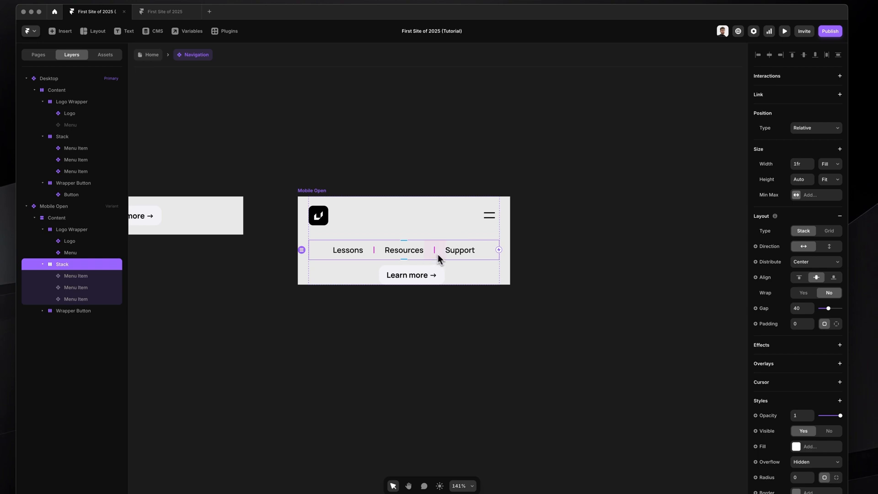
Stack the Mobile Open menu items vertically with a gap of 20 and increase the gap in the surrounding Content stack
click(829, 246)
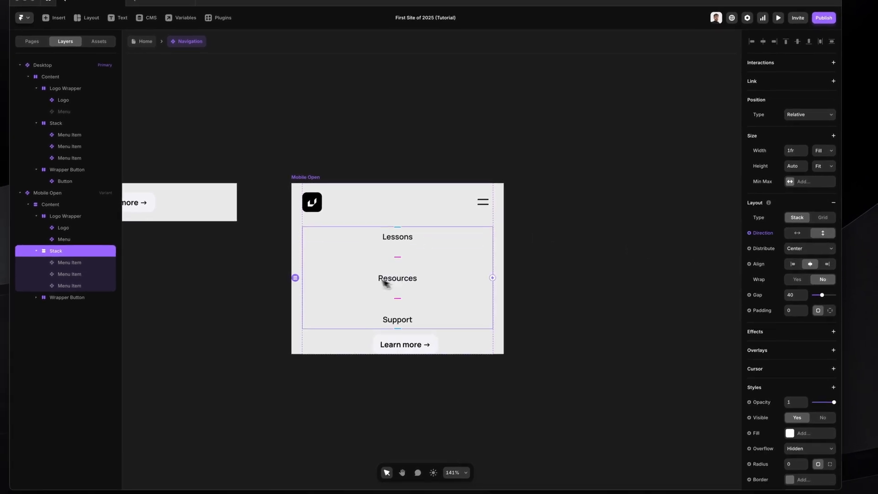
click(798, 289)
text(20)
key(Return)
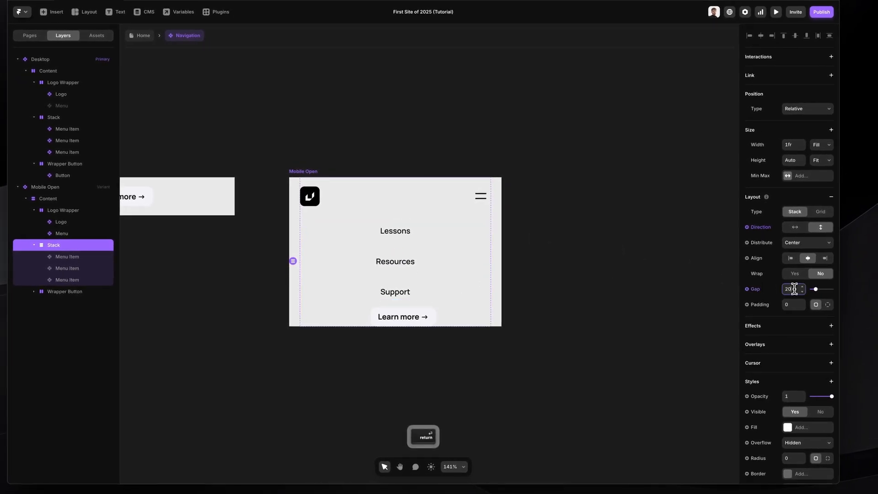
click(453, 309)
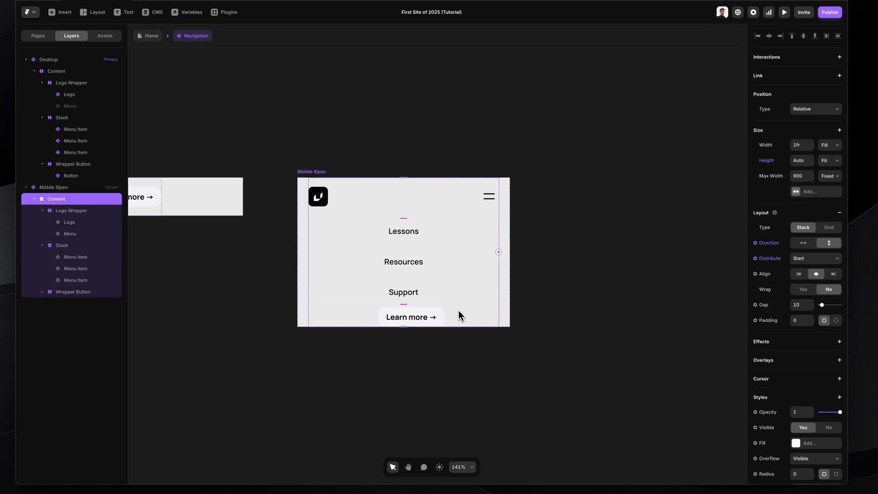
drag(403, 306, 404, 313)
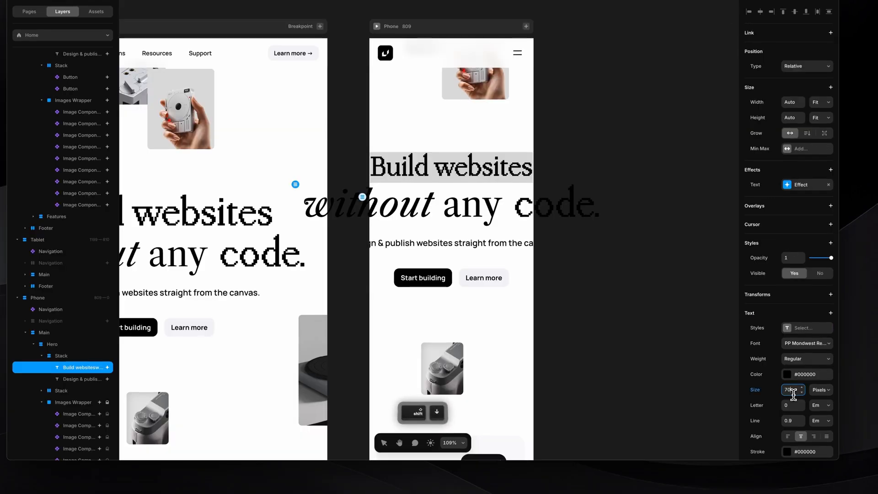
Reduce the font size of the "Build websites without any code." heading in the Phone breakpoint
key(shift+Down)
key(Down)
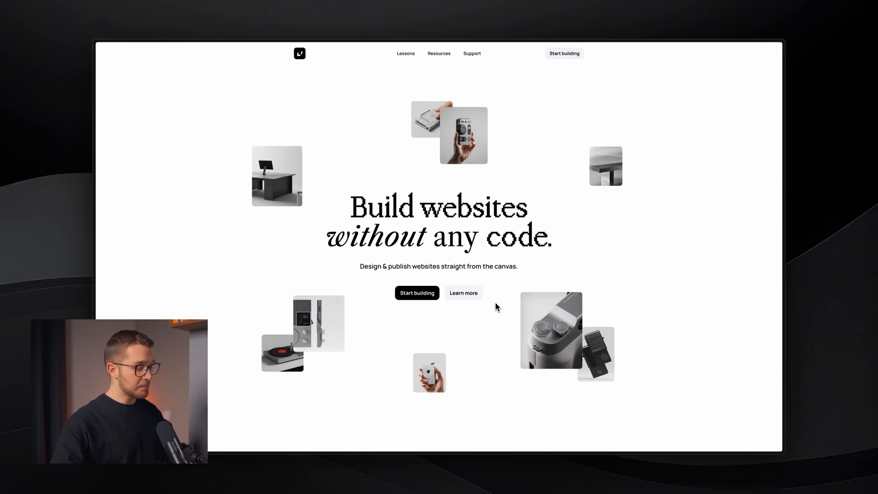
Reload the finished site preview and look through the page from the hero section to the footer and back
key(super+r)
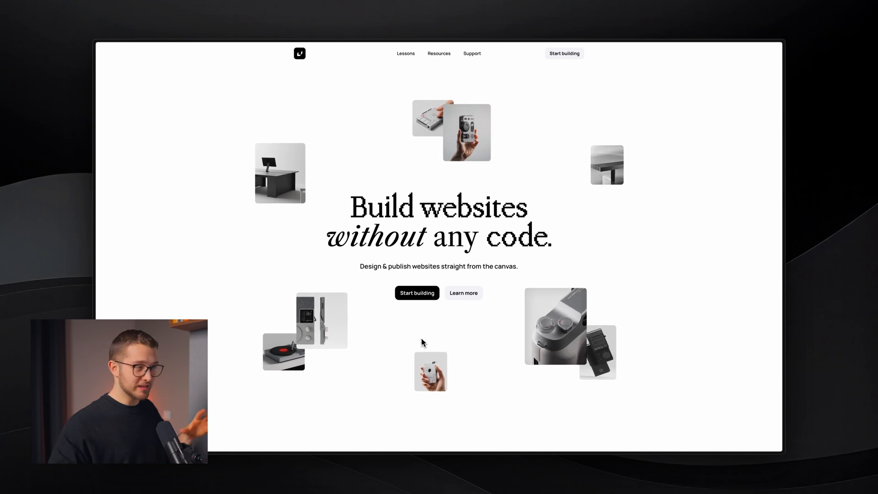
scroll(436, 127, down, 6)
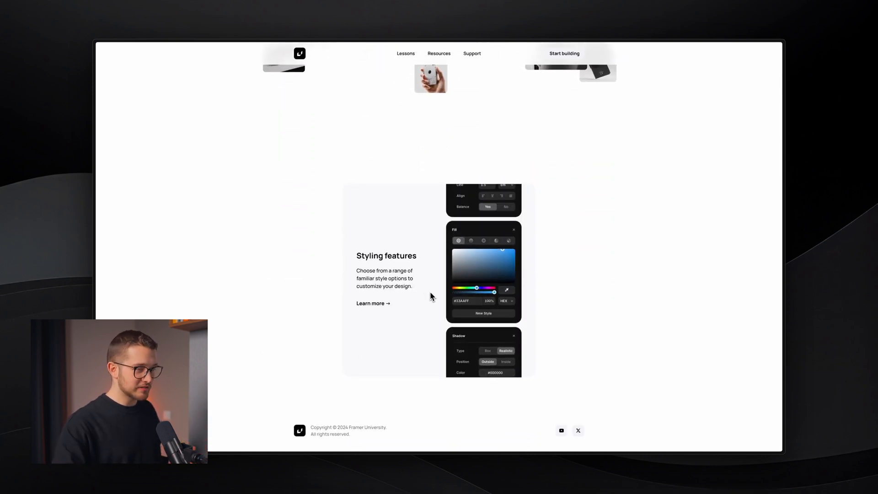
scroll(407, 407, up, 6)
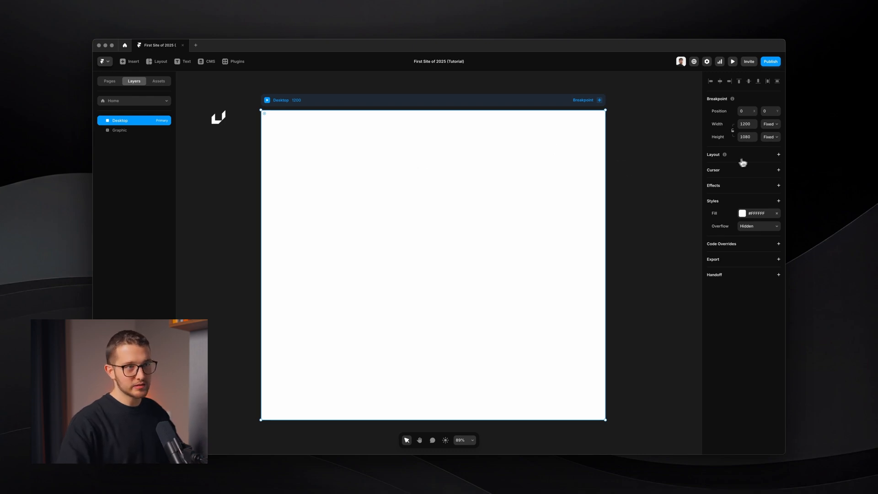
Give the Desktop breakpoint a vertical stack layout and draw a frame about 675 by 429 in it, named Main
click(779, 154)
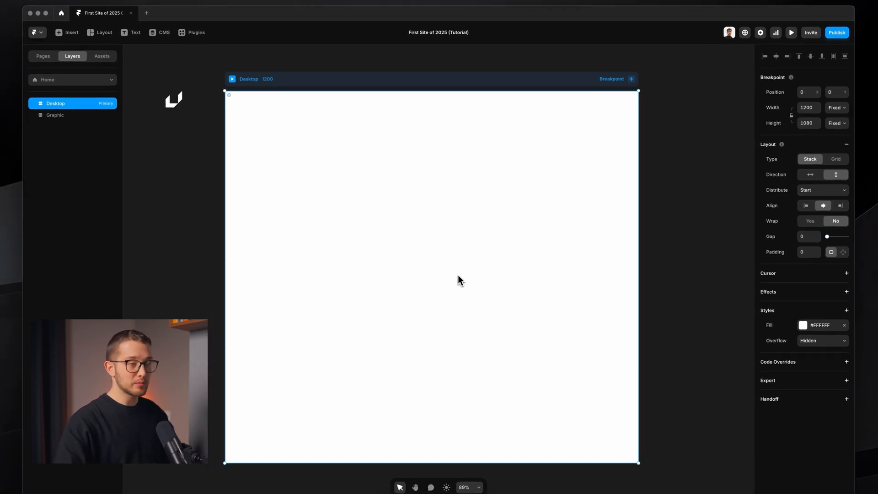
key(f)
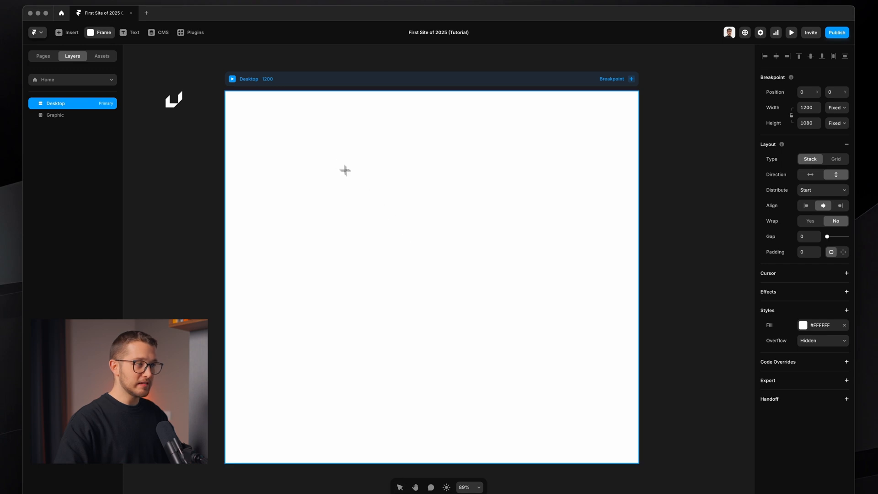
drag(532, 289, 559, 304)
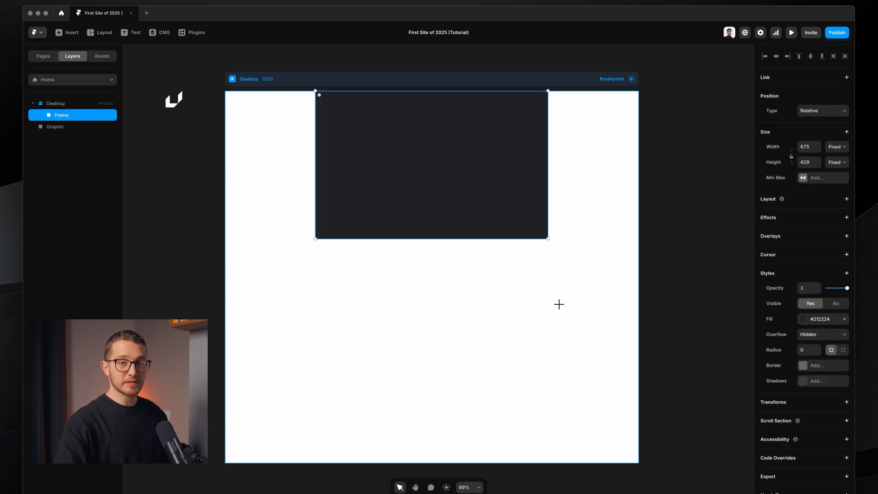
key(f)
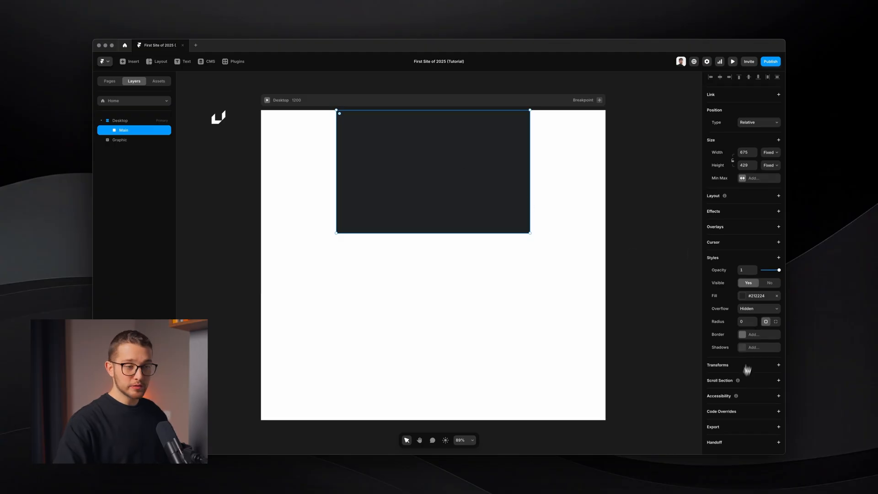
Set the Main frame's accessibility tag to main and remove its fill
click(765, 397)
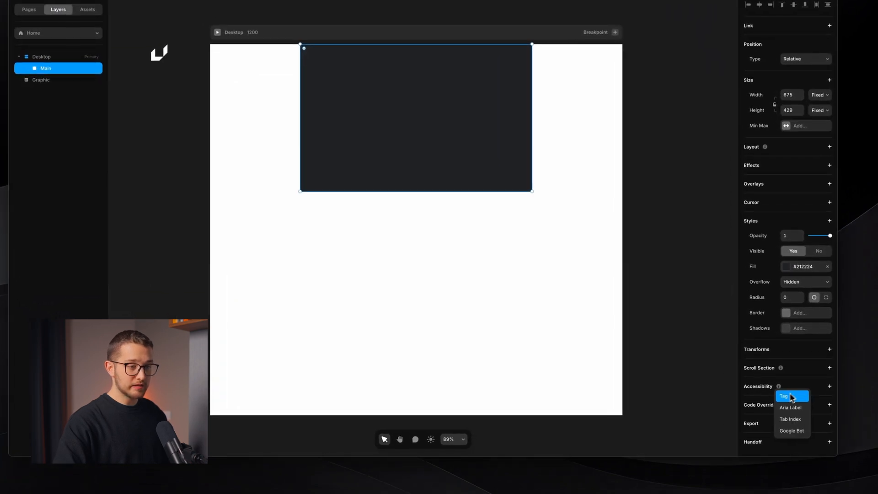
click(746, 406)
click(747, 409)
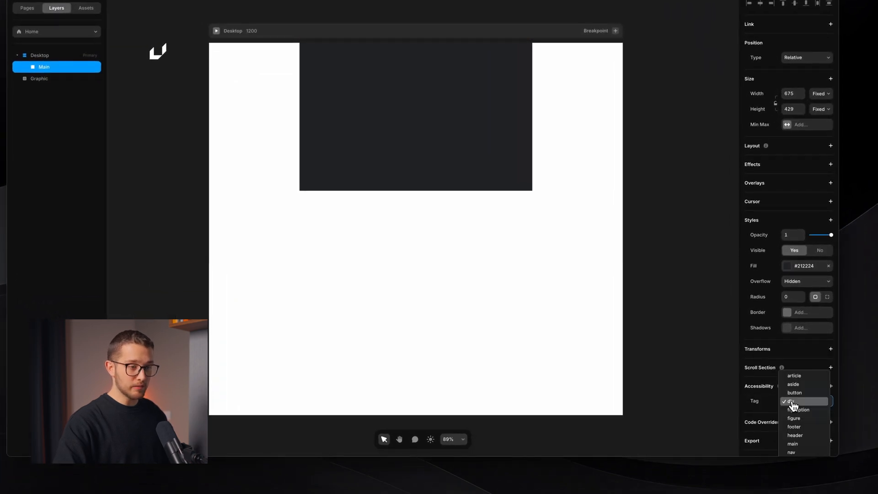
click(805, 435)
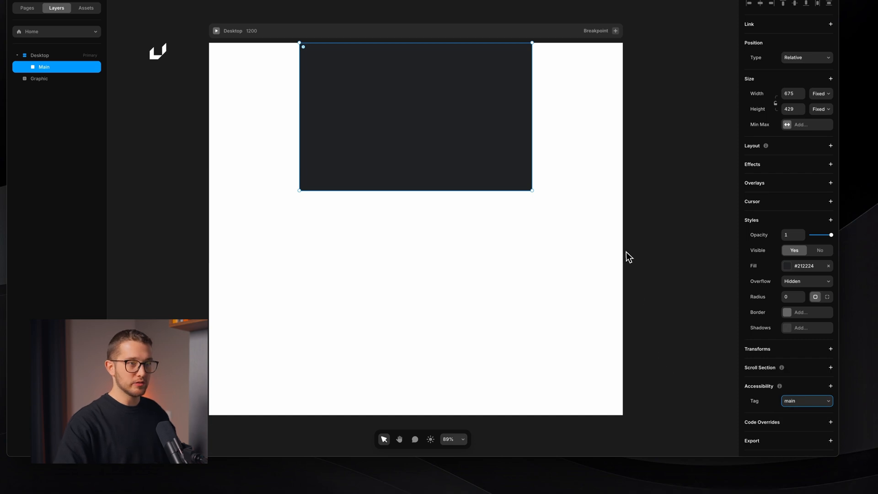
click(828, 266)
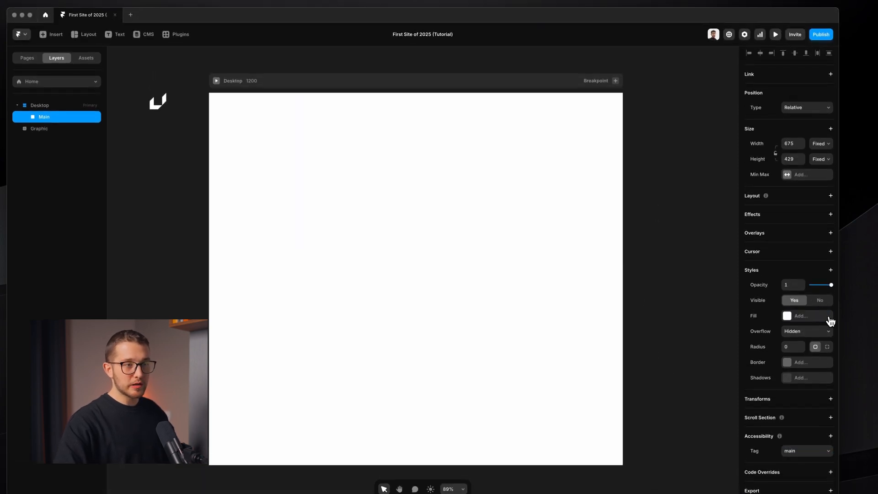
Remove the layout from Main, scatter four frames about 198 by 175 inside it, and check the position types available for one
click(823, 196)
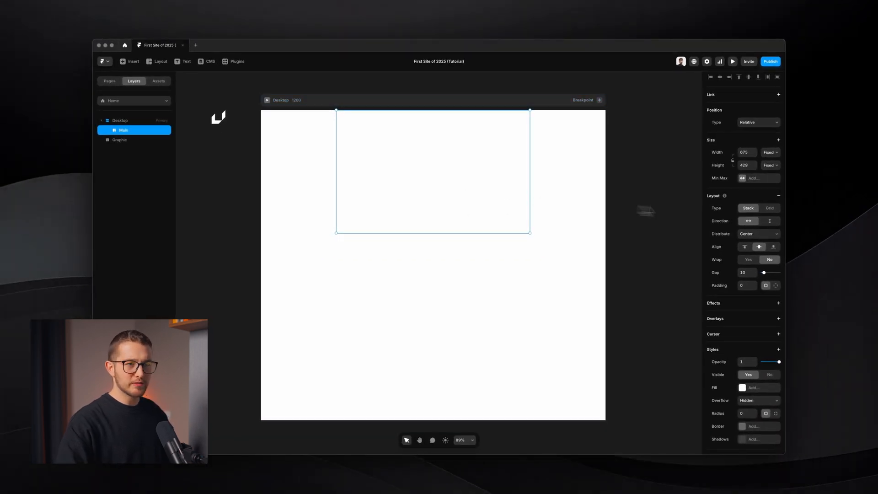
click(778, 195)
key(f)
mouse_move(382, 142)
mouse_down()
mouse_move(438, 192)
mouse_move(378, 188)
mouse_move(354, 172)
mouse_move(433, 166)
mouse_move(455, 181)
mouse_move(464, 206)
mouse_move(385, 226)
mouse_move(423, 171)
mouse_move(450, 156)
mouse_up()
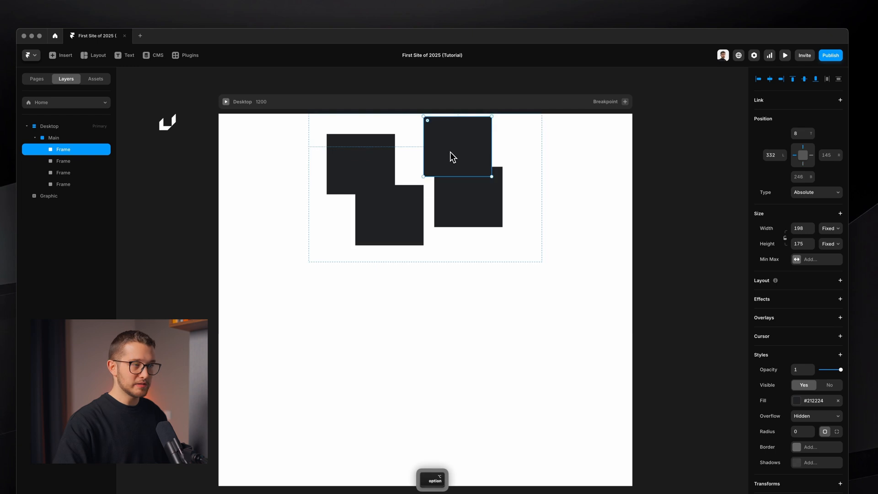
click(461, 191)
click(811, 192)
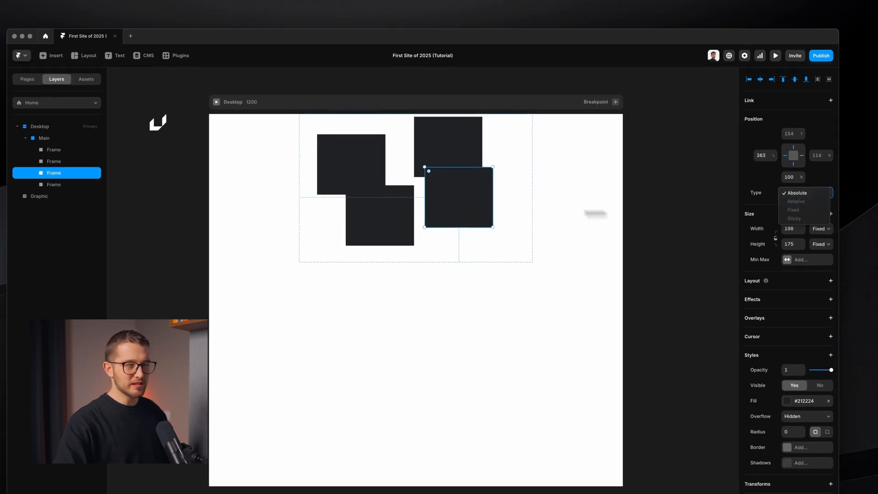
Delete all four test frames from Main
shift+click(470, 165)
shift+click(378, 178)
shift+click(383, 213)
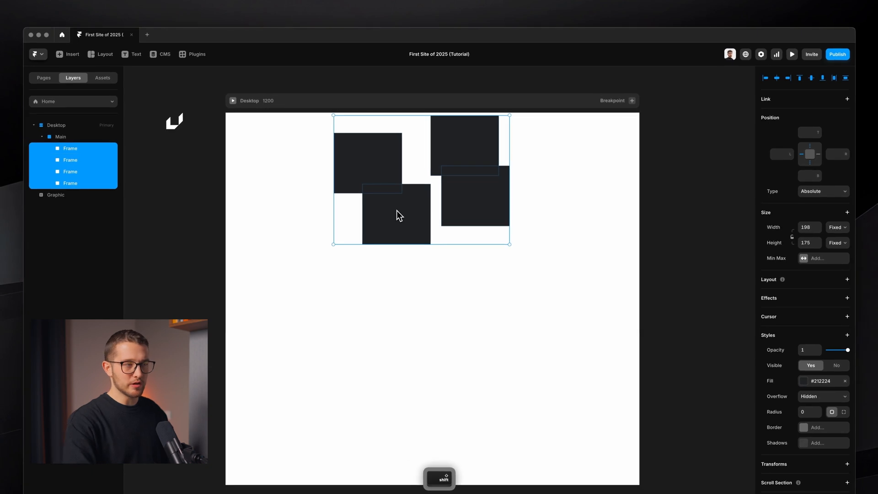
key(Delete)
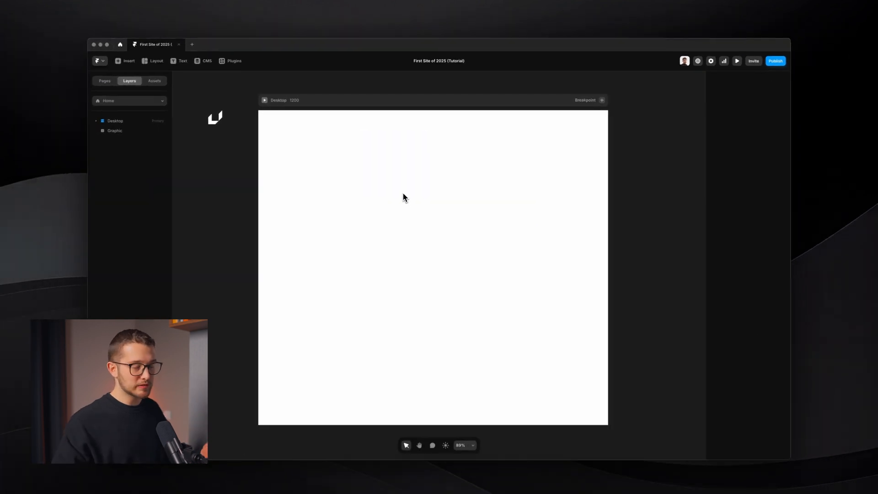
Add a stack layout to Main, with its width set to Fill and its height set to 2000
super+click(404, 192)
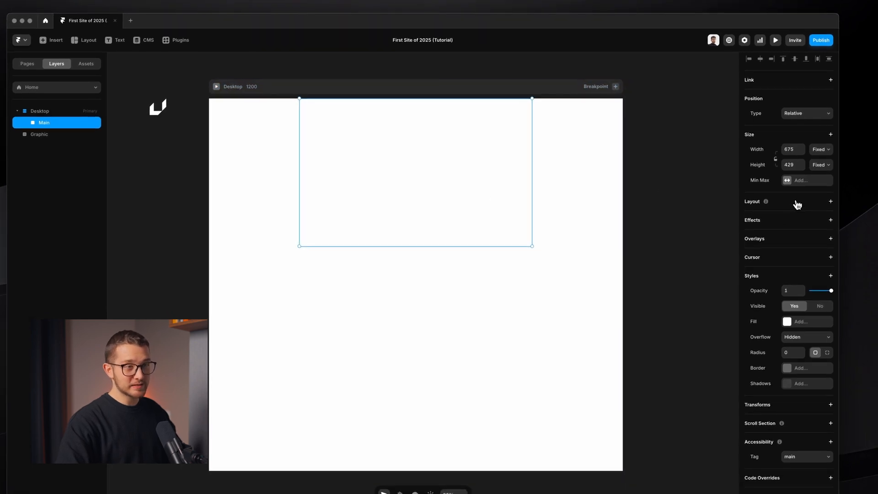
click(796, 203)
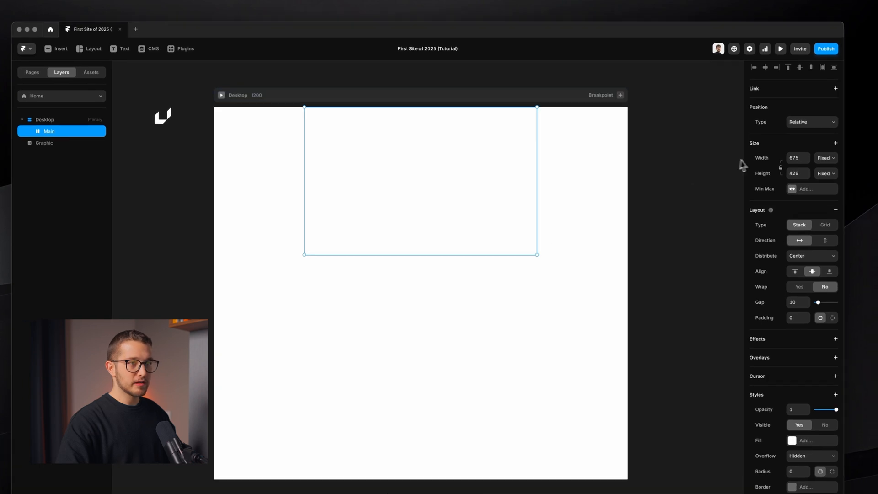
click(826, 158)
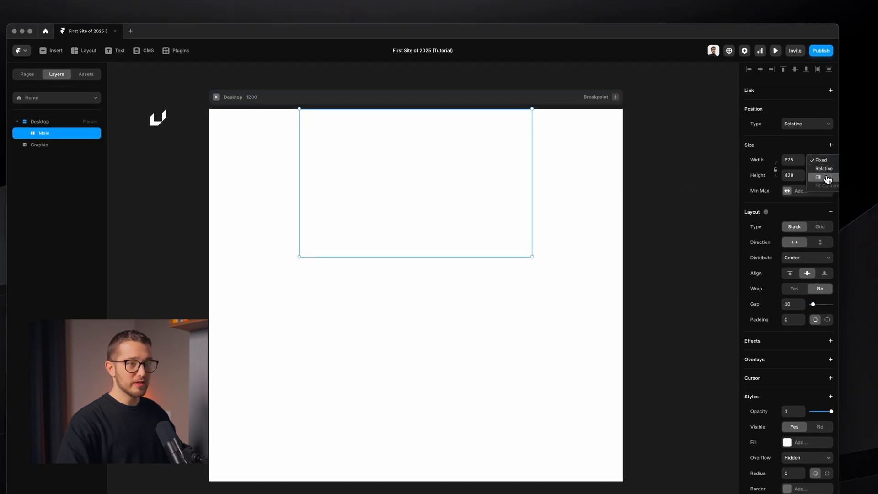
click(826, 178)
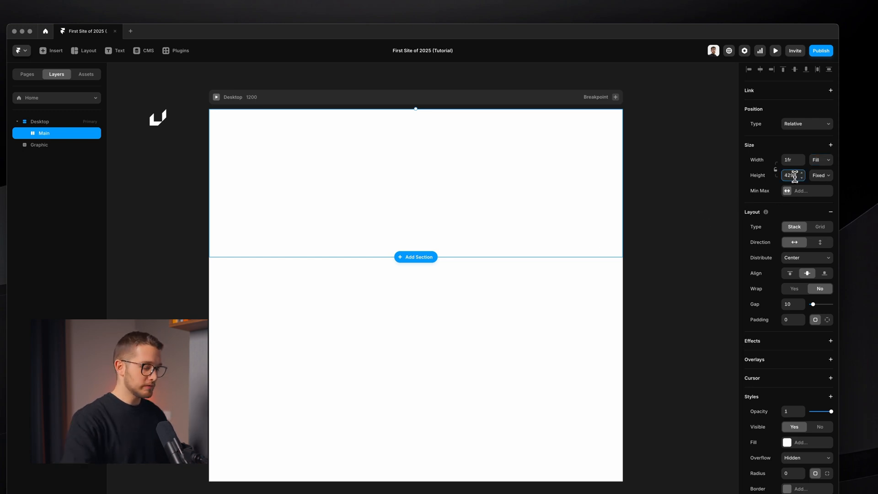
key(Return)
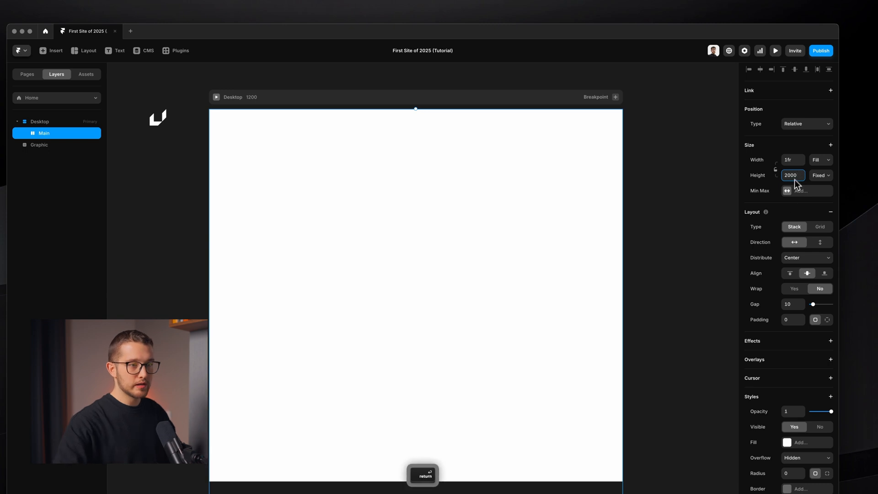
Set the Desktop breakpoint's height to Fit Content
click(522, 103)
scroll(522, 103, down, 5)
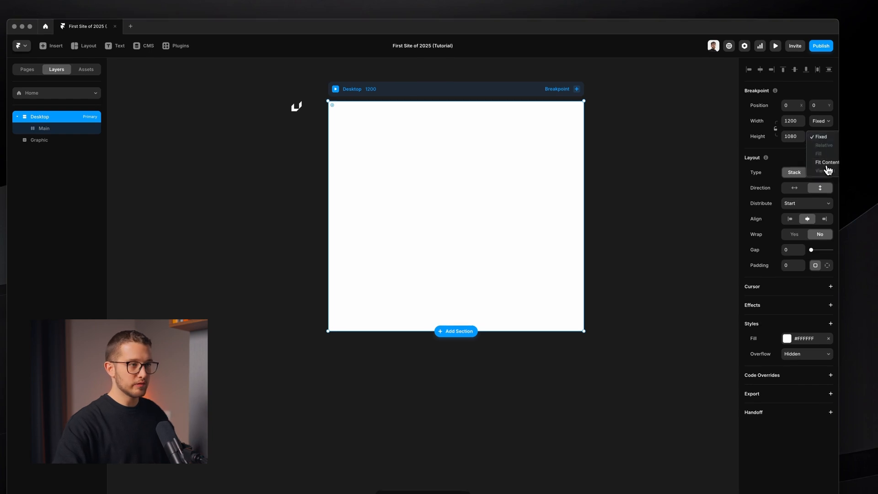
click(826, 161)
scroll(482, 253, down, 5)
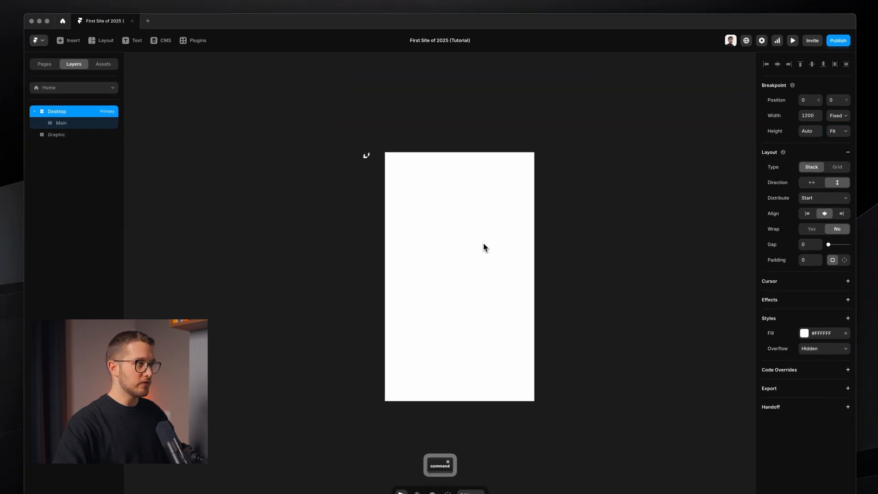
Draw a frame about 370 by 505 inside Main and duplicate it twice
click(484, 243)
scroll(484, 242, up, 3)
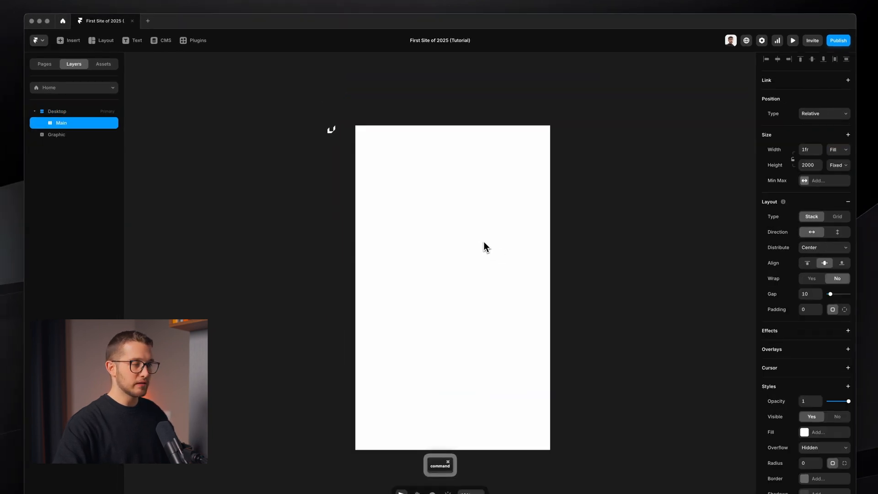
scroll(485, 198, down, 1)
scroll(484, 198, up, 1)
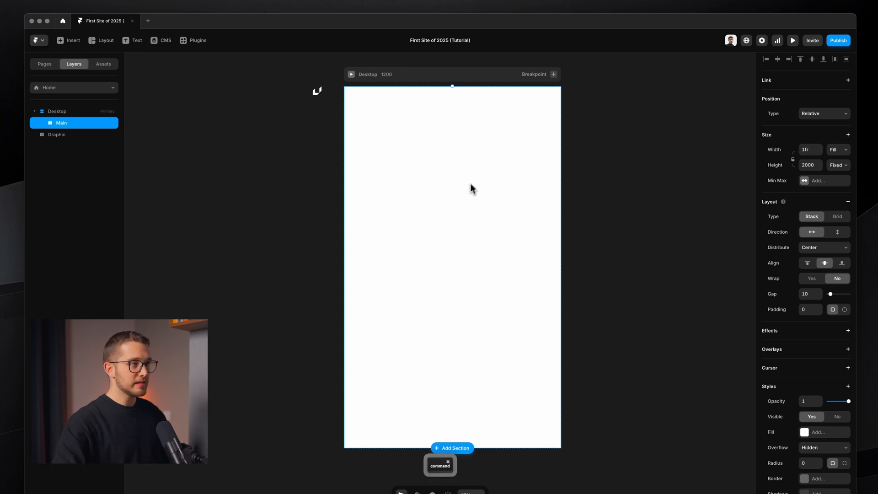
key(f)
drag(416, 150, 482, 242)
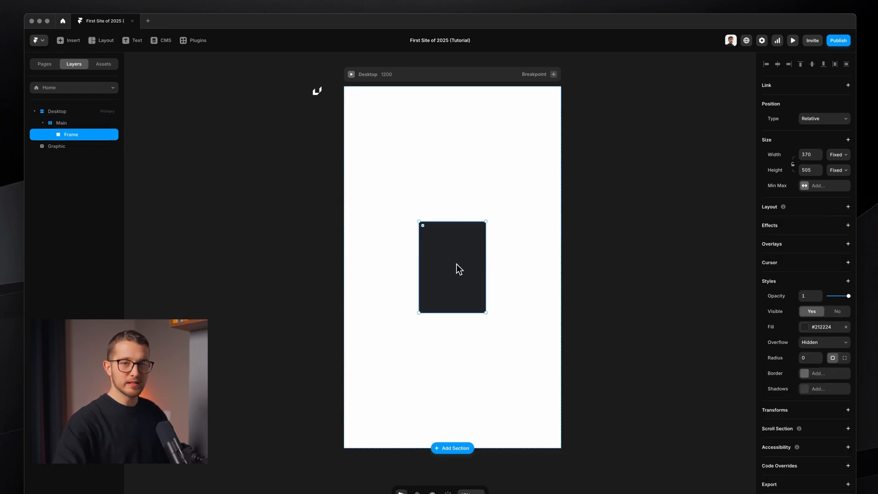
key(super+d)
key(super+d)
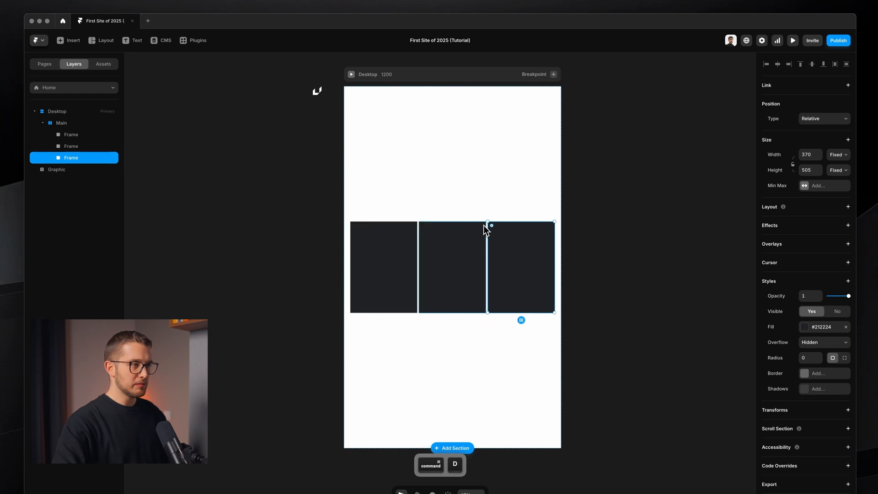
Change the Main stack to vertical direction and set its distribution to Start
super+click(466, 193)
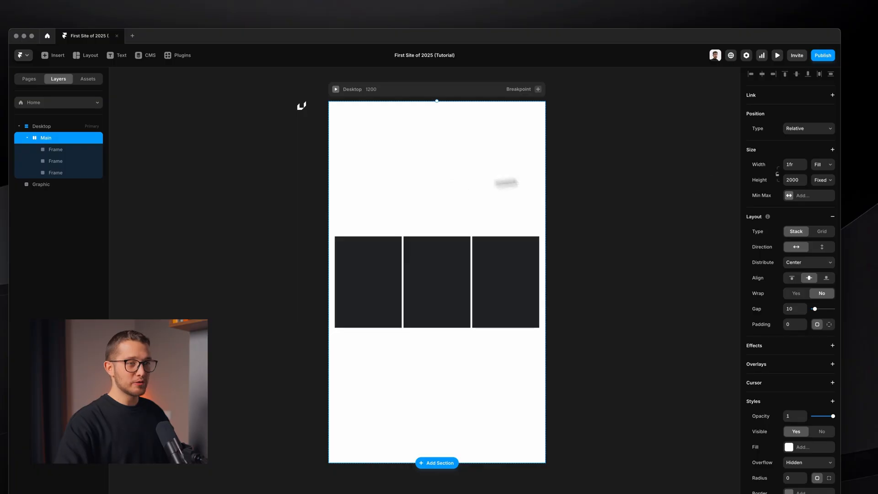
click(822, 247)
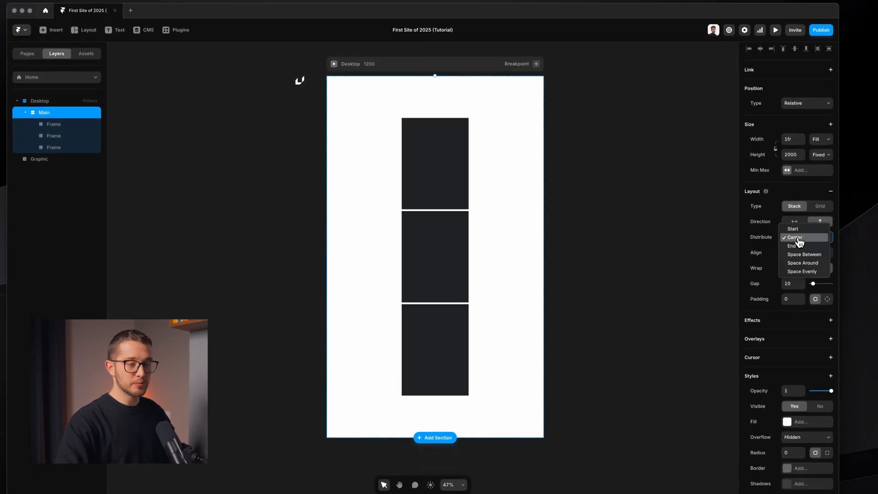
click(800, 228)
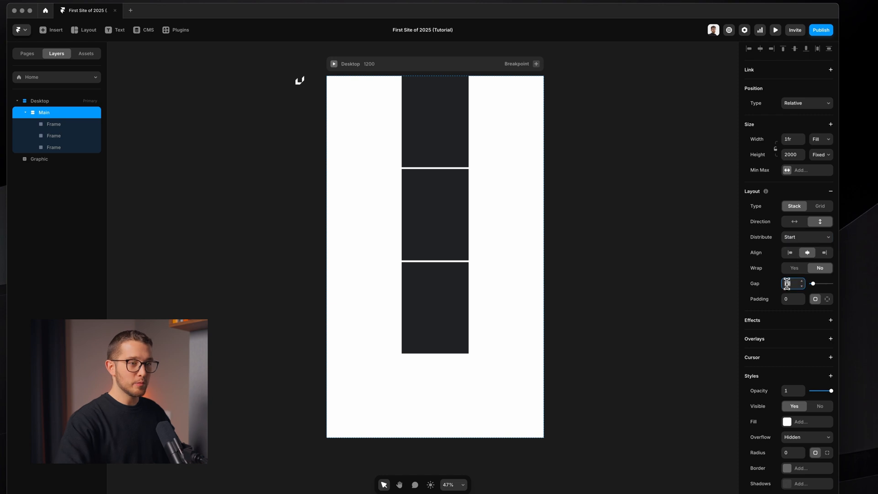
Rename the first of the three frames inside Main as Hero
super+click(454, 143)
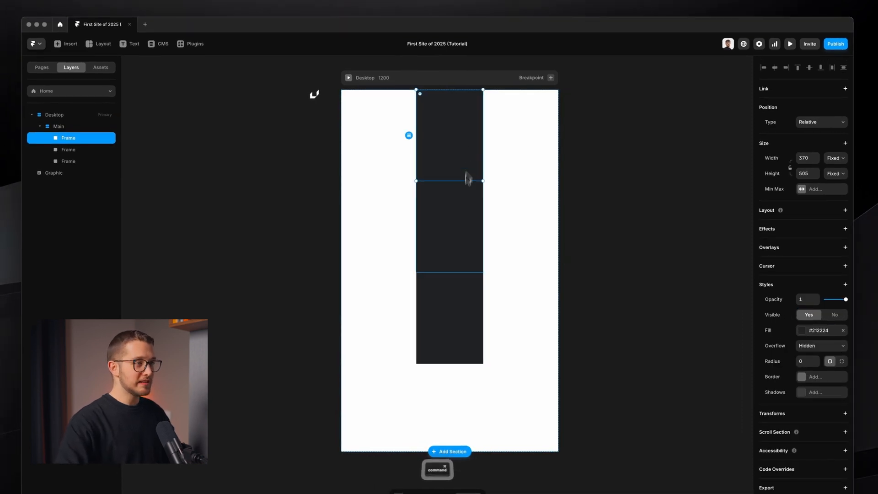
super+click(445, 225)
super+click(456, 287)
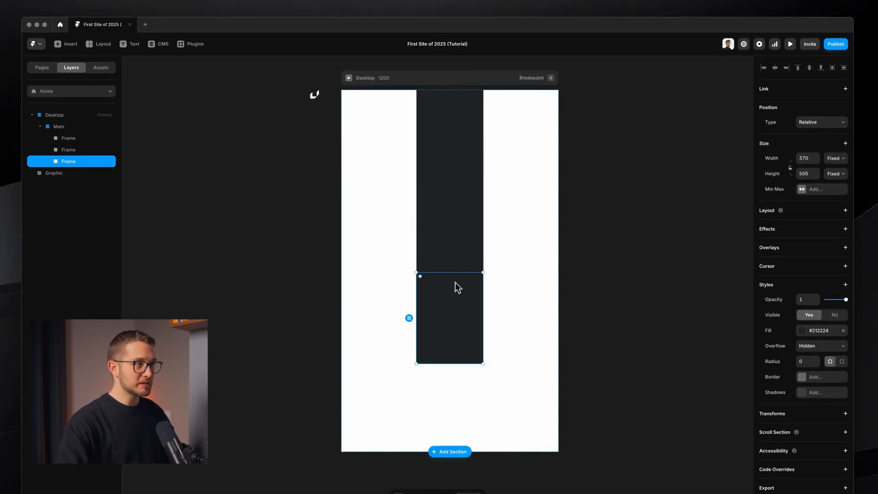
super+click(456, 146)
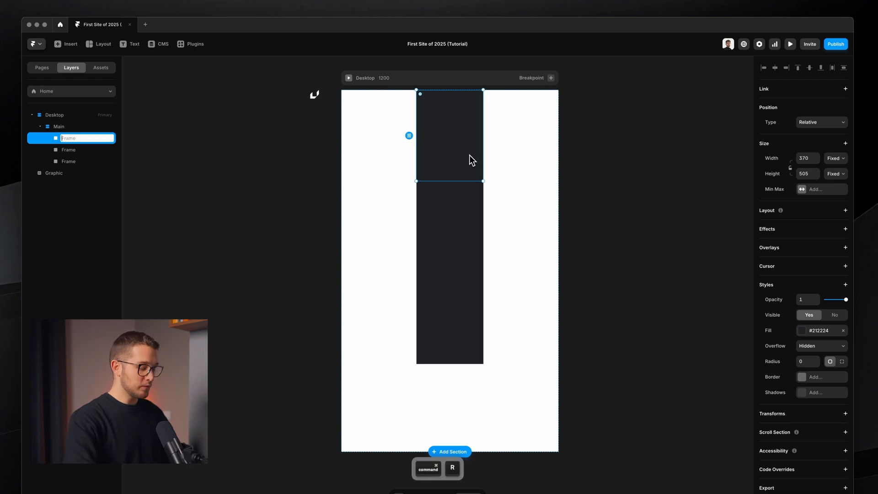
text(Hero)
key(Return)
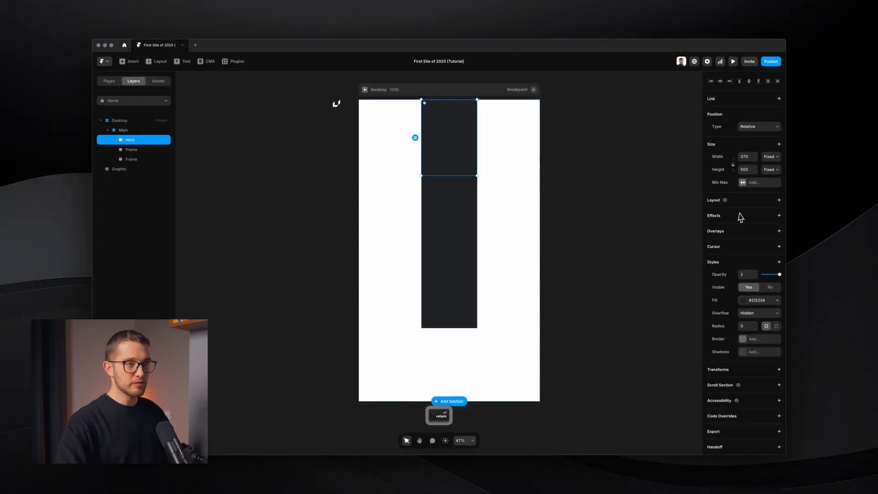
Give Hero a vertical stack layout without a fill colour and set its width to Fill
click(780, 202)
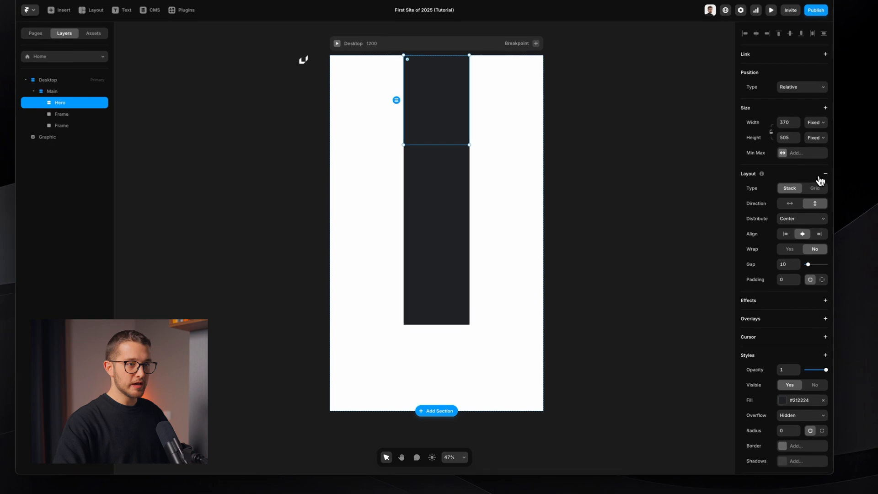
click(827, 398)
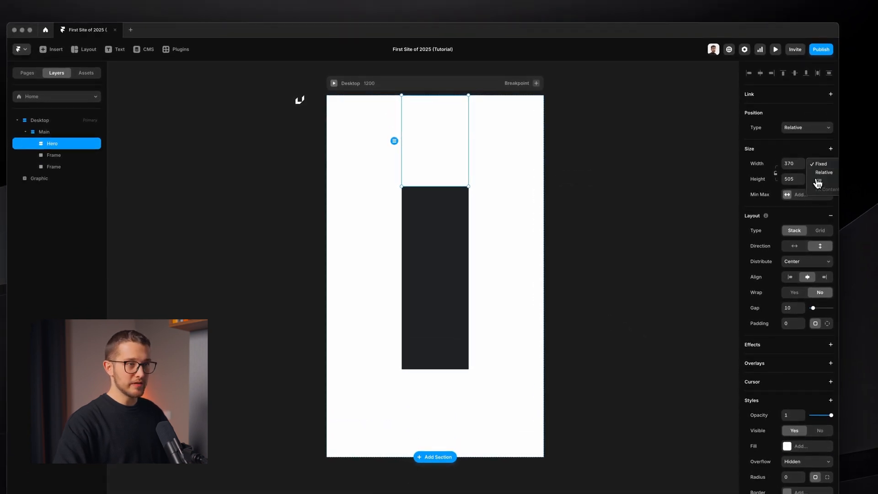
click(817, 183)
Delete the two unnamed dark frames below Hero
click(449, 259)
super+click(441, 302)
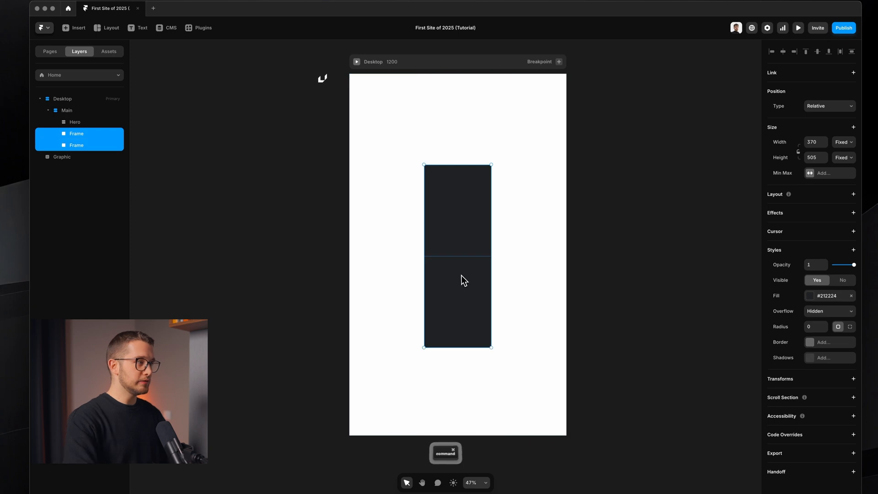
key(BackSpace)
Extend Hero's height to about 742 and duplicate it as a second section named Features
click(455, 123)
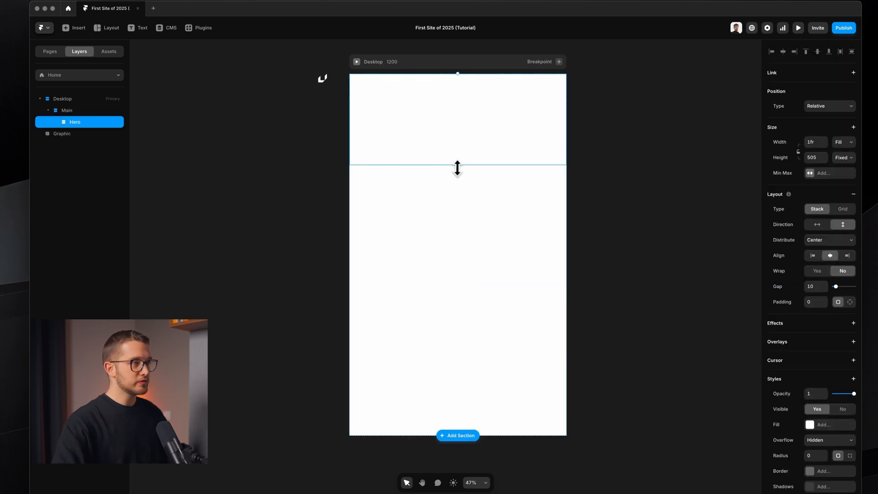
drag(457, 164, 458, 206)
key(super+d)
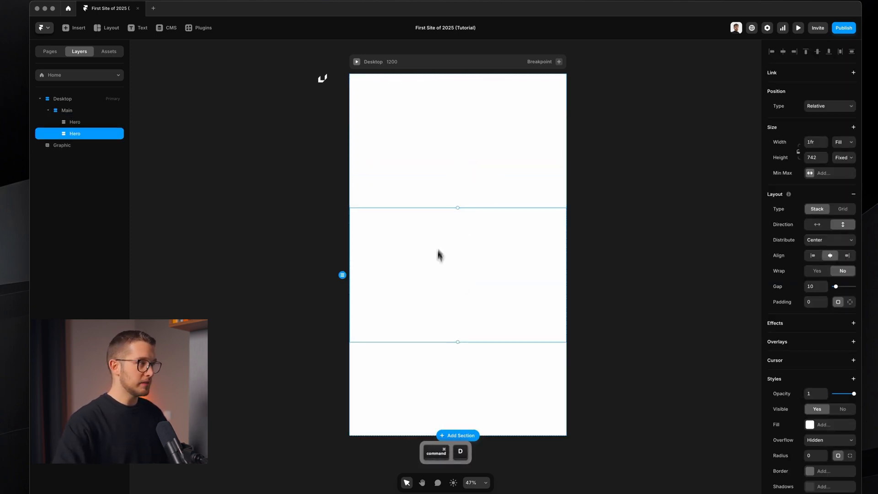
key(super+r)
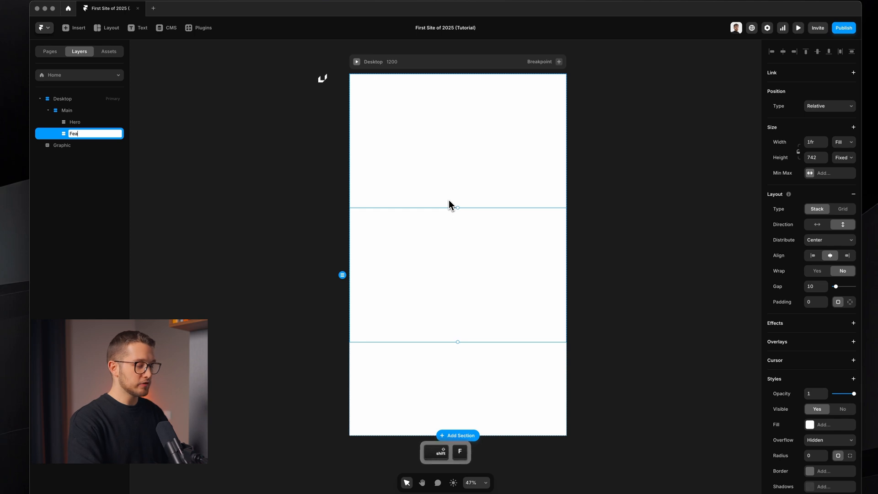
text(Features)
key(Return)
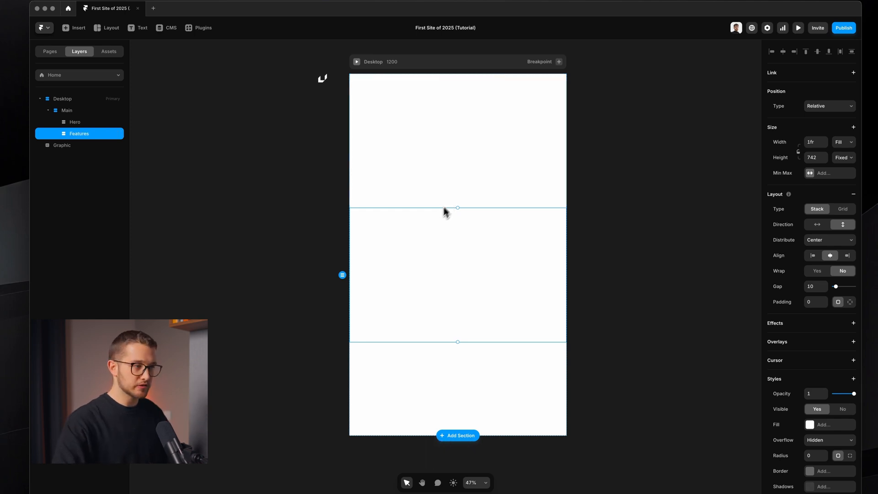
Set the height of the Main stack to Fit Content
click(416, 367)
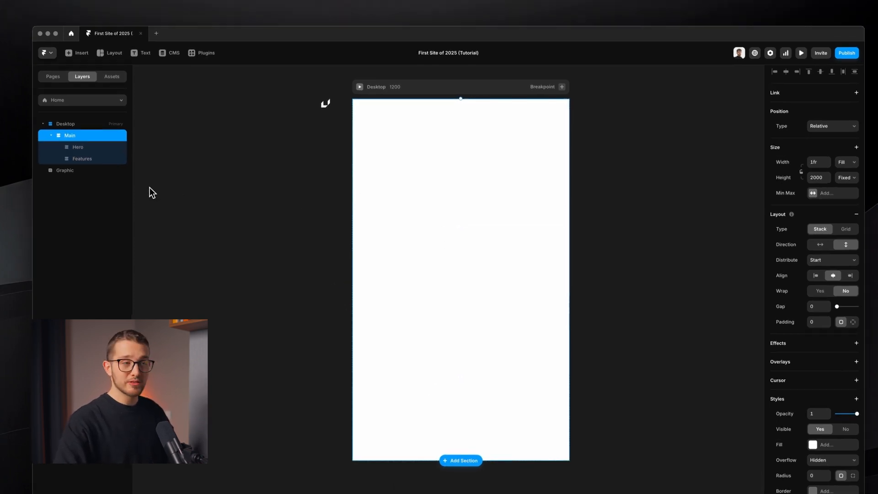
click(821, 169)
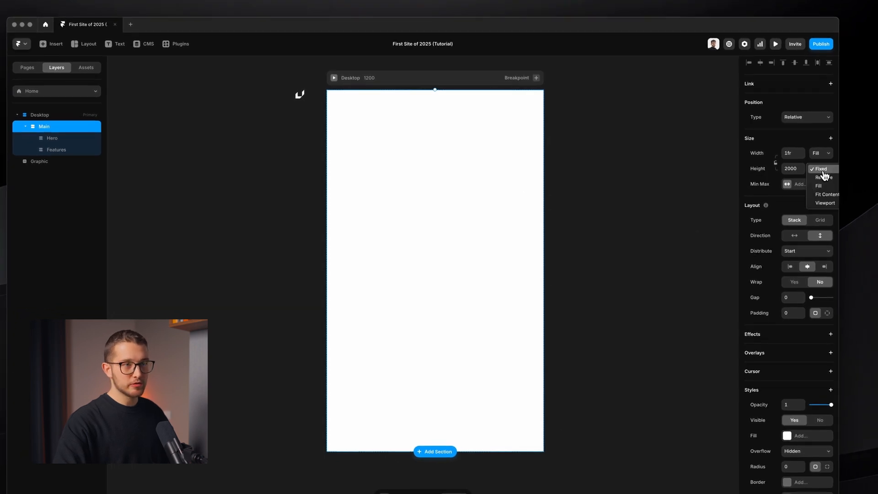
click(831, 196)
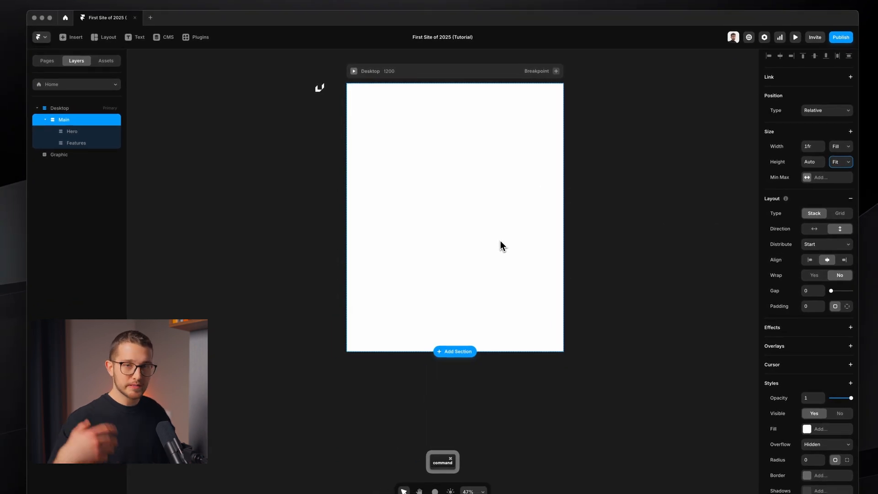
Add an accessibility tag to the Hero and Features stacks together and choose its HTML element type
super+click(439, 185)
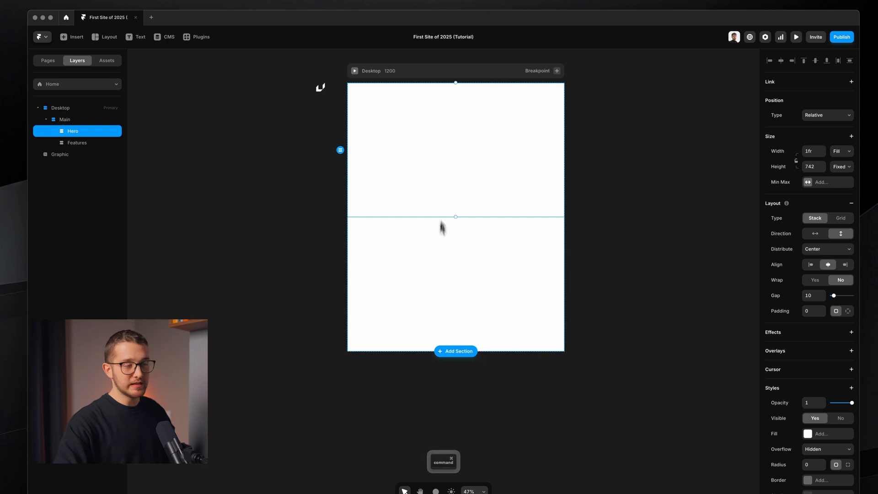
super+click(434, 262)
super+click(450, 199)
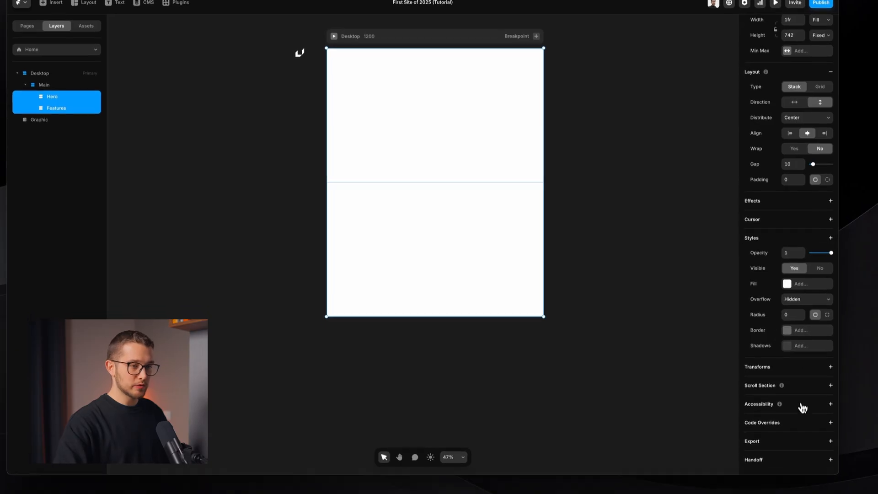
click(803, 392)
click(795, 395)
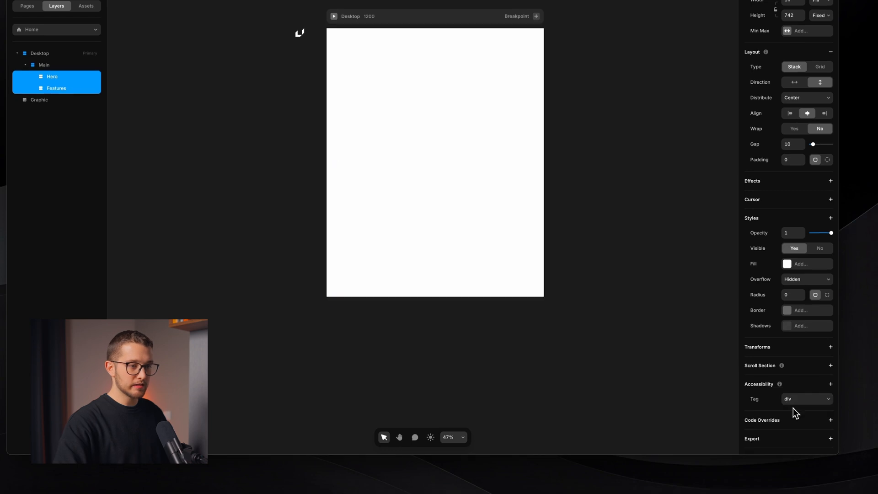
click(794, 402)
click(798, 457)
click(657, 332)
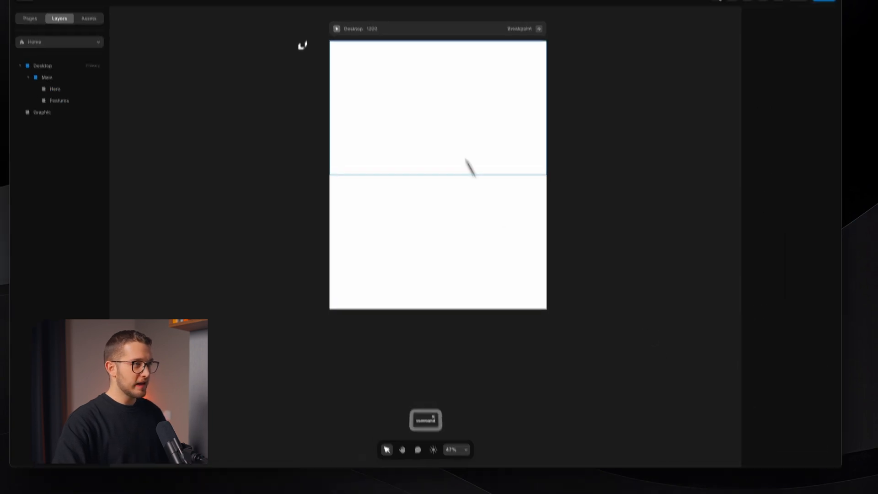
Add the two-line headline text "Build websites without any code." inside the Hero section
super+click(460, 133)
scroll(453, 107, up, 3)
scroll(465, 163, up, 3)
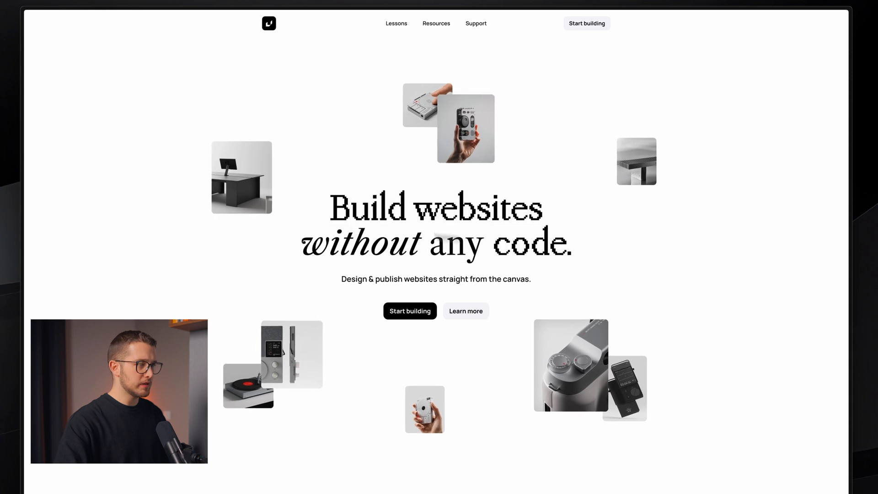
key(super+Tab)
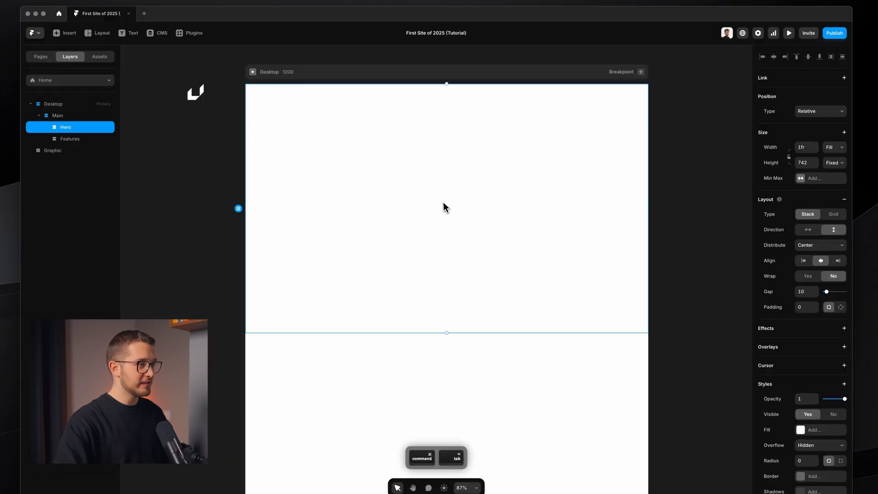
key(t)
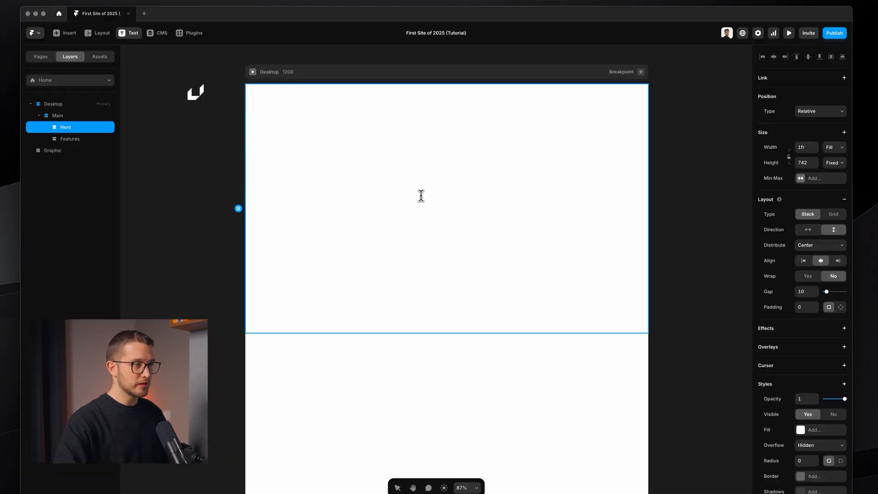
click(428, 205)
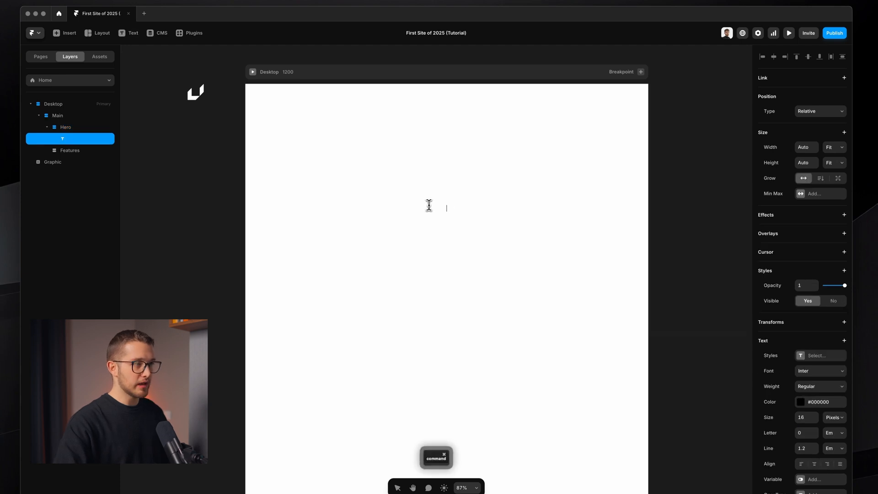
text(Build websites without any code.)
Center-align the whole headline text and set its font size to 100 pixels
key(super+a)
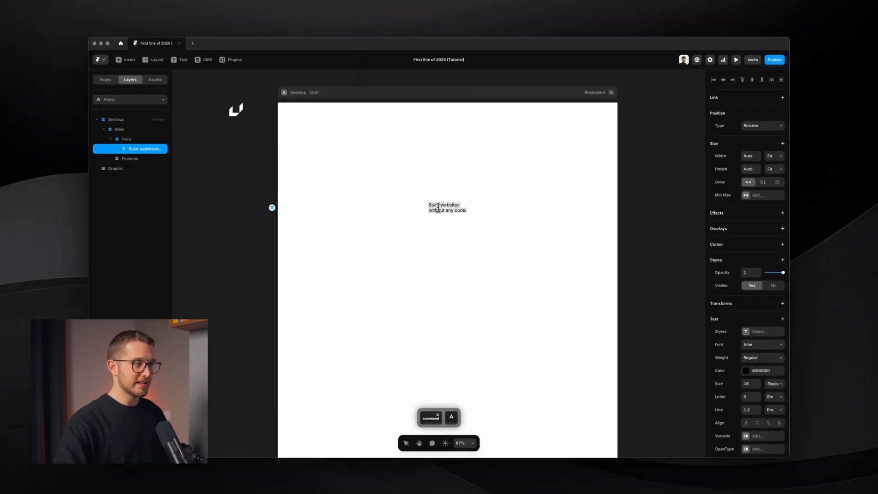
scroll(434, 206, up, 4)
scroll(745, 347, down, 3)
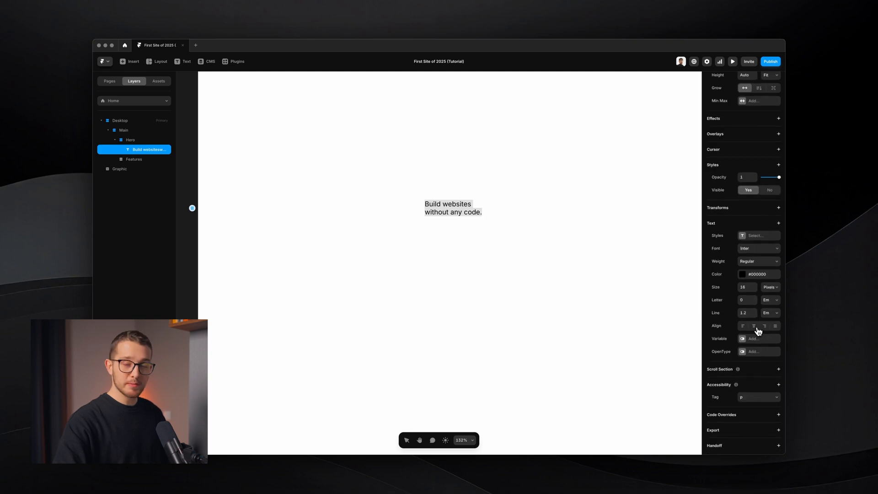
click(754, 326)
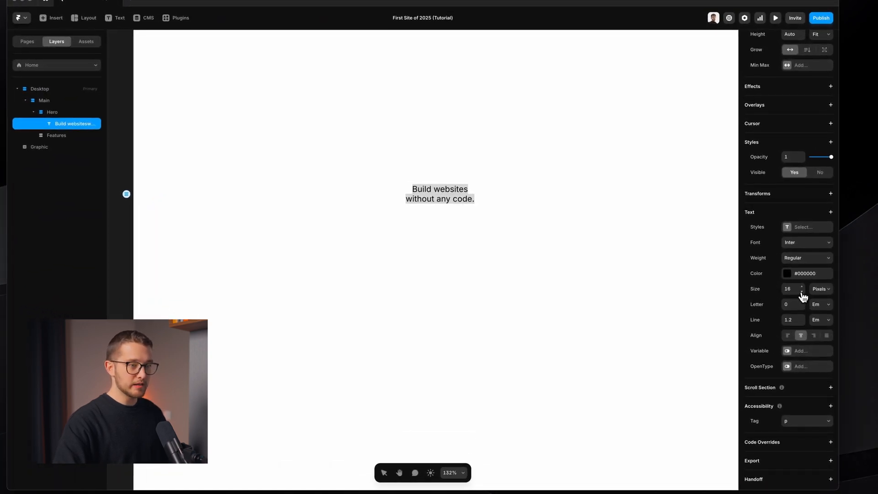
drag(803, 296, 801, 274)
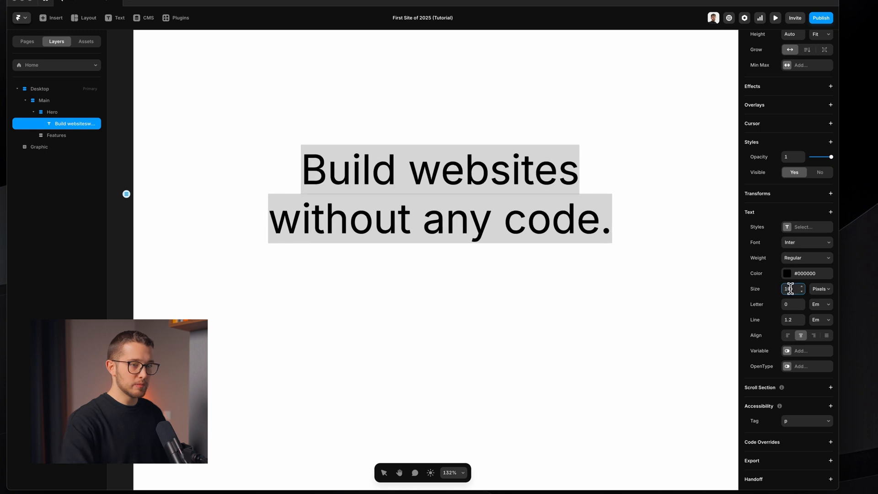
key(Return)
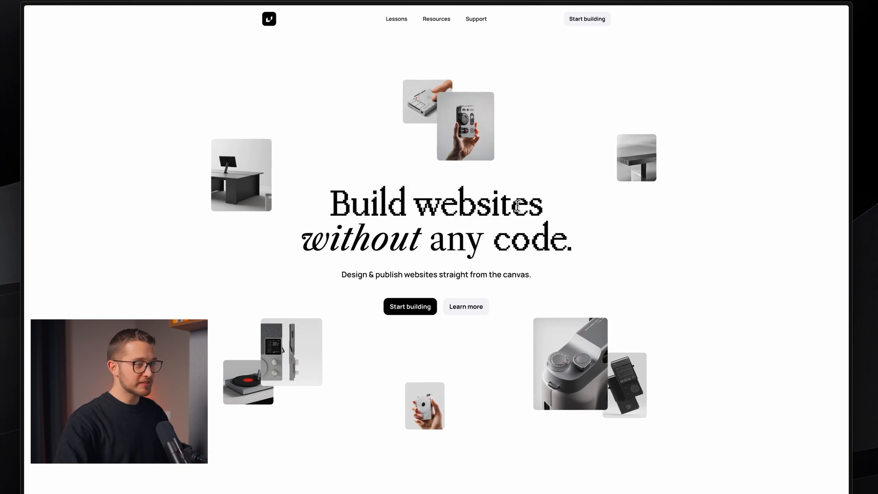
Apply the PP Mondwest Regular font to the words "Build websites" in the headline
drag(302, 239, 461, 239)
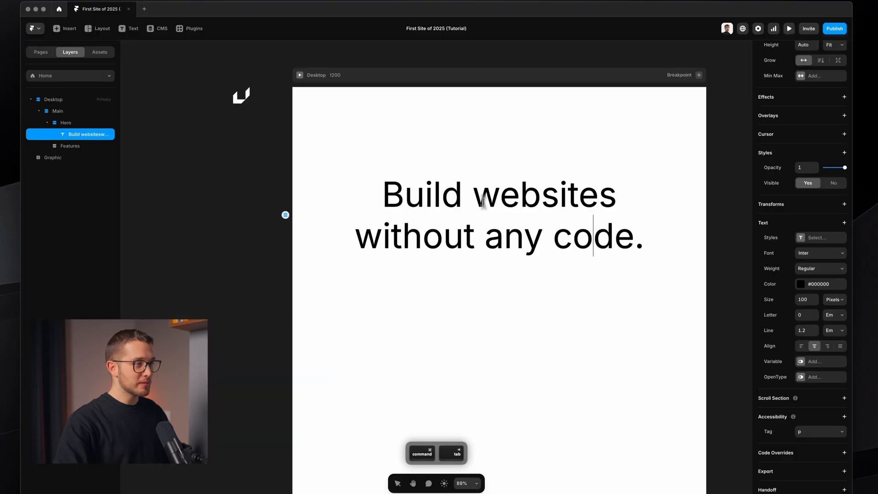
double_click(479, 180)
scroll(479, 180, up, 3)
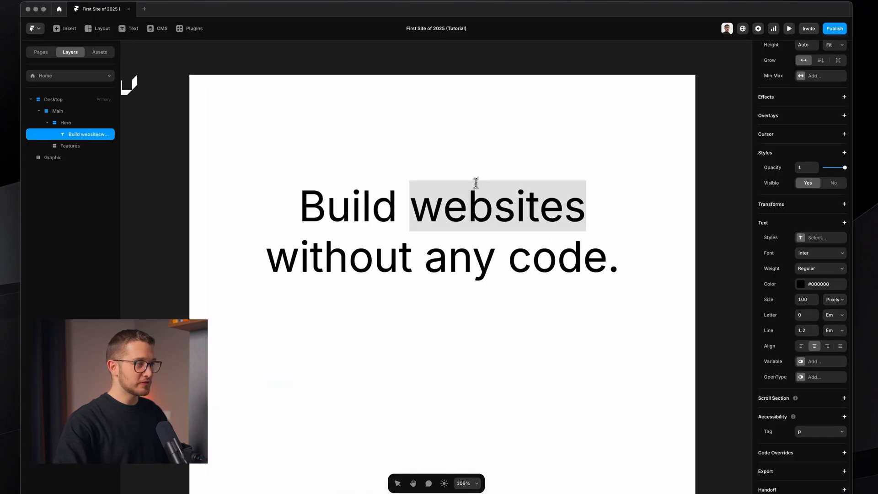
click(354, 206)
drag(312, 206, 563, 206)
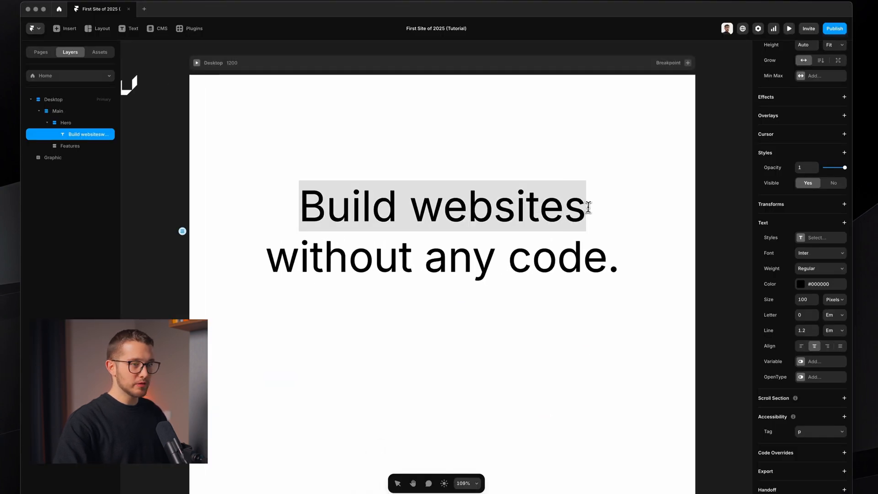
click(816, 255)
text(mon)
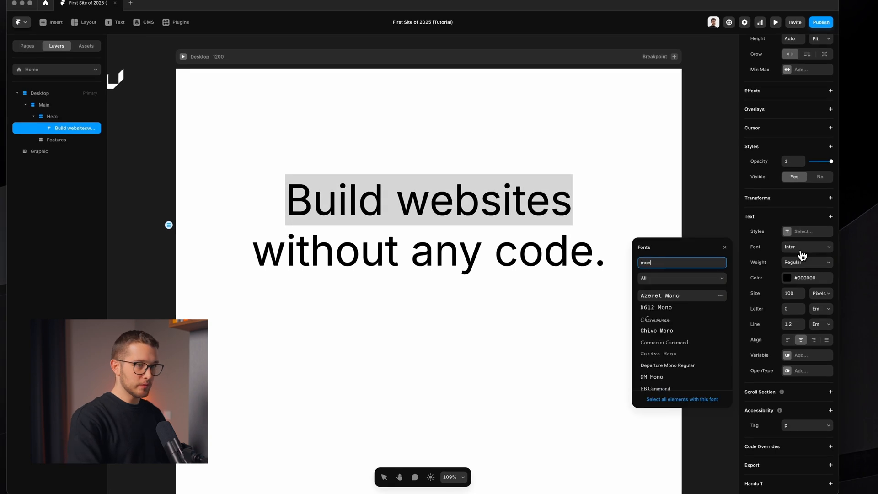
text(dwe)
key(Return)
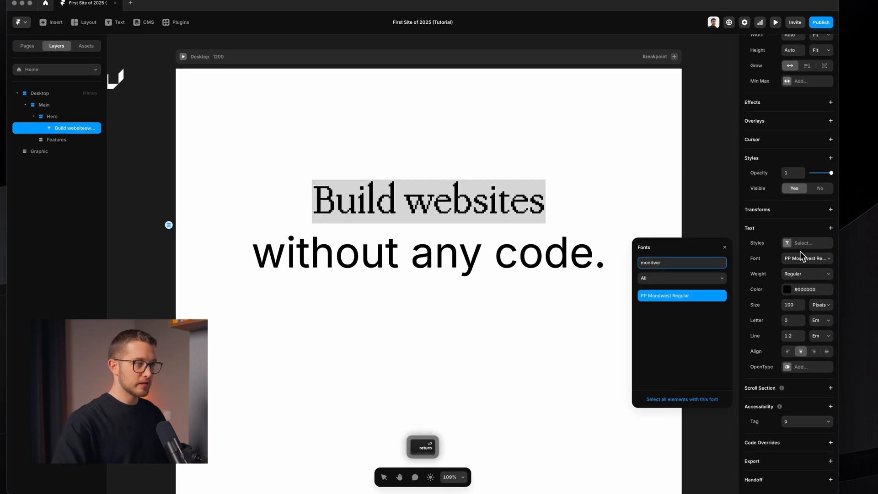
click(724, 248)
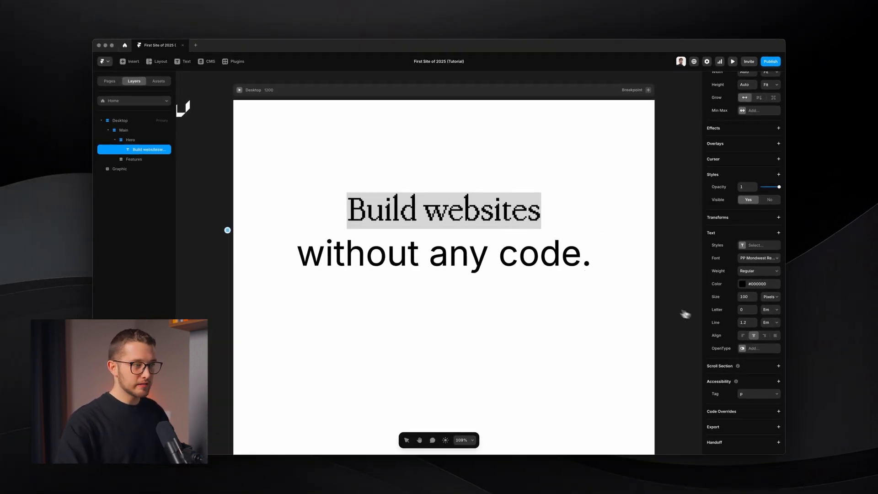
Apply the PP Mondwest Regular font to the word "code." in the headline's second line
click(479, 248)
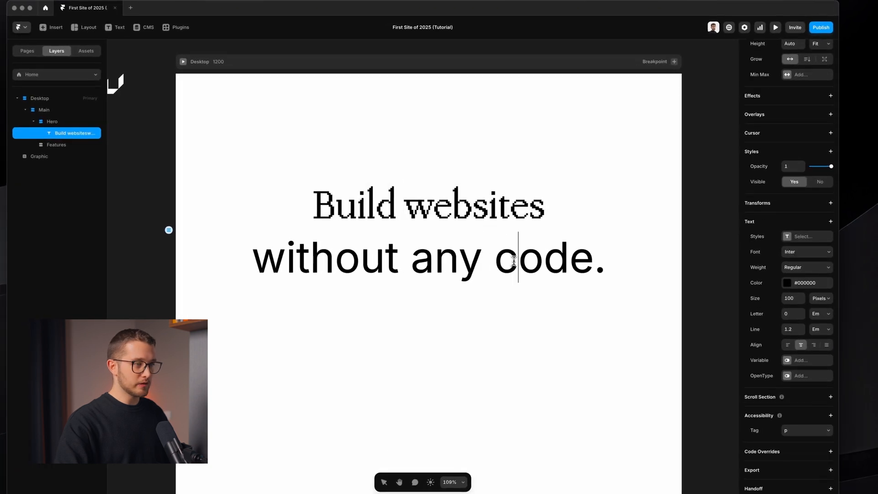
drag(497, 259, 604, 267)
click(803, 252)
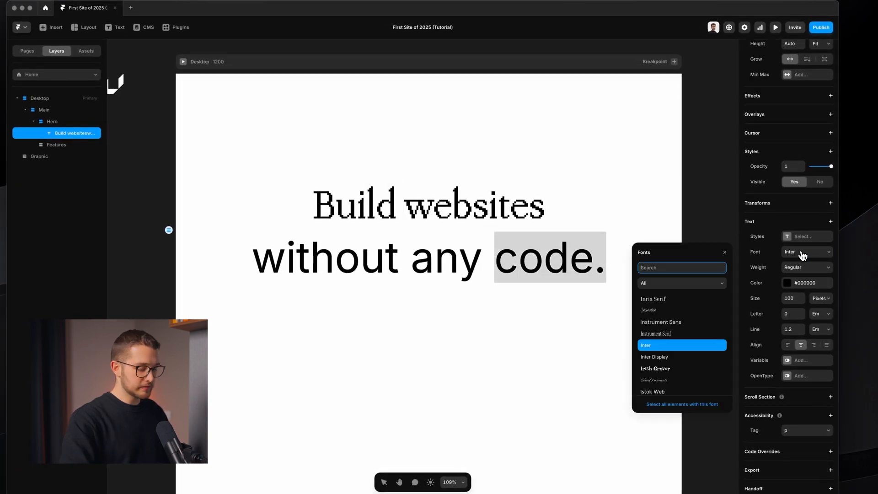
text(mondwe)
key(Return)
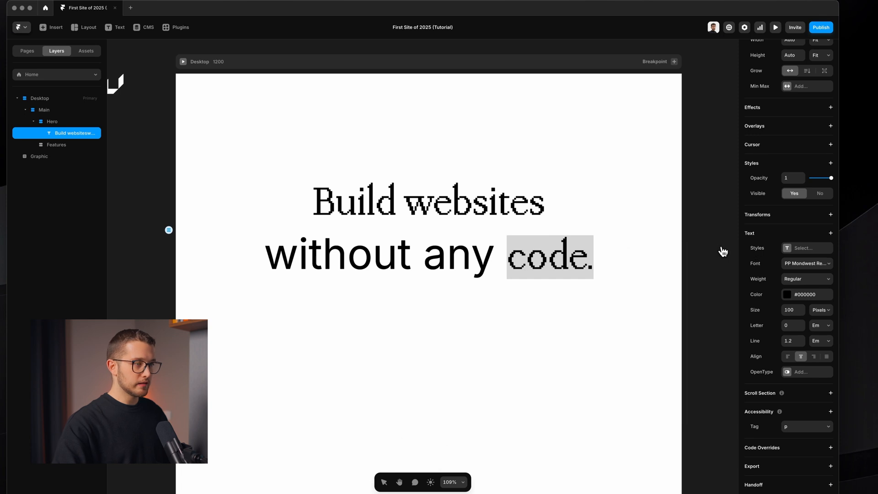
Apply the Libre Caslon Text font to the words "without any" in the headline
click(507, 260)
drag(499, 258, 264, 258)
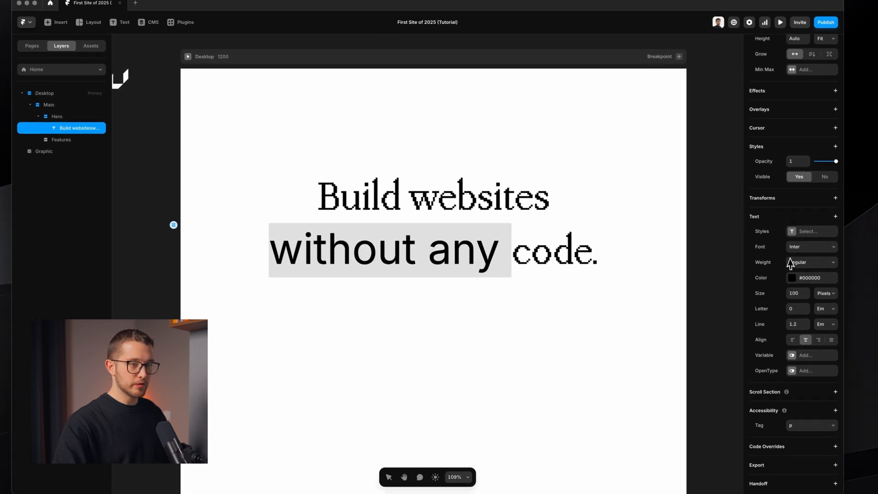
click(796, 253)
text(libre)
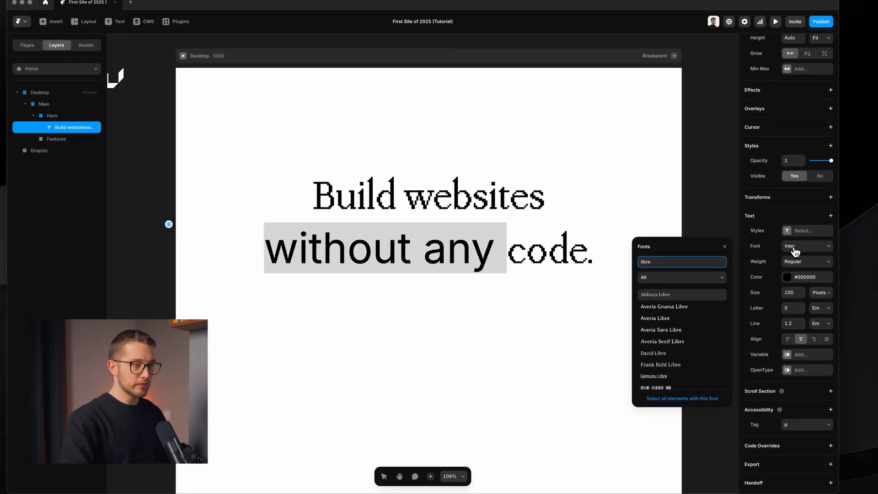
text( cas)
key(Down)
key(Return)
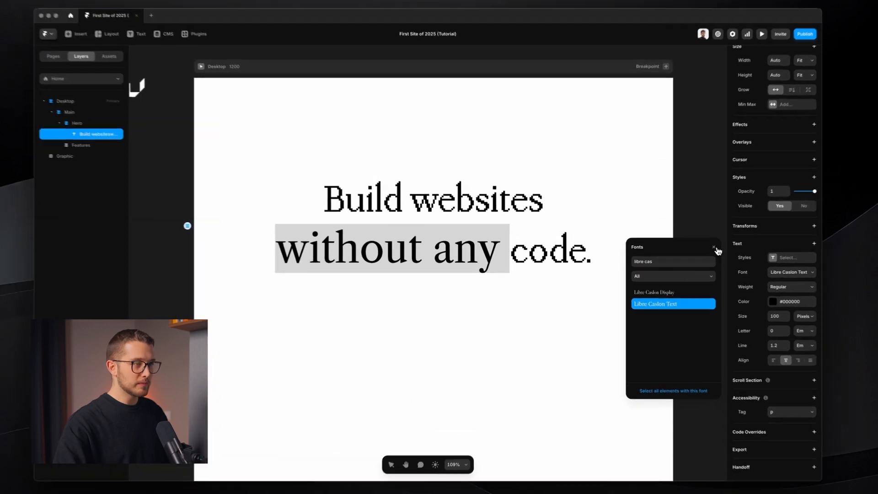
key(Escape)
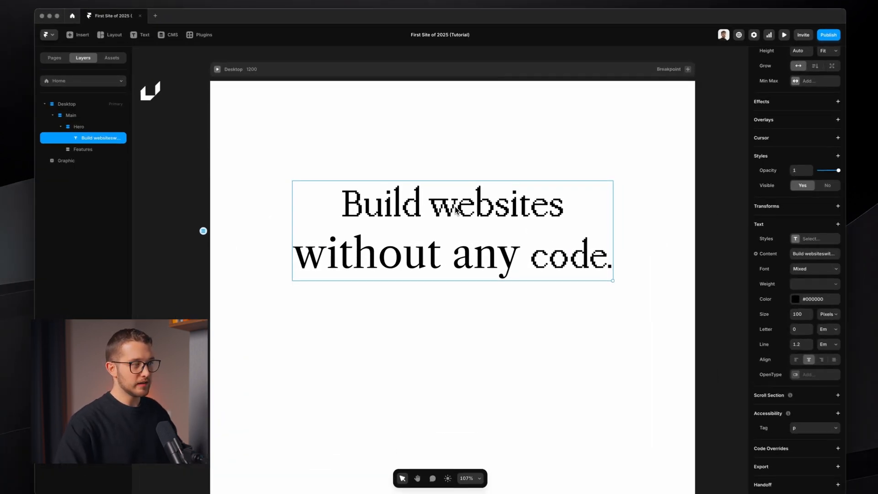
triple_click(451, 208)
double_click(388, 206)
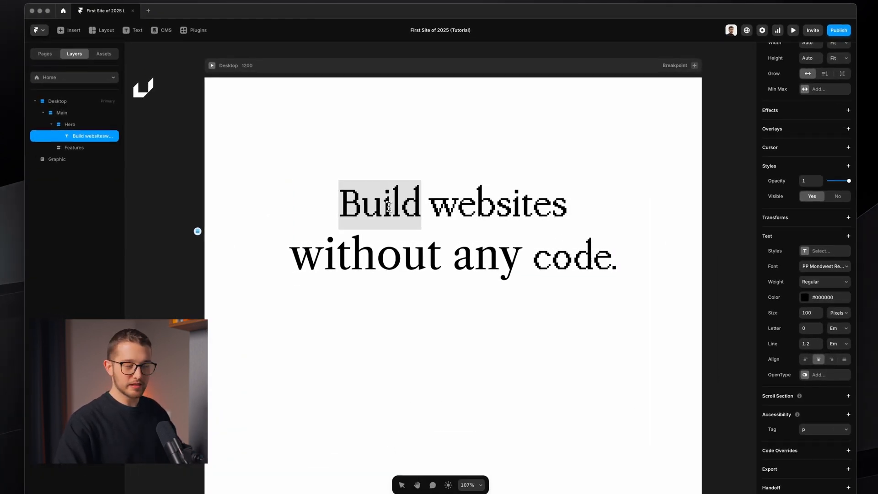
click(388, 207)
click(402, 259)
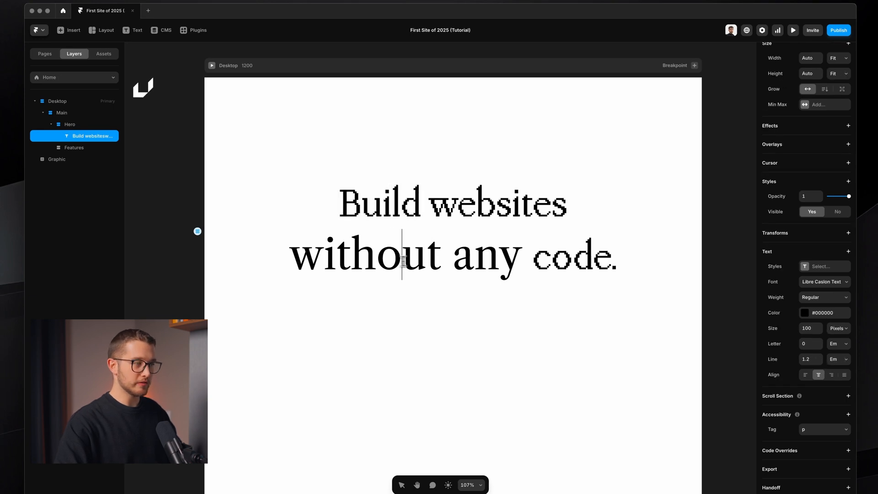
key(ctrl+a)
click(441, 257)
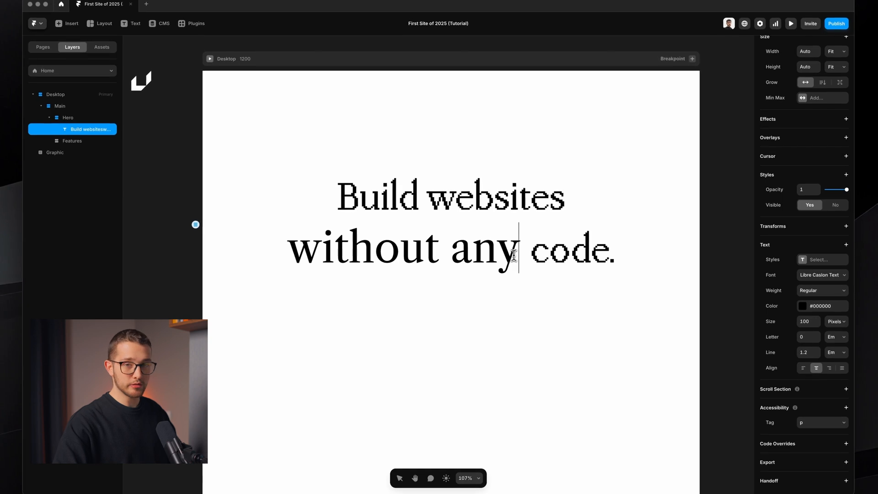
Set the font size of the words "without any" to 84 pixels
drag(503, 250, 308, 259)
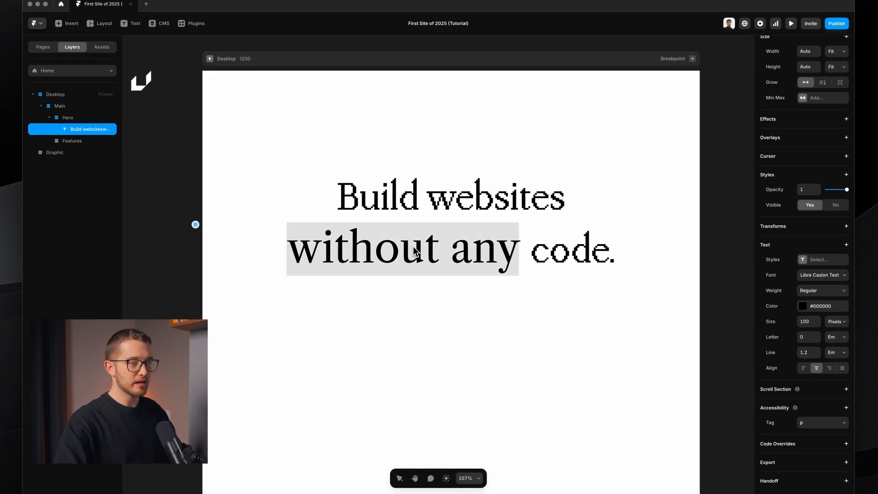
click(807, 321)
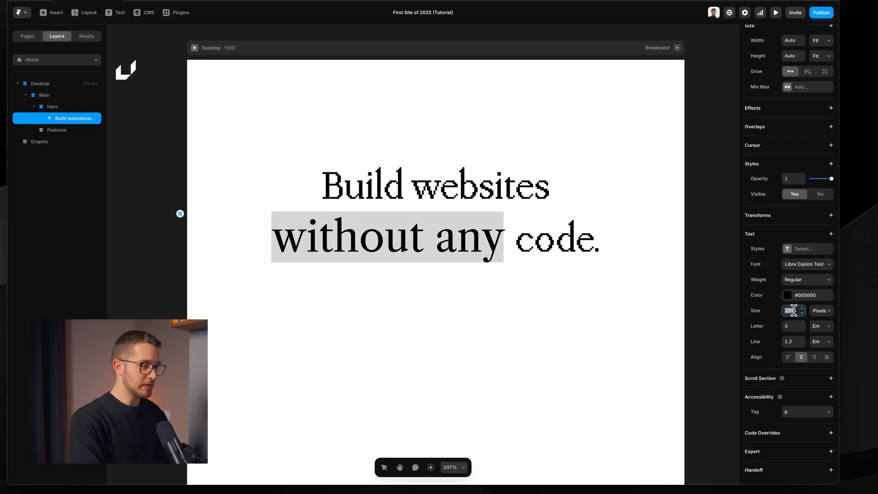
key(Return)
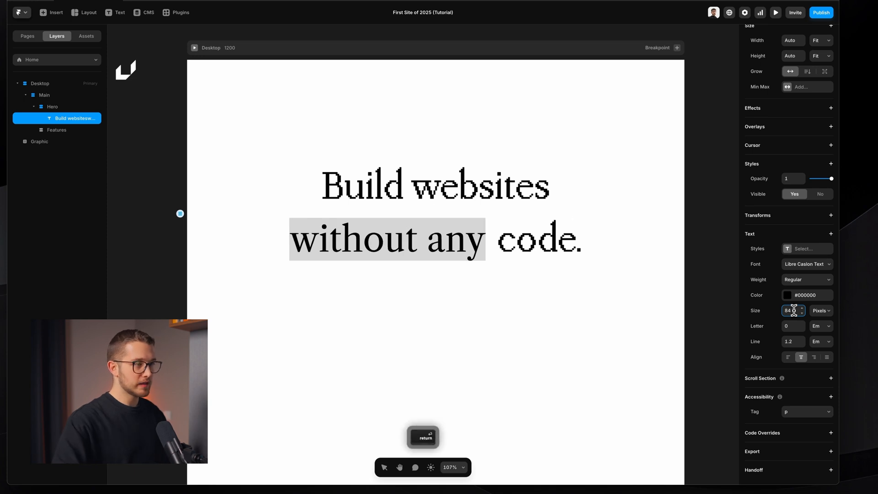
drag(481, 249, 471, 244)
click(501, 239)
click(515, 232)
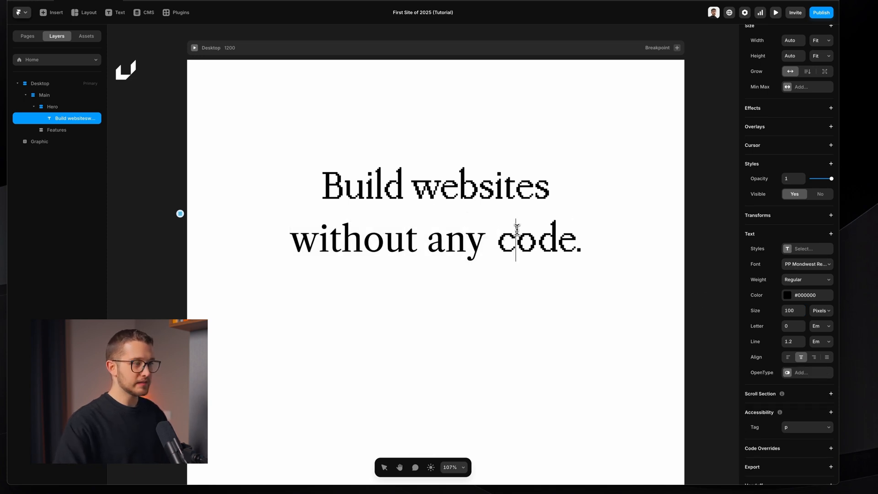
Change the weight of the word "without" in the headline to italic
click(356, 251)
double_click(357, 251)
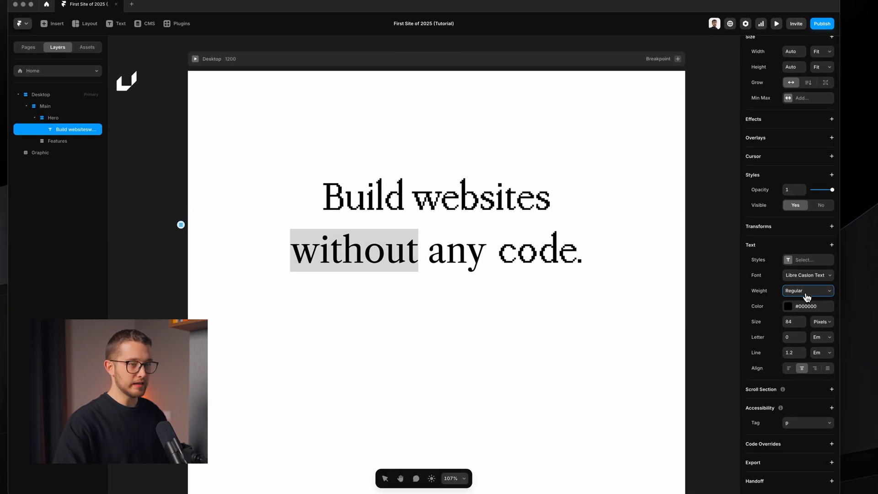
click(790, 302)
click(495, 196)
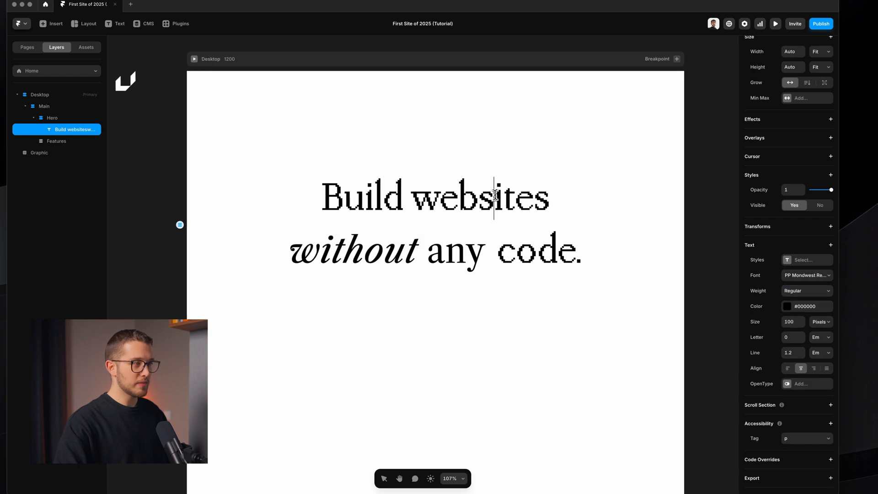
double_click(361, 256)
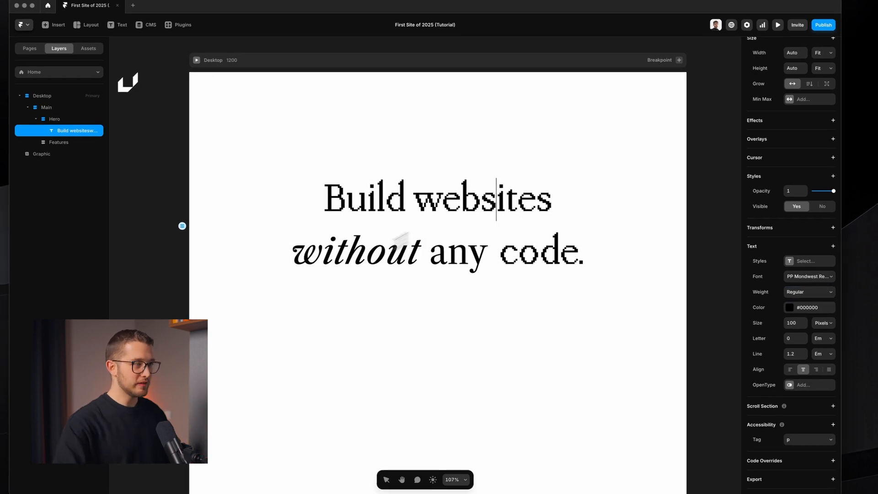
triple_click(372, 264)
click(415, 264)
Add a #000000 text stroke with a width of 1 to the words "Build websites"
click(376, 208)
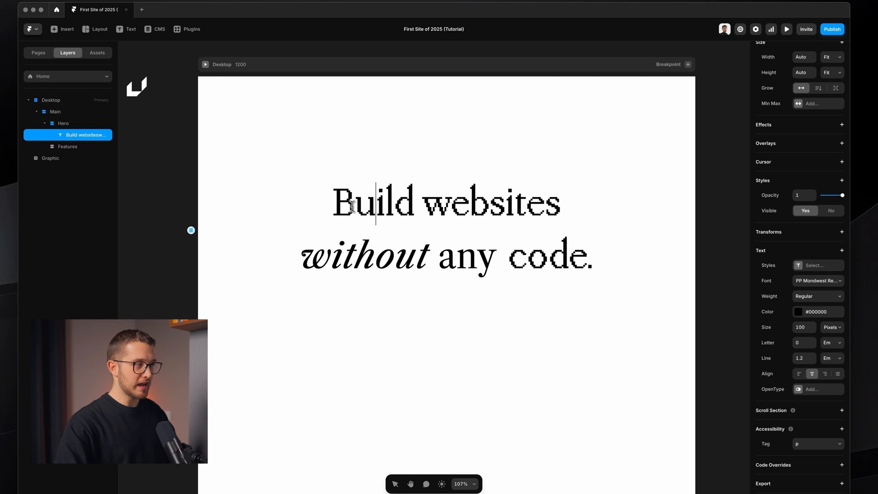
drag(333, 206, 566, 198)
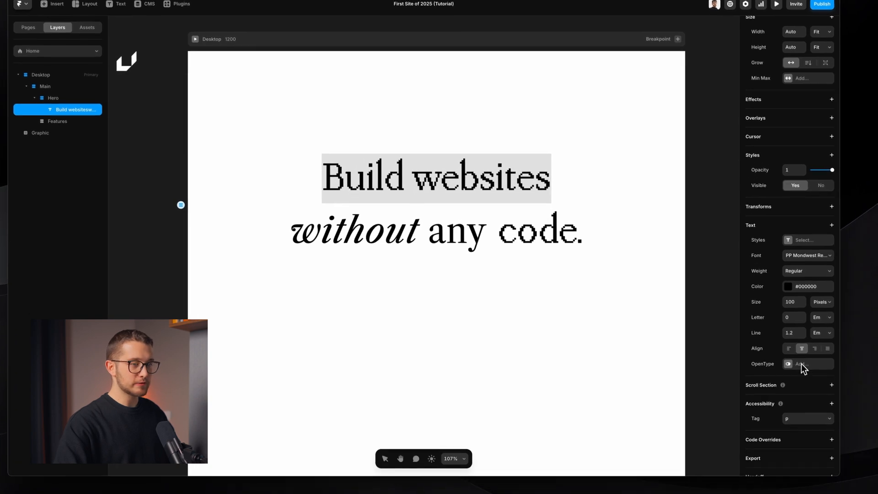
click(830, 207)
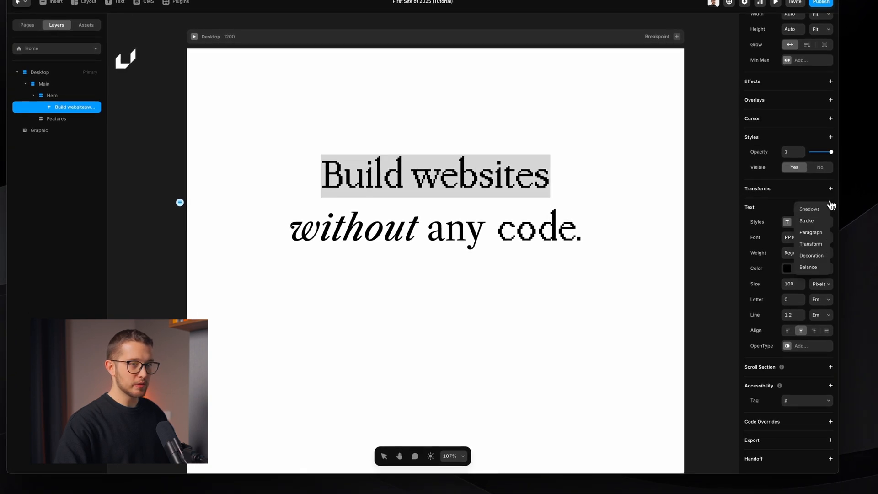
click(814, 221)
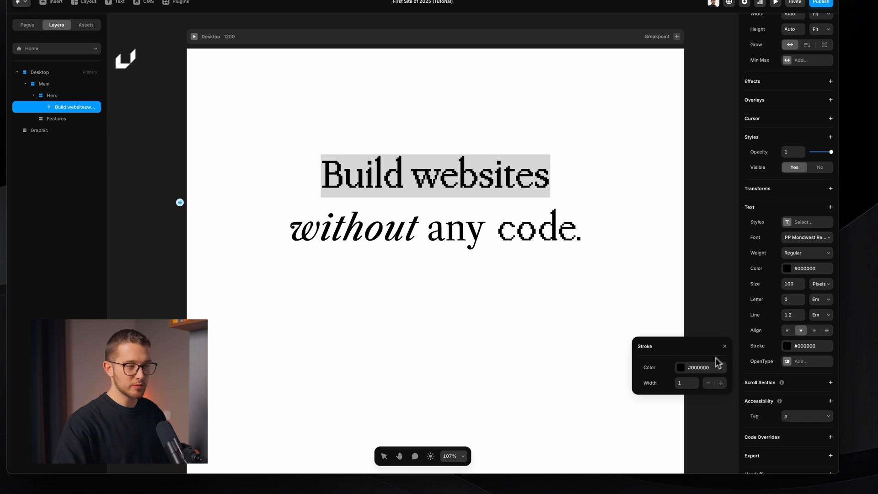
drag(699, 388, 699, 378)
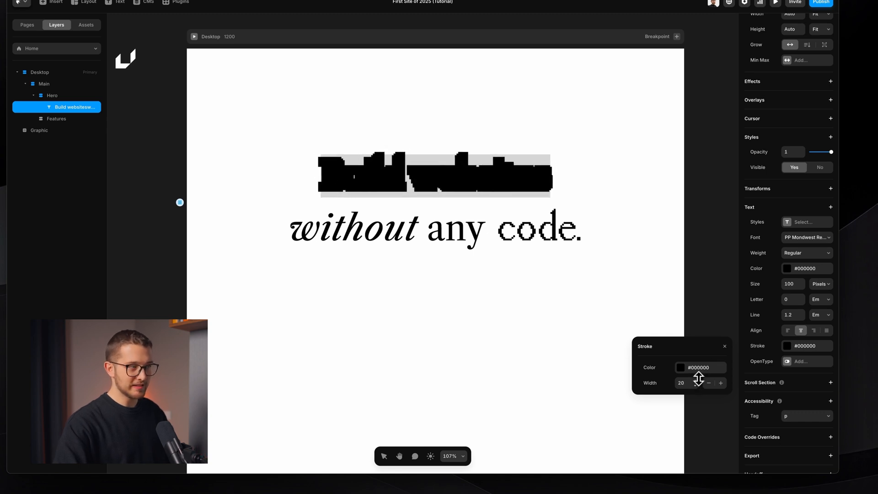
text(1)
key(Return)
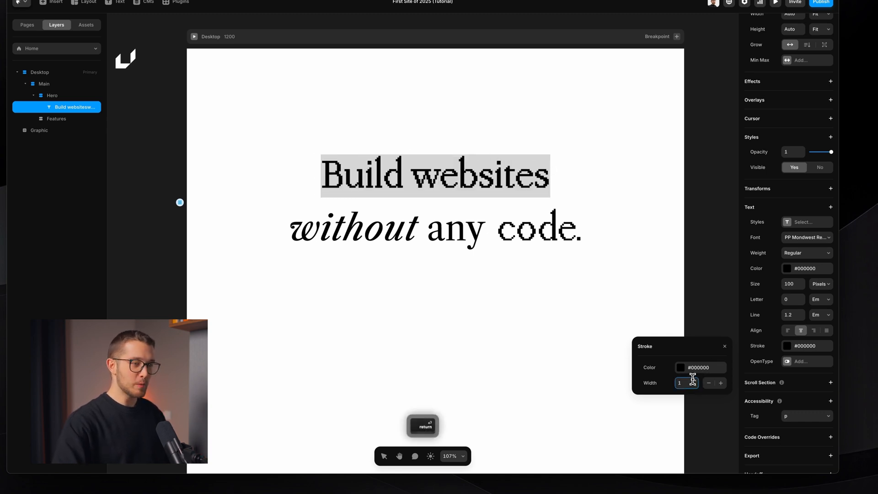
click(725, 346)
Add a text stroke to the word "code." in the headline
drag(505, 229, 578, 229)
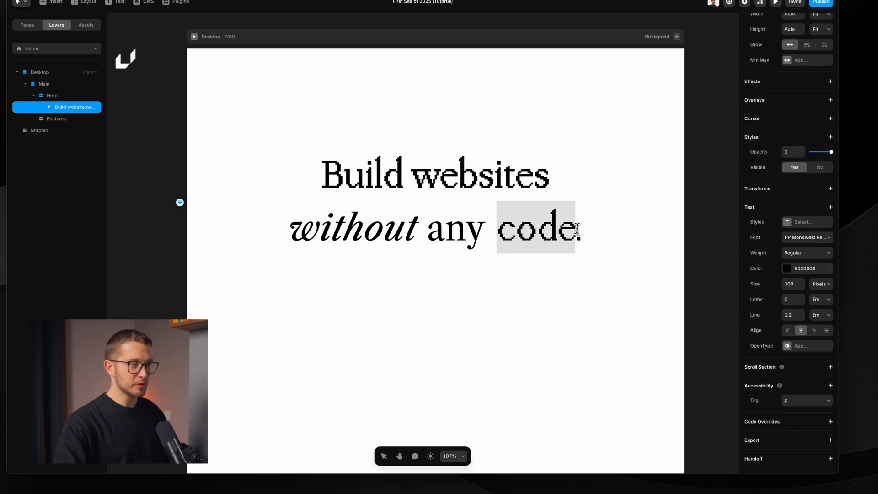
click(828, 209)
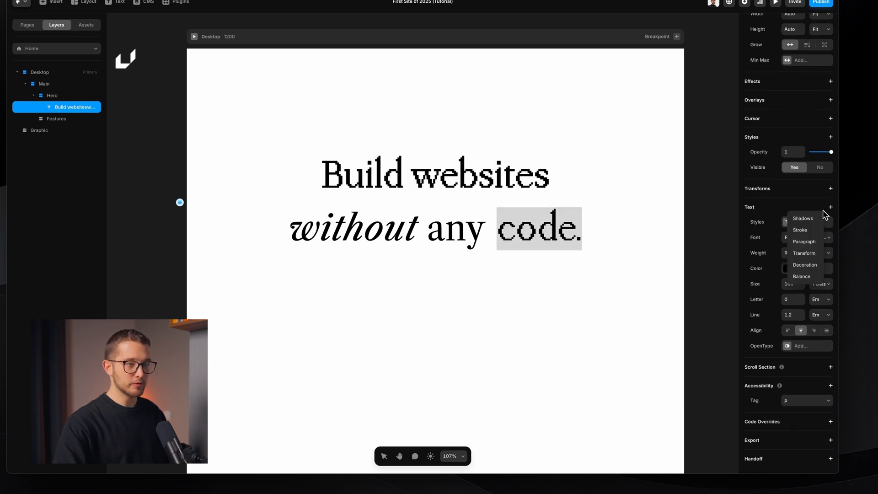
click(805, 230)
click(724, 346)
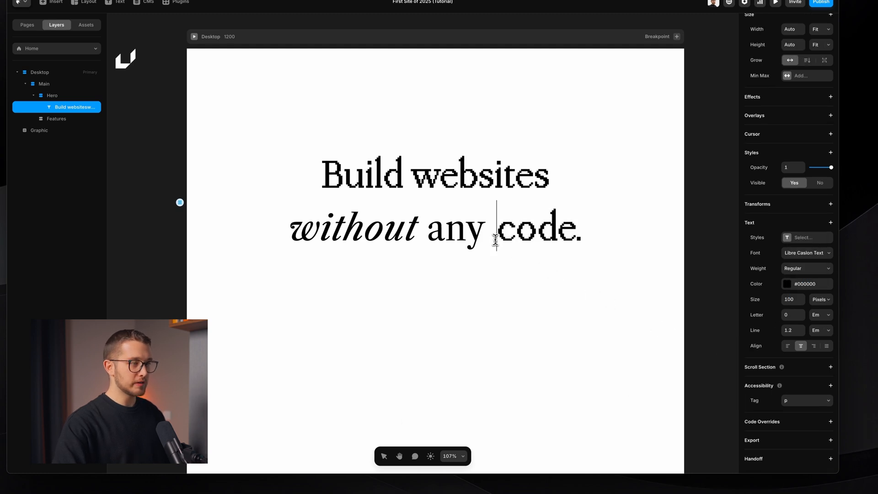
Set the line height of the entire headline text to 0.9 em
key(super+a)
click(802, 317)
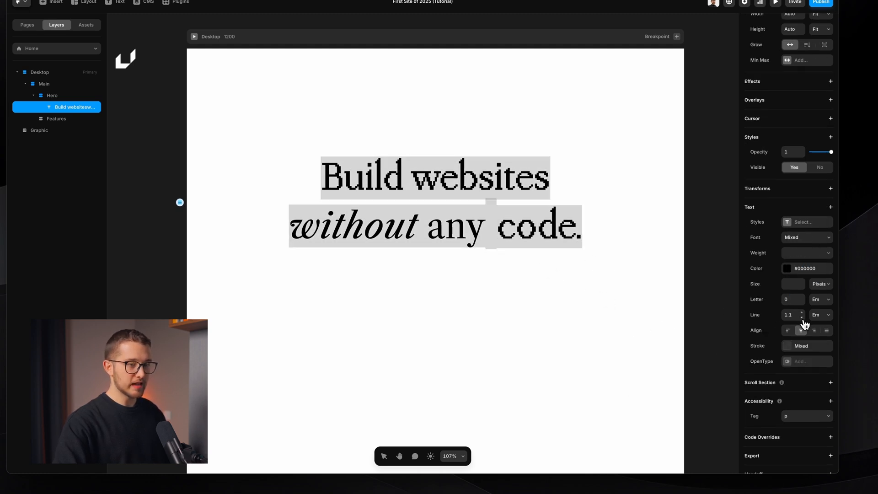
click(801, 318)
click(803, 318)
key(Escape)
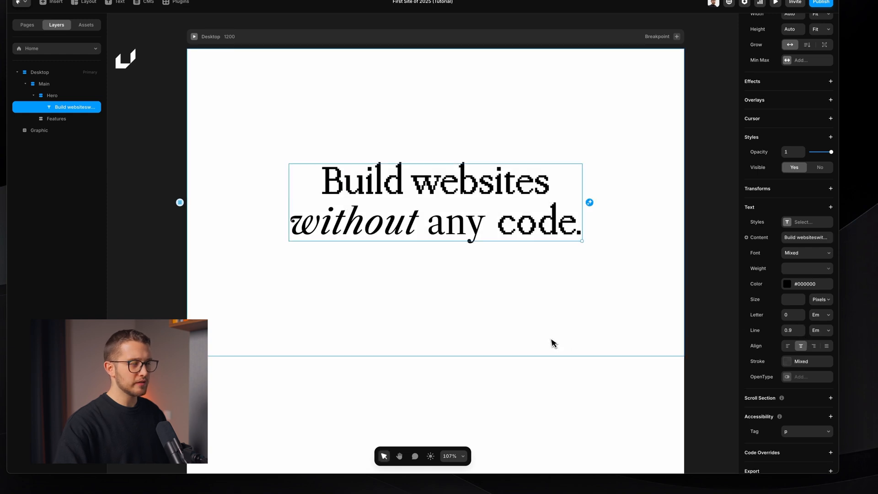
Measure the headline's second line with a screen-capture selection, without taking the capture
key(shift+super+4)
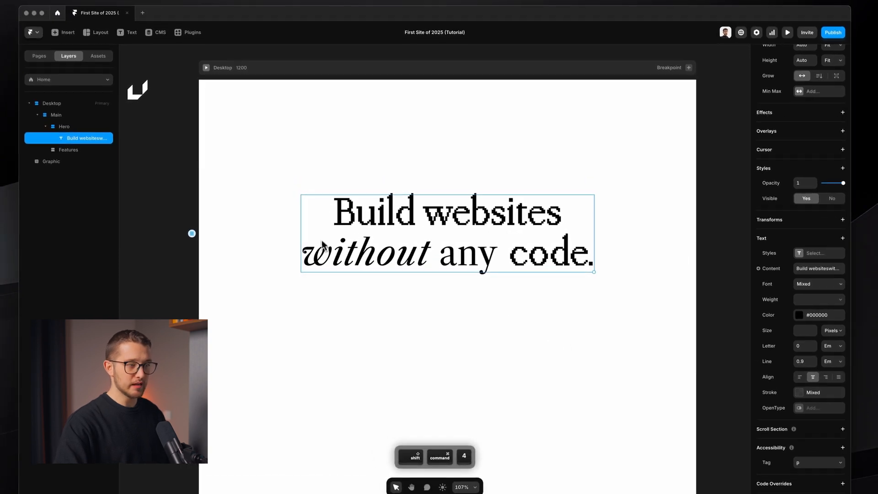
drag(300, 235, 610, 269)
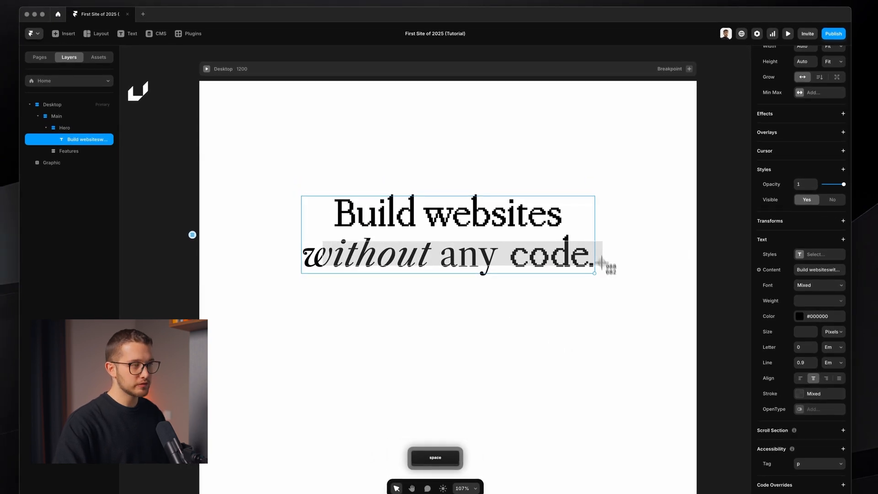
key(Escape)
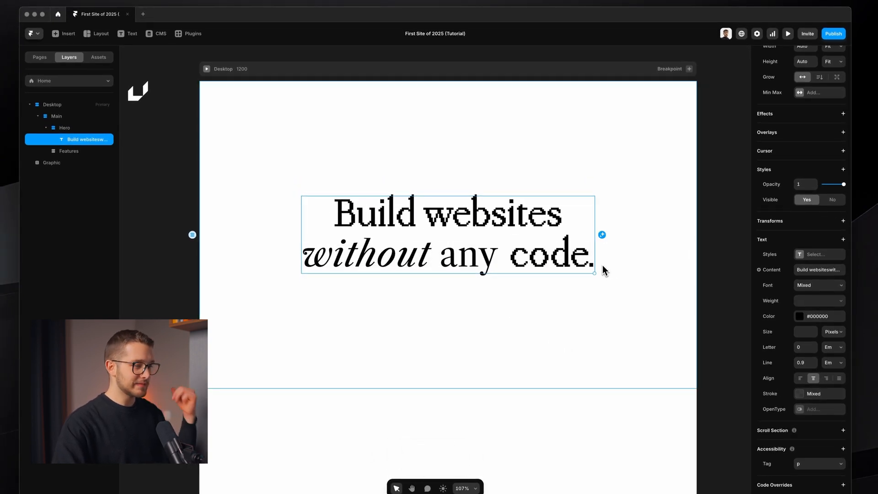
Set the headline text's accessibility tag to h1 and deselect the text
click(479, 325)
super+click(464, 241)
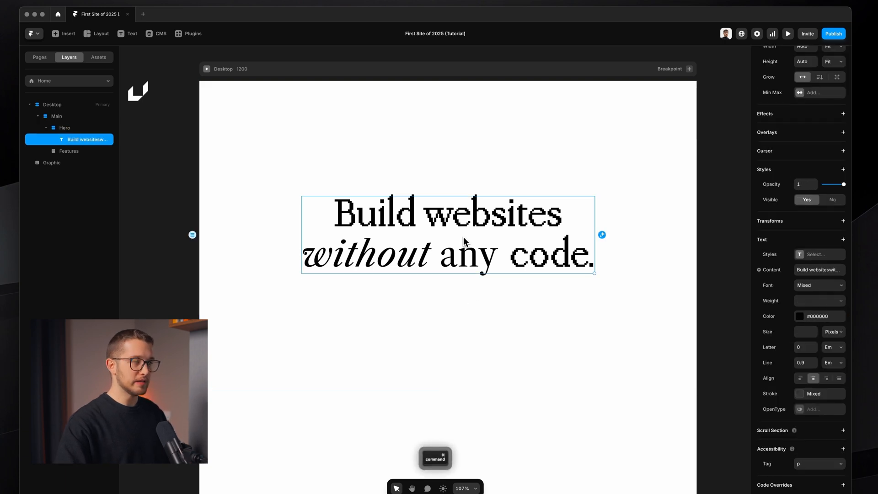
scroll(820, 457, down, 2)
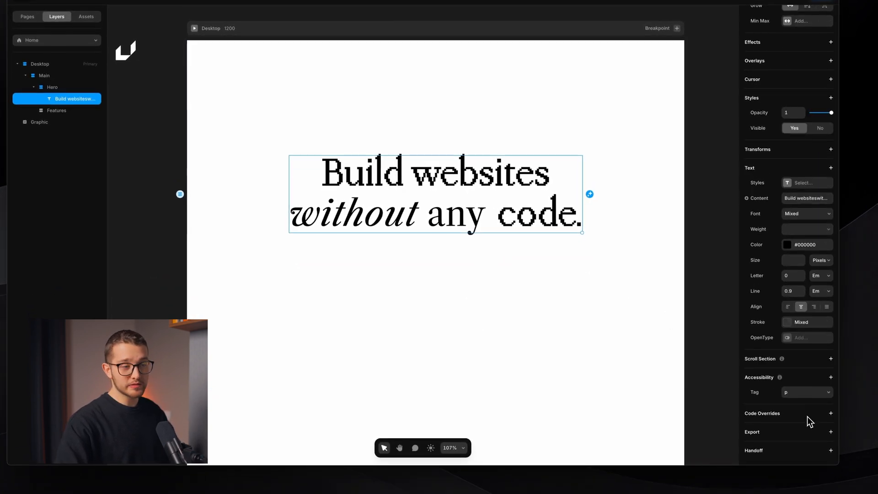
click(803, 392)
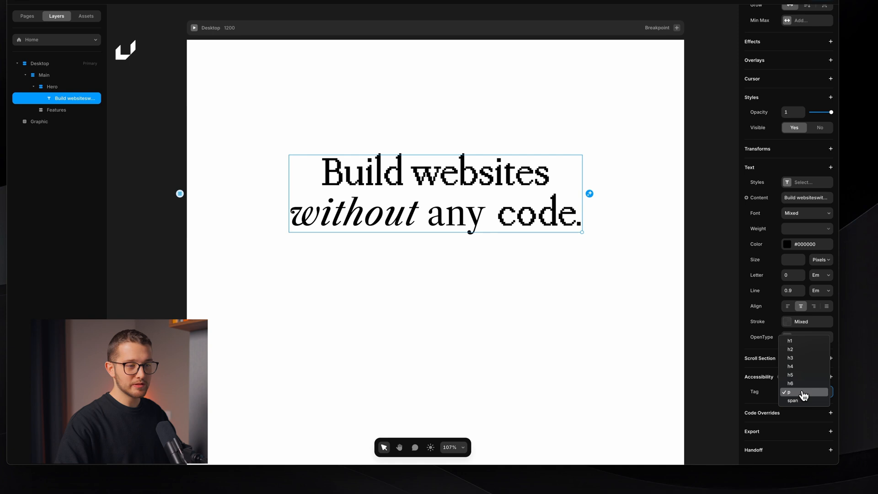
click(803, 344)
click(698, 380)
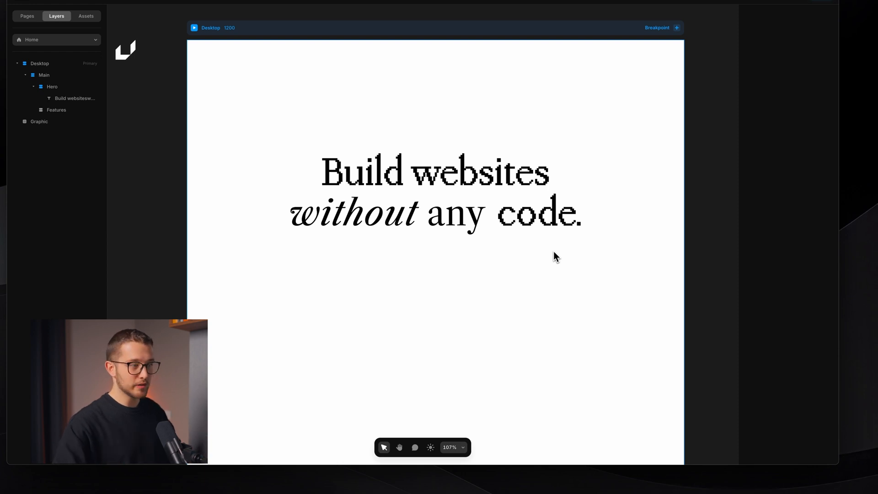
Add the text "Design & publish websites straight from the canvas." below the headline in the Hero, removing the surplus button words
super+click(515, 207)
super+click(499, 272)
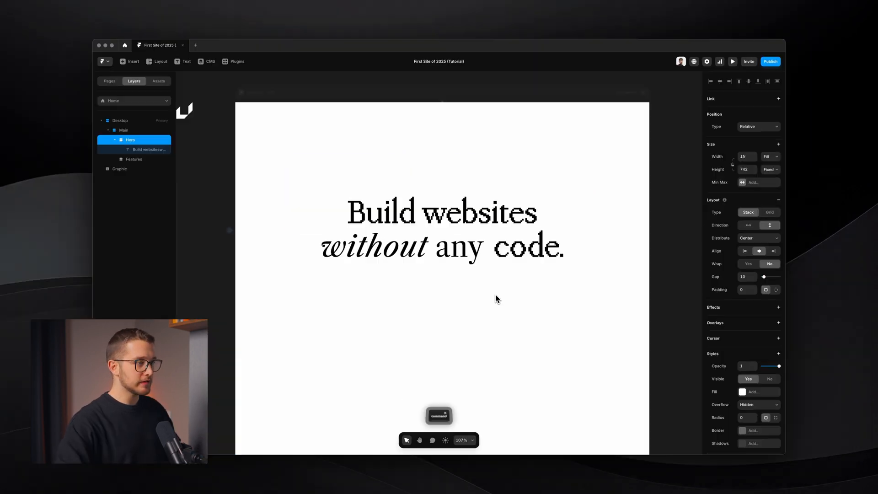
key(super+Tab)
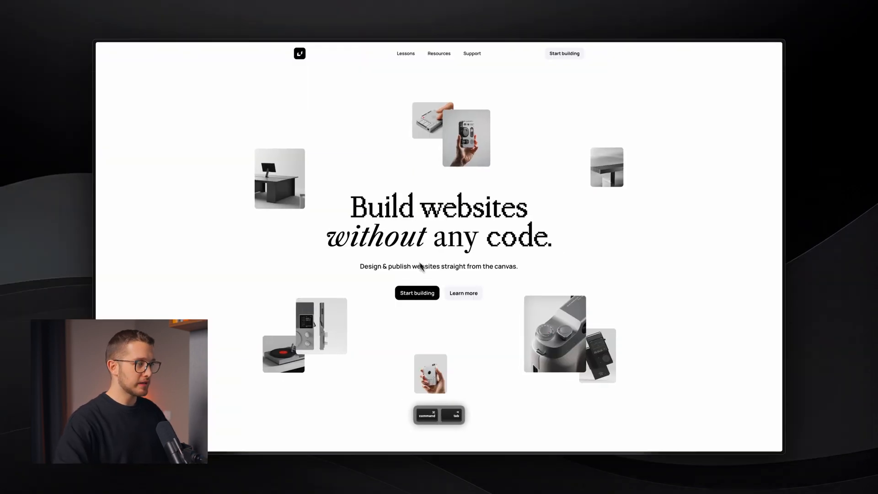
key(super+Tab)
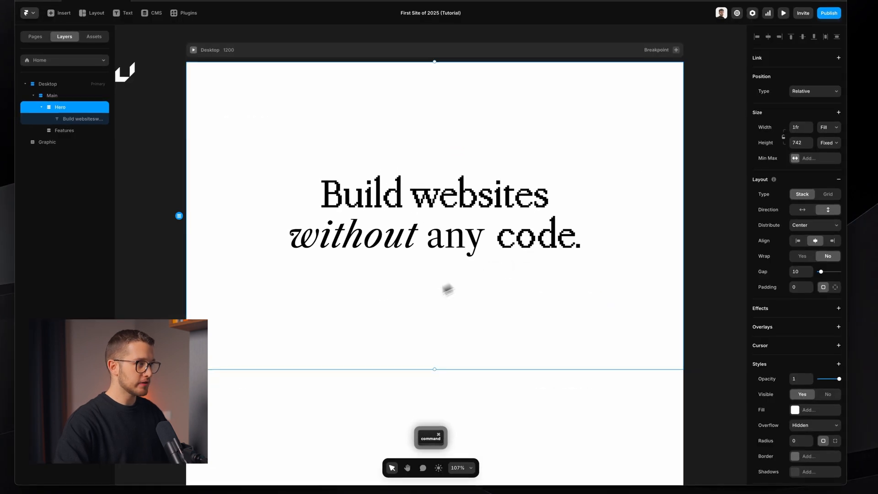
key(t)
click(417, 297)
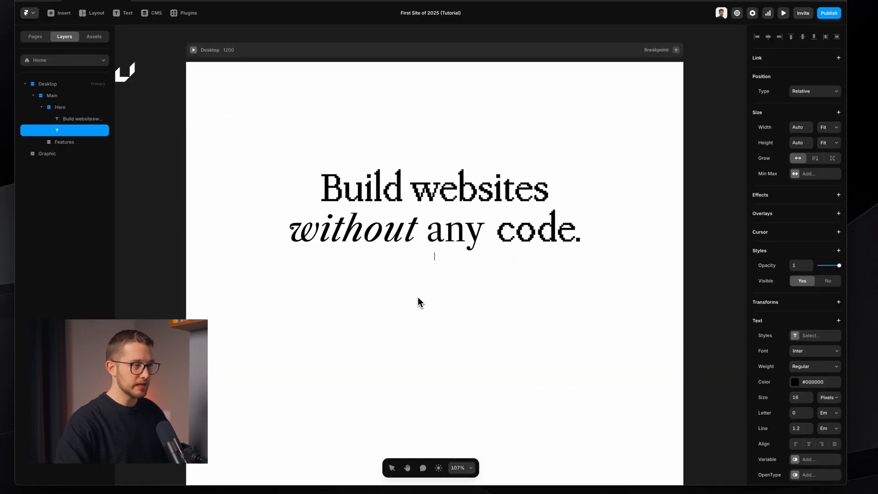
text(Design & publish websites straight from the canvas.Start buildingStart buildingLearn moreLearn more)
key(Escape)
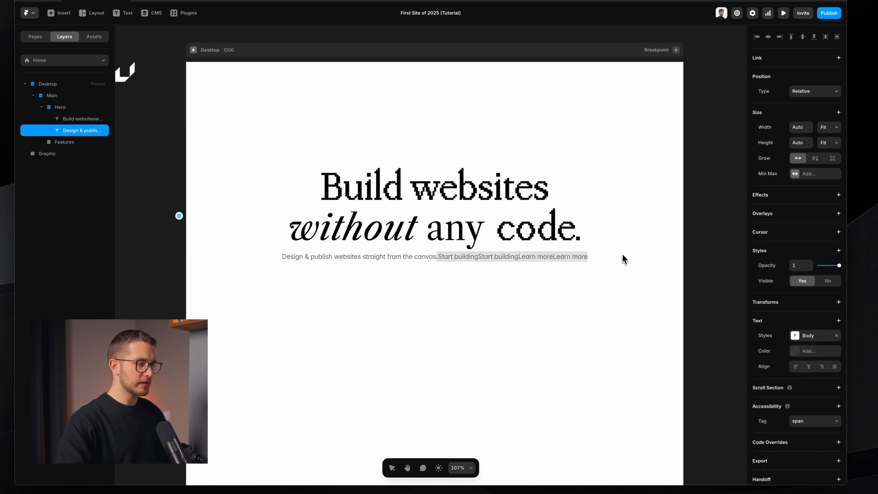
key(BackSpace)
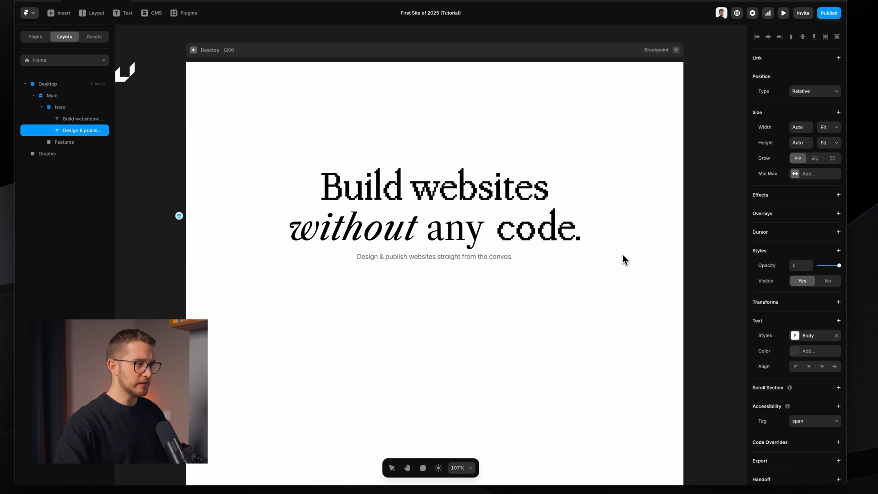
key(Escape)
Set the subheading's font to Manrope with Semibold weight
key(super+Tab)
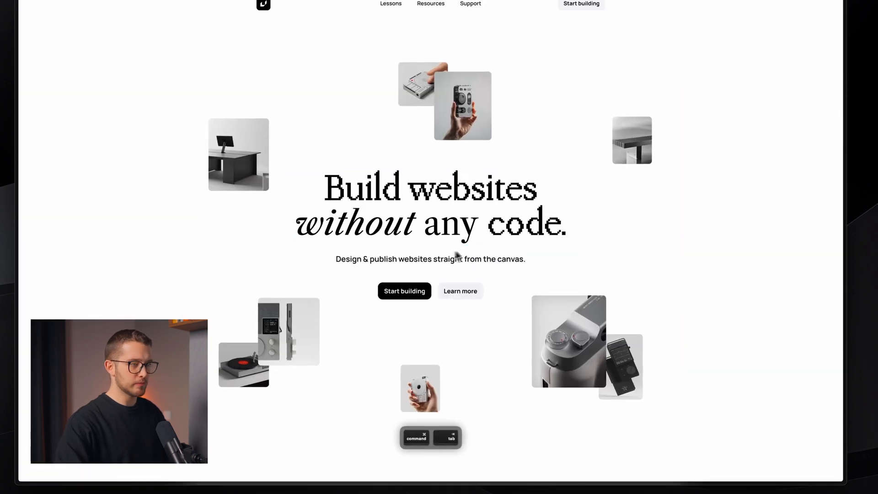
key(super+Tab)
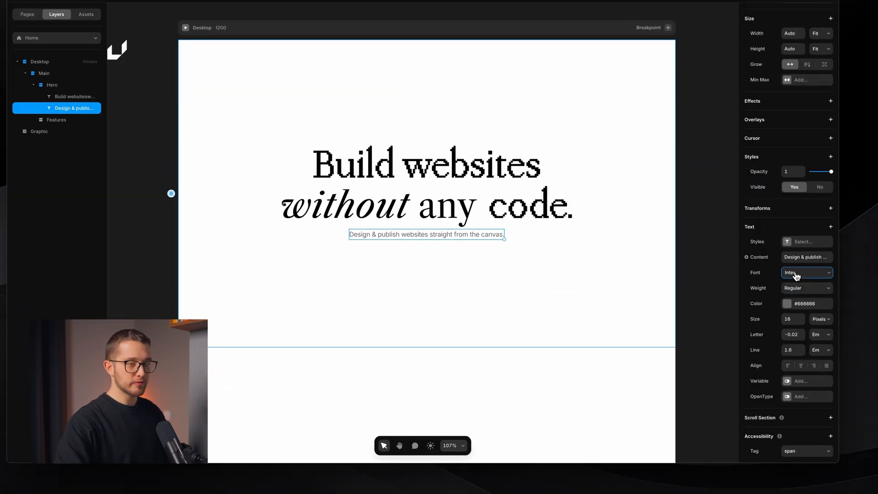
click(796, 277)
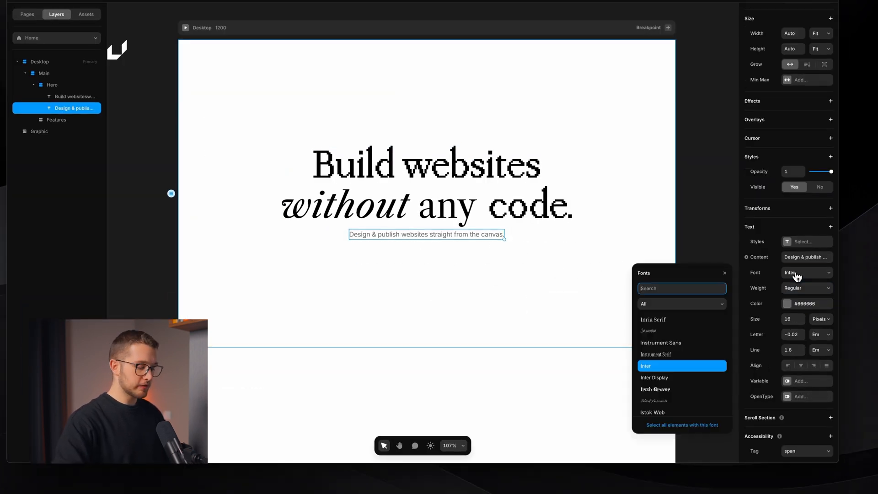
text(Mon)
key(BackSpace)
key(BackSpace)
text(anro)
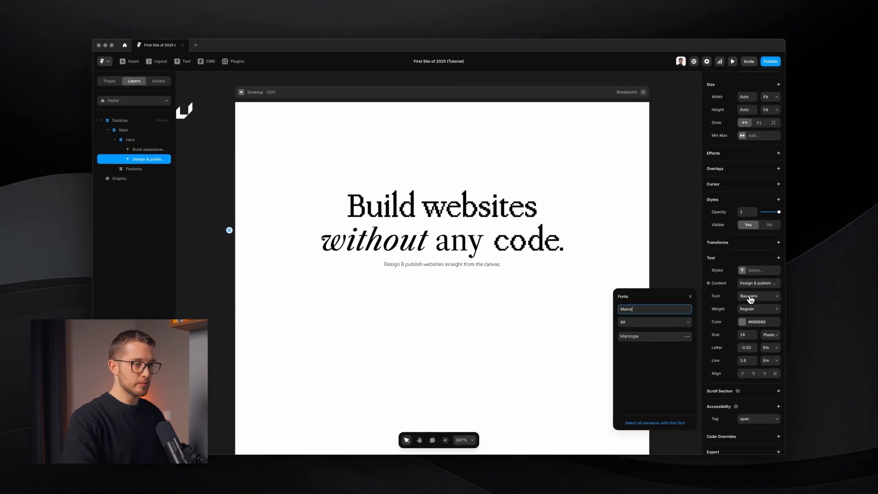
key(Return)
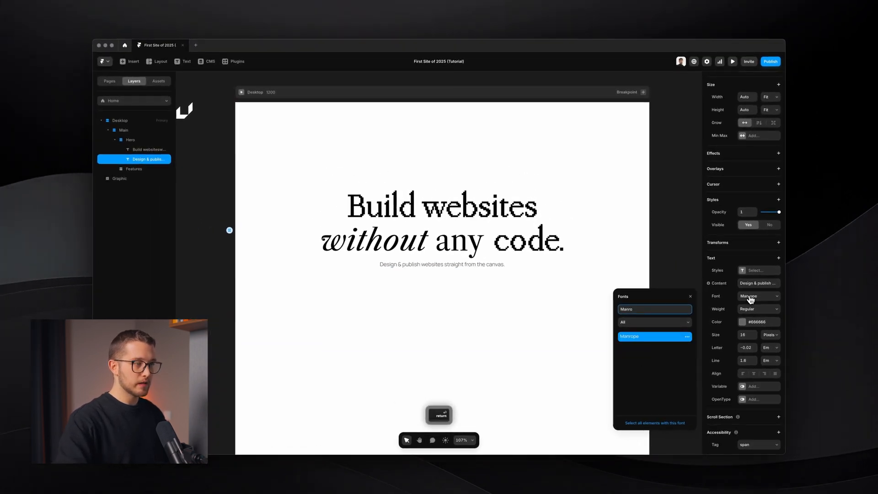
click(758, 309)
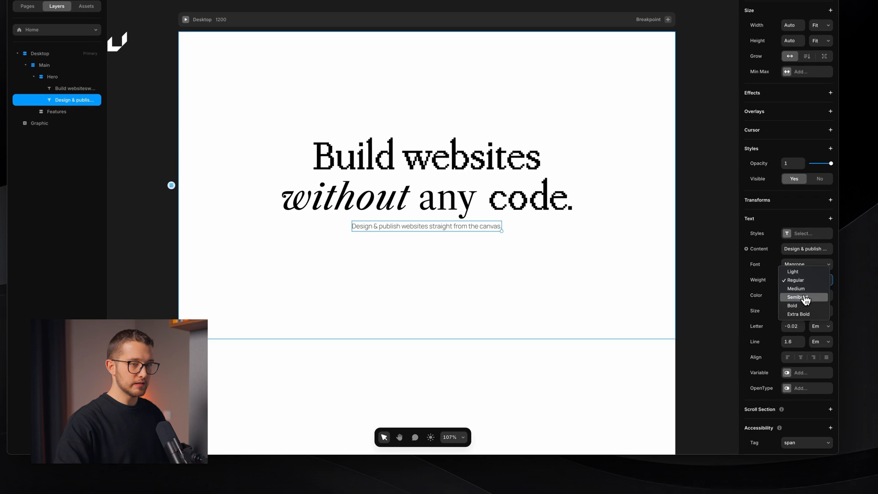
click(800, 297)
Set the subheading's color to black #000000 and its size to 20 pixels
click(795, 296)
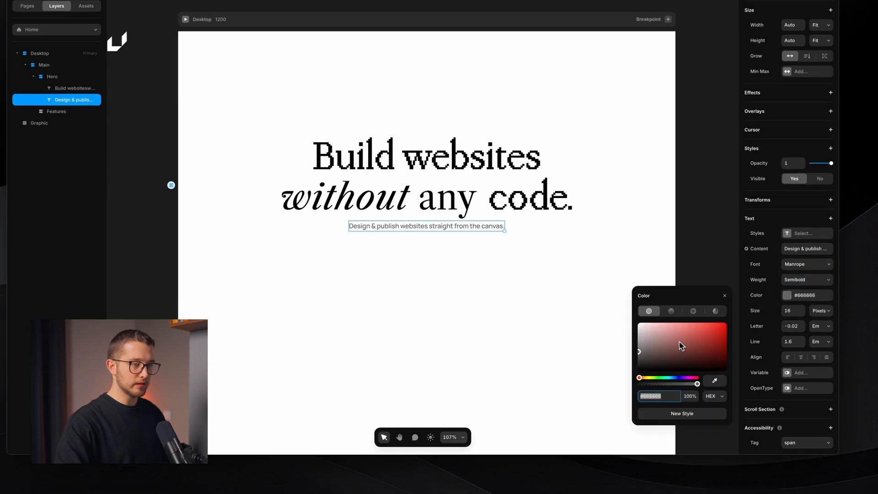
drag(680, 347, 555, 454)
click(725, 296)
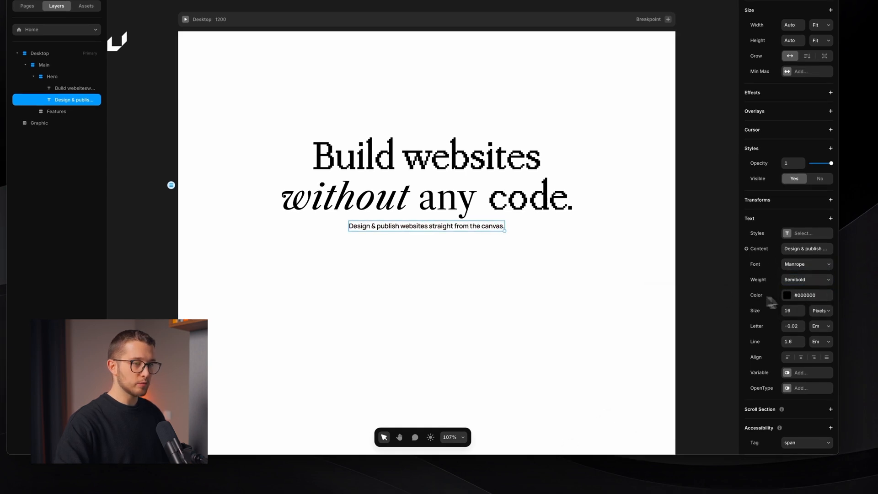
text(20)
key(Return)
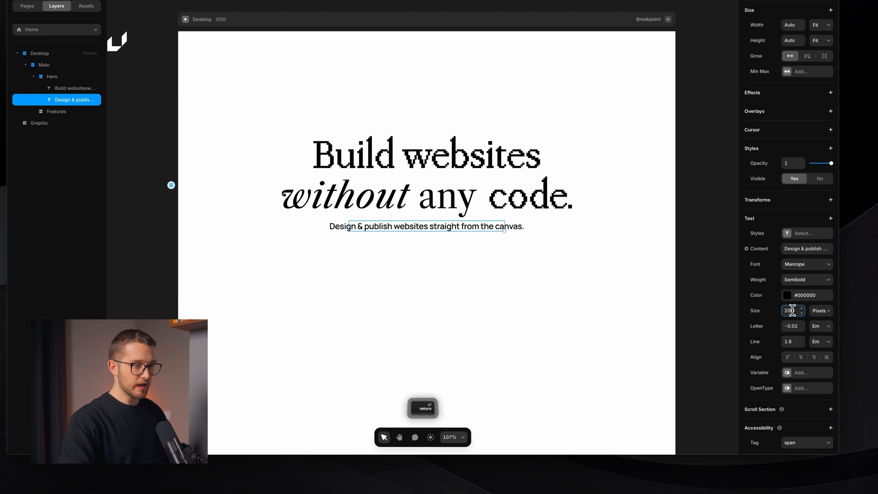
Set the subheading's letter spacing to 0 em and its line height to 1.5 em
click(802, 328)
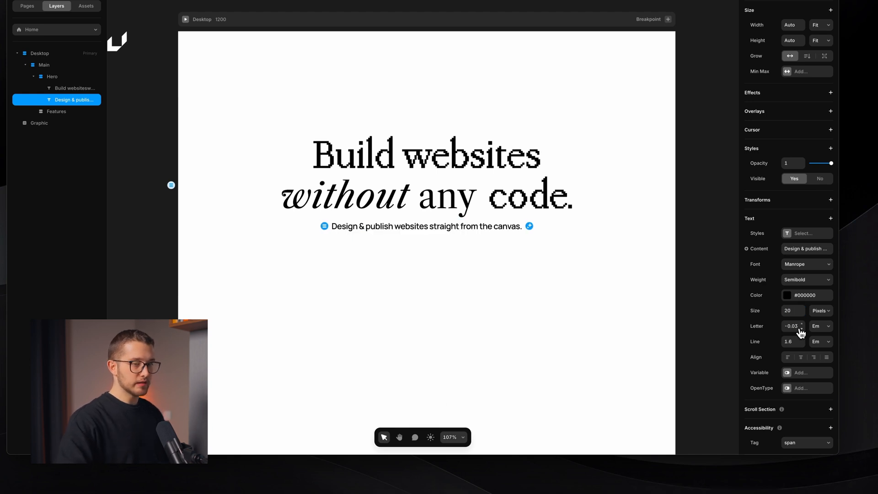
click(800, 330)
click(798, 327)
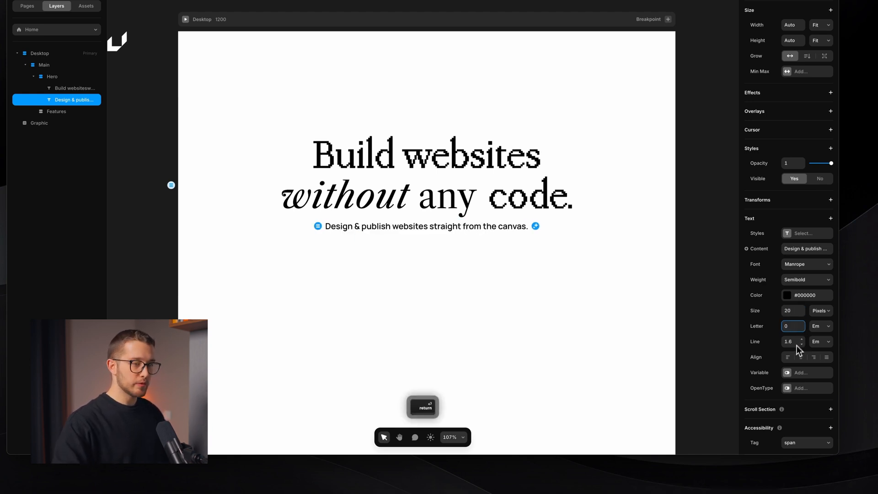
click(802, 343)
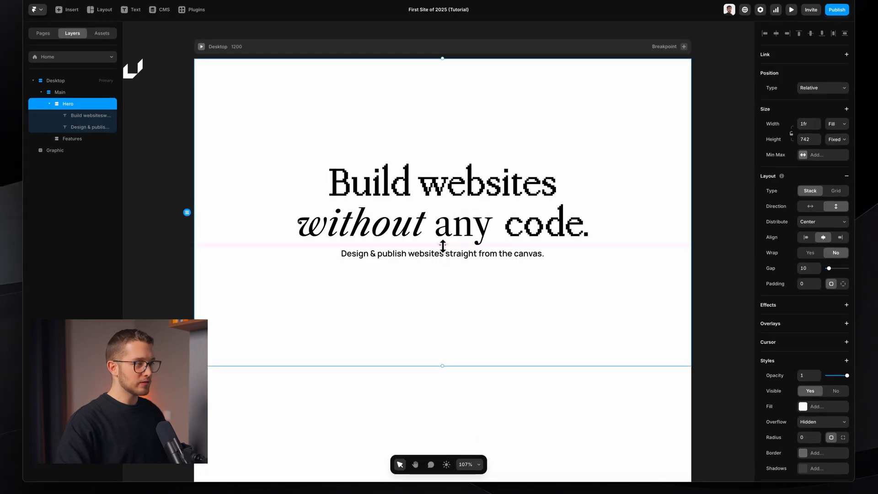
Set the Hero stack's gap to 30 and compare the layout with the finished reference page
mouse_move(443, 244)
mouse_down()
mouse_move(445, 254)
mouse_move(443, 245)
mouse_up()
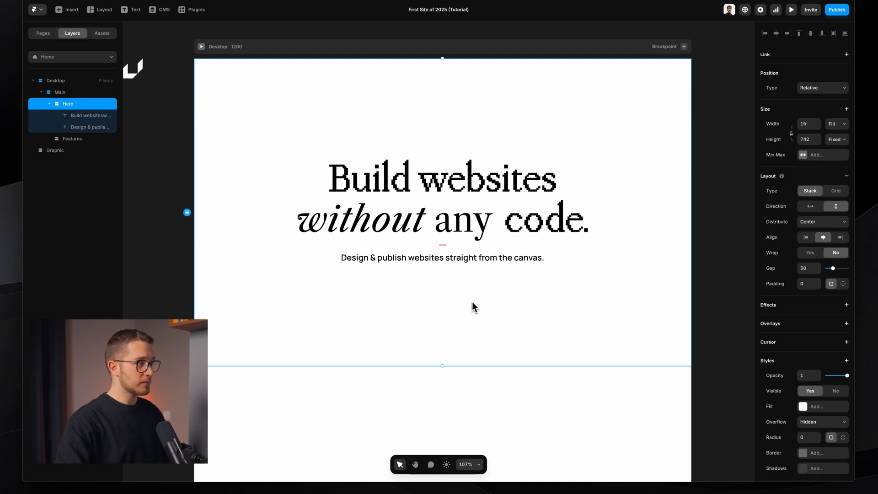
key(super+Tab)
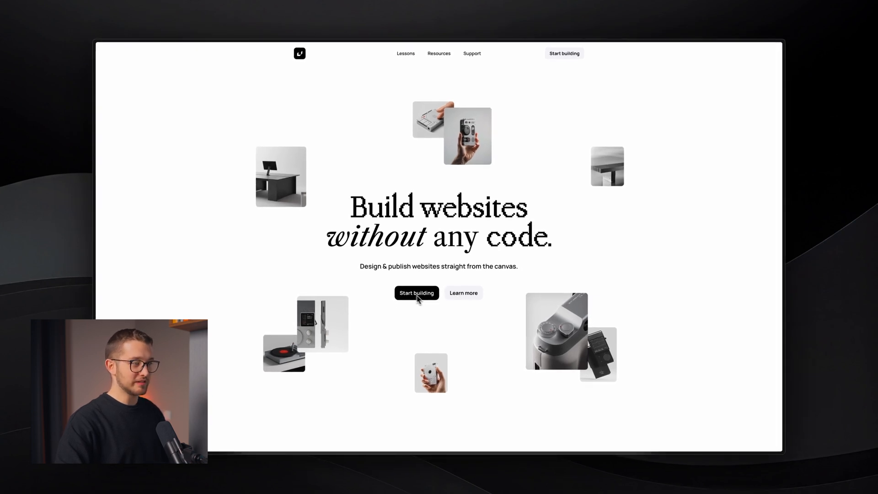
key(super+Tab)
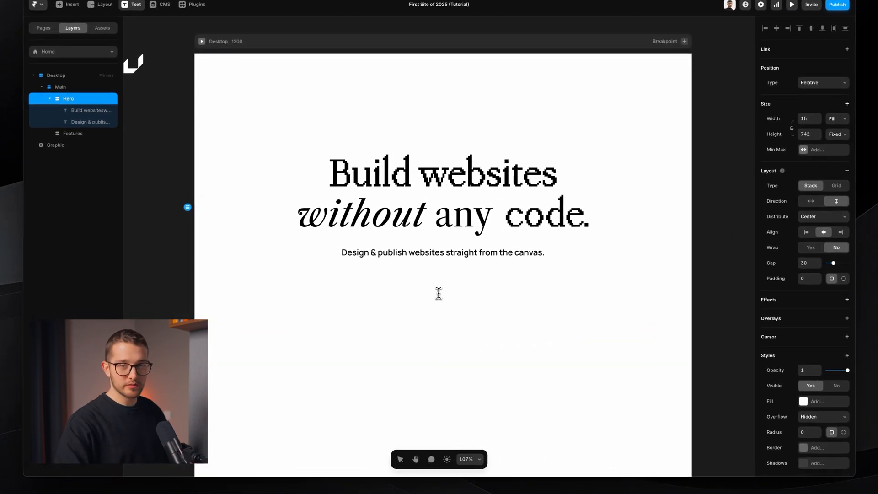
Add a "Start building" text below the subheading in Manrope Bold at 16 pixels
click(439, 293)
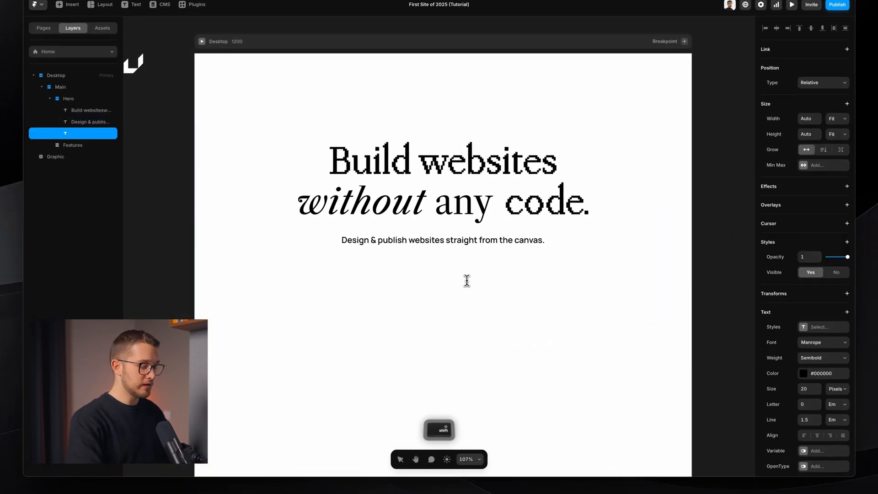
text(Start building)
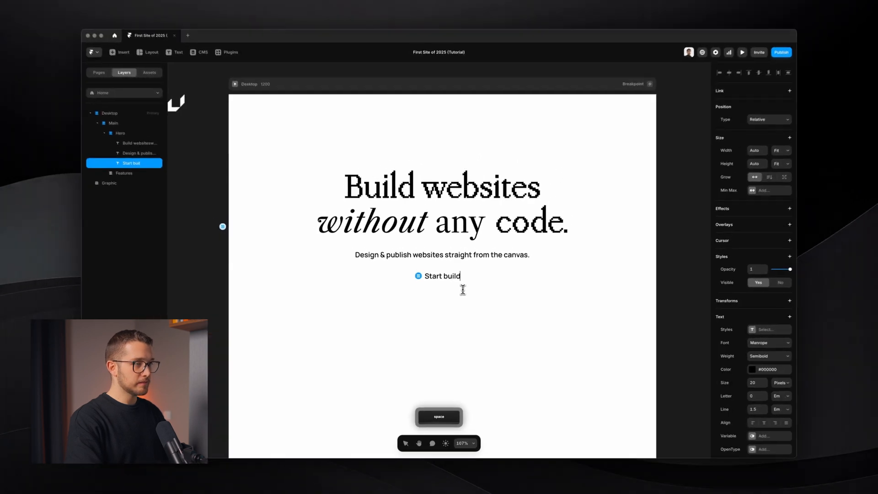
key(super+a)
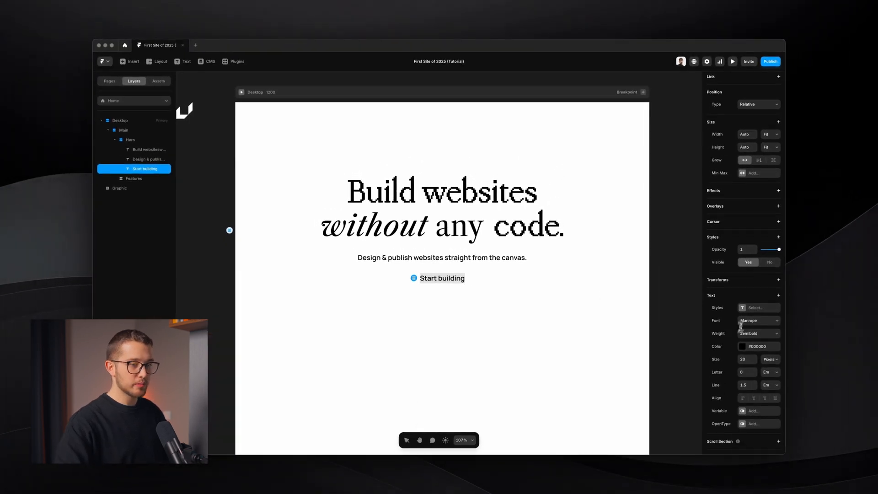
click(752, 356)
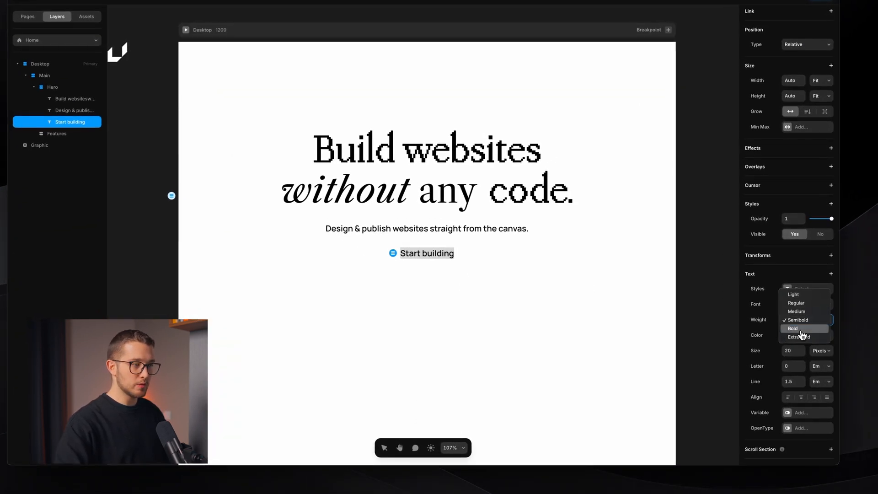
click(800, 331)
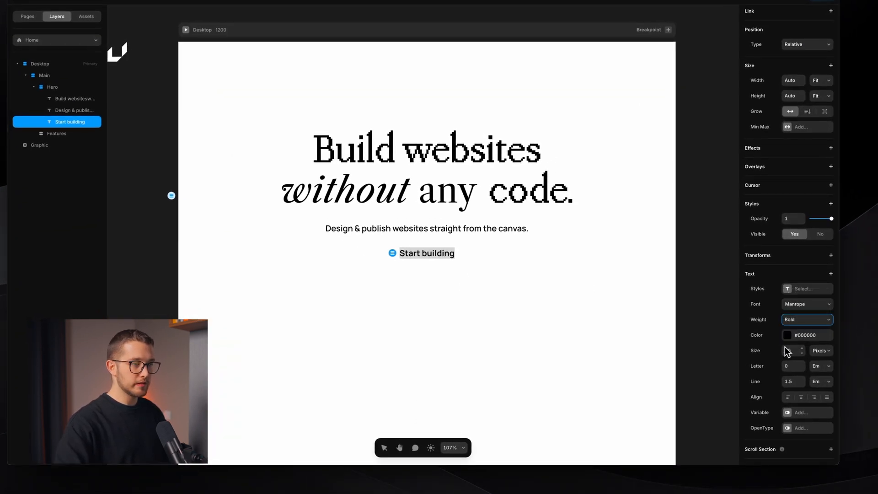
scroll(788, 338, down, 3)
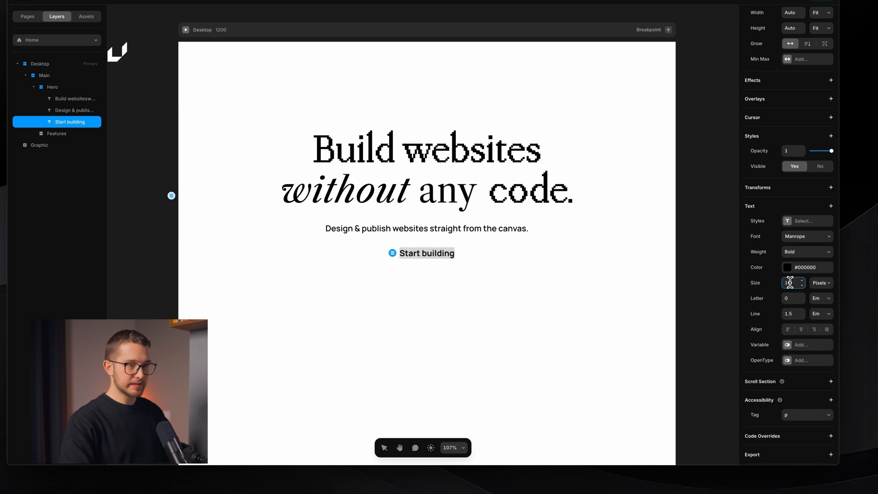
key(Return)
click(579, 300)
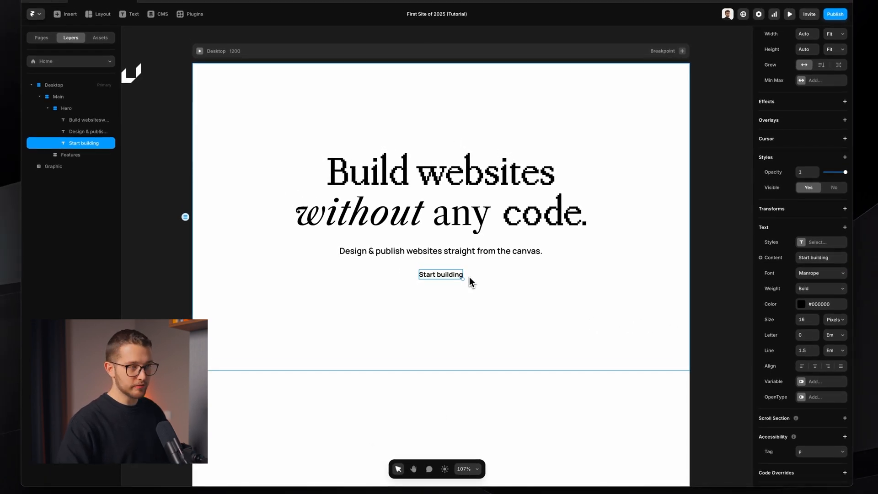
Wrap the "Start building" text in a stack and set the stack's width to Fit
right_click(449, 277)
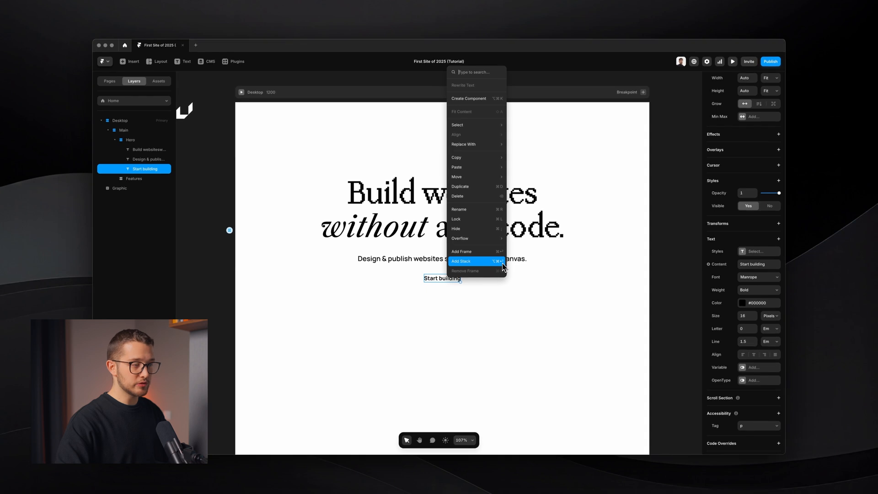
key(Escape)
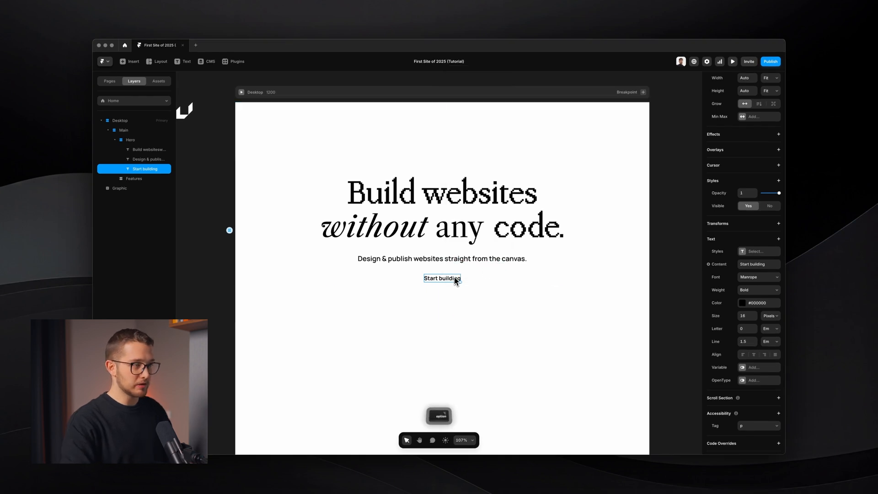
key(alt+super+Return)
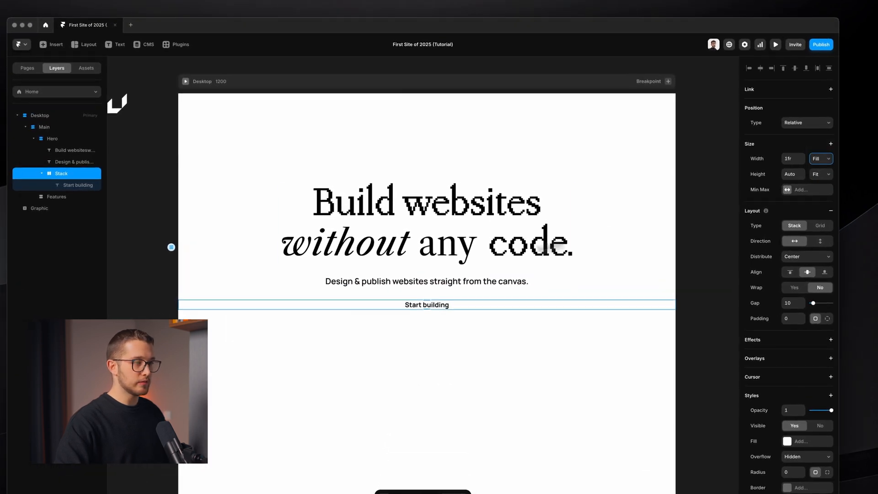
scroll(413, 312, up, 5)
scroll(413, 312, right, 1)
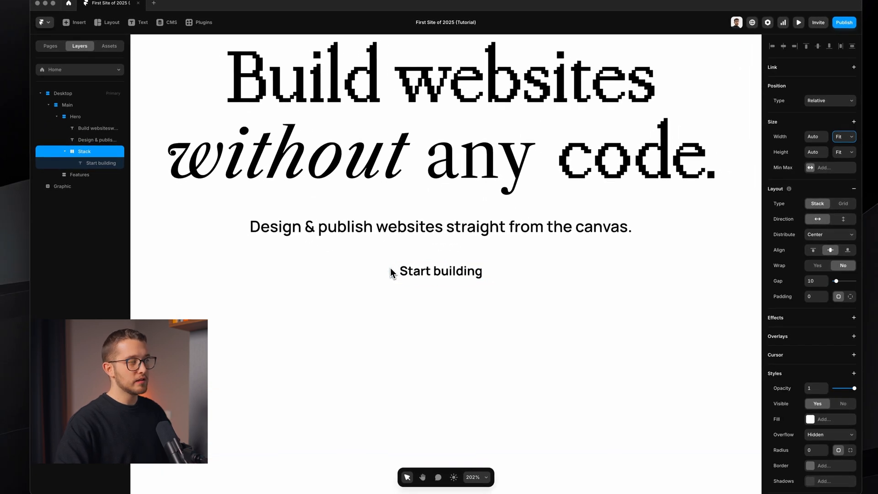
Rename the stack around the "Start building" text to "Content"
click(439, 276)
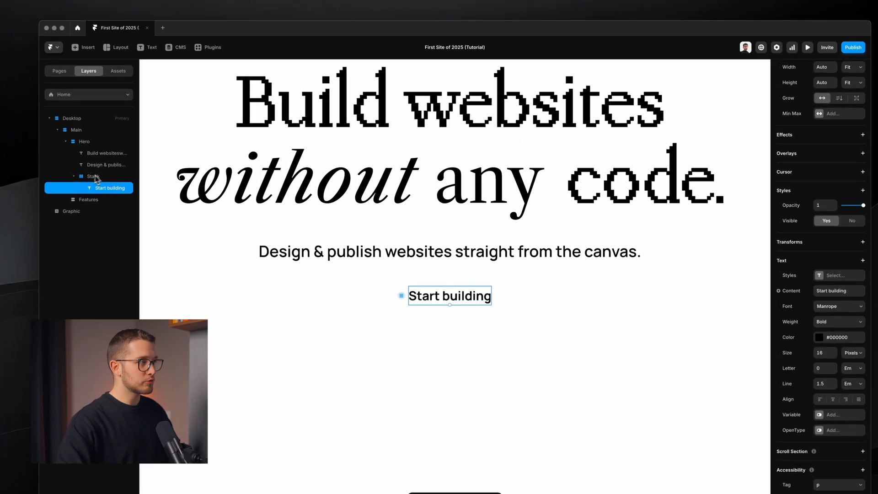
double_click(99, 170)
text(Cont)
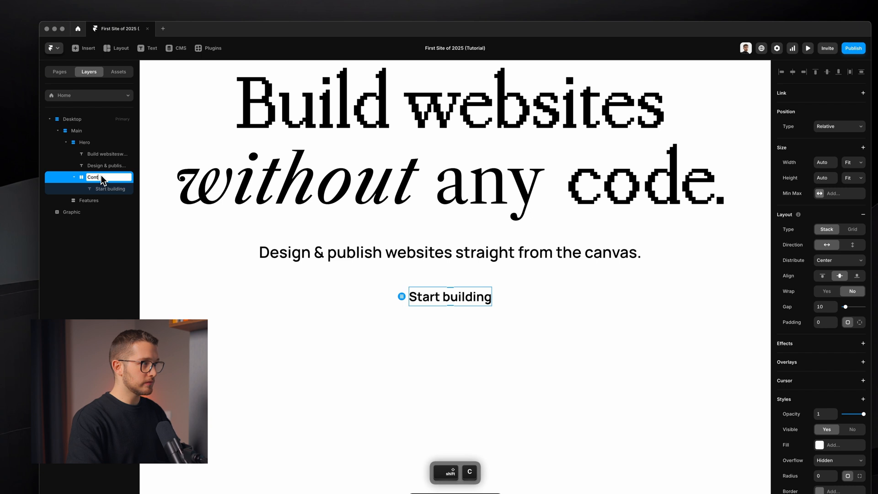
text(ent)
key(Return)
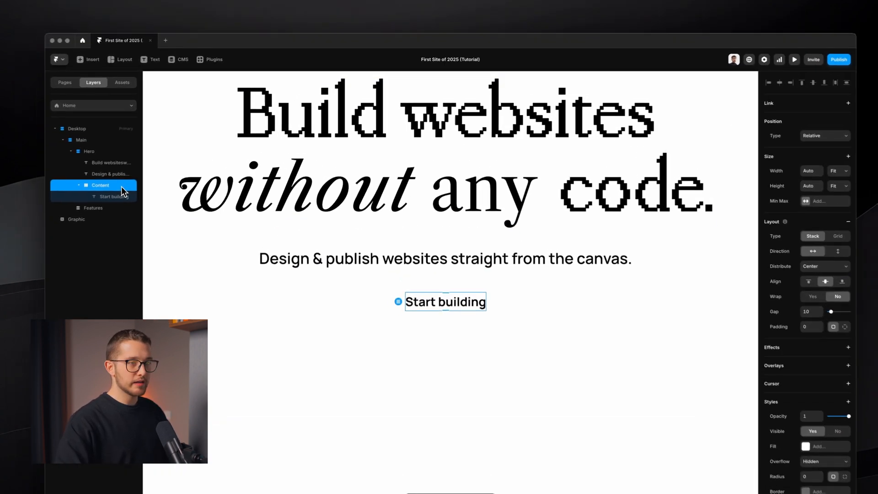
Set the Content stack's height to 44 and its left and right padding to 16
click(805, 184)
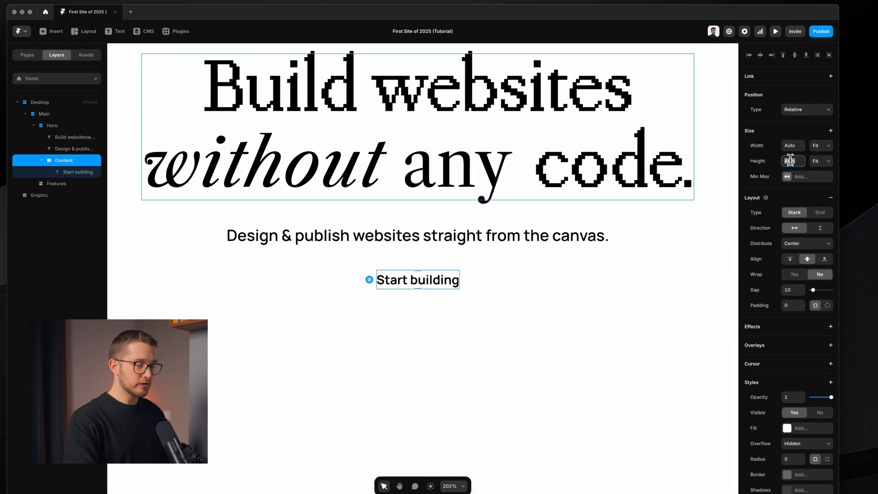
text(44)
key(Return)
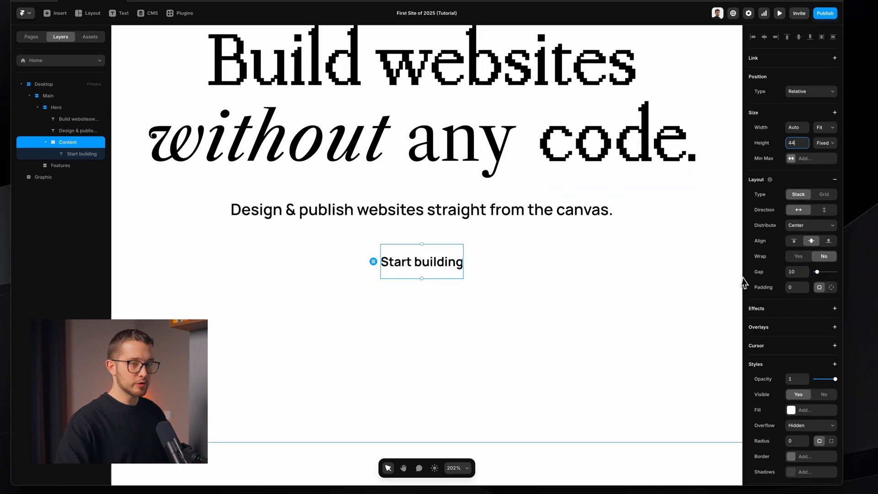
click(831, 287)
click(806, 302)
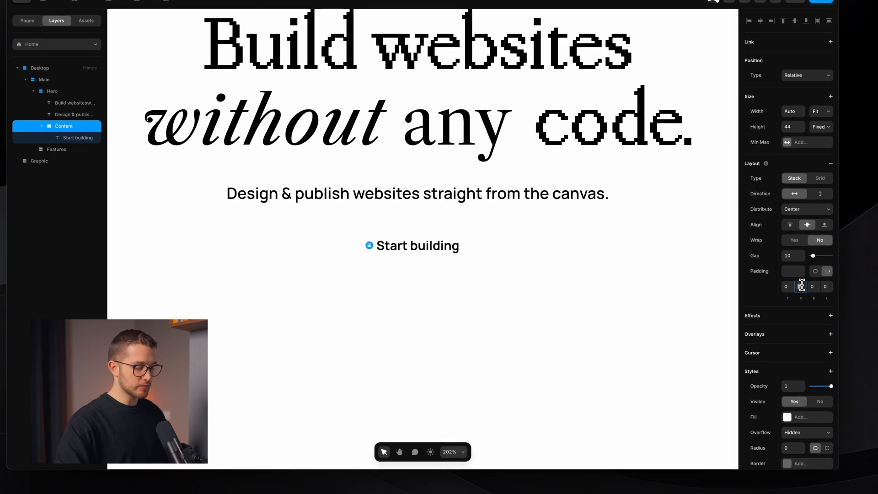
click(823, 286)
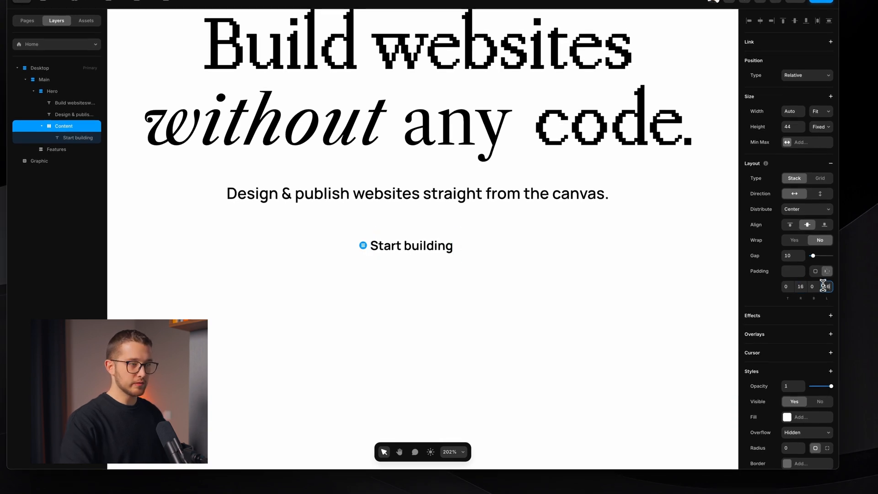
key(Return)
Fill the Content stack with black (#000000) and color its "Start building" text white (#FFFFFF)
scroll(815, 391, down, 3)
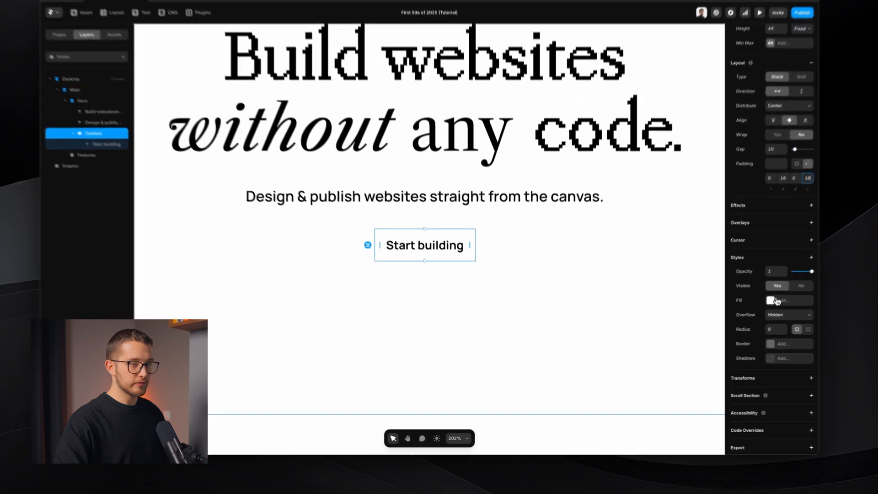
click(754, 317)
drag(668, 359, 494, 422)
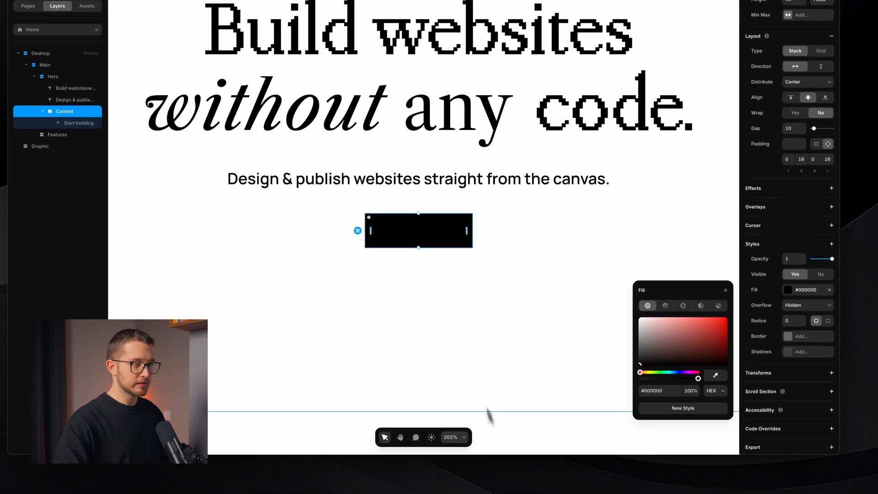
click(424, 235)
click(801, 272)
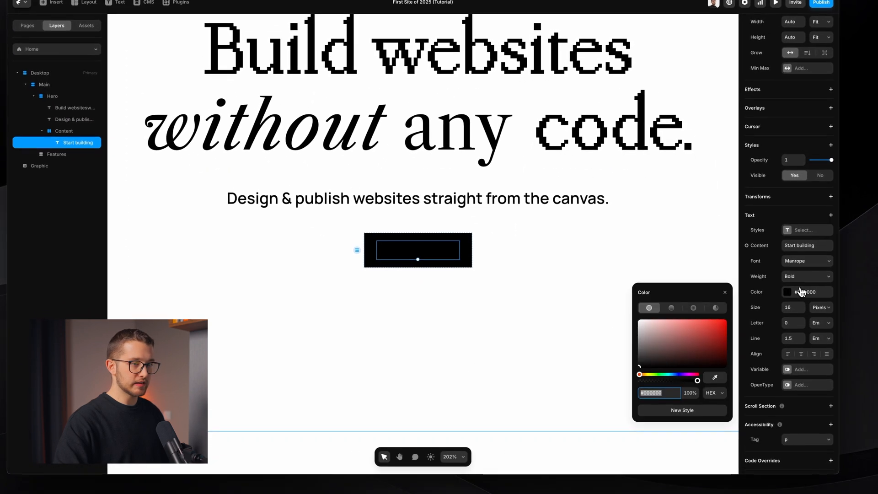
drag(705, 332, 634, 315)
Round the corners of the Content stack with a radius of 12
super+click(468, 253)
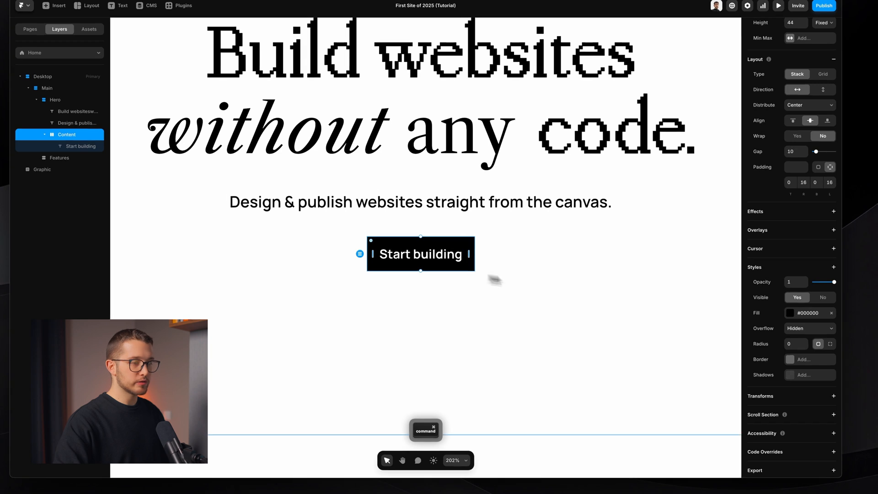
scroll(794, 366, down, 1)
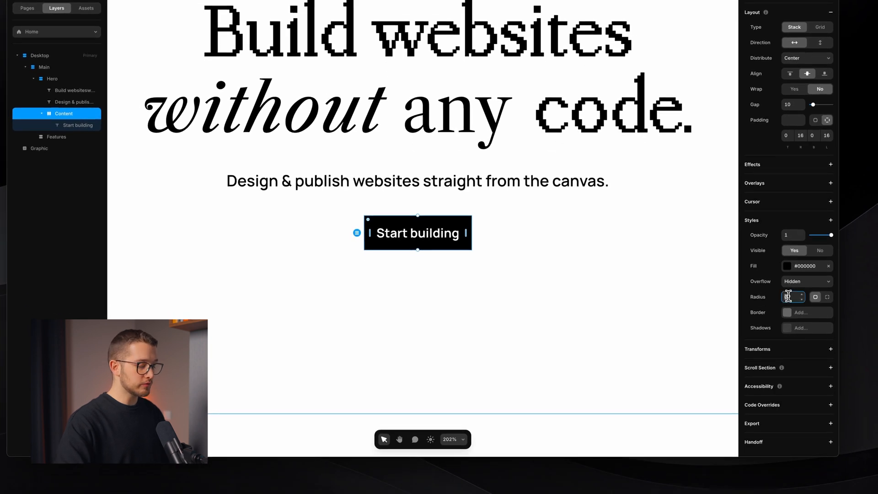
key(Return)
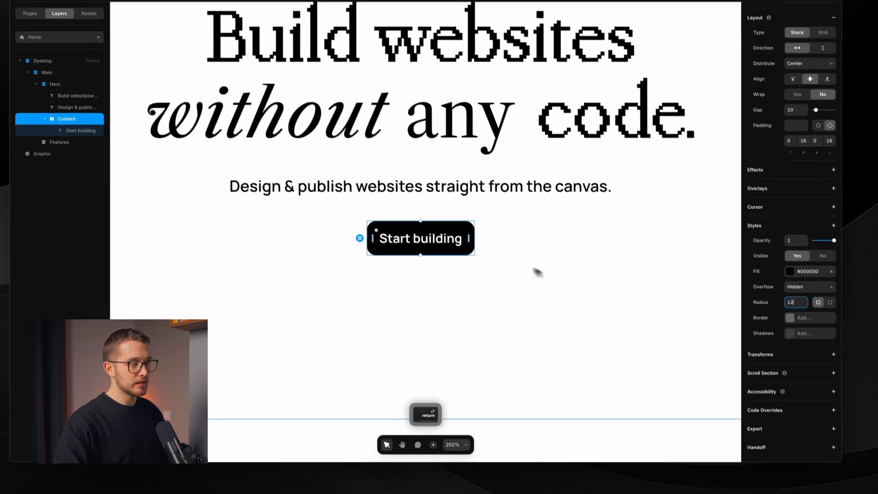
click(503, 271)
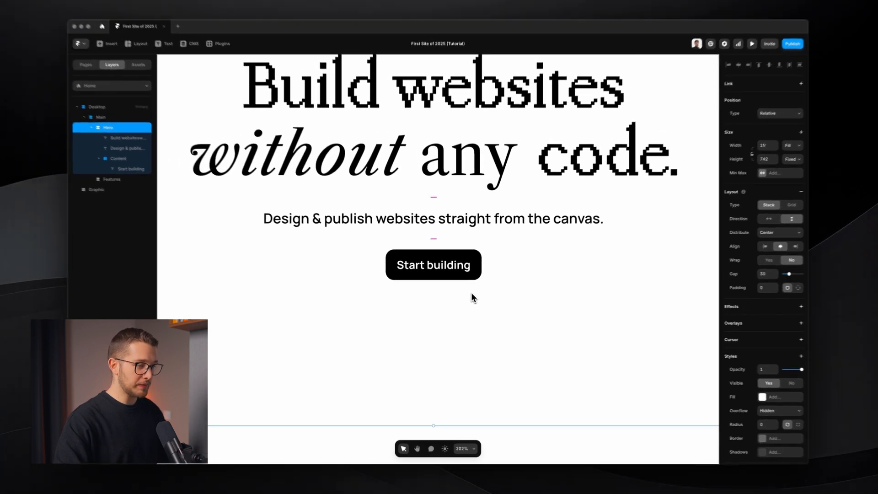
Preview the page and test whether the "Start building" label can be highlighted as text
super+click(480, 271)
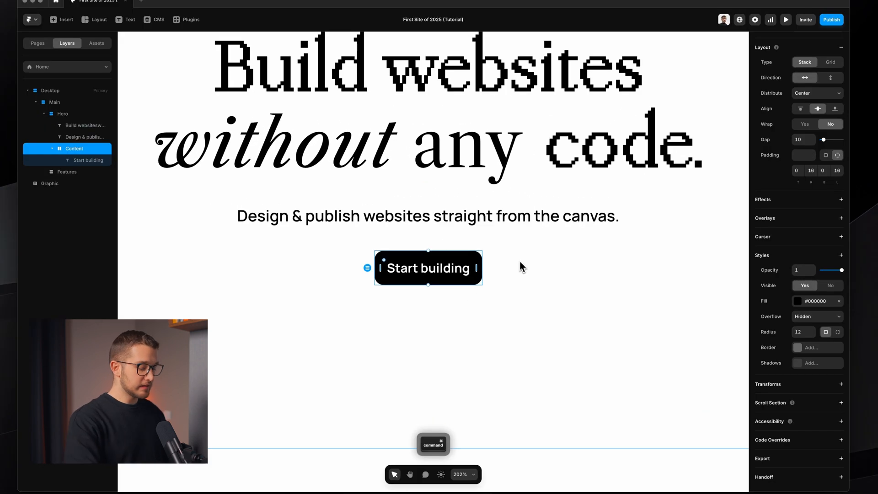
key(super+p)
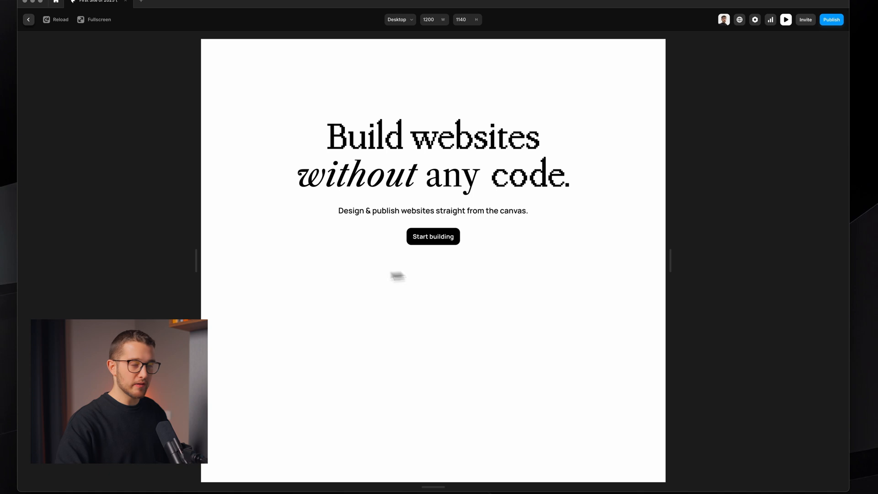
double_click(438, 240)
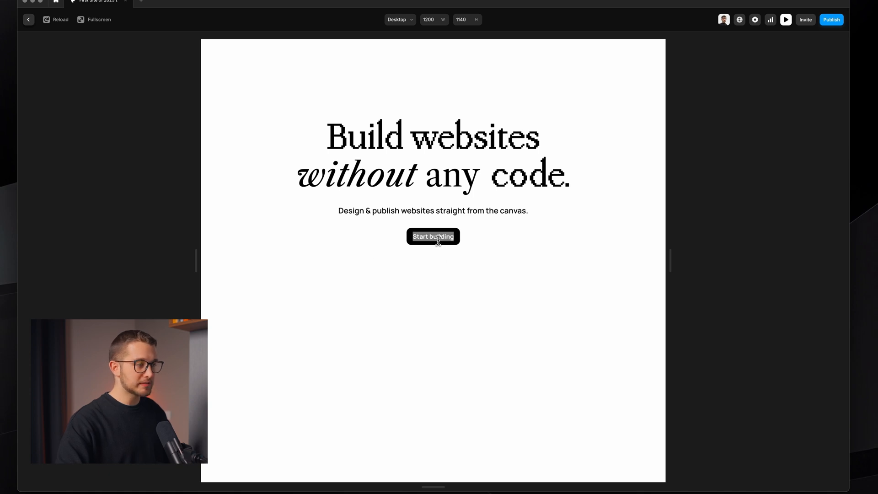
key(Escape)
key(Return)
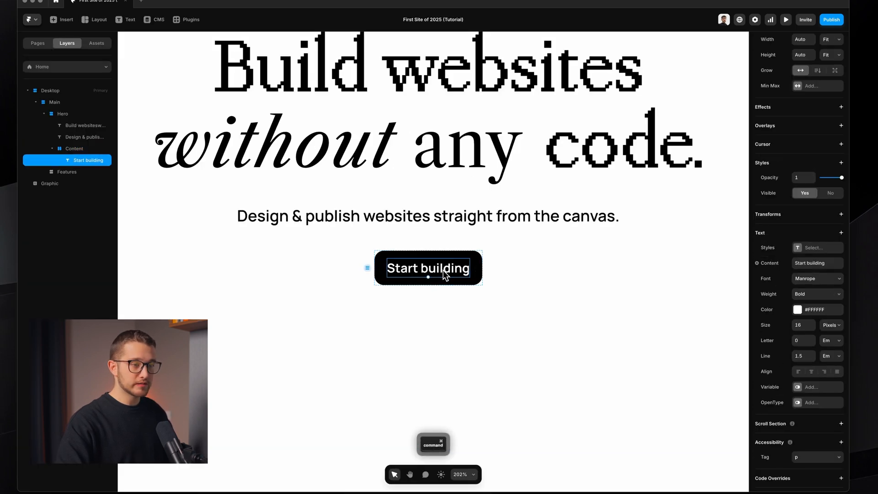
click(801, 173)
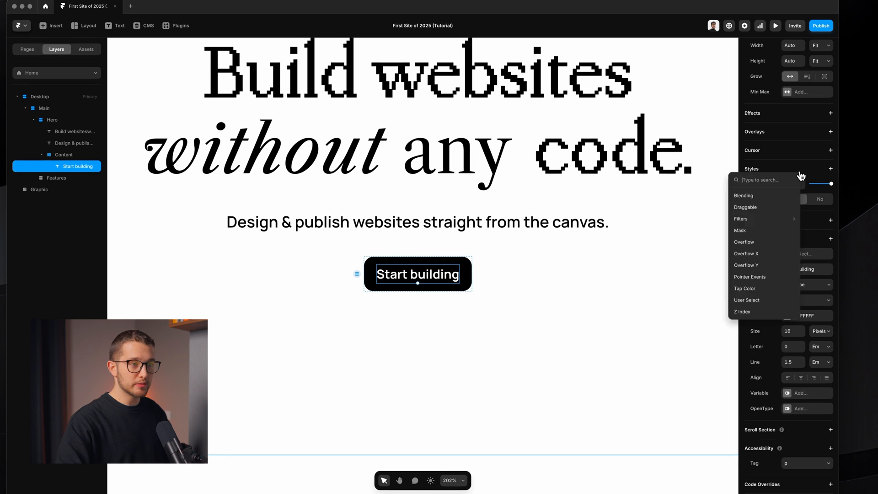
click(756, 308)
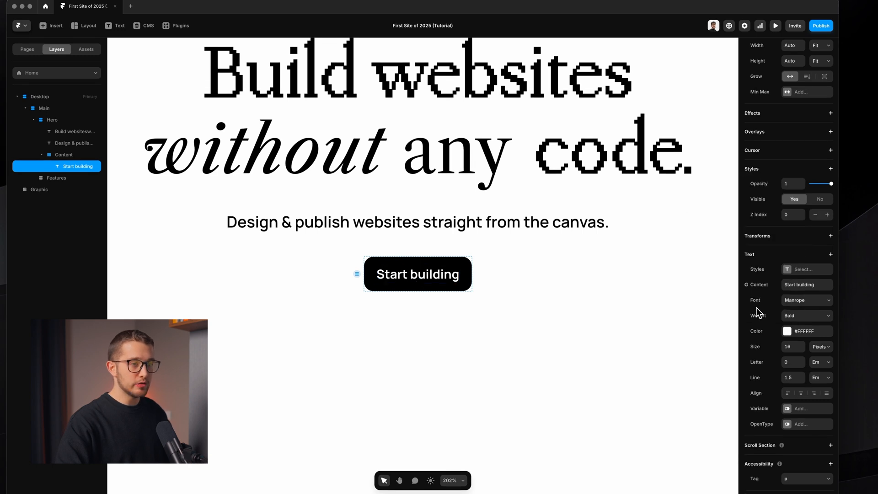
key(ctrl+z)
Add the User Select style property to the "Start building" text and preview the page
click(821, 171)
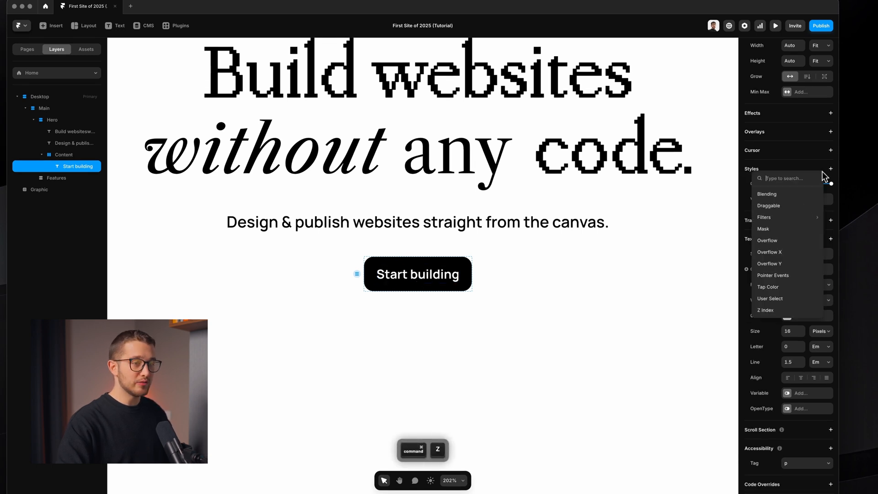
click(770, 297)
click(586, 249)
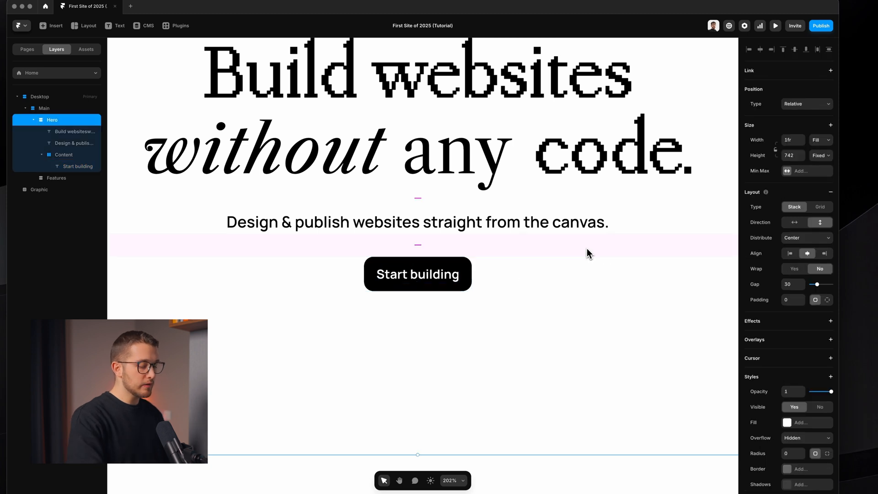
key(super+p)
Wrap the Content stack in another stack and set the new stack's width to Fit
super+click(420, 244)
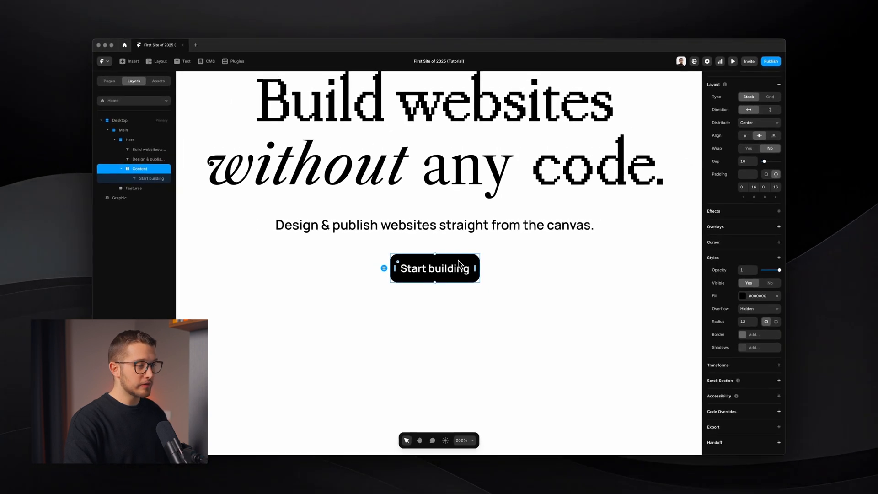
key(alt)
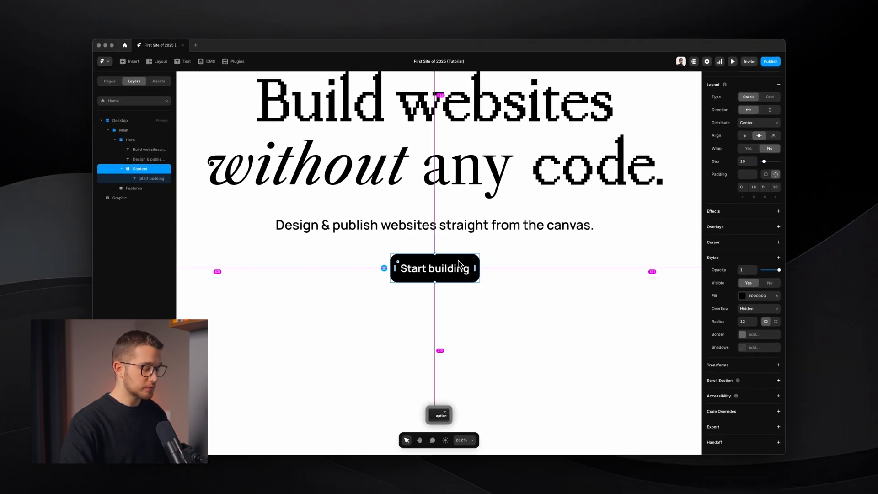
key(alt+super+Return)
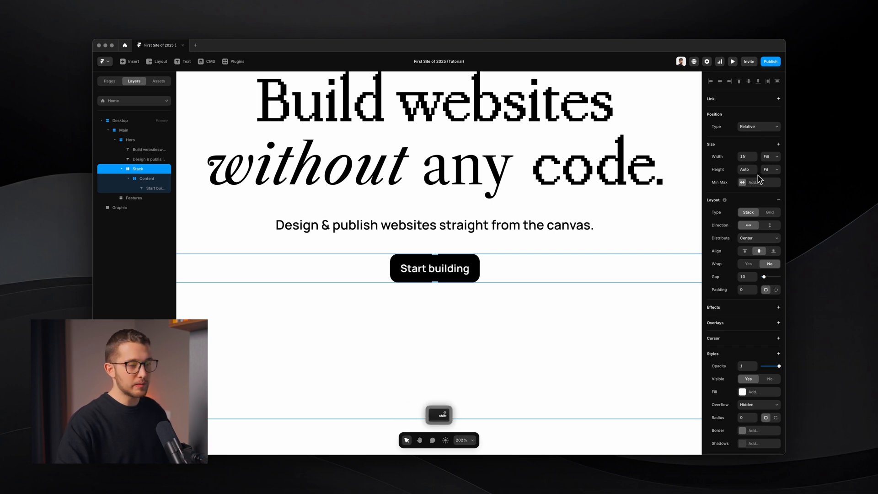
key(shift+w)
Set the outer stack's overflow to Visible and compare the button with the finished reference page
scroll(741, 338, down, 1)
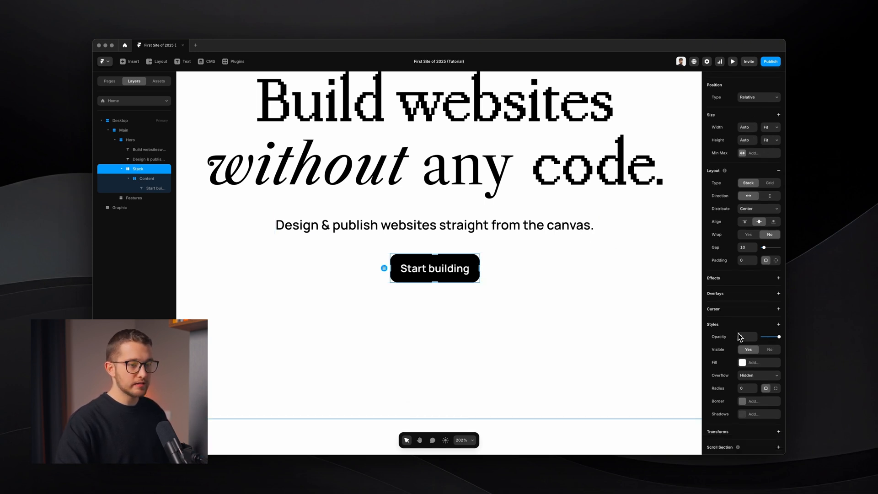
scroll(738, 337, down, 2)
click(753, 309)
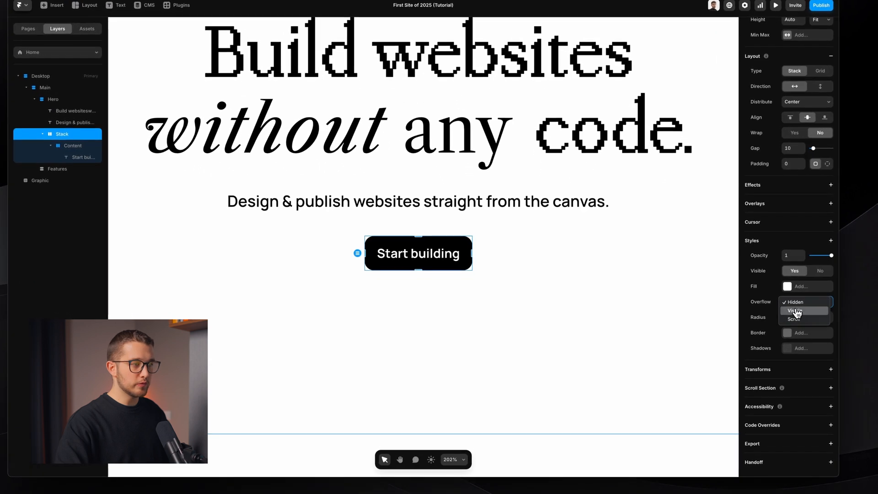
click(796, 311)
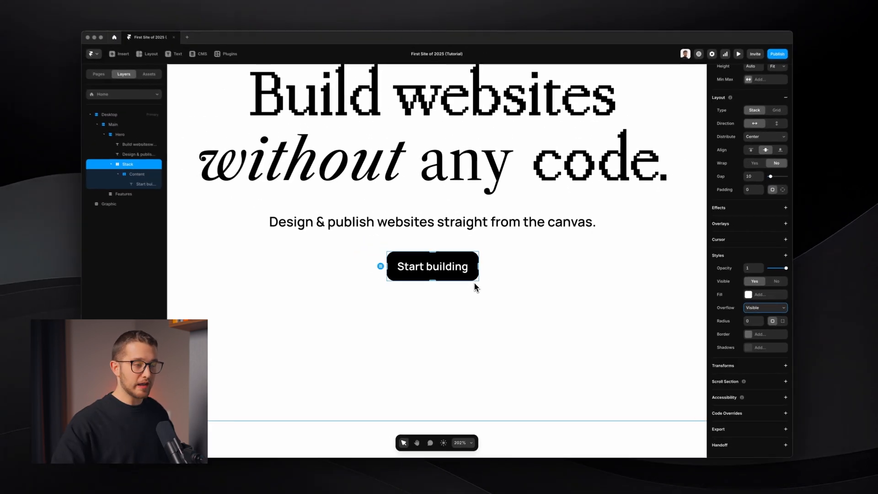
key(super+Tab)
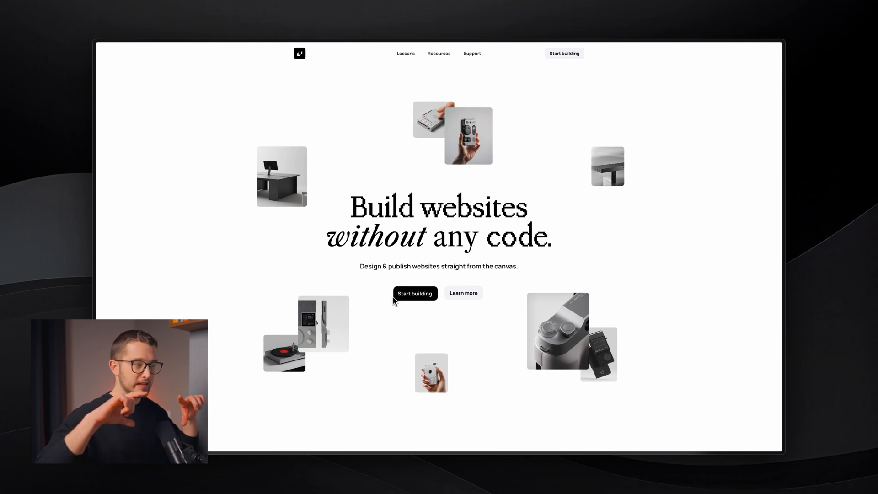
key(super+Tab)
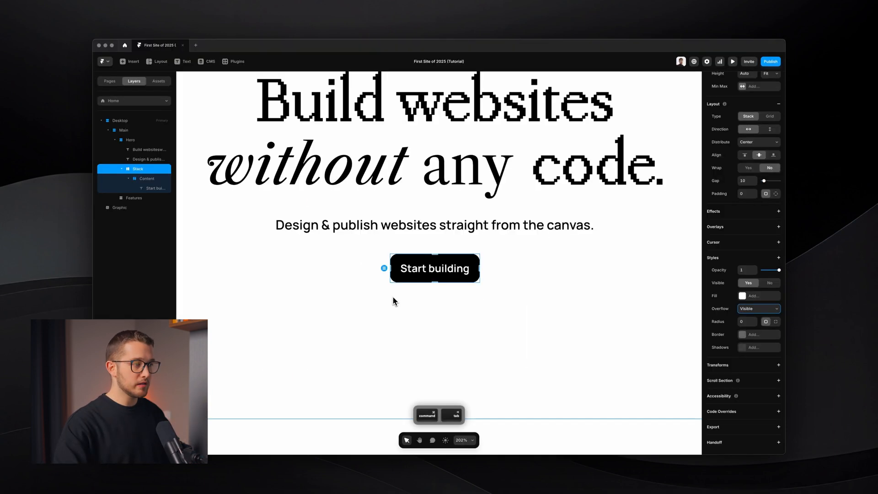
Rename the outer stack around Content to "Button"
double_click(151, 170)
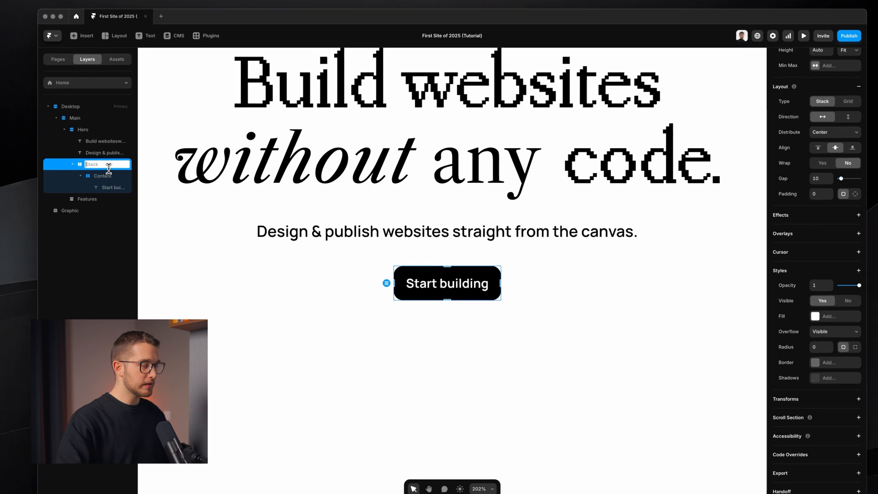
text(Button)
key(Return)
Create a component named "Button" from the Button stack and switch the editor to the light theme
key(alt+super)
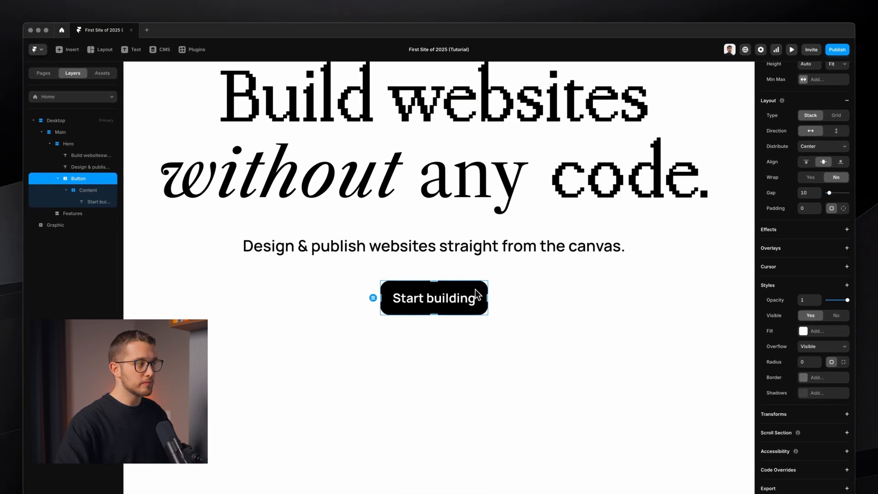
right_click(488, 275)
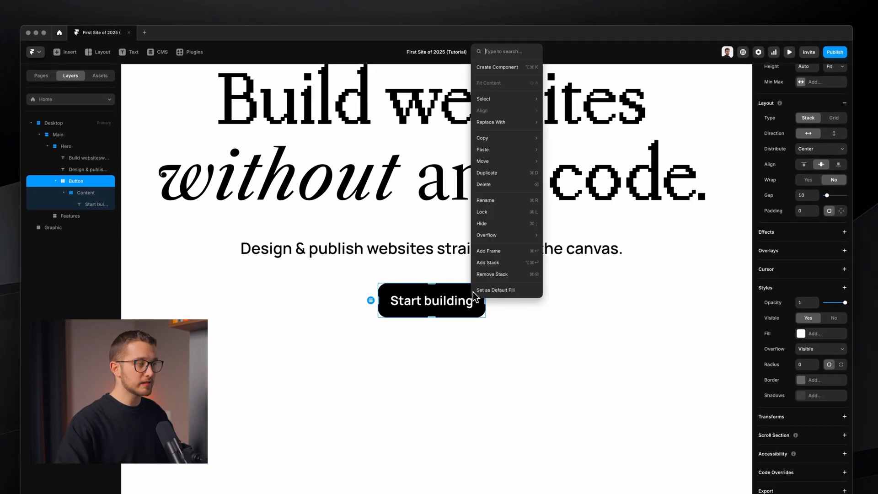
click(511, 68)
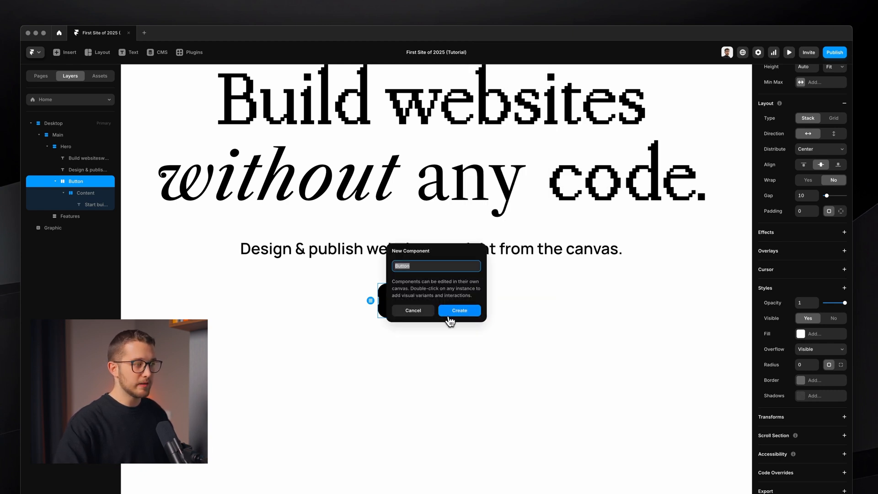
click(449, 315)
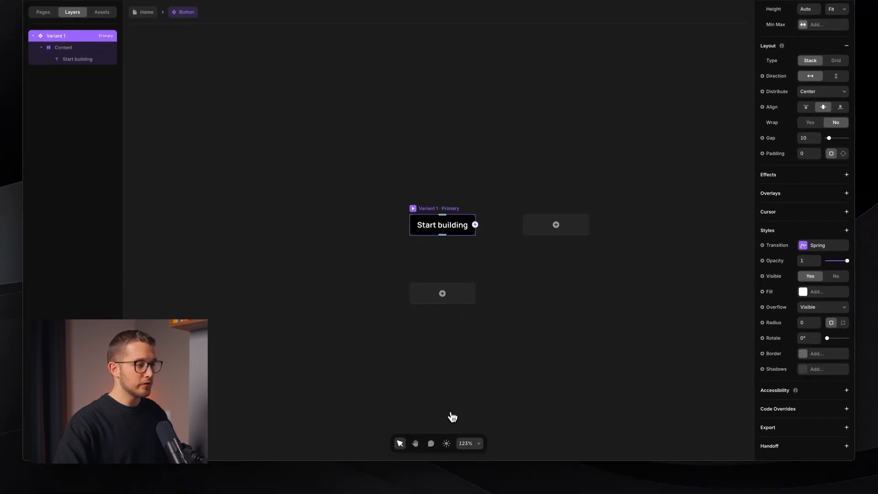
click(446, 443)
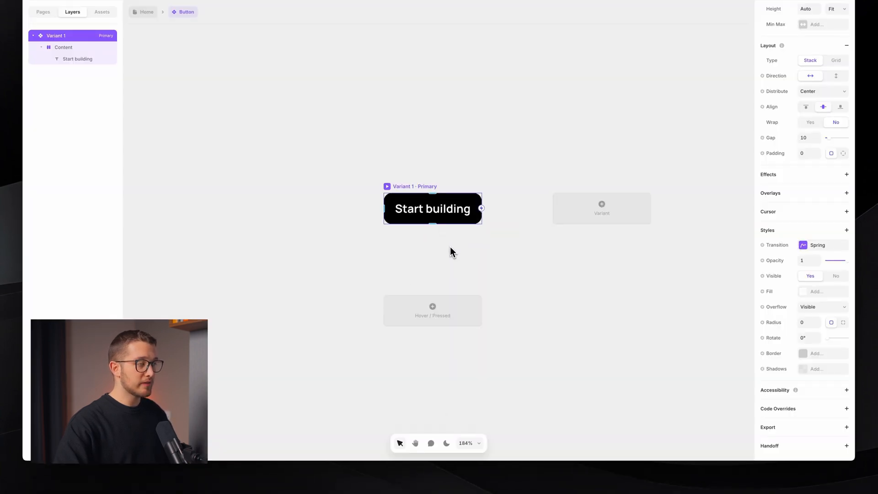
Rename the Button component's first variant as "Primary"
scroll(429, 201, up, 5)
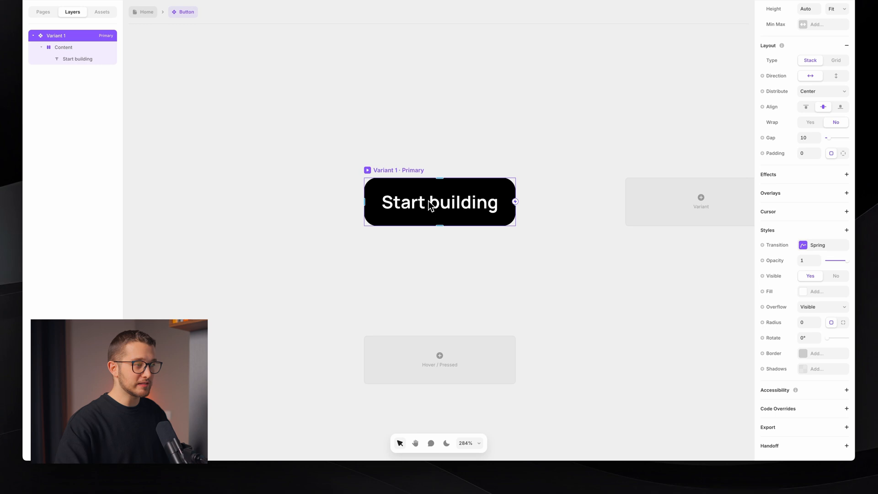
key(super+r)
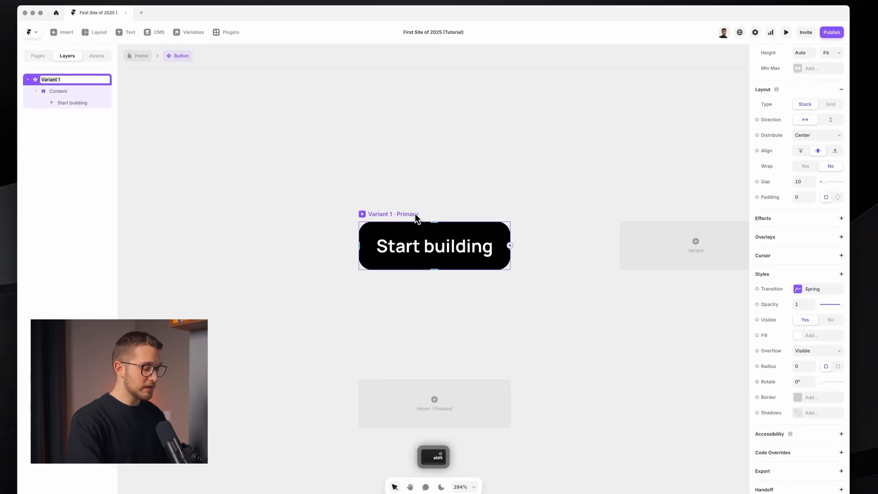
text(Primary)
key(Return)
Add a second variant to the Button component and name it "Secondary"
scroll(427, 255, down, 3)
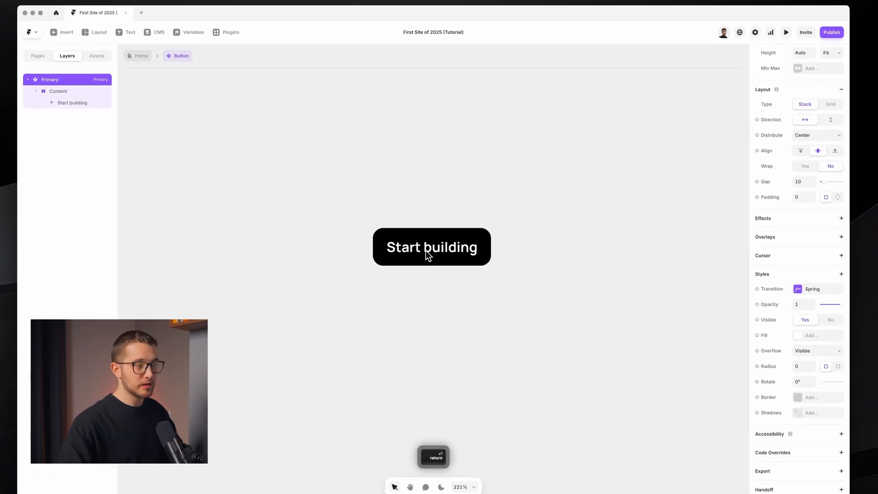
click(582, 245)
key(super+r)
text(Secondayery)
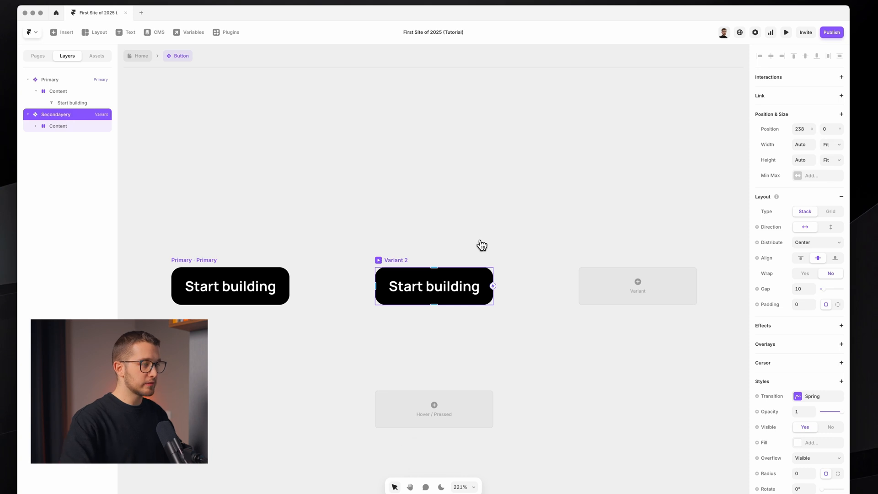
text(S)
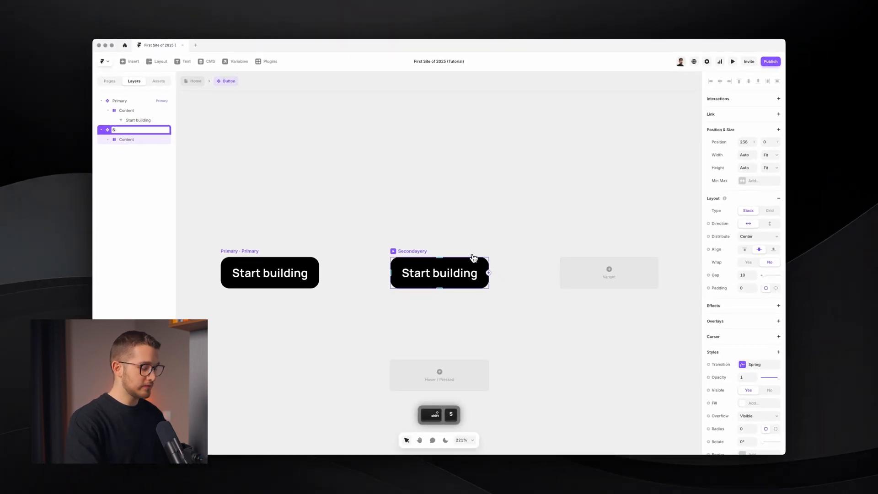
text(econdary)
key(Return)
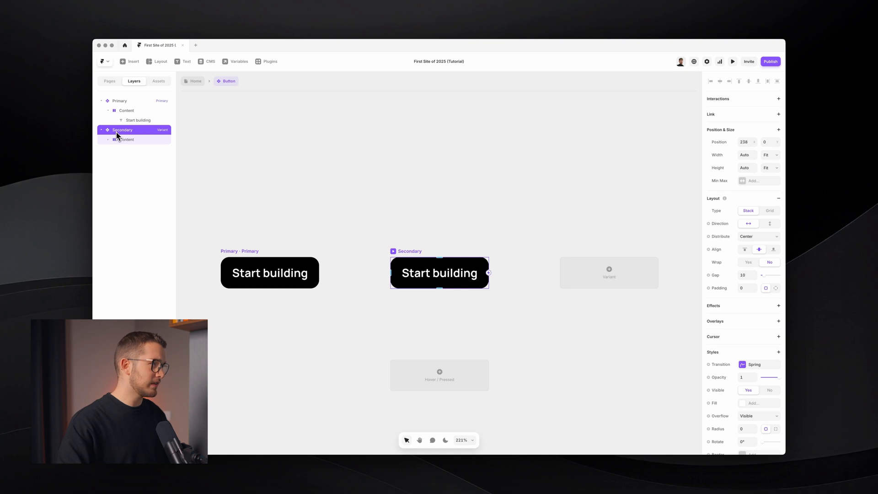
Set the fill of the Content stack in the Secondary variant to #F2F2F7
click(371, 194)
click(441, 276)
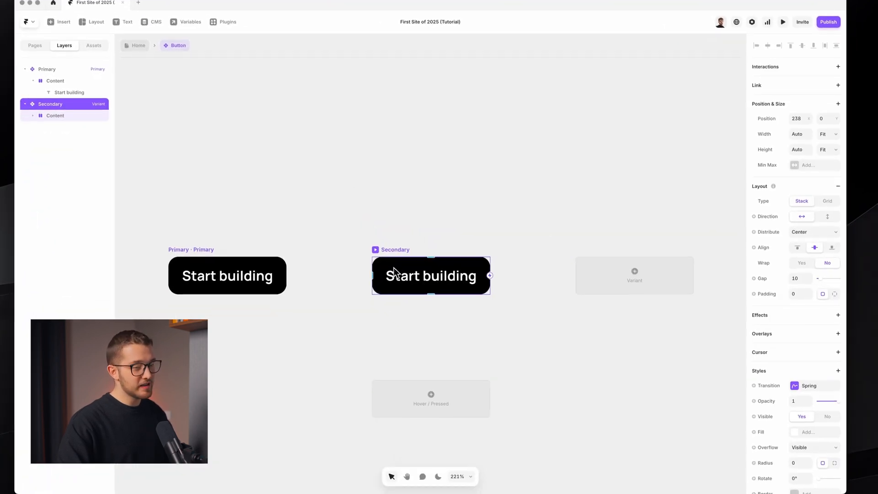
super+click(412, 276)
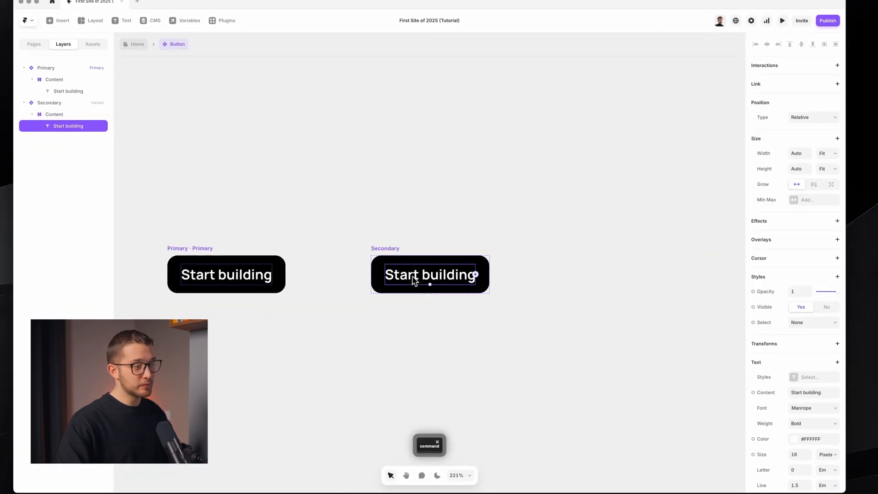
click(389, 257)
scroll(782, 380, down, 2)
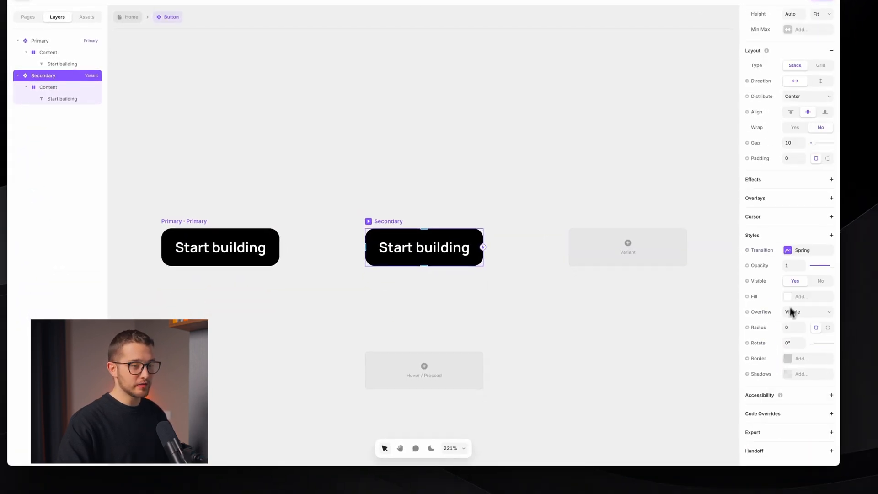
super+click(427, 240)
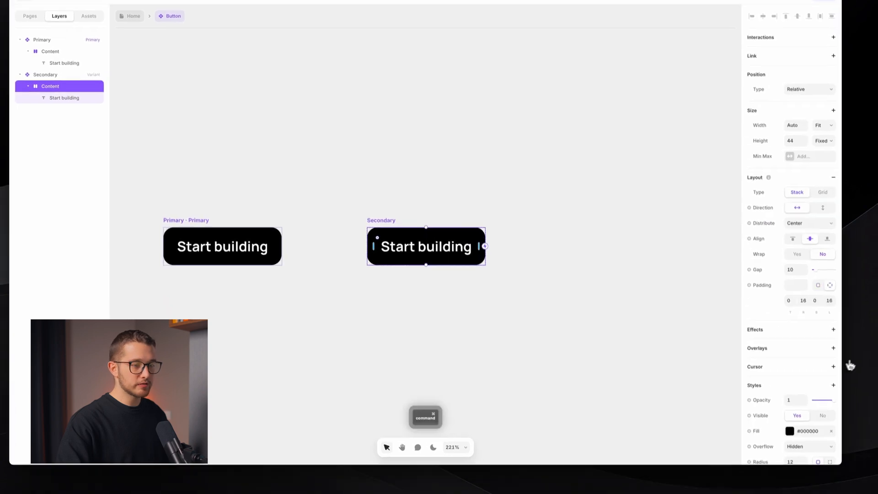
scroll(826, 407, down, 3)
click(814, 391)
drag(650, 378, 638, 364)
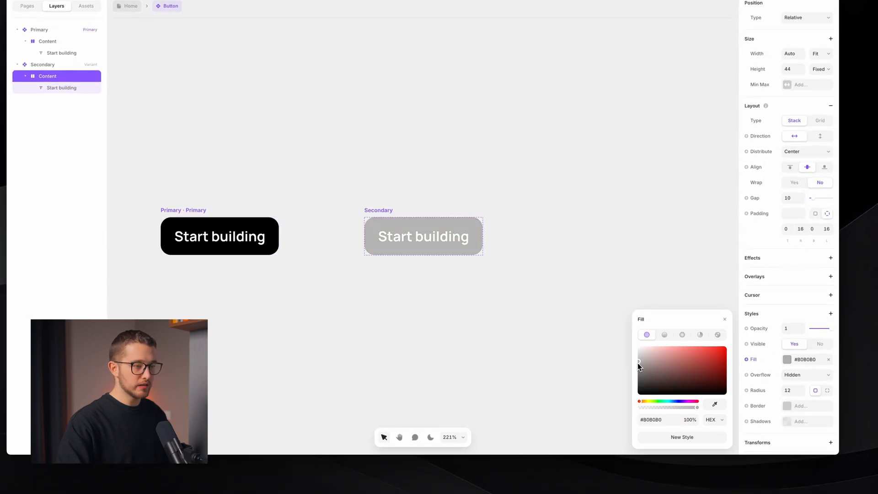
key(alt+BackSpace)
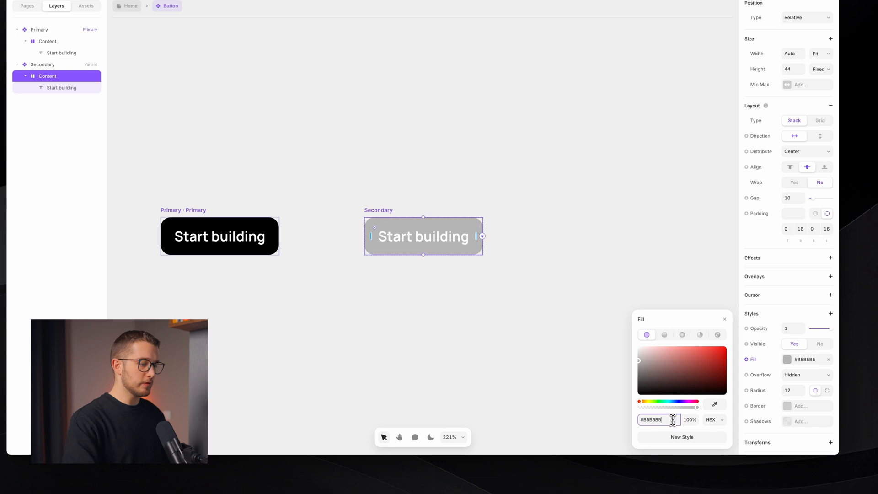
text(f2f2)
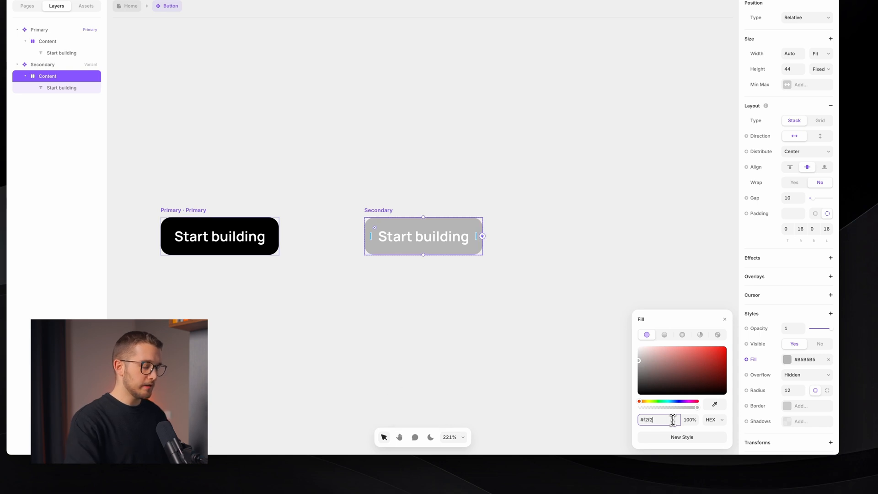
text(f7)
key(Return)
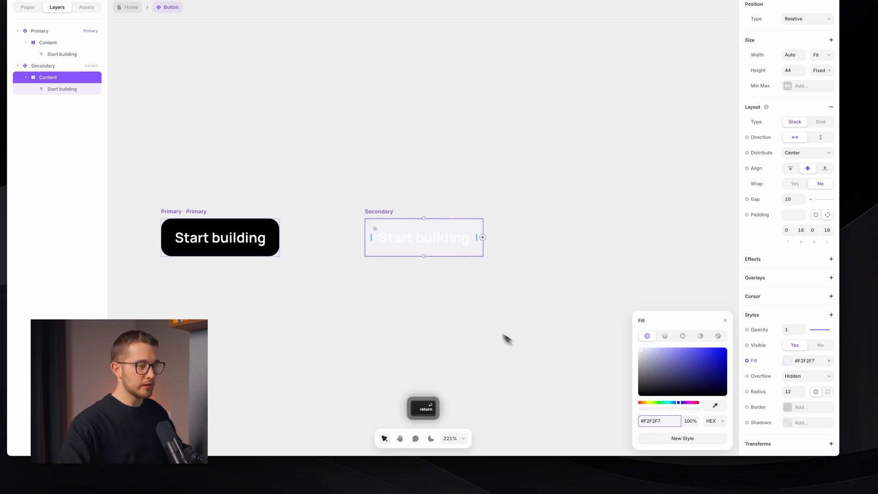
Change the color of the Secondary variant's "Start building" text to black
super+click(436, 244)
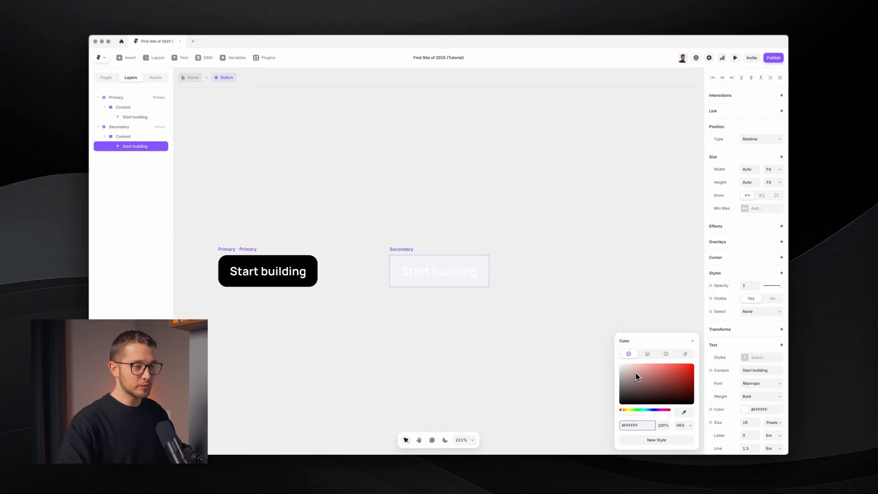
drag(636, 377, 562, 437)
click(579, 438)
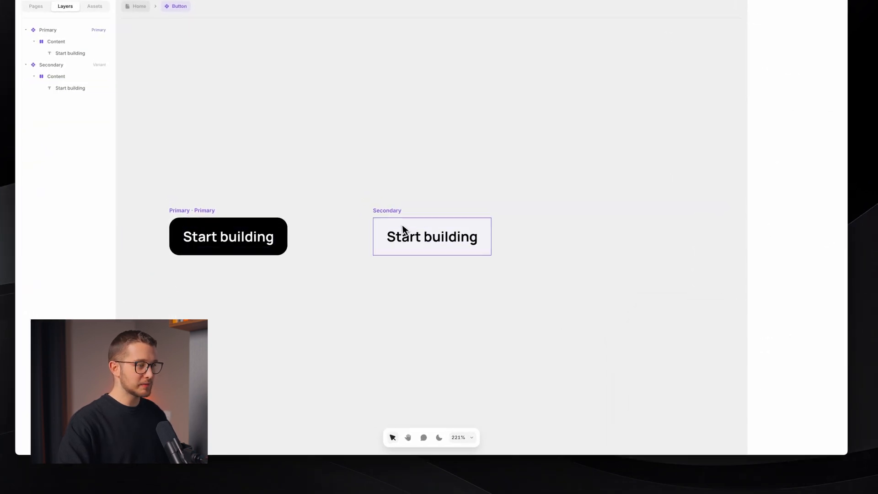
click(392, 211)
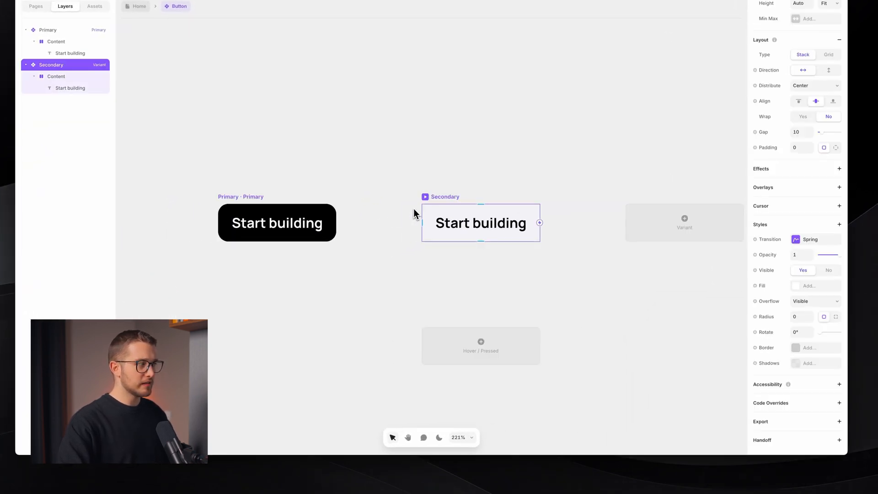
Switch the editor to the dark theme and return from the Button component to the Home page
click(439, 438)
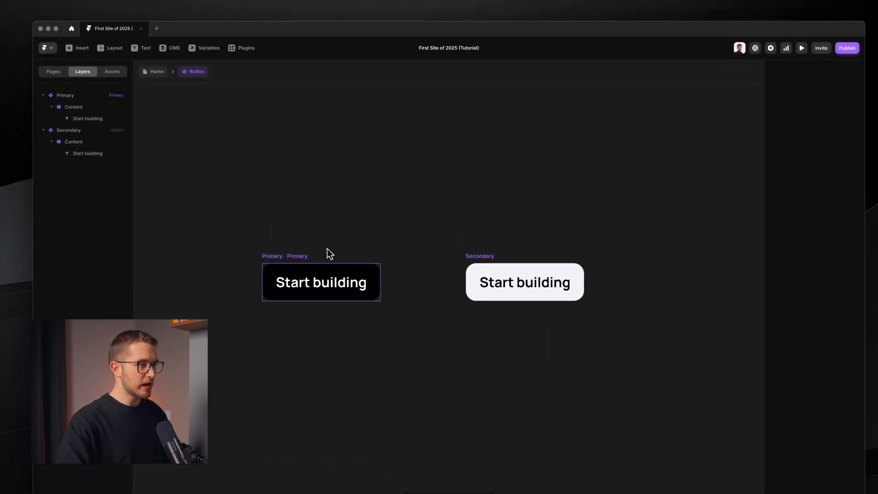
super+click(278, 217)
click(276, 103)
click(157, 74)
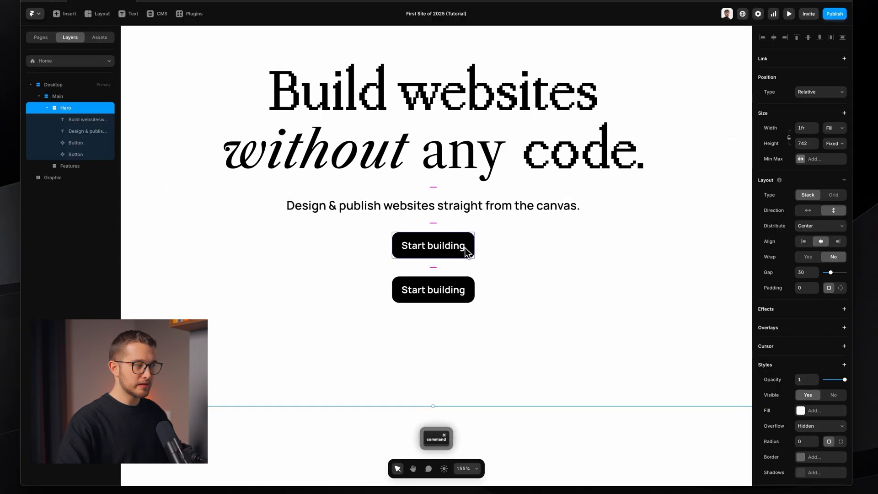
Wrap the two "Start building" buttons in the Hero section together in a new stack
super+click(464, 254)
shift+click(455, 297)
click(503, 274)
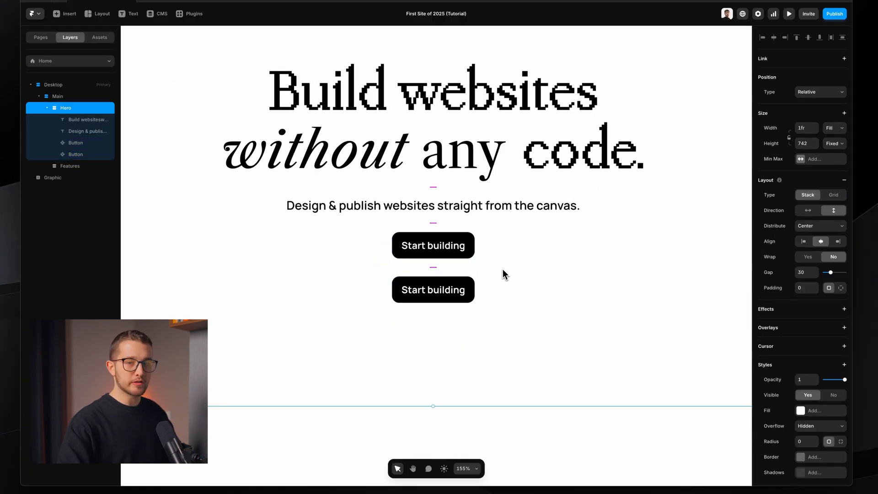
super+click(451, 253)
shift+click(435, 293)
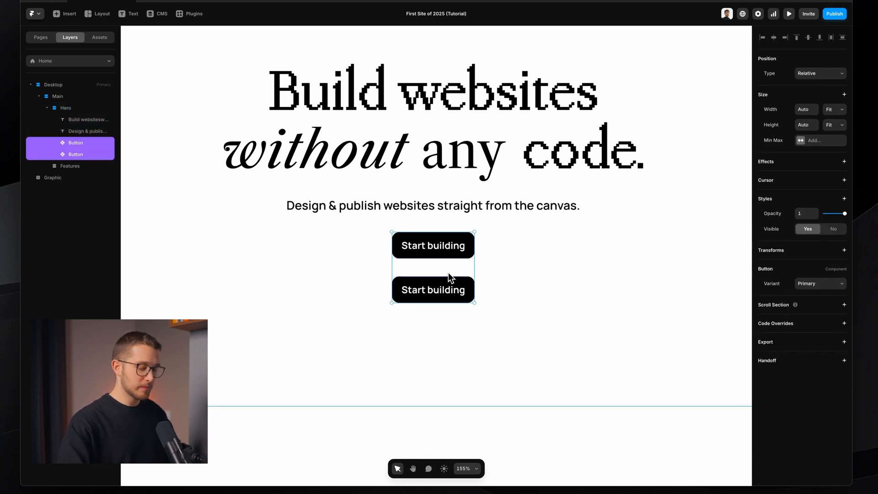
key(alt+super+Return)
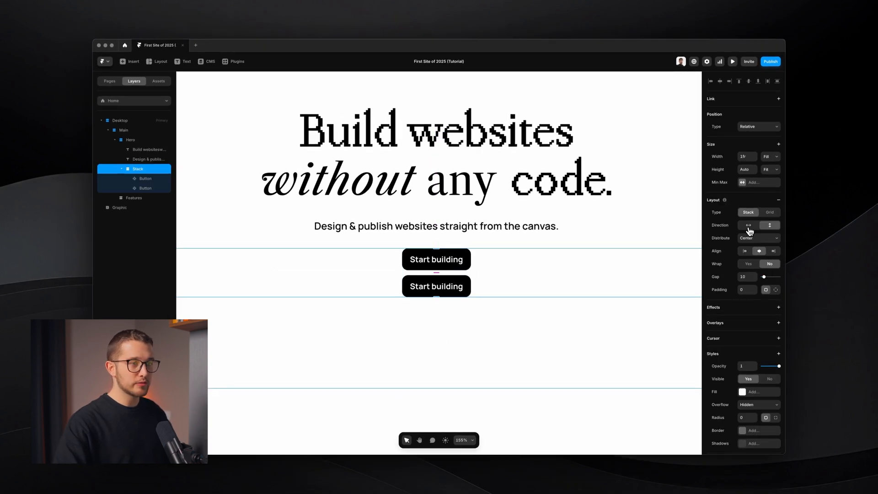
Make the stack around the two buttons horizontal and set its gap to 16
click(749, 226)
click(739, 273)
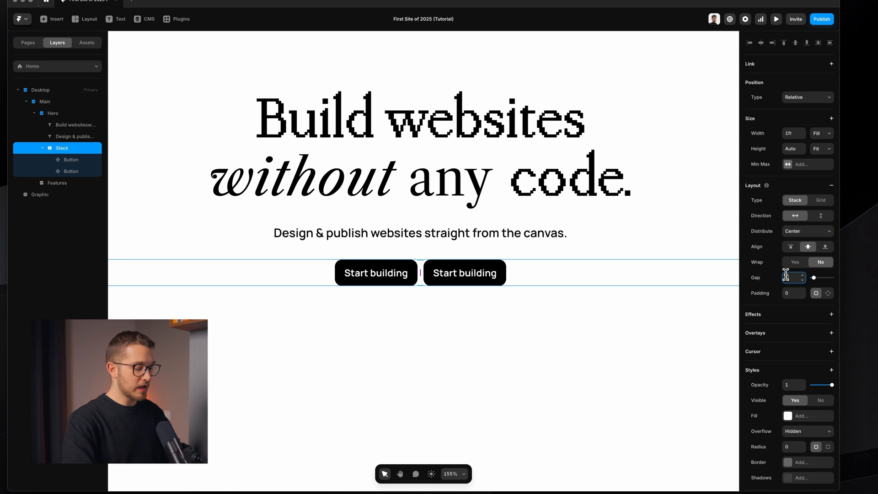
text(16)
key(Return)
Set the second Hero button's variant to Secondary and compare it with the first button
super+click(487, 277)
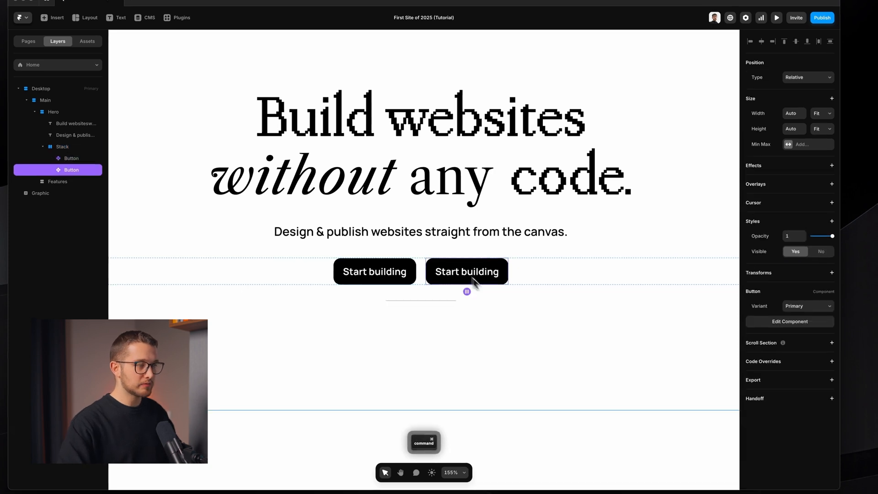
click(808, 306)
click(798, 317)
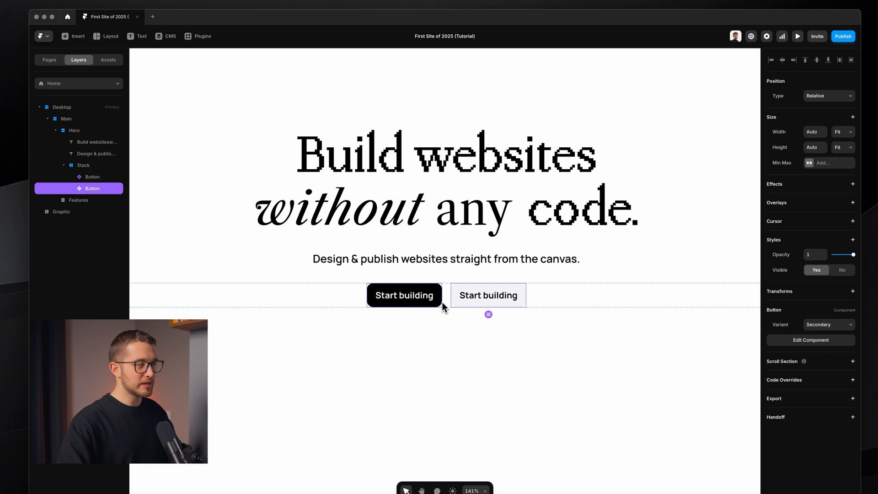
click(373, 262)
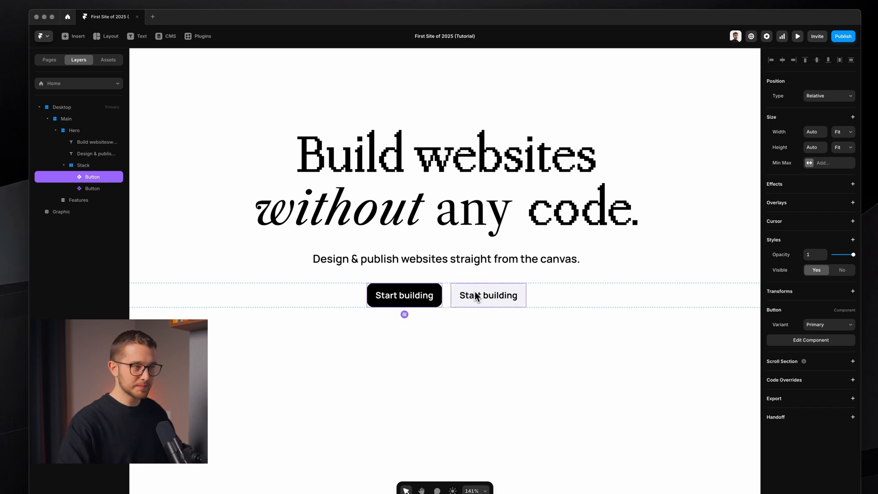
click(475, 295)
Try replacing the Primary variant's text with "asdsa" in the Button component and check both buttons on the Home page
double_click(406, 298)
double_click(442, 290)
key(super+a)
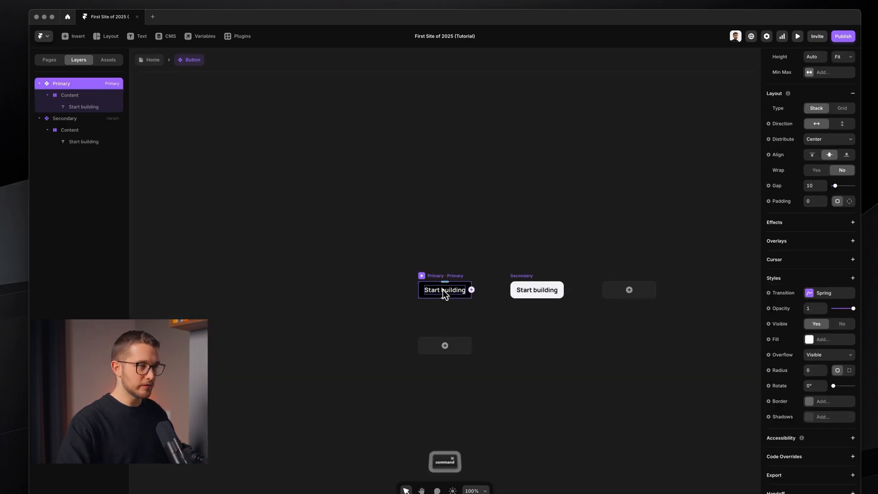
text(asdsa)
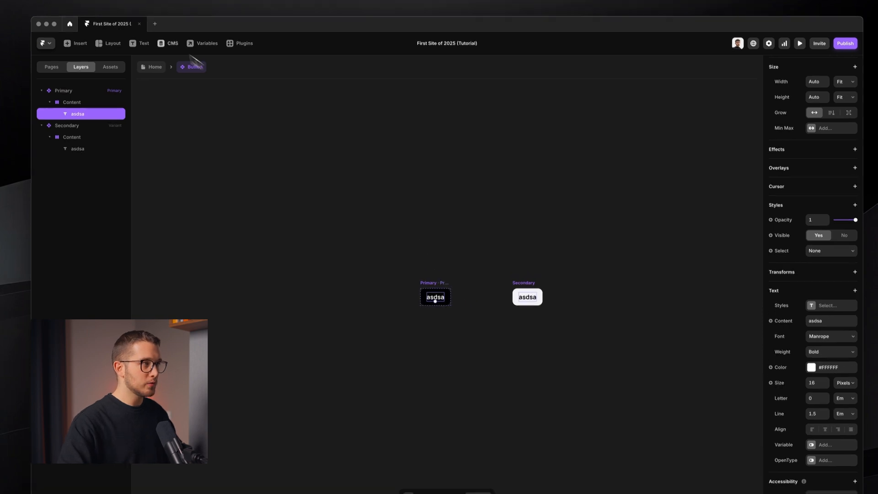
click(151, 59)
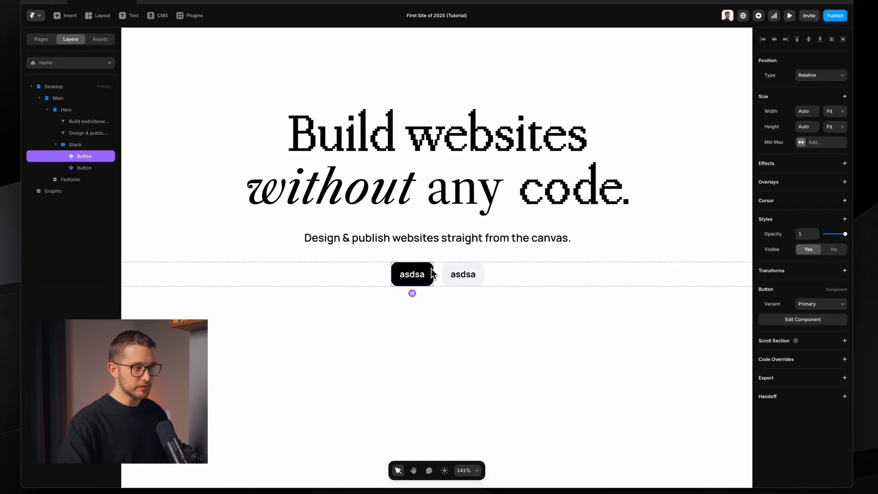
Undo the text change in the Button component's Primary variant
key(super+z)
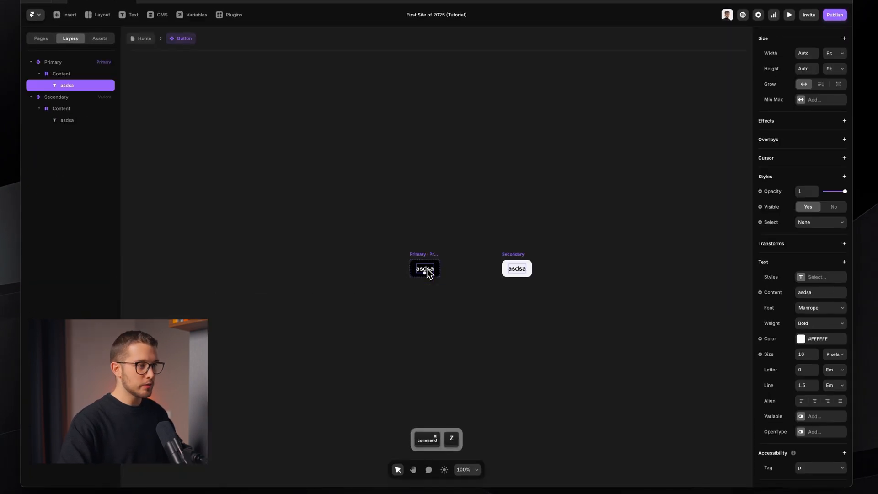
key(super+z)
click(458, 229)
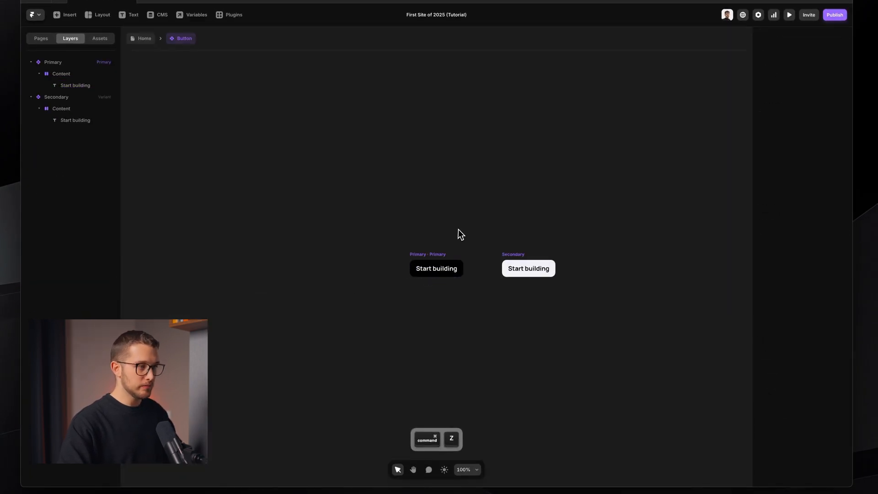
Create a variable named Label for the text content of the Button component's Primary variant
scroll(430, 273, up, 5)
scroll(431, 274, up, 4)
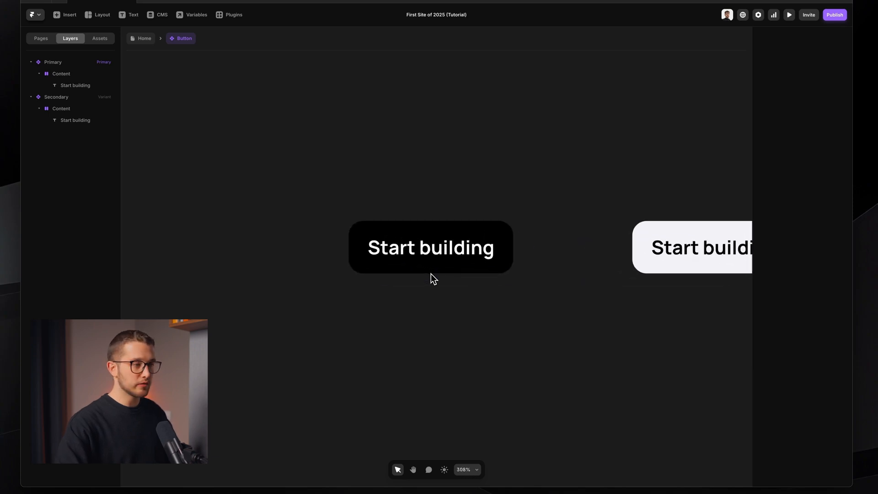
super+click(443, 247)
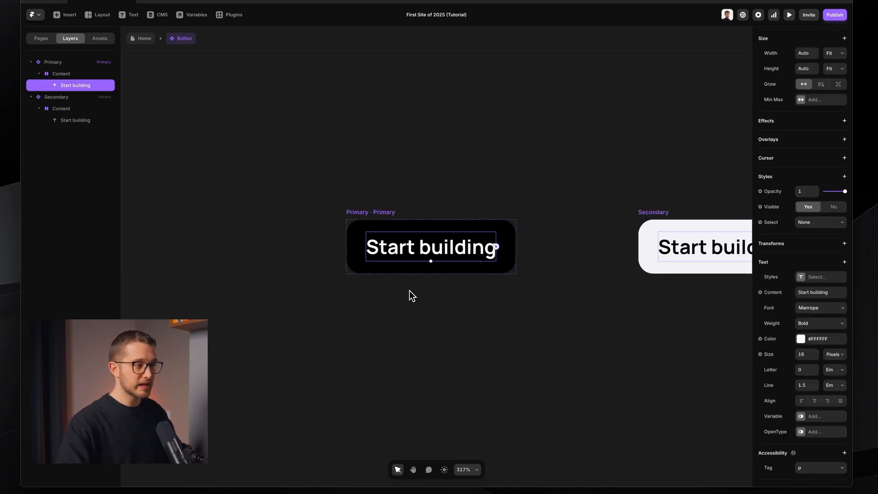
drag(308, 183, 608, 368)
key(Escape)
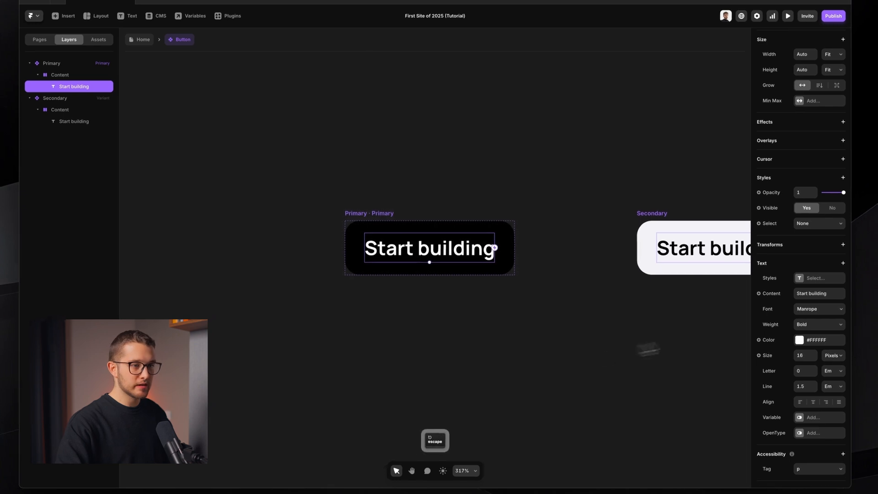
scroll(789, 306, down, 3)
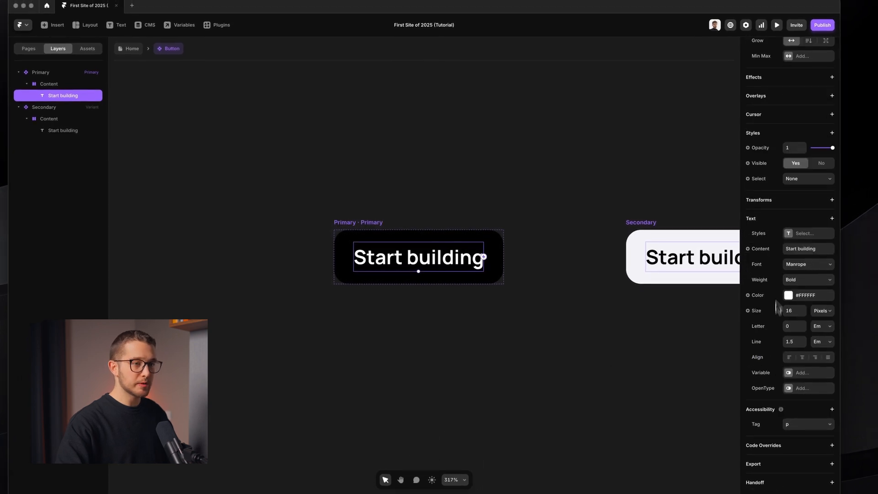
click(767, 249)
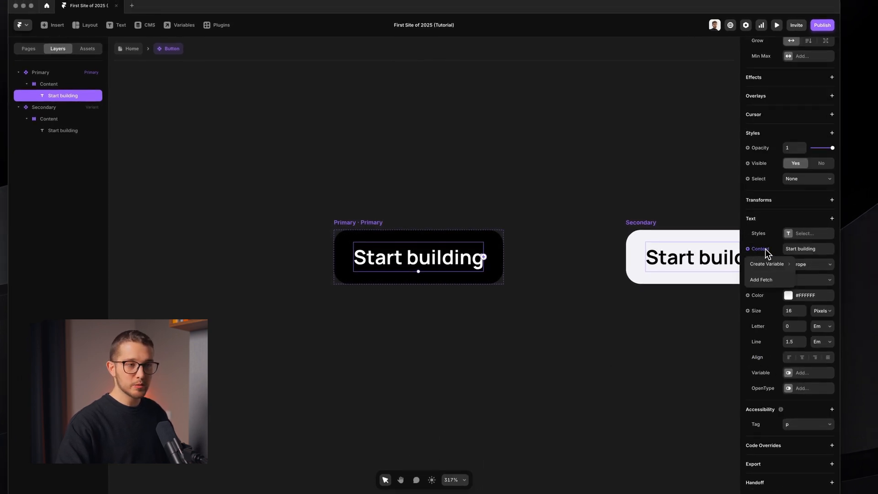
mouse_move(771, 267)
click(714, 263)
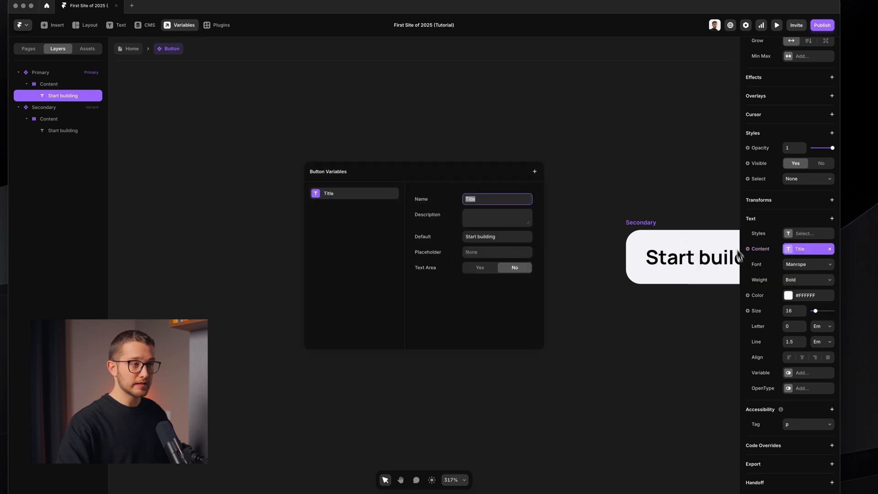
text(Label)
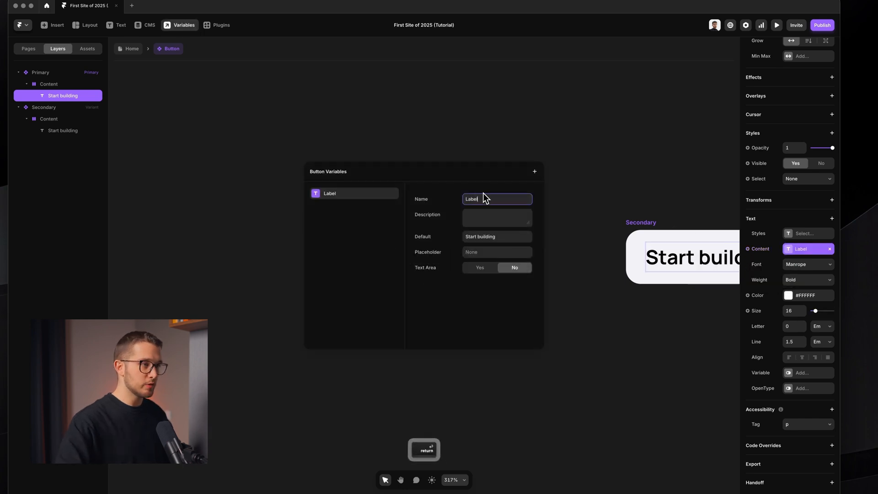
click(491, 150)
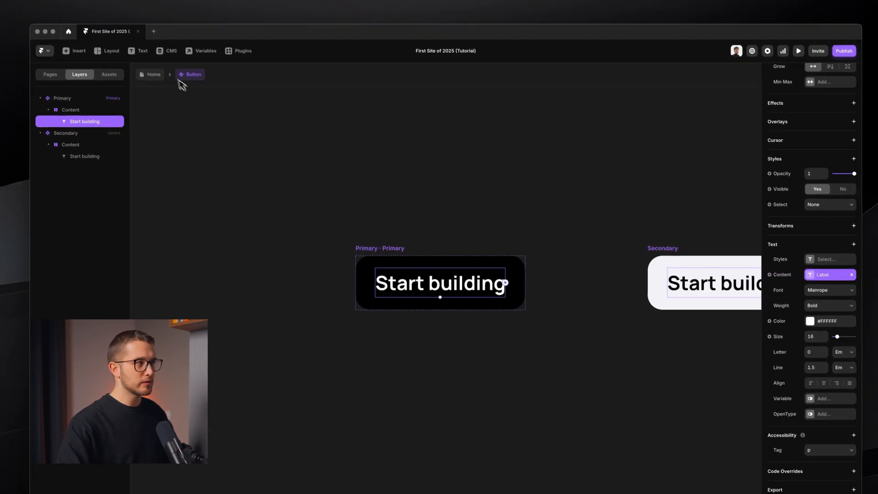
Set the label of the second Hero button on the Home page to "Learn more"
click(154, 75)
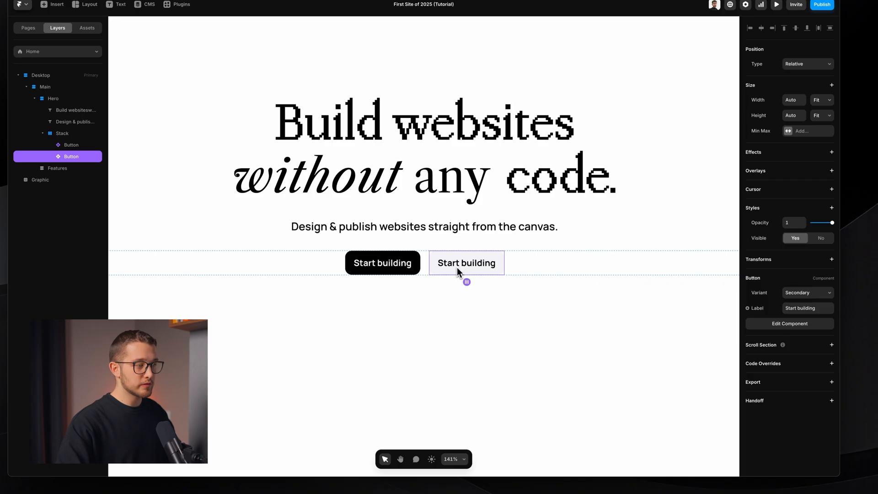
click(393, 269)
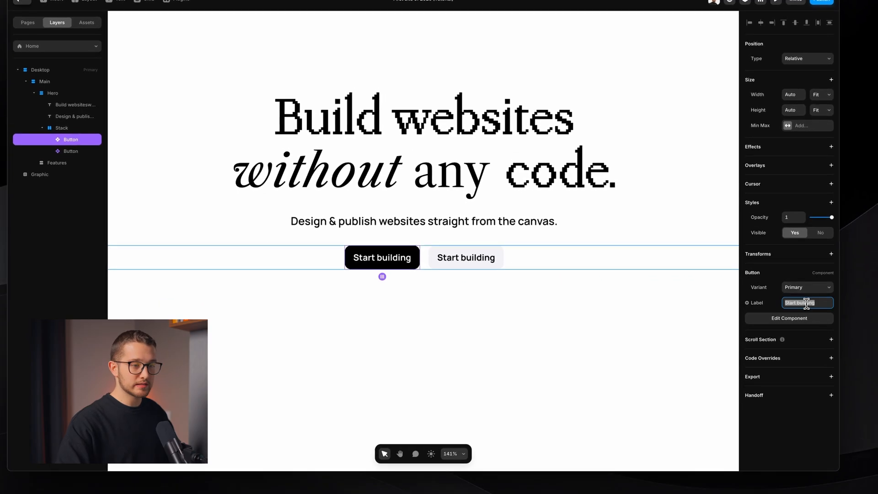
click(494, 270)
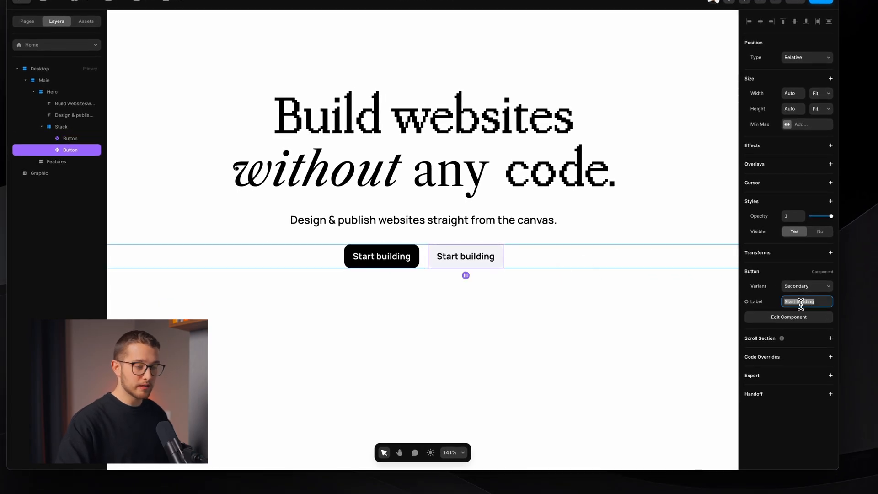
text(Learn)
key(BackSpace)
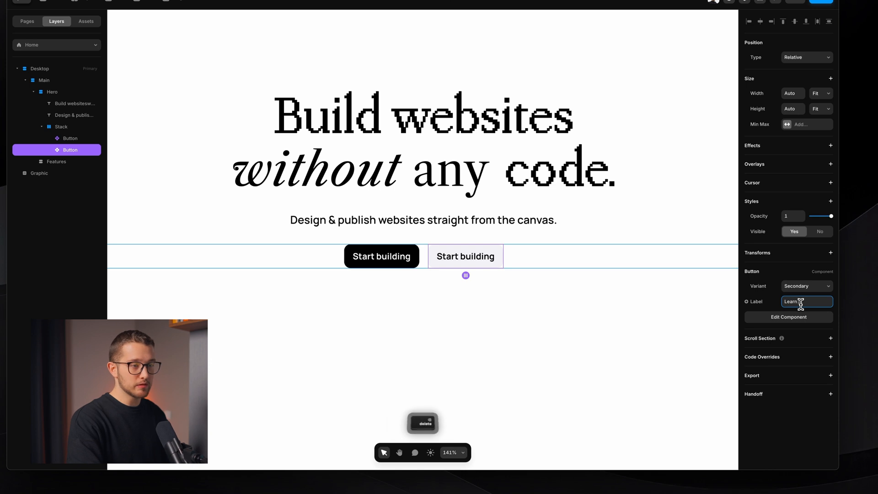
text(more)
key(Return)
click(591, 353)
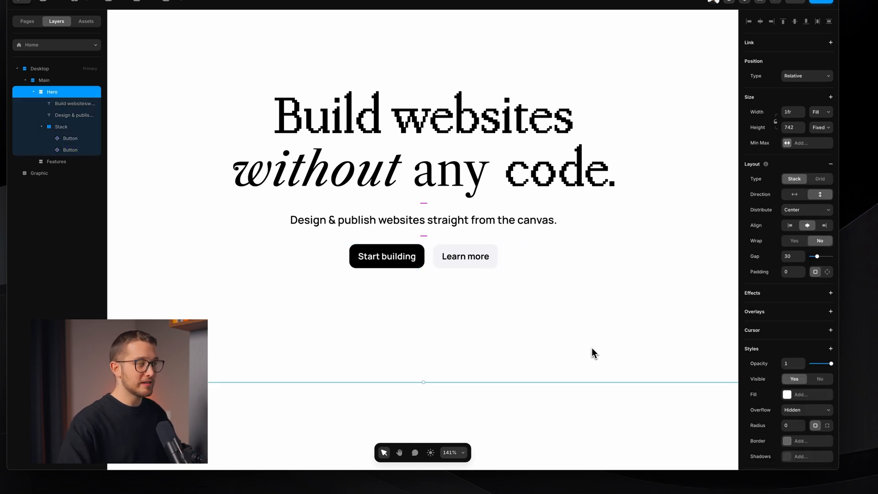
Bind the Button component's Primary variant link to a new Link variable and preview the button
click(486, 266)
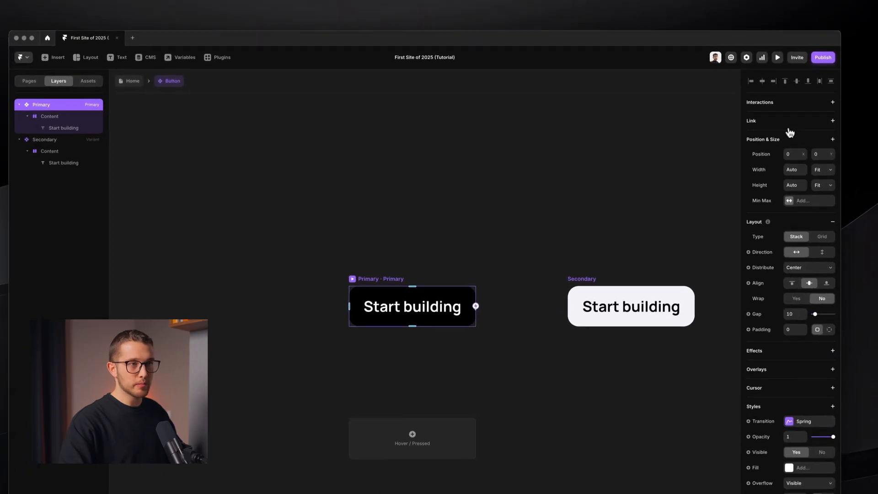
click(761, 143)
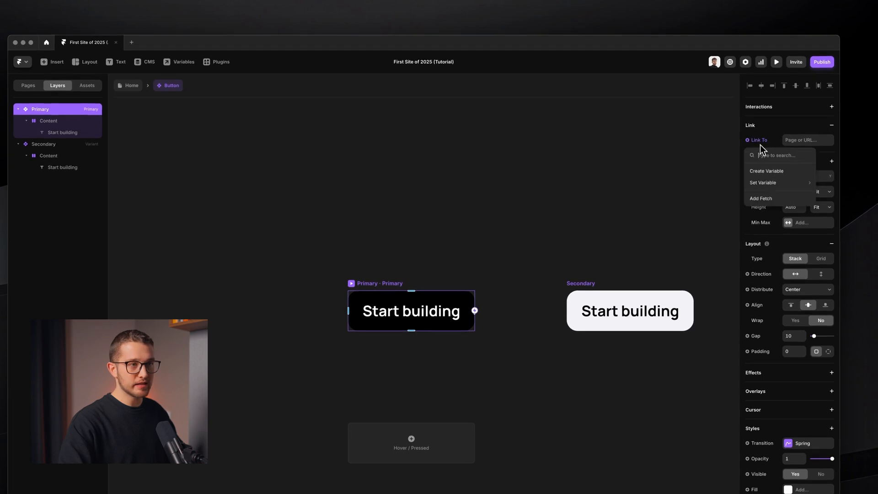
click(765, 172)
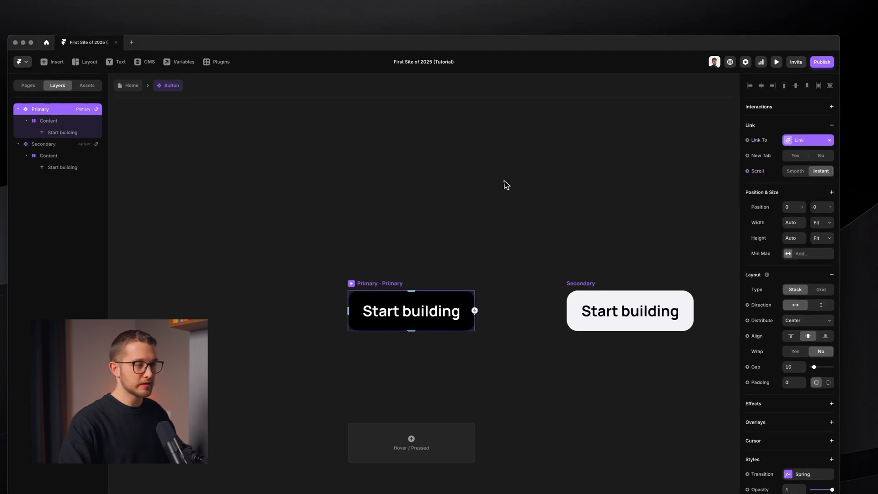
key(super+p)
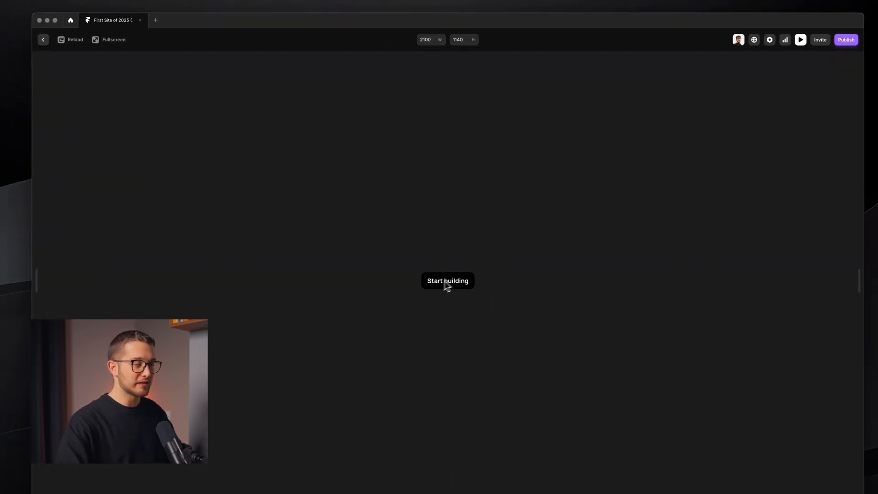
key(Escape)
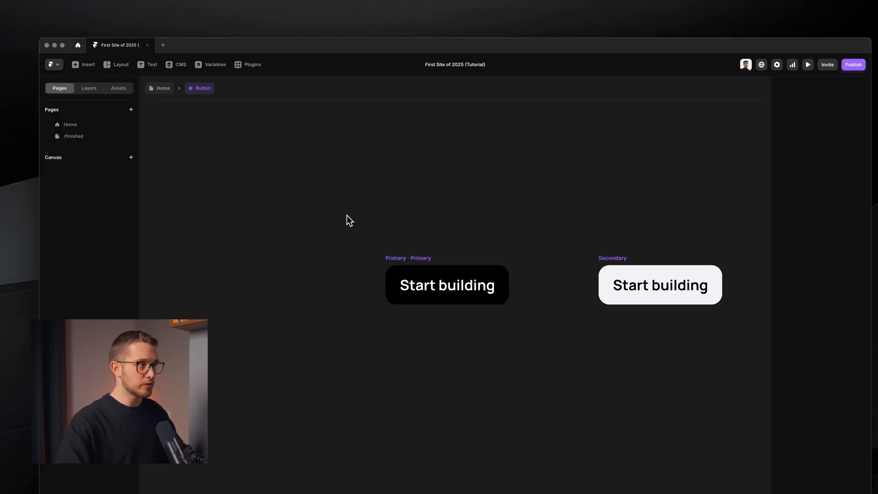
Place the Magnetic Hover component from the Framer University assets on the Button component's canvas
click(120, 89)
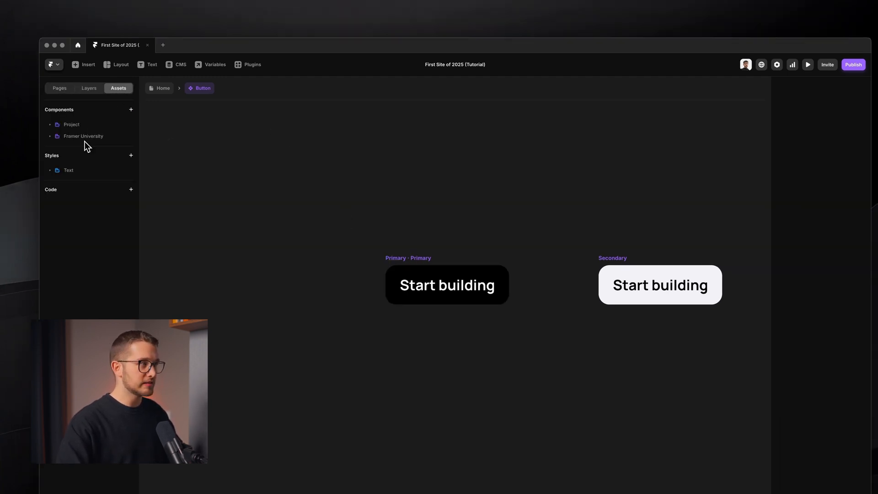
drag(89, 150, 350, 217)
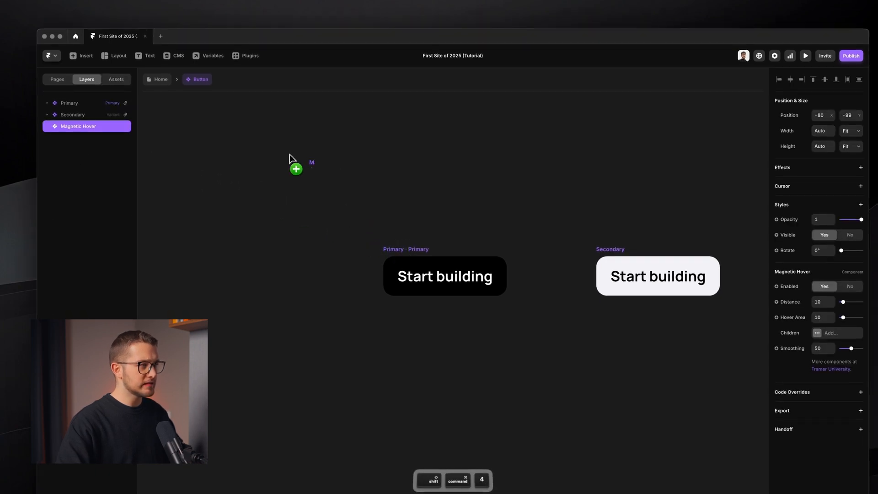
mouse_move(290, 145)
mouse_down()
mouse_move(373, 227)
mouse_move(339, 198)
mouse_up()
key(Escape)
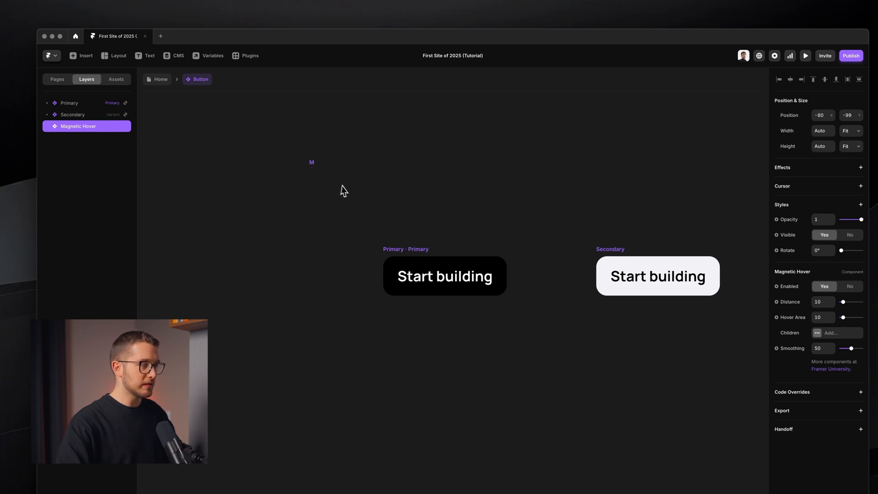
key(Escape)
key(super+z)
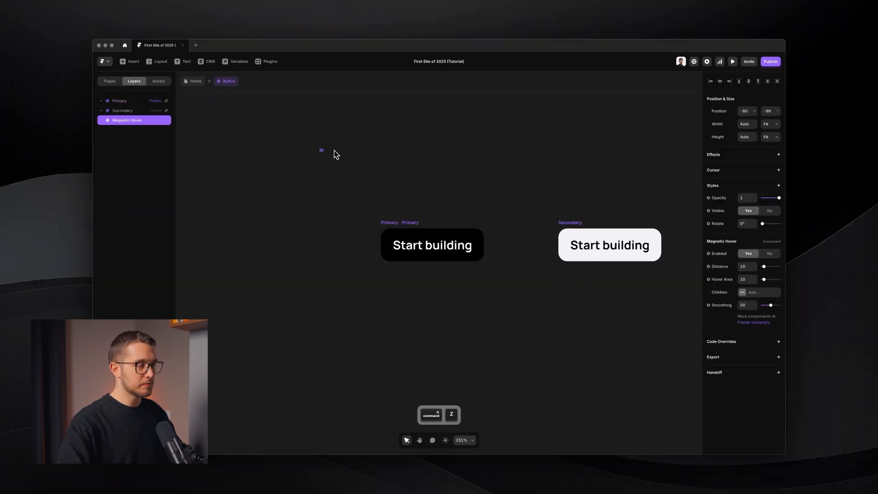
Move the Magnetic Hover component into the Primary variant's Content stack
key(super+x)
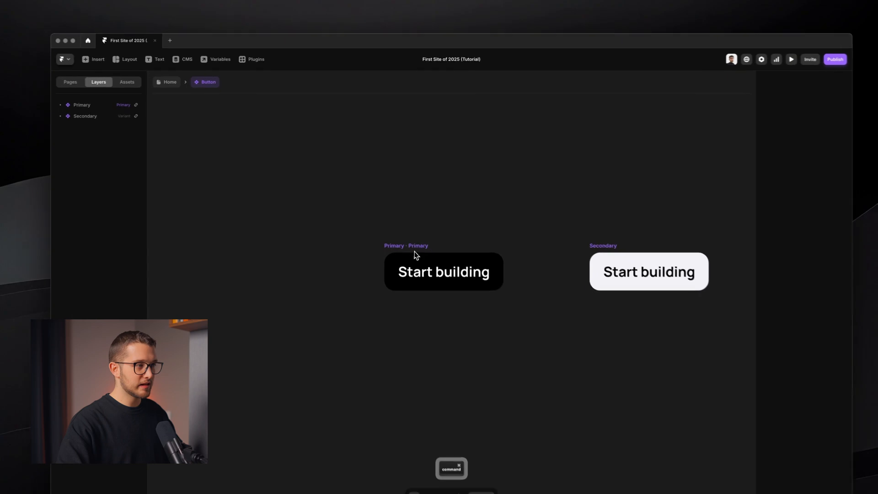
click(394, 223)
click(86, 120)
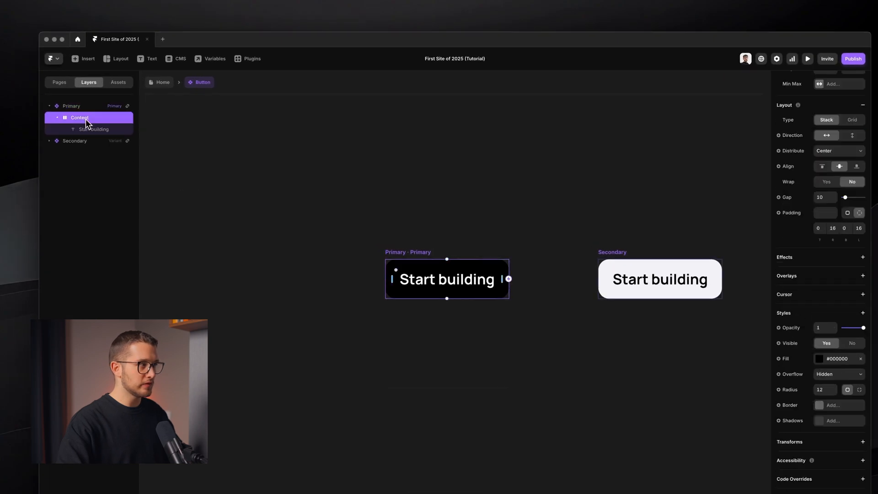
key(super+v)
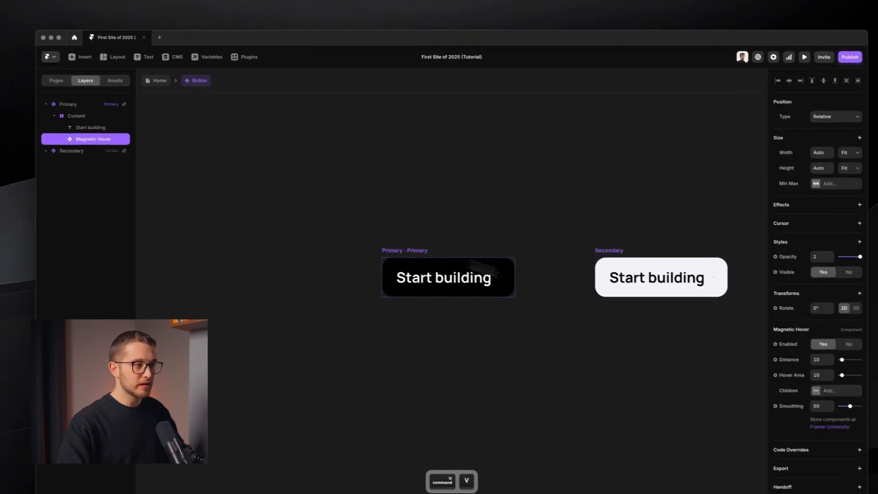
Set the position type of Magnetic Hover inside the Content stack to Absolute
scroll(509, 280, up, 3)
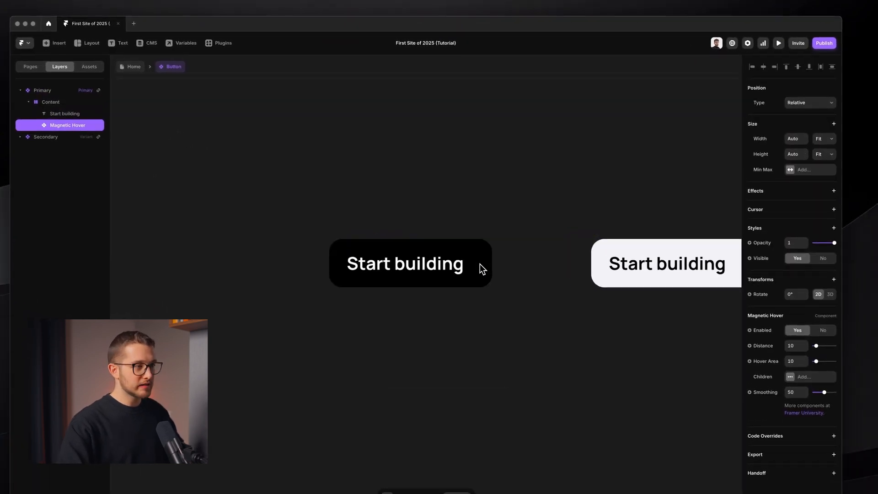
key(Escape)
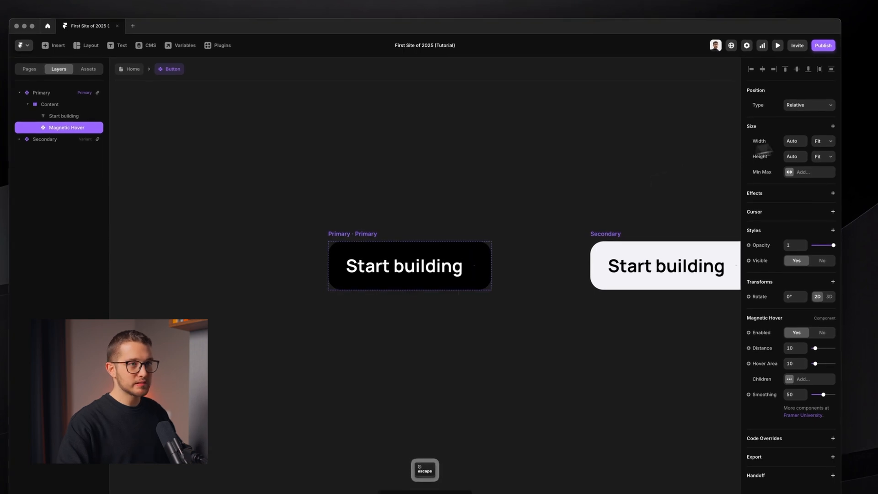
click(808, 105)
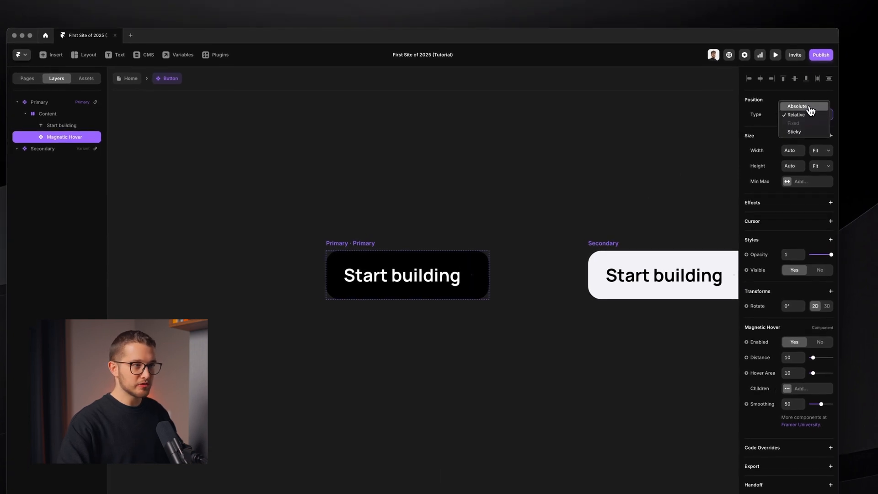
click(809, 107)
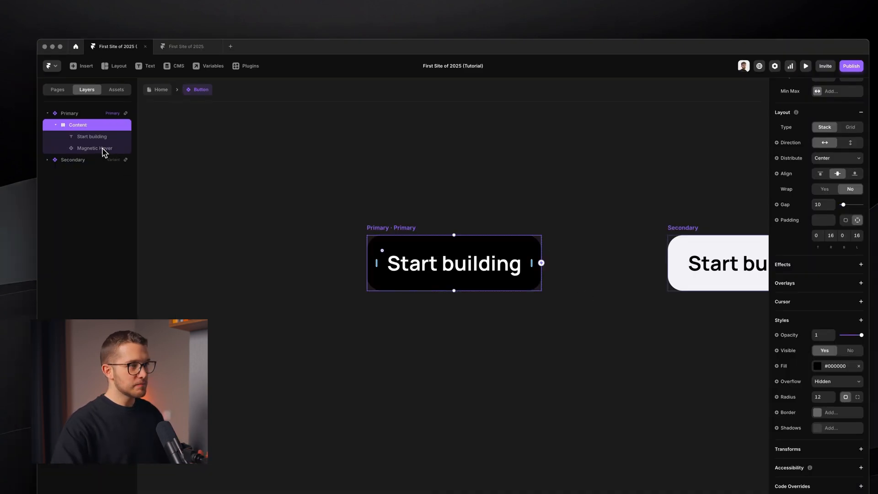
Review the Magnetic Hover settings and preview the effect on the Primary button
click(103, 149)
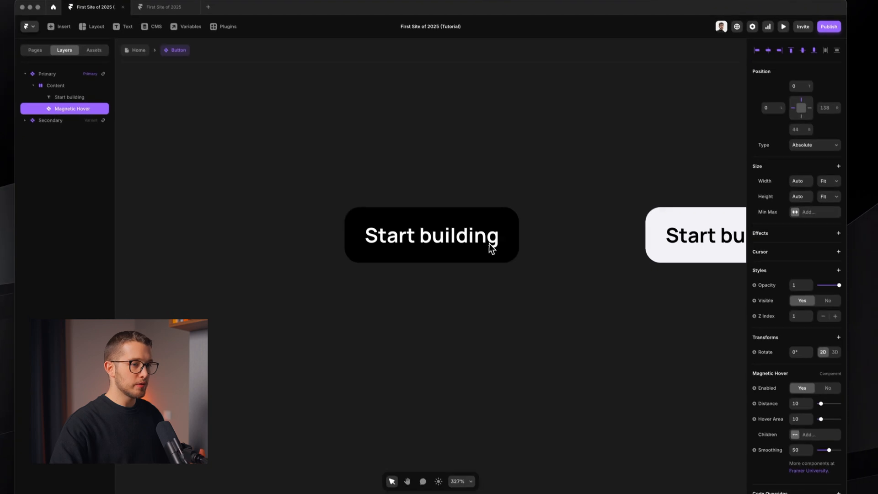
scroll(817, 395, down, 2)
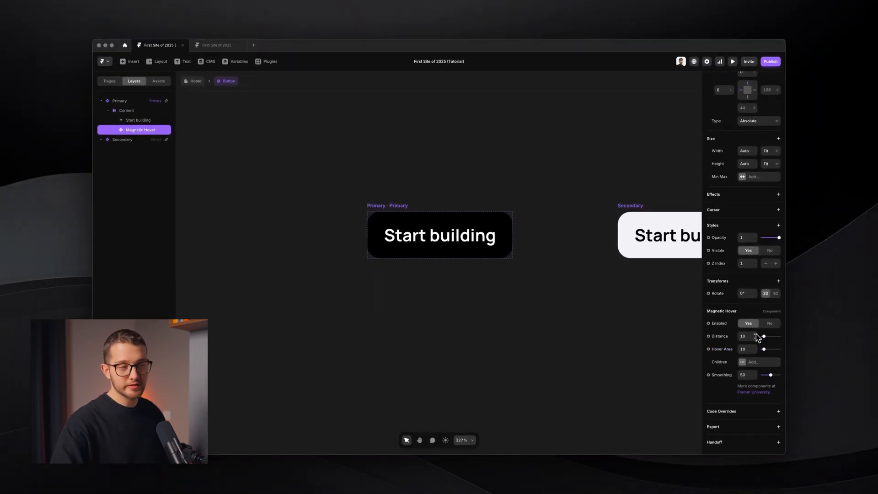
key(super+p)
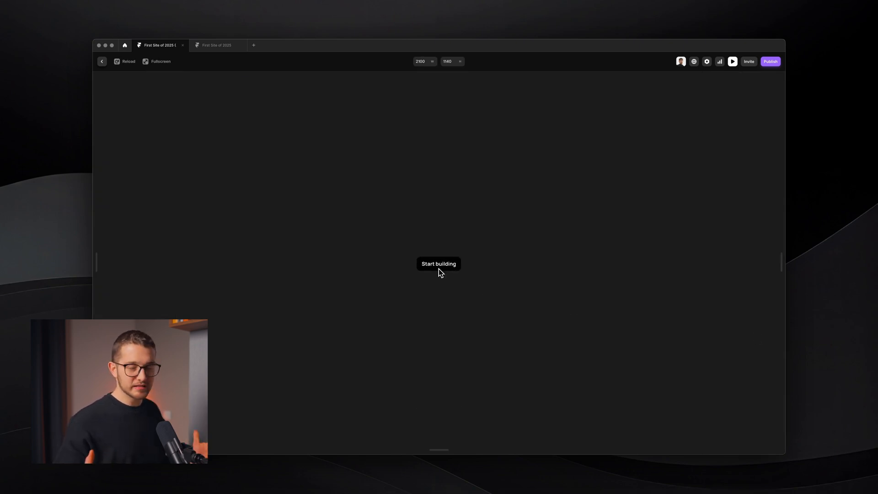
key(Escape)
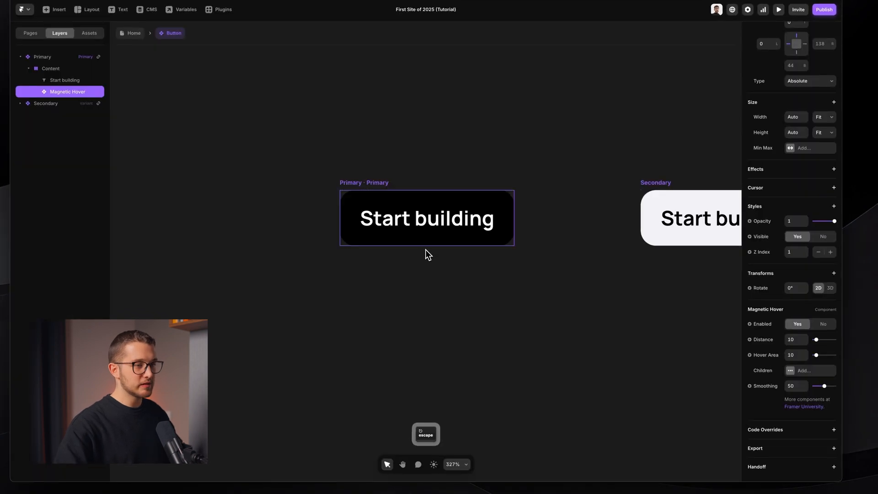
Set Magnetic Hover's Distance to 5, Hover Area to 8, Children Distance to 2 and Smoothing to 70 in the Primary variant
click(793, 340)
text(5)
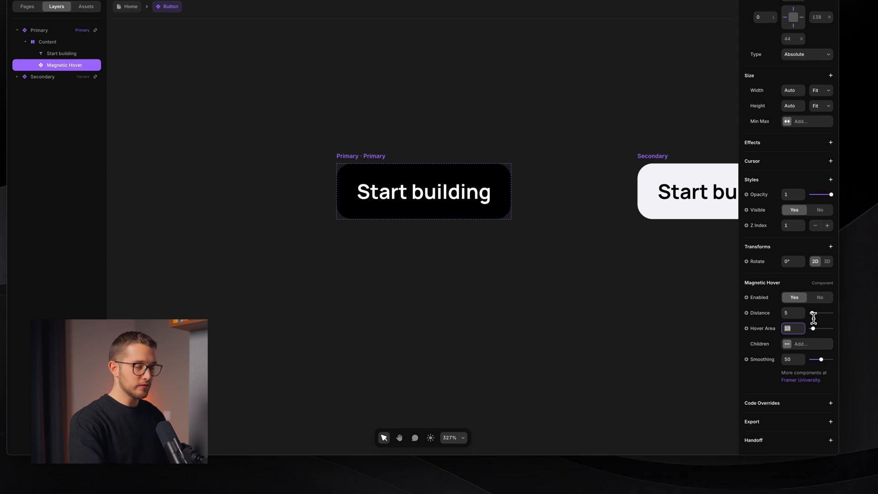
click(807, 345)
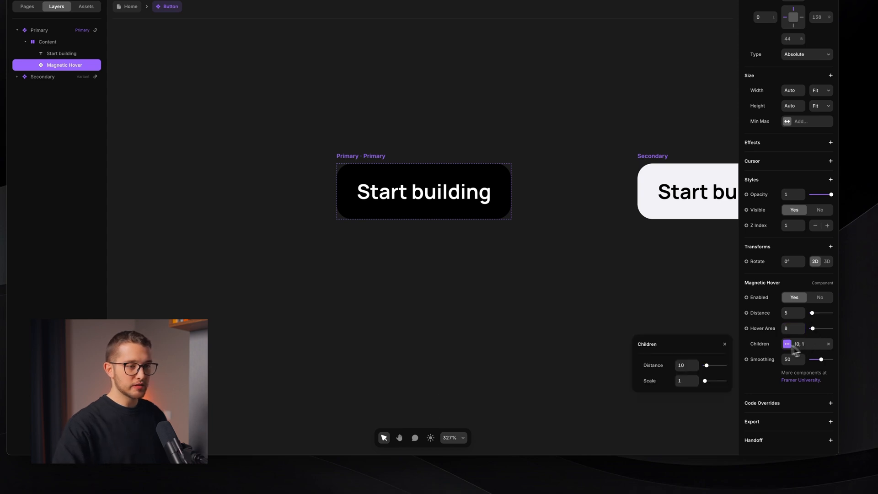
click(682, 365)
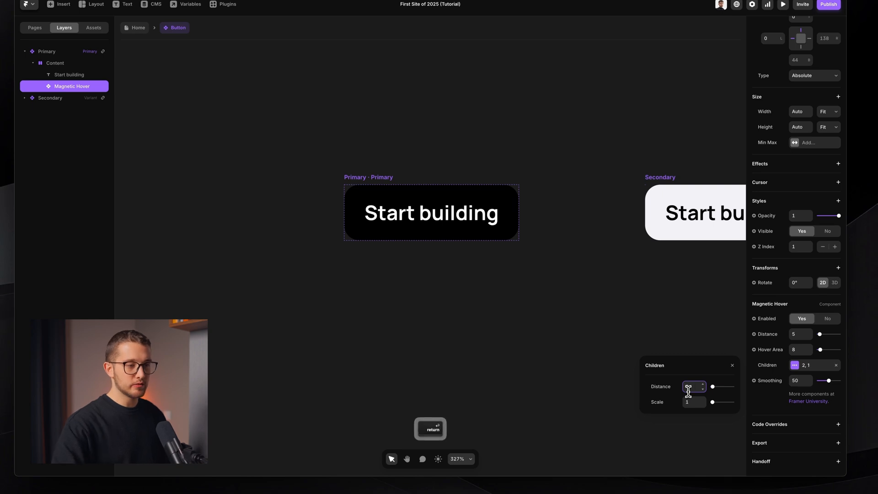
click(802, 381)
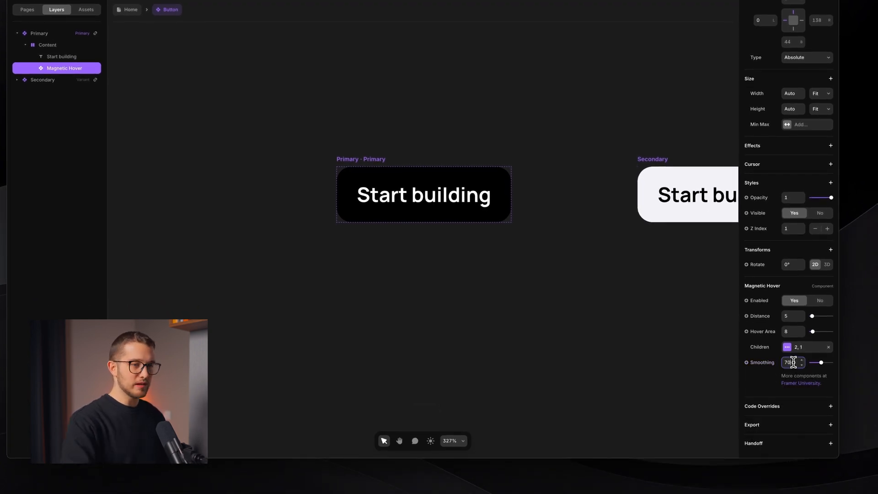
key(Return)
click(546, 310)
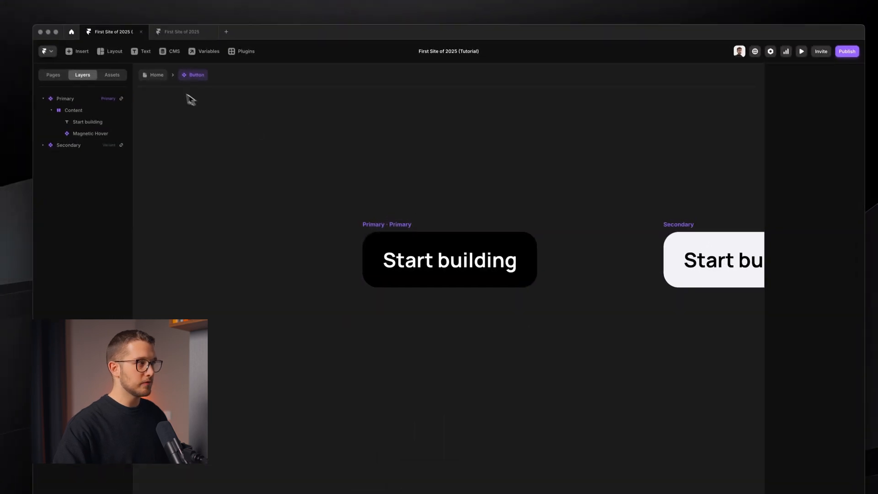
Return to the Home page and preview the magnetic effect on the Hero buttons
click(156, 76)
key(super+p)
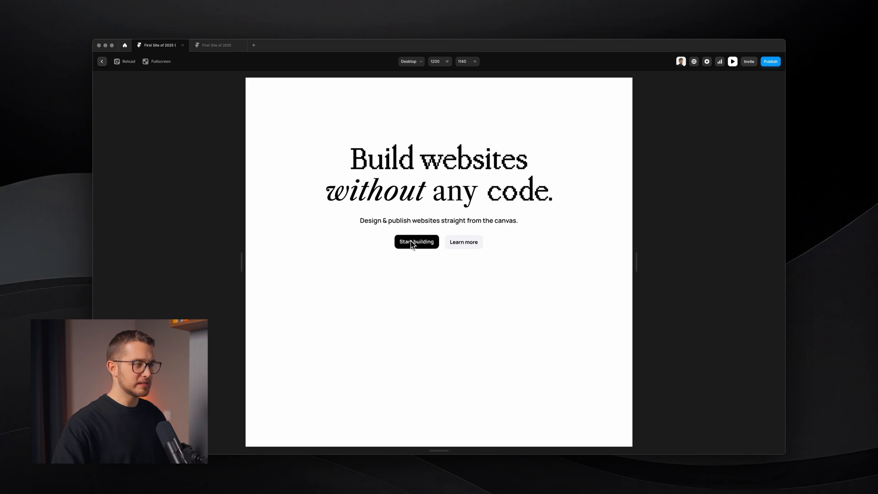
key(Escape)
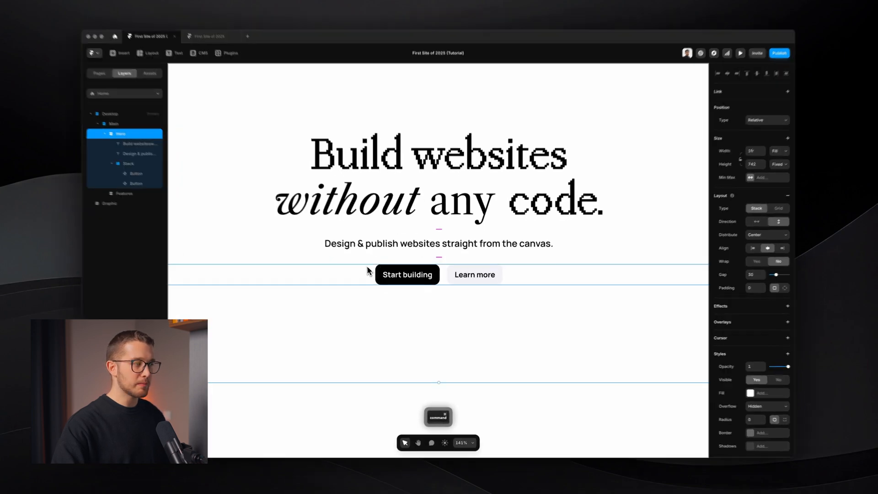
Set the overflow of the Hero's button stack to Visible and preview the page
super+click(364, 276)
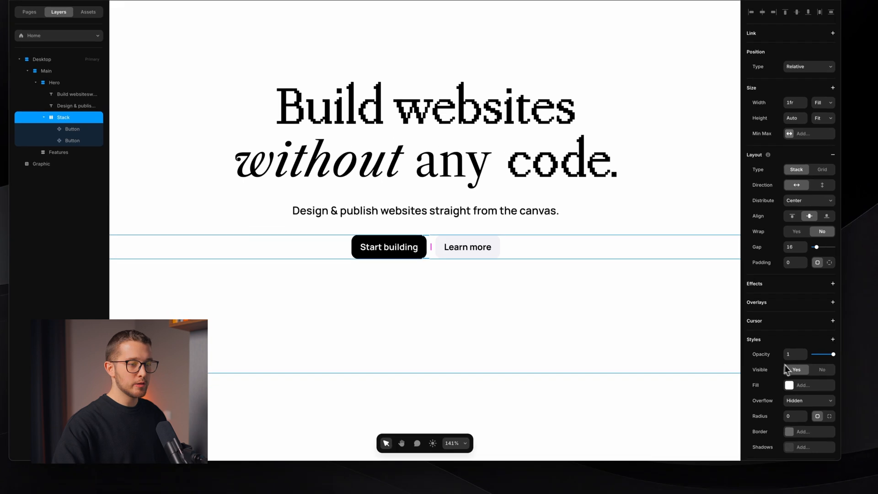
scroll(810, 366, down, 2)
click(810, 364)
click(798, 355)
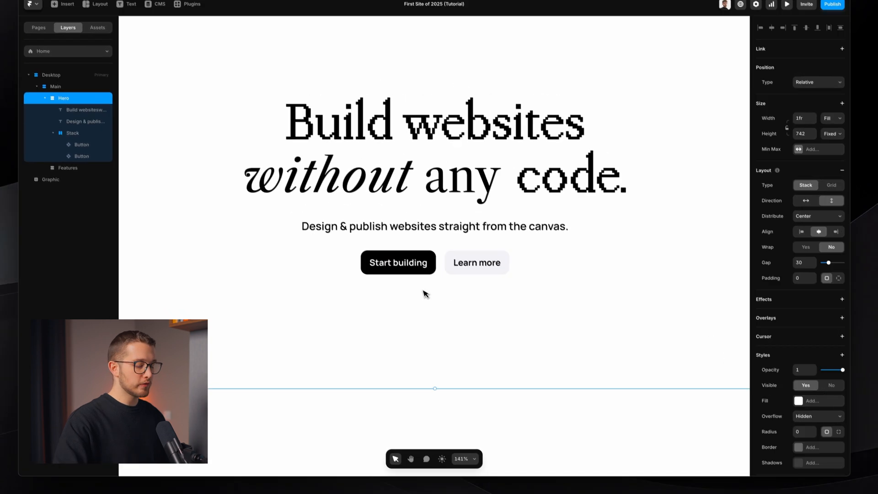
key(super+p)
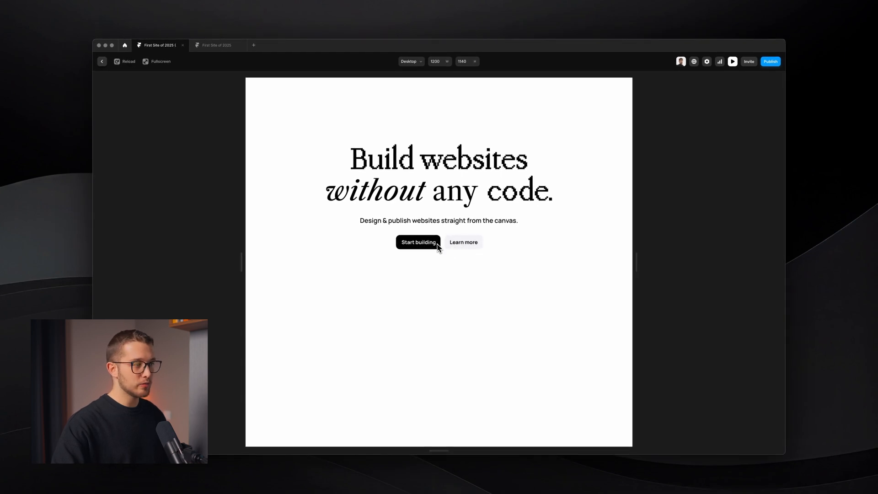
key(Escape)
Add a Pointer cursor to the Button component's Primary variant, return to the Home page and preview it
double_click(418, 276)
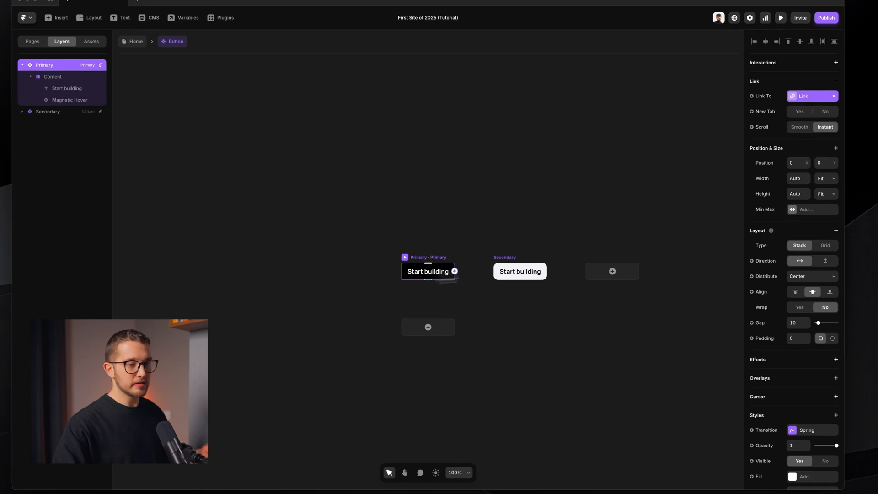
scroll(803, 395, down, 3)
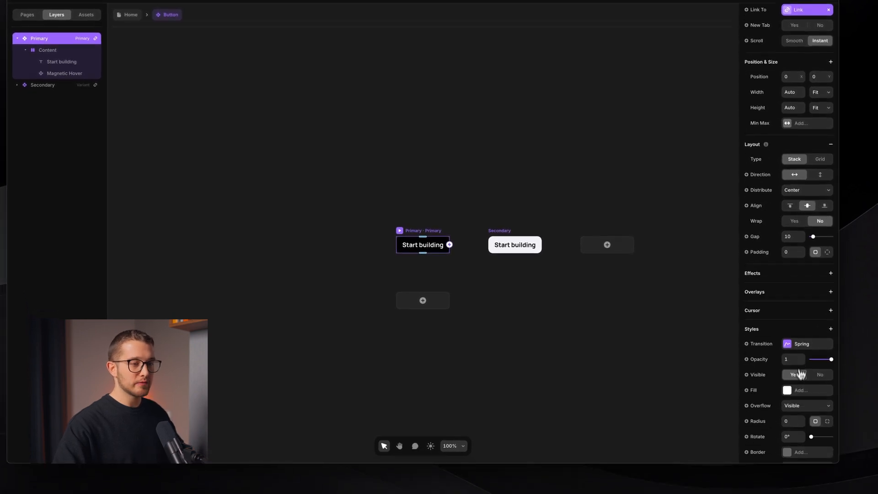
click(810, 344)
click(793, 322)
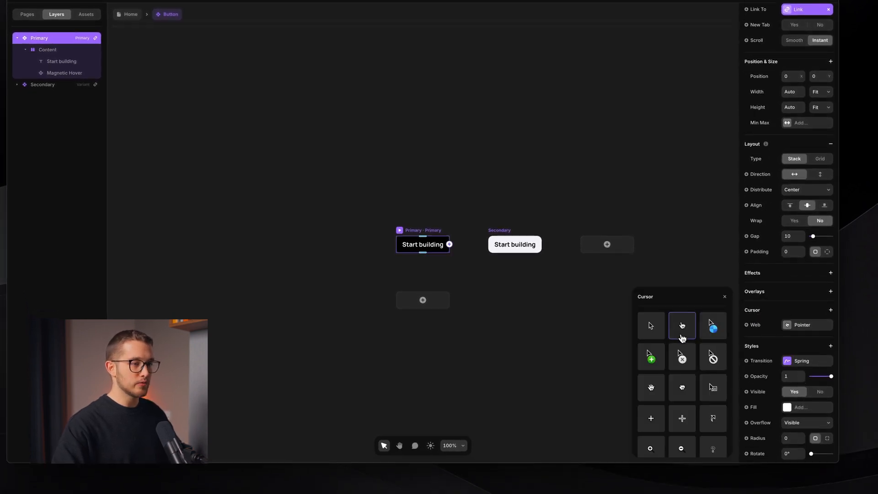
click(569, 339)
click(130, 15)
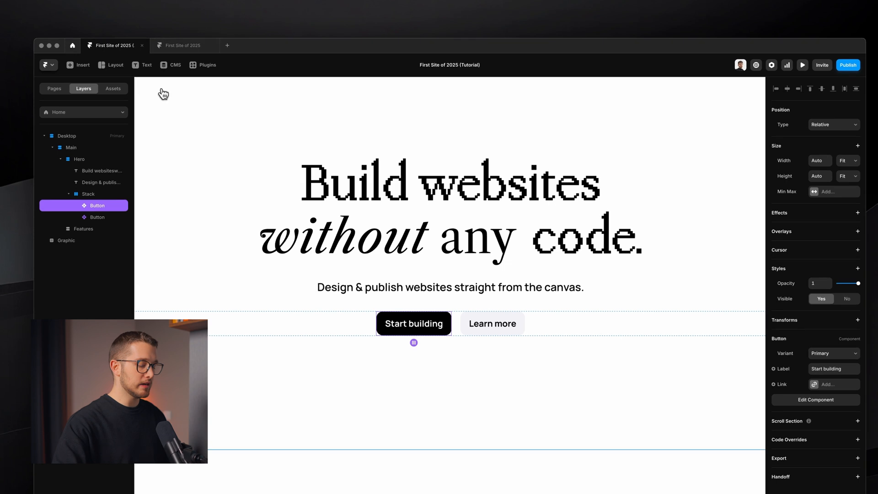
key(super+p)
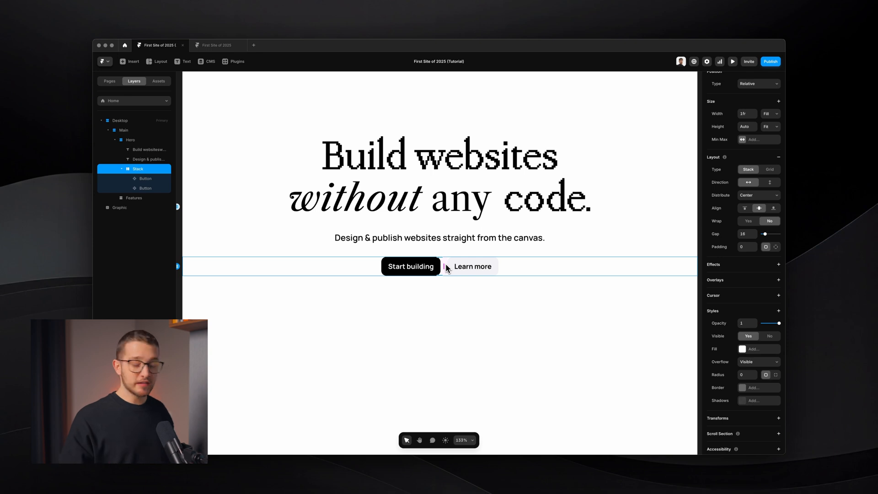
Search the Framer University resources for "magnetic" and open the Magnetic Hover Component resource
key(super+o)
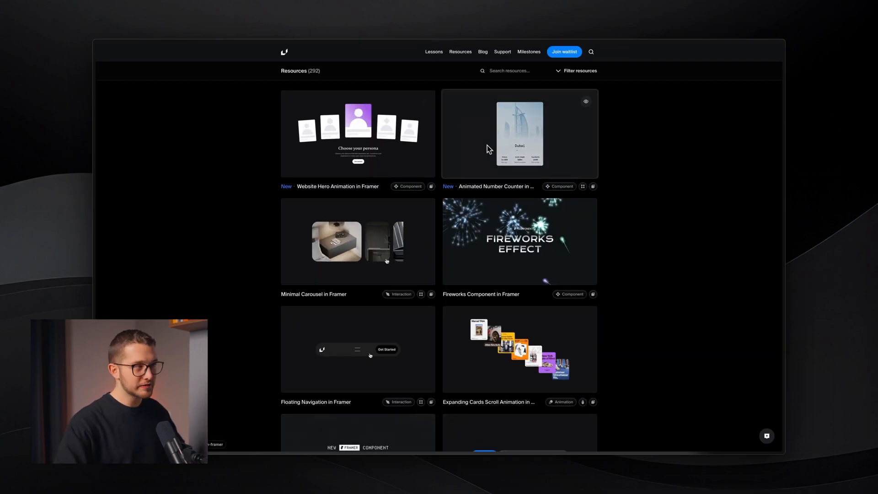
click(461, 52)
click(584, 73)
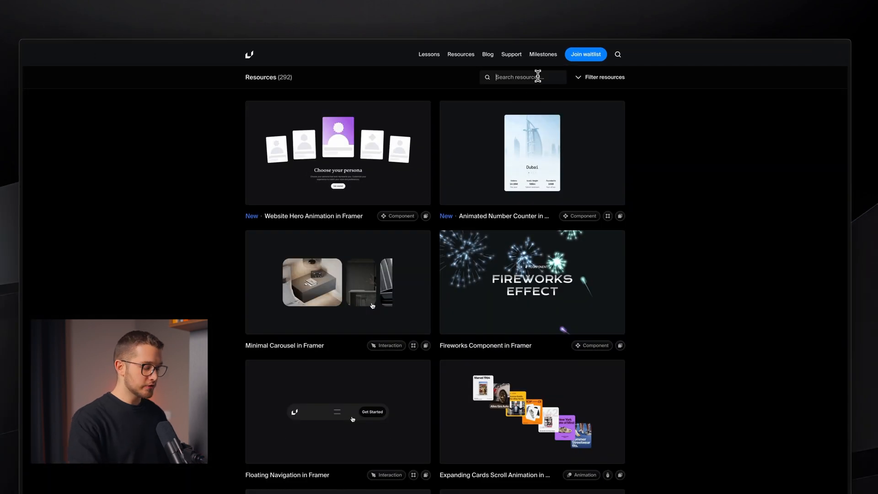
text(magnetic)
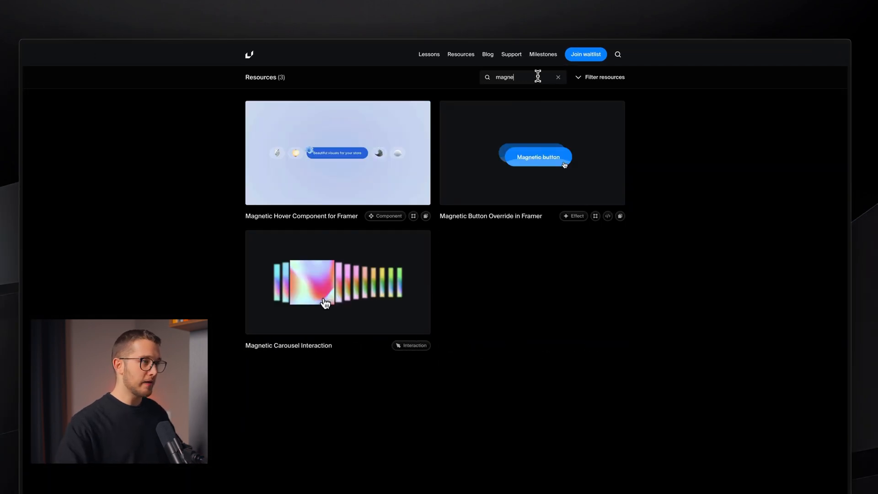
click(385, 157)
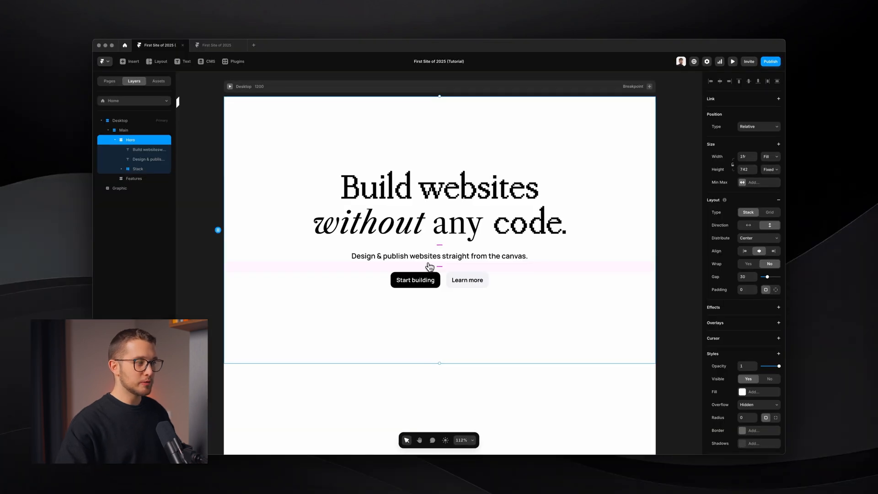
Measure the spacing around the Hero's description text and buttons with the screen capture crosshair
key(Escape)
key(Escape)
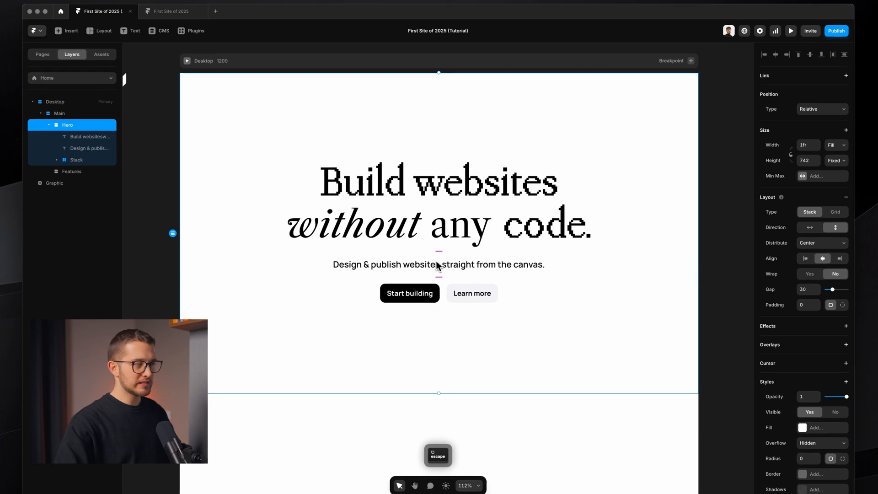
mouse_move(439, 276)
mouse_down()
mouse_move(439, 299)
mouse_move(457, 277)
mouse_move(457, 252)
mouse_up()
key(shift+super+4)
key(space)
key(Escape)
key(super+z)
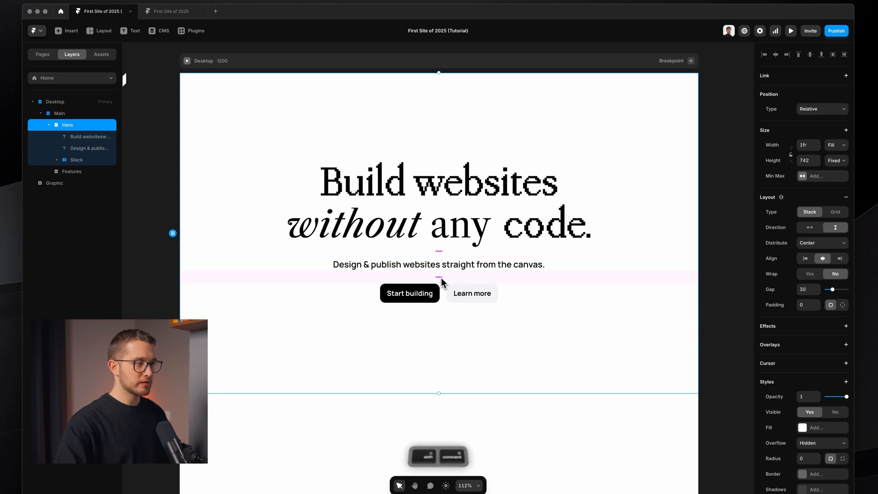
key(shift+super+4)
drag(437, 271, 447, 284)
key(Escape)
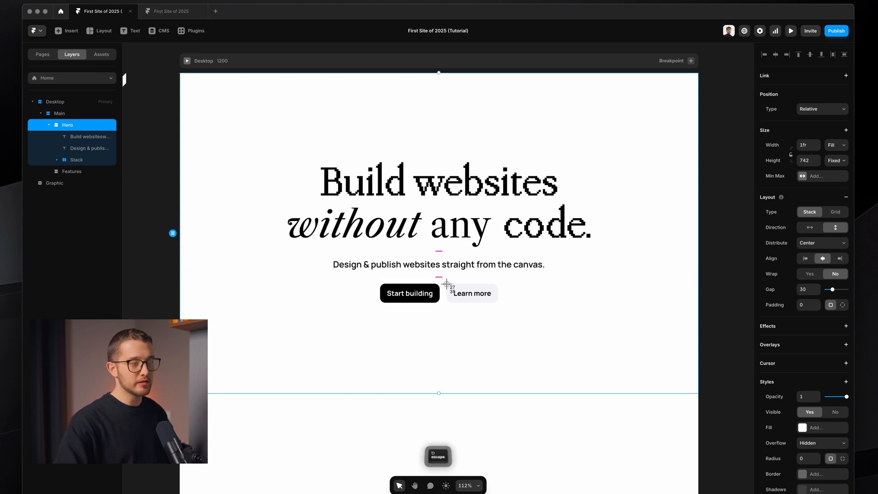
Wrap the Hero's heading and description in a stack and set its gap to 30
click(454, 265)
shift+click(449, 216)
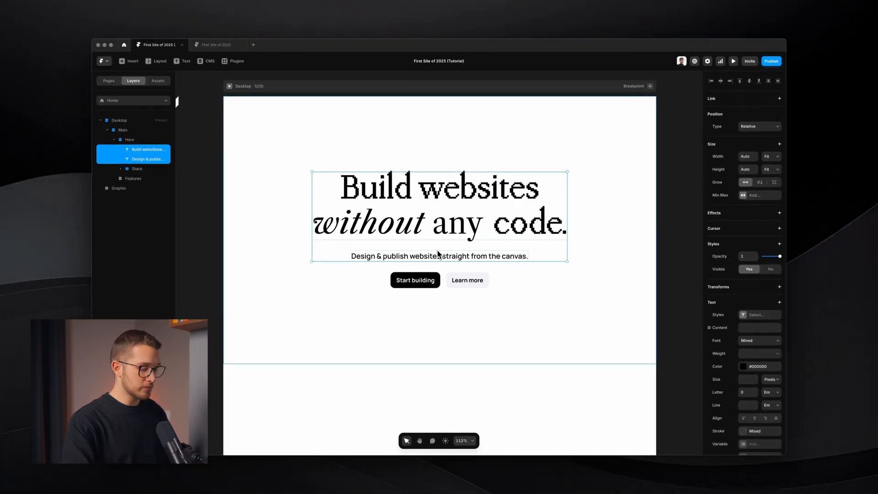
key(alt)
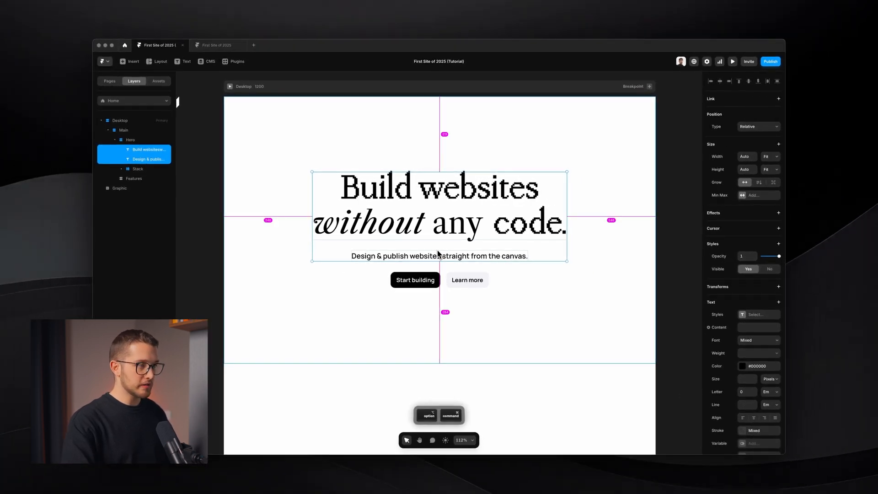
key(super+Return)
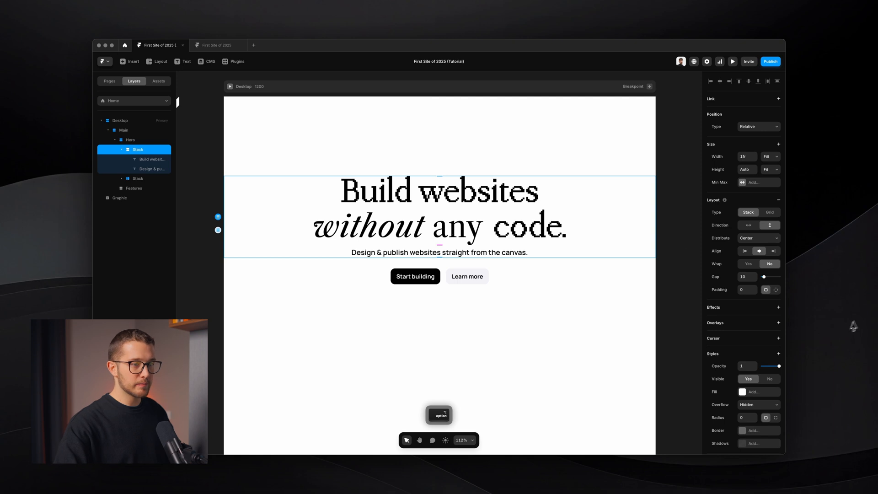
click(749, 278)
text(30)
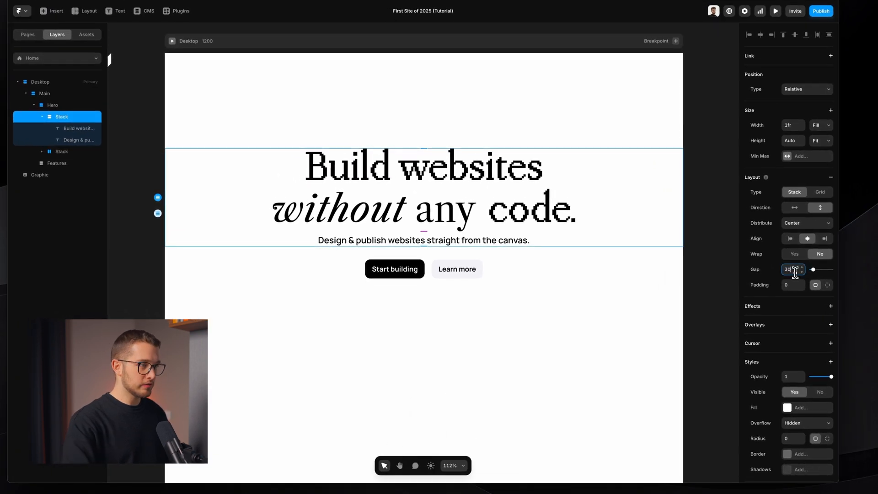
Set the Hero section's gap to 46
click(471, 260)
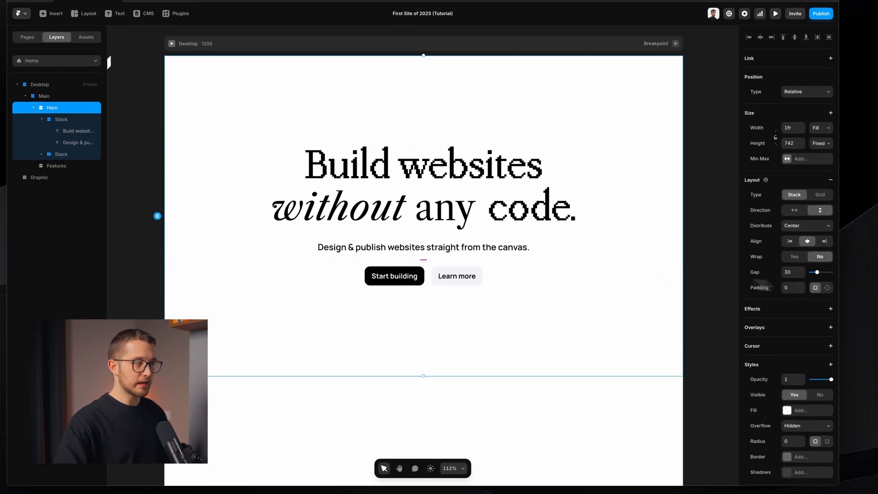
drag(424, 256, 428, 262)
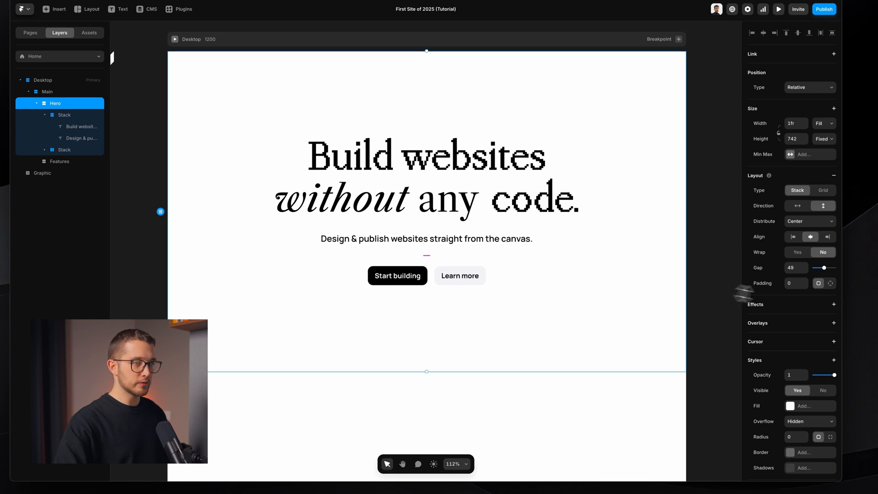
click(789, 268)
text(46)
key(Return)
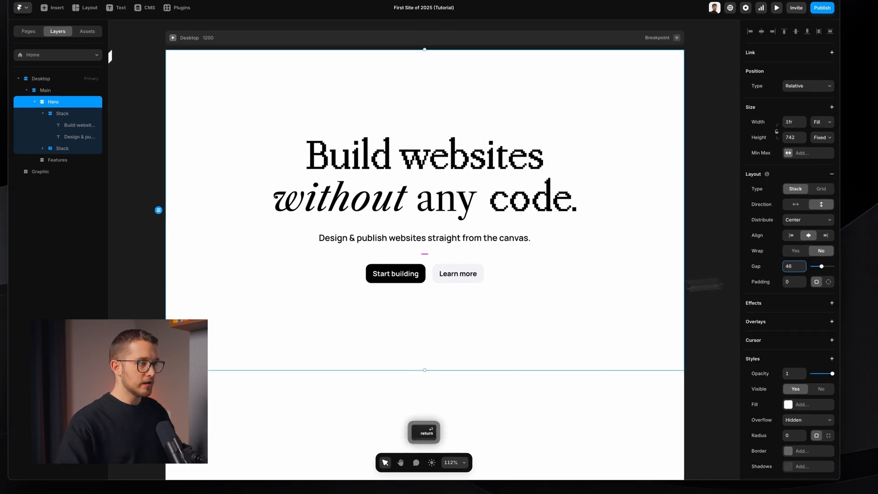
Measure the distance between the Hero's description and the buttons on the canvas
scroll(433, 265, down, 5)
scroll(434, 265, up, 4)
key(super+shift+4)
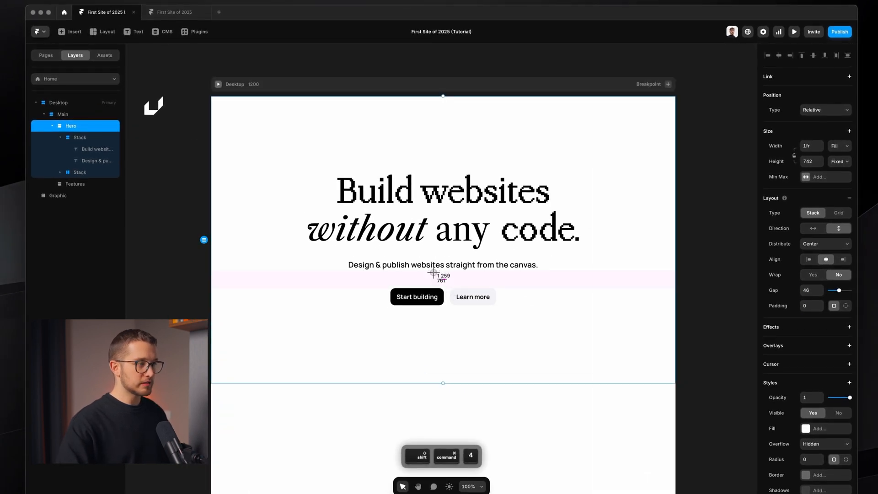
scroll(451, 261, down, 3)
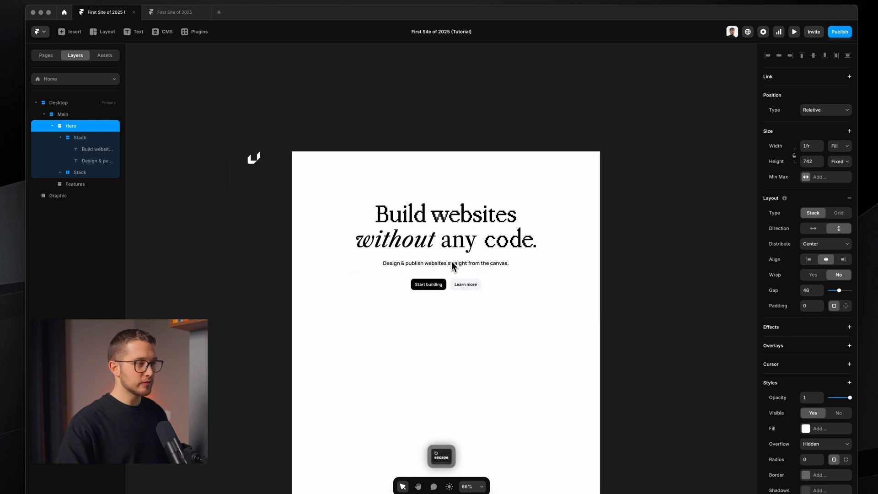
scroll(451, 262, up, 4)
key(super+shift+4)
drag(432, 264, 445, 282)
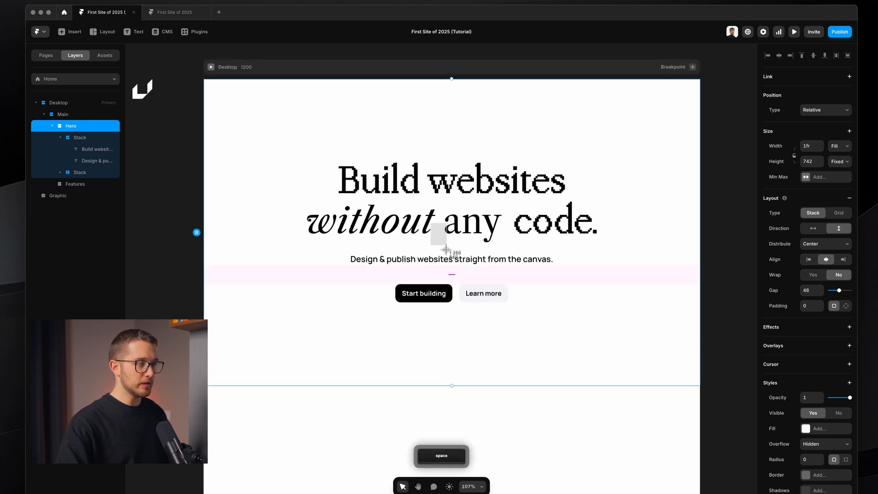
Preview the Home page to check the Hero's spacing and layout
key(super+p)
key(super+shift+4)
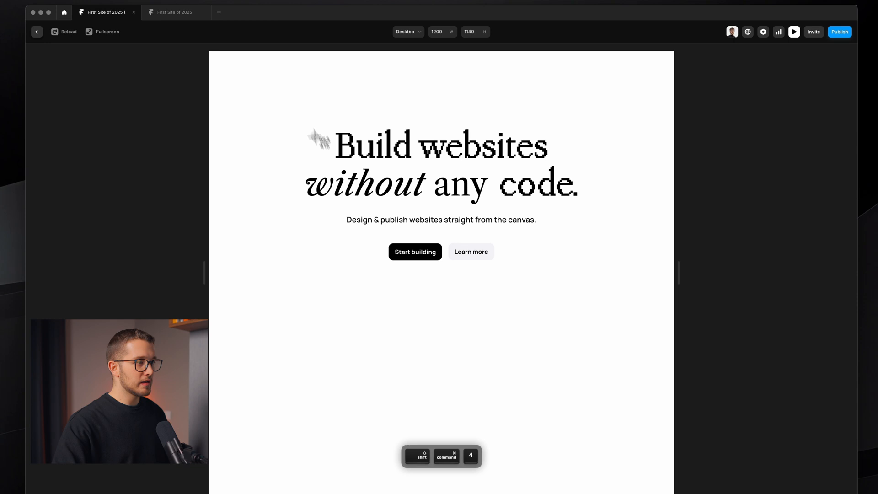
key(Escape)
key(Escape)
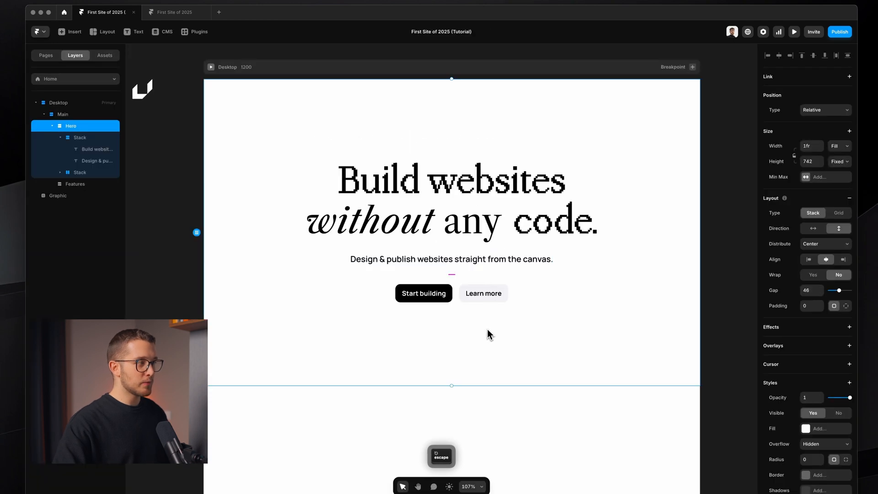
key(super+p)
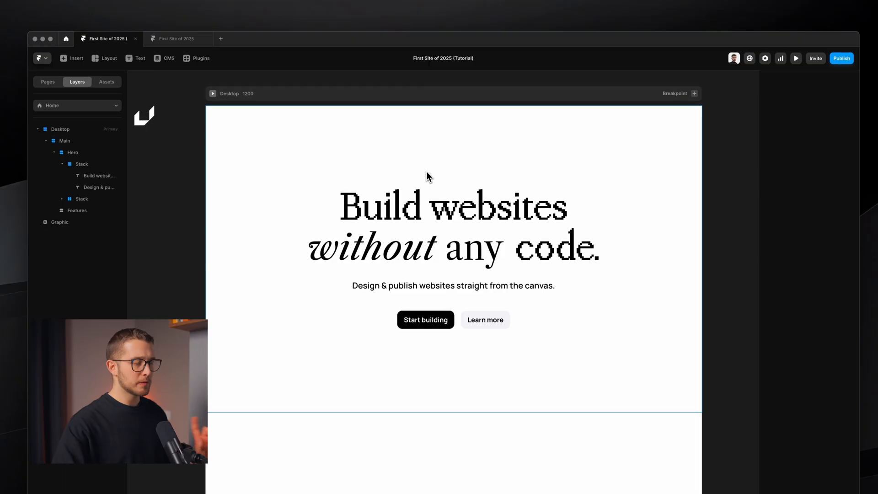
Preview the Home page and measure the visible page area around the Hero
key(super+p)
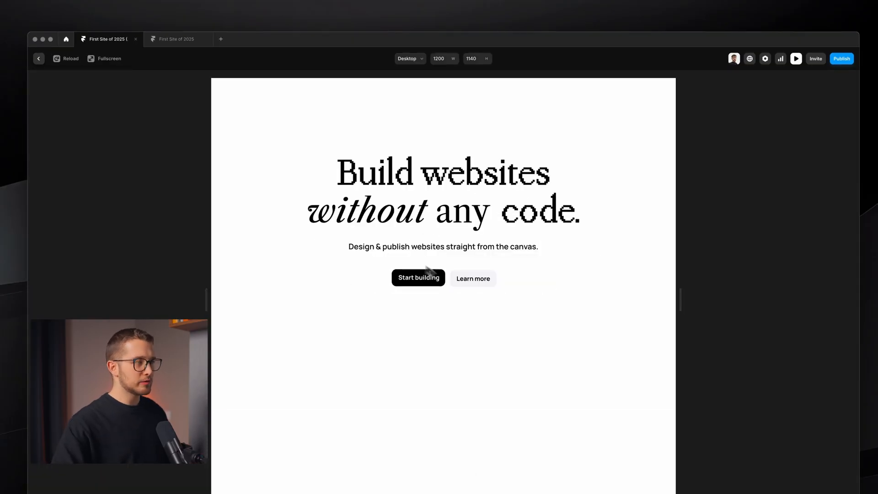
drag(214, 81, 649, 432)
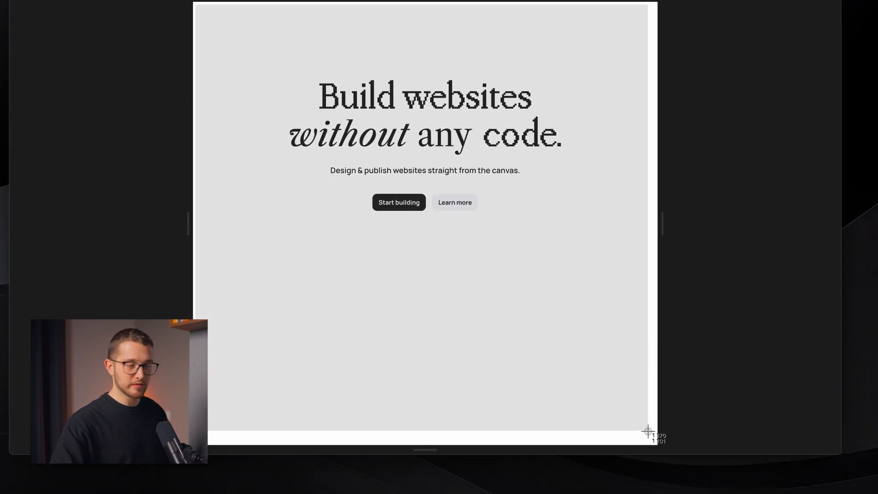
key(Escape)
key(Escape)
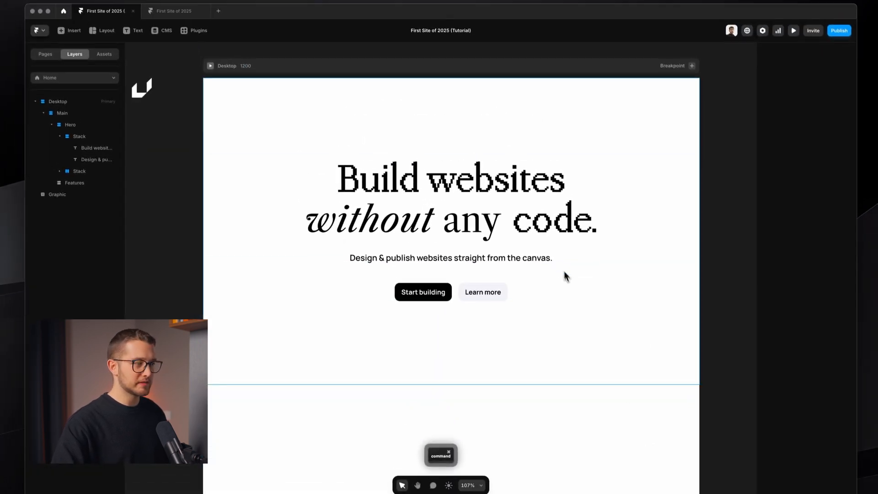
Set the Hero section's fixed height to 786 and preview the page while changing the preview height
super+click(550, 248)
scroll(551, 247, down, 2)
click(77, 129)
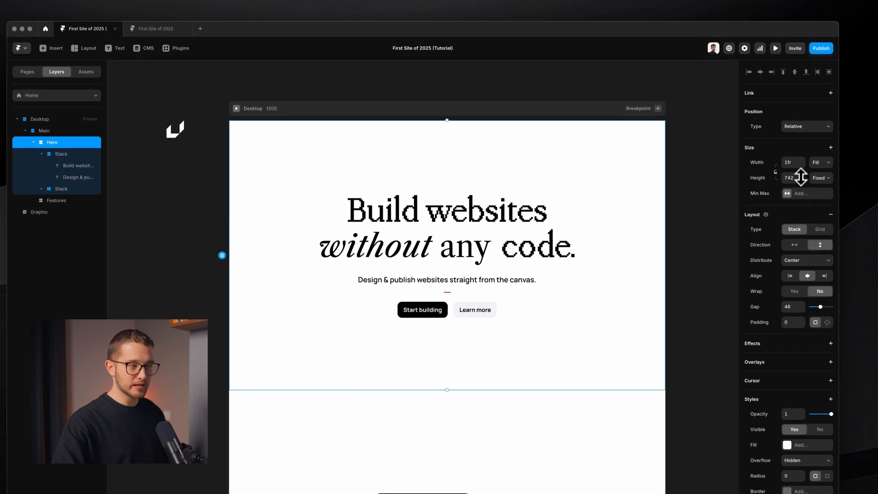
mouse_move(801, 176)
mouse_down()
mouse_move(800, 219)
mouse_move(799, 161)
mouse_up()
key(super+p)
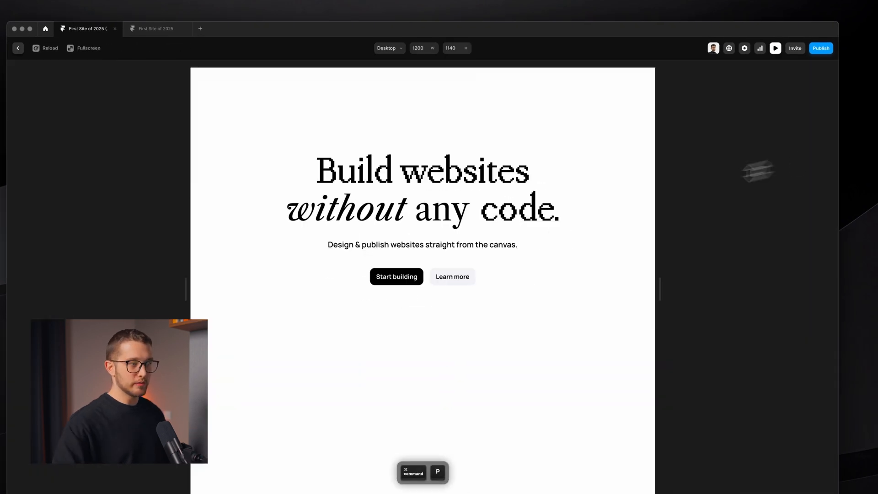
drag(445, 453, 451, 328)
key(Escape)
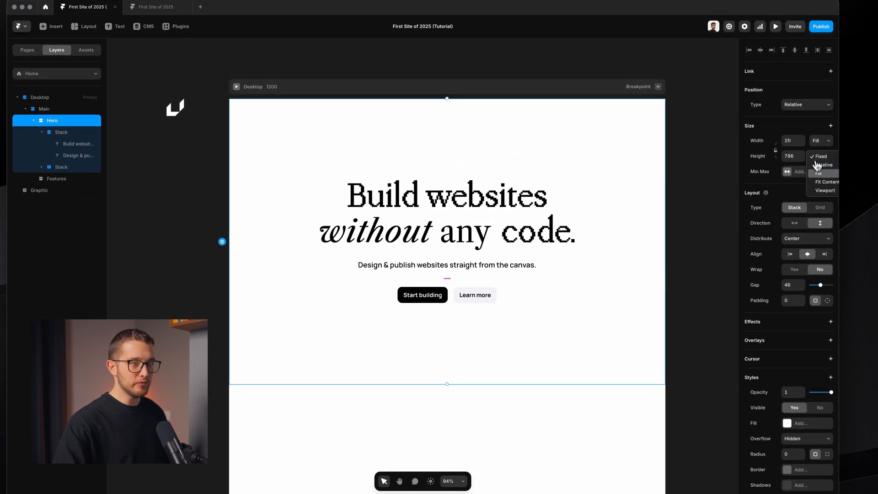
Set the Hero's height to 100vh of the viewport, then check the centring of its content in a preview resized to 1033 high
click(791, 156)
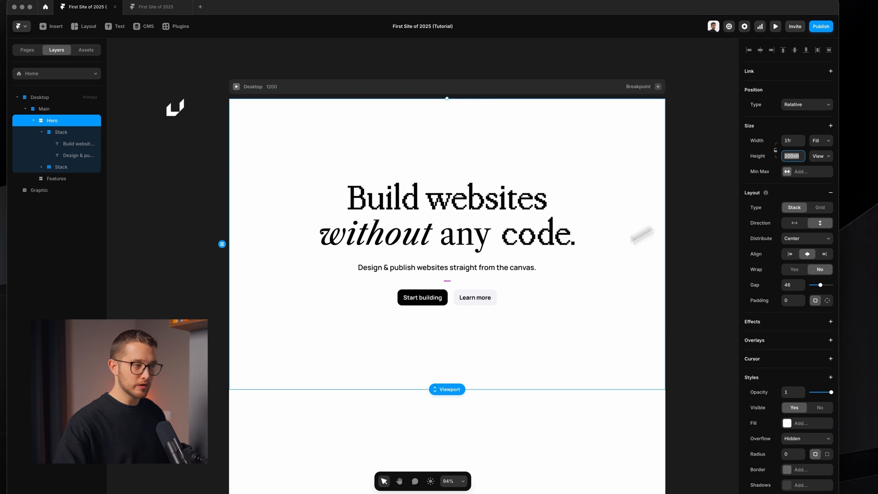
key(super+p)
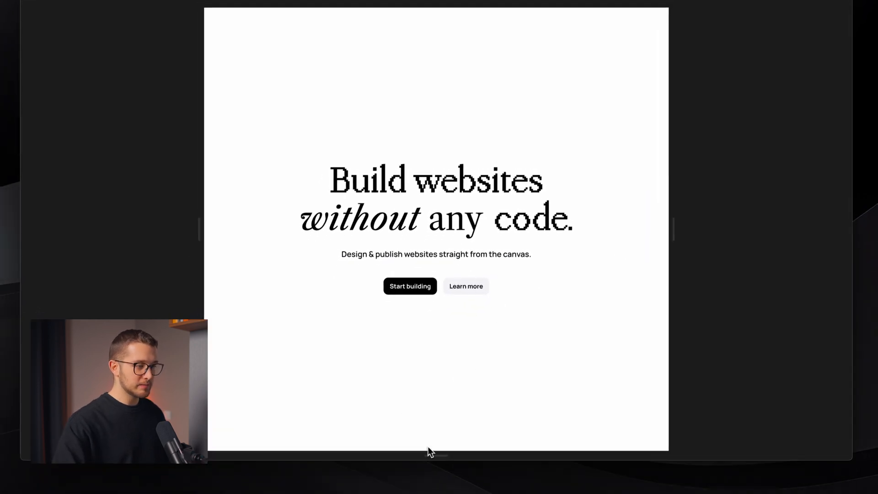
drag(434, 449, 434, 424)
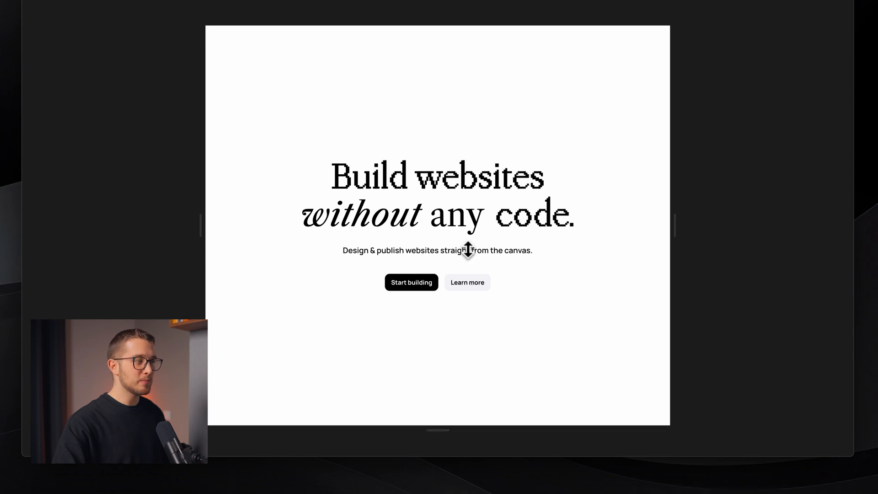
key(super+shift+4)
drag(317, 158, 545, 292)
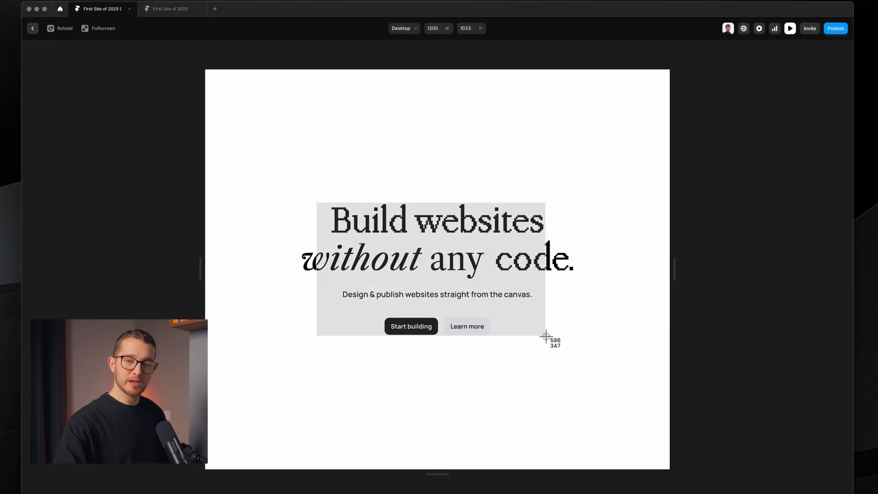
key(Escape)
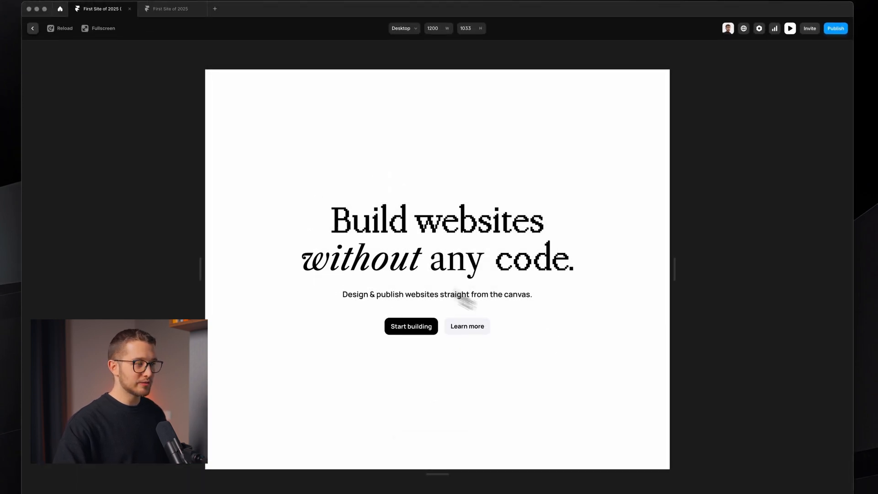
key(Escape)
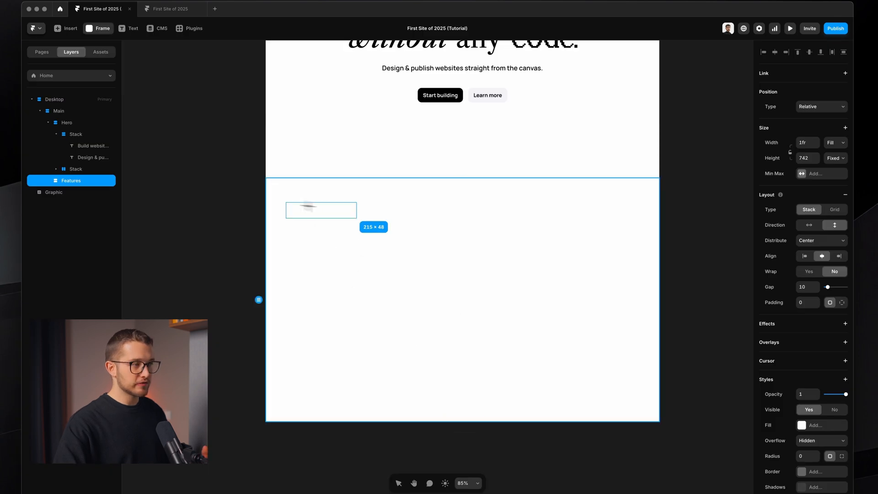
Draw a frame about 1051 by 581 in the Features section, remove its fill and resize it to 1350 by 1000
drag(357, 218, 632, 394)
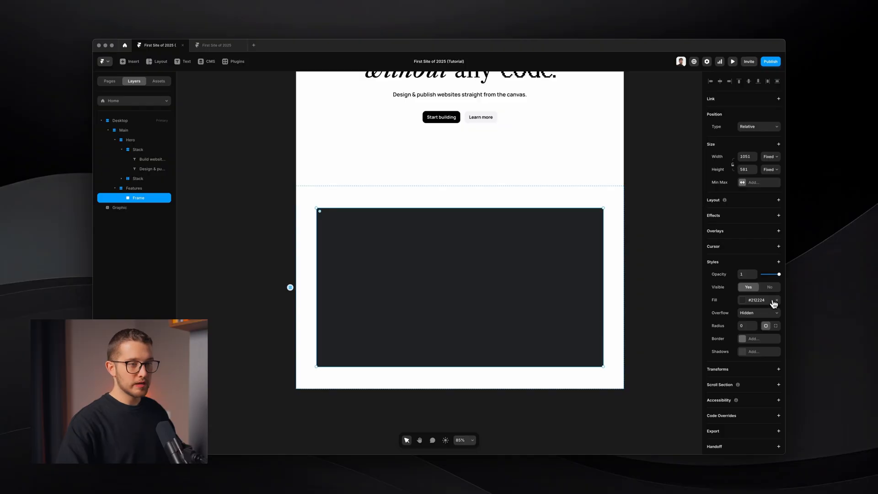
click(776, 300)
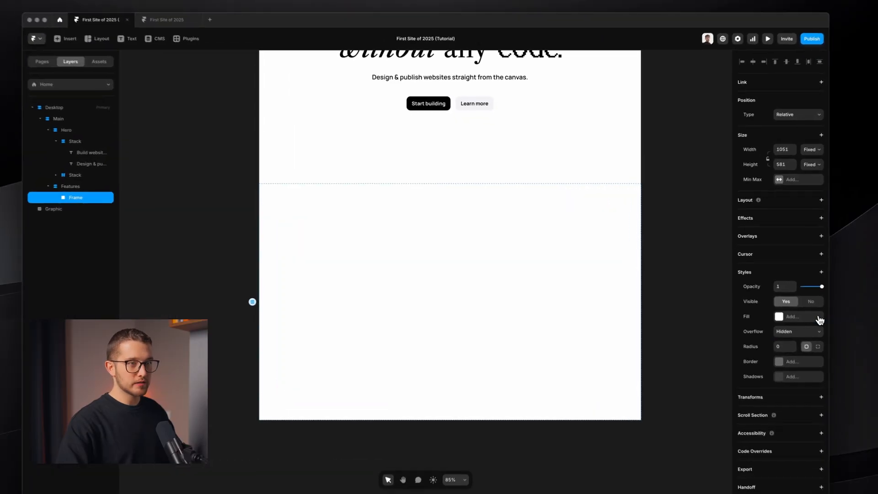
click(744, 156)
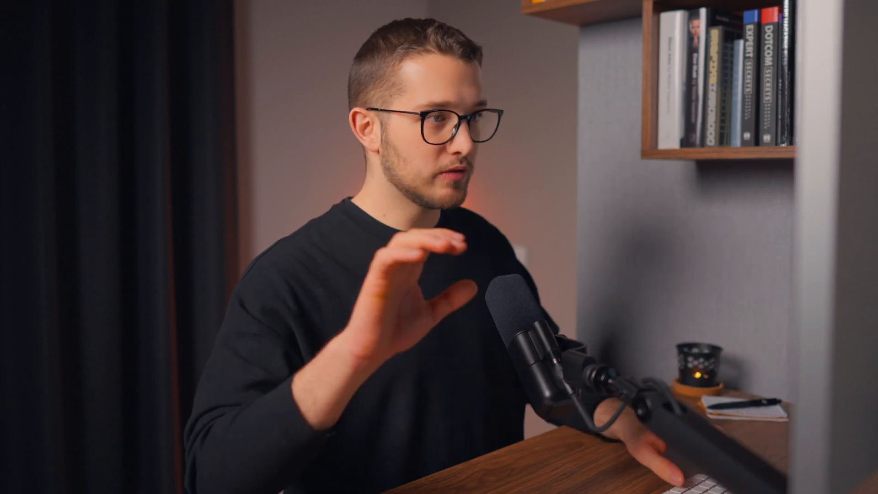
Measure one of the floating images on the finished reference page, then return to the Framer project
key(super+shift+4)
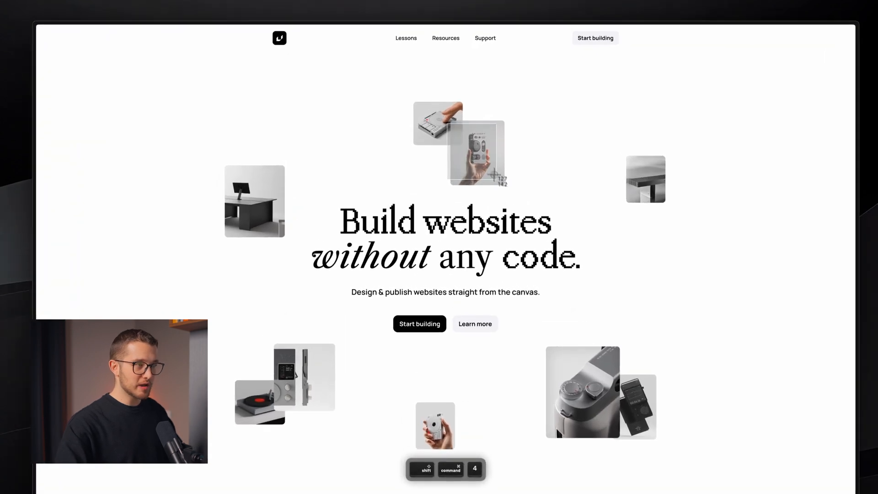
key(Escape)
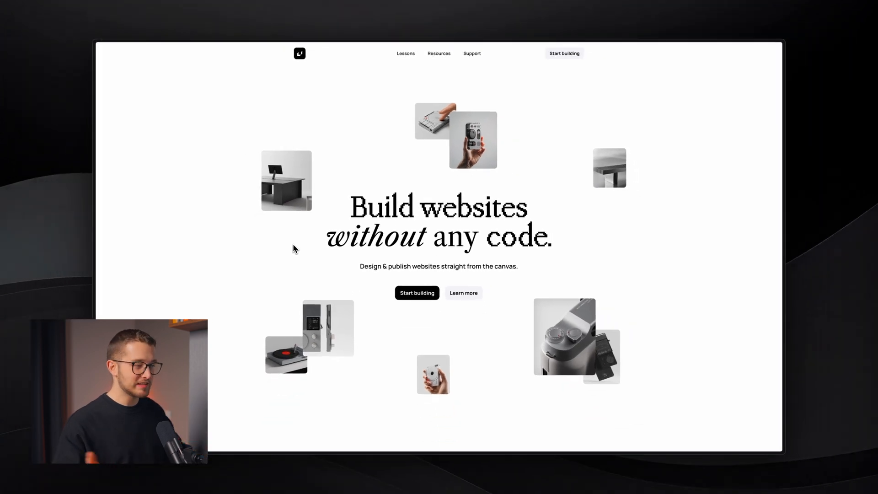
key(super+Tab)
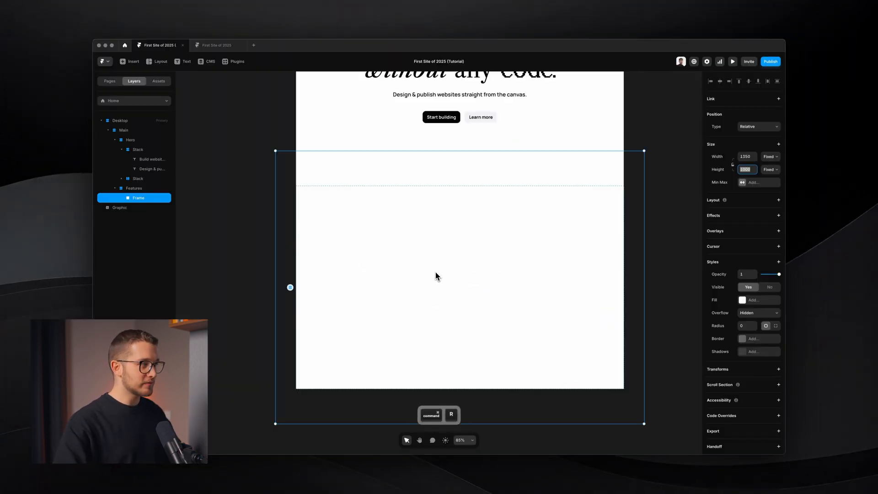
Rename the large frame inside Features as Images Wrapper
key(Escape)
double_click(154, 199)
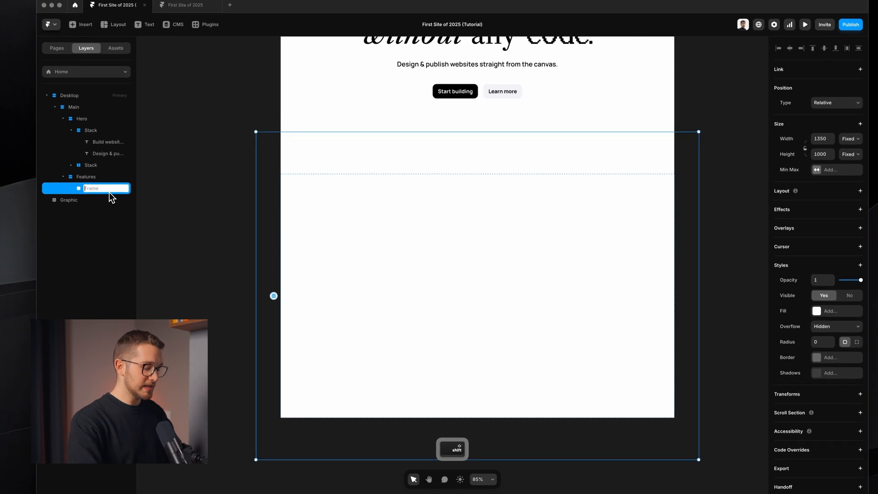
text(Images Wrapper)
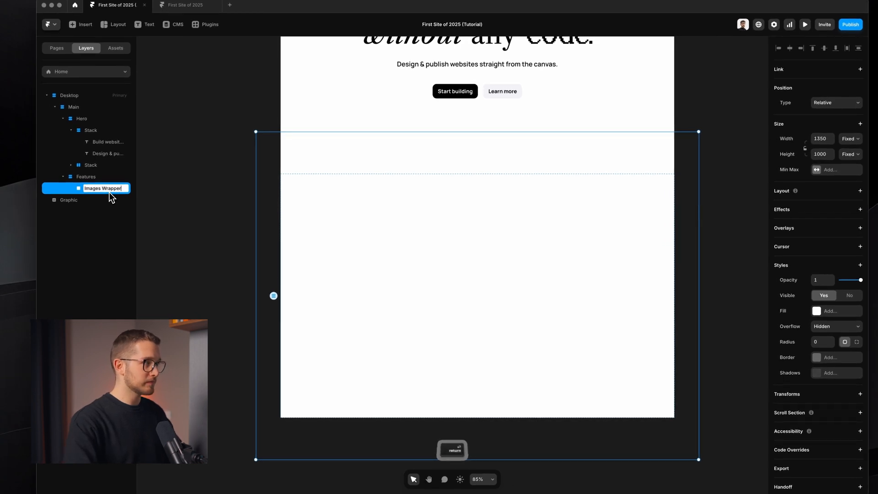
key(Return)
Draw a frame inside Images Wrapper, set its size to 200 by 240 and remove its fill
key(f)
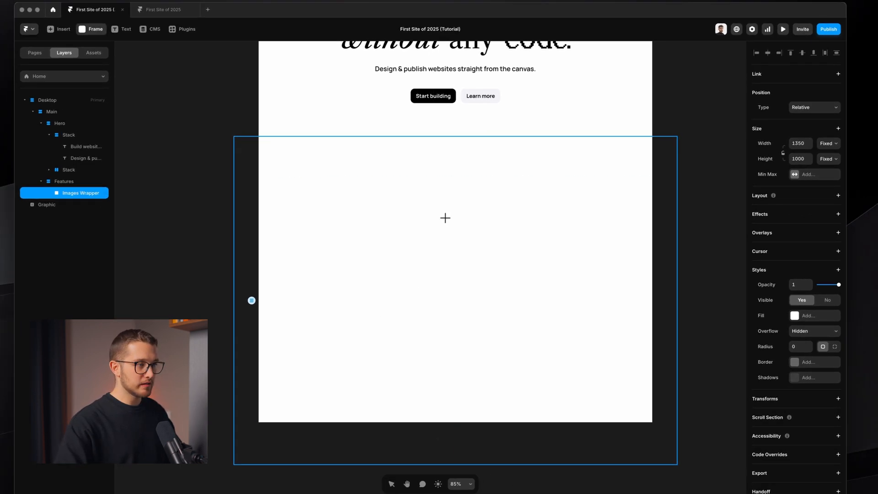
drag(413, 218, 457, 288)
click(795, 202)
text(20)
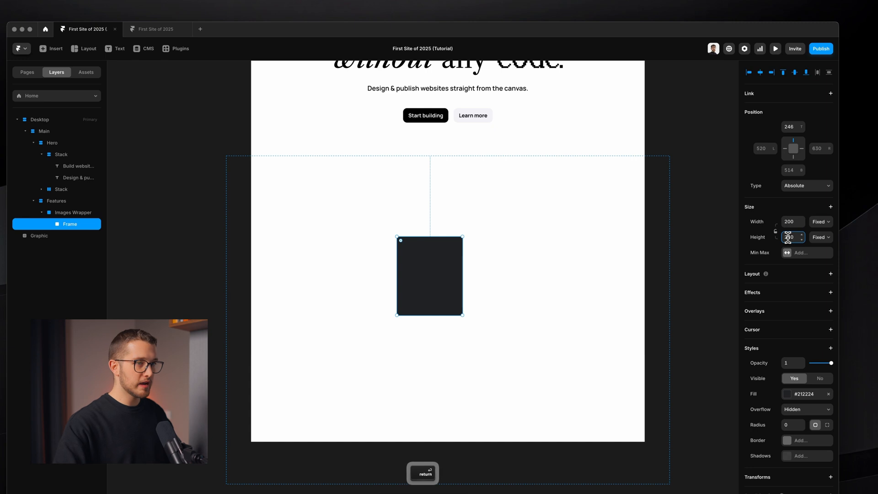
scroll(354, 272, up, 3)
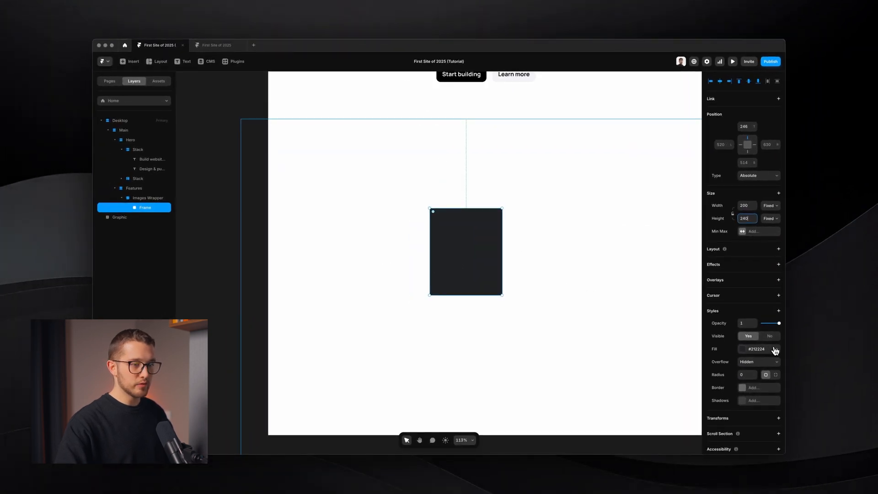
click(775, 350)
scroll(509, 261, up, 3)
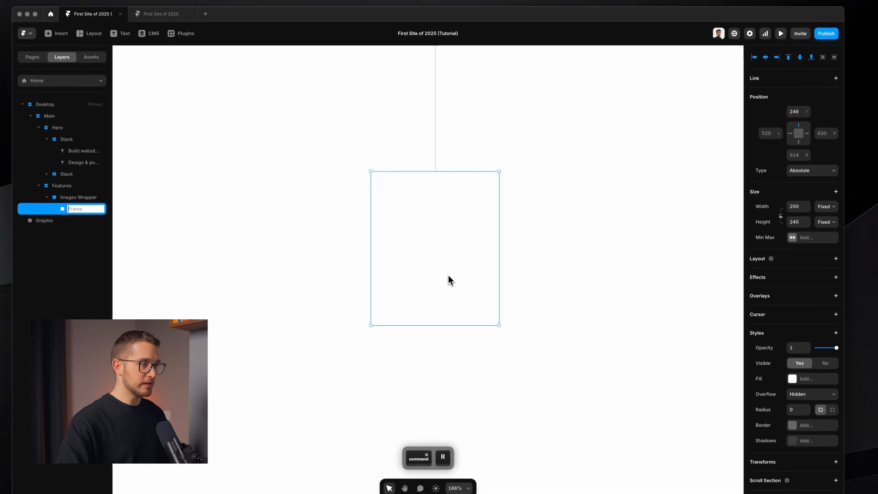
Draw a frame about 112 by 150 inside the 200 by 240 frame and pin all four sides at 0
key(f)
drag(464, 284, 472, 294)
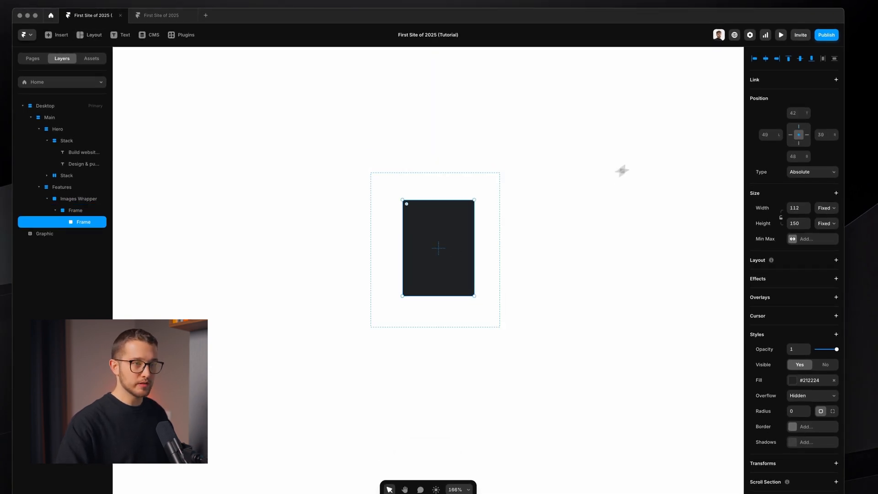
click(798, 157)
text(0)
click(820, 135)
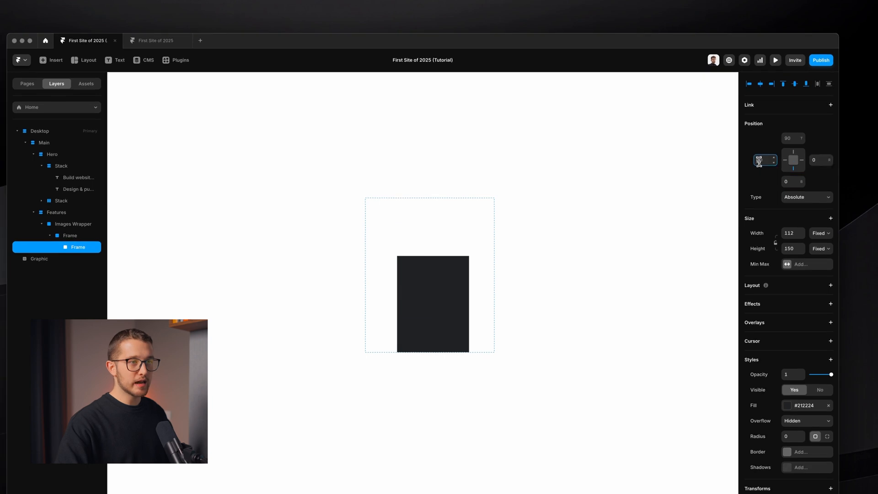
text(0)
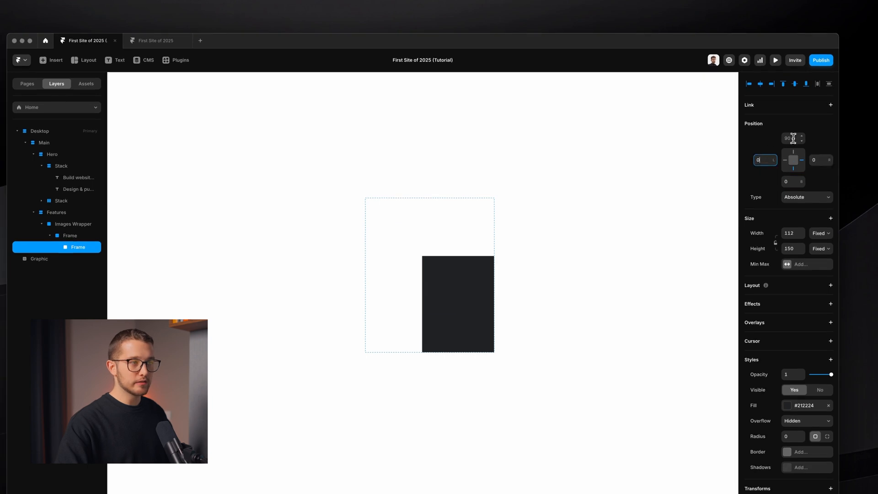
click(795, 138)
text(0)
key(Return)
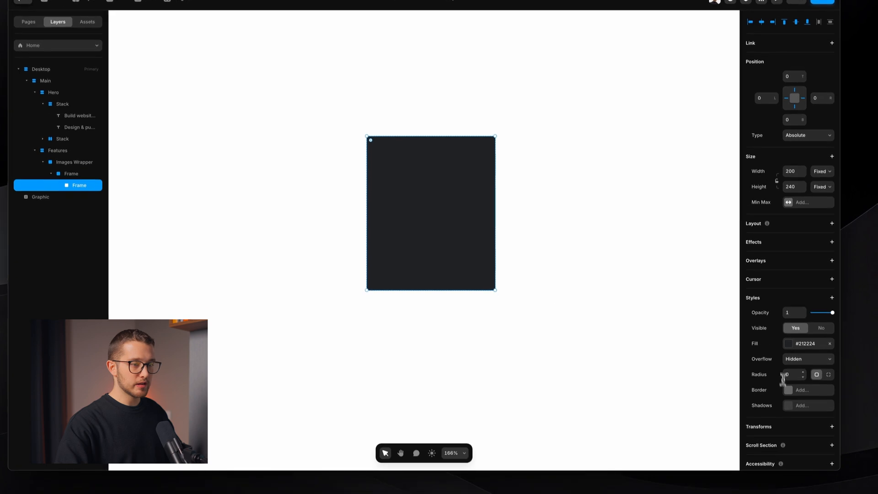
Set the inner frame's corner radius to 8 and rename it as Image
click(794, 392)
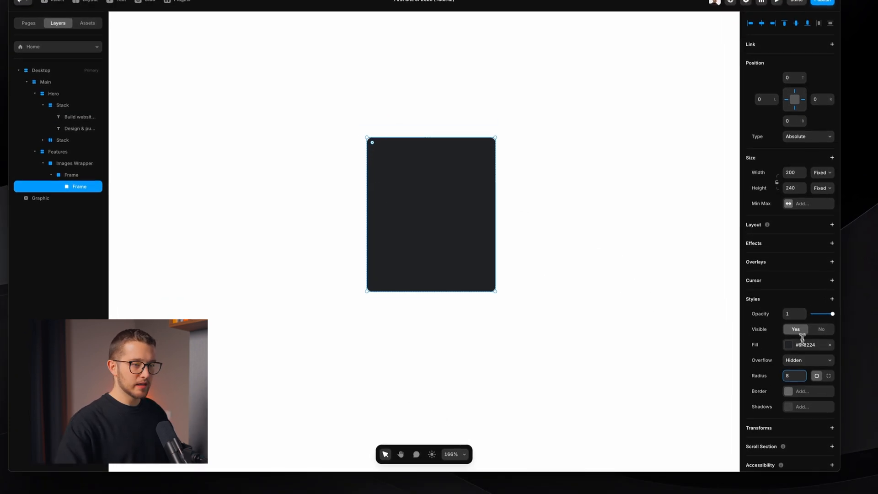
double_click(108, 196)
text(Image)
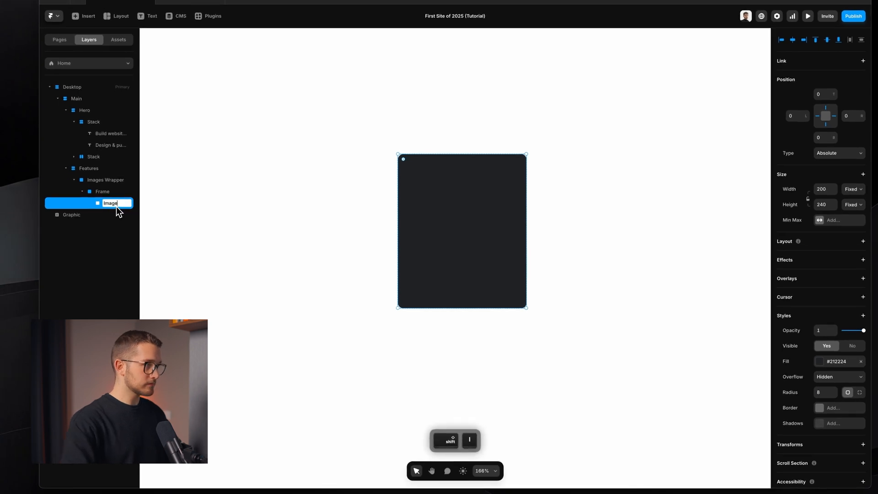
key(Return)
Rename the parent frame of Image as Image Component
click(104, 197)
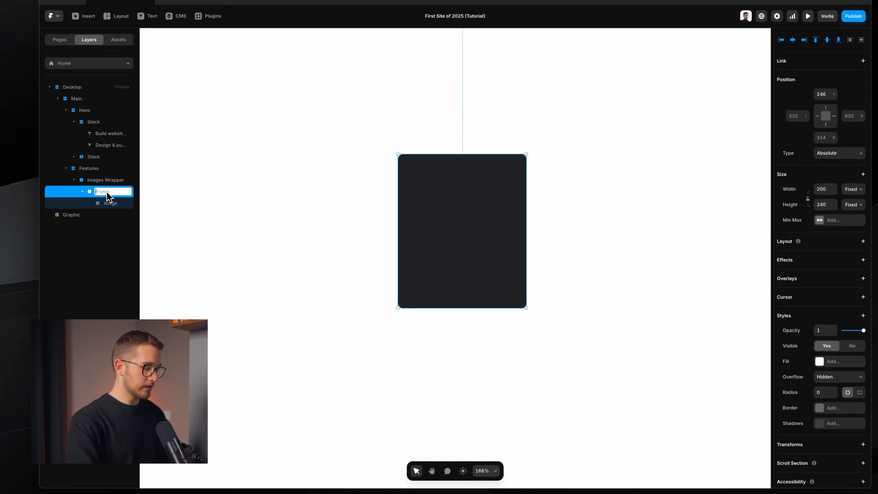
key(BackSpace)
text(mage Component)
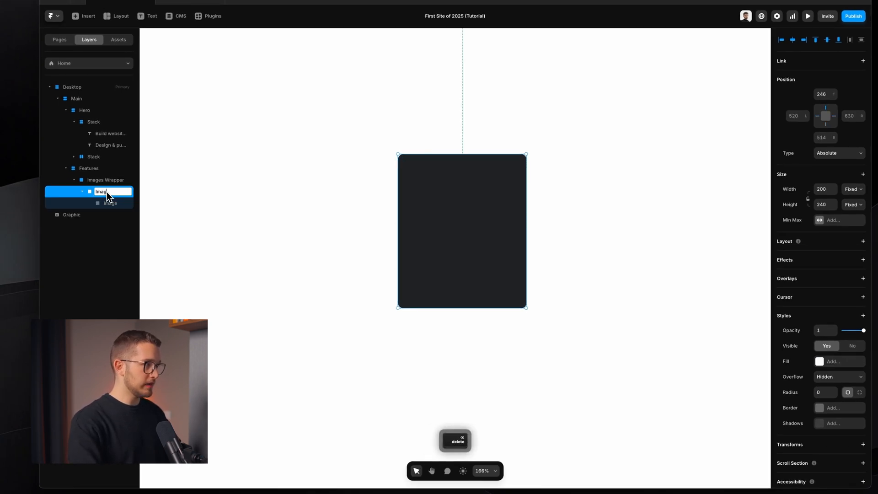
click(113, 202)
click(112, 195)
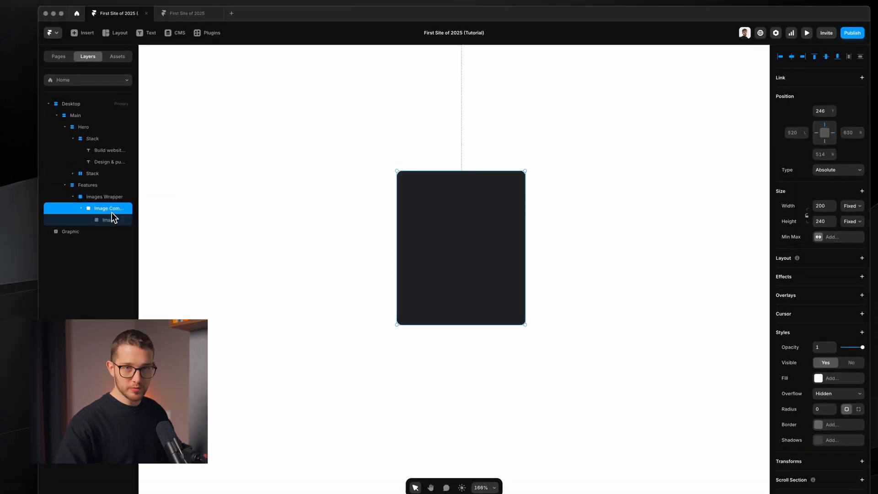
Change the Image frame's fill to an image fill using the photo 5.jpeg
click(412, 251)
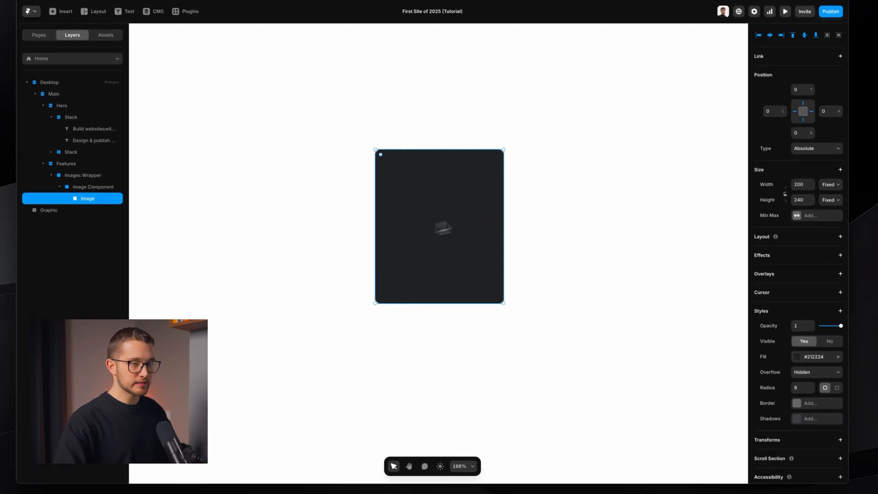
click(838, 379)
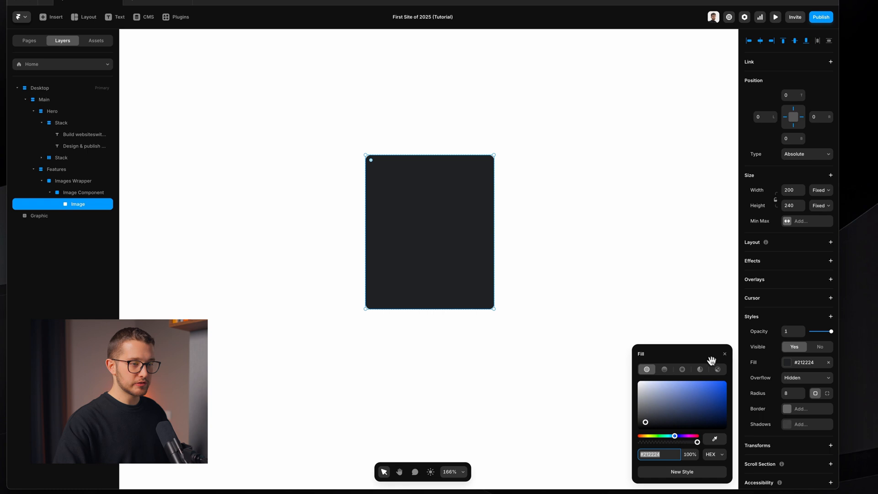
drag(711, 361, 700, 263)
click(711, 278)
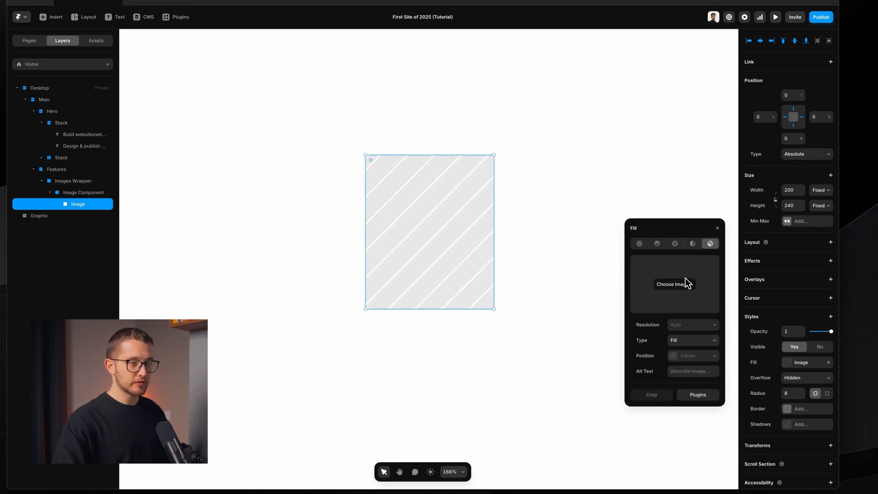
click(717, 228)
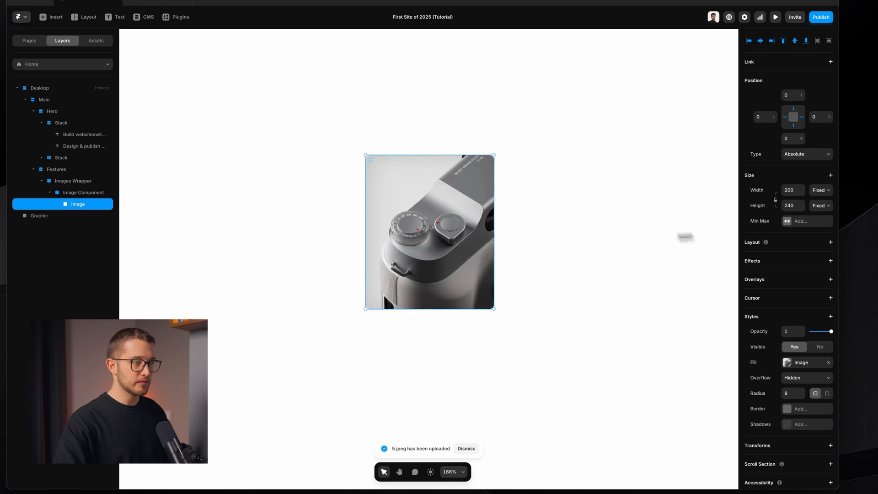
click(383, 293)
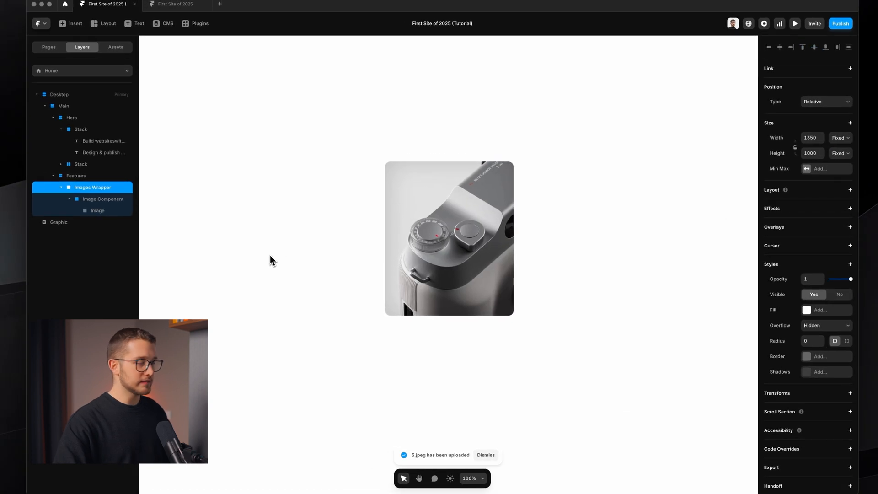
click(106, 204)
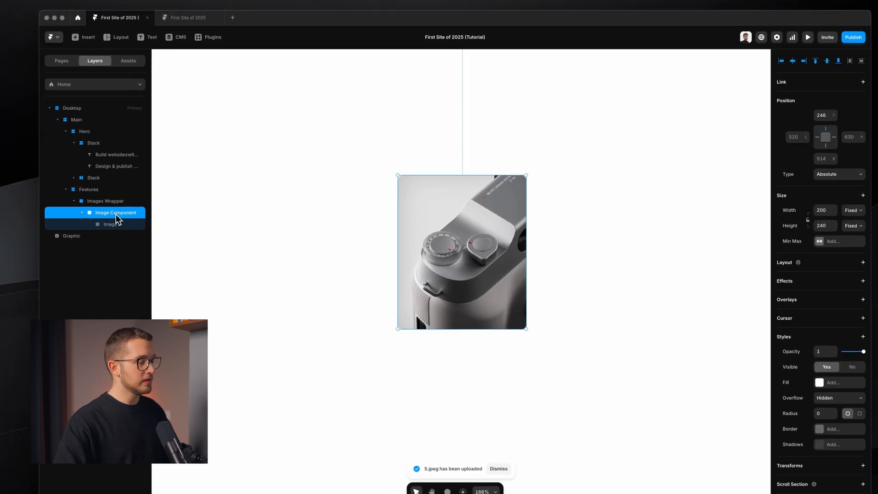
click(200, 213)
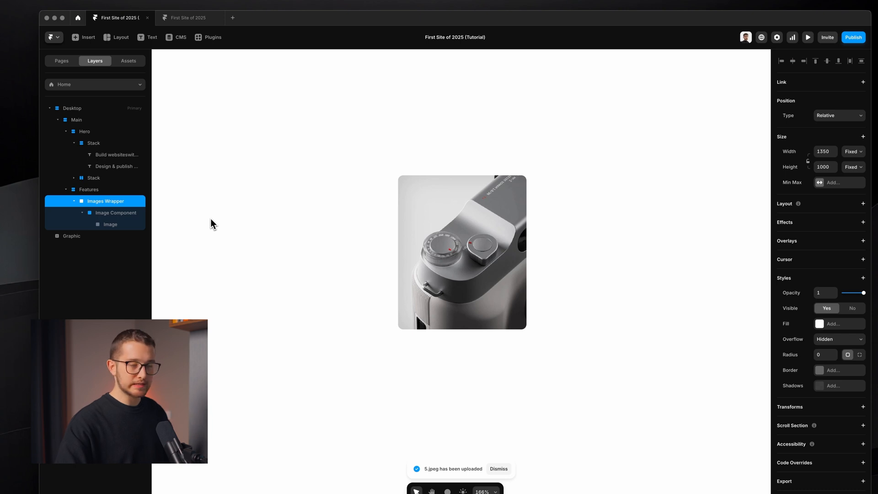
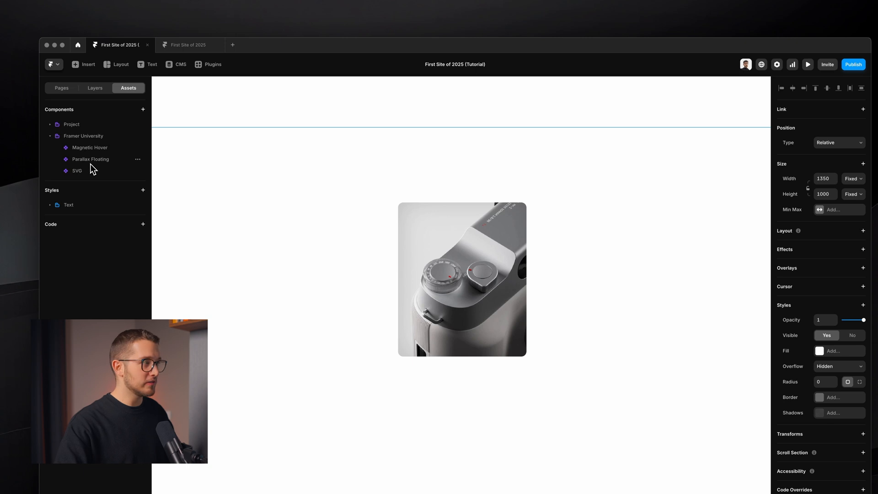
Add the Framer University Parallax Floating component and place it directly inside Image Component, alongside Image
drag(263, 205, 478, 286)
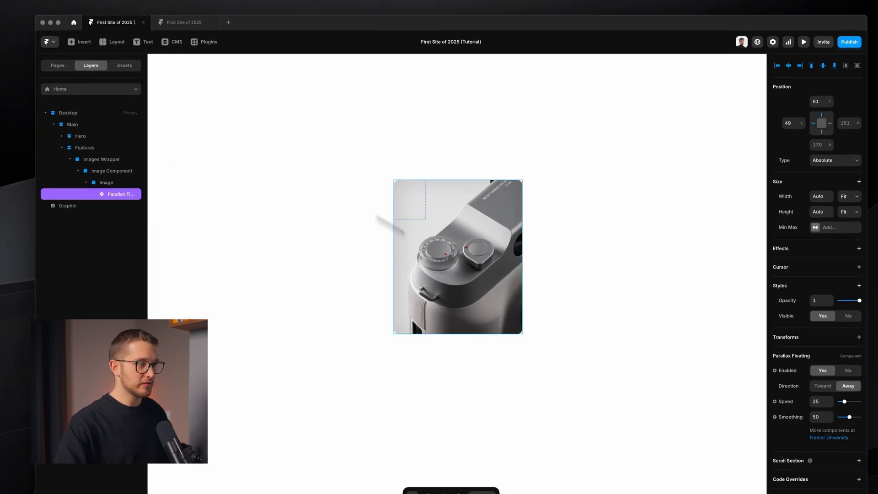
key(super+x)
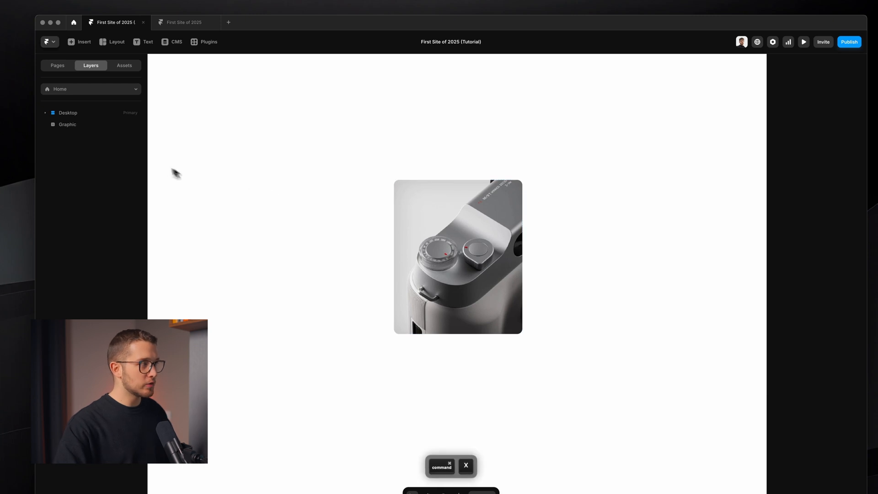
click(69, 113)
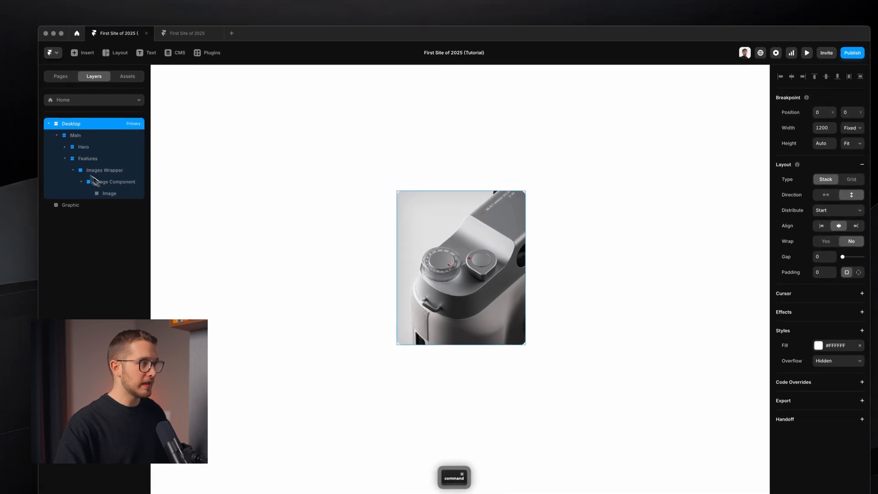
click(111, 189)
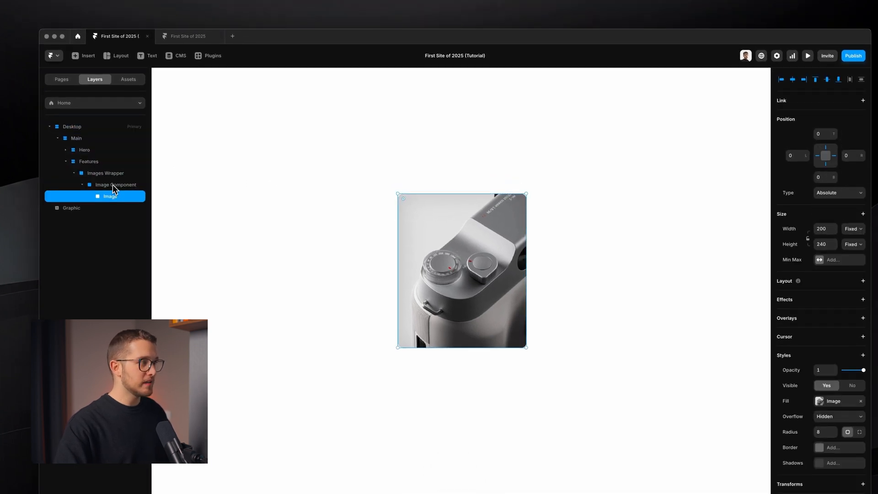
click(109, 181)
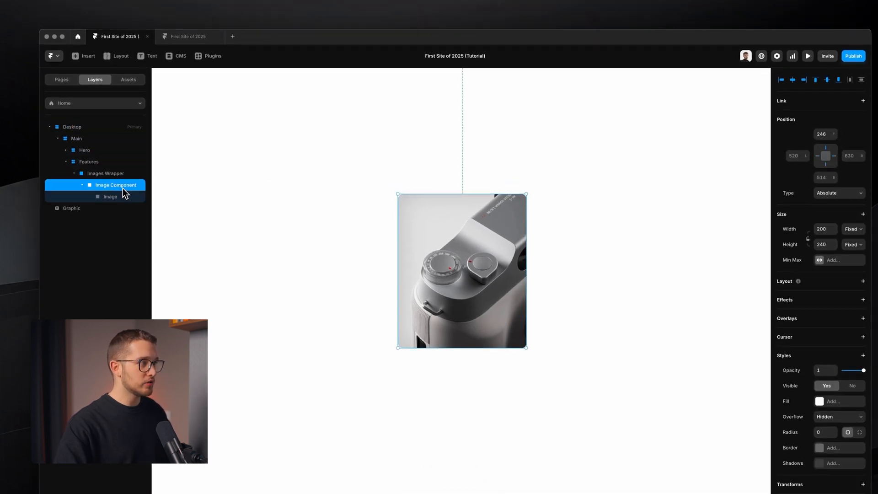
key(super+v)
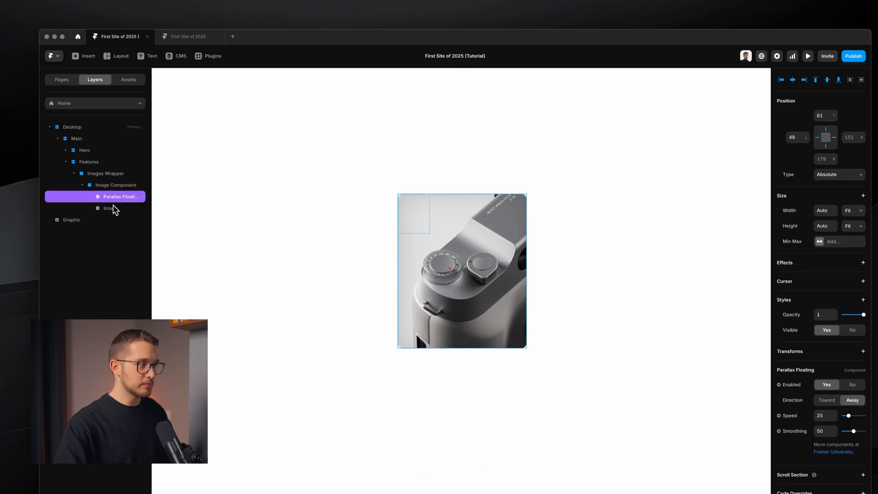
Set Parallax Floating's speed to 40 with direction Away, and change its smoothing
click(114, 210)
click(122, 202)
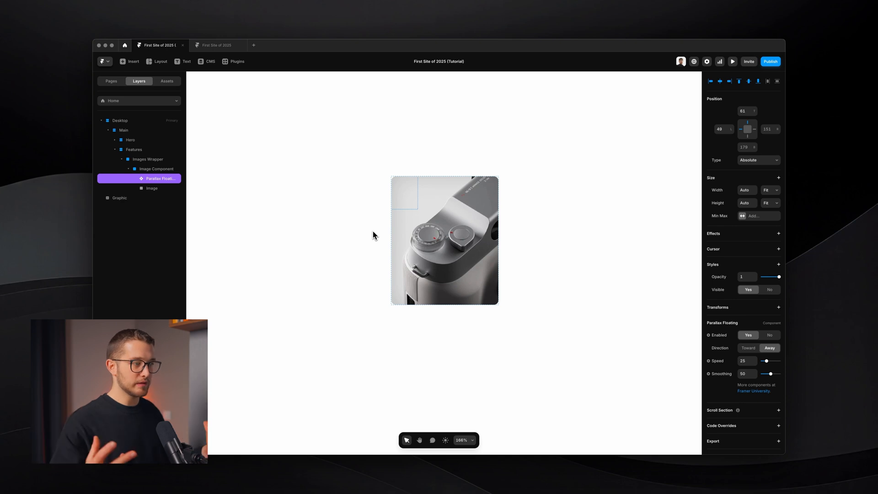
scroll(723, 348, down, 1)
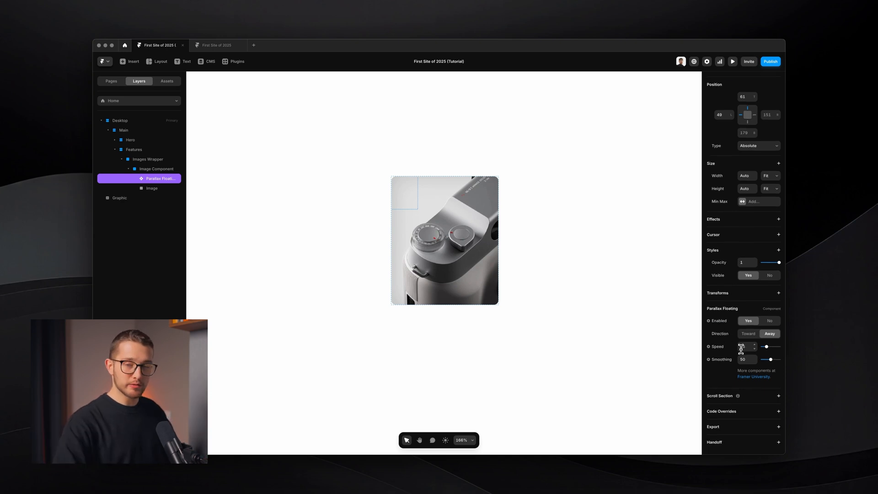
click(743, 349)
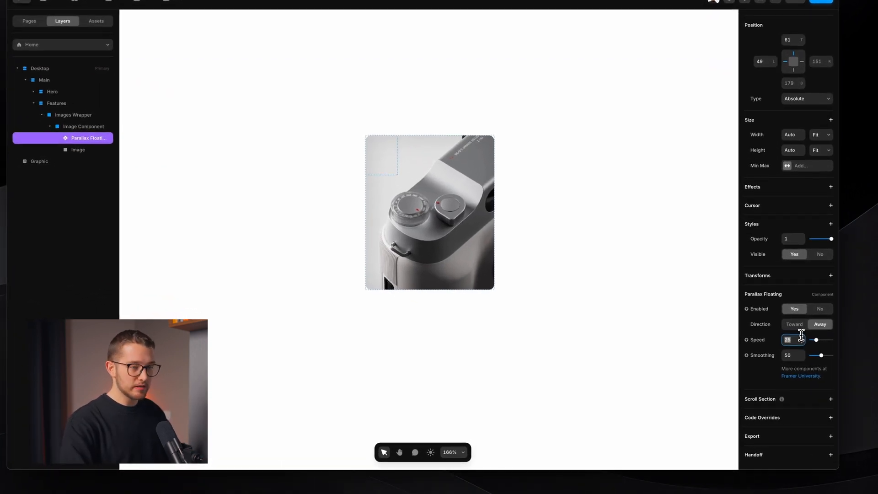
text(40)
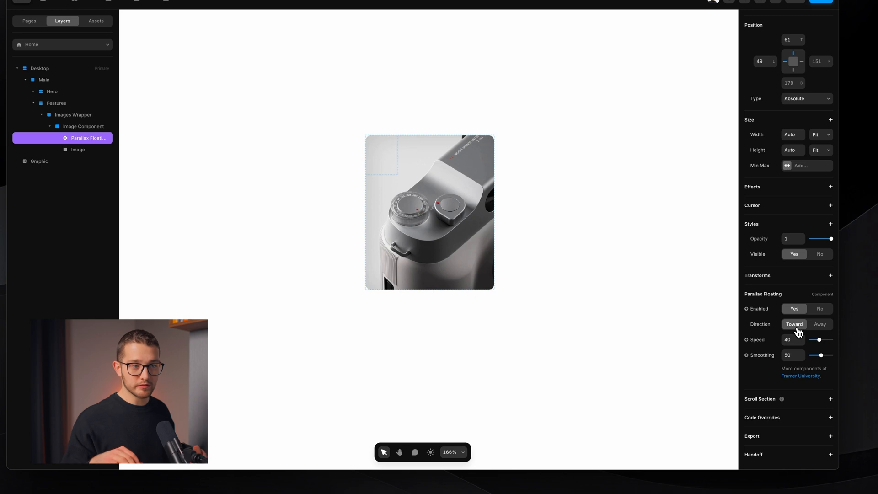
click(821, 324)
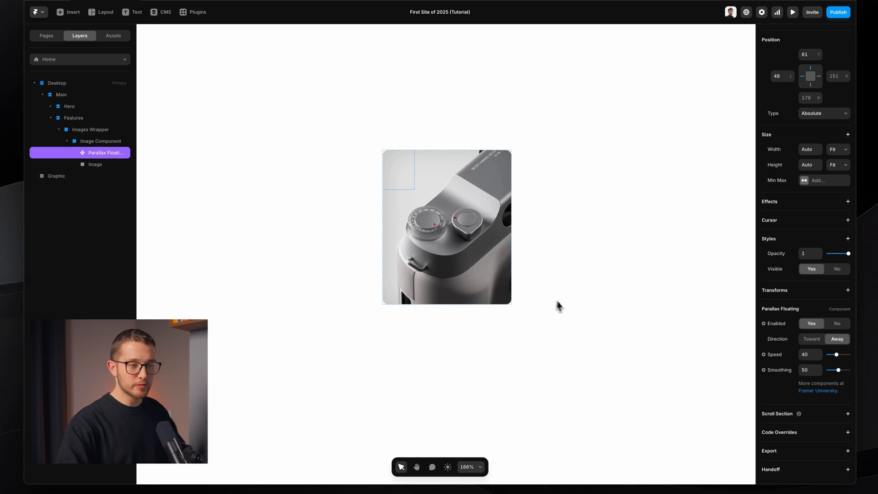
click(808, 370)
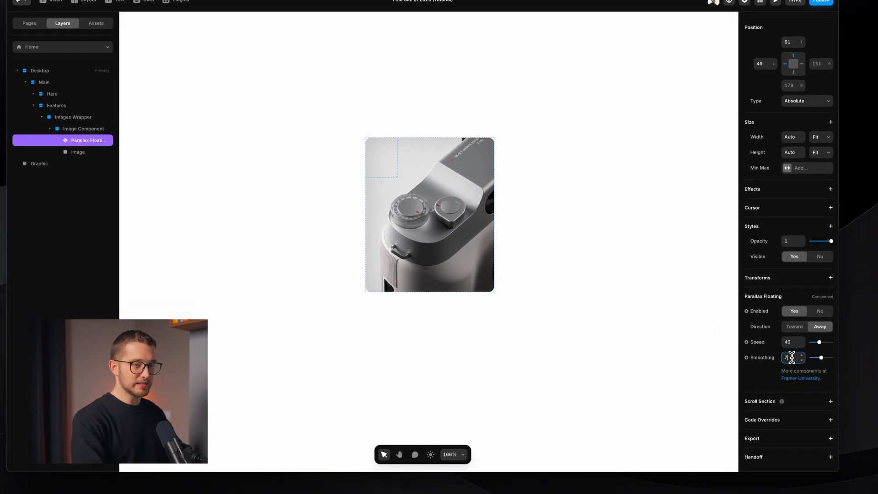
click(609, 281)
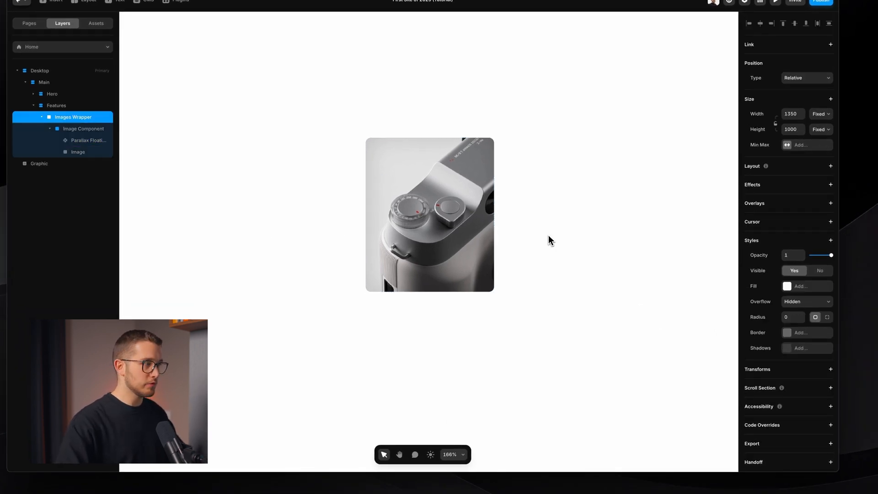
Preview the page to check the image's floating movement
key(super+p)
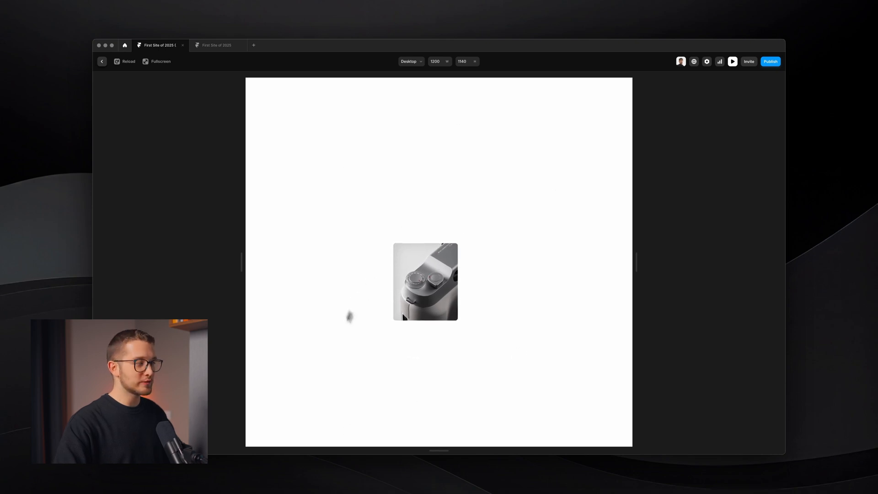
key(Escape)
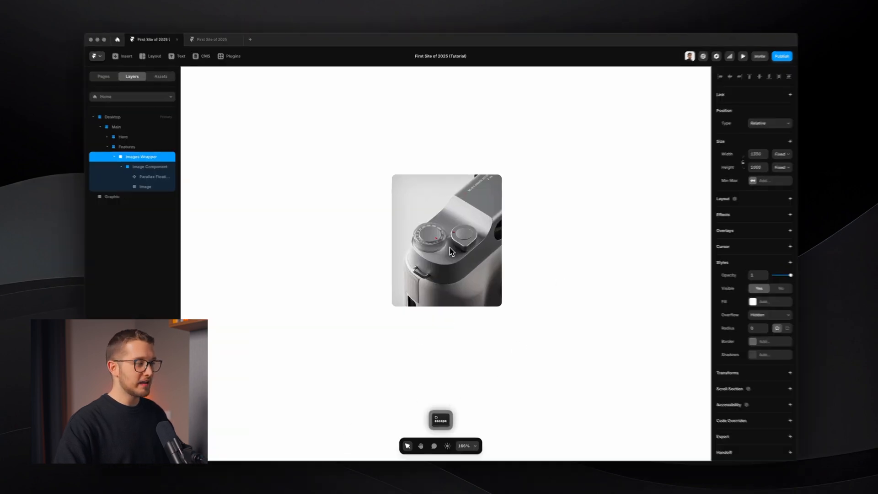
Duplicate Image Component twice inside Images Wrapper, placing one copy on each side of the original
super+click(409, 288)
click(166, 159)
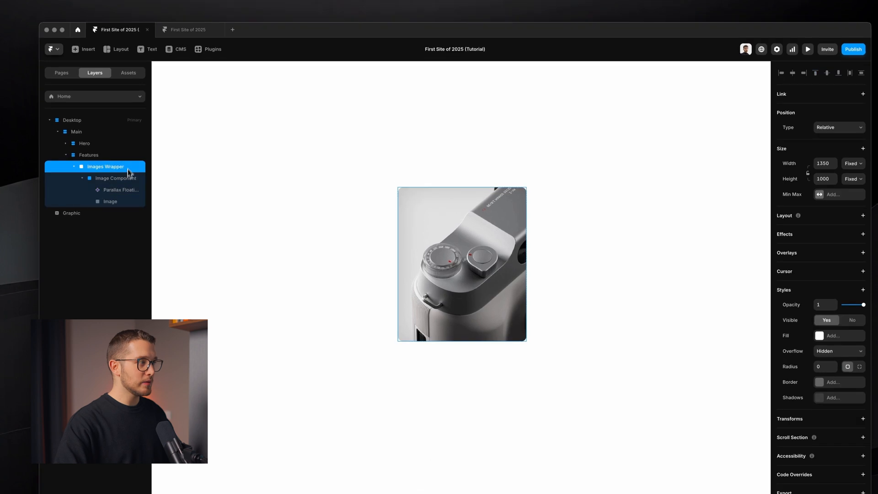
click(130, 178)
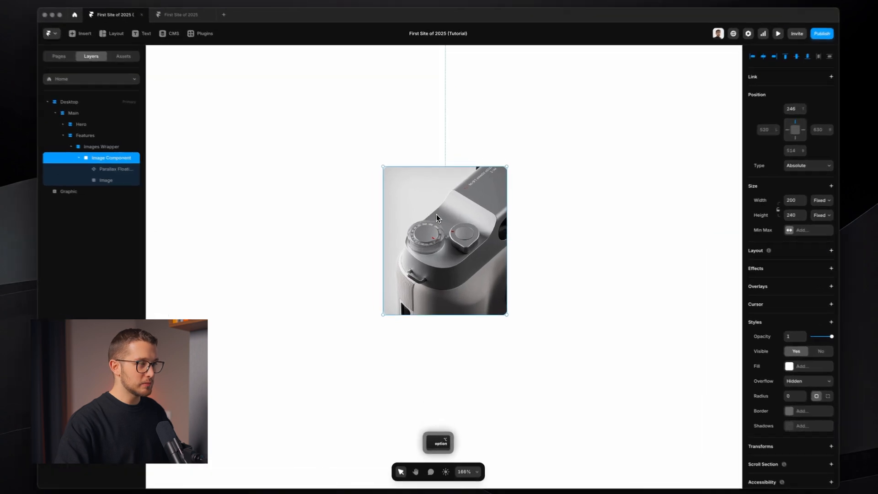
drag(437, 210, 606, 265)
scroll(605, 265, down, 3)
scroll(605, 265, down, 1)
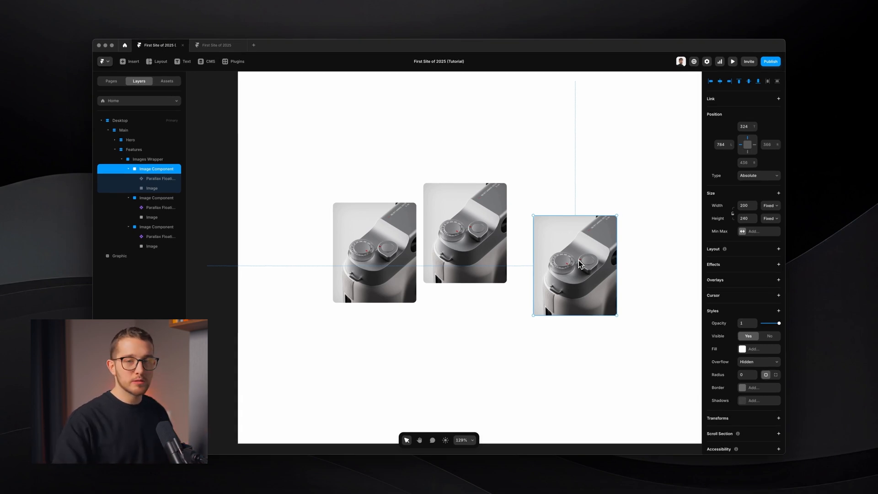
Increase the corner radius of the Image frames in all three Image Components together
super+click(578, 261)
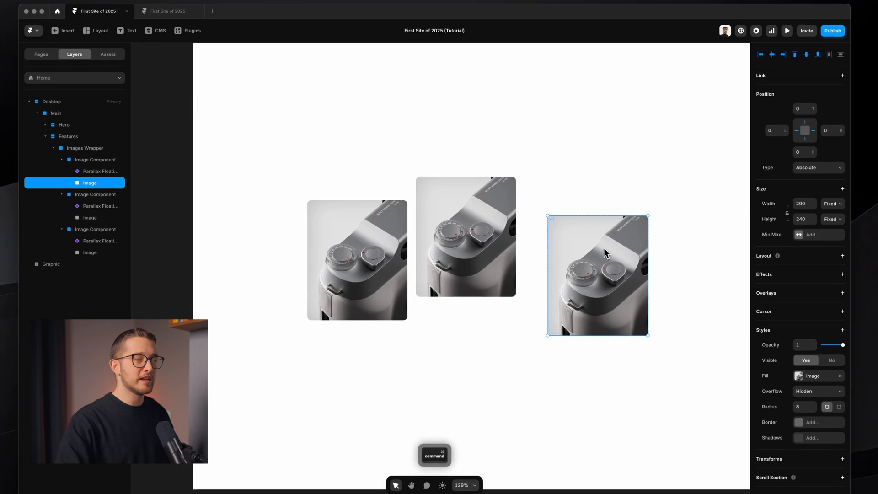
shift+super+click(491, 225)
shift+super+click(379, 233)
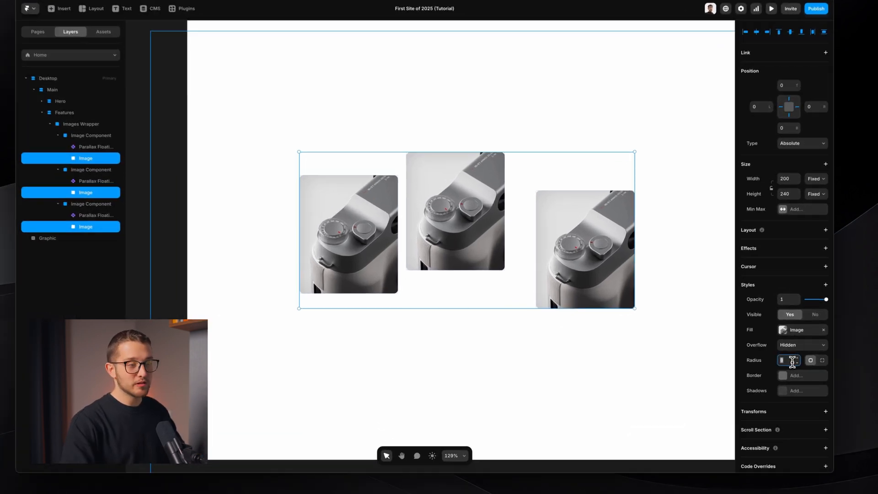
click(751, 360)
key(shift+Up)
key(shift+Up)
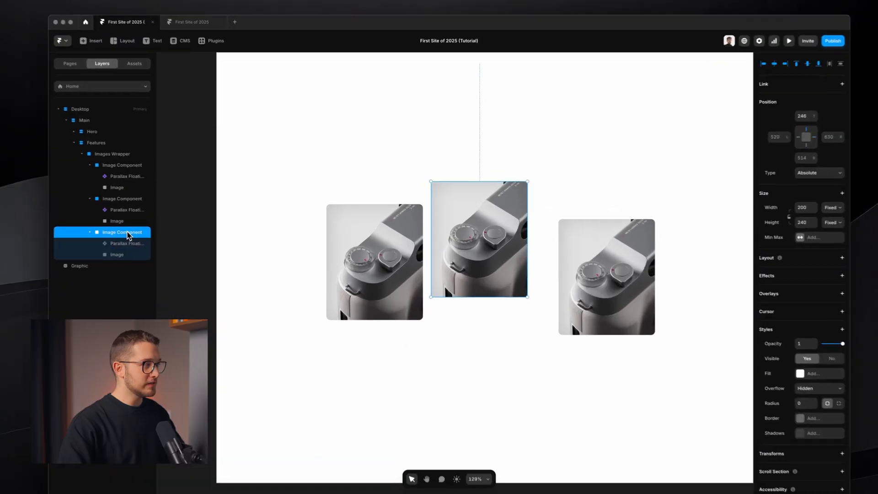
Delete the original Image Component and its left-hand copy, keeping only the right-hand copy
shift+click(117, 202)
key(Delete)
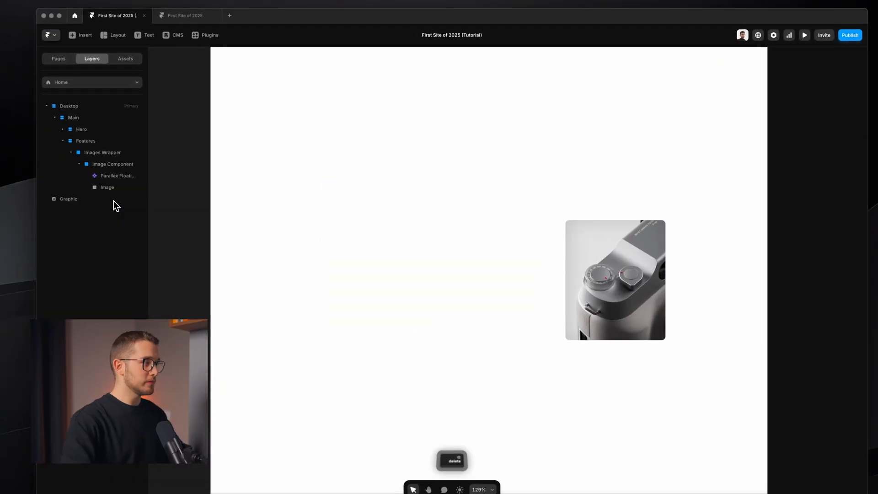
Turn the Image Component layer in the Images Wrapper into a reusable component named Image Component
click(122, 167)
right_click(122, 167)
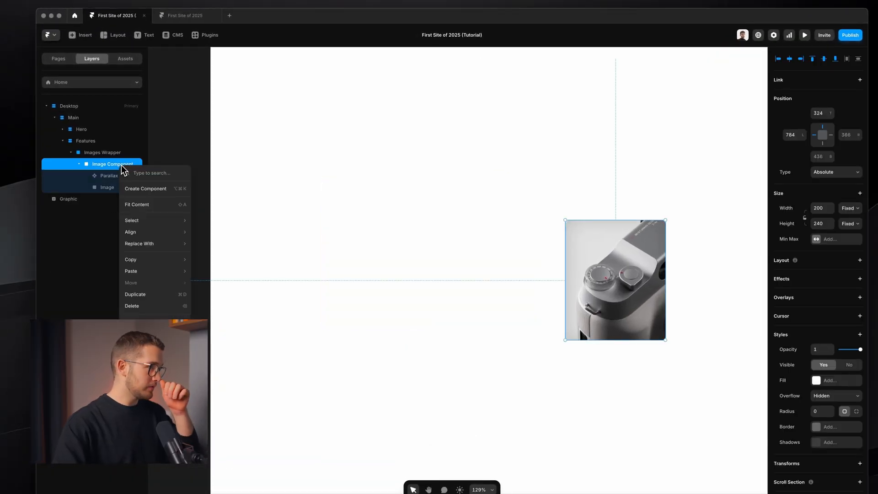
click(146, 190)
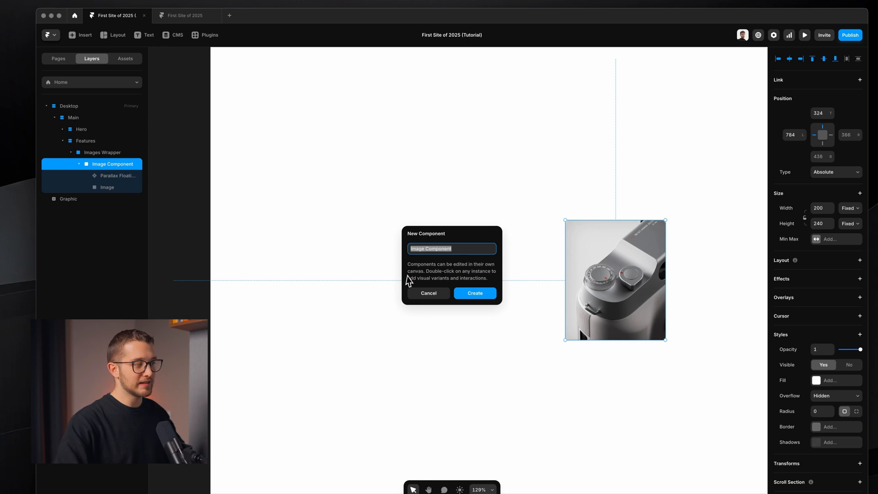
click(475, 293)
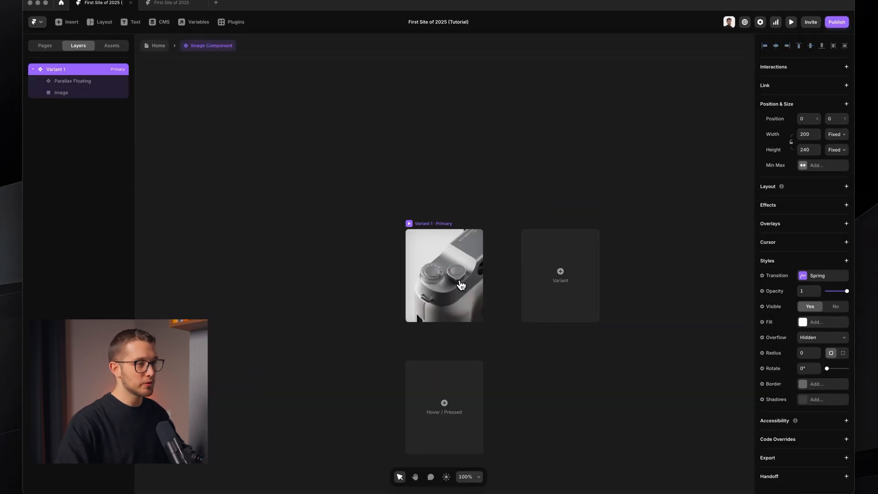
Rename the component's primary variant as Deafult
scroll(431, 224, up, 4)
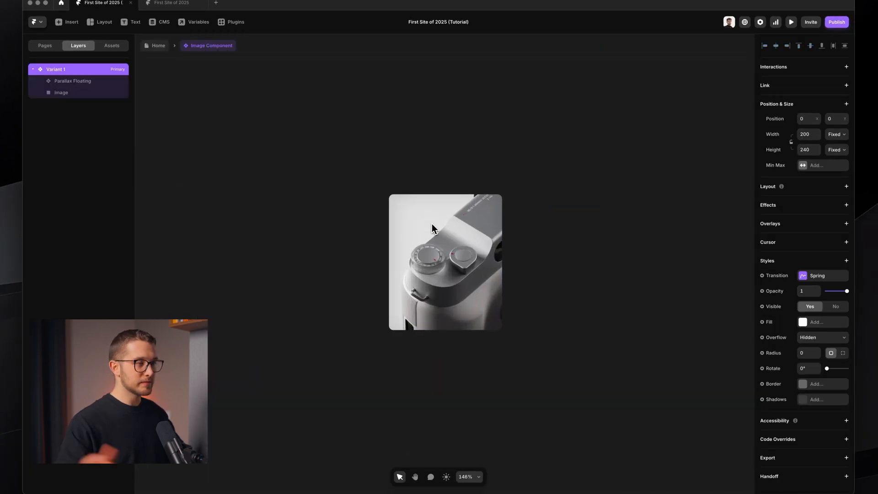
scroll(431, 224, down, 1)
key(super+r)
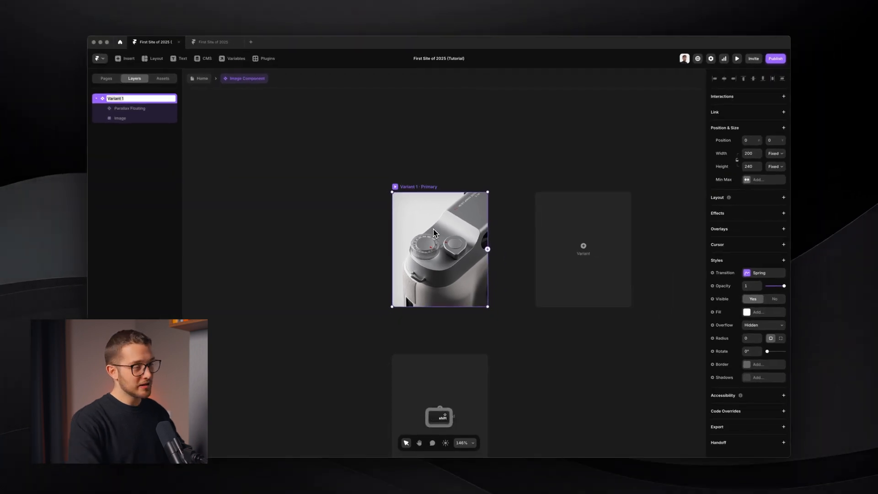
text(Deafult)
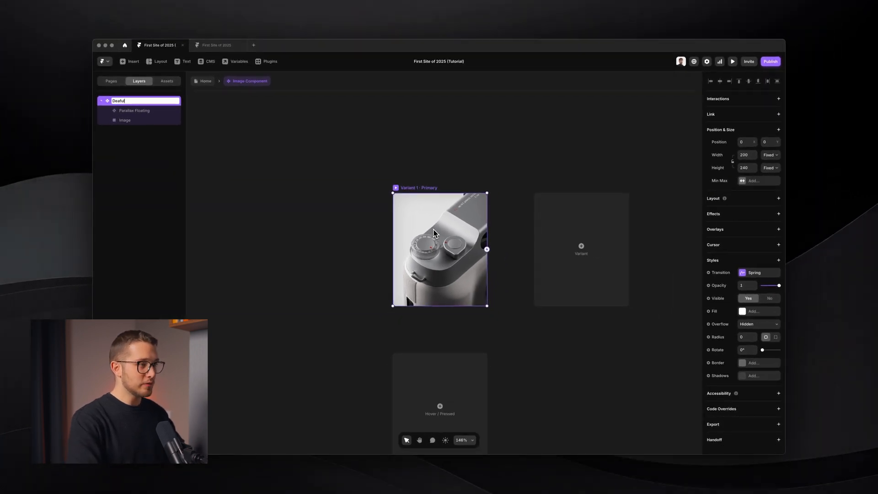
Add a hover variant below the primary variant of the image component
scroll(457, 232, down, 4)
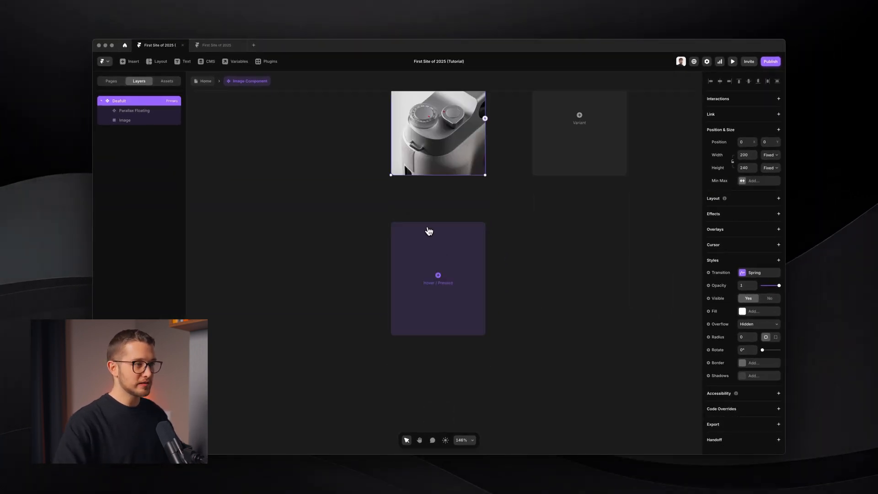
click(430, 263)
click(449, 280)
Add a scale transform of 0.95 to the image layer inside the hover variant
super+click(451, 286)
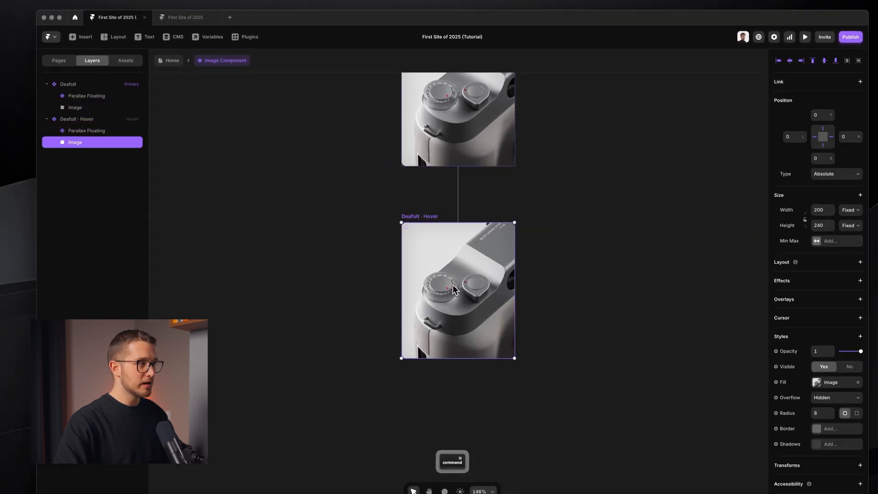
scroll(796, 420, down, 2)
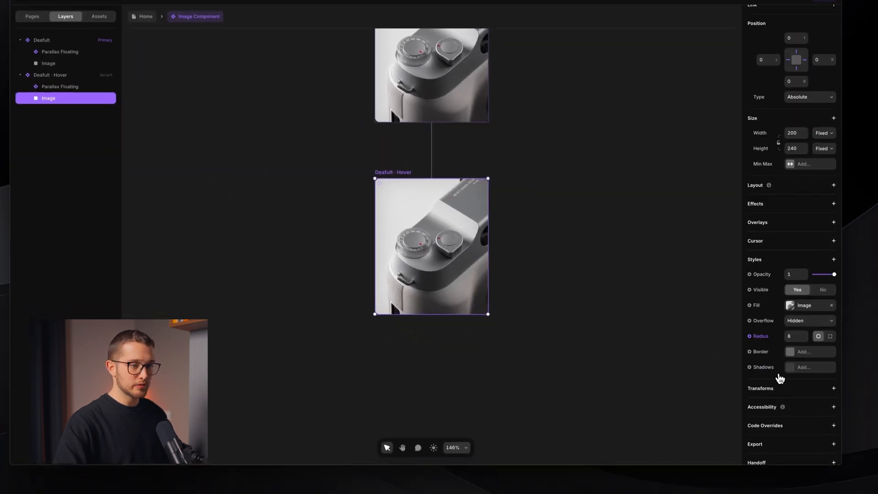
click(814, 417)
click(772, 291)
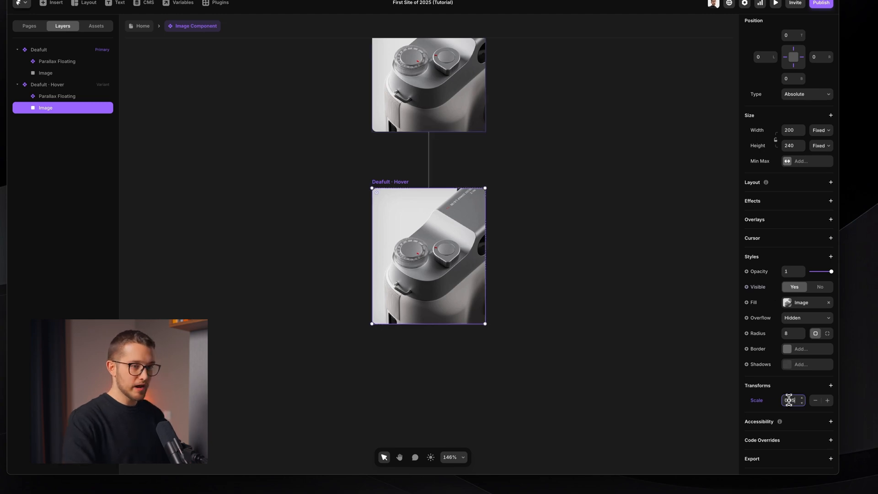
key(Return)
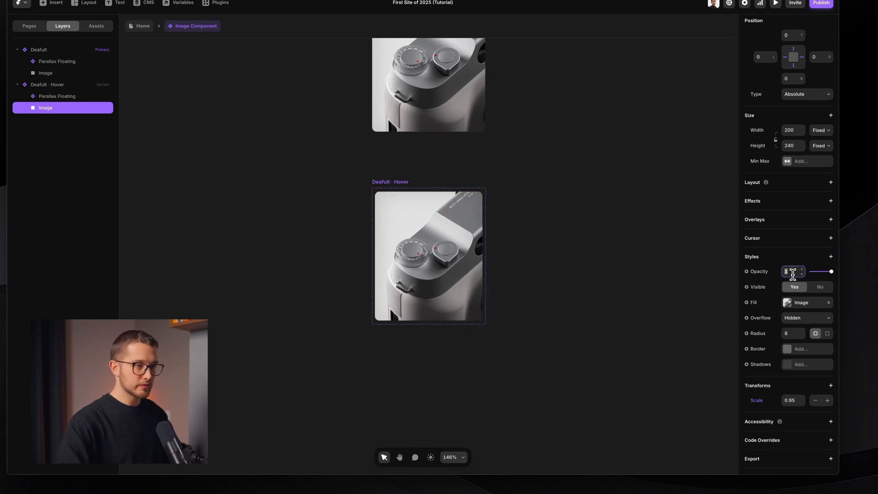
Set the hover variant image's opacity to 0.8 and preview the component's hover effect
click(793, 274)
text(0.)
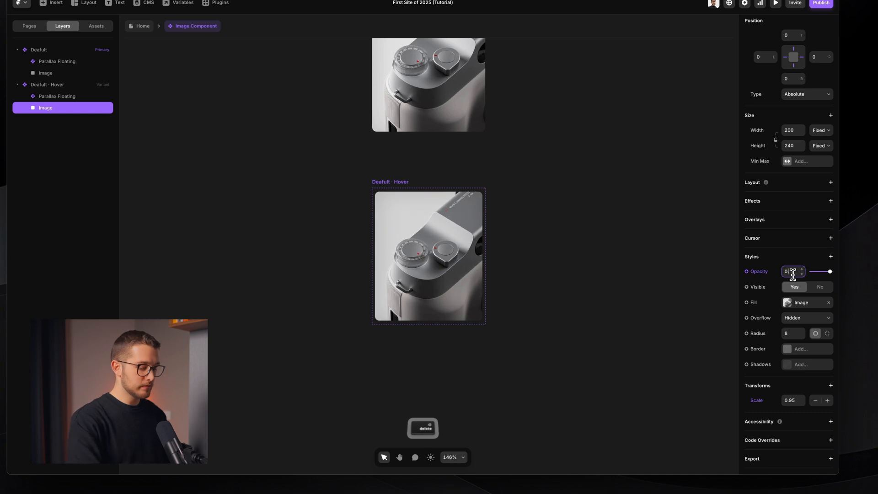
text(8)
key(Return)
click(608, 262)
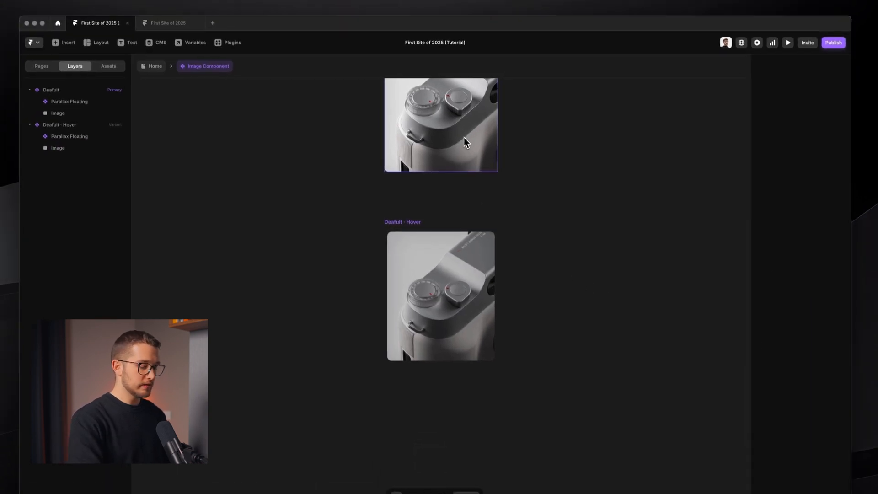
key(super+p)
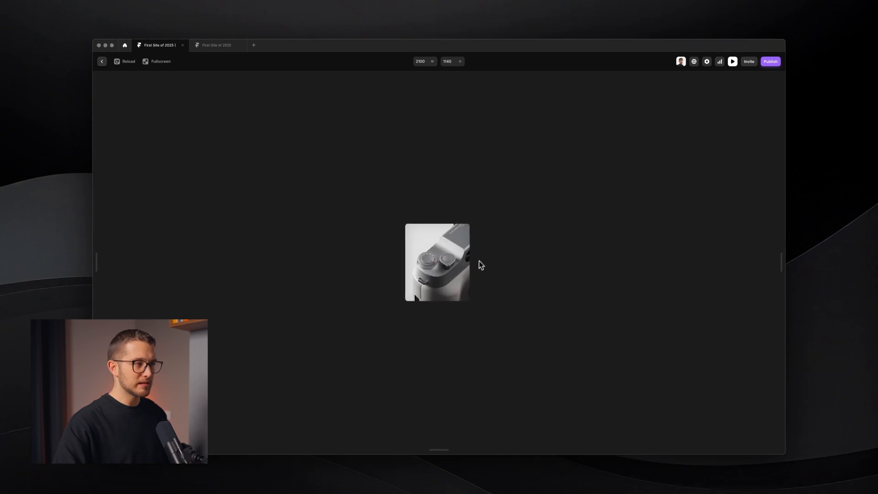
key(Escape)
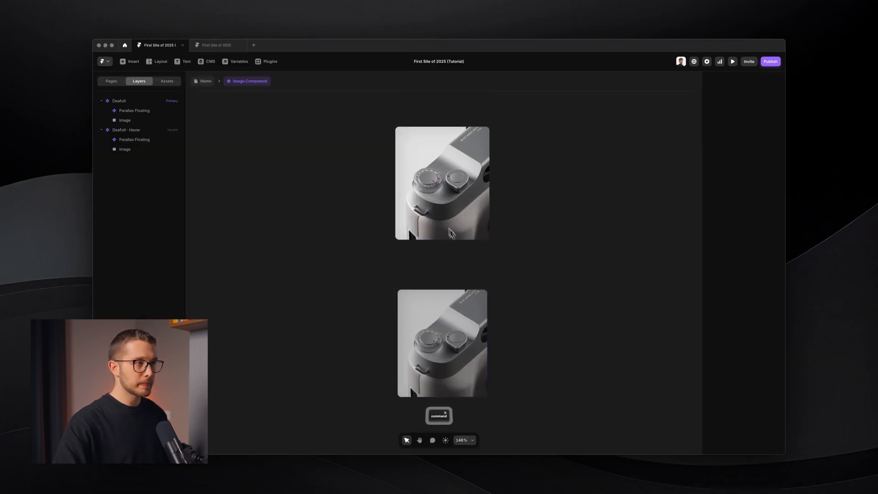
Add a pointer cursor to the primary variant and preview it over the image
click(409, 124)
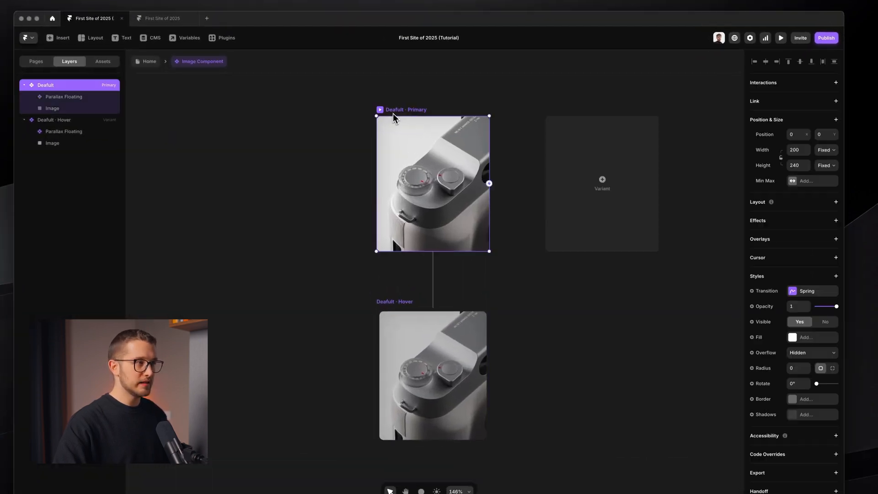
scroll(394, 113, up, 1)
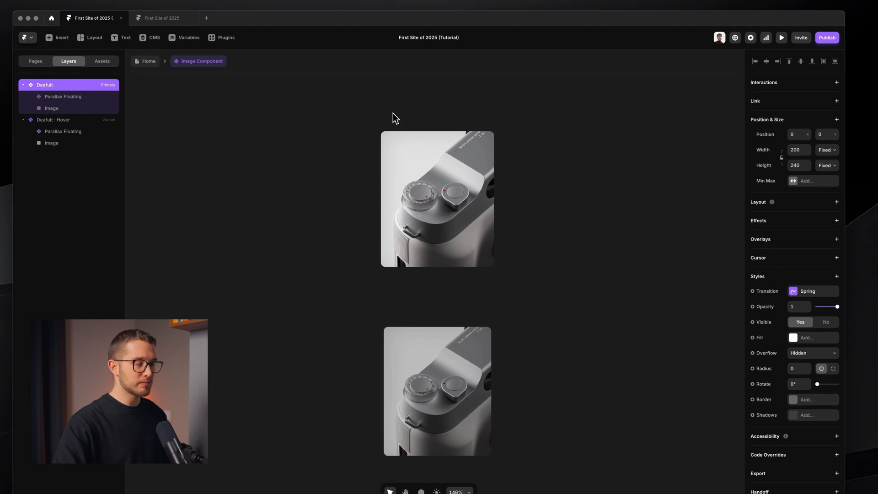
click(796, 258)
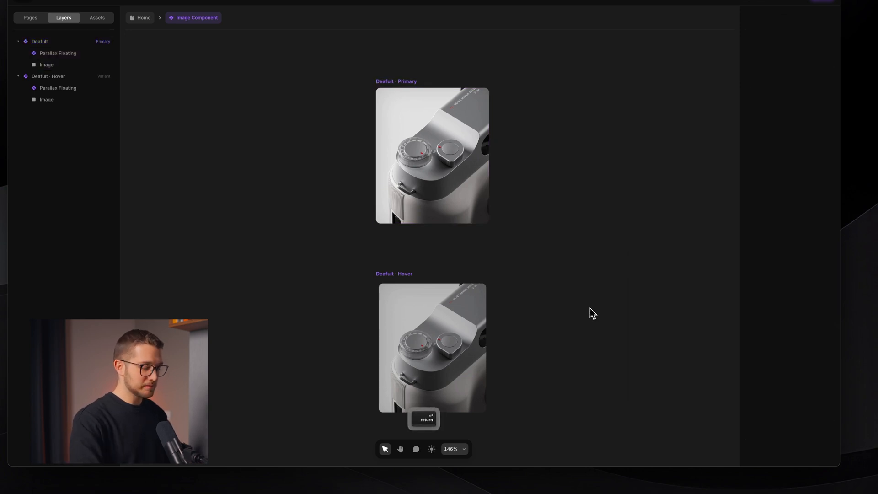
key(super+p)
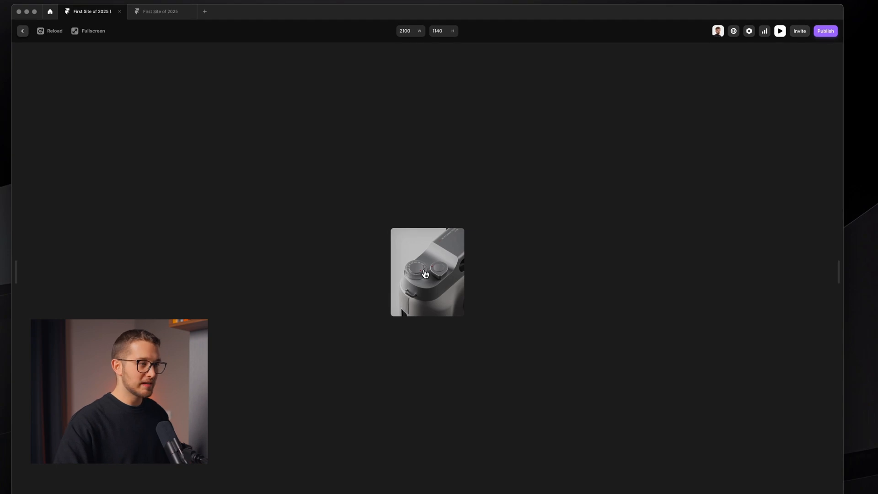
key(Escape)
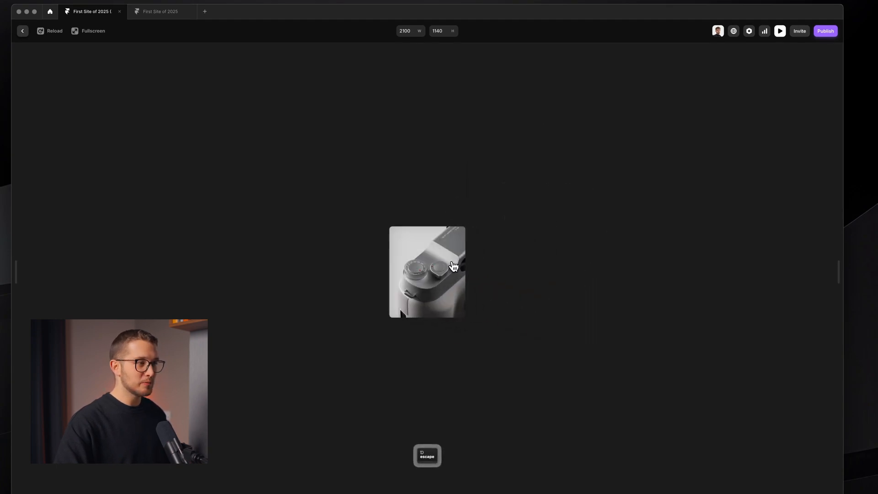
Add the Draggable style to the primary variant's image, set it to No, and preview the component
super+click(430, 218)
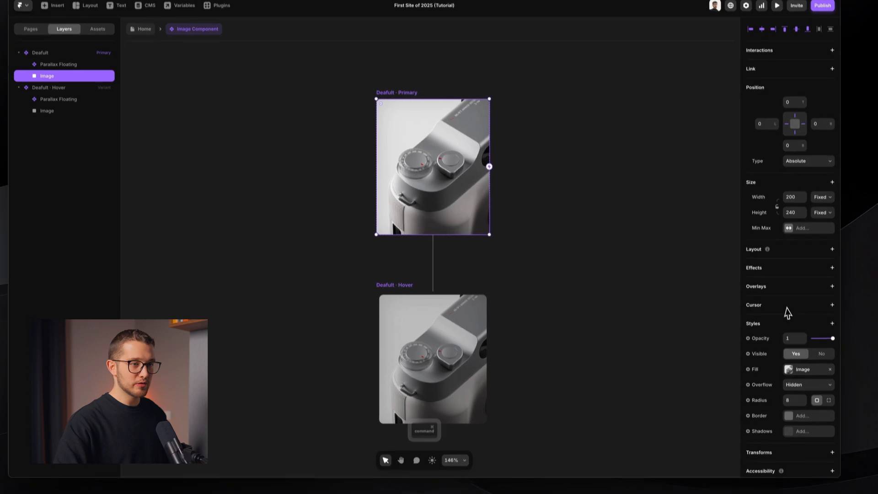
scroll(787, 311, down, 3)
click(806, 259)
mouse_move(781, 306)
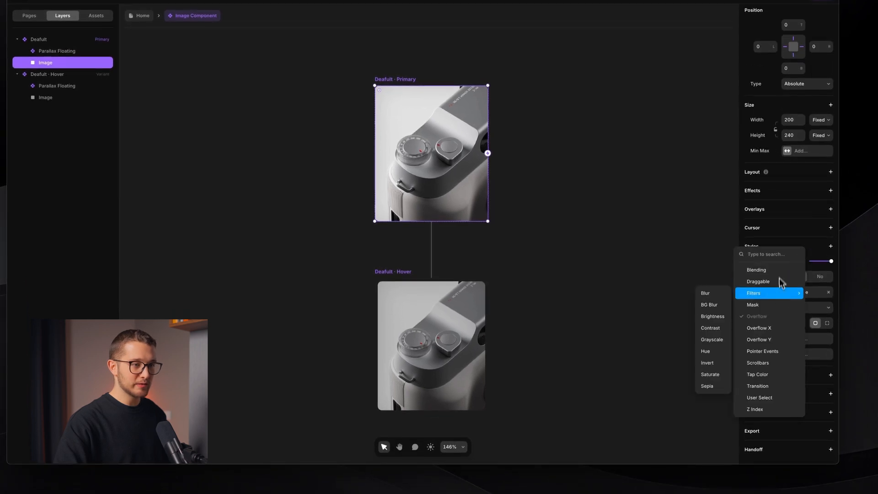
click(777, 282)
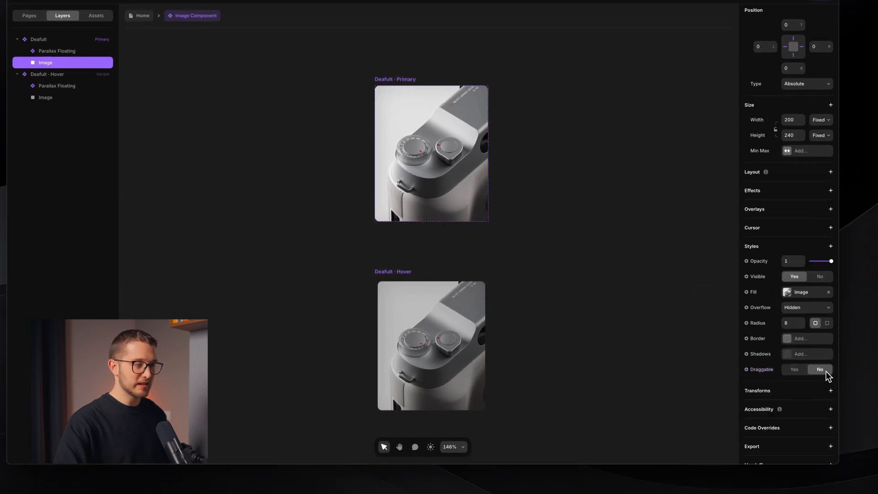
click(572, 331)
key(super+p)
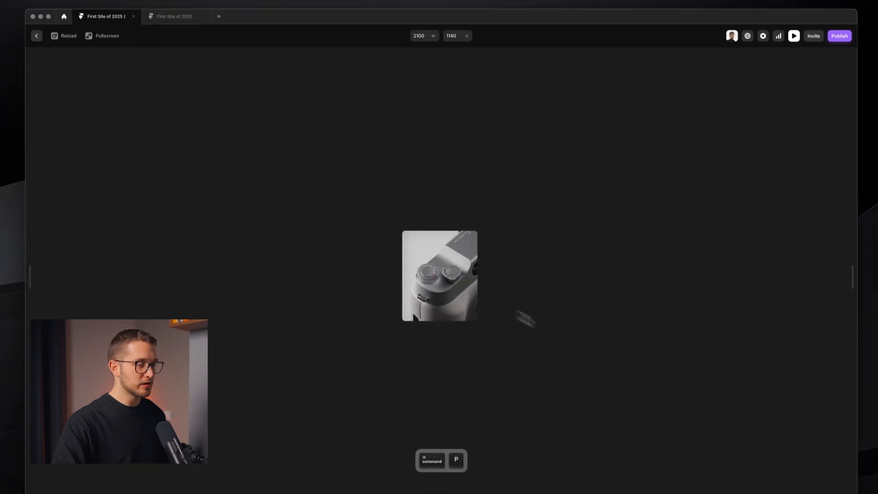
key(Escape)
Return to the Home page and duplicate the image component instance, placing the copy up and to the left of the original
click(440, 221)
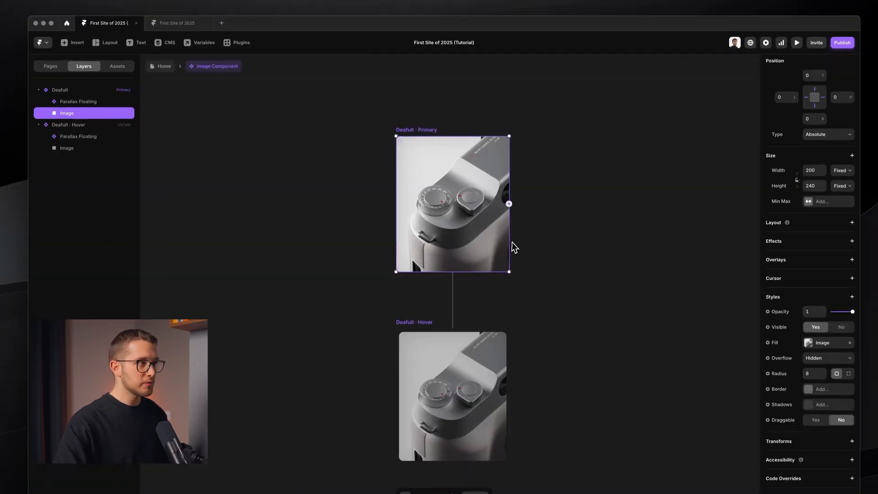
click(161, 67)
drag(607, 281, 452, 225)
click(587, 268)
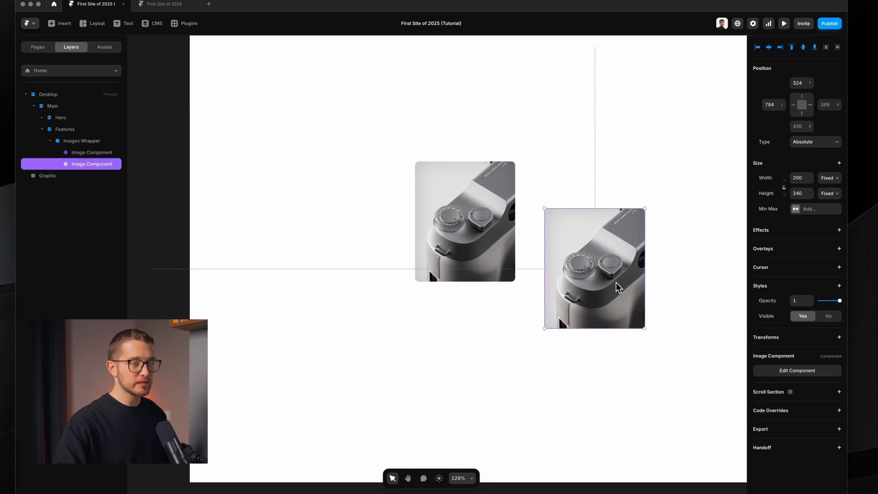
Reopen the image component and create an image variable for the fill of the primary variant's image
click(488, 229)
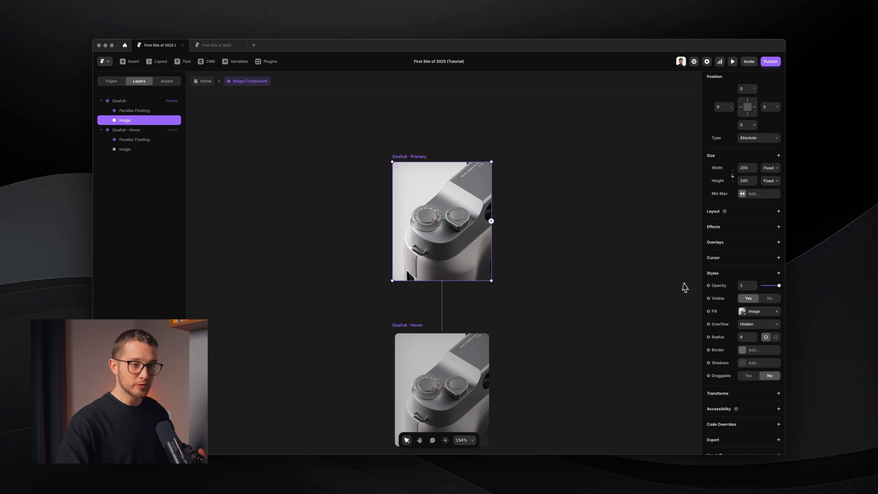
click(713, 312)
mouse_move(724, 326)
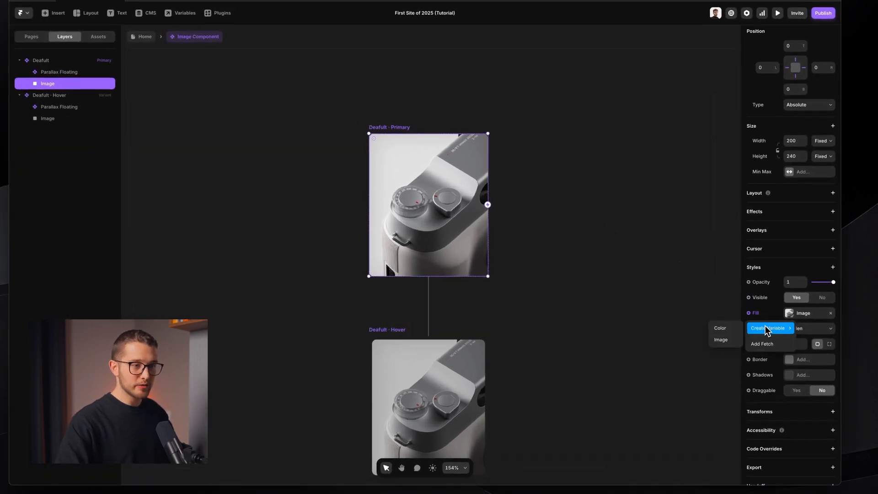
click(723, 341)
click(582, 172)
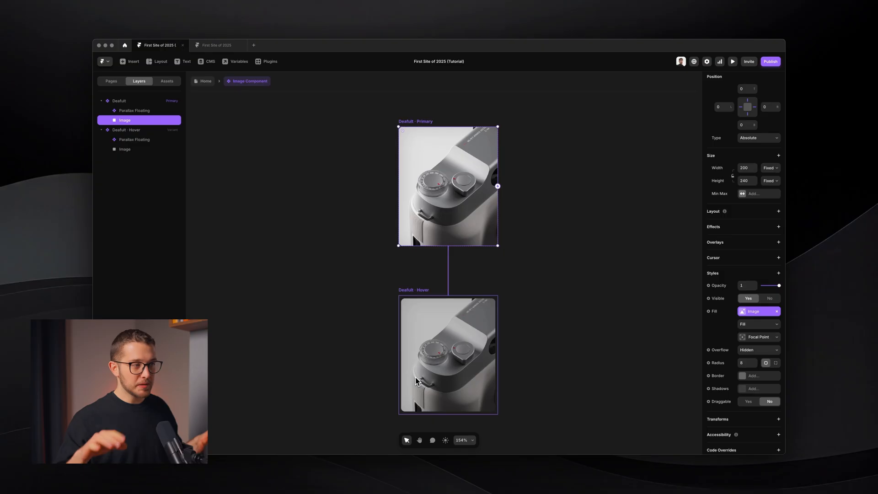
Switch to the finished website in the browser and compare the sizes of the floating hero images using a screenshot selection
key(super+Tab)
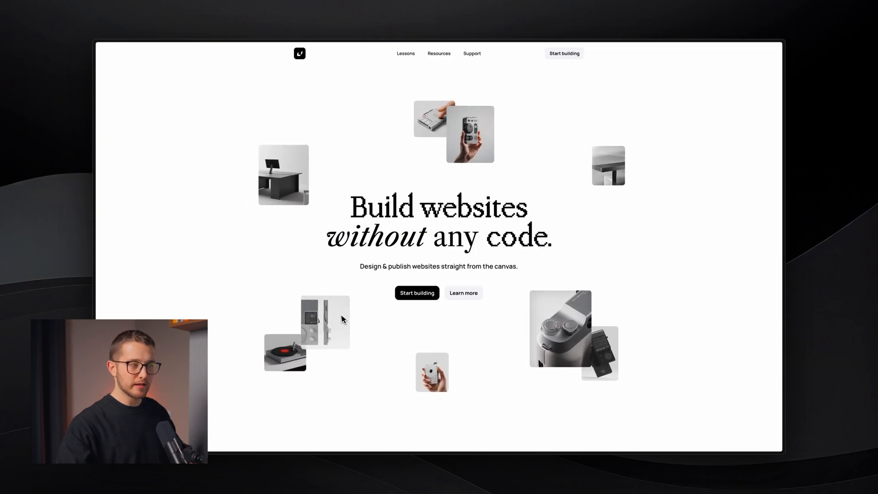
key(super+shift+4)
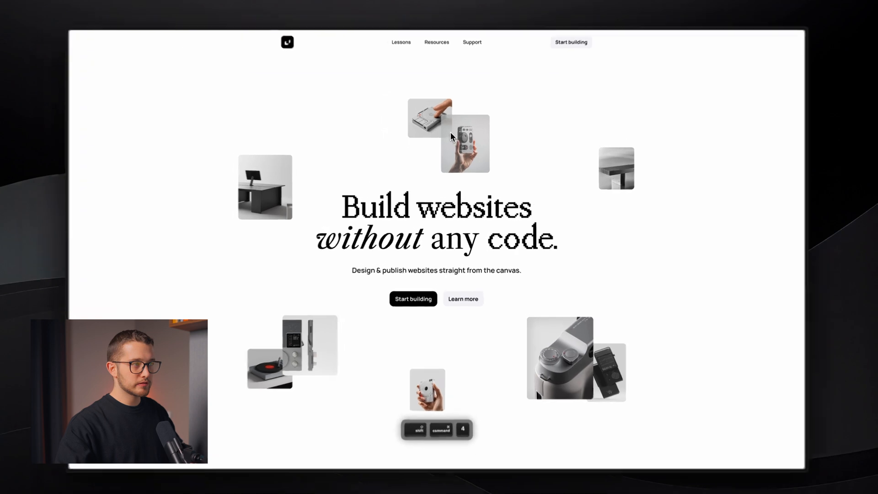
drag(442, 119, 277, 233)
key(space)
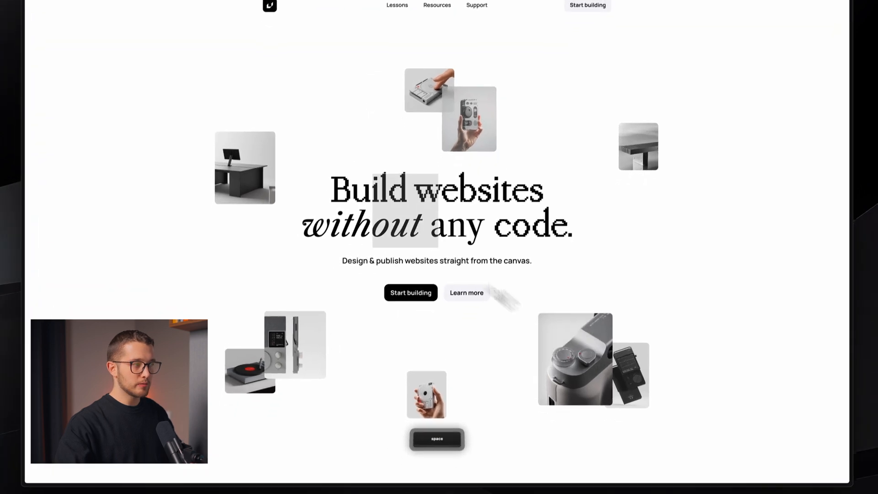
key(Escape)
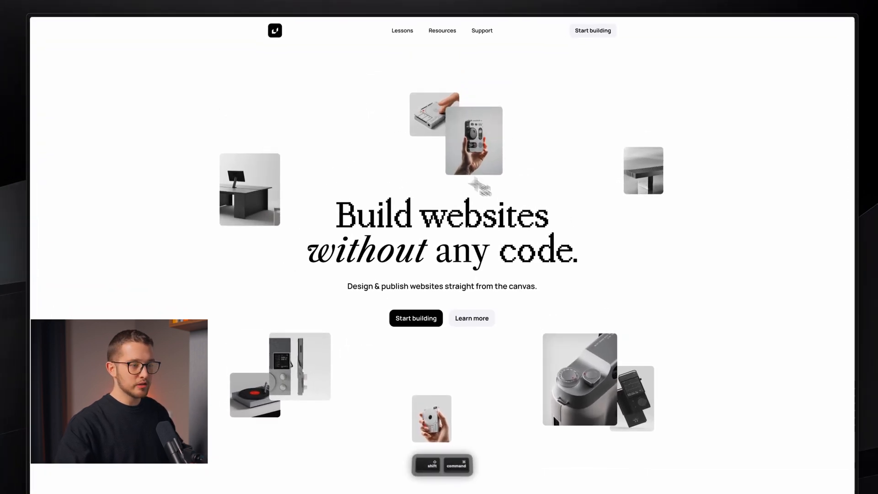
key(super+shift+4)
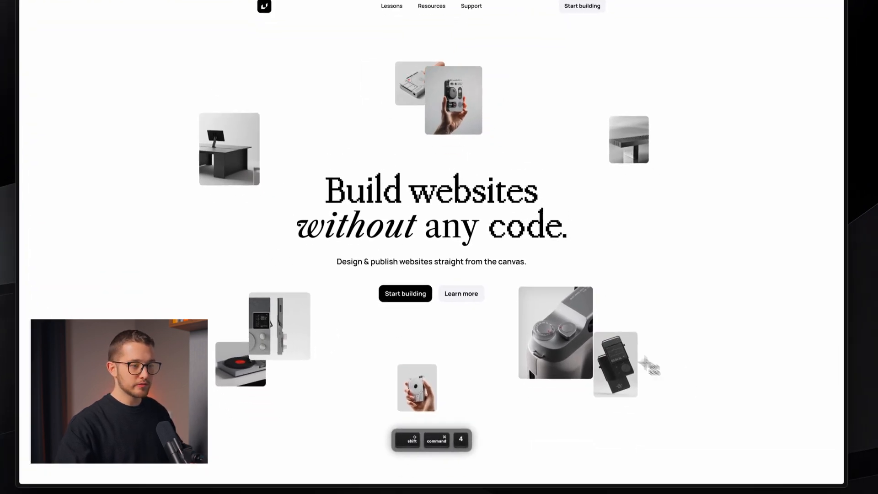
key(space)
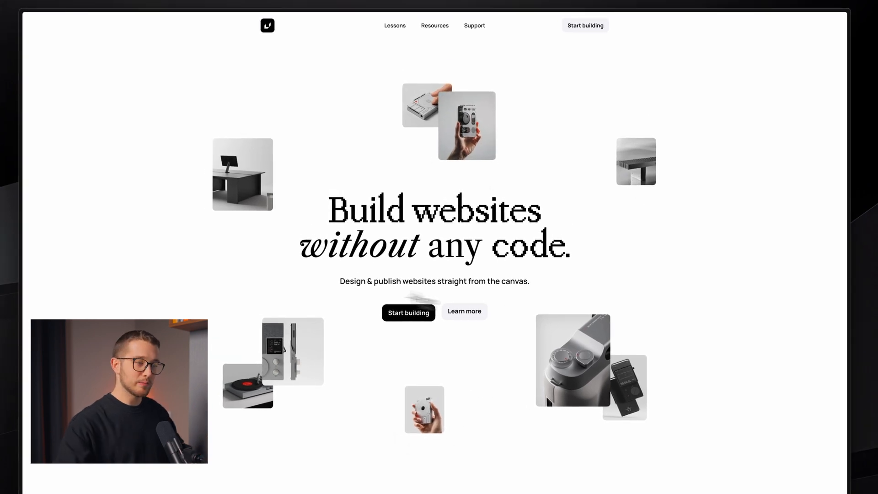
Switch back to Framer and create a Speed variable, default 40, for the Parallax Floating layer in the primary variant
key(super+Tab)
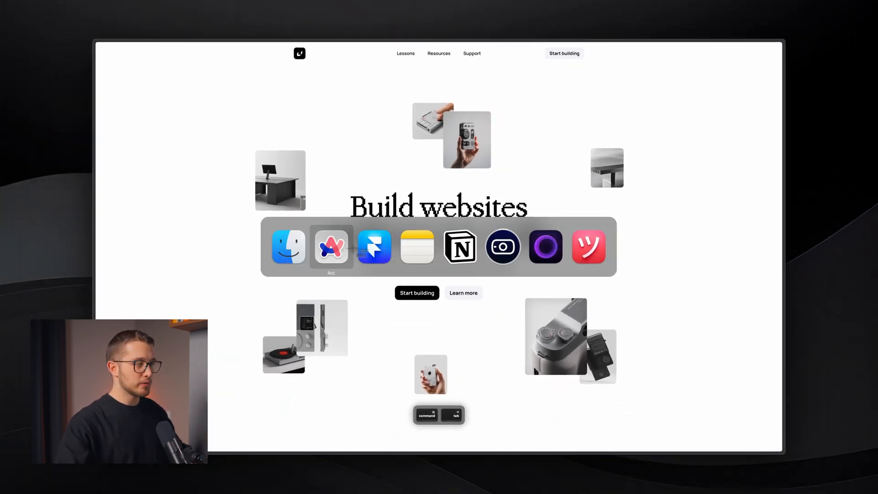
key(super+Tab)
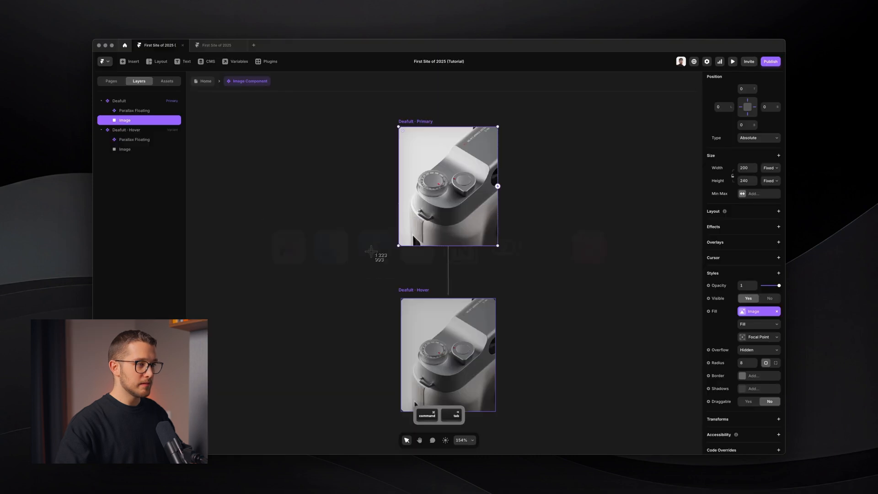
click(134, 111)
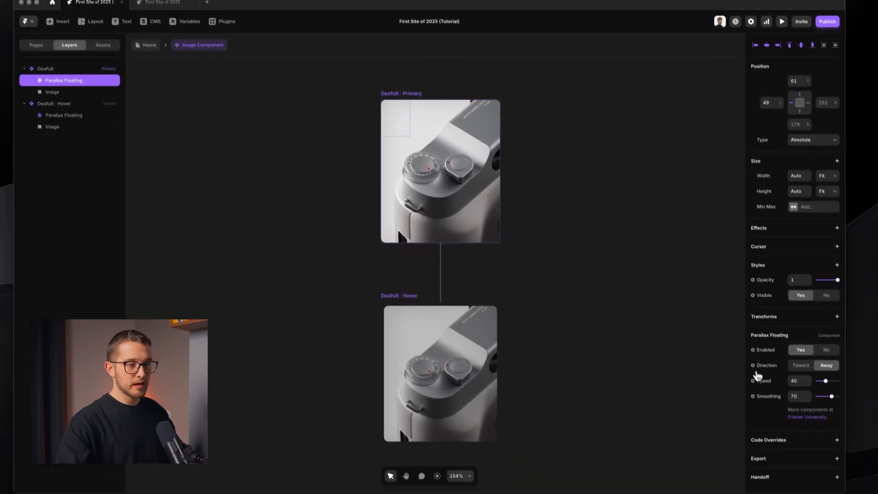
click(721, 362)
click(764, 377)
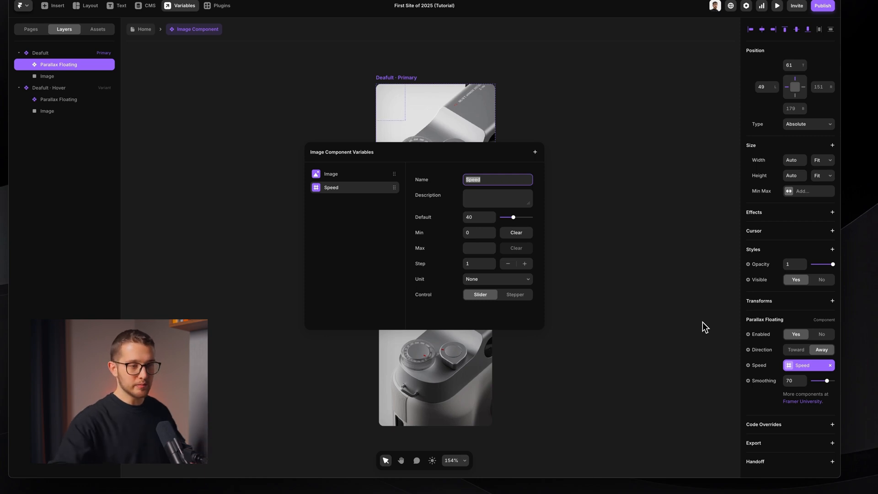
click(630, 262)
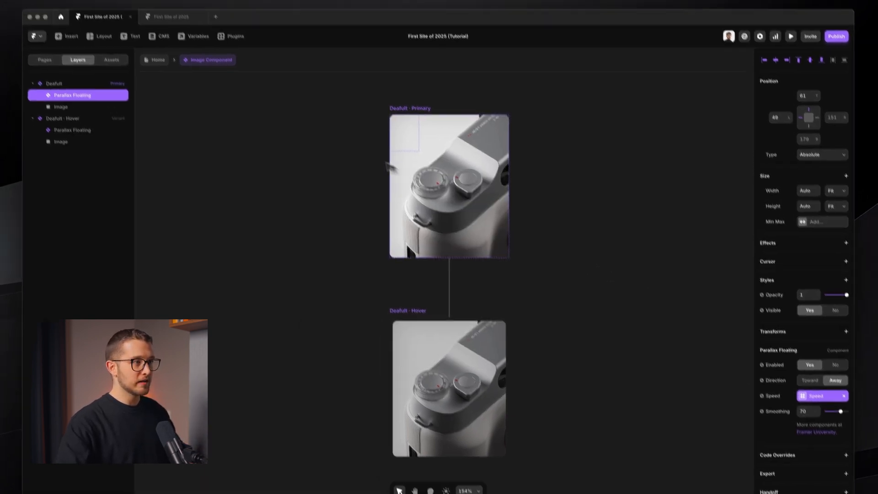
Return to the Home page and move the two image component instances up and closer together near the top of the Features section
click(144, 29)
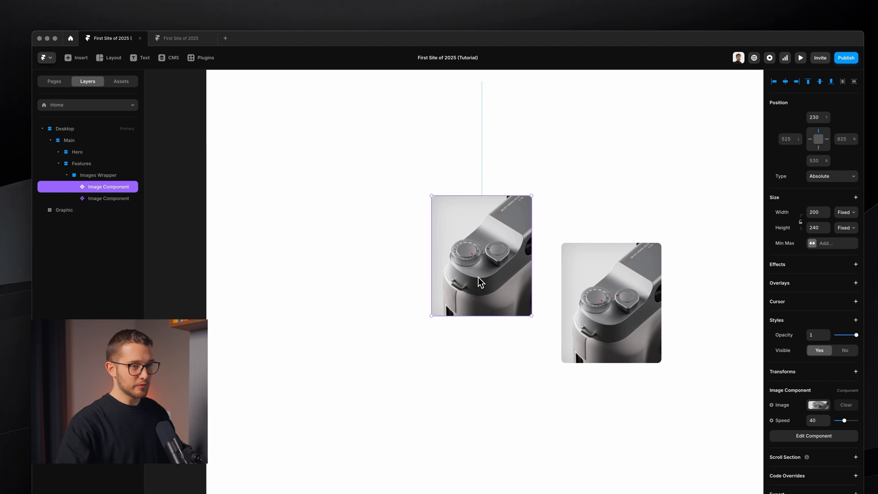
super+click(660, 349)
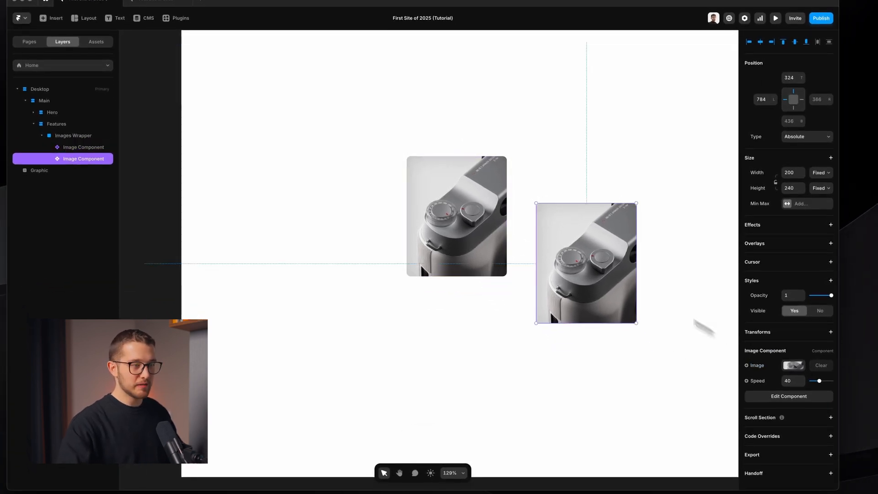
scroll(553, 231, down, 3)
scroll(552, 232, right, 2)
drag(390, 231, 392, 215)
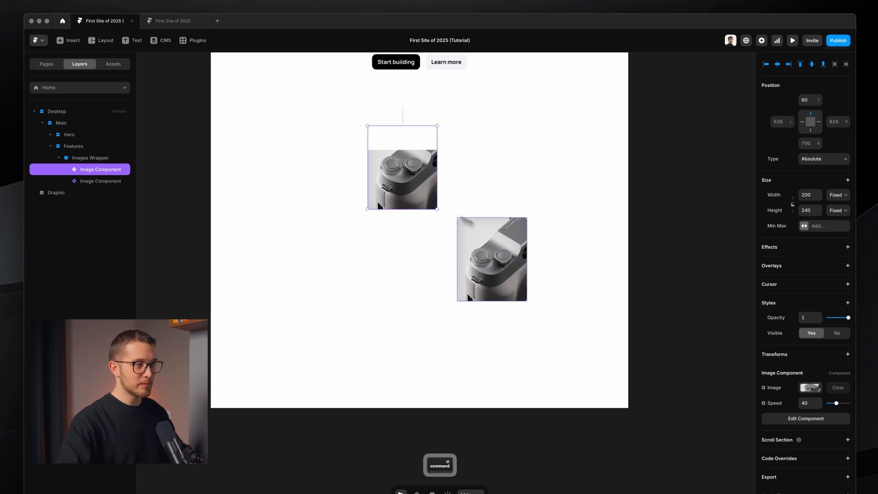
drag(510, 266, 490, 216)
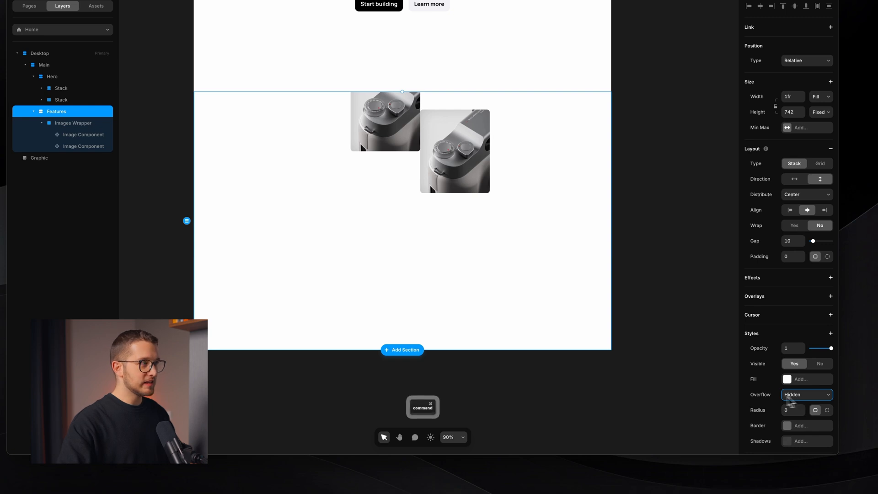
Set the overflow of the Features section to Visible
click(788, 397)
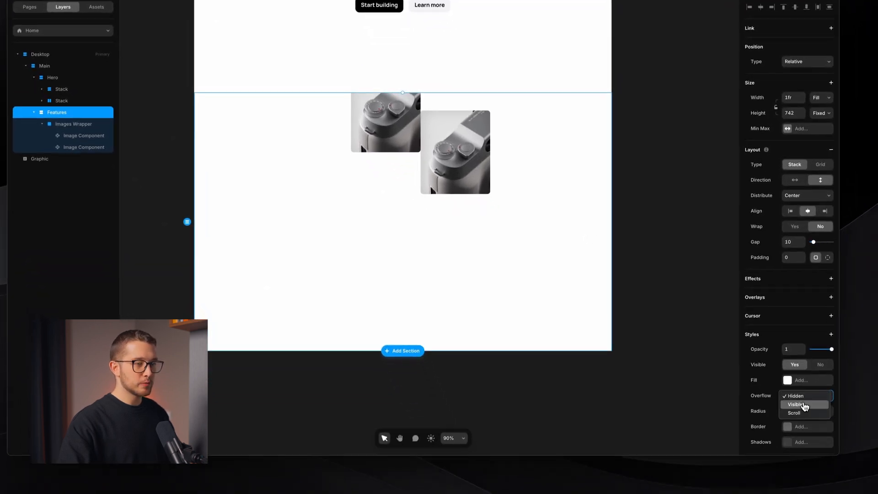
click(795, 404)
click(375, 102)
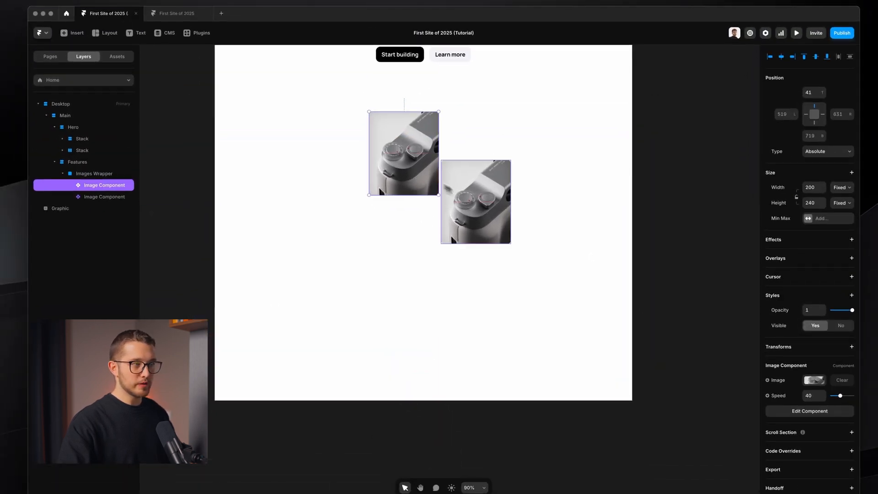
Resize the first image to 174 by 137 and overlap its lower-right corner with the second image, about 675 from the left and 72 from the top
click(499, 206)
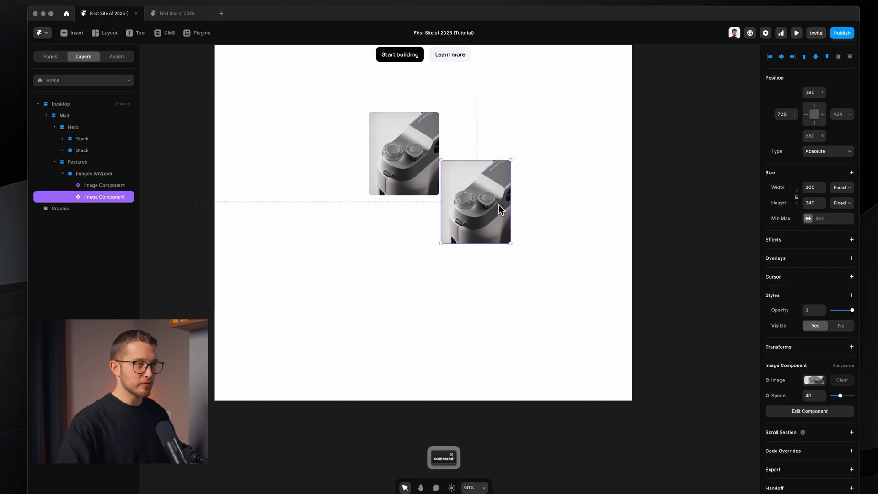
drag(499, 205, 499, 190)
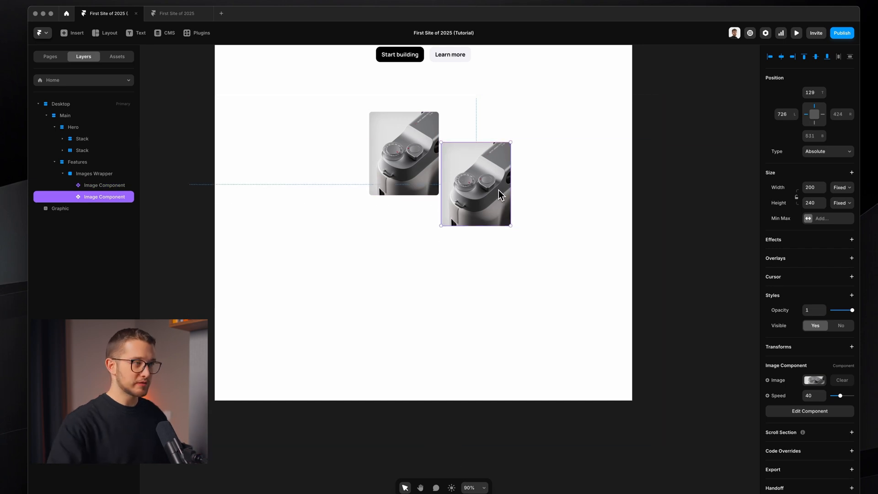
click(412, 169)
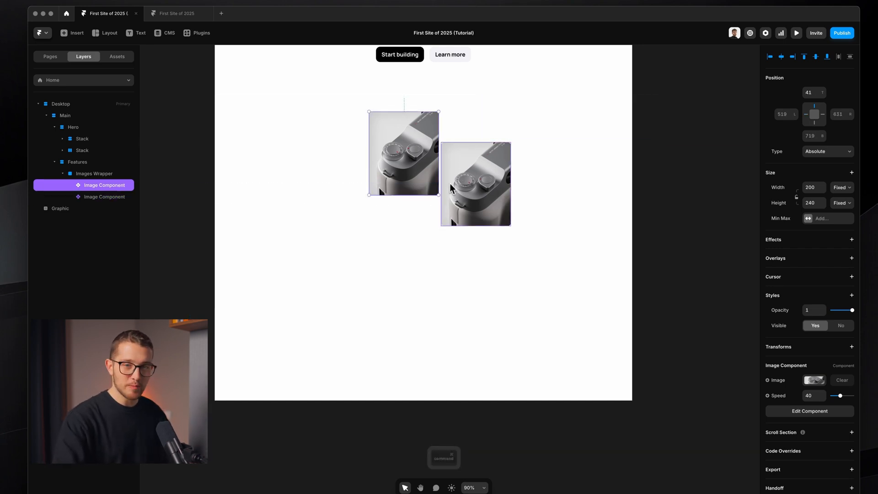
key(Tab)
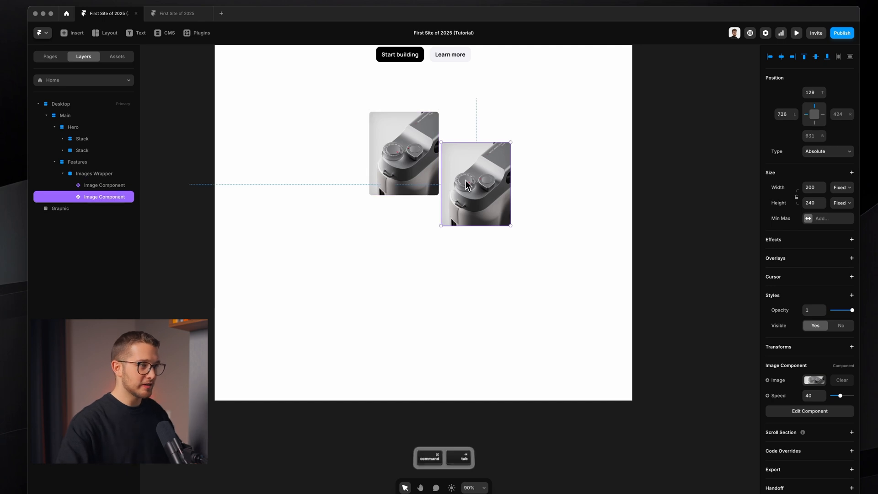
drag(468, 185, 452, 161)
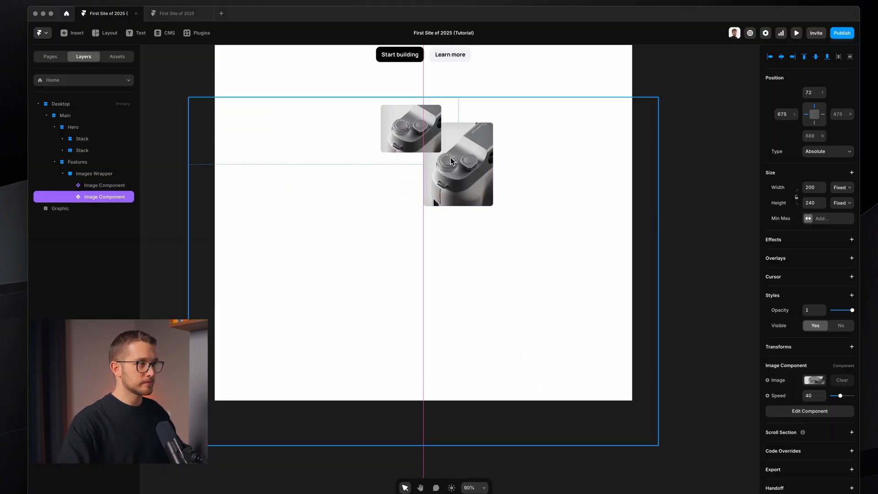
click(408, 139)
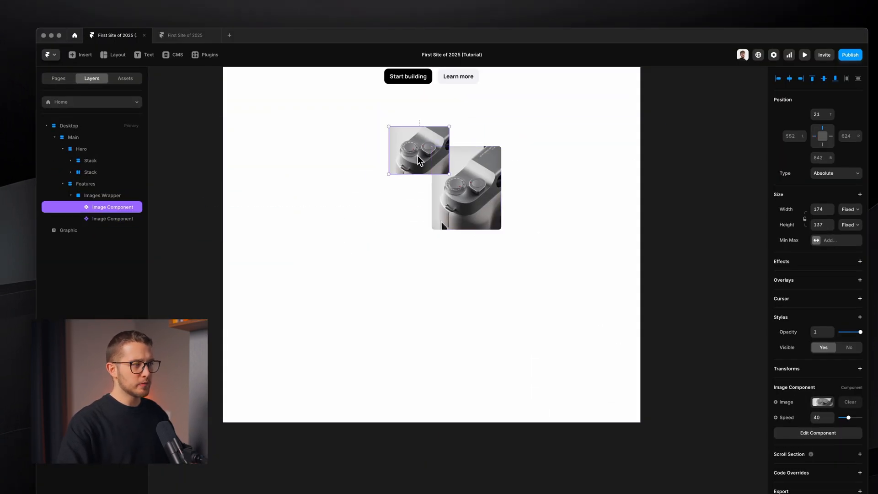
Add a Z Index of 1 to the larger image, test the overlap by moving it, and undo that move
scroll(441, 154, up, 5)
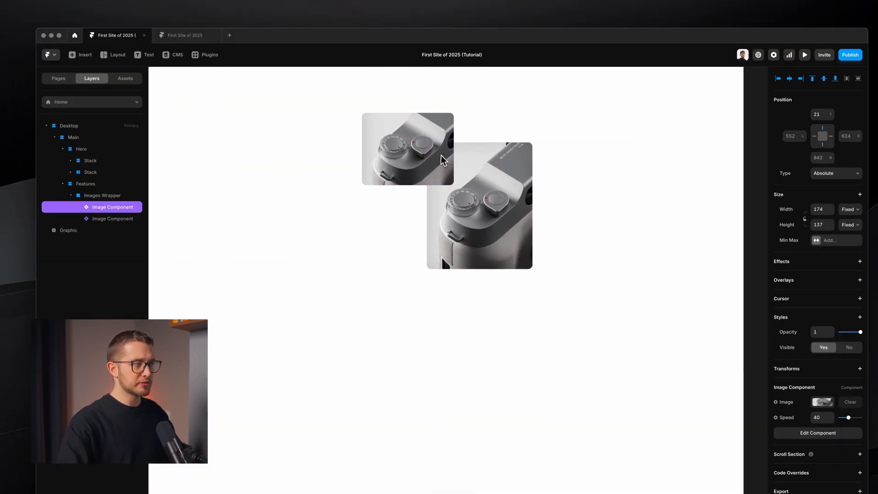
super+click(478, 182)
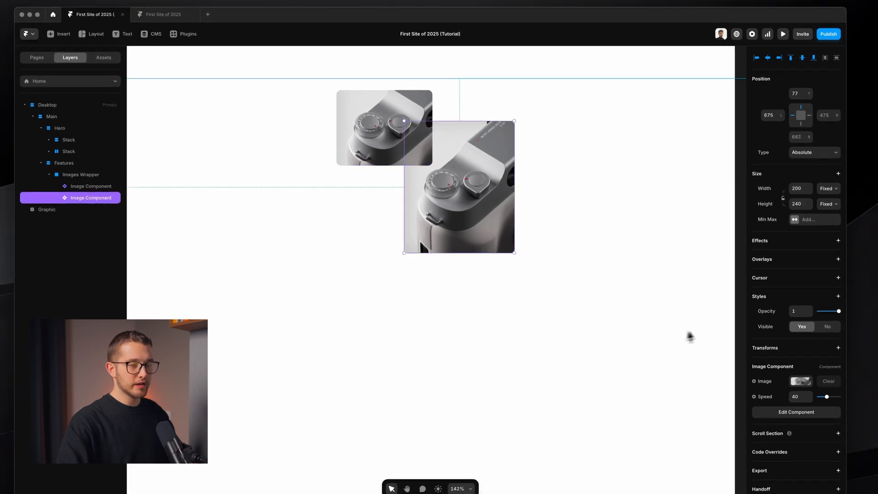
click(838, 296)
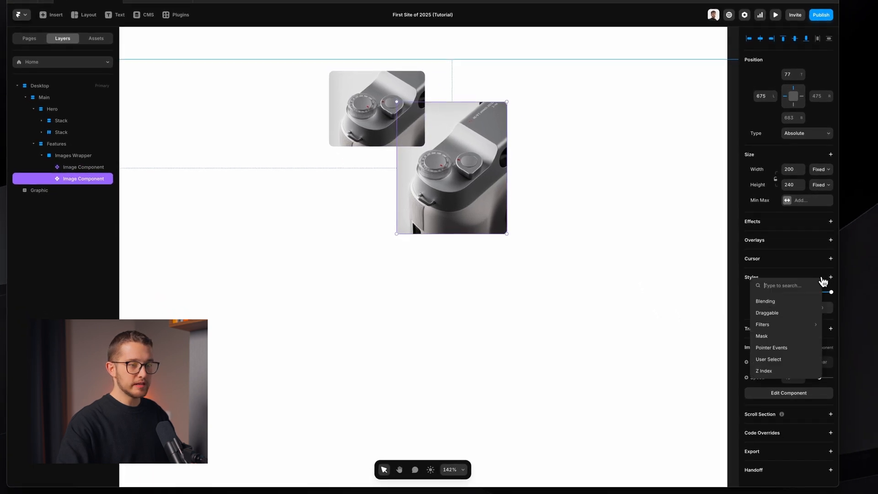
click(781, 370)
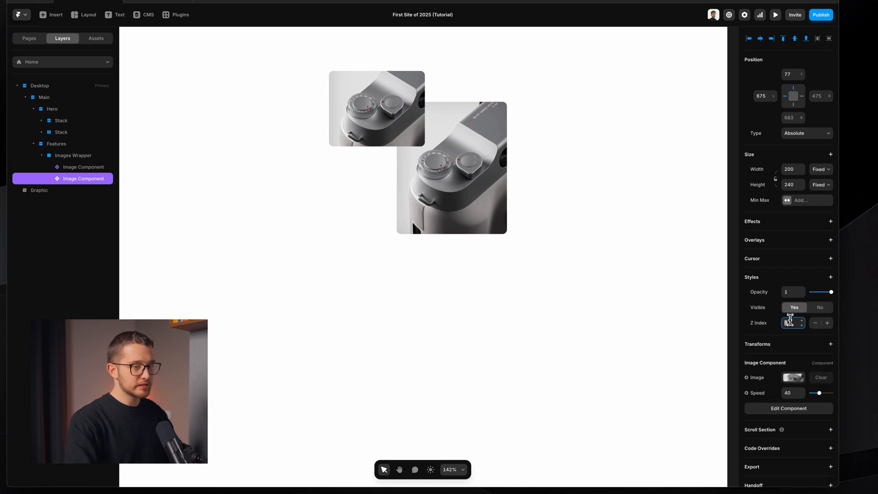
text(1)
key(Return)
drag(450, 133, 466, 159)
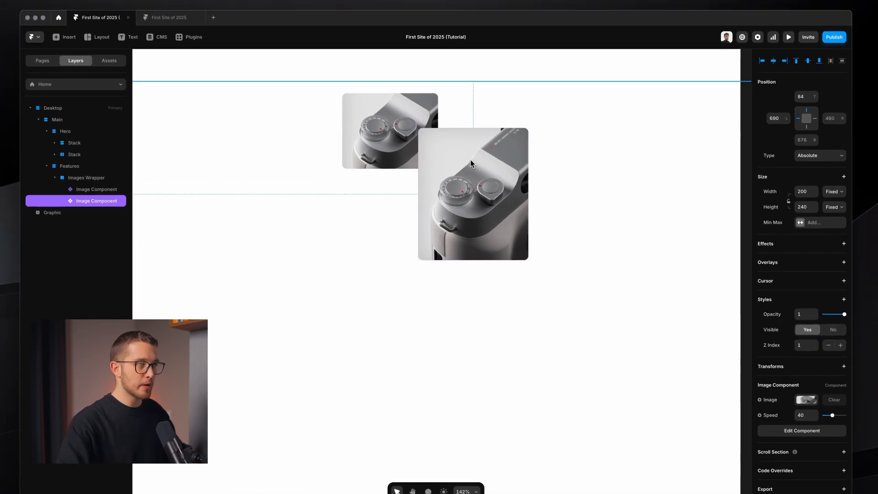
key(super+z)
Move the upper-right image inward to about 1128 from the left and 100 from the top of the Images Wrapper
super+click(388, 144)
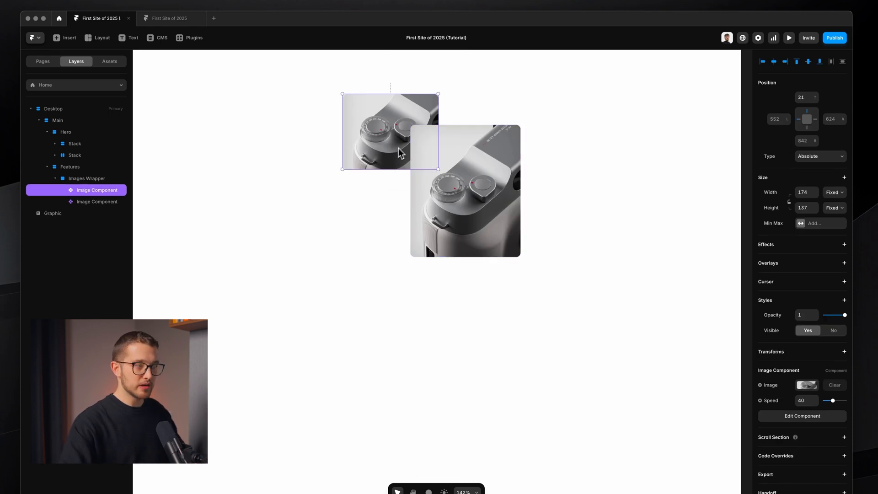
key(shift+1)
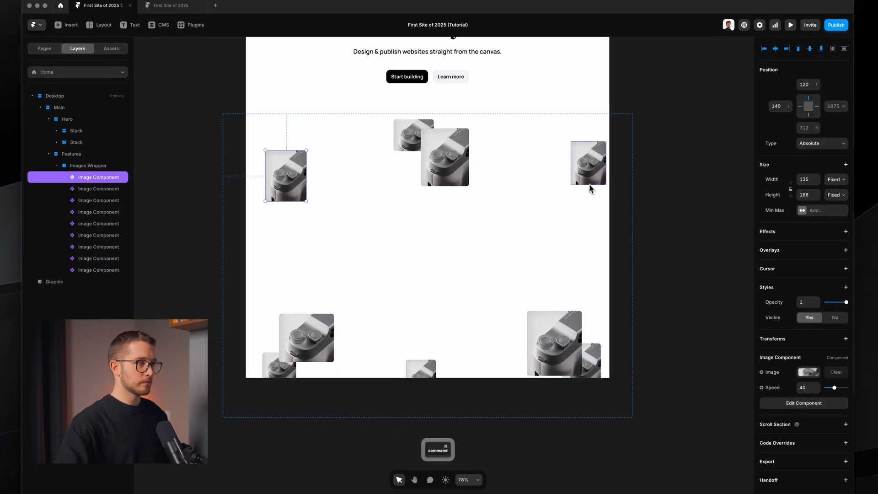
drag(589, 182, 583, 187)
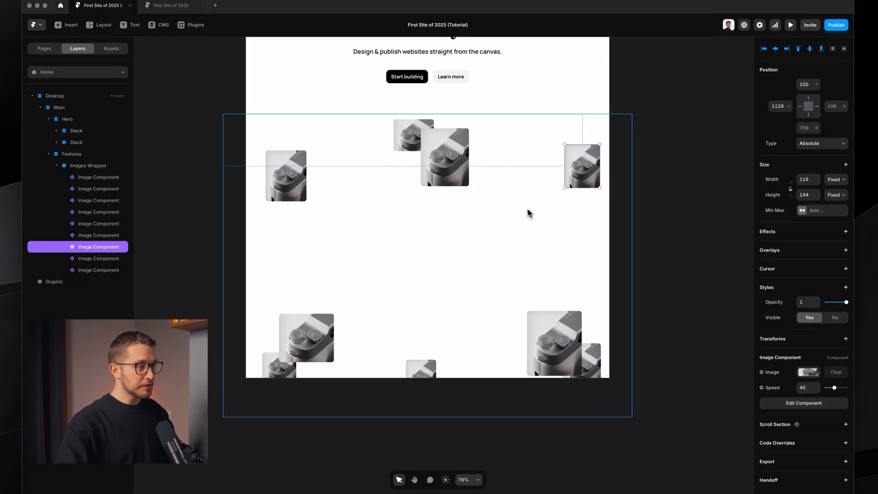
click(527, 211)
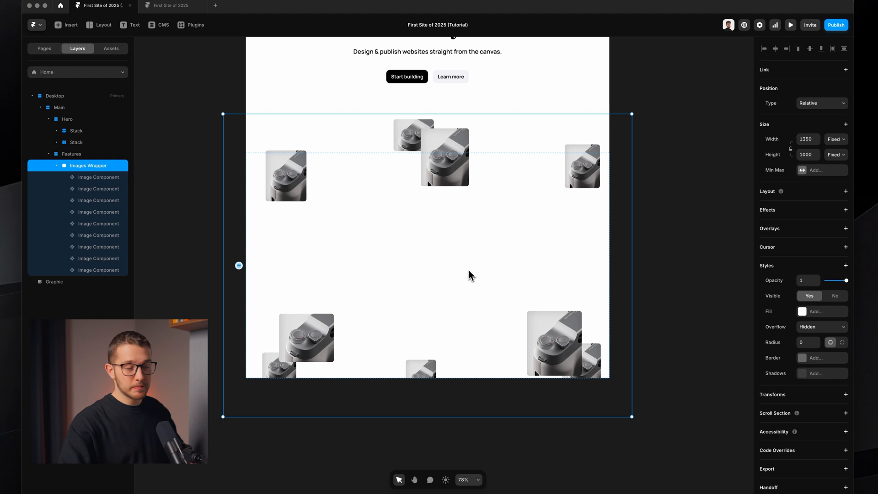
Inspect the pins of the large image at the top center, try shrinking the Images Wrapper to about 1168 by 594, and undo it
super+click(457, 157)
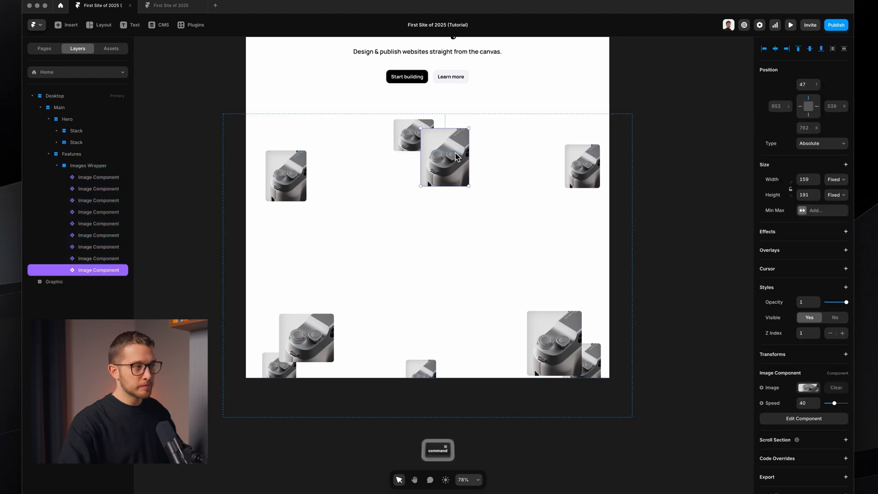
click(520, 211)
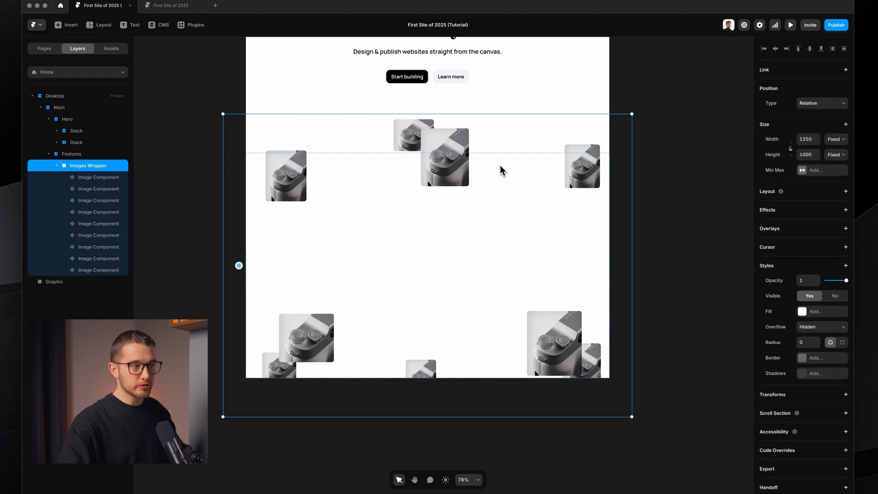
super+click(459, 168)
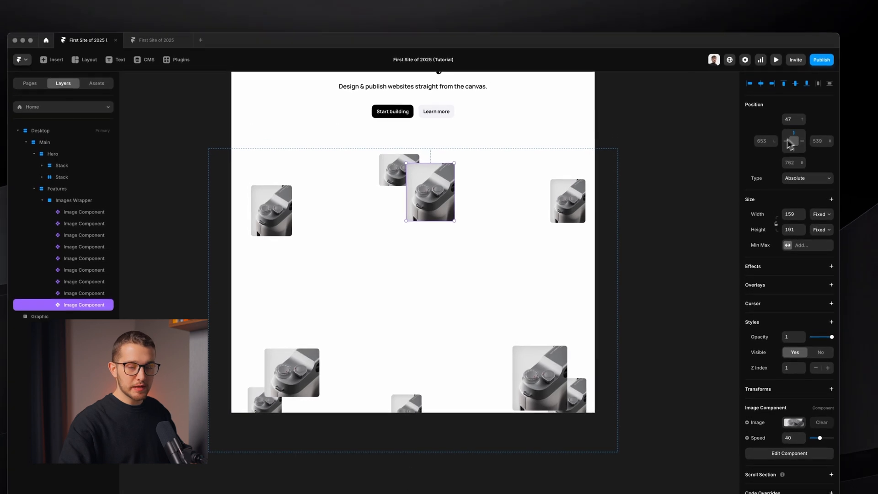
click(528, 237)
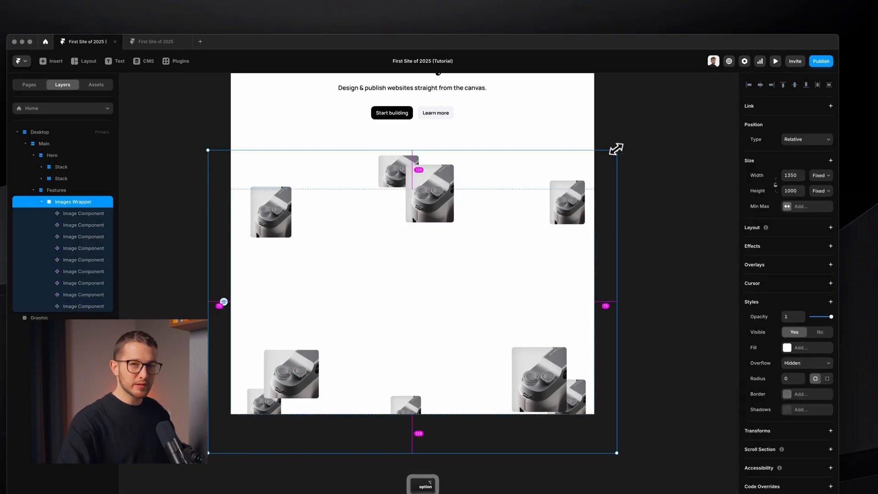
drag(616, 149, 588, 208)
key(super+z)
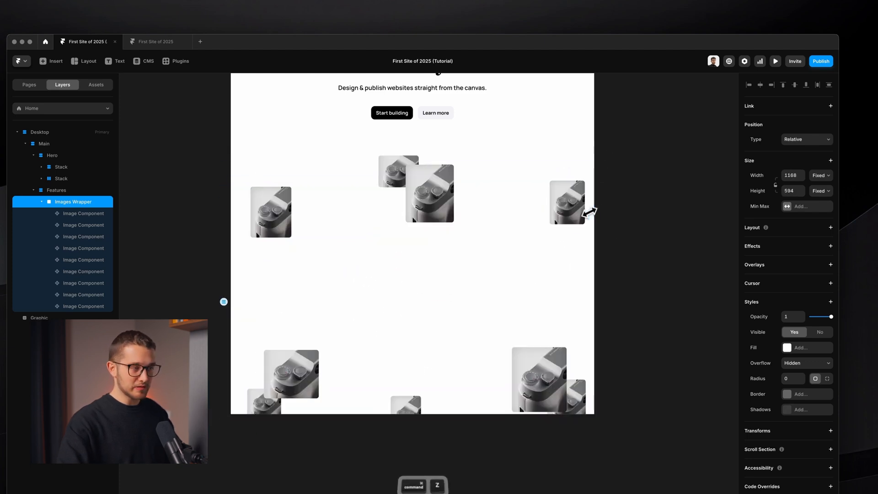
Select all image components inside the Images Wrapper and anchor their positions to the center instead of the edges
click(91, 211)
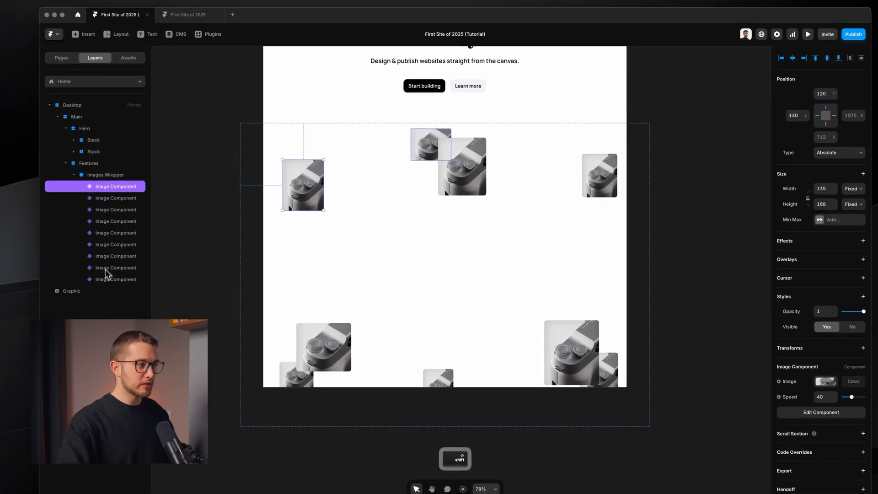
shift+click(81, 305)
click(826, 117)
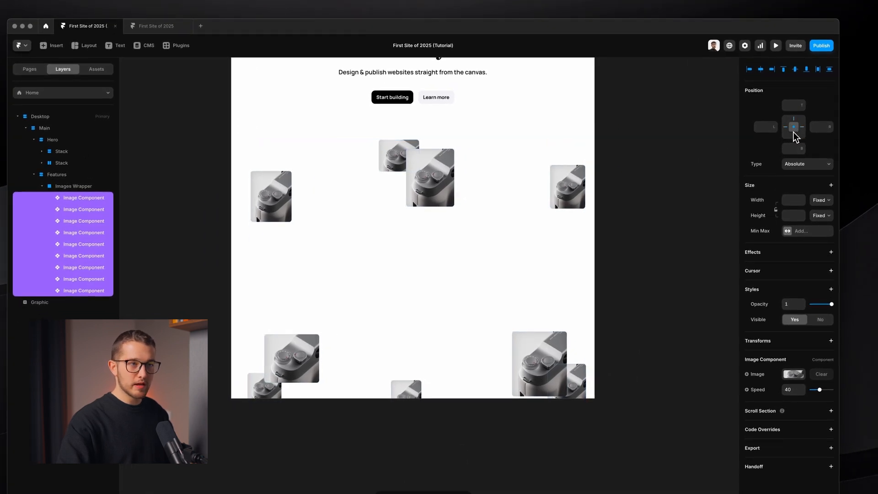
Test the center-anchored images by resizing the Images Wrapper from its corner, and undo the resize
click(551, 214)
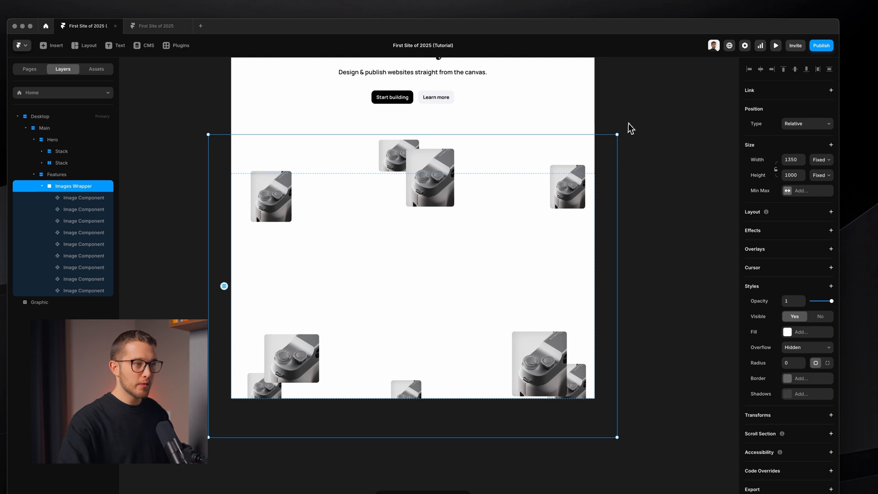
drag(617, 133, 554, 177)
key(super+z)
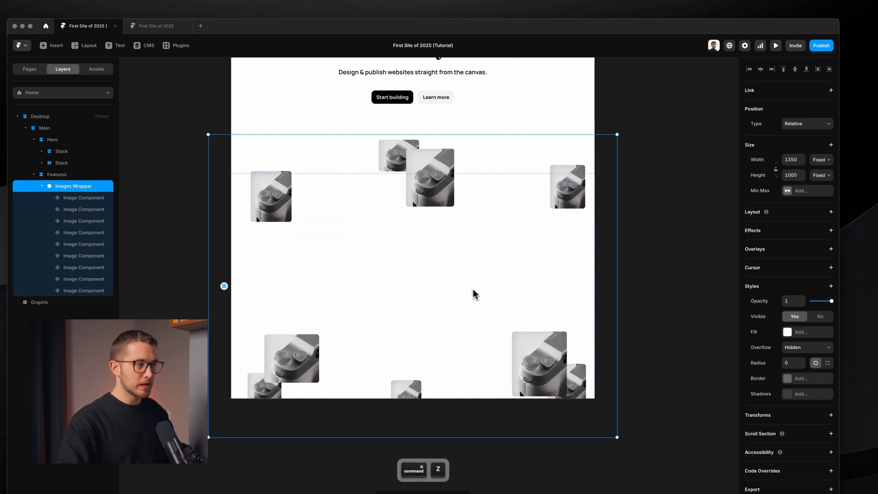
Replace the placeholder camera photo in each image component inside the Images Wrapper with its own uploaded picture
scroll(472, 294, up, 3)
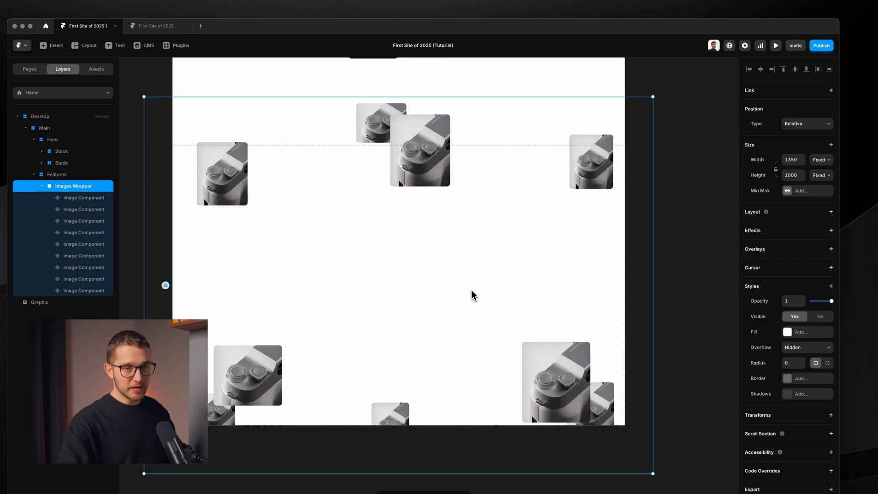
scroll(471, 290, down, 3)
super+click(432, 222)
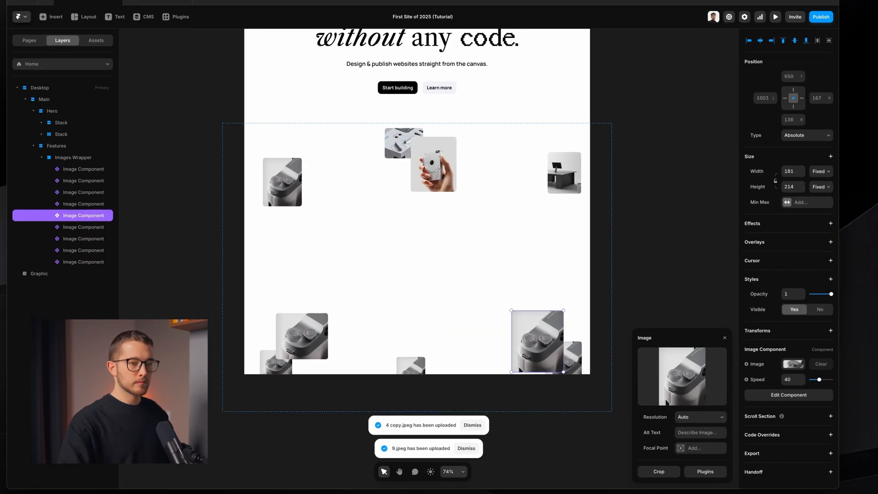
super+click(574, 359)
super+click(302, 336)
super+click(275, 364)
super+click(282, 182)
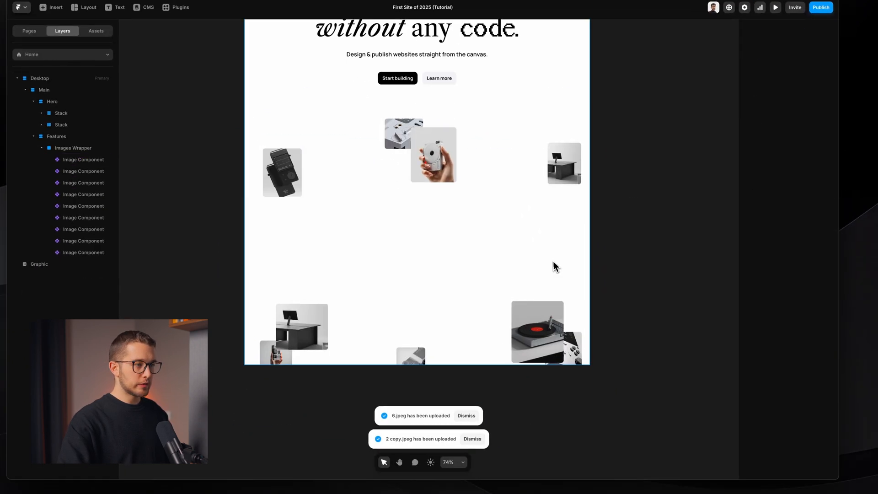
click(497, 302)
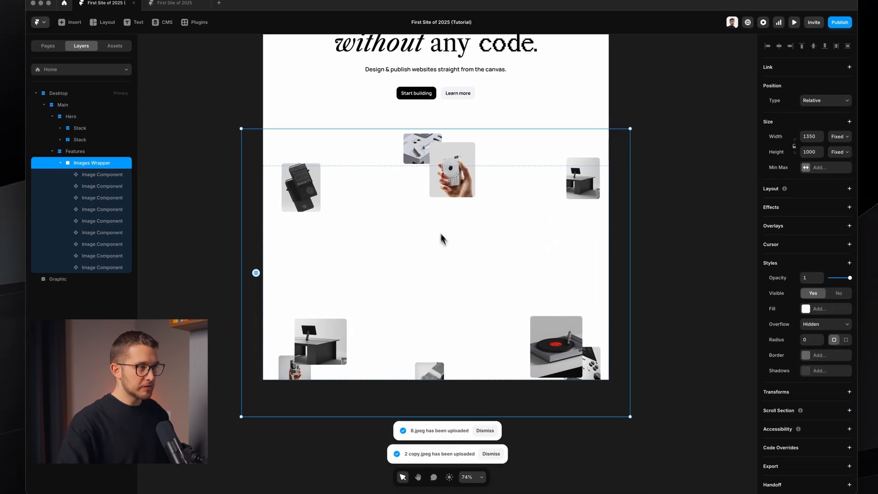
Set the speed to 20 for the small top-center, lower-left and bottom-center image components
scroll(443, 240, up, 3)
super+click(450, 174)
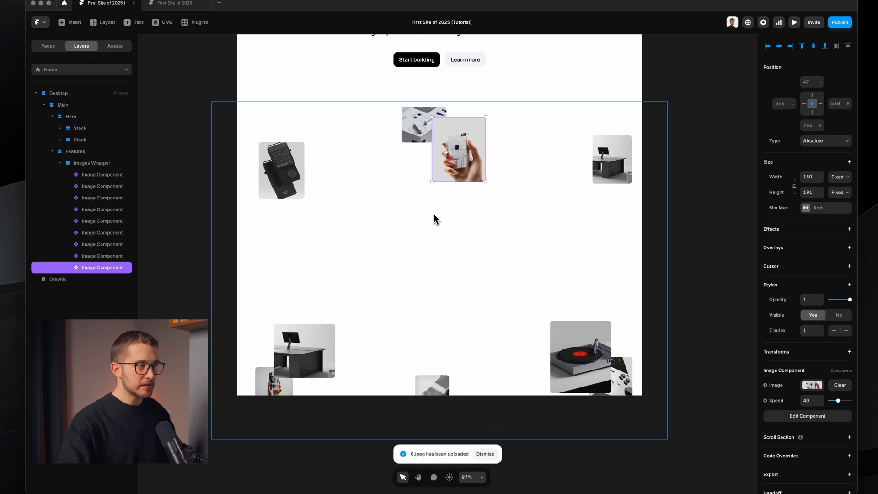
super+click(416, 138)
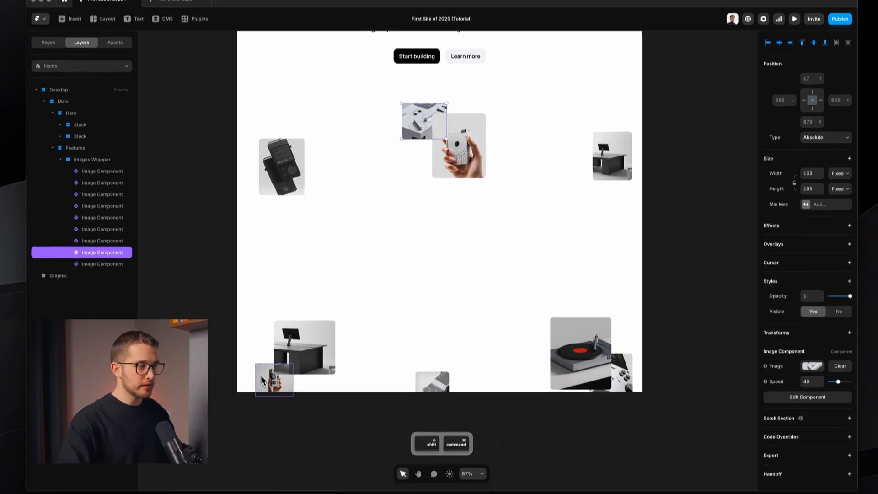
shift+super+click(261, 381)
shift+super+click(438, 359)
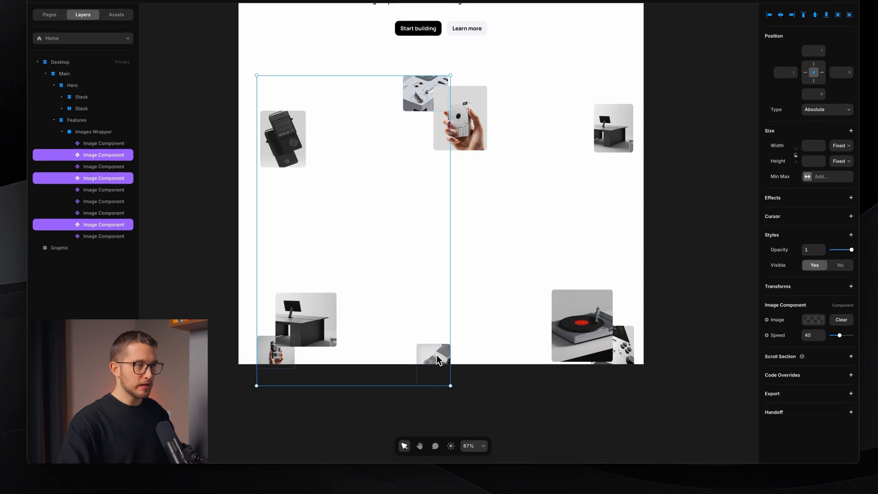
click(814, 336)
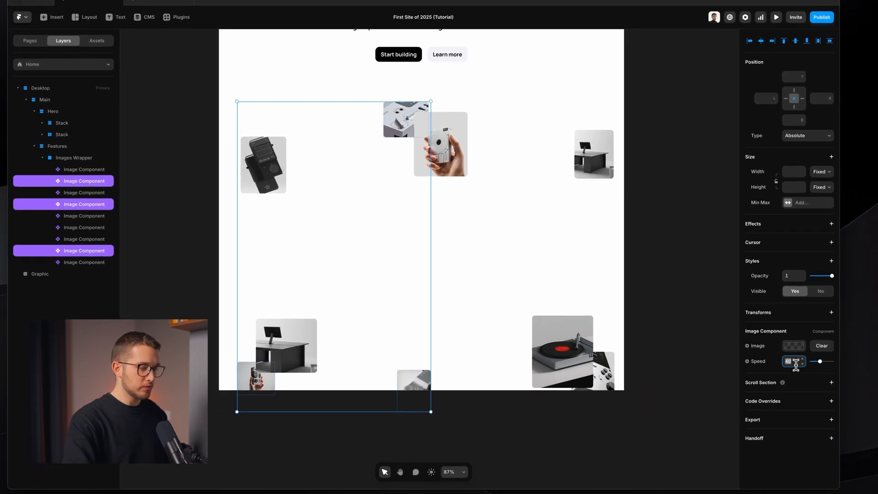
key(Return)
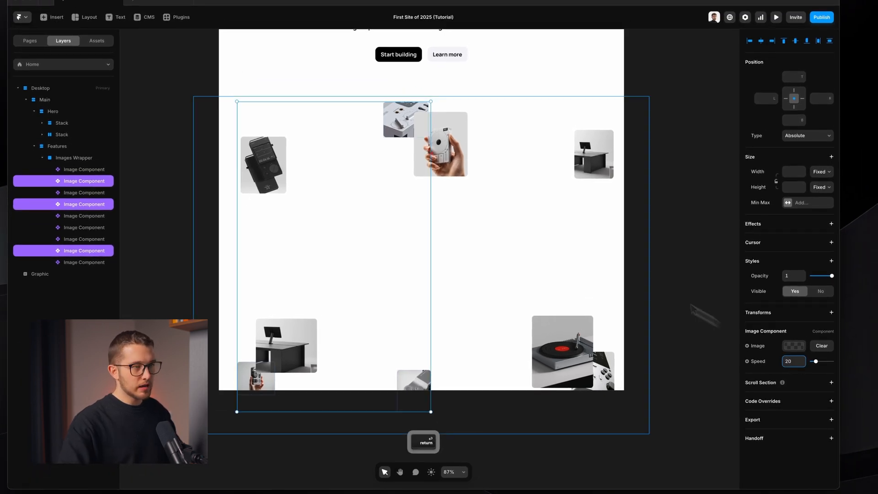
Set the speed to 30 for the upper-right desk image and the upper-left black device image
click(555, 209)
super+click(597, 159)
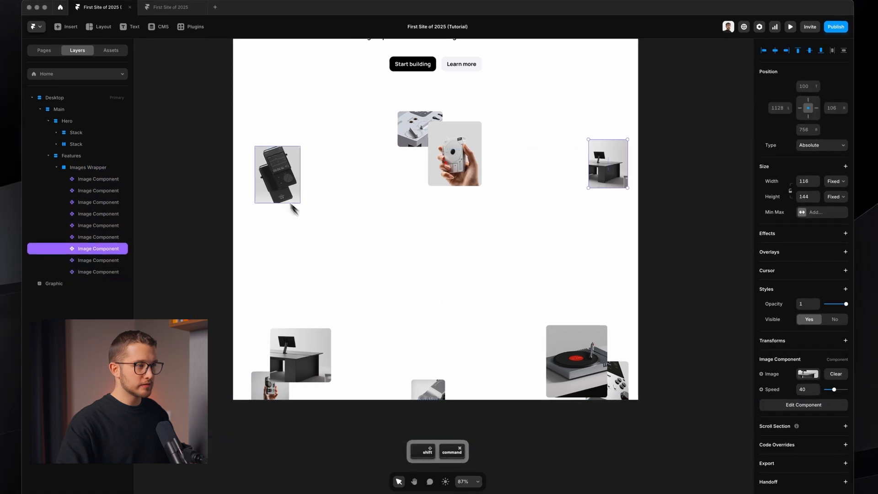
shift+super+click(263, 165)
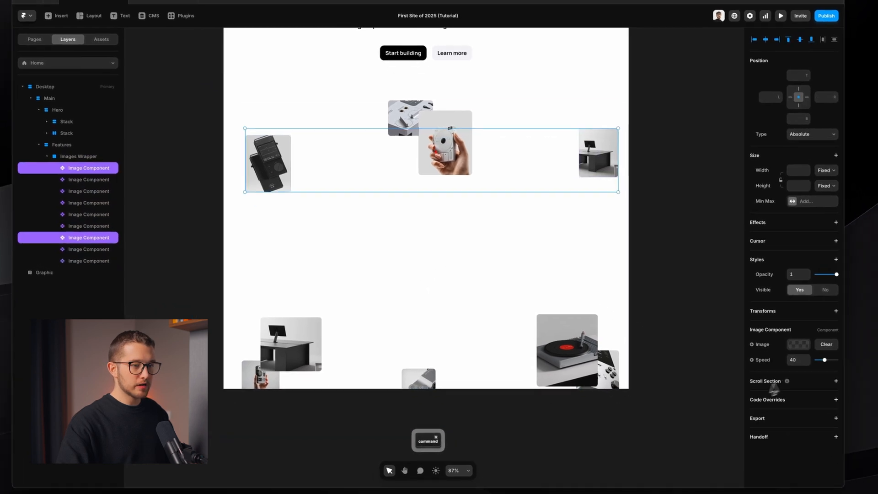
click(795, 362)
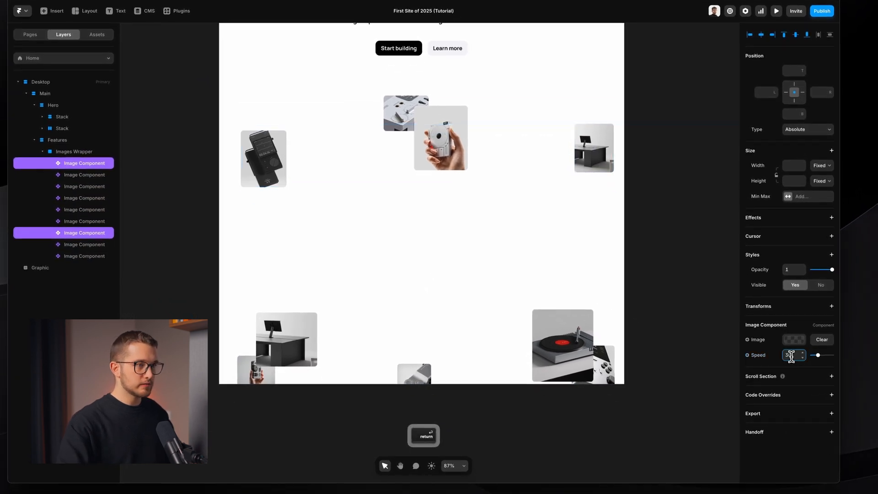
click(456, 230)
Select the lower-left desk image together with the large top-center hand image and open their shared speed value for editing
super+click(562, 341)
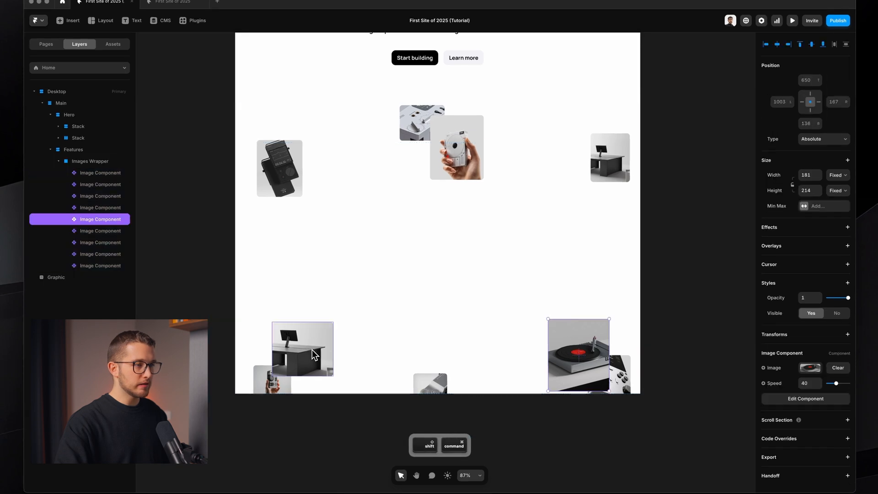
super+click(449, 164)
super+click(326, 351)
shift+super+click(448, 166)
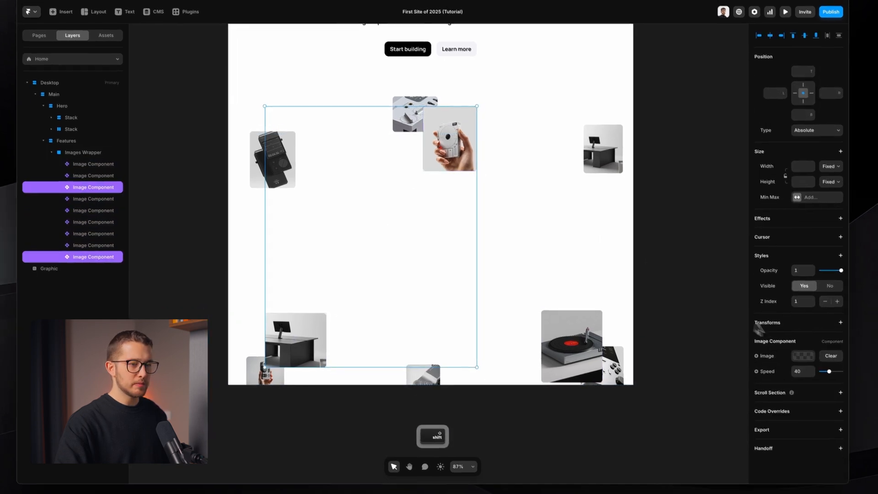
click(797, 372)
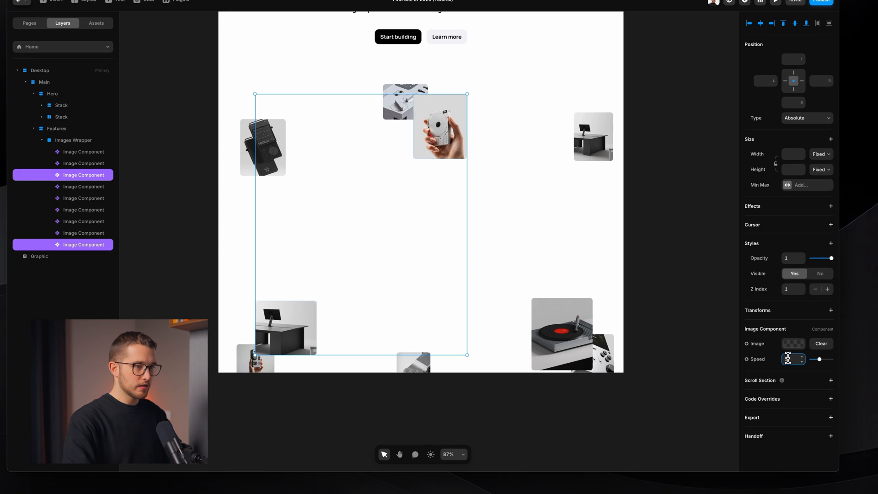
Enlarge the lower-right turntable image to about 201 by 263 and change its speed
super+click(560, 338)
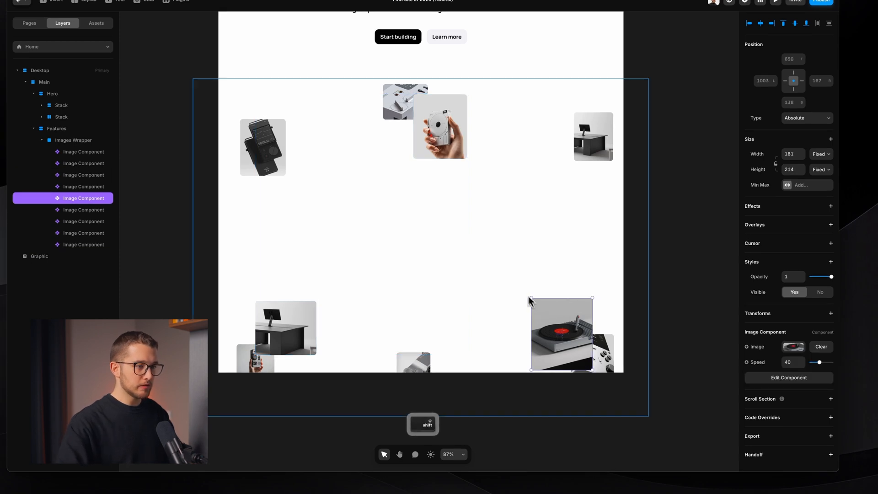
drag(530, 297, 559, 309)
click(565, 285)
super+click(565, 293)
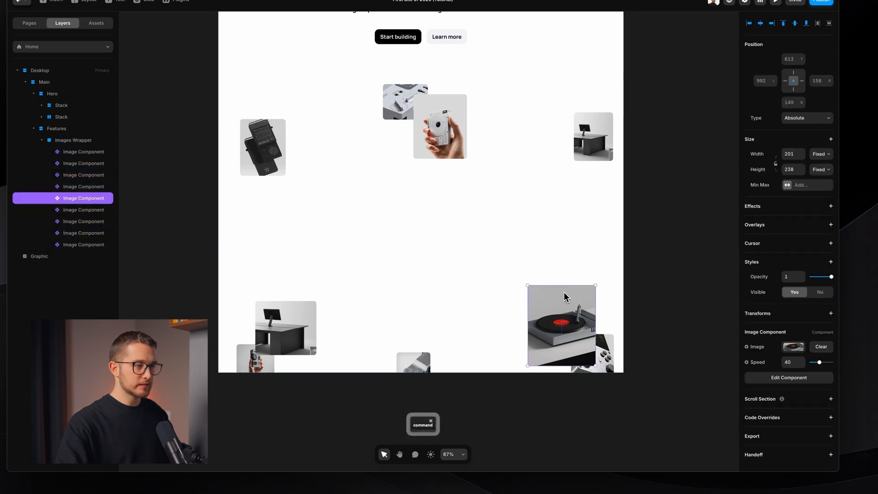
click(568, 283)
super+click(568, 294)
mouse_move(568, 285)
mouse_down()
mouse_move(569, 269)
mouse_move(568, 278)
mouse_up()
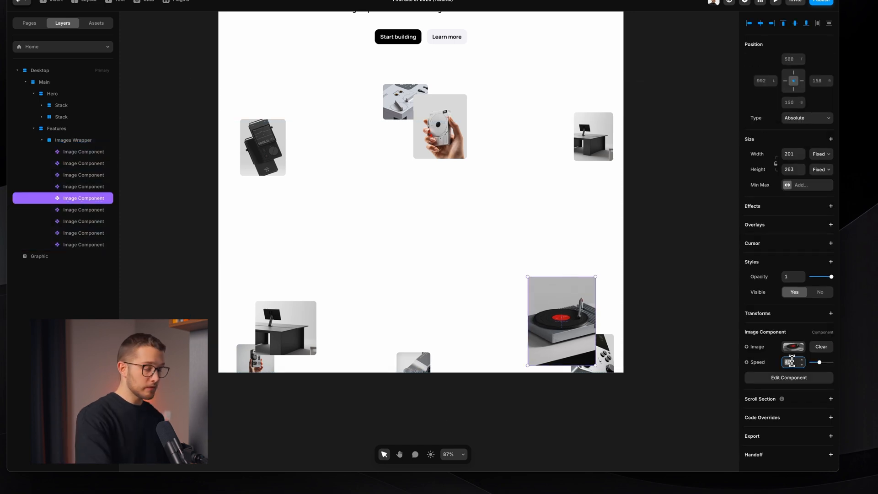
click(589, 280)
Preview the page and examine how the images move at their different scroll speeds
key(super+p)
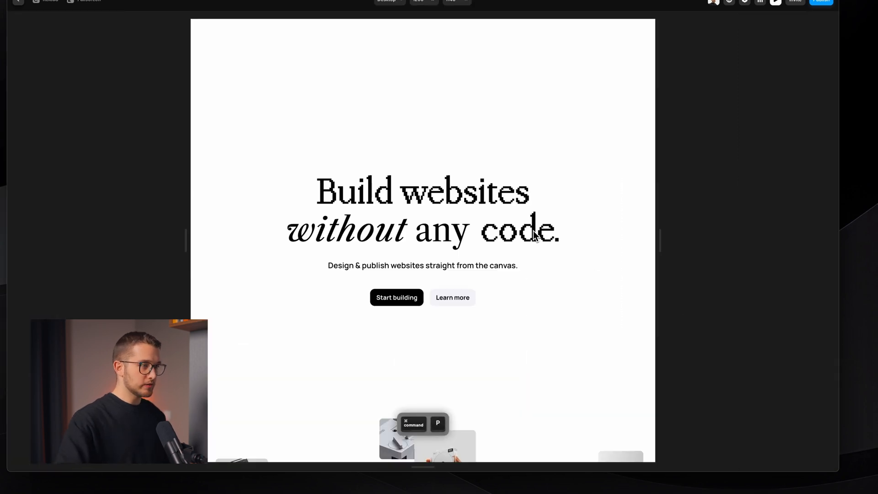
scroll(533, 234, down, 5)
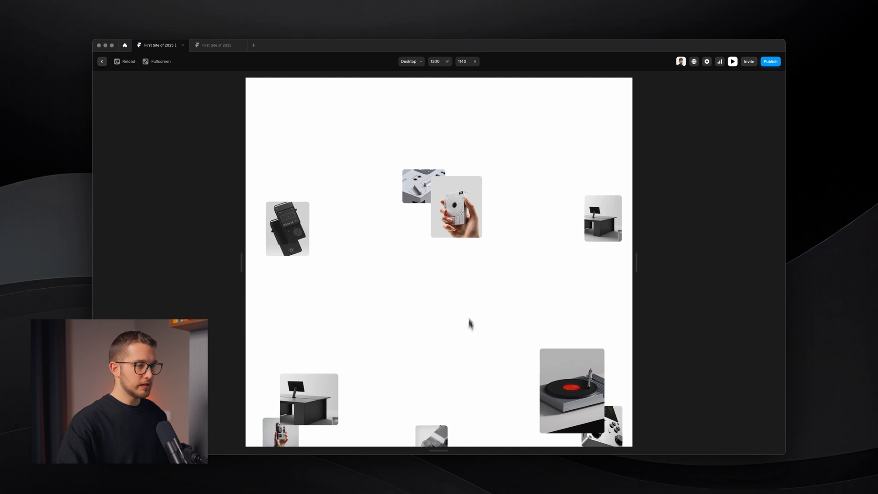
key(super+p)
Compare the area covered by the Images Wrapper with the hero area and the empty space between the images
scroll(433, 263, down, 3)
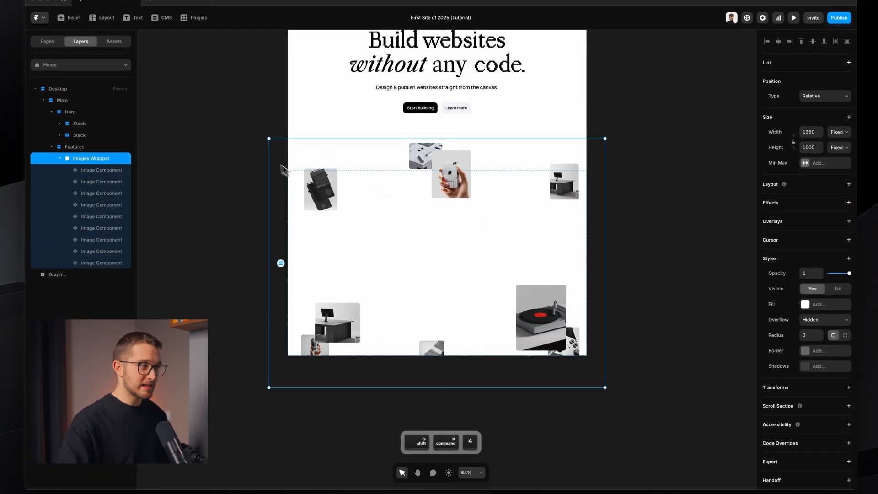
drag(263, 136, 603, 387)
key(Escape)
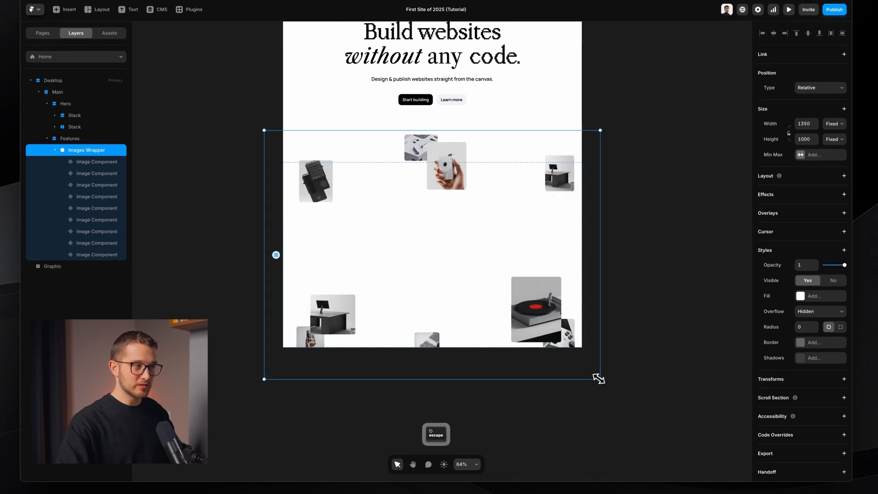
scroll(464, 193, up, 2)
scroll(407, 302, up, 2)
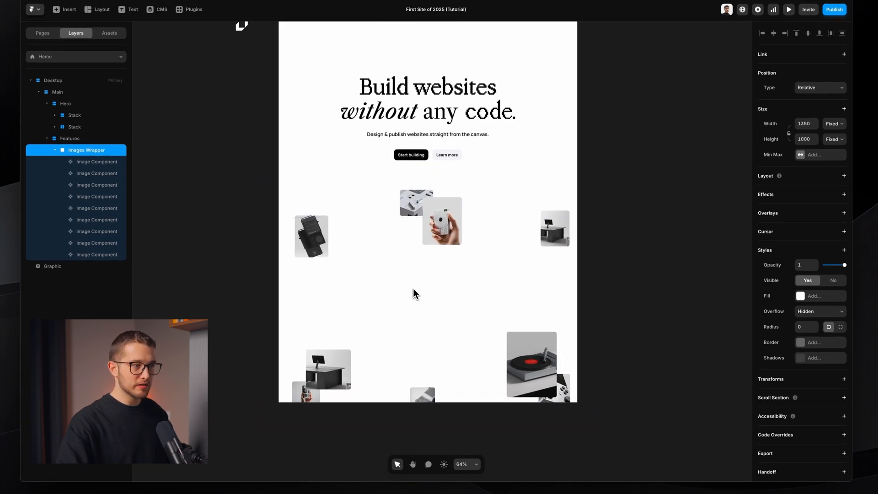
key(shift+super+4)
drag(298, 54, 562, 234)
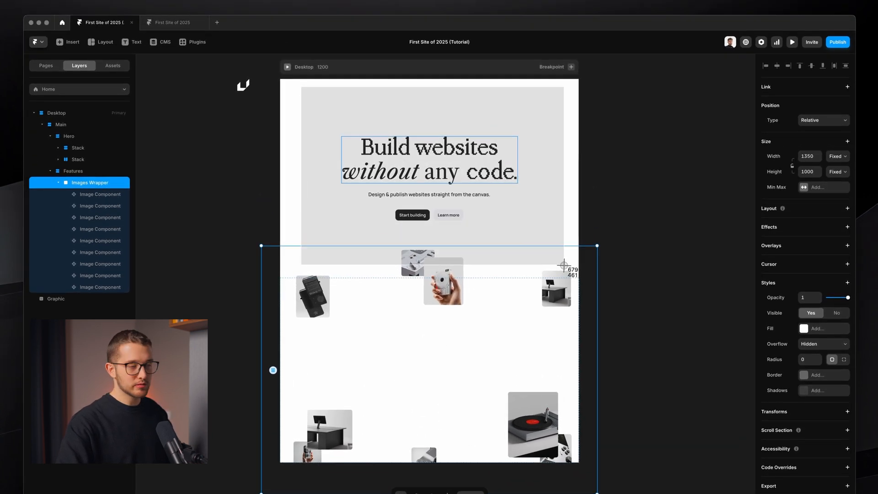
key(Escape)
key(shift+super+4)
drag(303, 294, 554, 446)
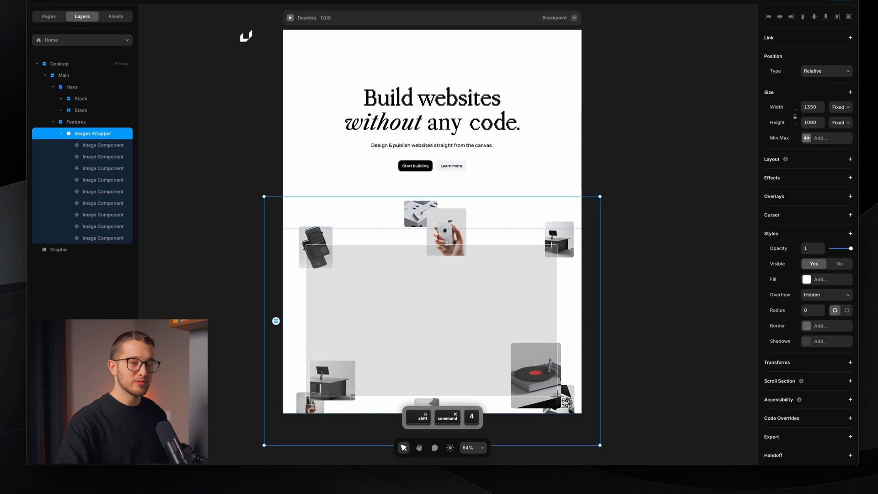
key(Escape)
key(Escape)
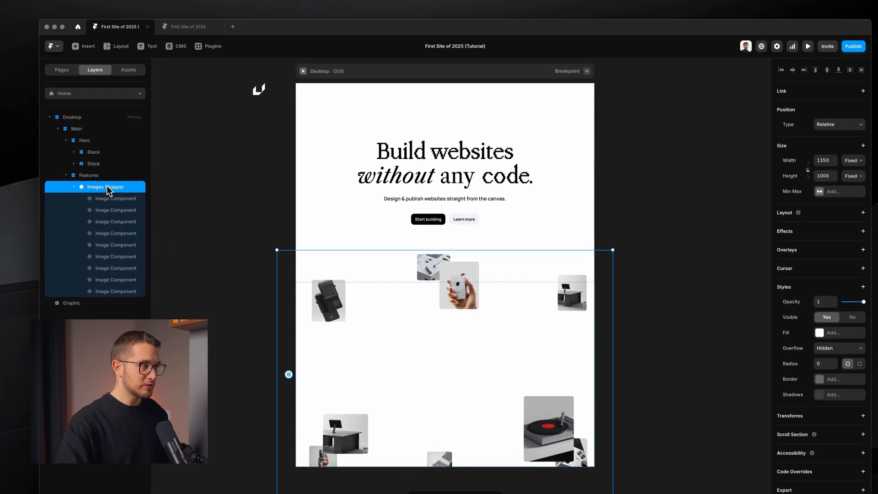
Cut the Images Wrapper out of the Features section and paste it into the Hero section below its two stacks
key(super+x)
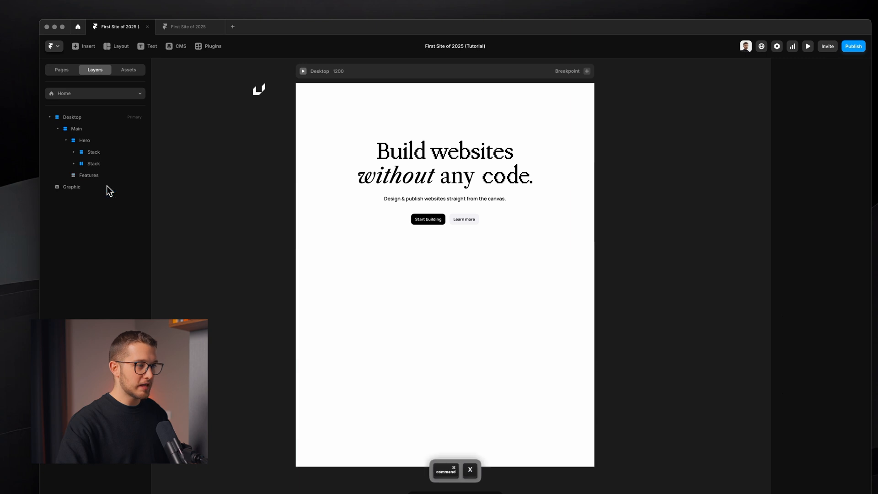
super+click(328, 190)
super+click(335, 218)
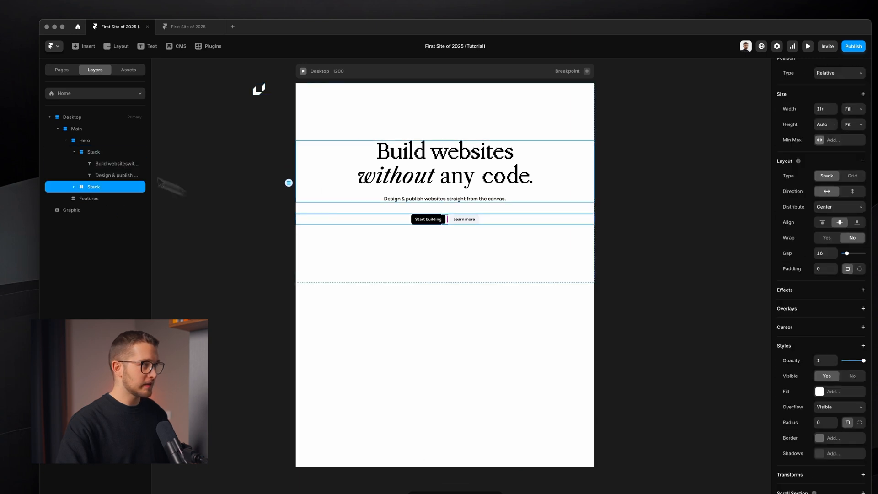
click(94, 141)
key(super+v)
click(73, 152)
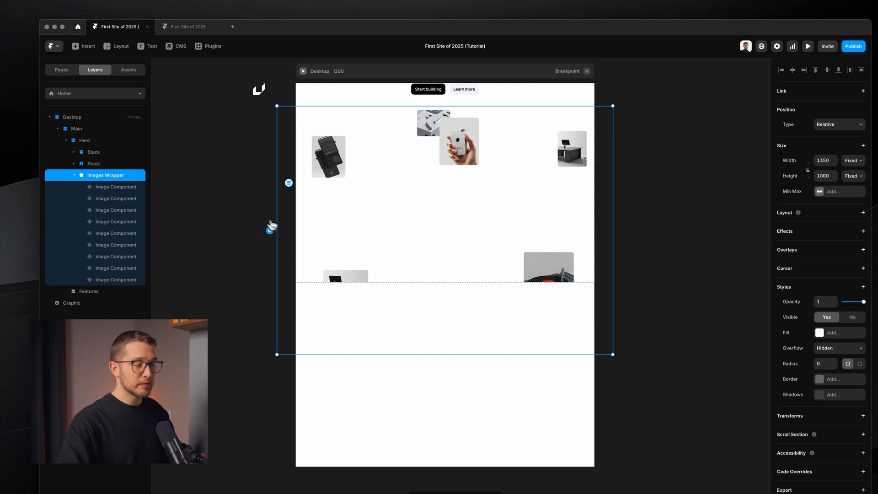
Make the Images Wrapper absolutely positioned, center it horizontally and vertically in the Hero, and anchor it to the center
click(846, 124)
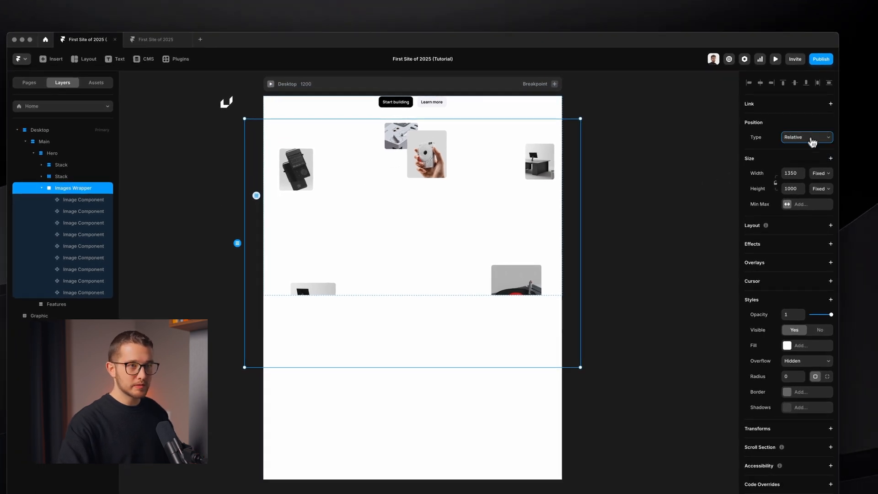
click(810, 139)
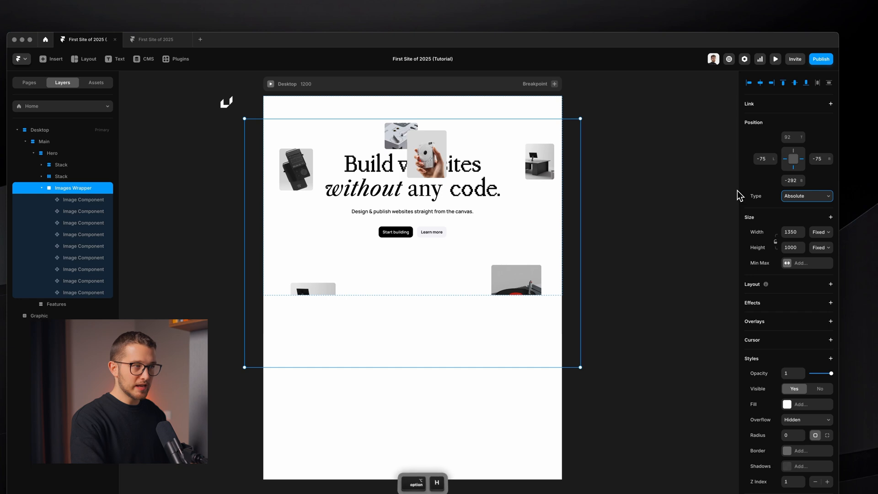
key(alt+v)
click(793, 160)
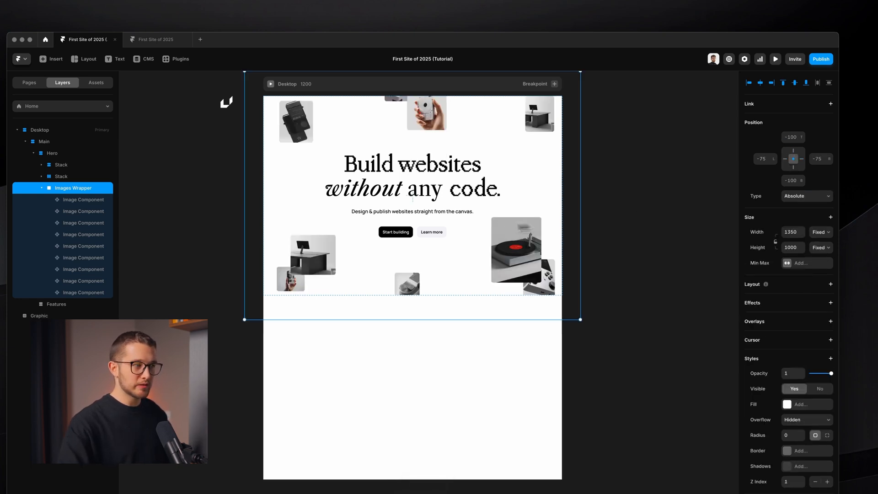
Select the record player image together with the console image behind it and move both slightly down and to the right
scroll(496, 223, up, 1)
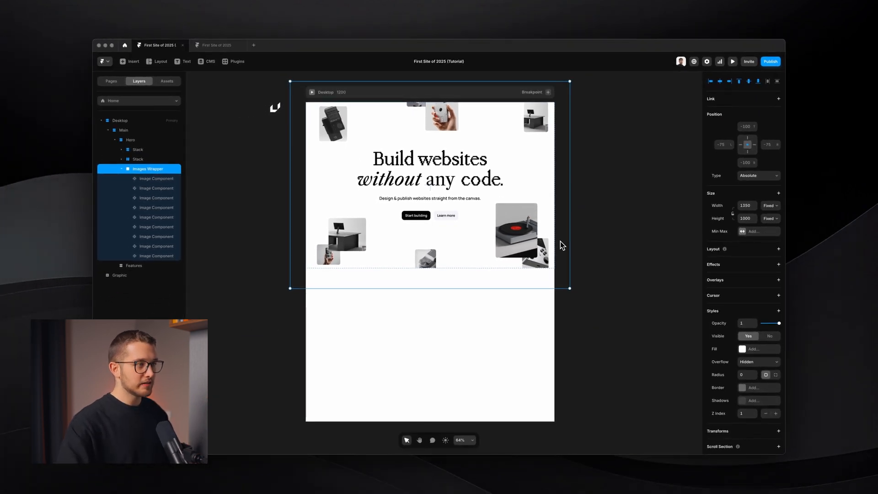
super+scroll(446, 129, up, 3)
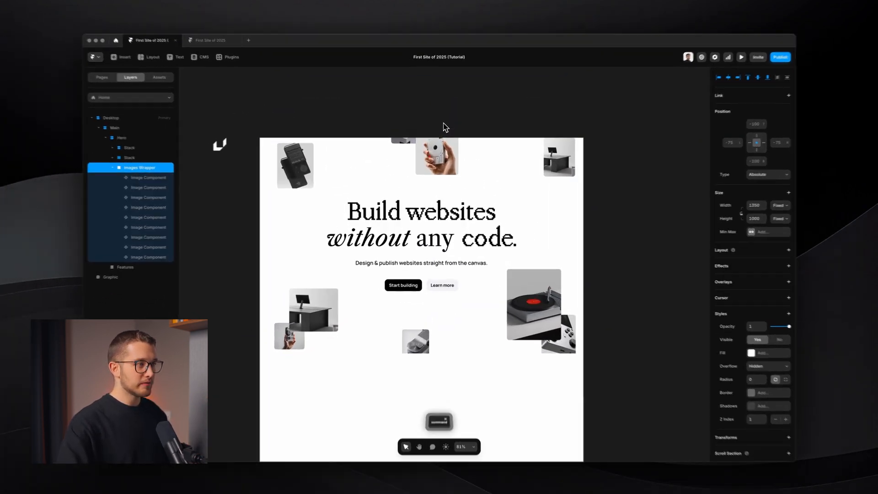
super+click(437, 151)
super+click(519, 314)
shift+super+click(567, 330)
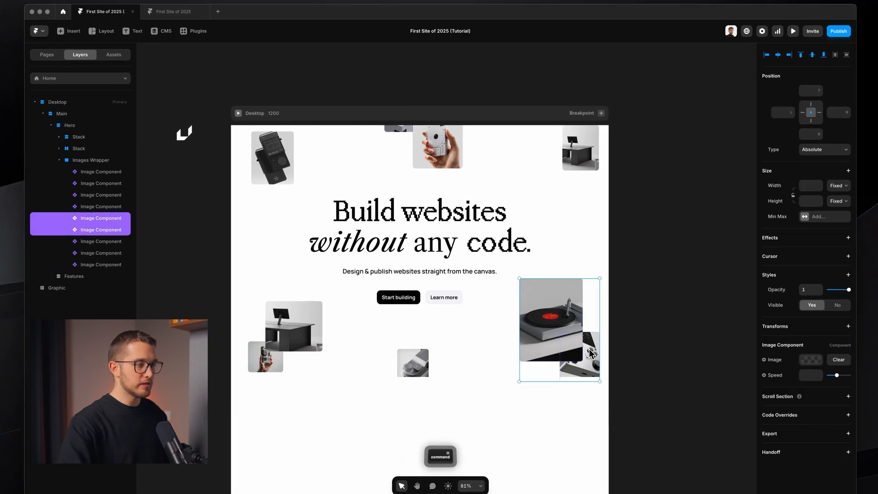
drag(590, 352, 596, 361)
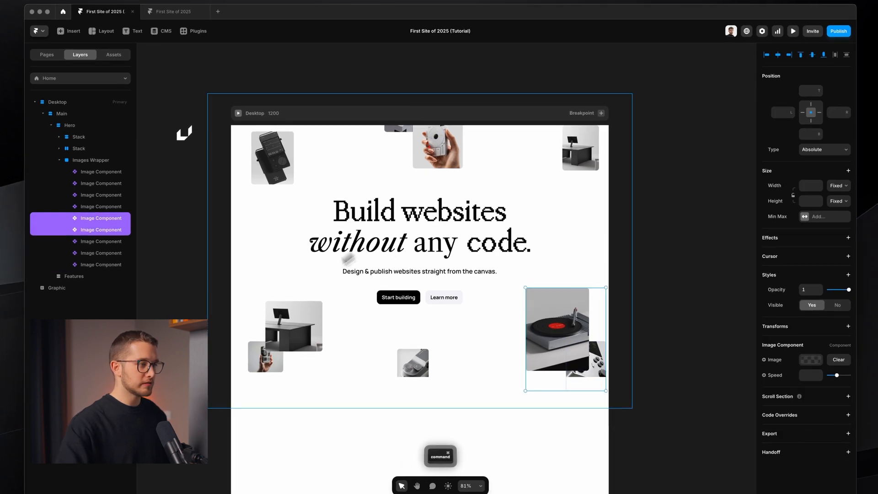
Select the large desk image and the overlapping handheld device image and nudge both left and slightly down, away from the buttons
super+click(320, 293)
super+click(294, 330)
shift+super+click(271, 363)
key(shift+Left)
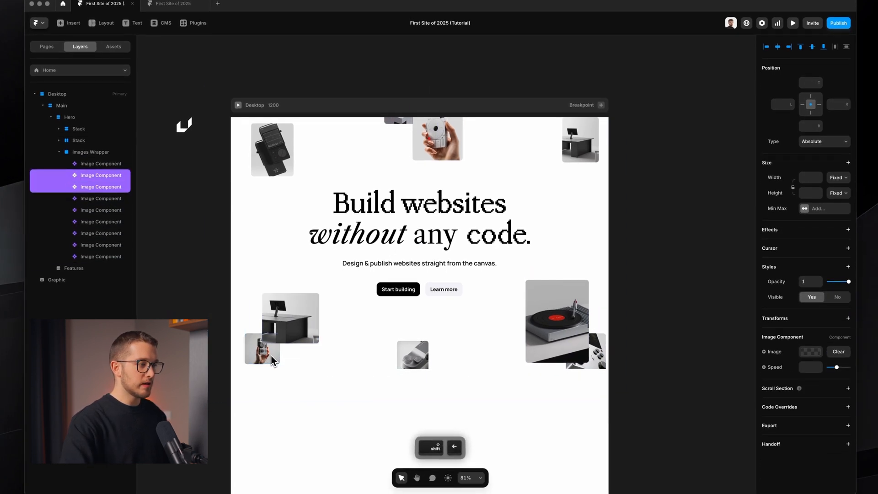
key(shift+Left)
key(shift+Down)
click(405, 326)
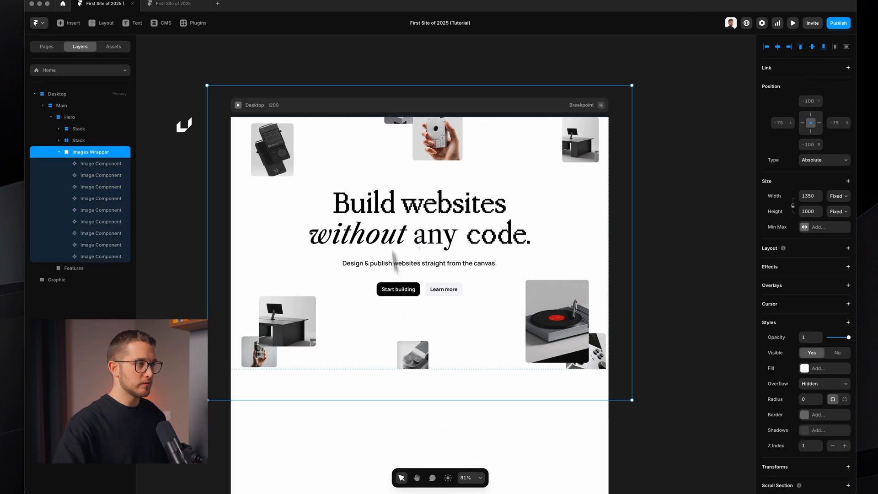
Raise the hand-held camera image above the heading to top 37 and shift the large desk image to left 155, top 679
super+click(424, 142)
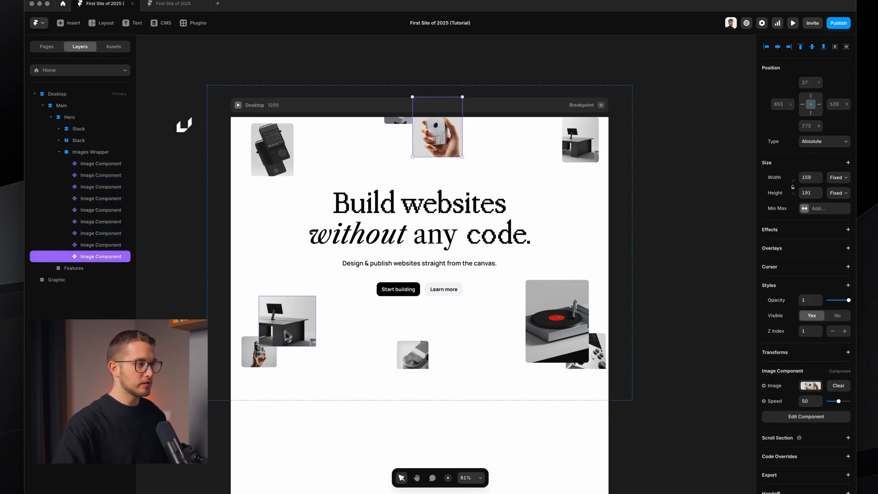
click(298, 320)
click(297, 319)
key(shift+Left)
key(shift+Down)
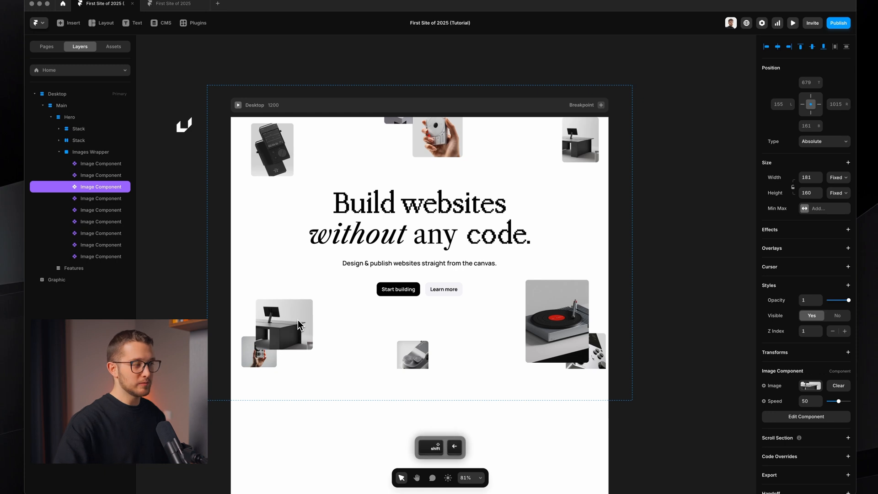
Nudge the small desk image in the hero's upper-right corner slightly down
click(326, 373)
shift+click(580, 140)
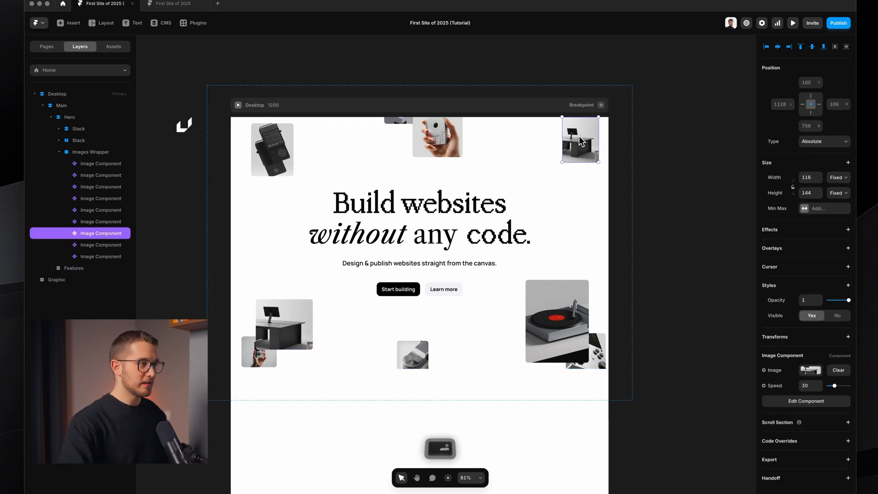
key(shift+Down)
drag(580, 138, 501, 277)
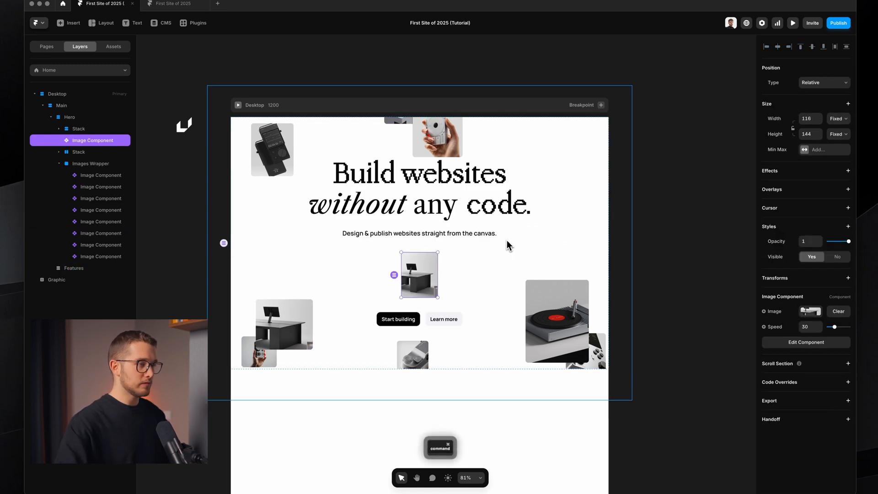
key(super+z)
key(super+z)
key(super+z)
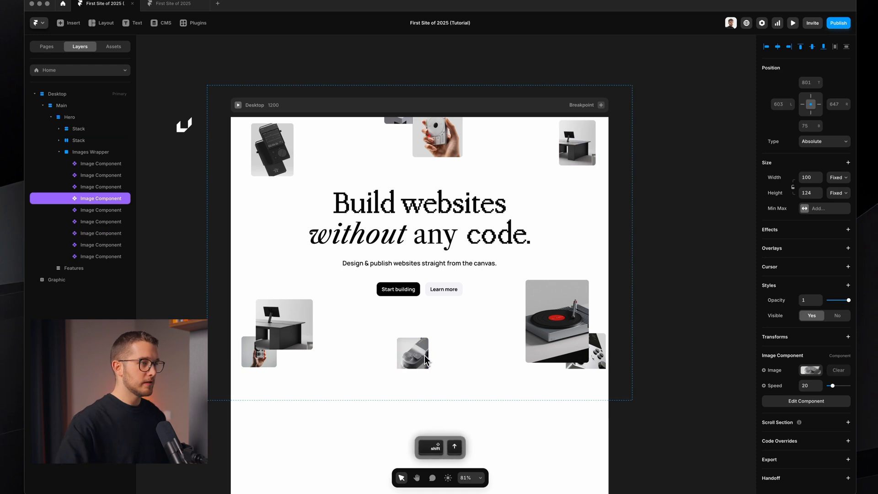
Select the two overlapping images above the heading and nudge them up a few pixels
click(419, 139)
shift+click(395, 122)
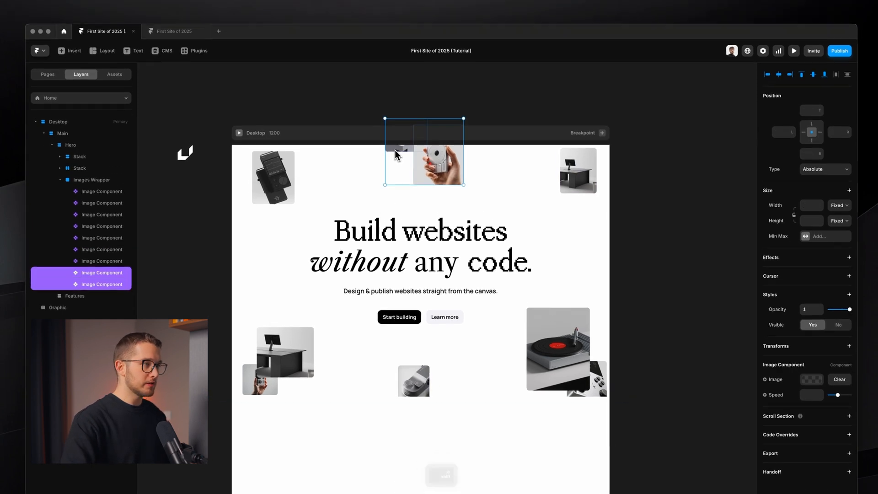
key(Up)
key(Up)
key(Up)
key(Escape)
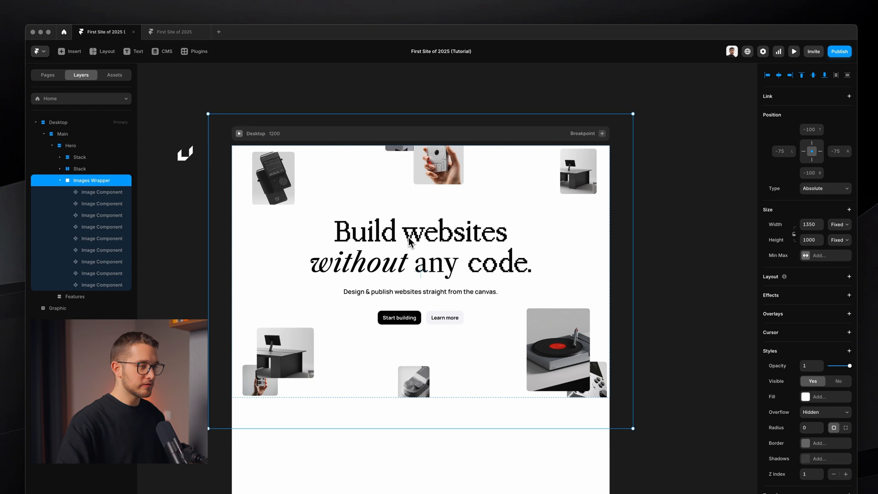
Preview the page, return to the canvas and mark out the hero text area that lies beneath the Images Wrapper
key(super+p)
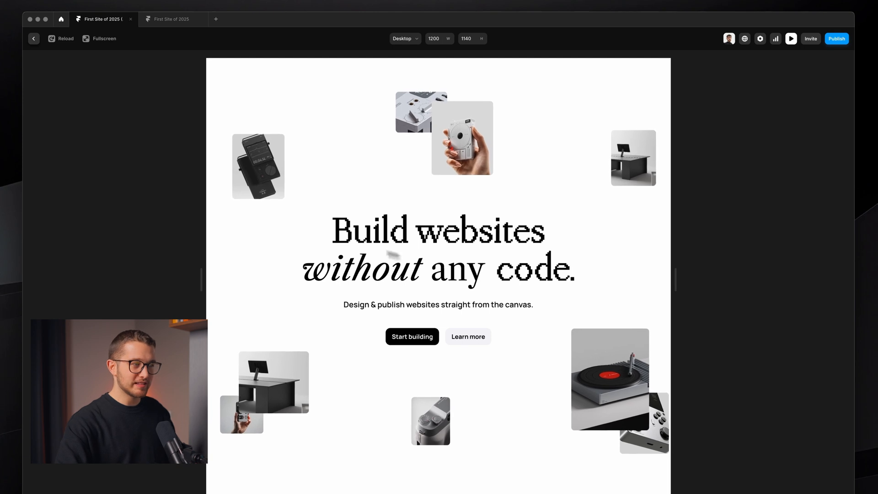
key(Escape)
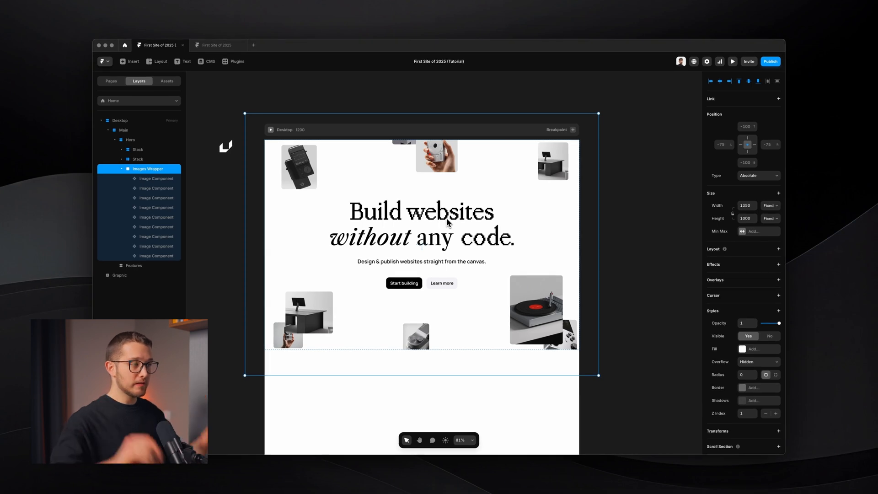
key(shift+super+4)
drag(339, 200, 505, 295)
key(space)
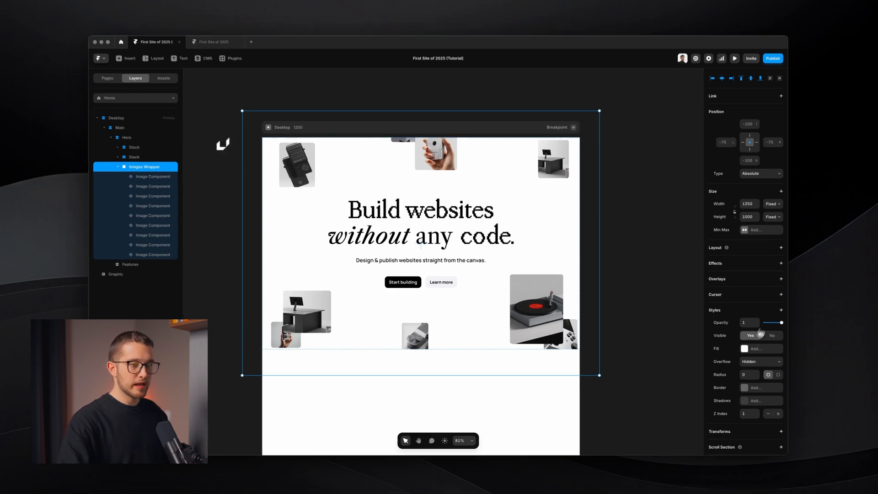
Add the Pointer Events style to the Images Wrapper and set it to None
click(778, 311)
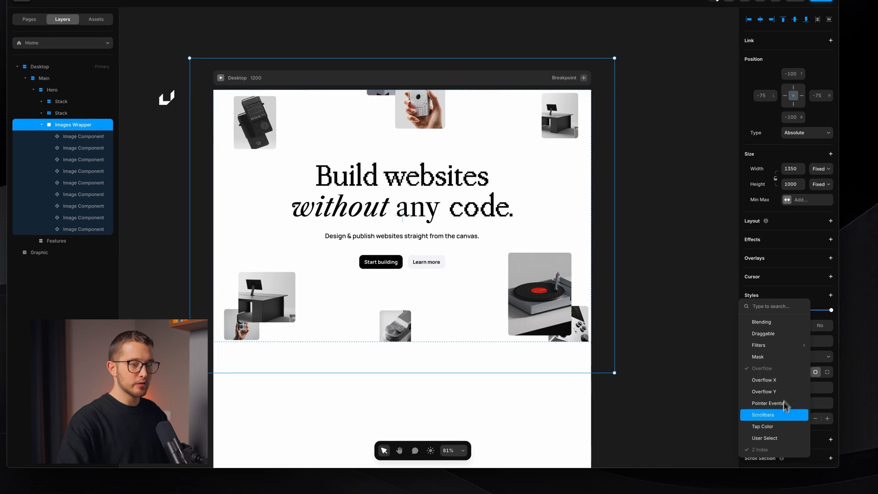
click(783, 403)
scroll(789, 366, down, 2)
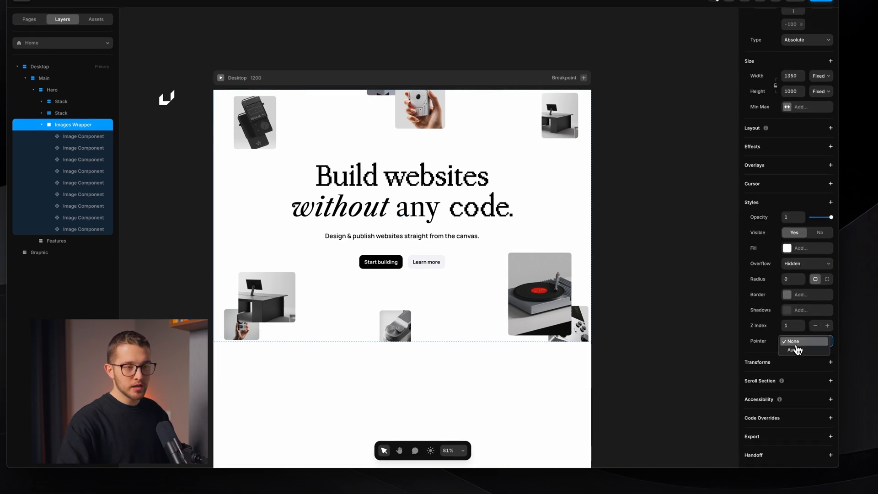
click(796, 345)
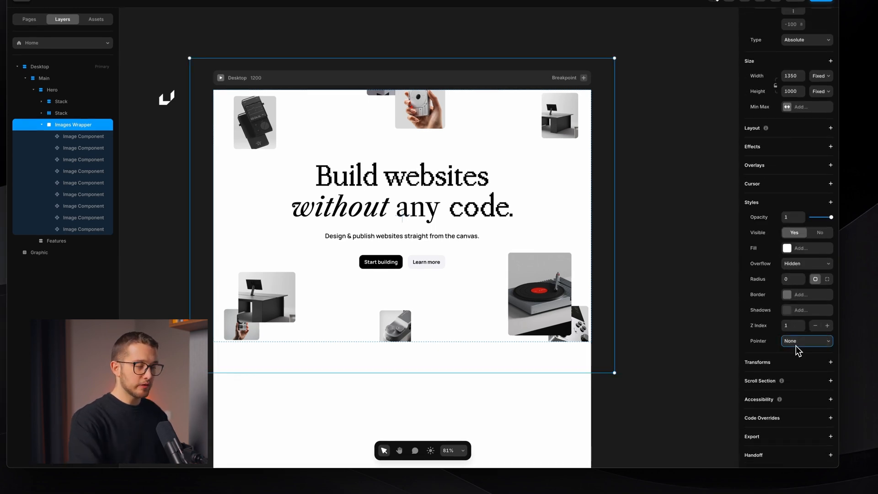
Preview the page and test whether the hero heading text can be selected through the Images Wrapper
key(super+p)
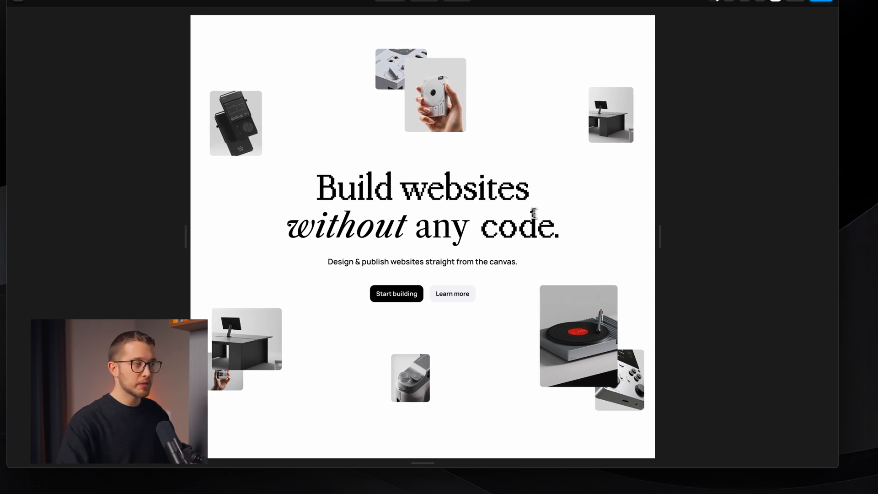
drag(299, 184, 451, 226)
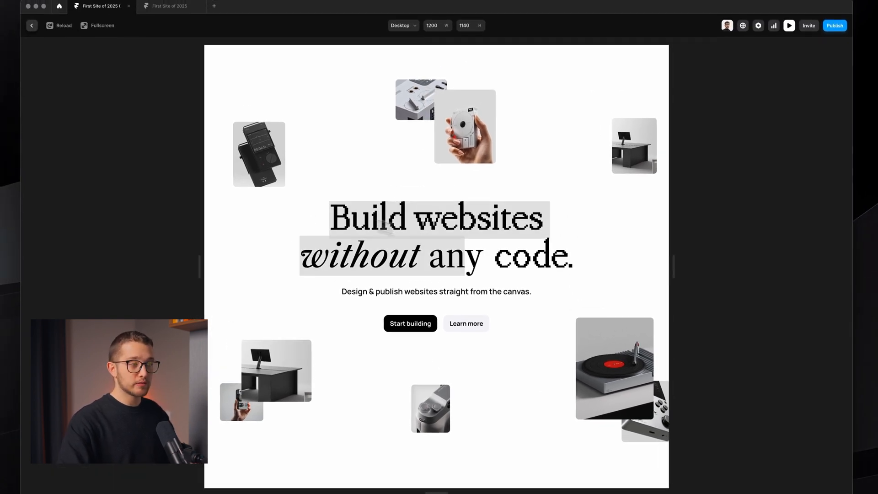
drag(465, 259, 563, 257)
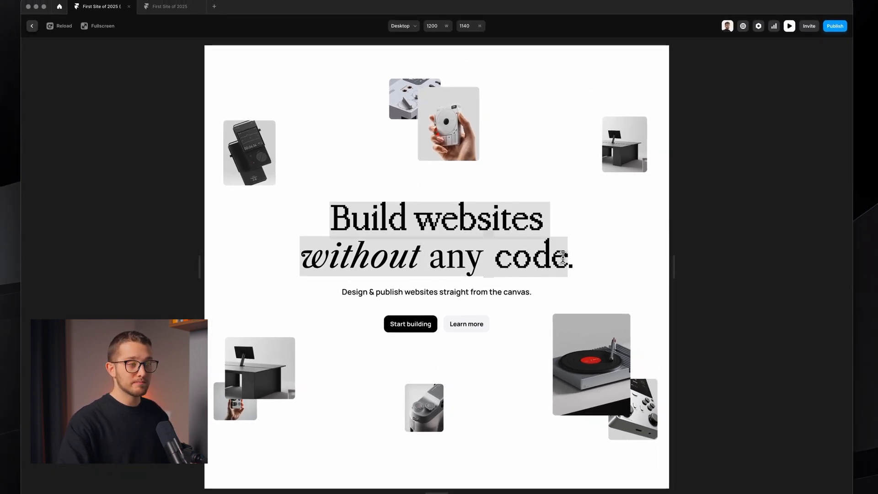
click(540, 252)
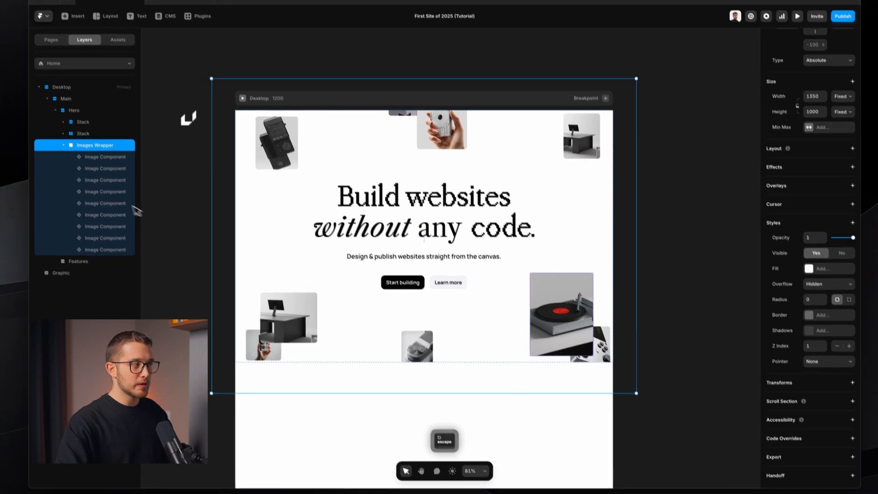
Select all nine Image Components inside the Images Wrapper and give them the Pointer Events style set to Auto
click(101, 173)
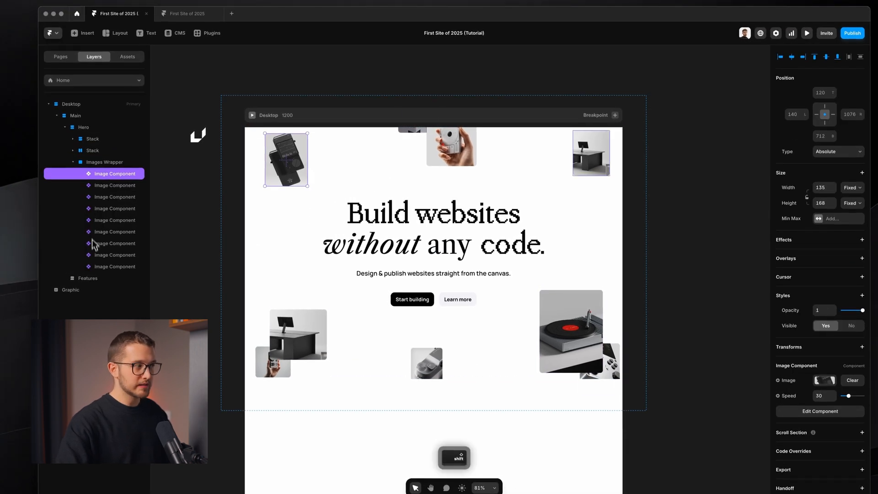
shift+click(98, 265)
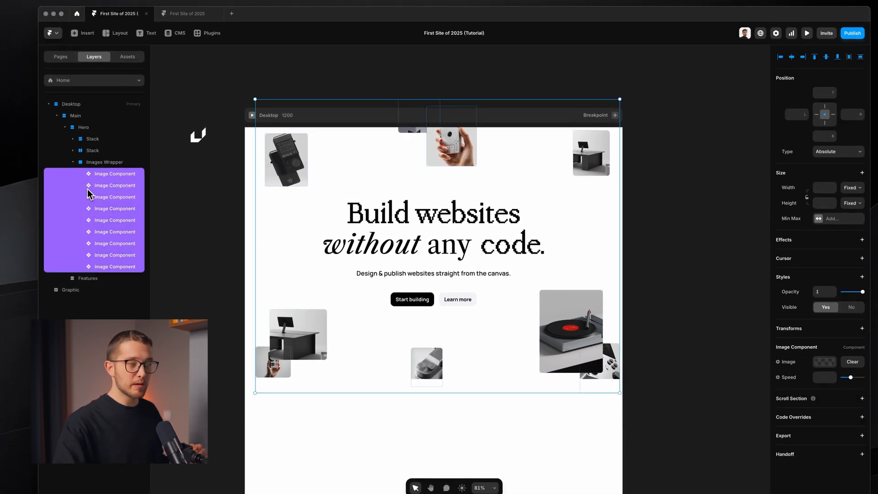
click(862, 277)
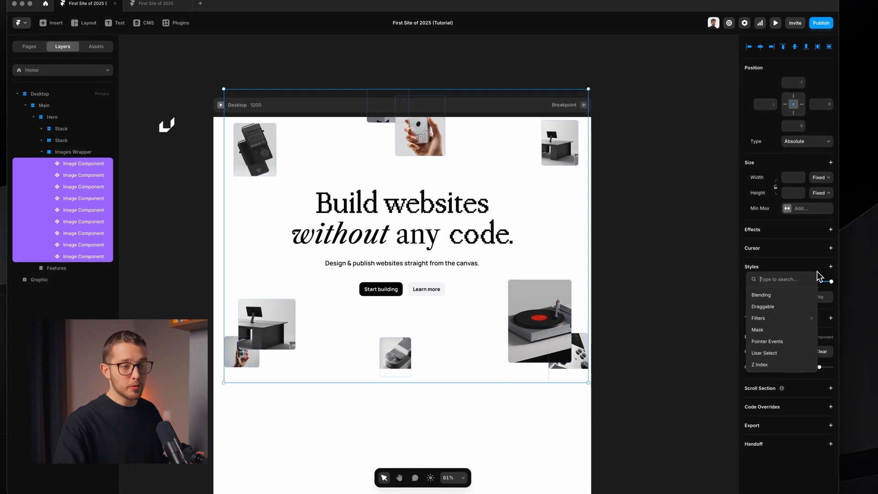
click(795, 341)
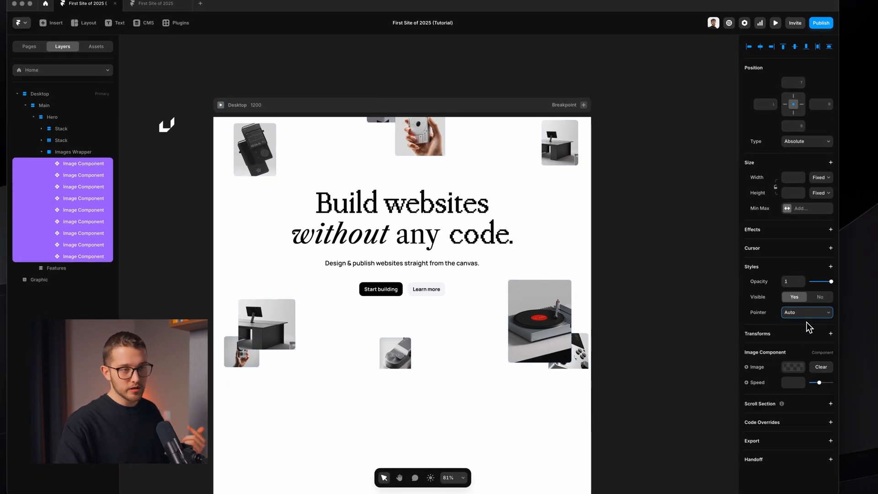
Check the pointer settings of the Images Wrapper and its images, and test selecting the heading text in the preview
click(87, 155)
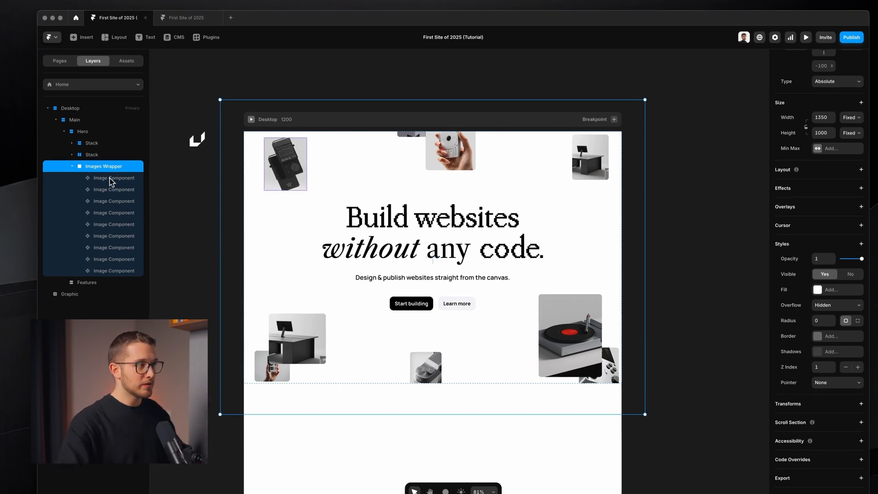
click(109, 179)
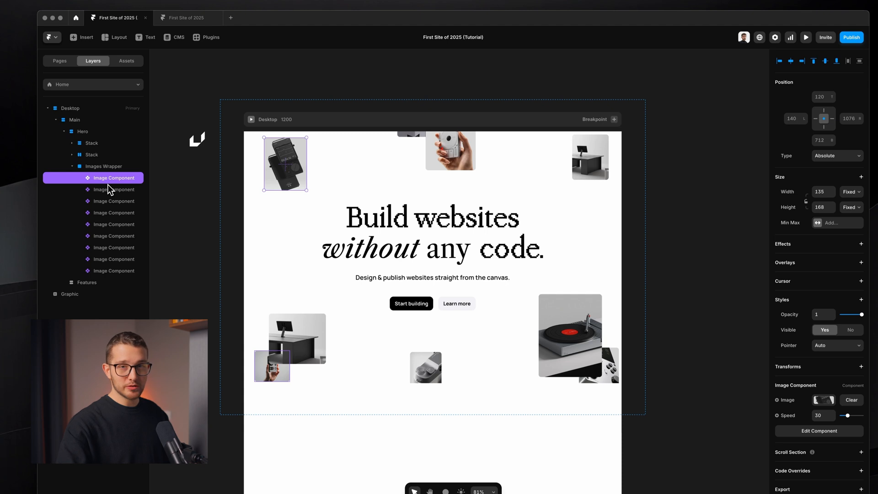
click(573, 331)
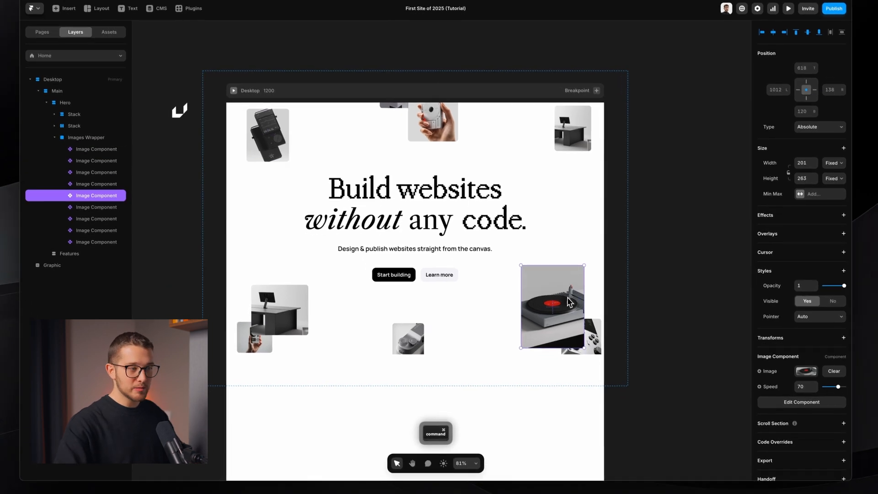
key(super+p)
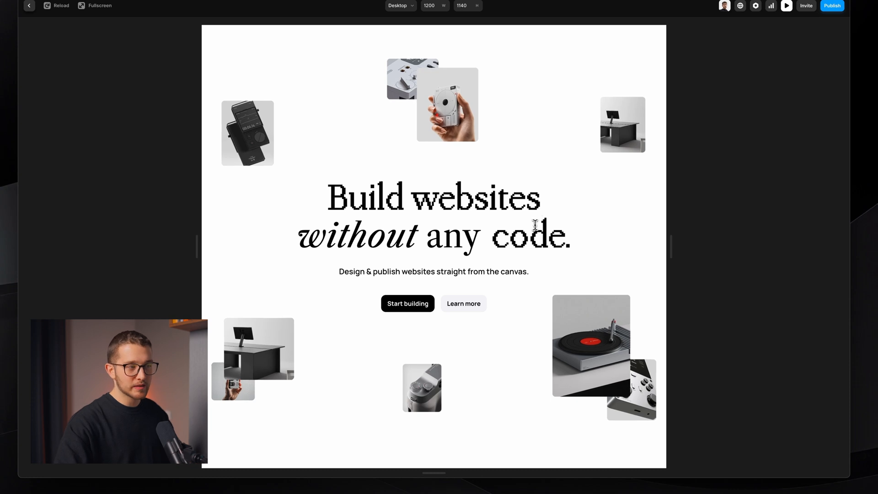
drag(353, 204, 473, 250)
click(472, 252)
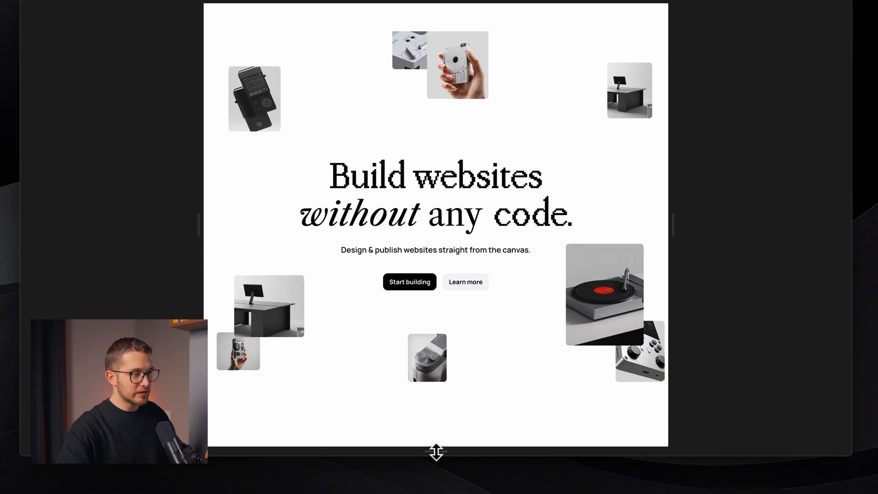
Reduce the preview height to 847 and scroll the hero to examine how the images behave at its lower edge
drag(437, 452, 441, 394)
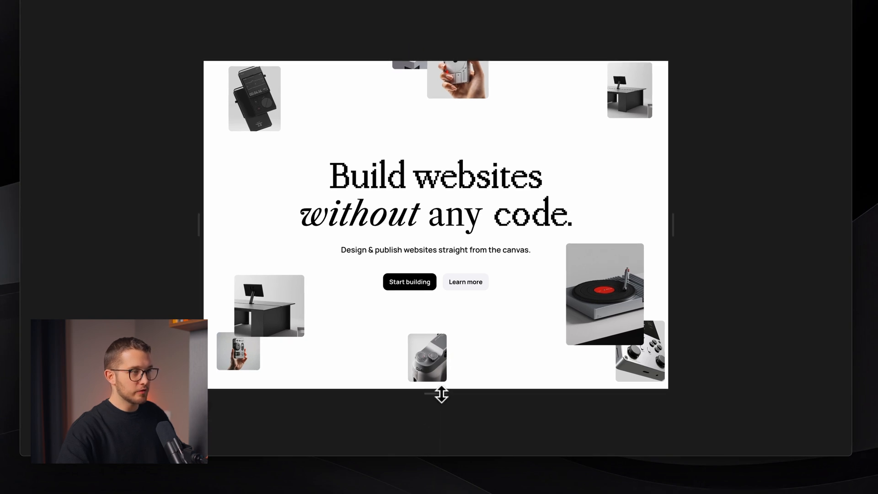
scroll(512, 275, down, 3)
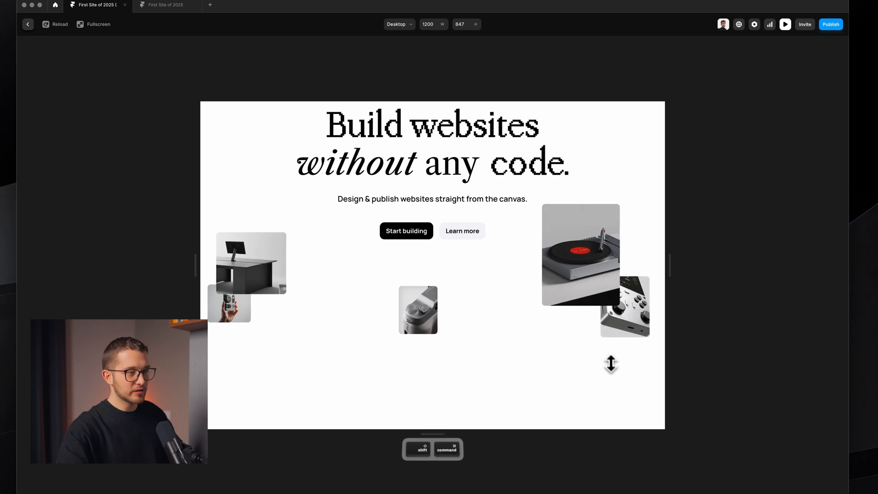
key(shift+super+4)
key(Escape)
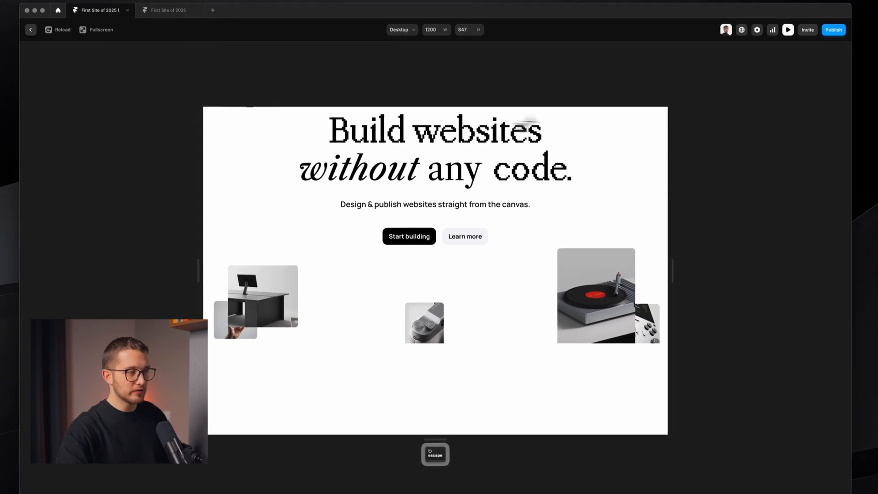
Leave the preview and set the Hero section's overflow to Visible
key(Escape)
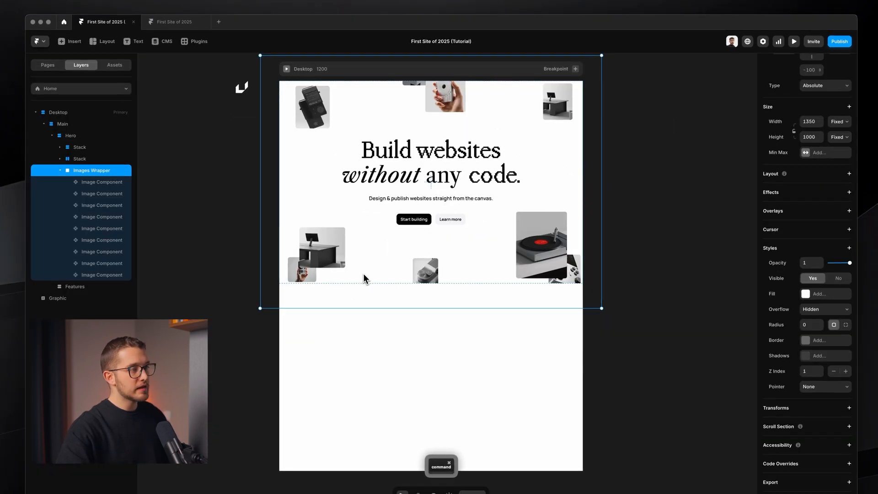
click(86, 135)
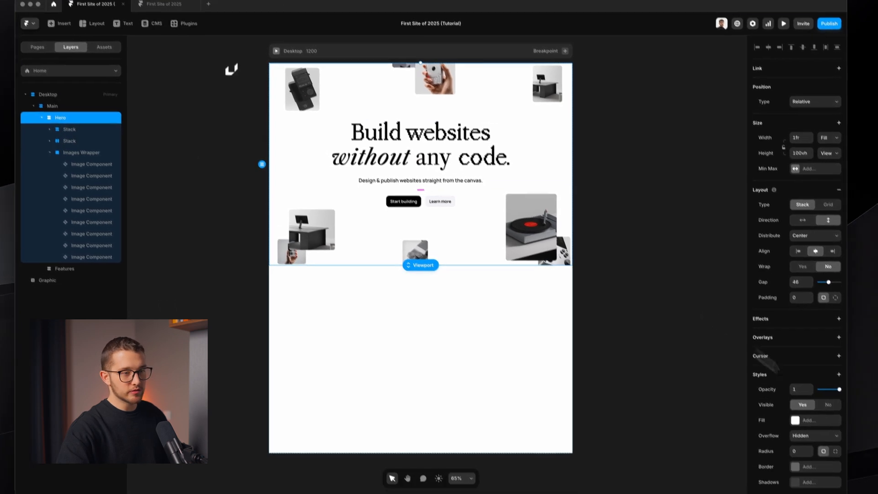
click(655, 385)
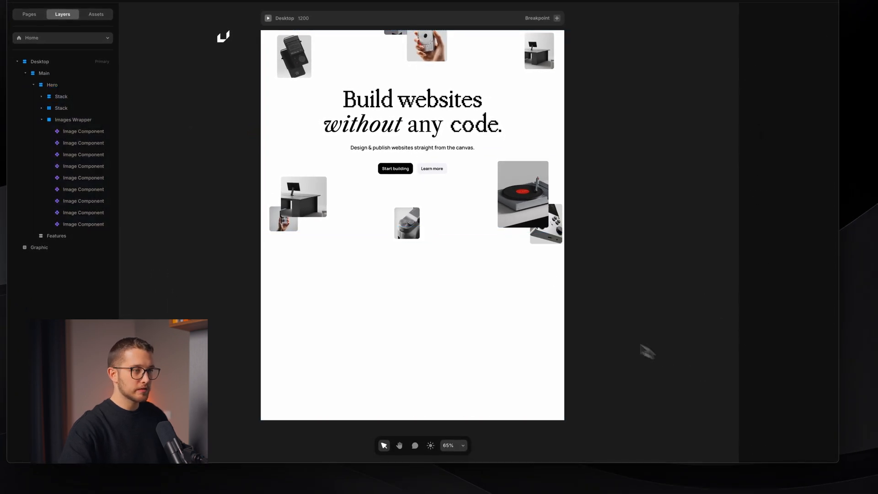
Preview the page, reduce the preview height to 797, and scroll to examine the hero images at the section's lower edge
key(super+p)
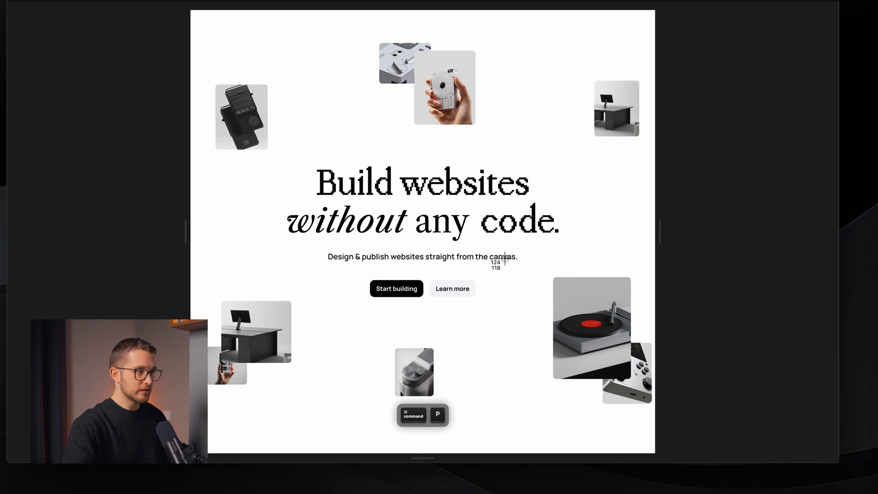
drag(423, 457, 438, 381)
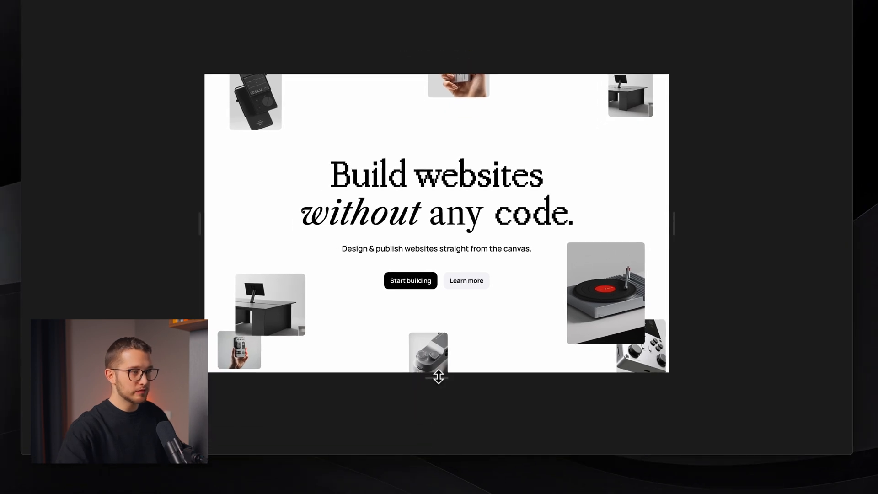
scroll(456, 300, down, 3)
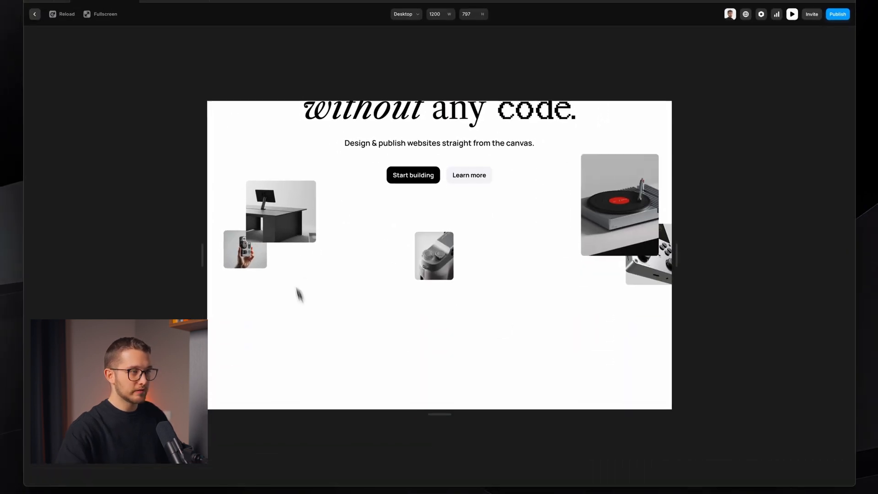
scroll(300, 295, up, 3)
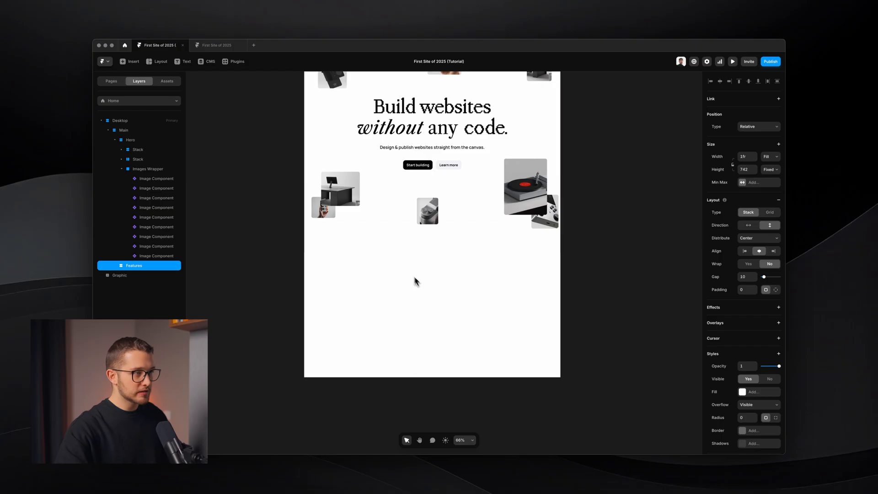
Switch to the finished example site and examine the extent of its Styling features card above the footer
scroll(412, 275, up, 5)
key(super+Tab)
scroll(459, 300, down, 10)
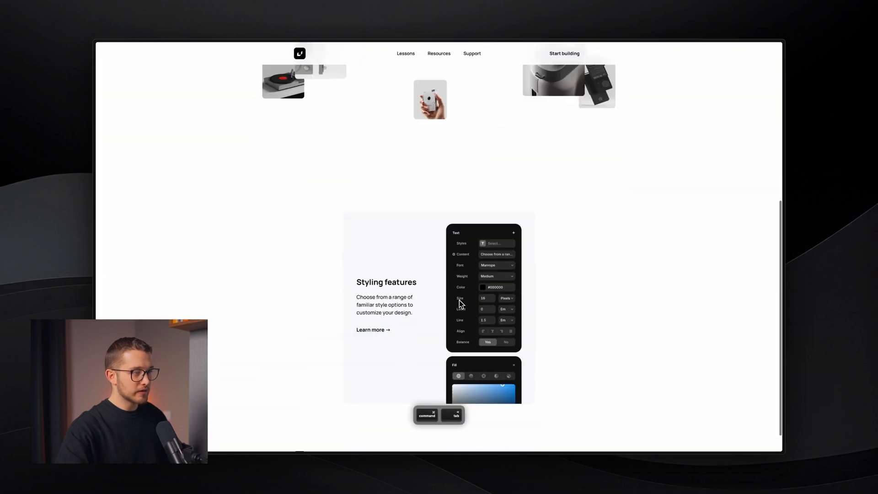
scroll(459, 300, down, 1)
key(shift+super+4)
drag(244, 153, 607, 386)
key(Escape)
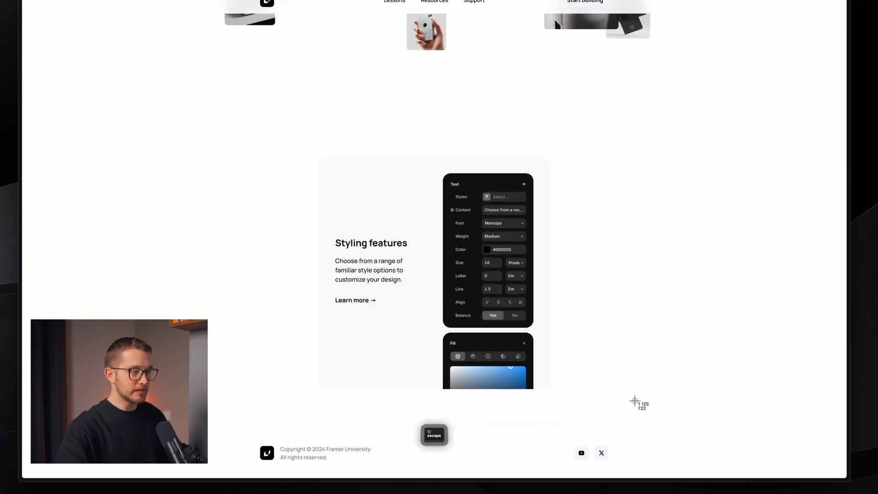
key(shift+super+4)
drag(319, 168, 507, 361)
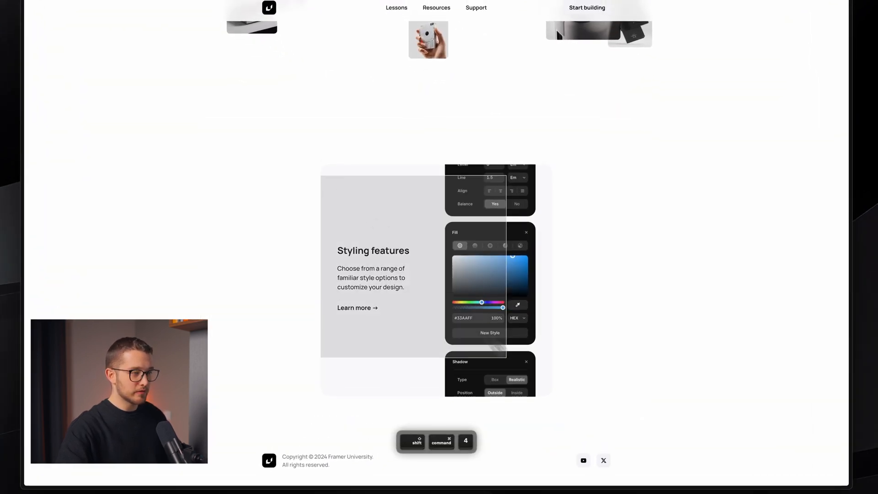
Return to Framer, draw a frame about 714 by 407 inside the Features section, and name it Content
key(super+Tab)
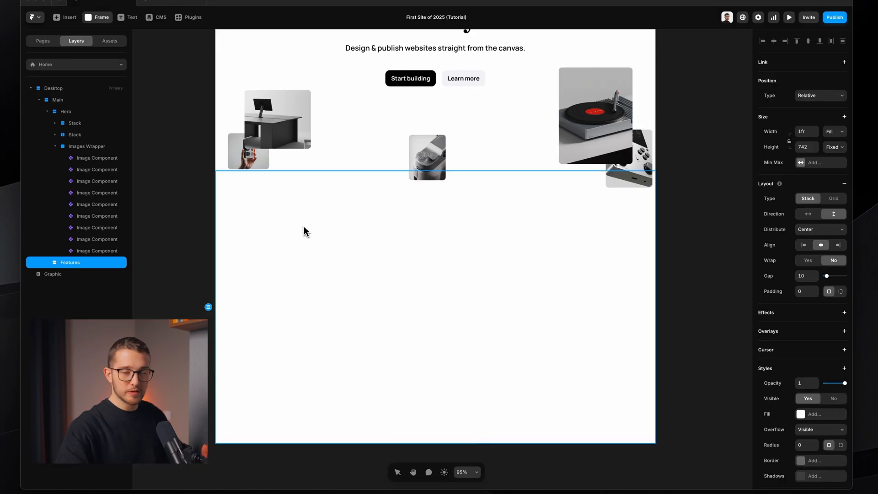
drag(477, 314, 566, 381)
text(Content)
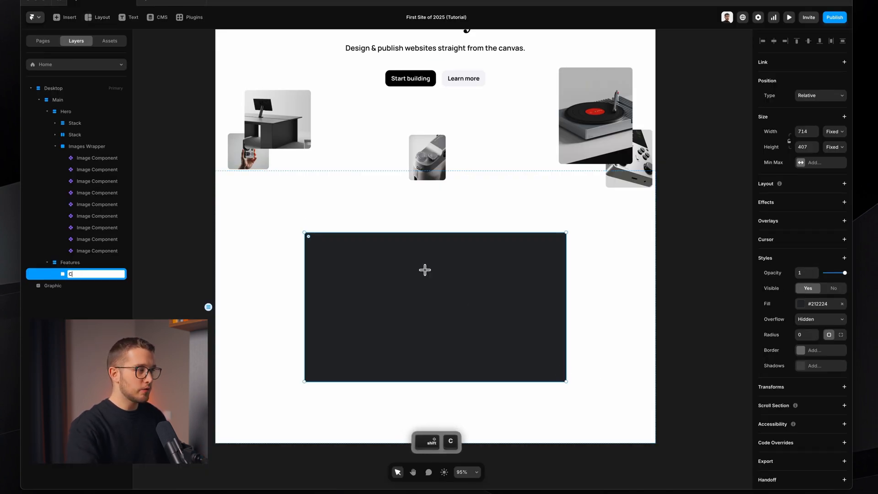
Add a stack layout to the Content frame and remove its fill
click(844, 183)
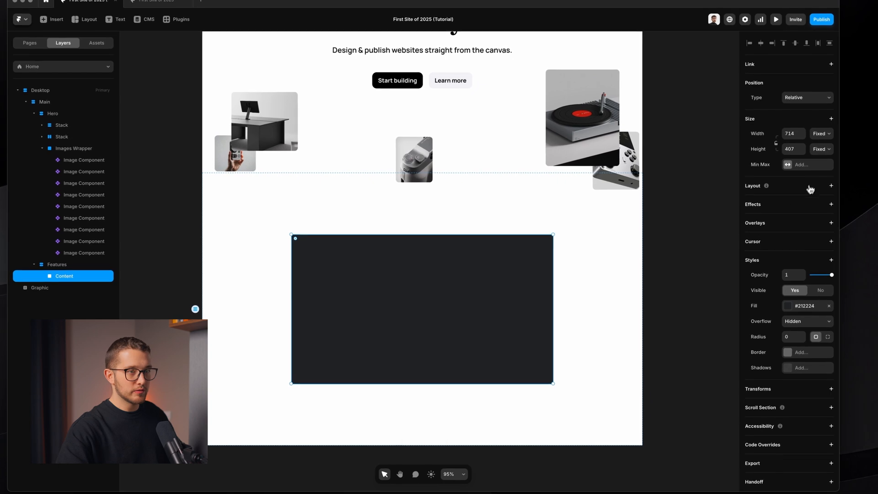
scroll(804, 320, down, 3)
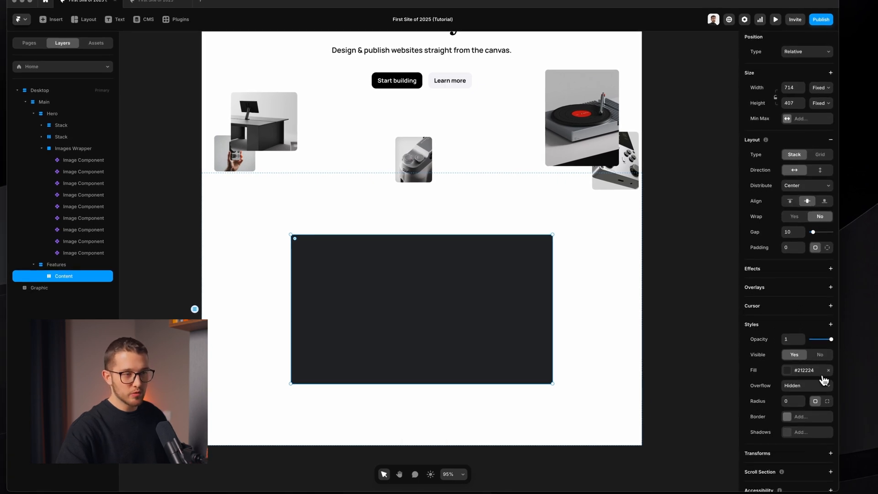
click(828, 370)
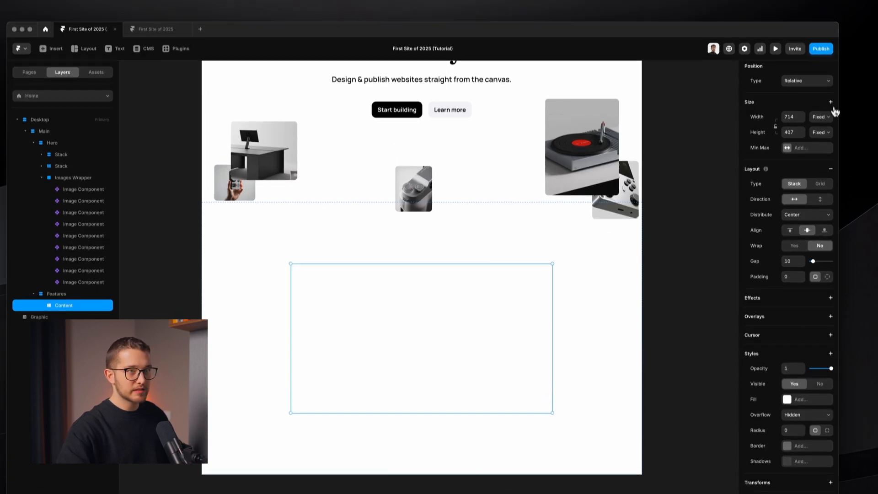
Set the Content stack's width to Fill and its height to 600
click(820, 88)
click(819, 107)
click(787, 103)
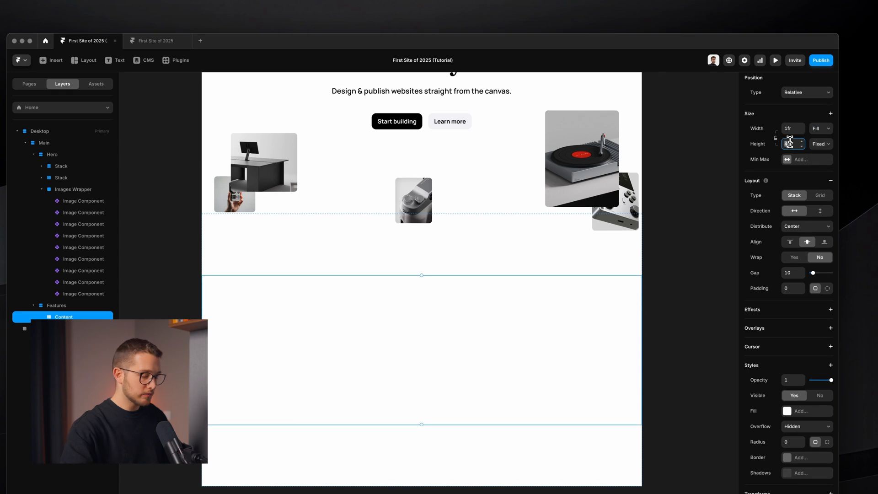
text(60)
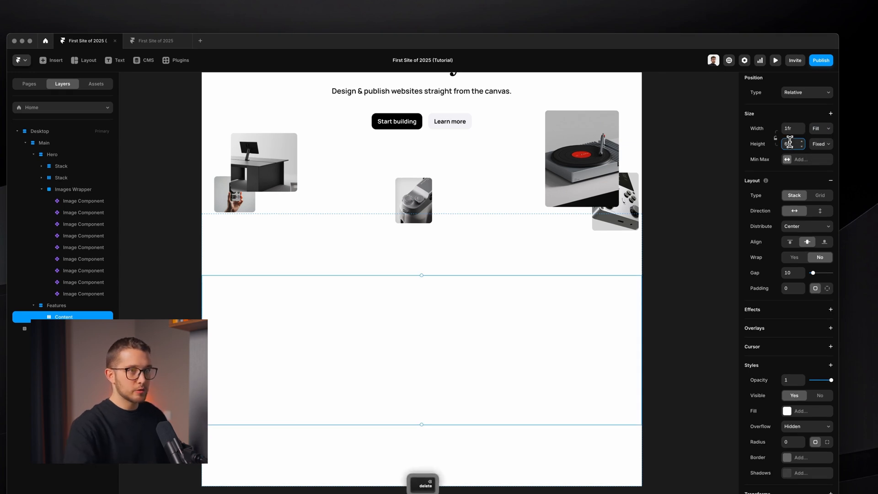
text(0)
key(Return)
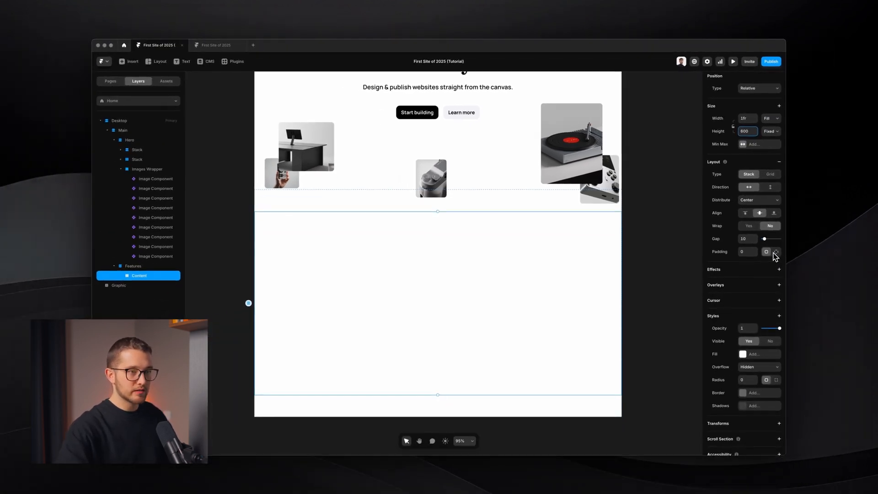
Give the Content stack a fixed maximum width of 600
click(757, 144)
click(757, 155)
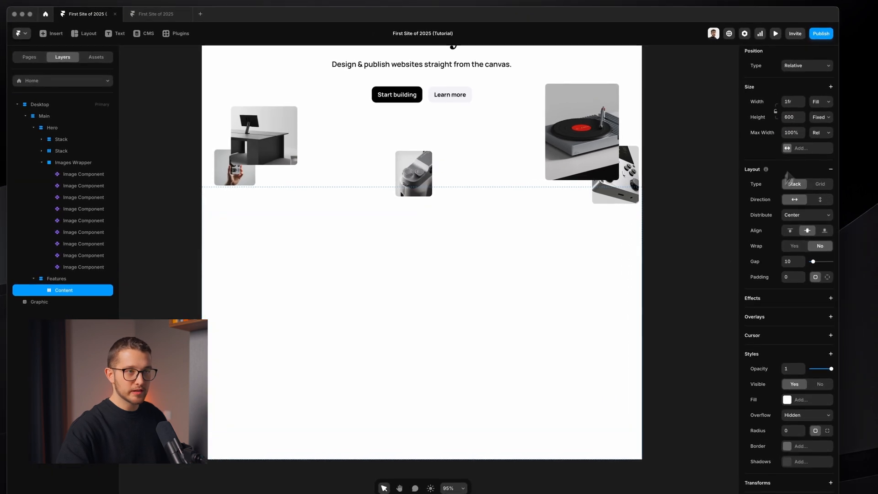
click(794, 134)
text(600)
key(Return)
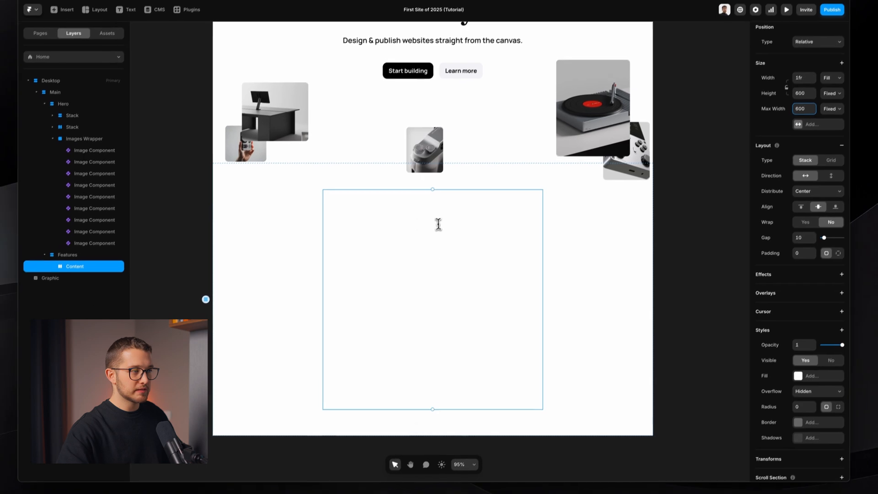
Measure the area of the Content stack on the canvas
key(shift+super+4)
drag(312, 213, 520, 350)
drag(536, 316, 559, 406)
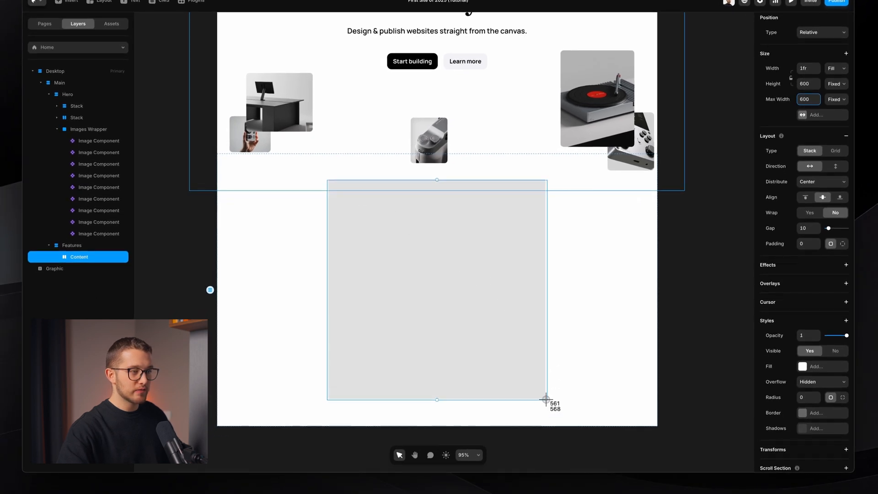
key(Escape)
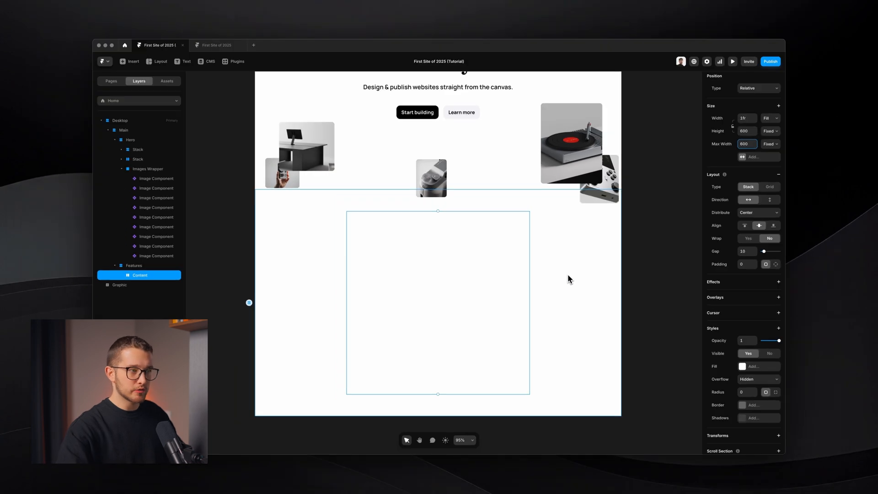
Set the Features section's height to Fit Content and its top and bottom padding to 100
click(567, 274)
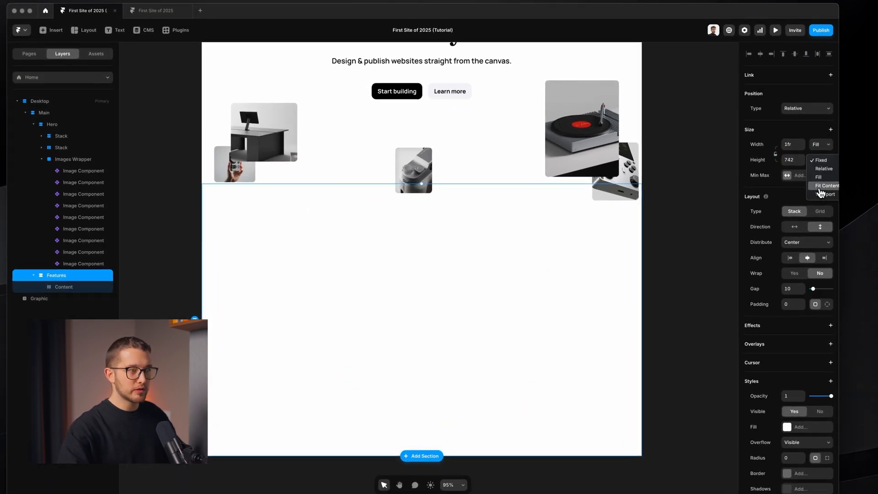
click(820, 187)
click(827, 304)
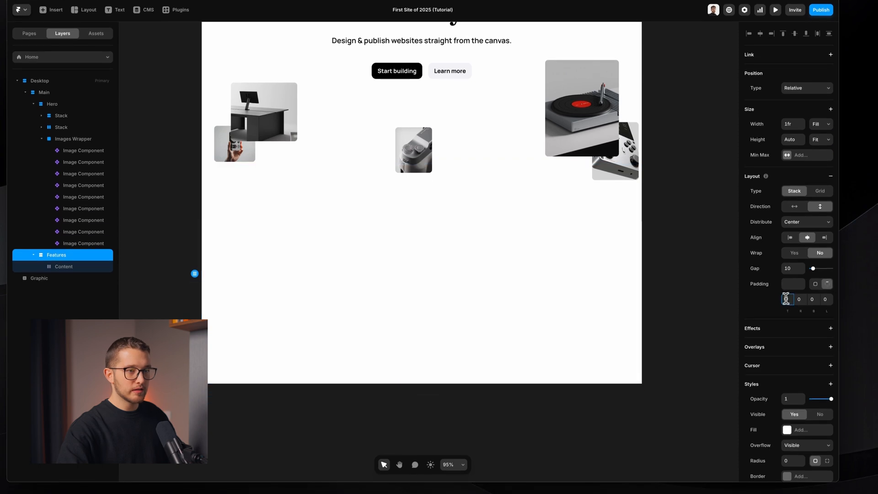
click(795, 300)
text(100)
click(813, 299)
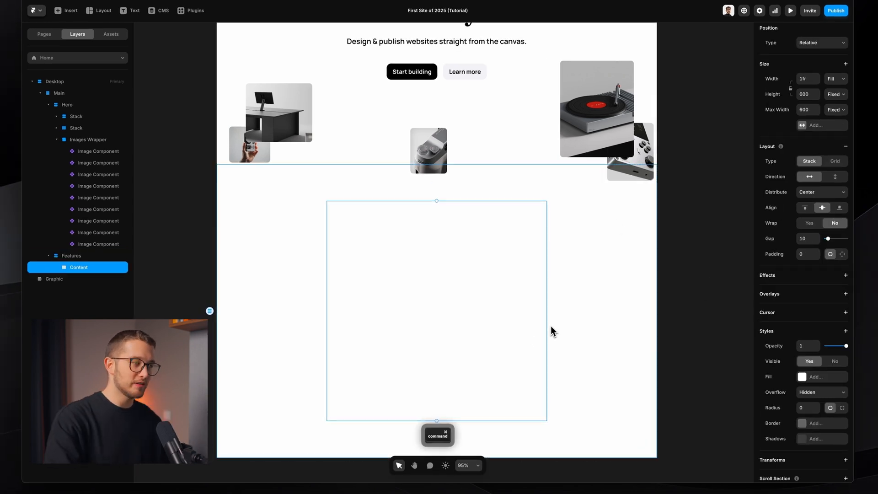
Switch to the example site and measure the outline of the Styling features card to study its layout
click(546, 273)
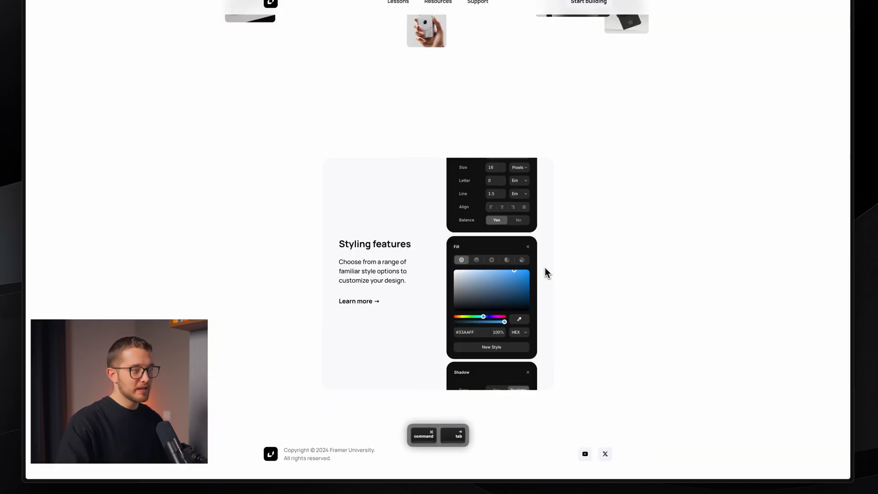
key(super+shift+4)
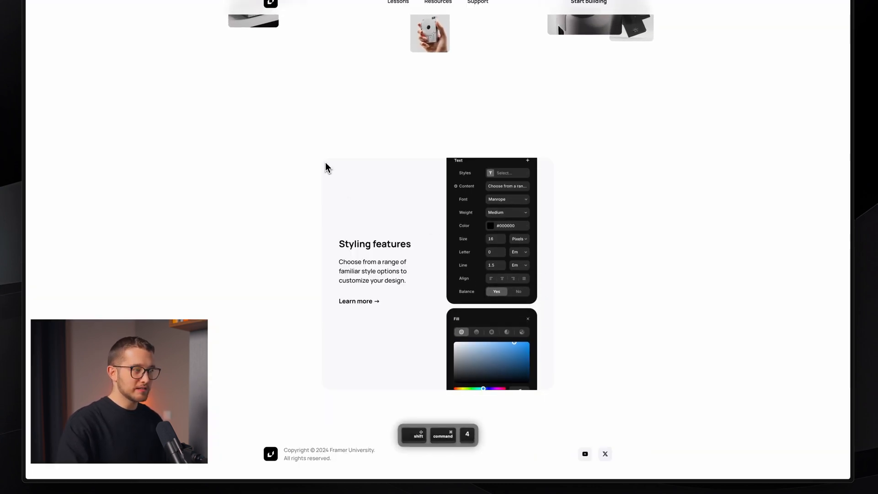
drag(324, 158, 531, 377)
key(space)
key(space)
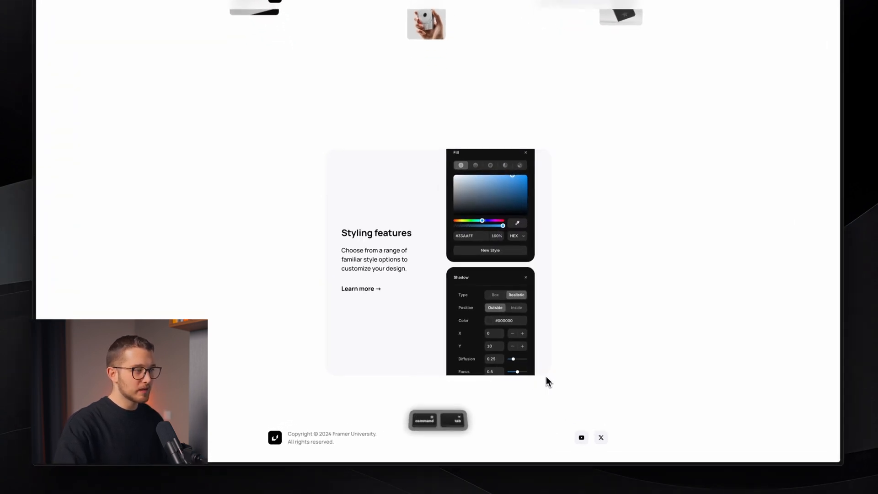
Return to Framer and draw a frame about 198 by 357 inside the Content stack
key(super+Tab)
key(f)
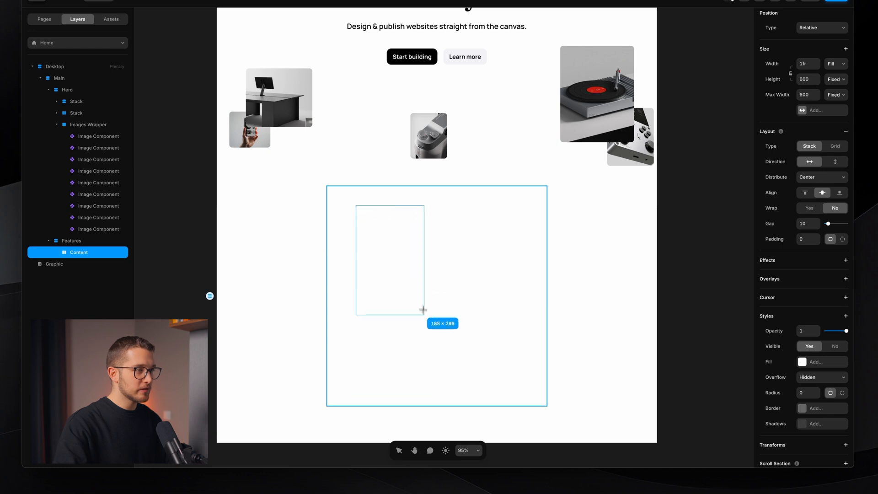
drag(423, 310, 428, 335)
key(super+d)
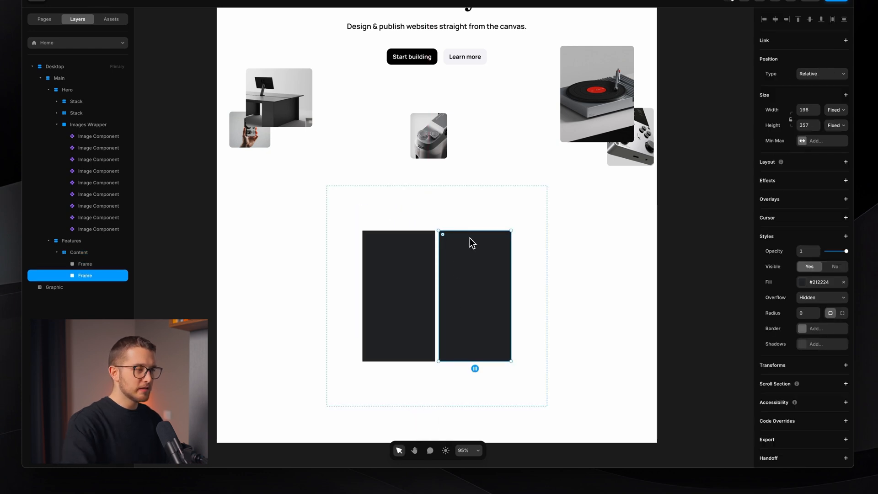
key(Delete)
click(463, 247)
key(super+d)
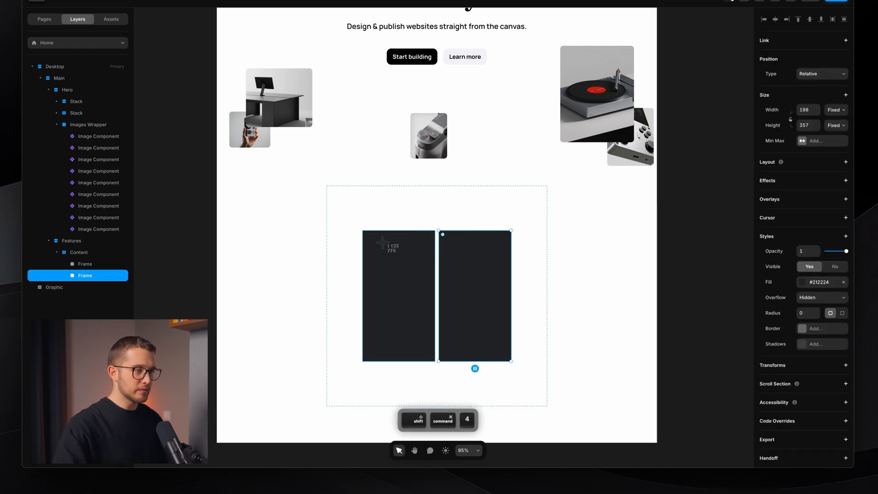
drag(383, 242, 488, 402)
key(Escape)
key(Delete)
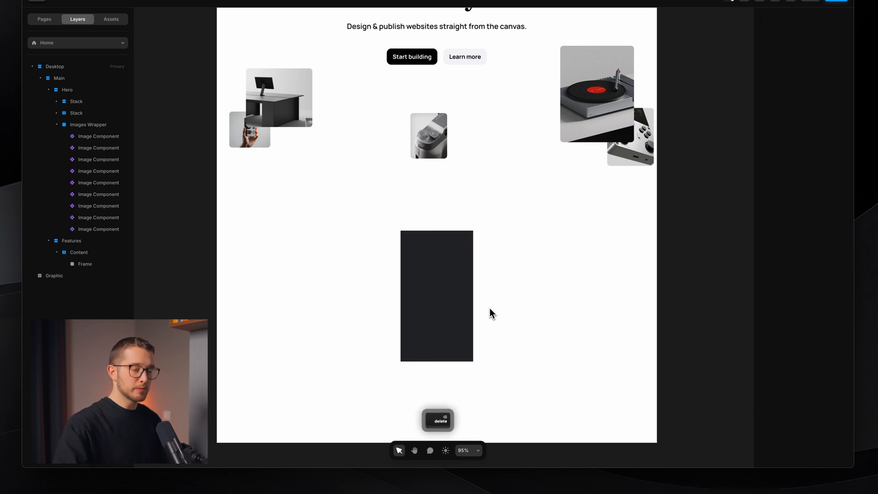
Rename the frame inside the Content stack to C1 and remove its fill
click(452, 276)
key(super+r)
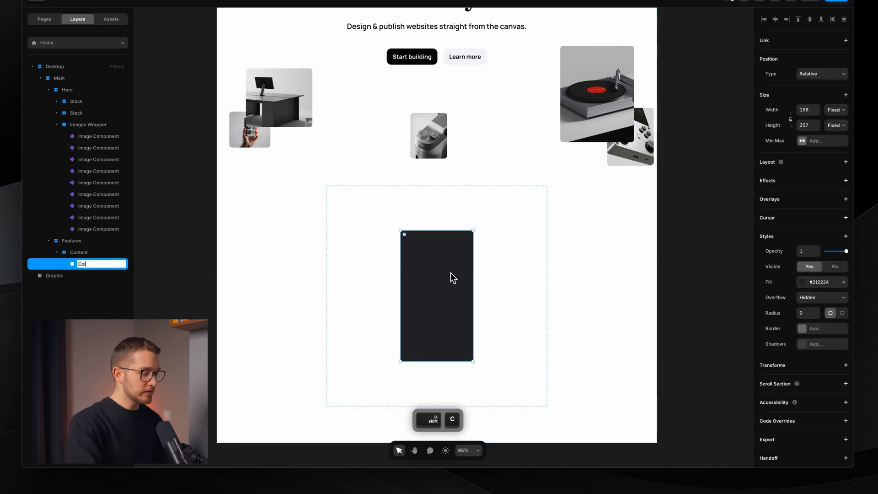
text(C1)
key(Return)
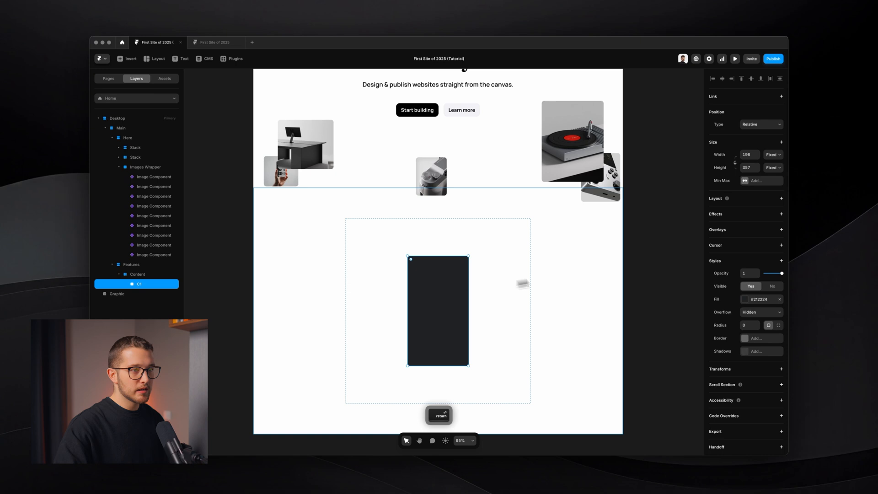
click(779, 301)
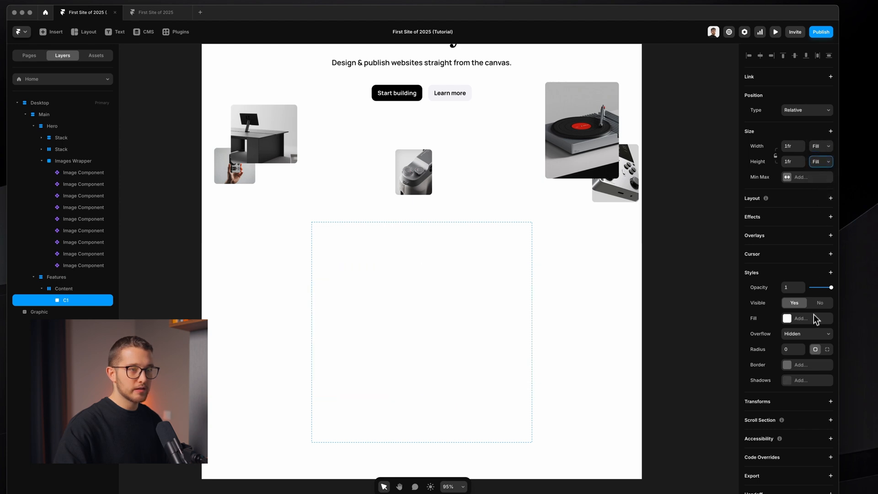
Add a stack layout to the C1 frame and set its direction to vertical
click(829, 199)
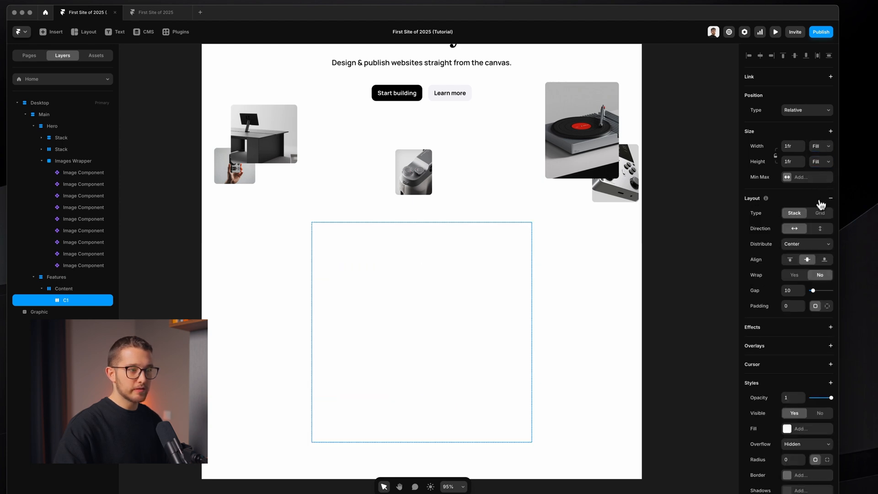
scroll(782, 311, down, 1)
click(828, 188)
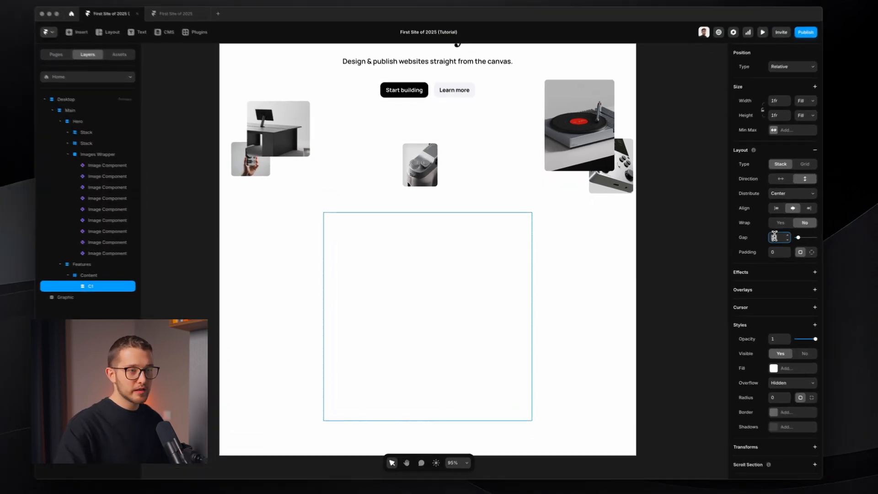
Add a text layer inside C1 with the heading "Styling features" copied from the example site, without a trailing space
key(t)
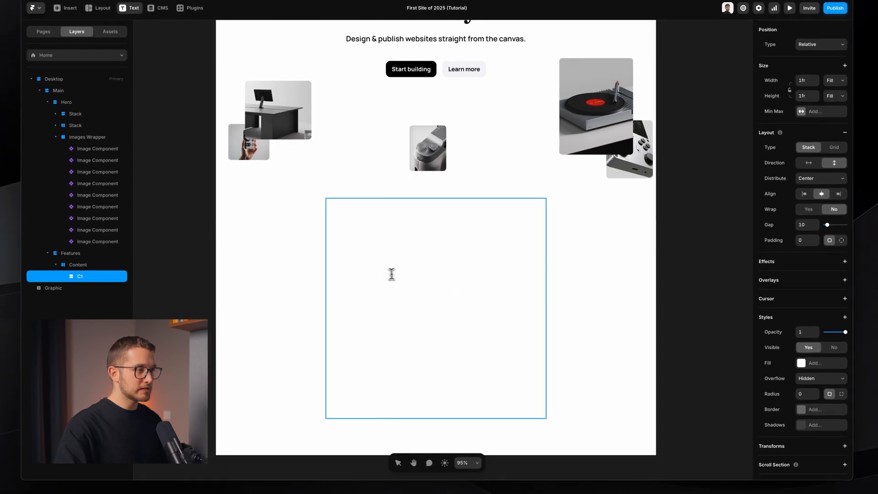
click(446, 270)
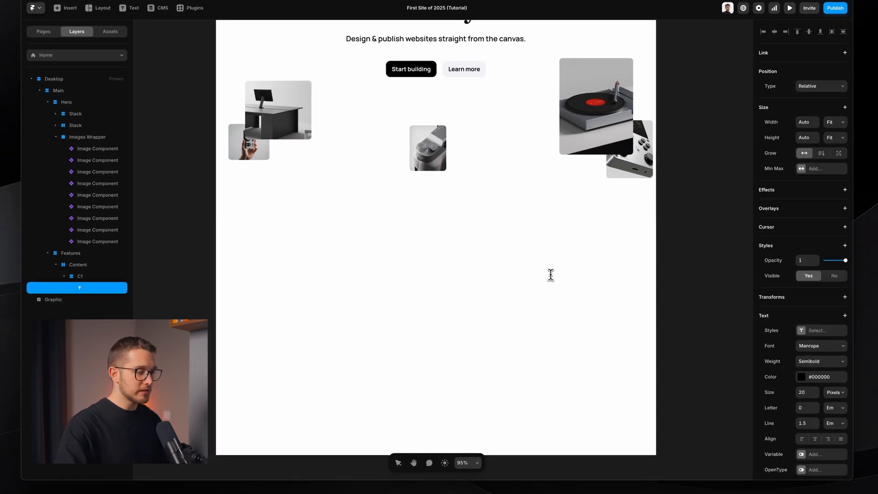
key(super+c)
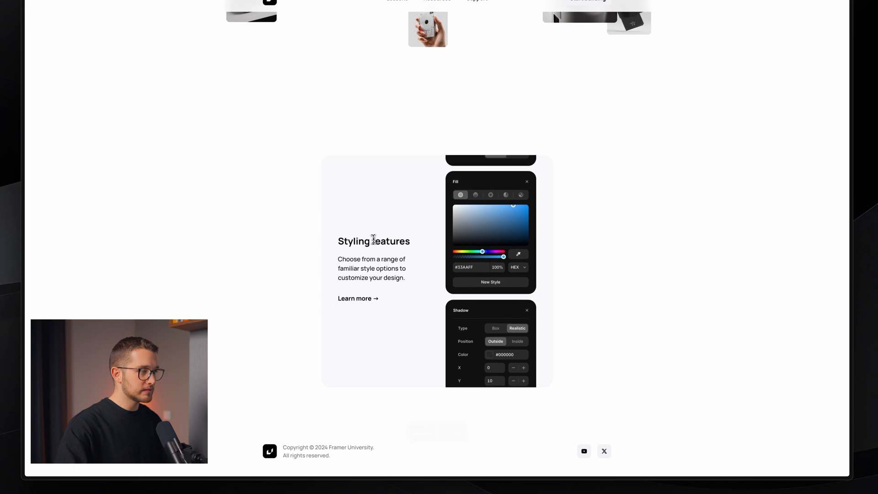
key(super+c)
key(super+Tab)
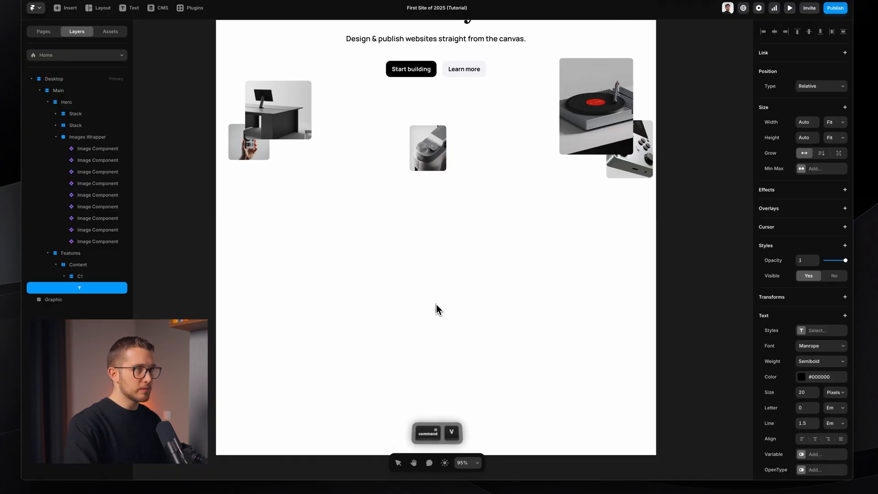
key(super+v)
key(Escape)
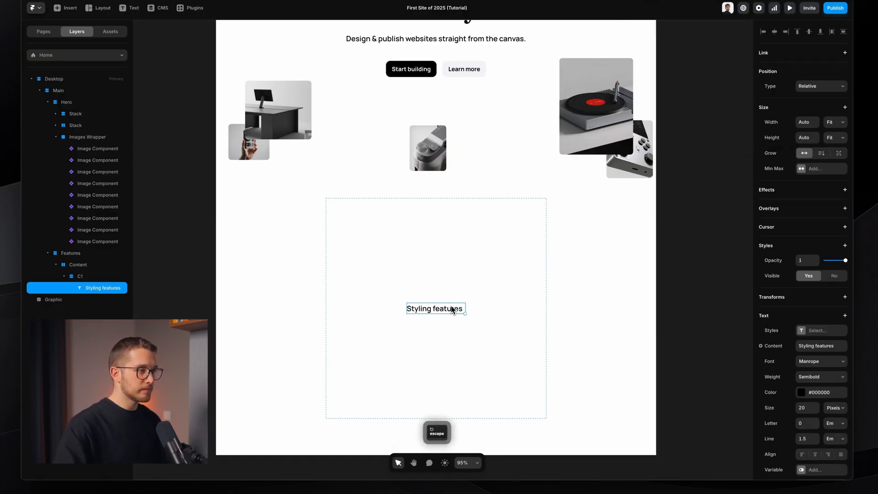
double_click(451, 310)
key(BackSpace)
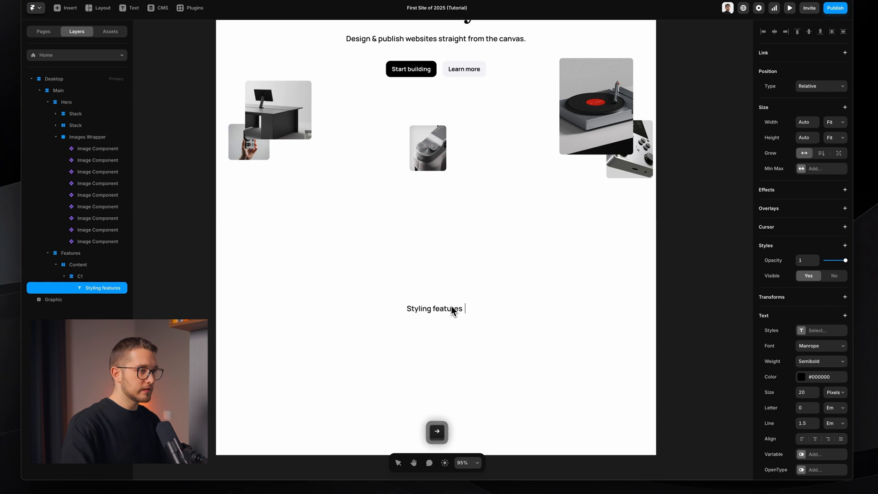
key(Escape)
Set the Styling features heading to size 24 and Bold weight, and make its width Fill
scroll(451, 305, up, 3)
scroll(451, 305, up, 4)
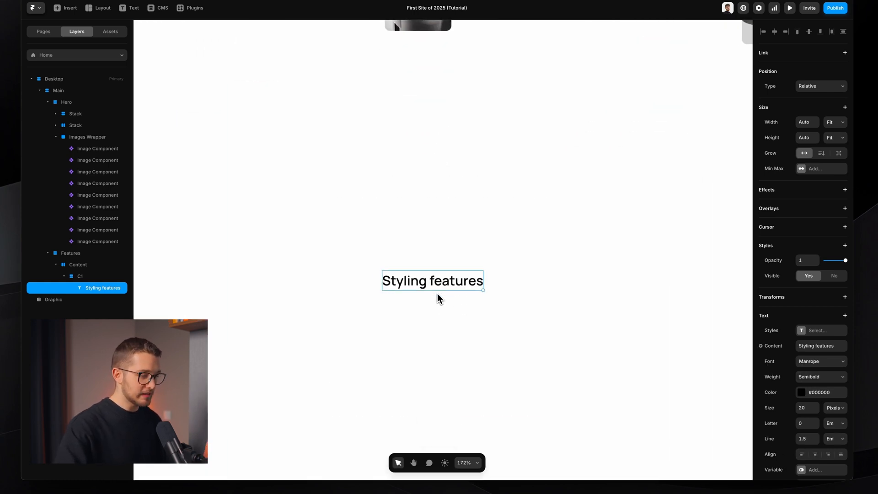
key(Return)
click(808, 394)
text(2)
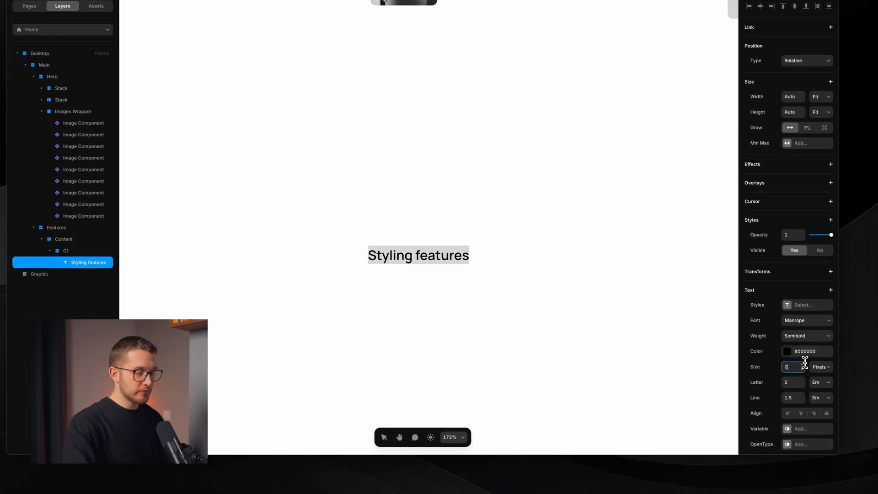
text(4)
key(Return)
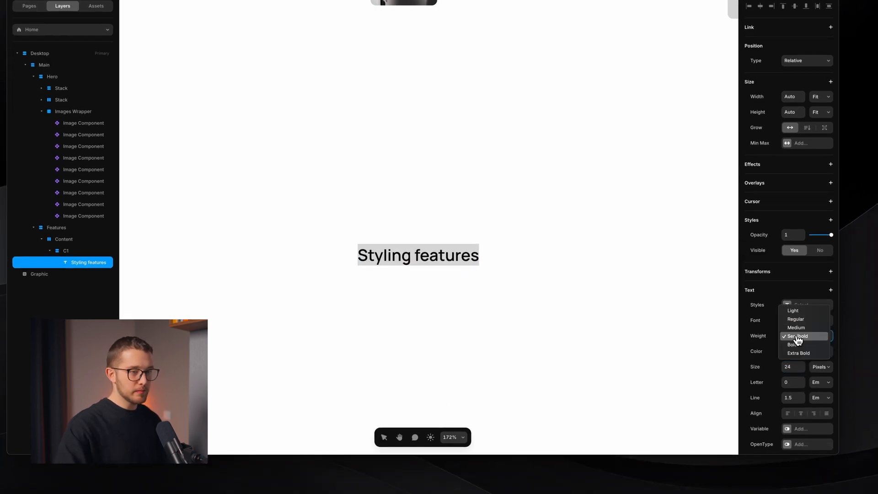
click(798, 346)
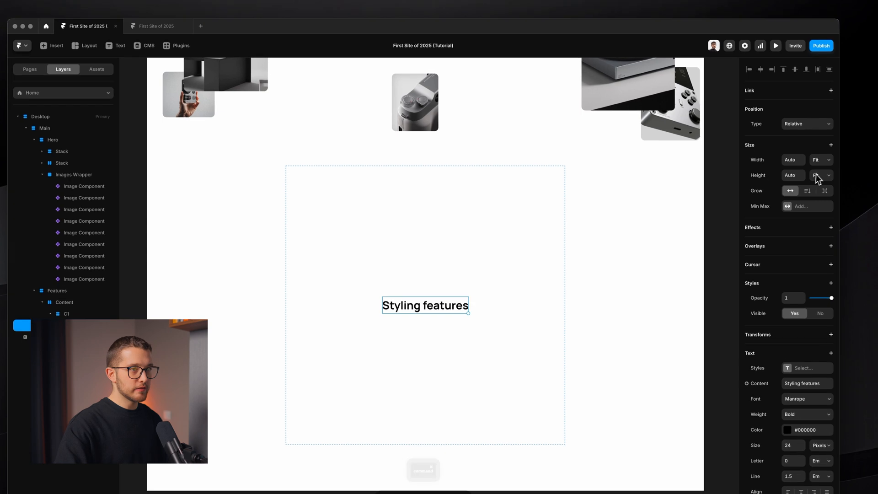
click(825, 99)
click(826, 155)
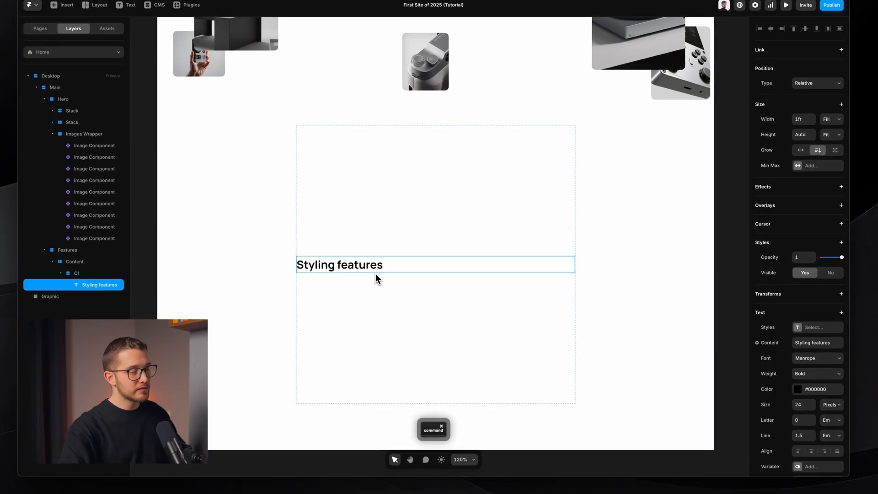
Duplicate the heading and replace the copy's text with the example site's "Choose from a range of familiar style options to customize your design."
key(super+d)
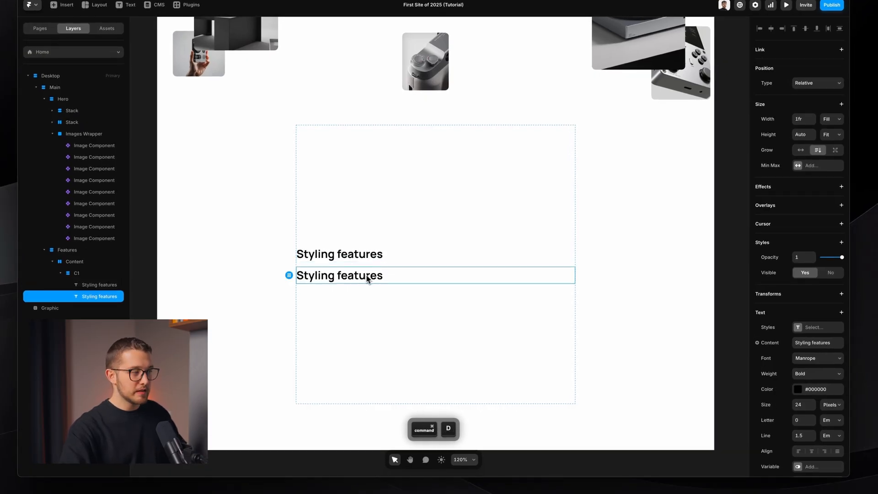
key(super+Tab)
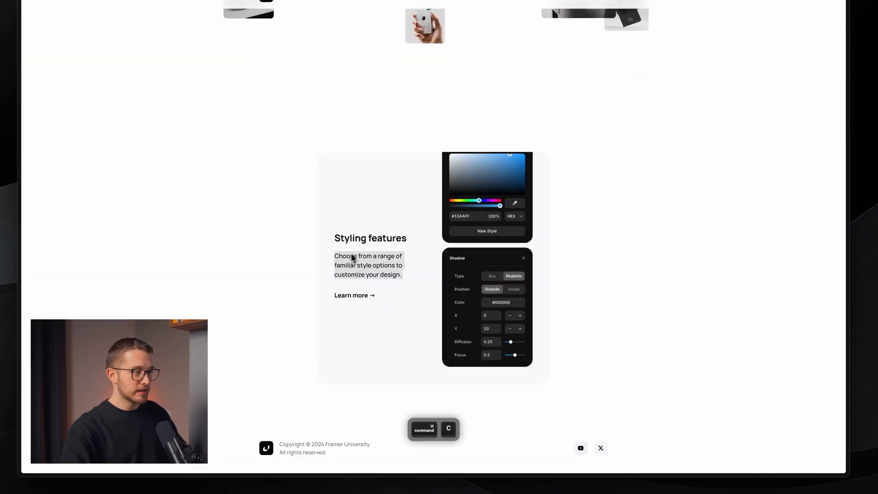
key(super+Tab)
key(super+space)
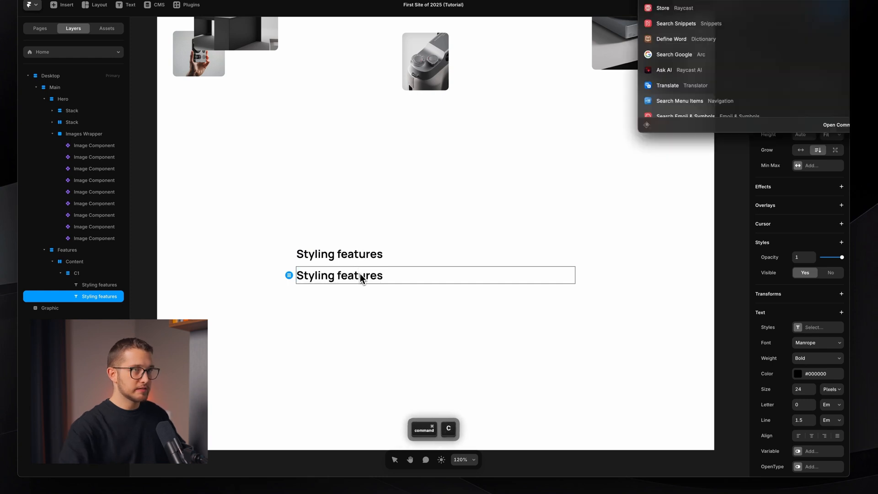
key(Escape)
key(super+v)
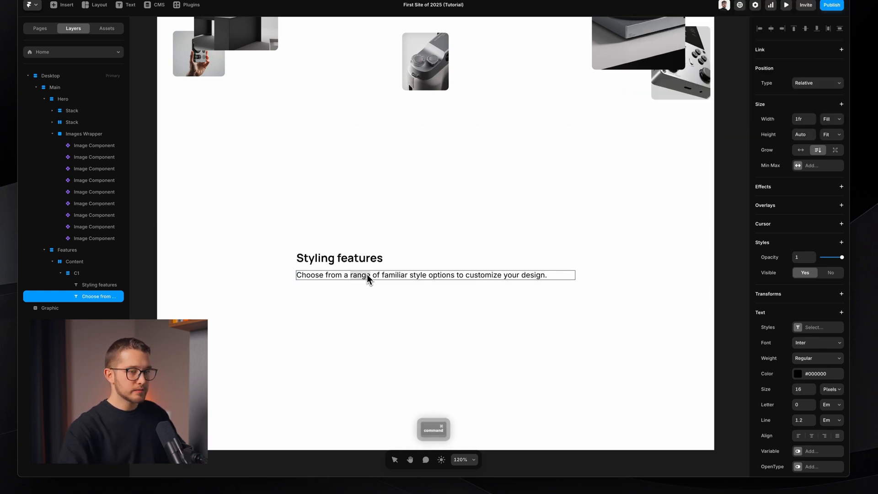
Change the description text's font to Manrope with Medium weight
key(super+a)
click(795, 366)
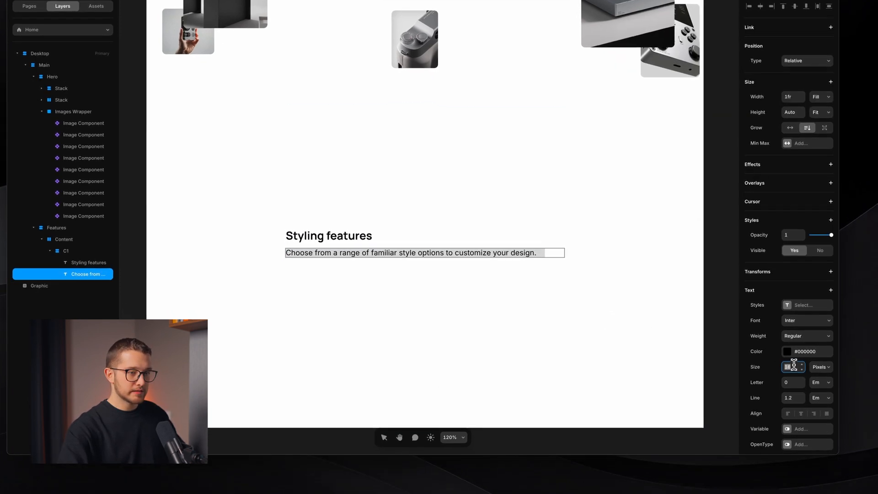
click(807, 323)
text(manr)
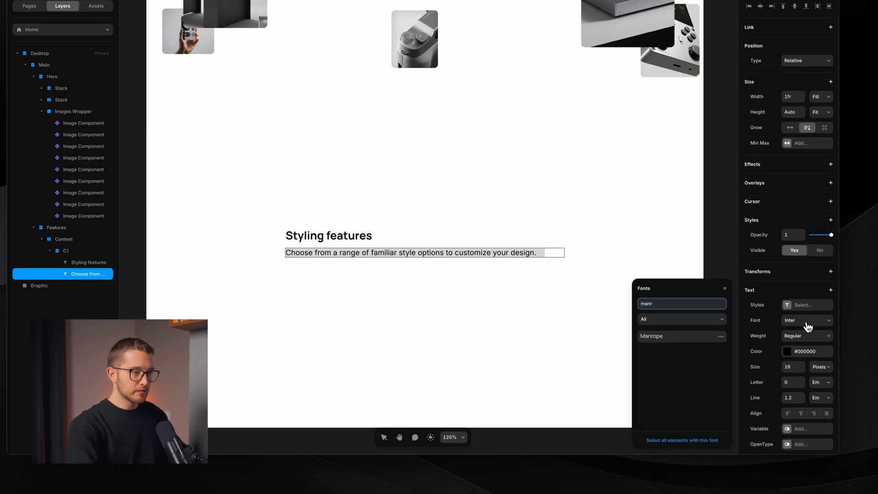
key(Return)
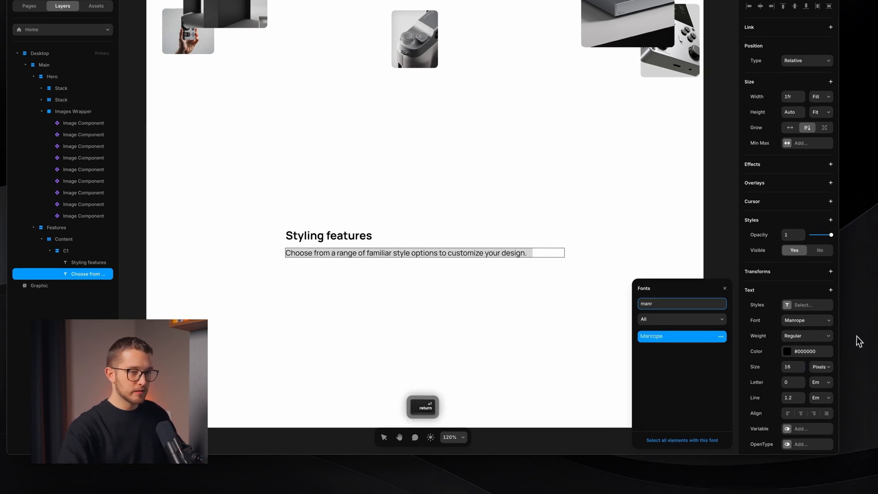
click(817, 337)
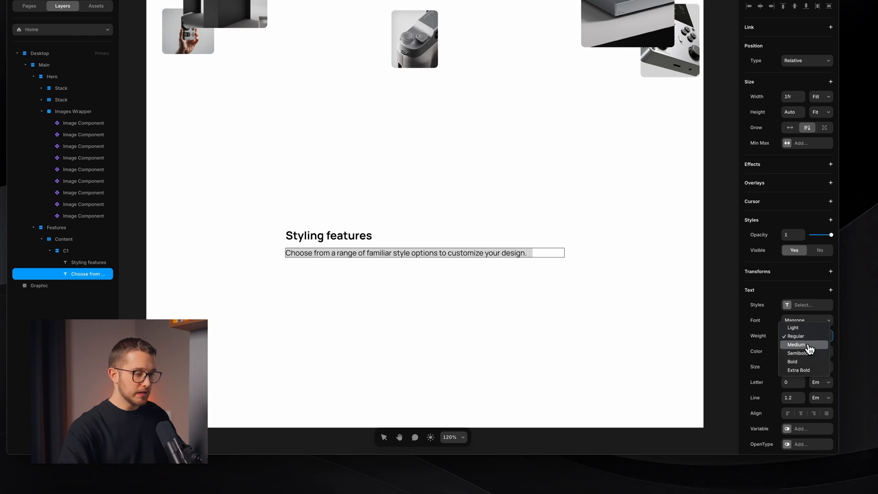
click(809, 349)
Set the description text's line height to 1.5 and turn on Balance
scroll(808, 352, down, 3)
click(794, 336)
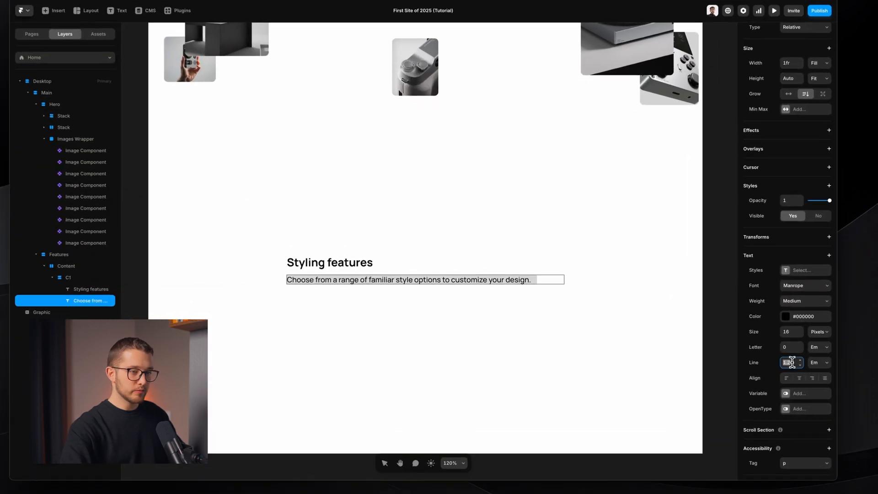
key(Up)
key(Up)
key(Up)
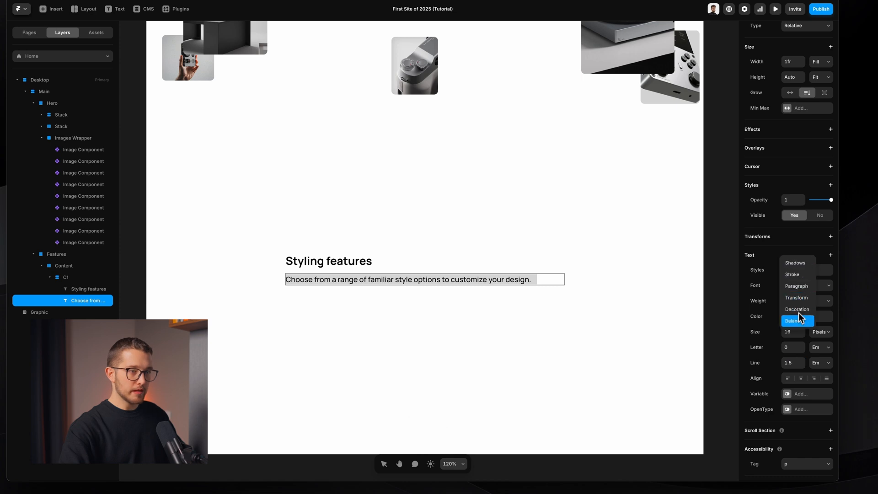
click(799, 321)
click(704, 381)
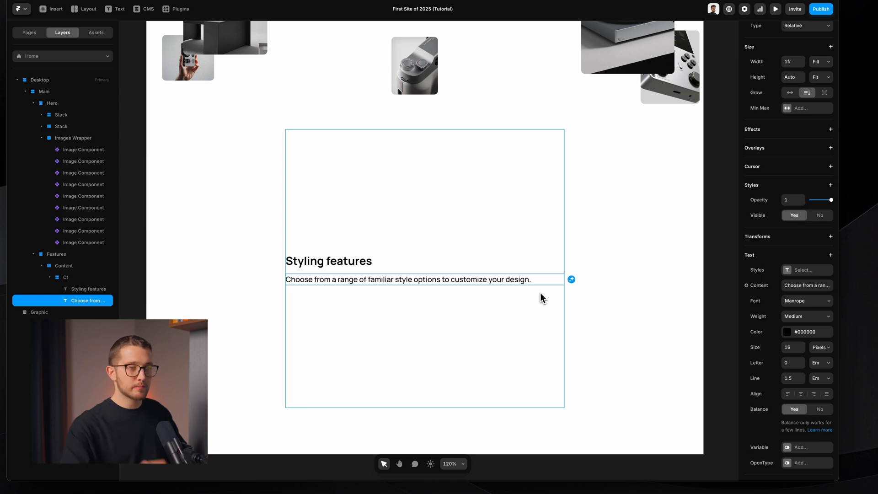
Give the description text a fixed max width of 260, checking its line breaks against the example site
click(798, 108)
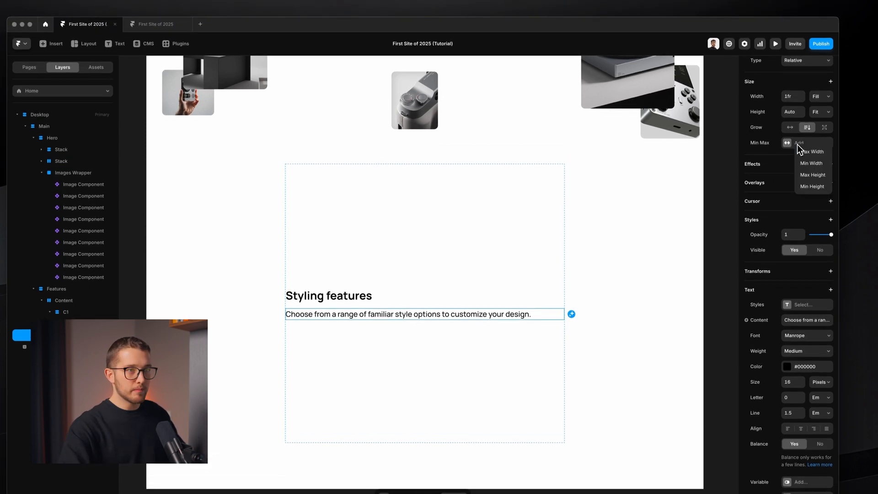
click(800, 149)
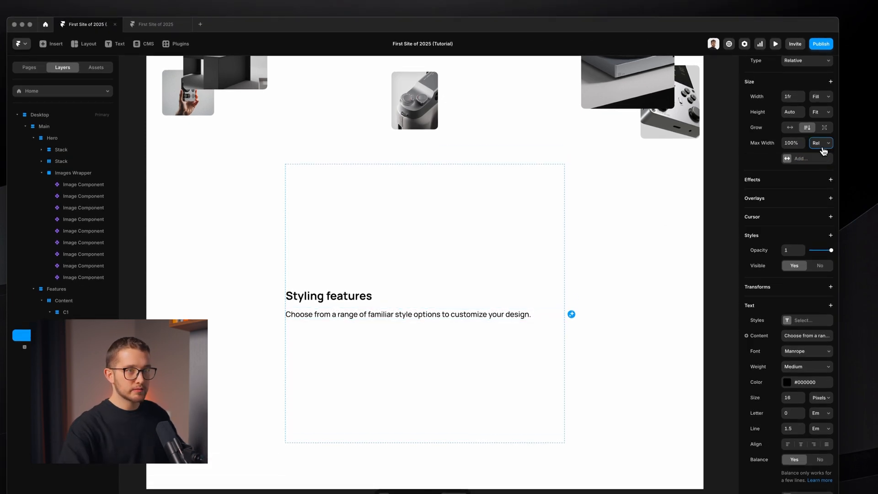
drag(800, 144, 802, 172)
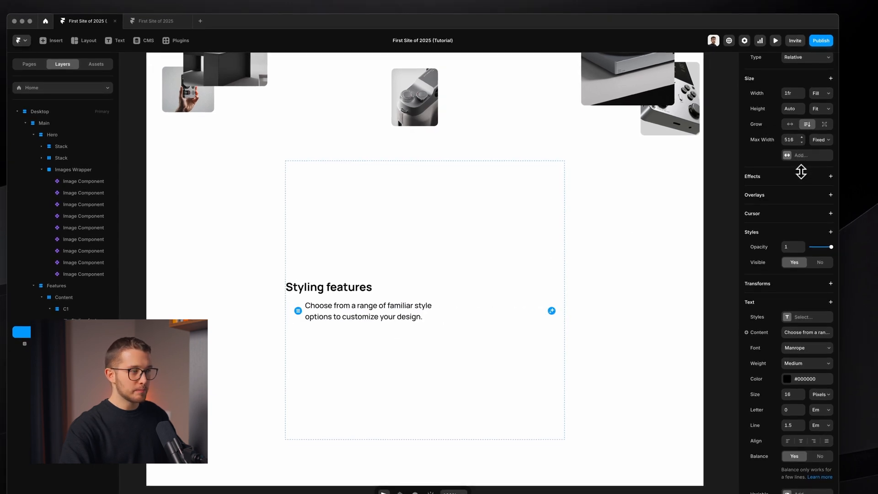
key(super+Tab)
key(super+Tab)
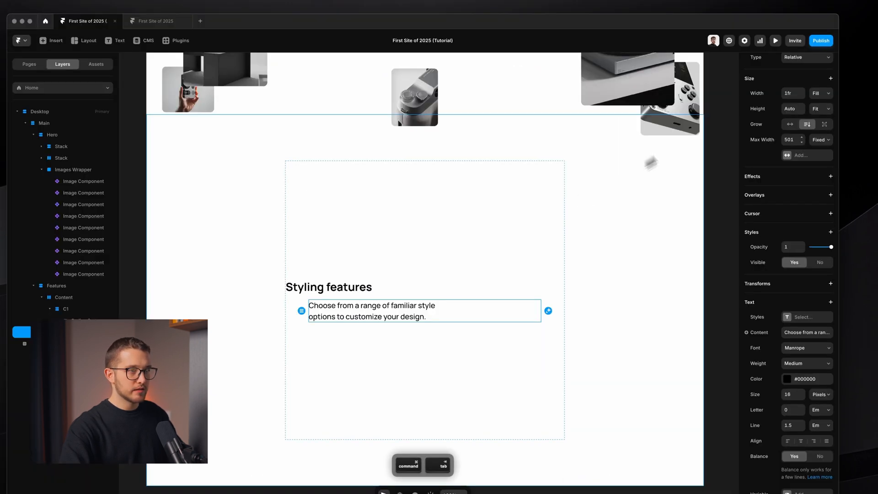
drag(800, 142, 802, 171)
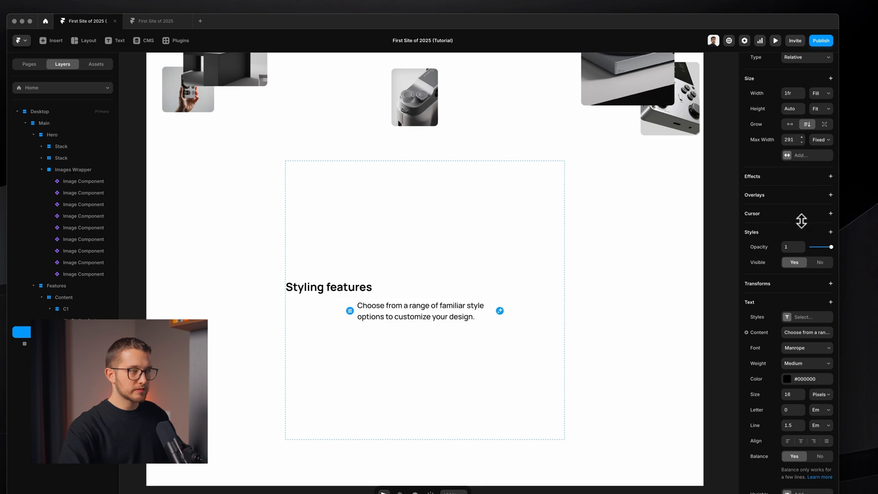
drag(801, 221, 800, 232)
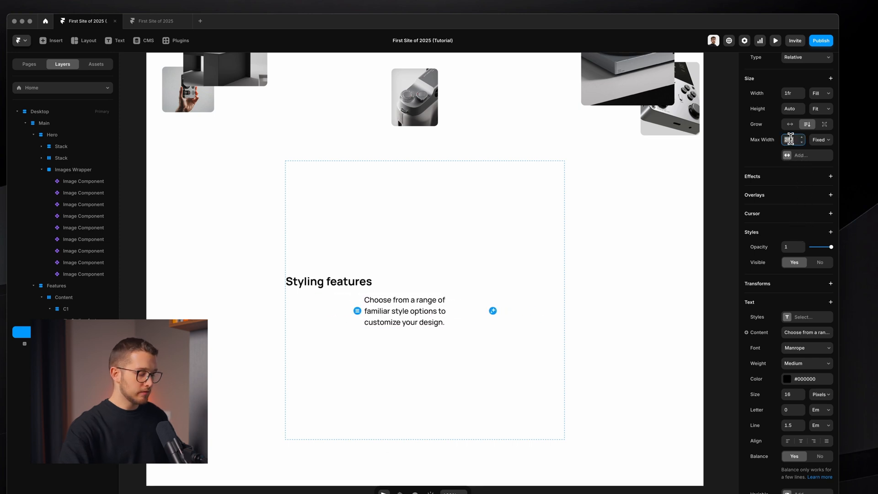
key(Return)
Align the contents of the C1 stack to the left
click(519, 288)
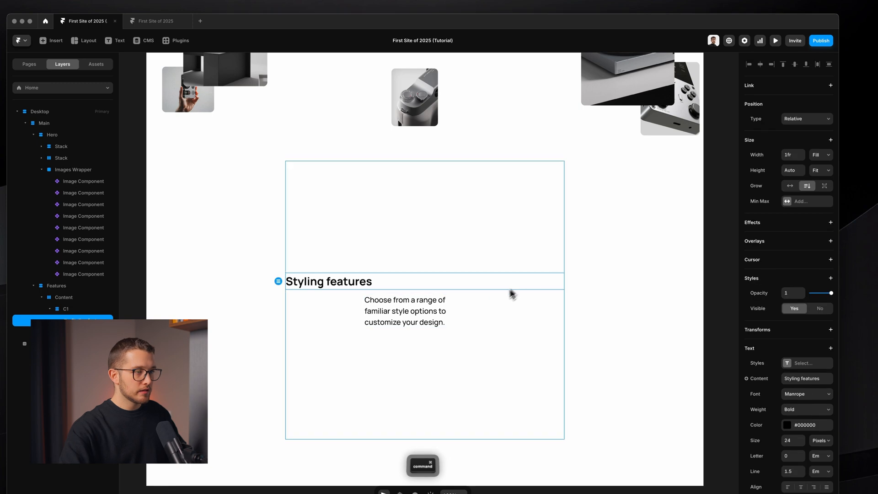
click(457, 313)
key(shift+super+4)
drag(371, 280, 476, 325)
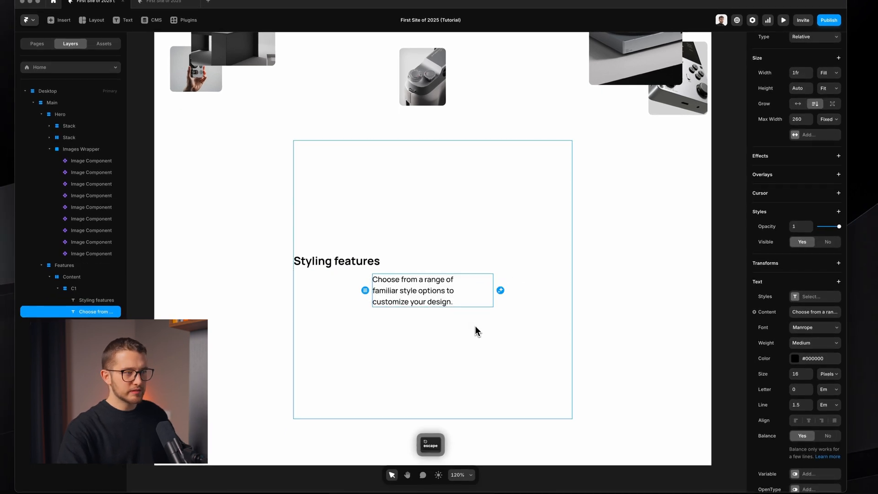
click(477, 288)
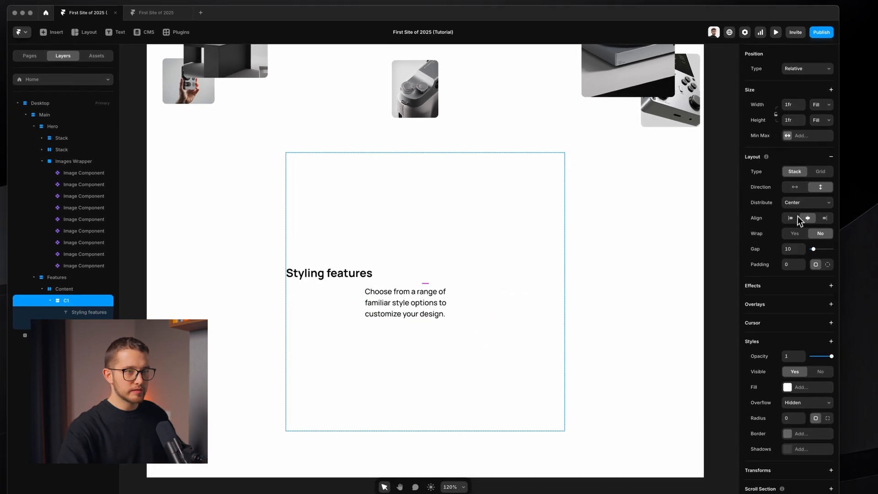
click(795, 223)
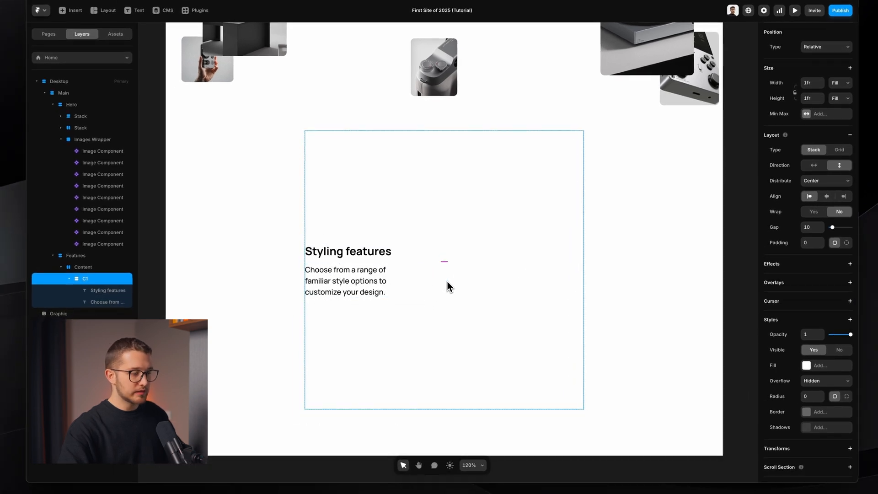
super+click(335, 275)
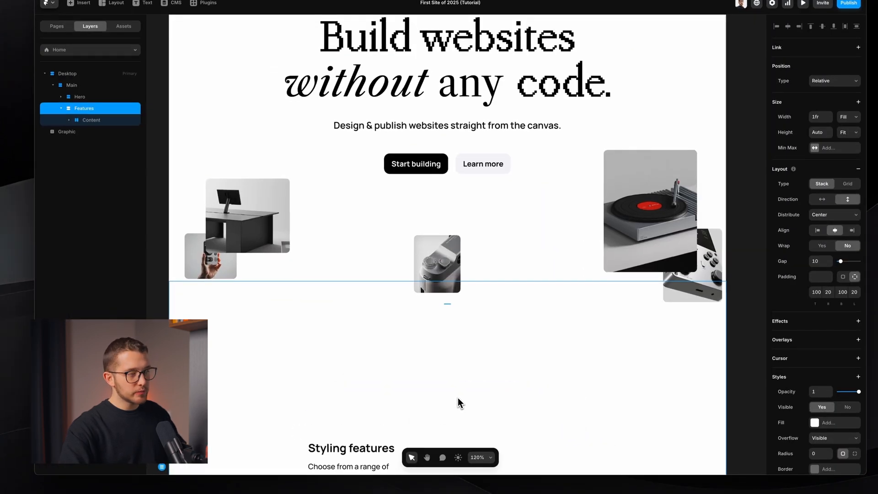
Lock the Images Wrapper layer in the Hero section so its images cannot be selected on the canvas
scroll(471, 252, up, 1)
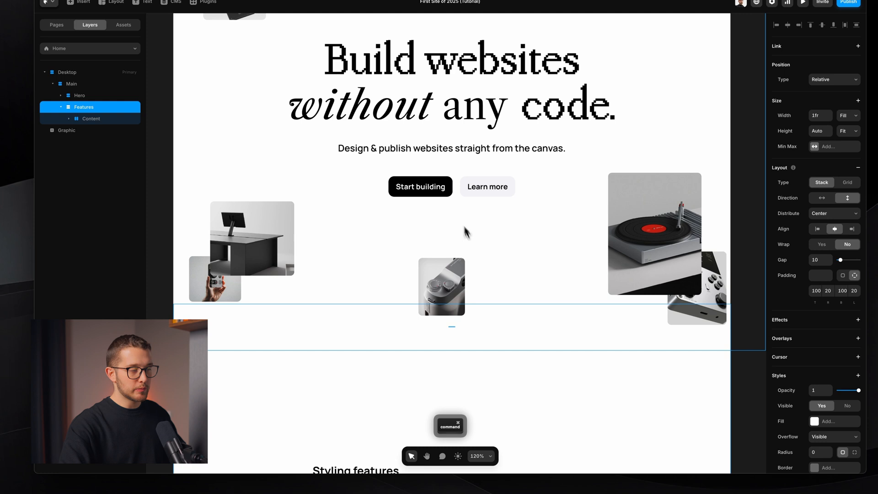
super+click(453, 211)
scroll(436, 211, up, 3)
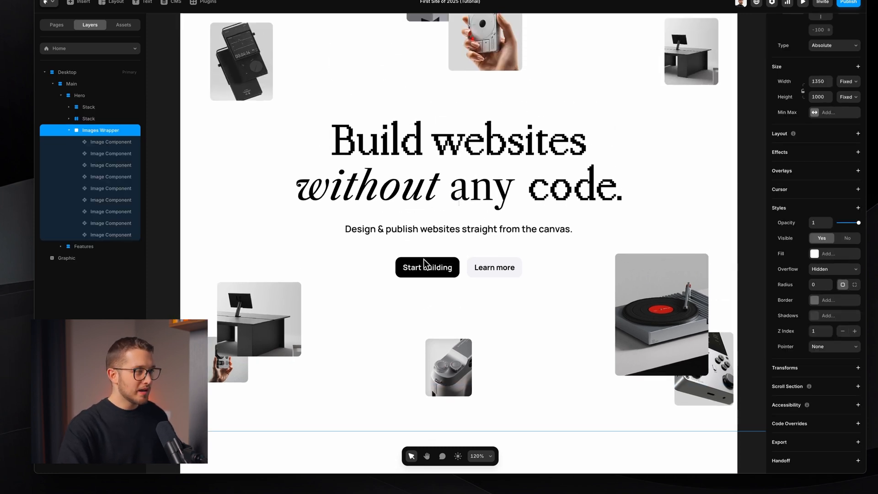
super+scroll(423, 256, down, 1)
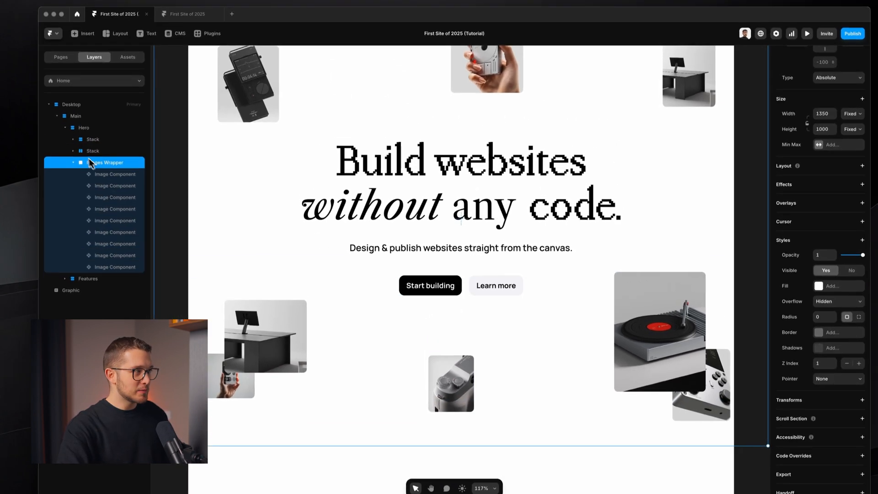
click(69, 130)
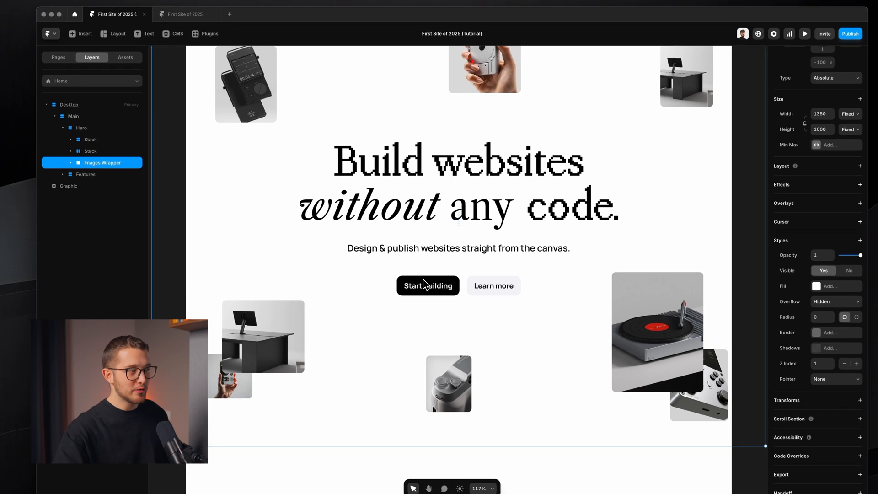
right_click(125, 167)
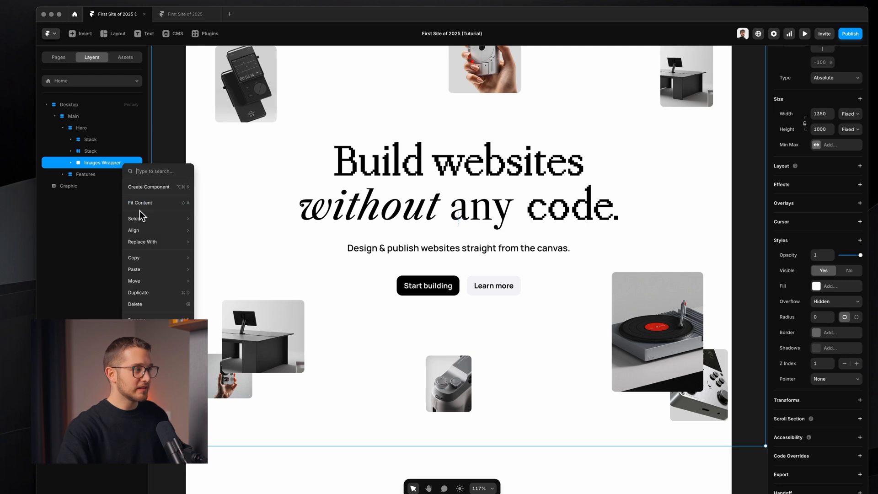
click(149, 332)
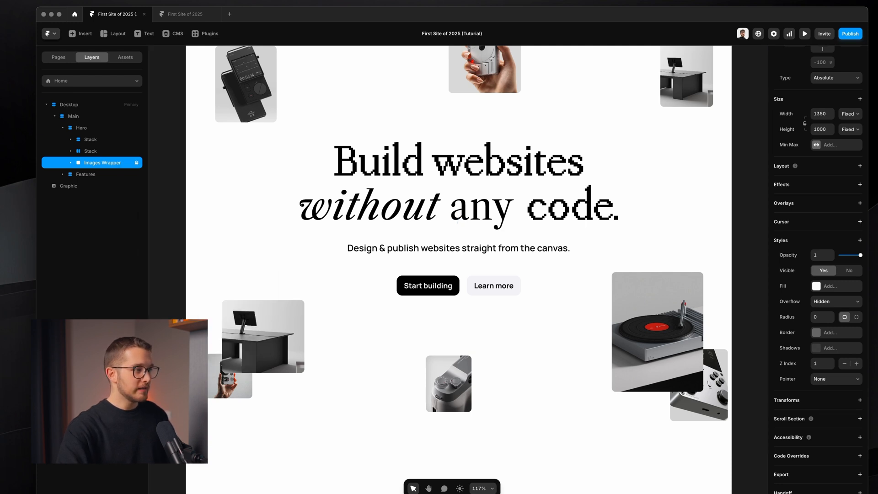
Open the hero's Start building button component and add a third variant named Tertiary
click(374, 291)
super+click(426, 285)
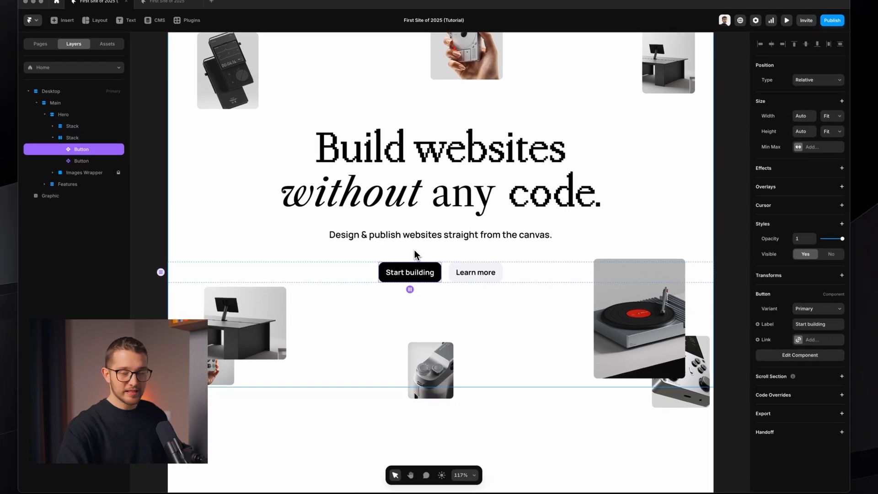
double_click(408, 271)
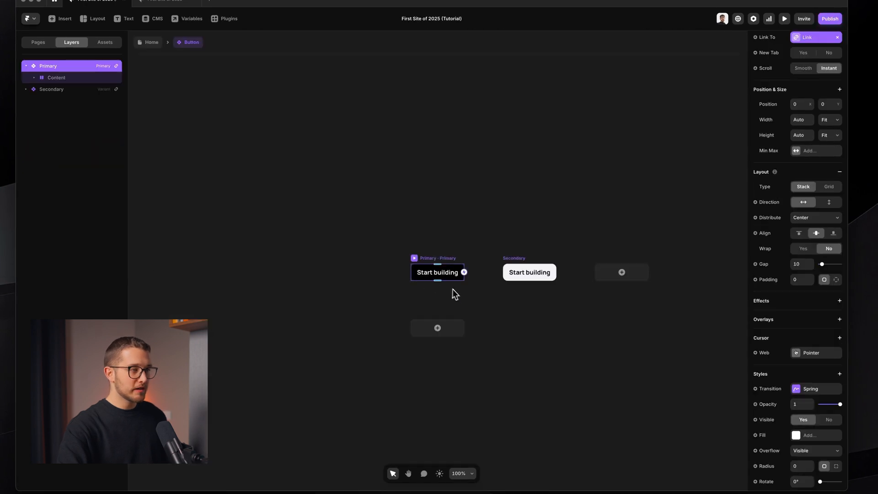
click(457, 261)
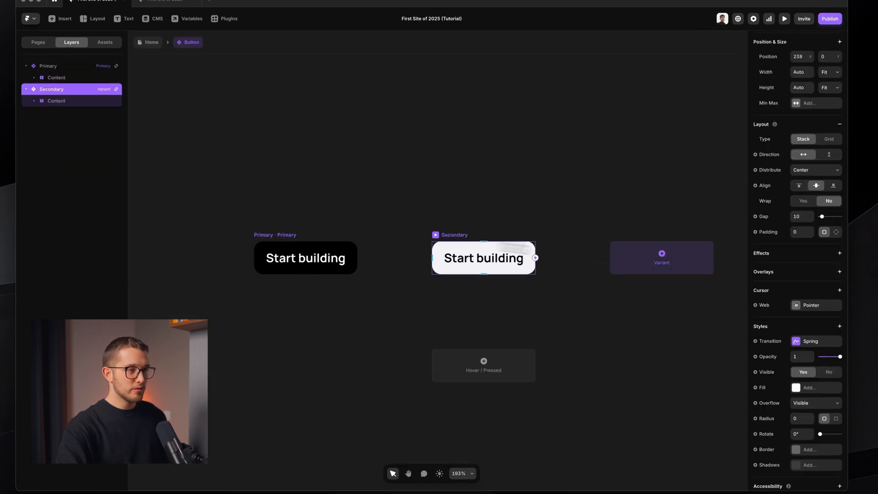
click(654, 278)
text(Te)
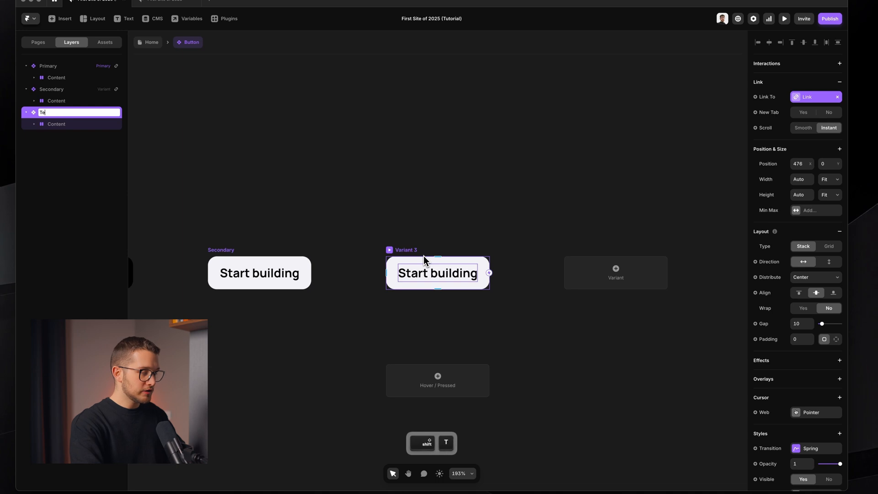
text(rtiary)
key(Return)
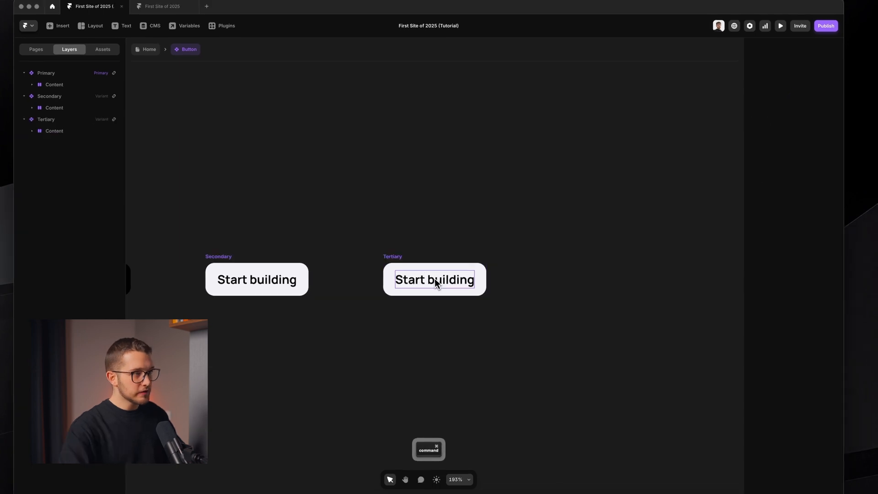
Remove the fill and the side padding from the Tertiary variant's Content stack
double_click(432, 272)
scroll(432, 271, up, 3)
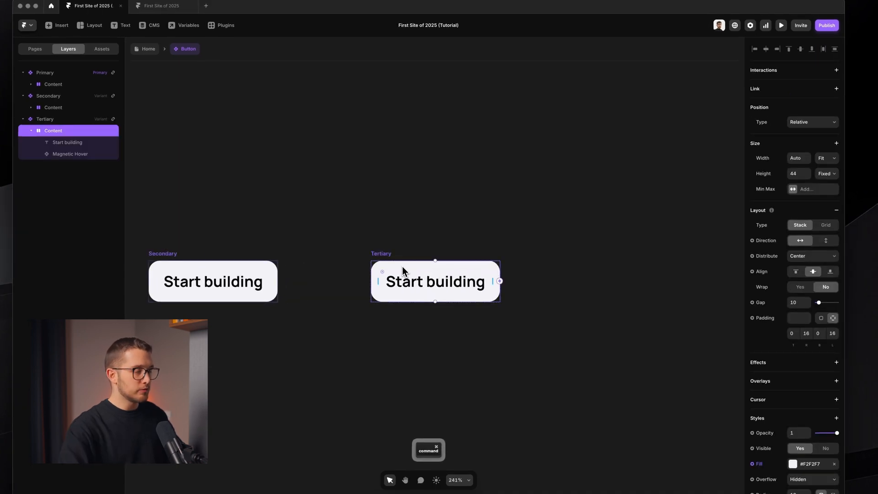
scroll(813, 363, down, 4)
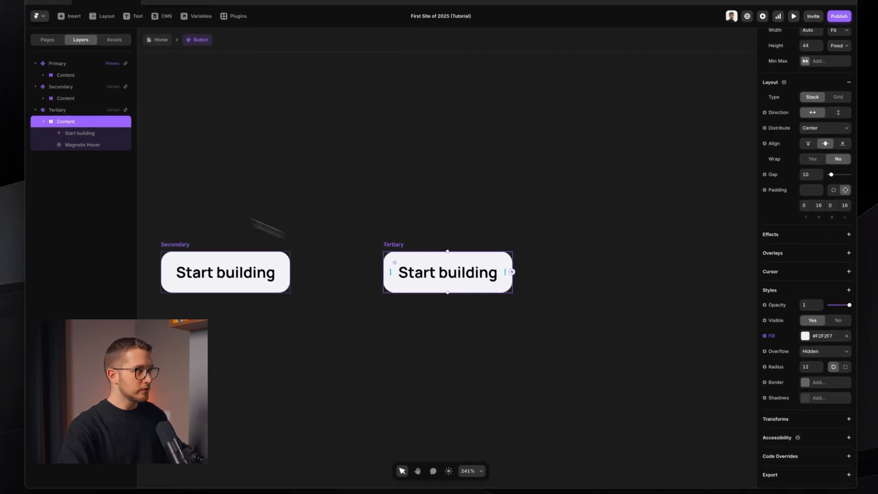
click(82, 145)
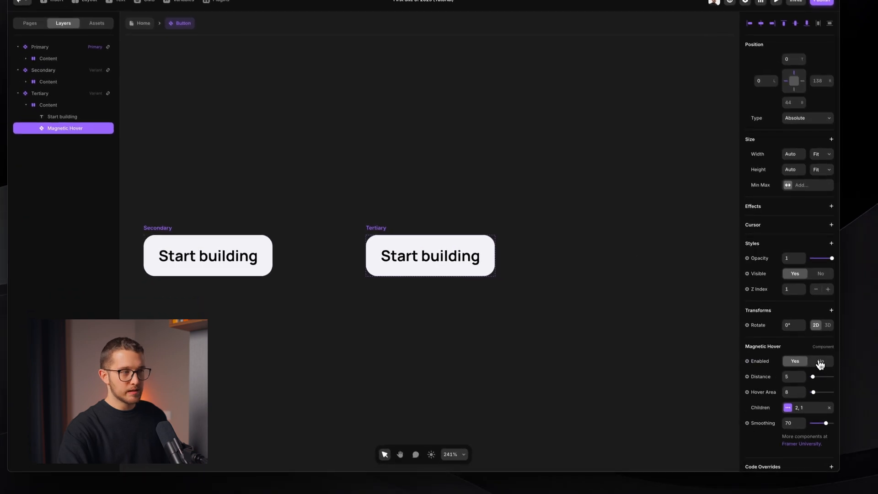
double_click(418, 260)
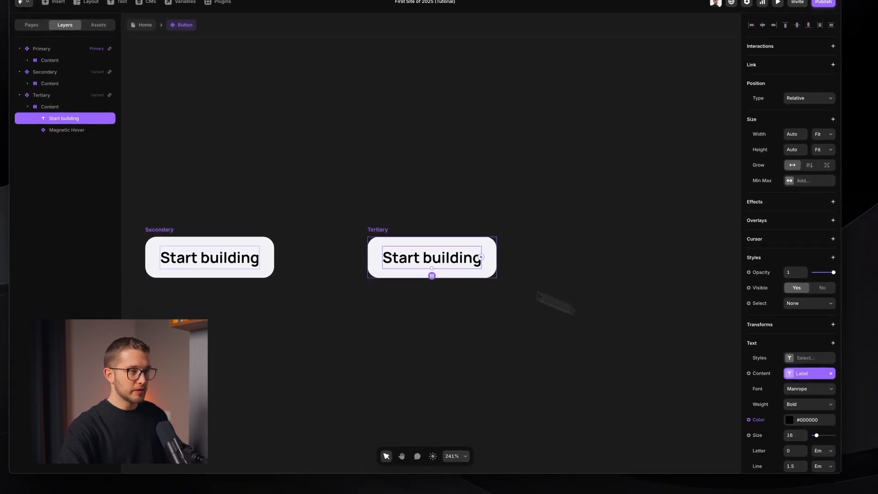
super+click(432, 240)
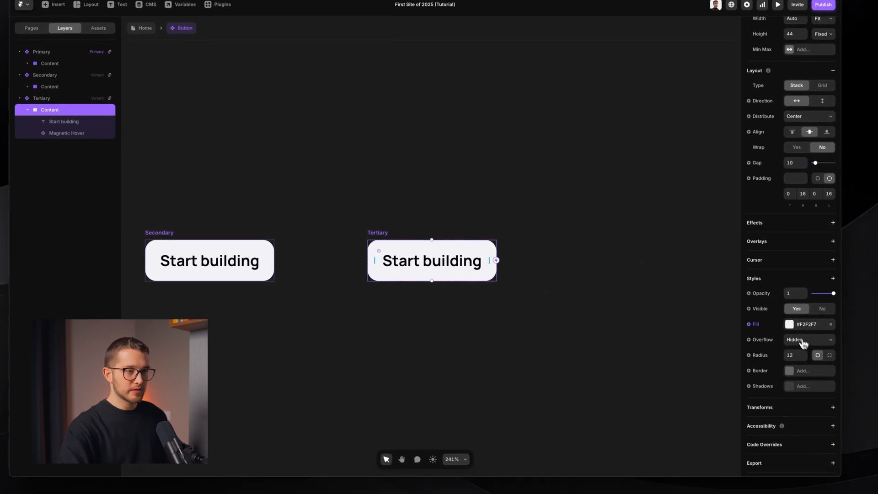
click(831, 324)
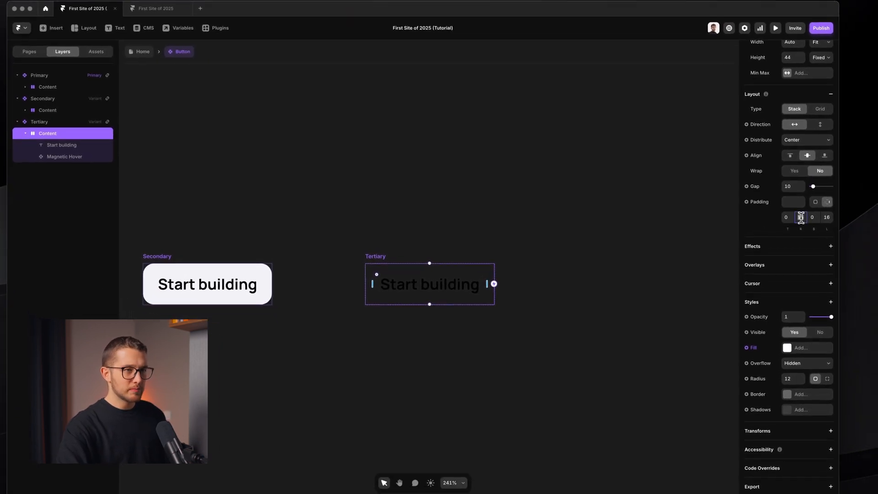
click(407, 245)
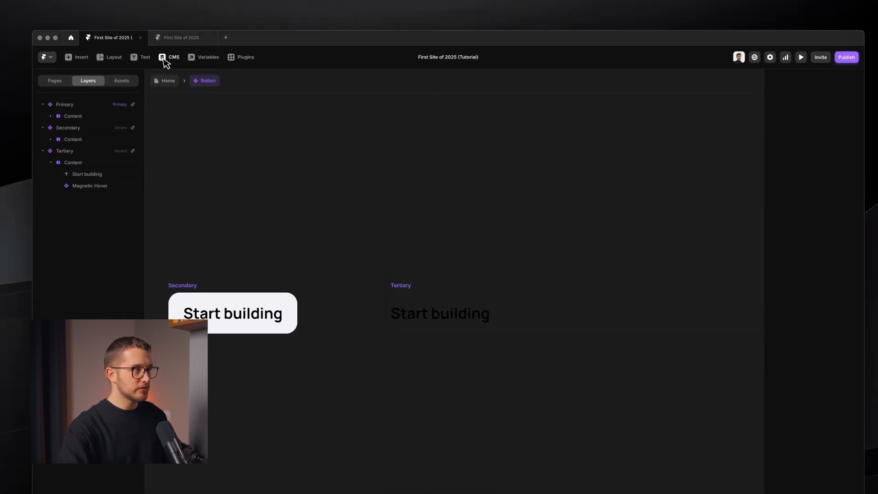
Return to the Home page and paste the Start building button below the description in the C1 stack
click(168, 80)
scroll(471, 320, down, 5)
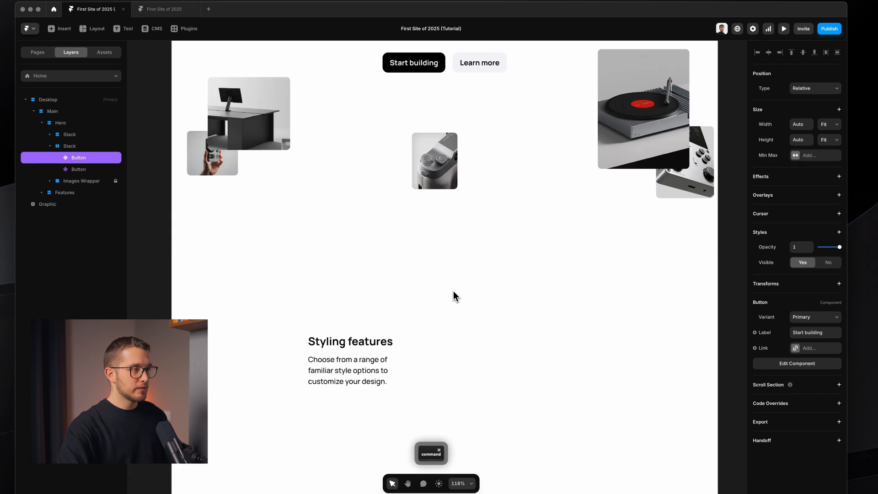
scroll(454, 296, up, 3)
scroll(431, 219, down, 8)
super+click(365, 160)
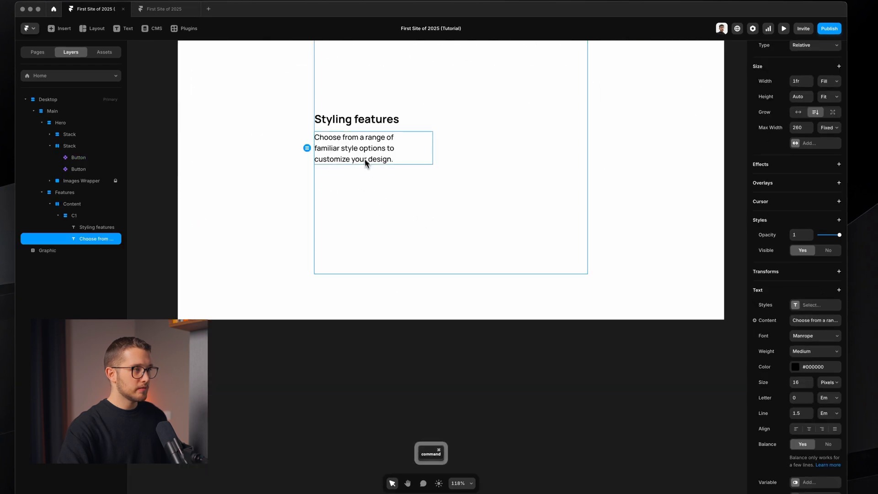
super+click(366, 189)
key(super+v)
Switch the pasted button to the Tertiary variant and set its label to "Learn more →"
scroll(366, 191, up, 2)
scroll(367, 194, up, 2)
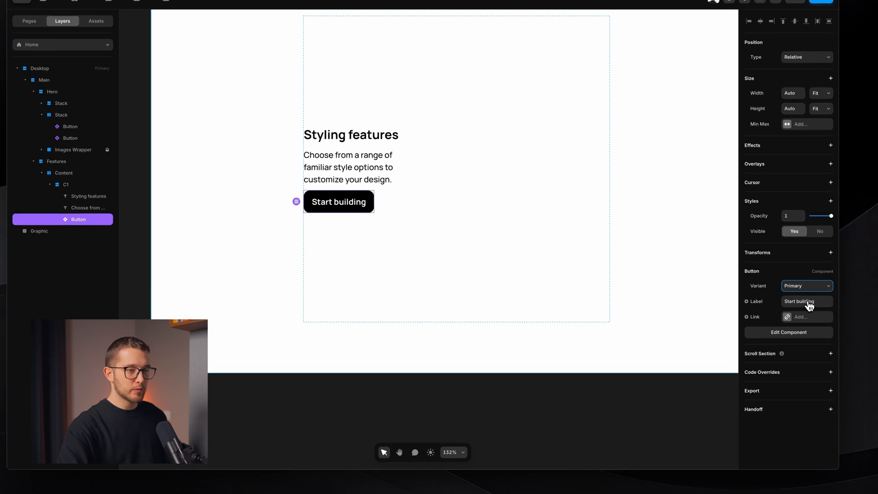
click(808, 302)
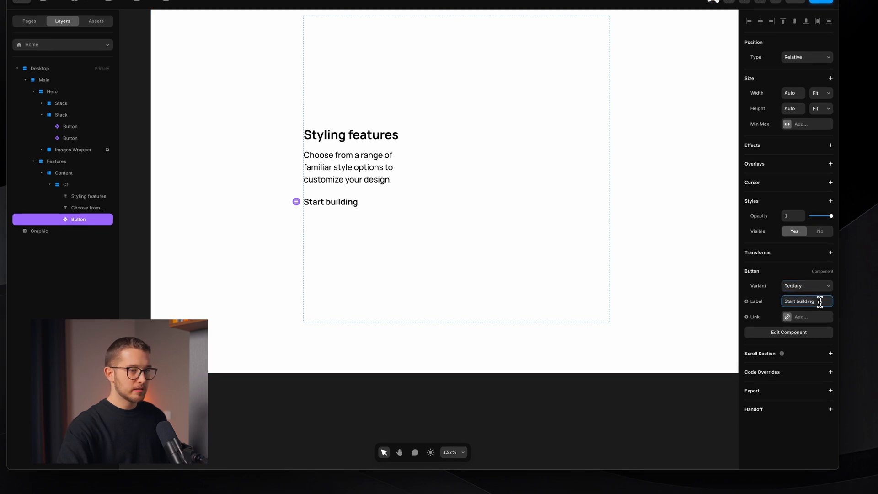
click(822, 301)
text(Le)
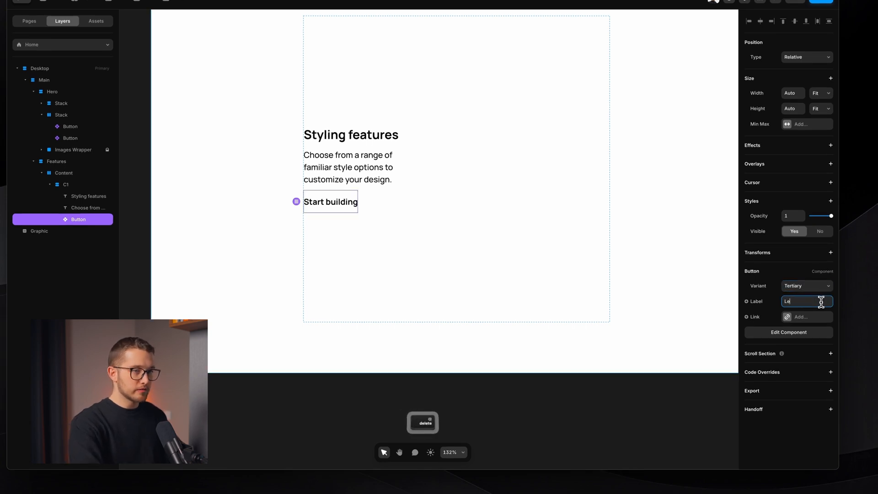
text(arn more)
key(BackSpace)
key(ctrl+super+space)
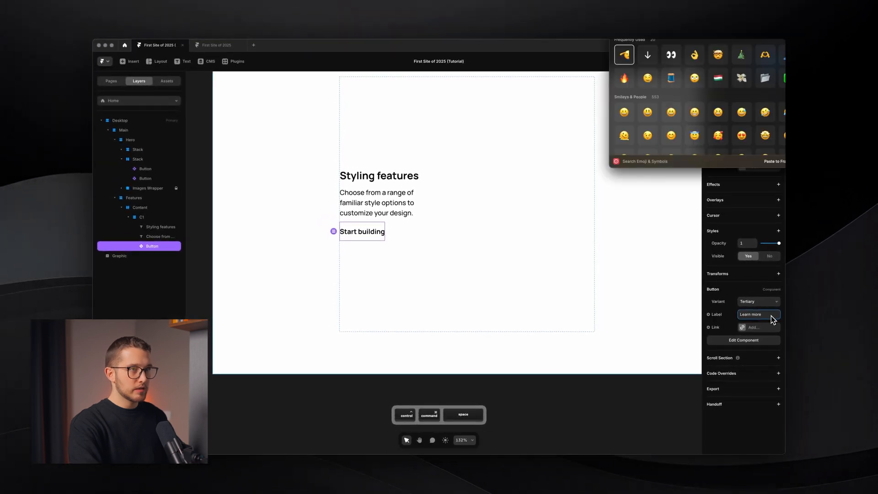
text(aro)
key(BackSpace)
text(r)
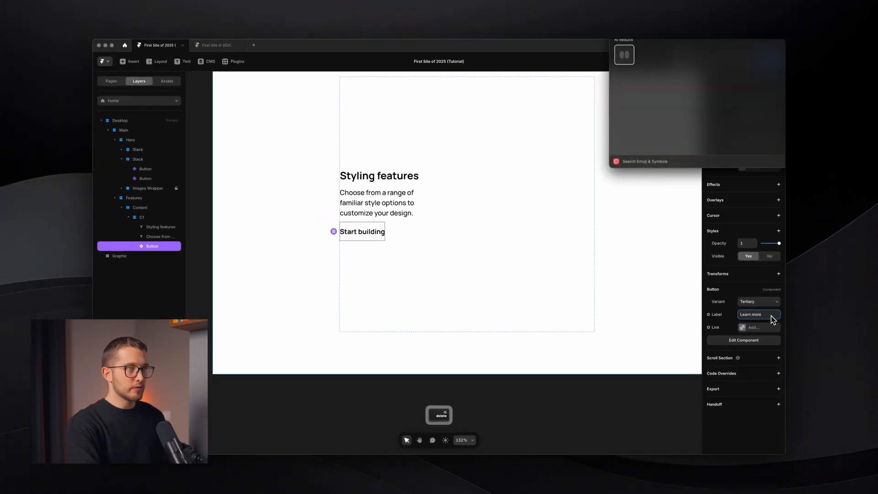
key(BackSpace)
key(BackSpace)
text(arrow)
key(Return)
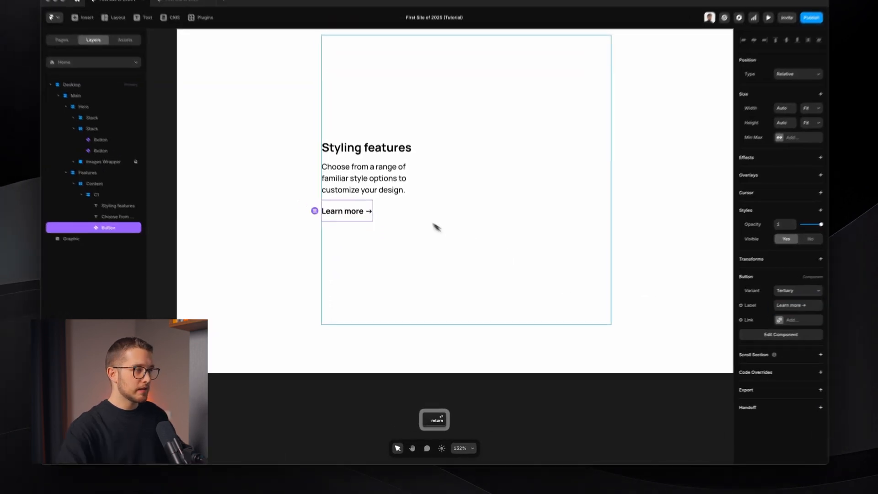
Preview the page to check the Learn more button in the Features section, and return to the canvas
click(439, 247)
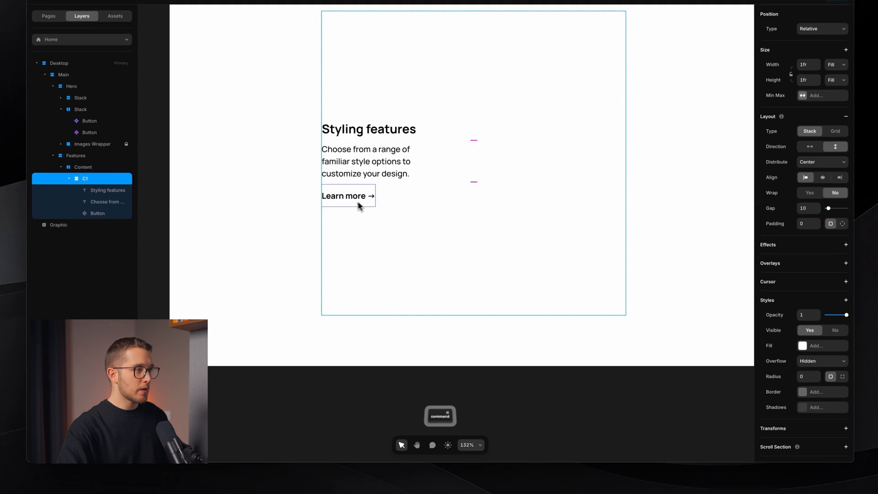
click(359, 201)
key(super+p)
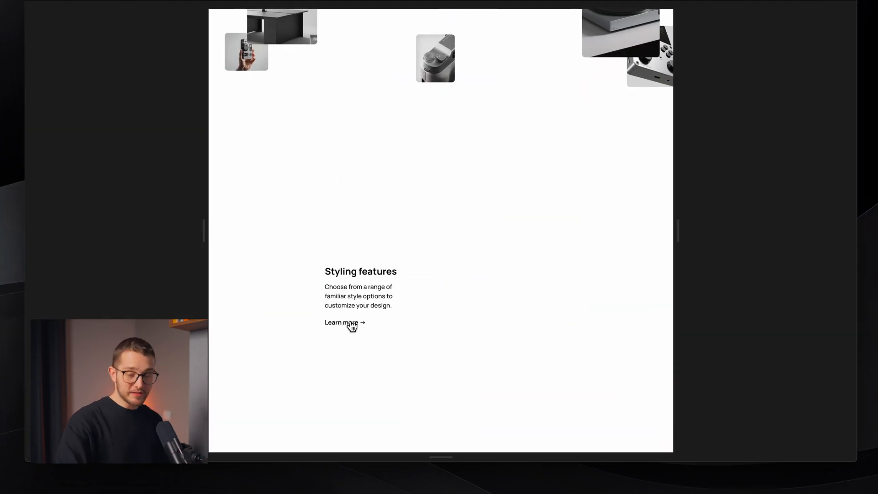
key(Escape)
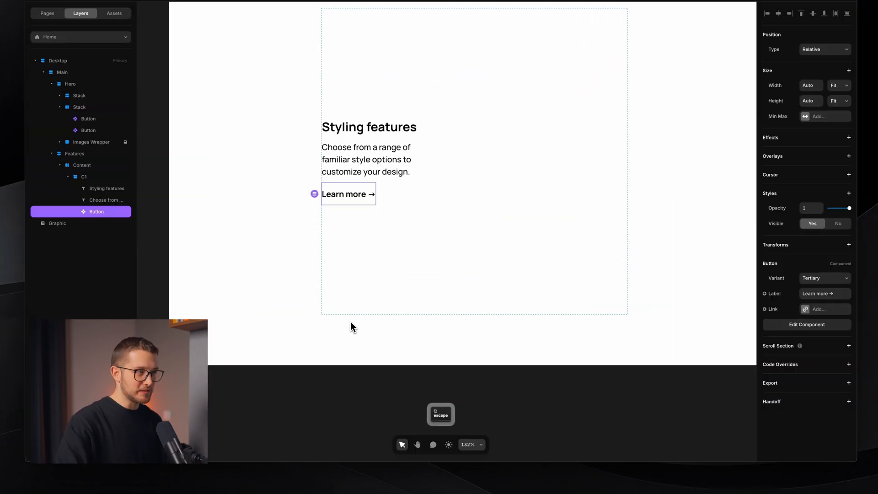
Open the Learn more button's component for editing and switch the canvas to the light theme
double_click(358, 194)
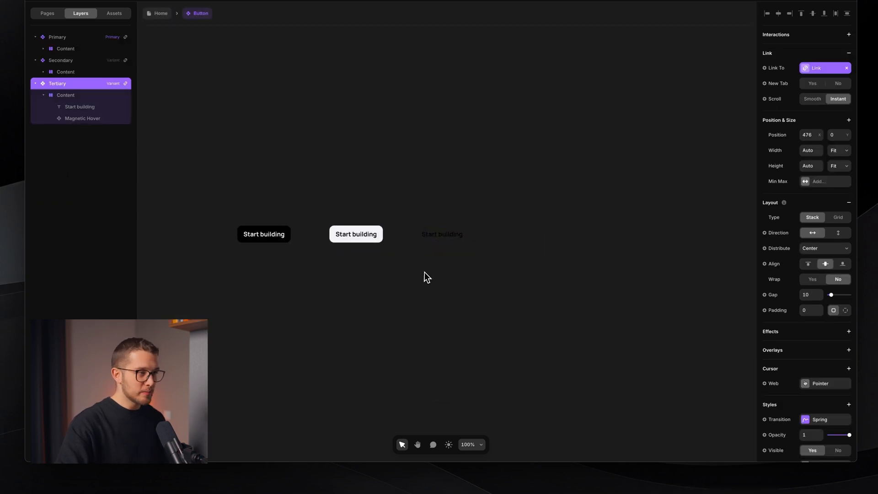
click(449, 444)
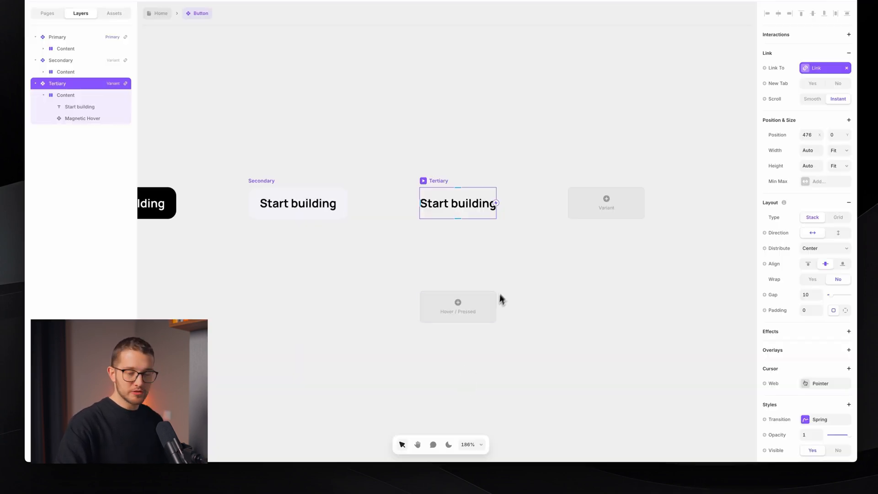
scroll(501, 295, up, 2)
scroll(501, 293, right, 1)
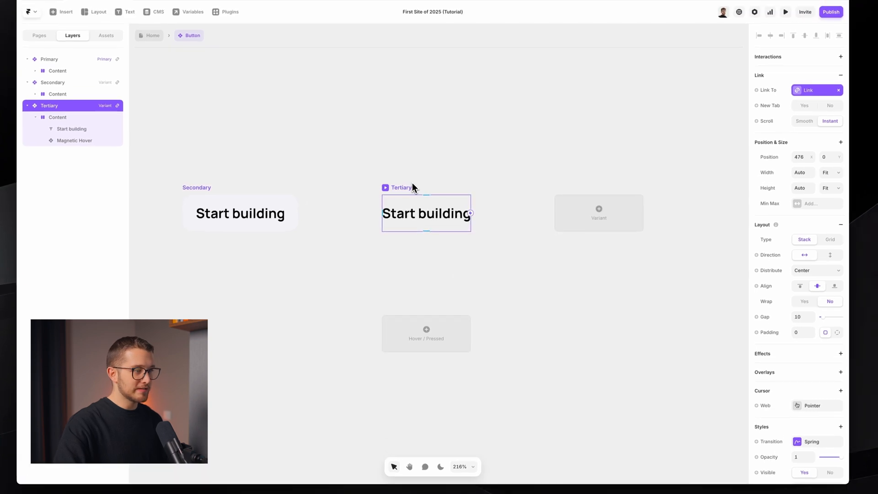
Add a Hover state to the Tertiary variant and give its text an underline decoration
click(436, 337)
click(448, 337)
super+click(442, 270)
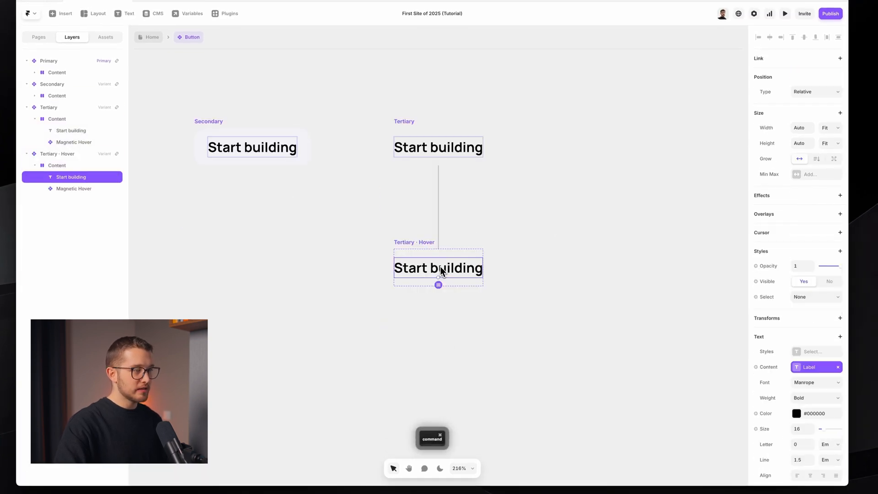
scroll(755, 379, down, 3)
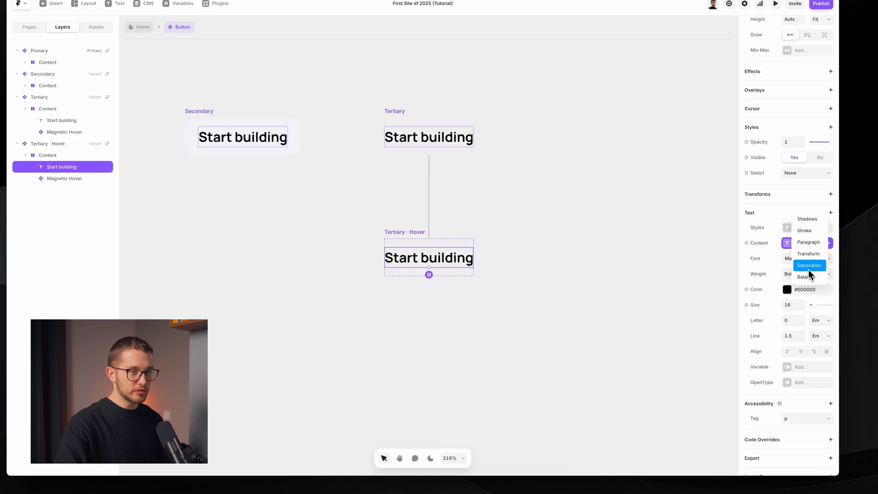
click(809, 265)
click(577, 270)
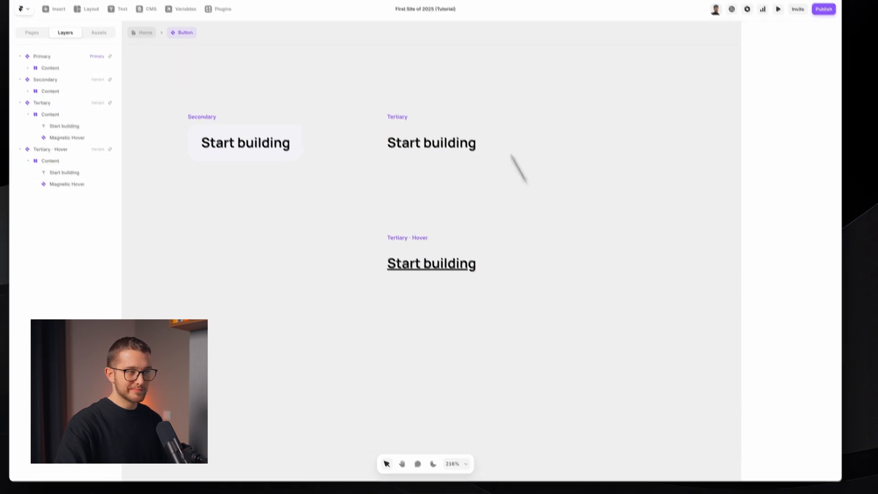
Return to the Home page, restore the canvas's dark theme, and preview the Learn more button in the Features section
click(167, 78)
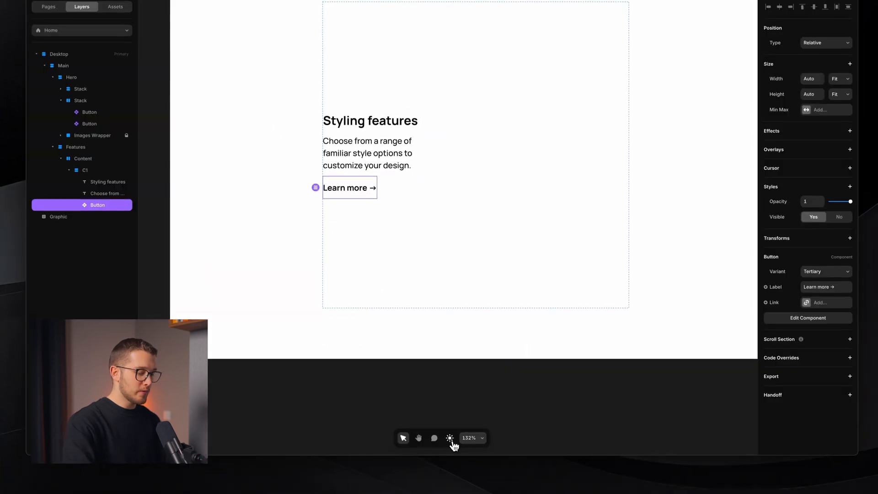
click(452, 441)
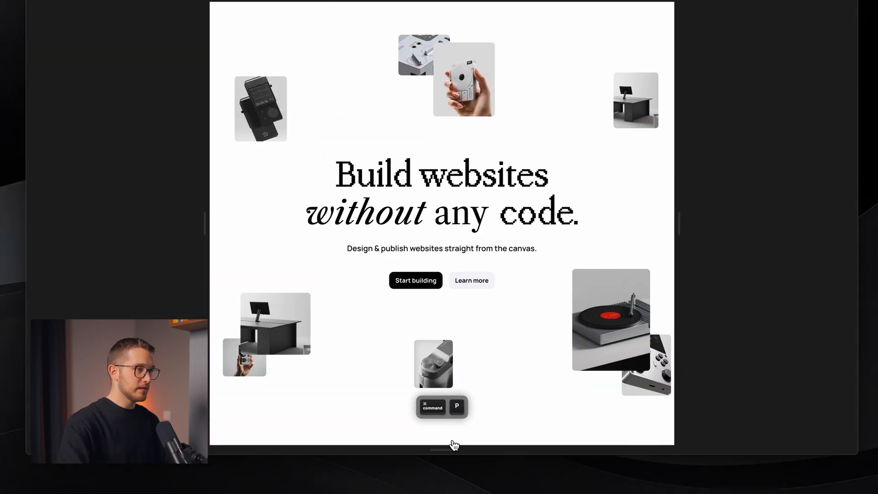
scroll(451, 412, down, 5)
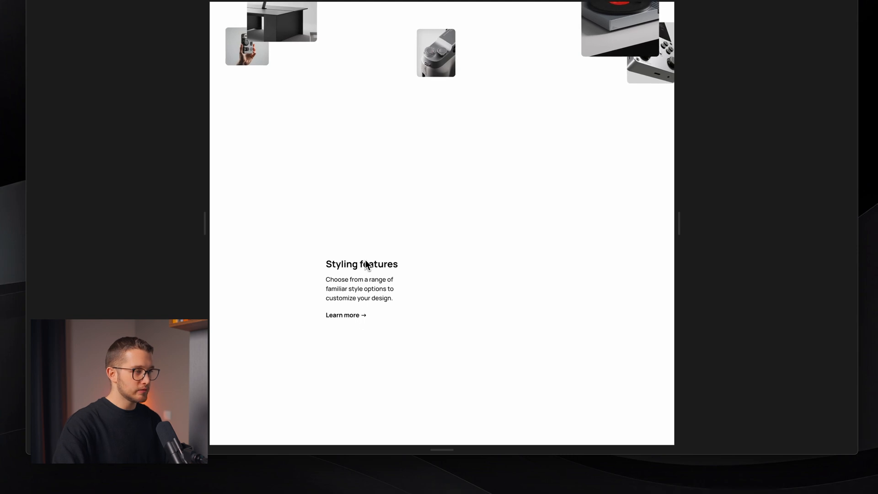
Duplicate the C1 stack inside Content and set the Content stack's gap to 44
key(super+Tab)
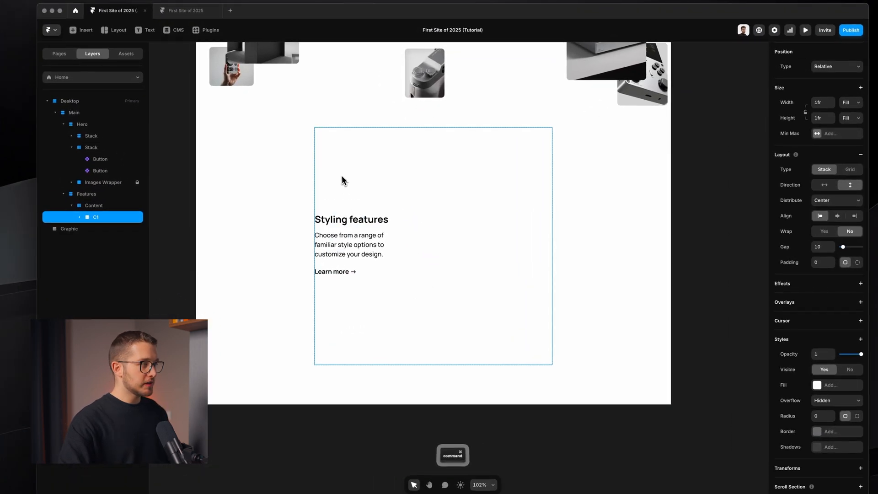
key(super+d)
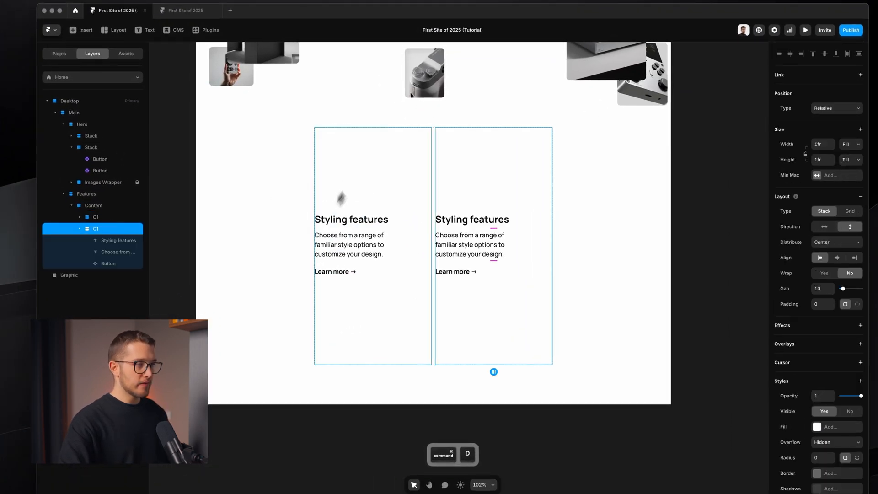
key(Escape)
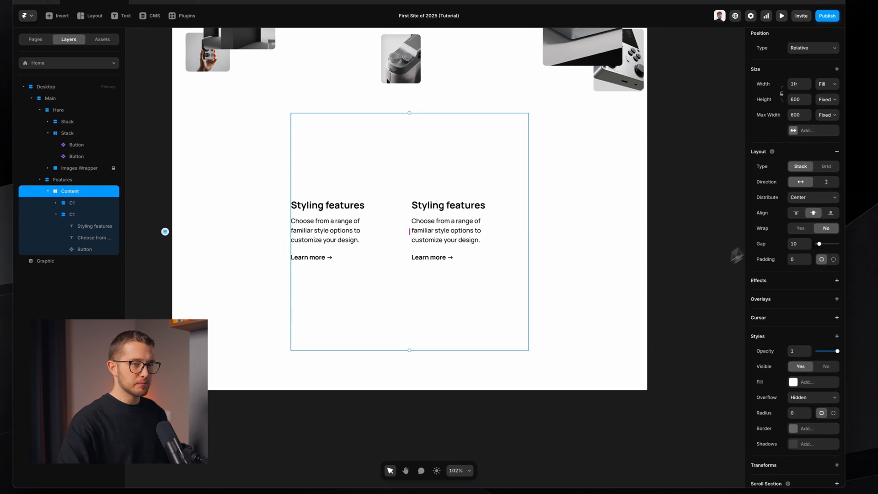
click(819, 256)
text(44)
key(Return)
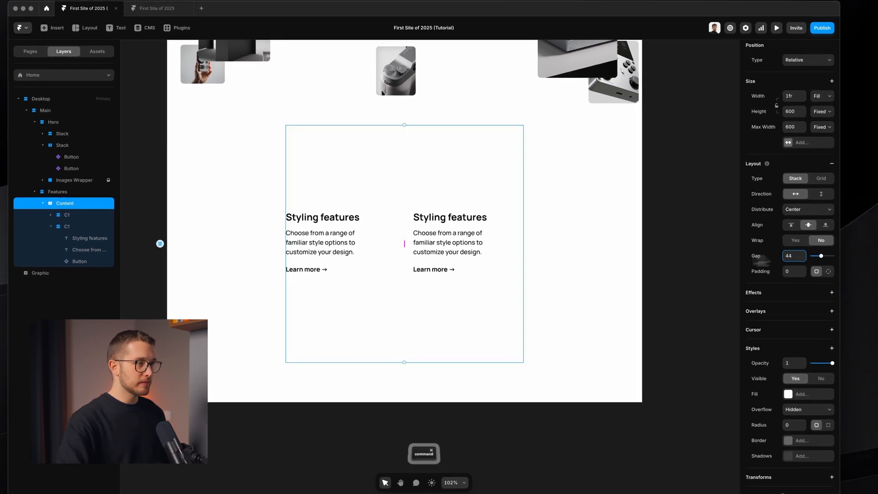
Delete the heading, paragraph and button from the second C1 stack and rename that stack C2
super+click(461, 231)
shift+super+click(457, 221)
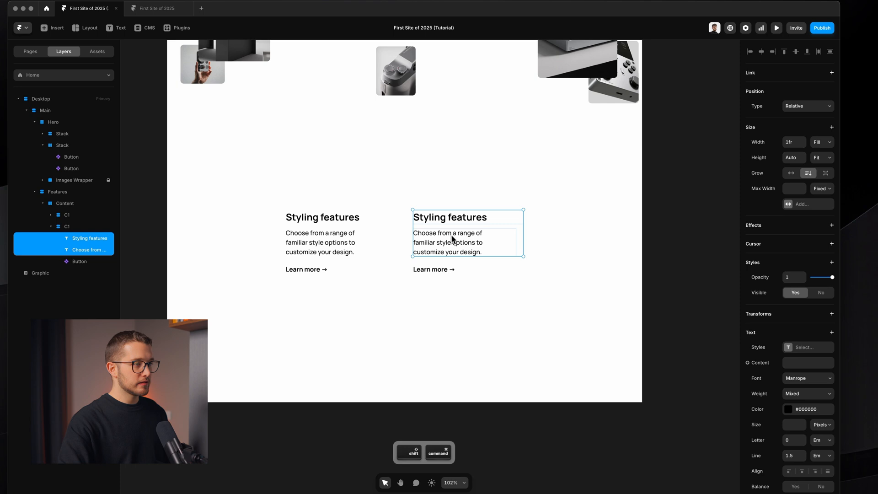
shift+click(446, 270)
key(BackSpace)
click(108, 226)
key(super+r)
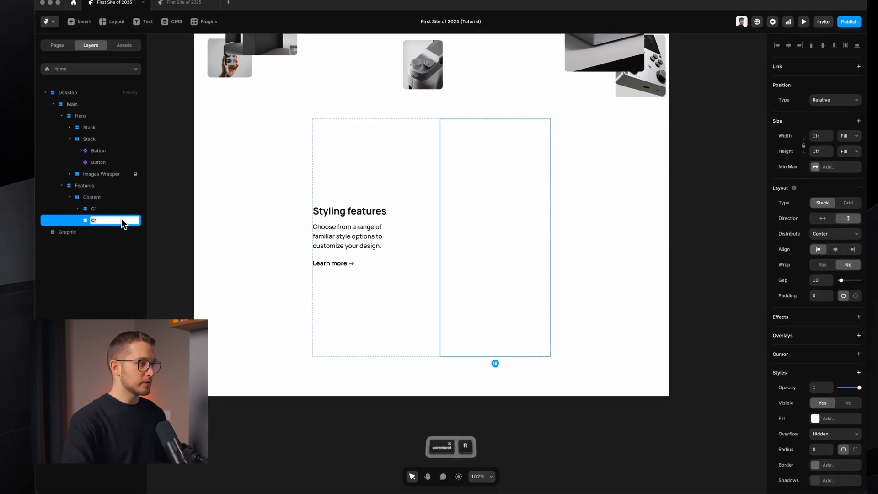
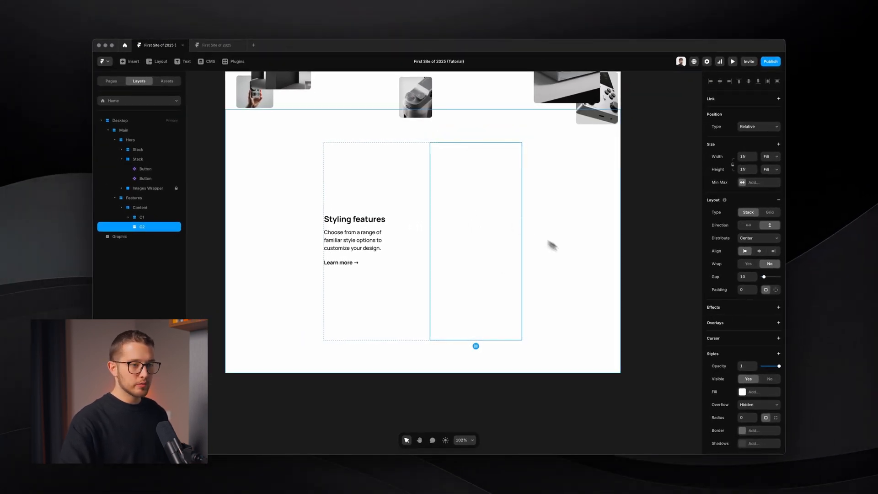
Capture the Styles settings as a screenshot and rename the three screenshot images on the canvas 1, 2 and 3
scroll(745, 343, down, 3)
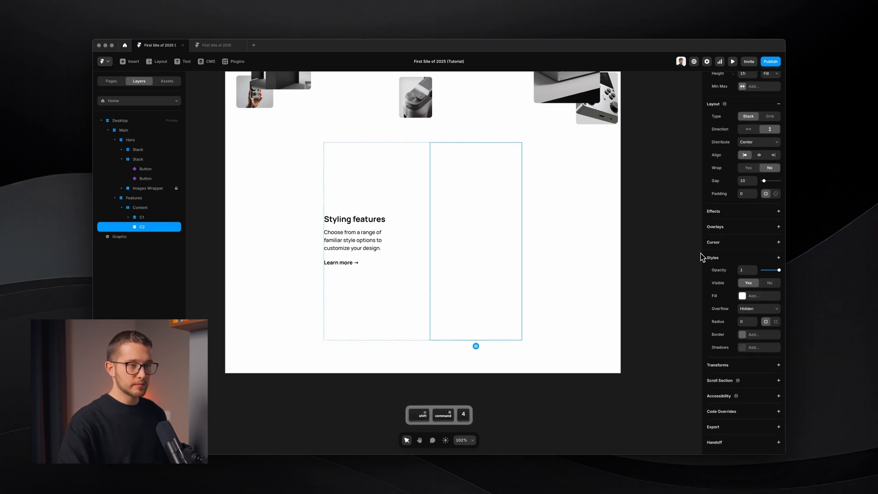
drag(702, 251, 786, 357)
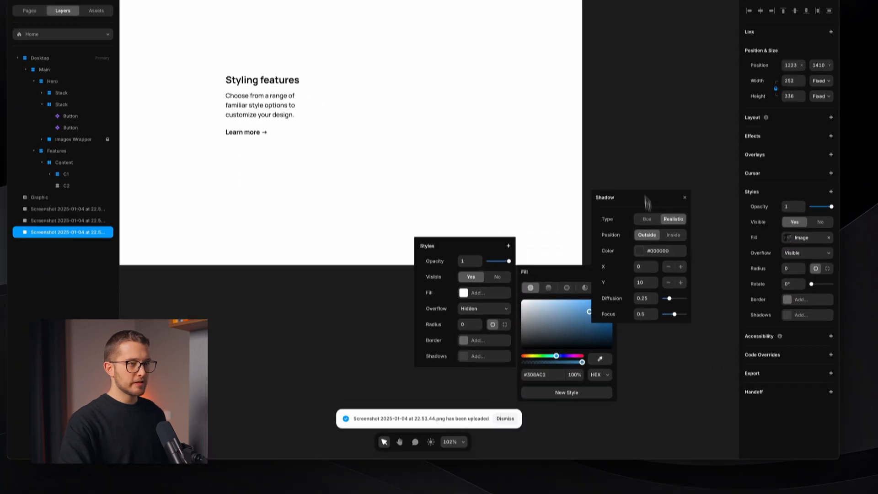
click(492, 325)
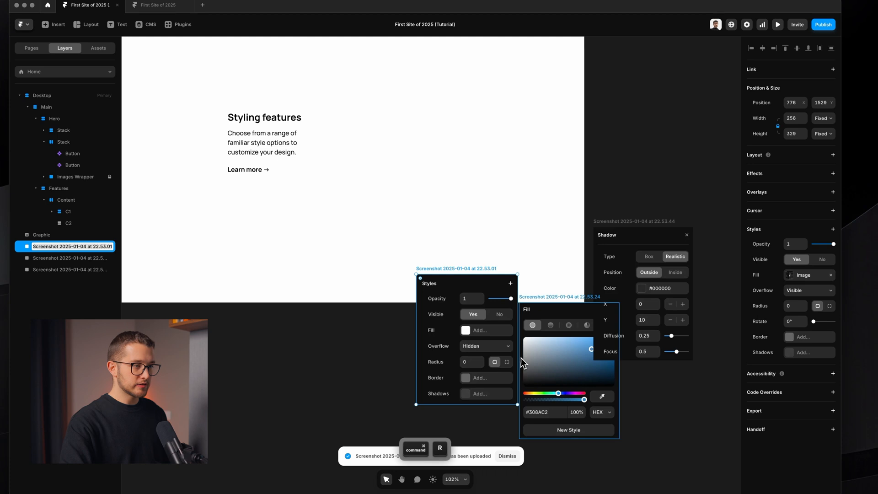
text(1)
key(Tab)
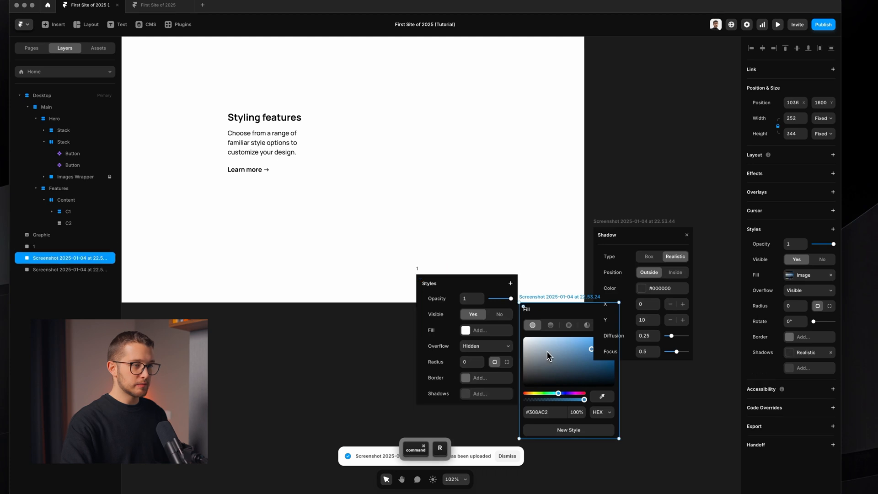
text(2)
key(Tab)
text(3)
key(Return)
scroll(635, 260, left, 1)
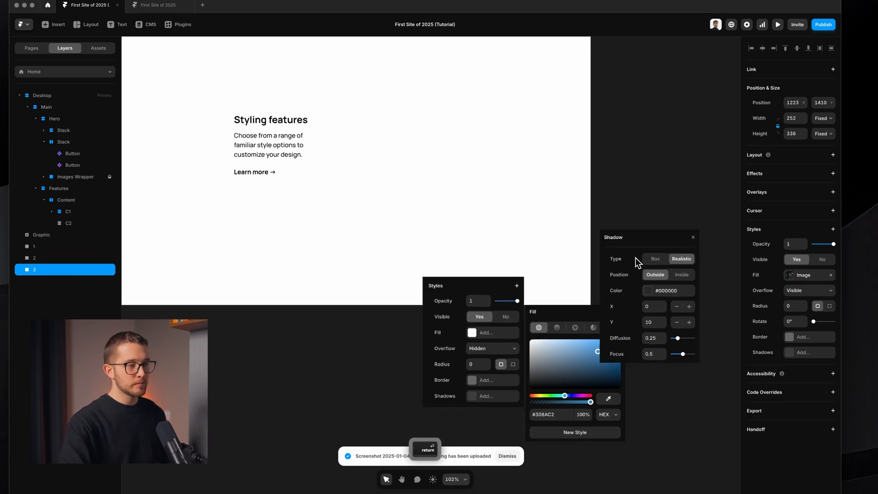
Move image 1, showing the Styles settings, into the empty C2 stack of the Features section
click(460, 333)
scroll(459, 332, down, 3)
drag(488, 320, 441, 182)
super+scroll(435, 183, up, 5)
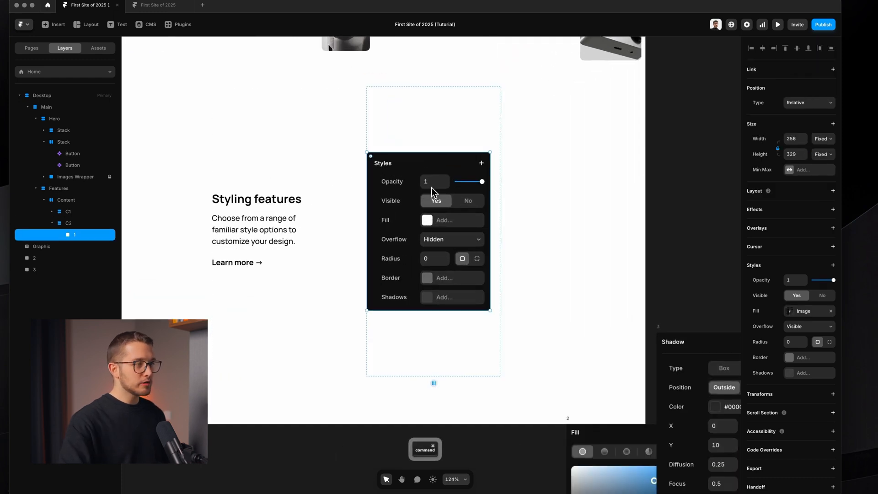
Try rounding image 1 in C2 with a radius of 19, and reset the radius to 0
scroll(431, 188, up, 5)
scroll(432, 188, down, 5)
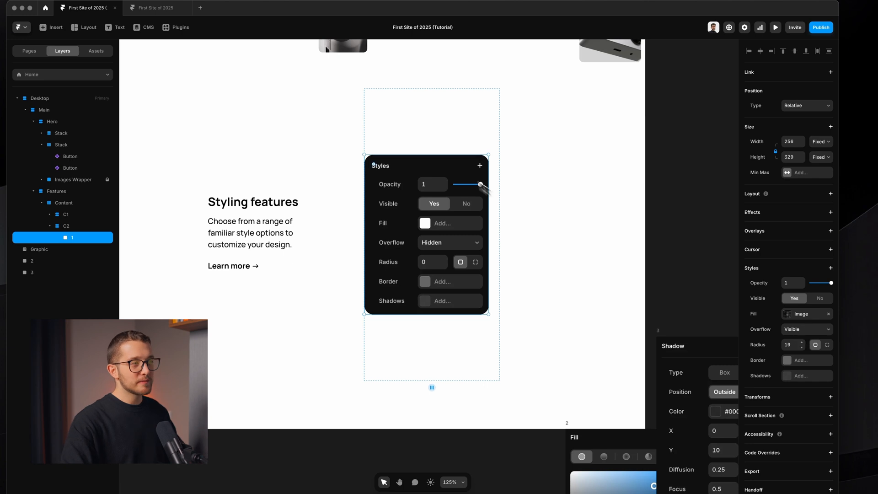
scroll(469, 187, up, 3)
key(Escape)
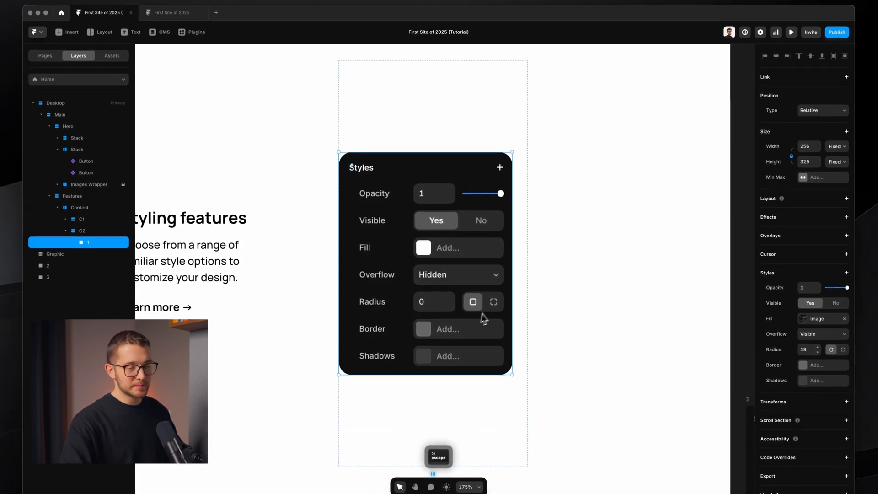
scroll(468, 308, down, 4)
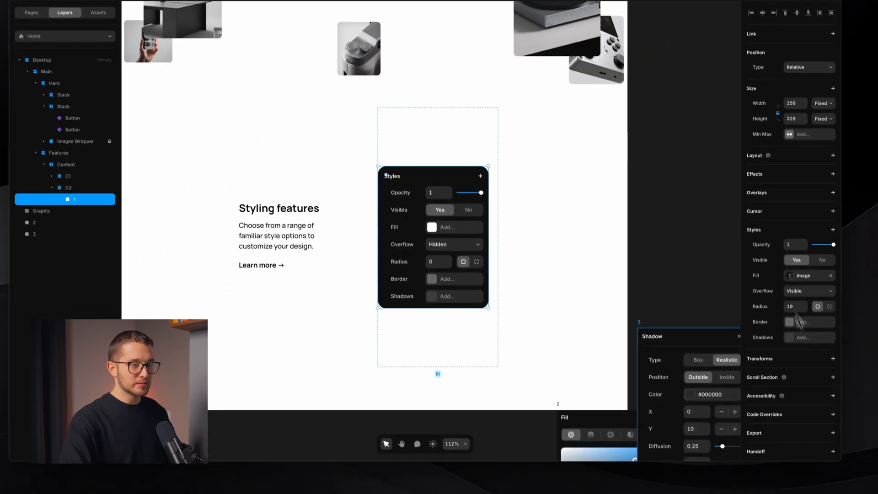
click(803, 349)
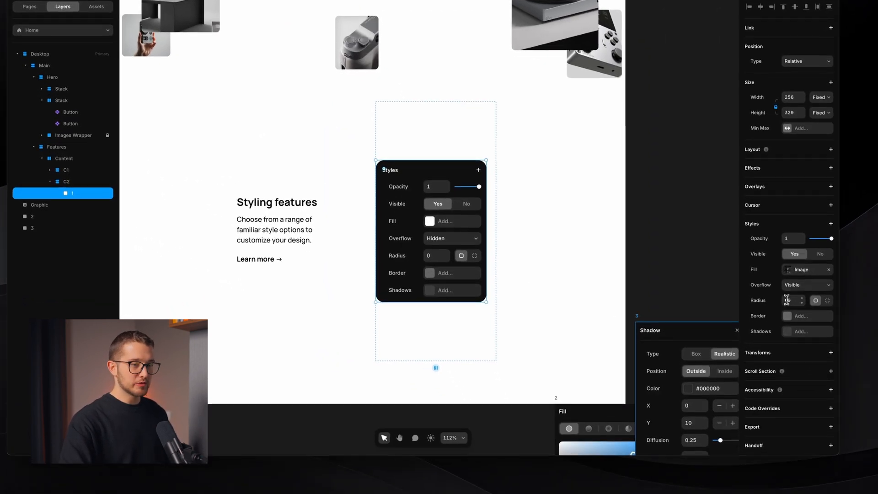
key(Return)
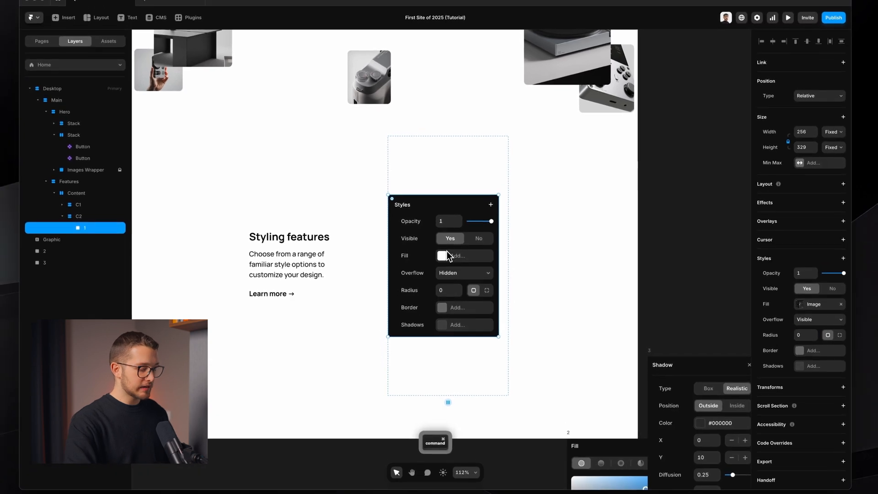
Wrap image 1 in a stack named Wrapper and set the stack's padding to 8
key(alt+super+Return)
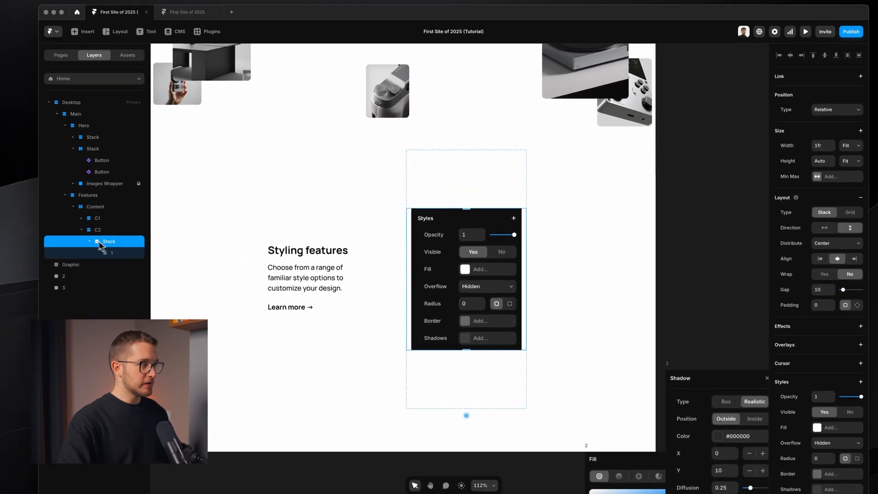
double_click(104, 242)
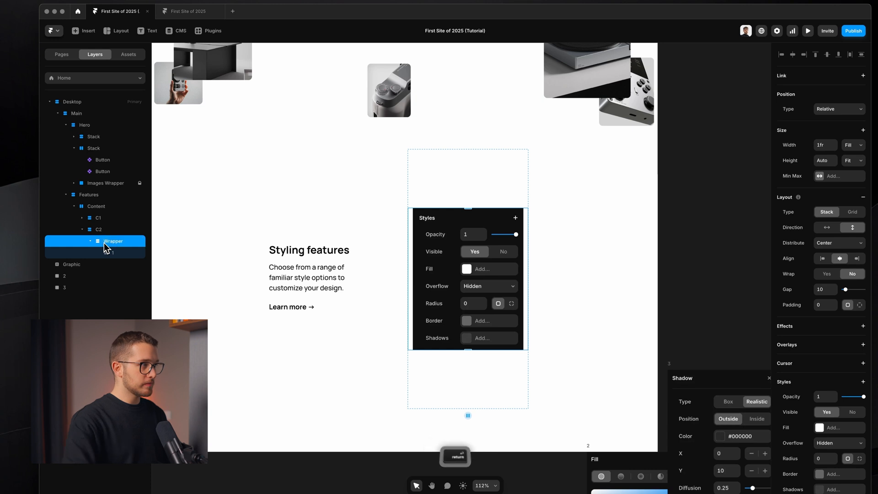
click(837, 305)
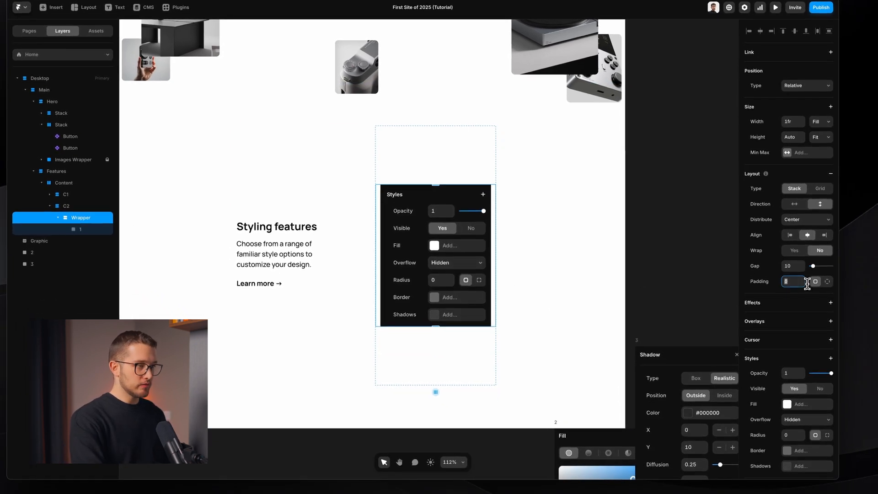
text(8)
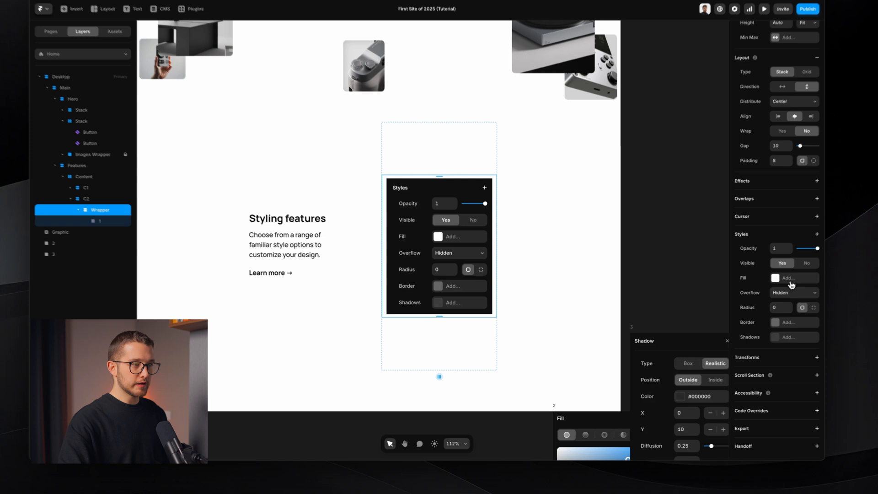
Fill the Wrapper with the screenshot's #111111 background color and set its corner radius to 20
click(752, 295)
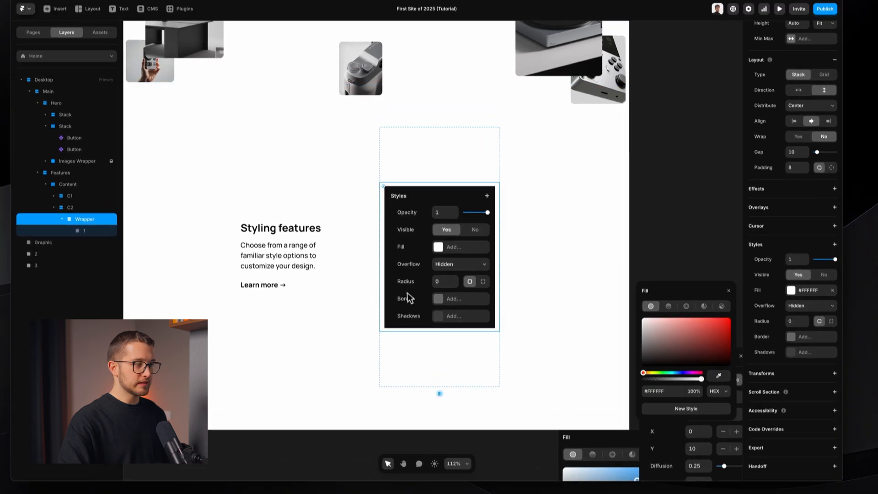
click(389, 275)
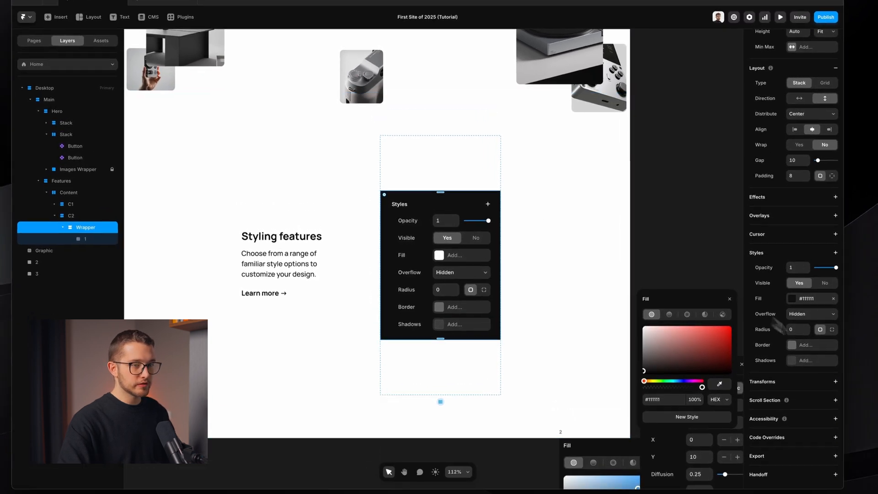
click(795, 334)
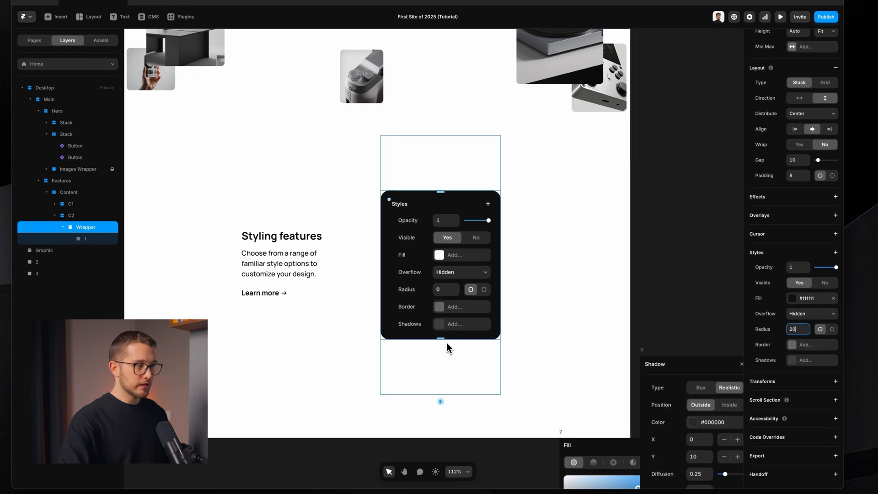
Set the width of image 1 inside the Wrapper to Fill, keeping the Wrapper's width at Fill
super+click(434, 248)
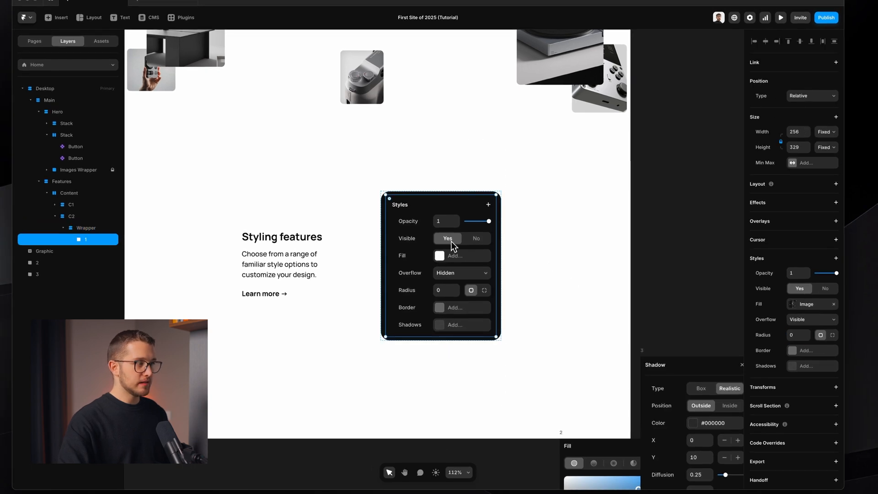
click(826, 132)
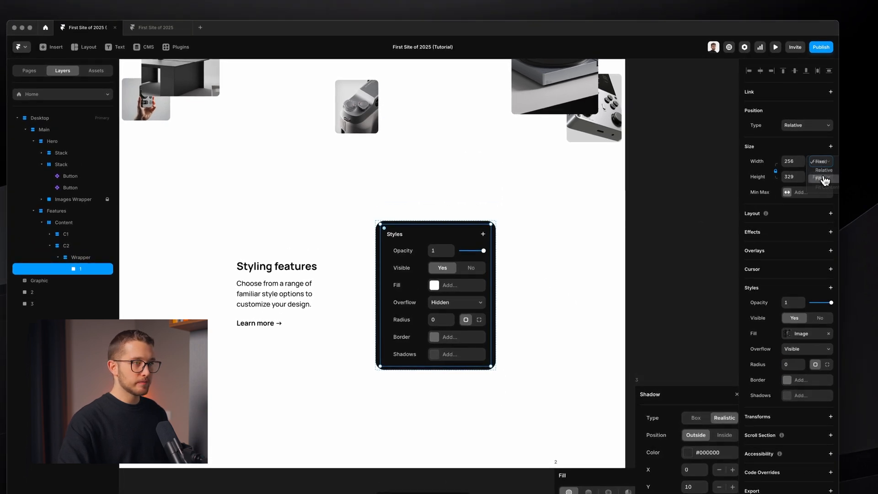
click(825, 180)
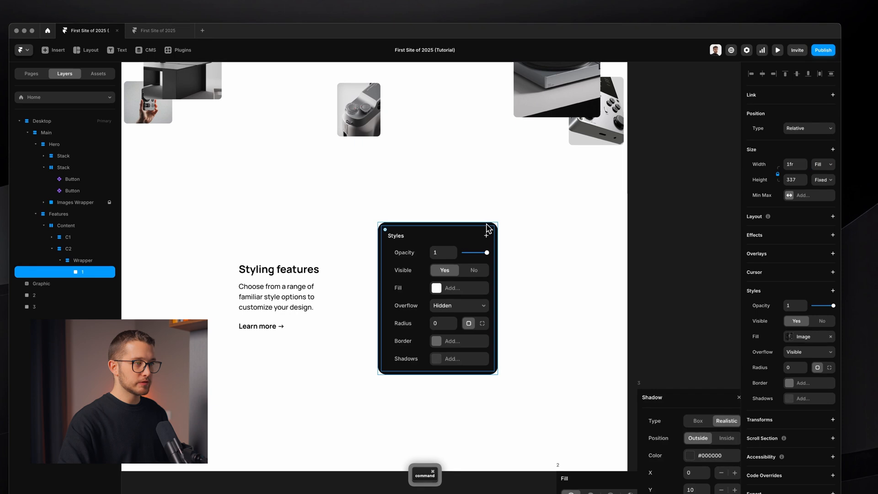
click(489, 229)
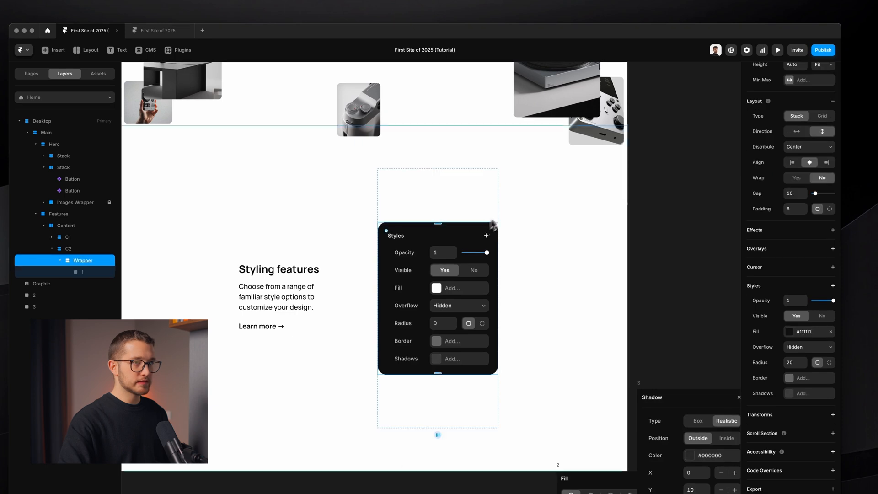
click(823, 164)
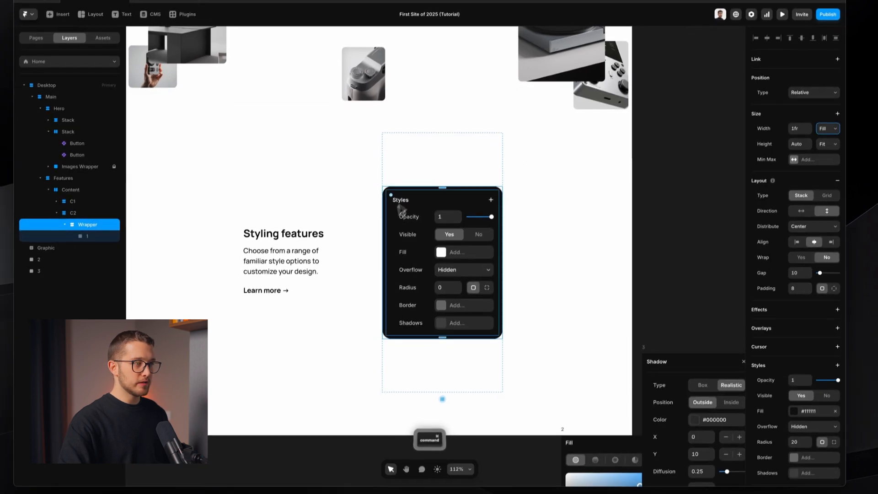
Duplicate the Wrapper in C2 and replace image 1 in the copy with image 2, the Fill settings screenshot
key(super+d)
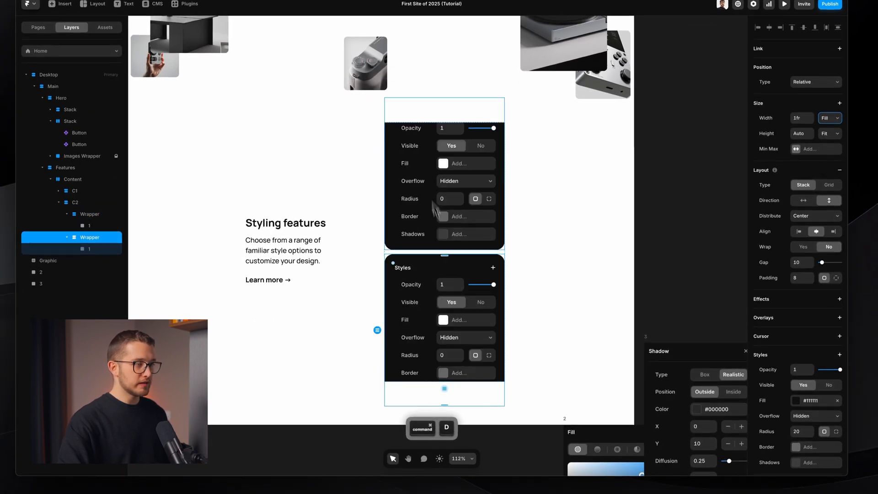
scroll(429, 206, down, 3)
super+click(447, 263)
click(615, 410)
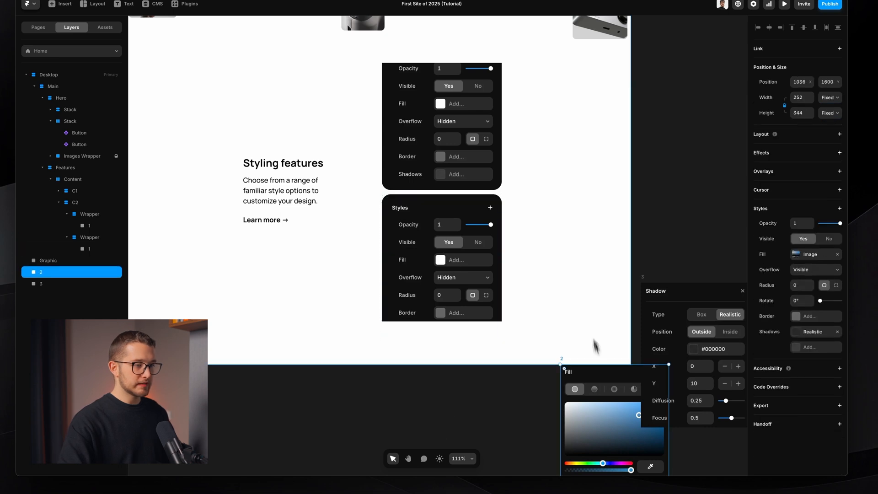
scroll(660, 311, down, 2)
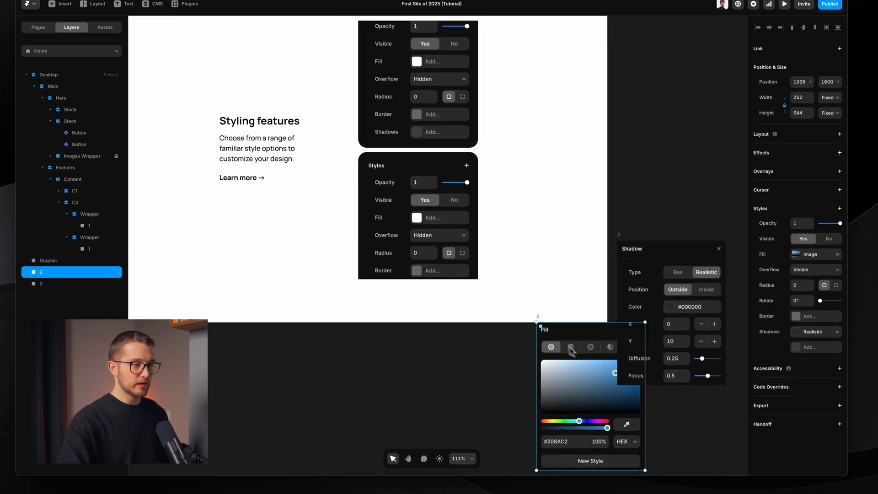
click(644, 272)
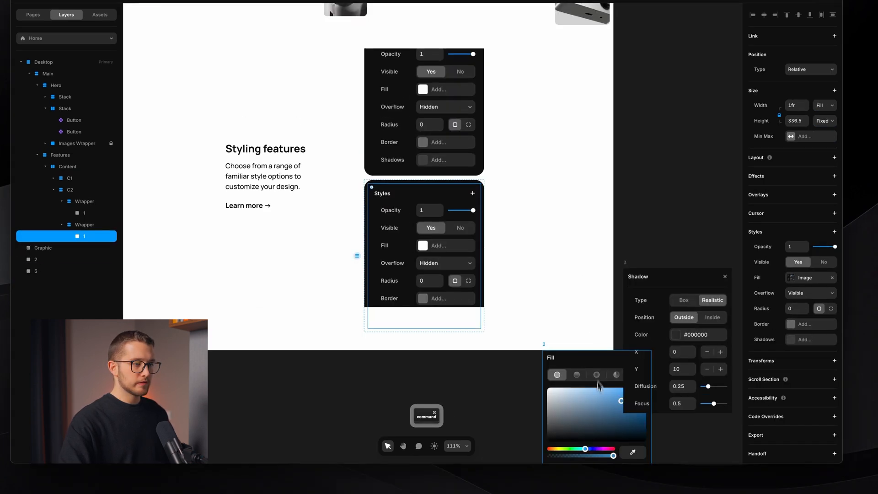
super+click(599, 385)
key(super+x)
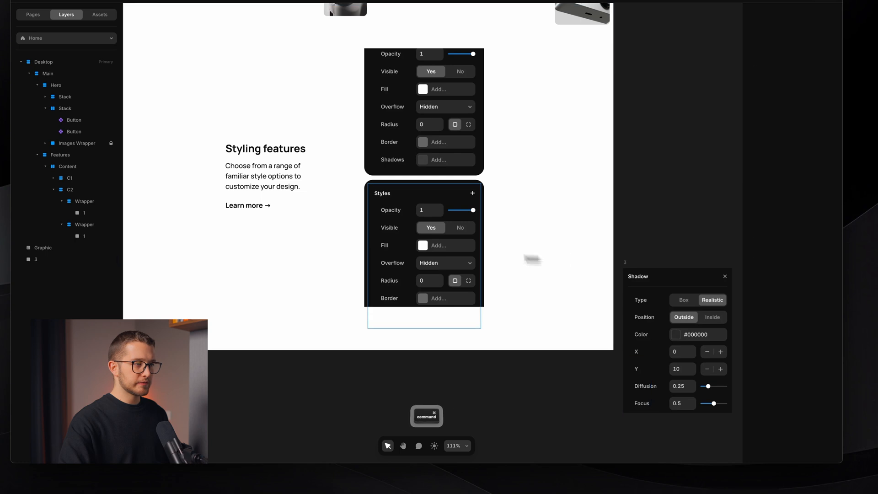
super+click(408, 251)
key(BackSpace)
super+click(408, 254)
key(super+v)
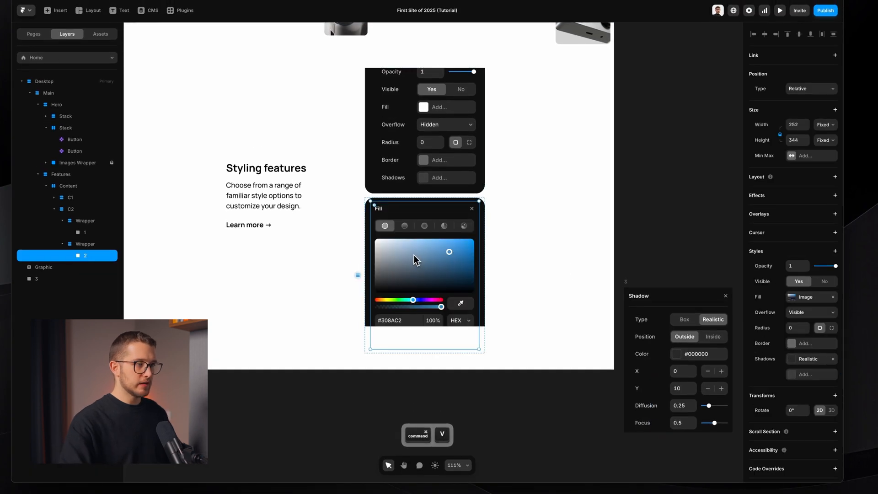
Set the padding of the Wrapper around image 2 to 11
click(484, 236)
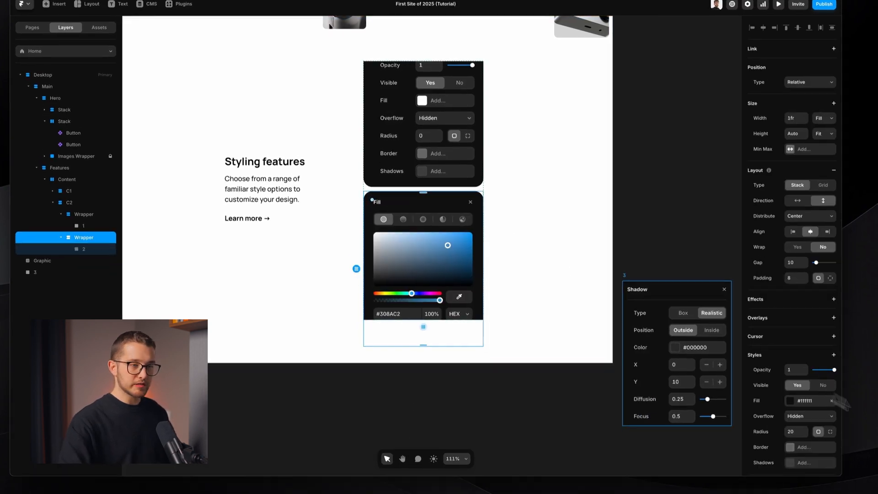
click(794, 266)
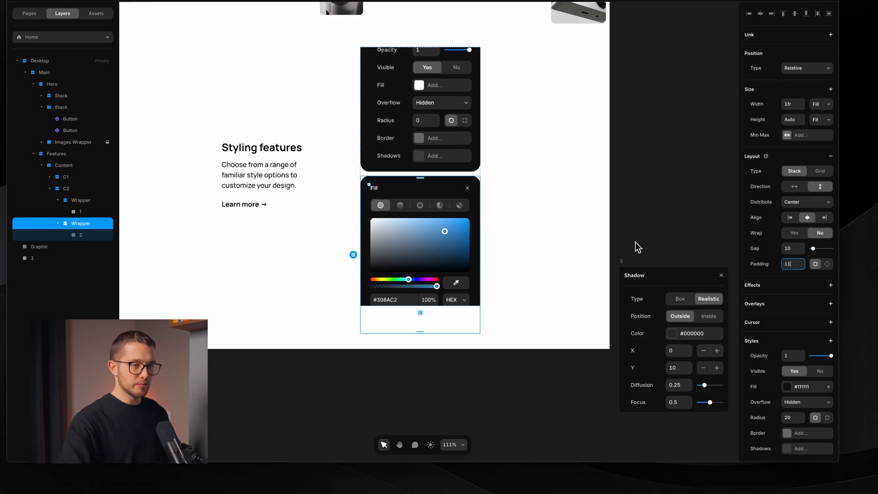
click(541, 366)
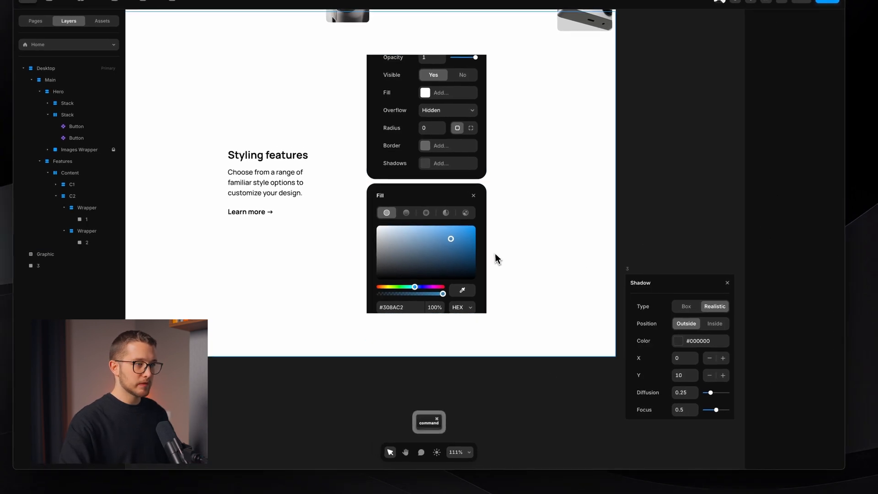
Duplicate the Wrapper holding image 2 and replace the image in the copy with image 3, the Shadow settings screenshot
click(484, 241)
key(super+d)
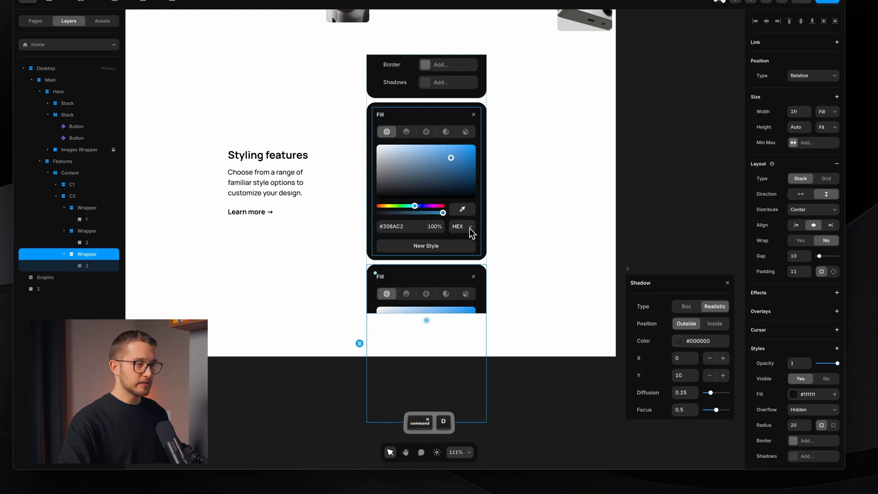
drag(664, 331, 467, 312)
super+click(483, 286)
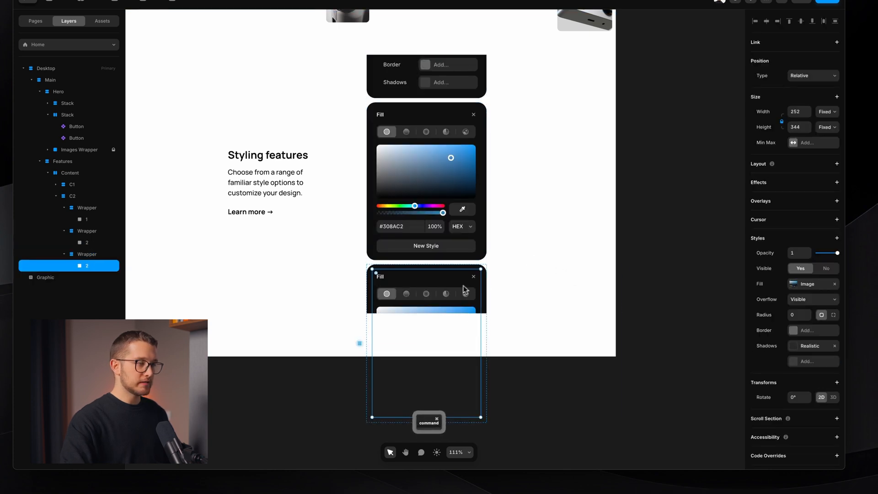
key(Delete)
click(460, 287)
key(super+v)
key(Escape)
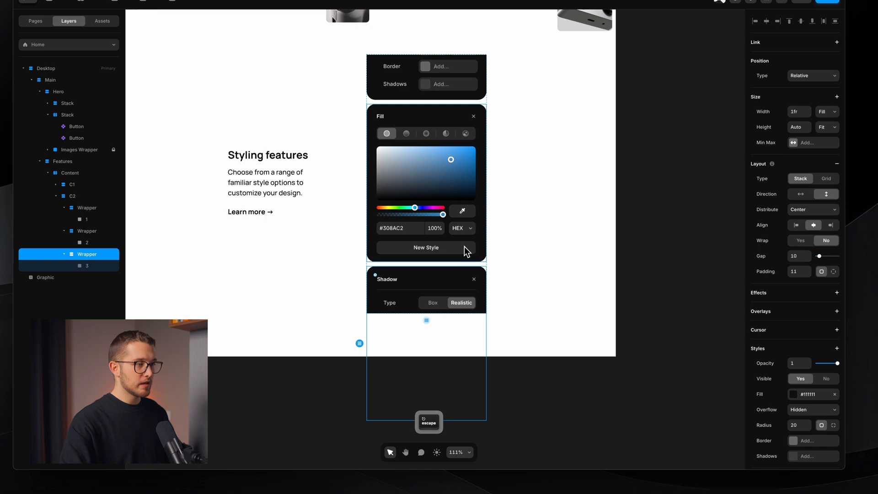
Compare the three-wrapper column with the Styling features section on the finished reference site, and return to Framer
scroll(465, 246, down, 4)
scroll(464, 246, up, 2)
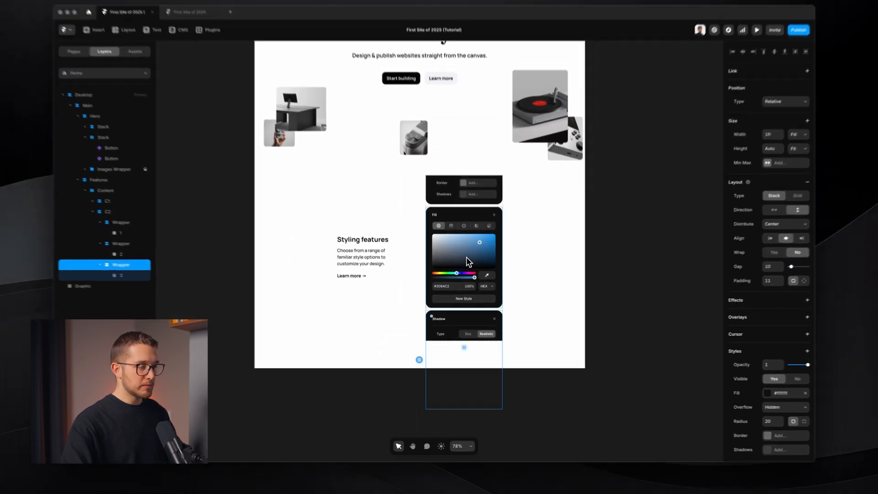
scroll(468, 262, up, 5)
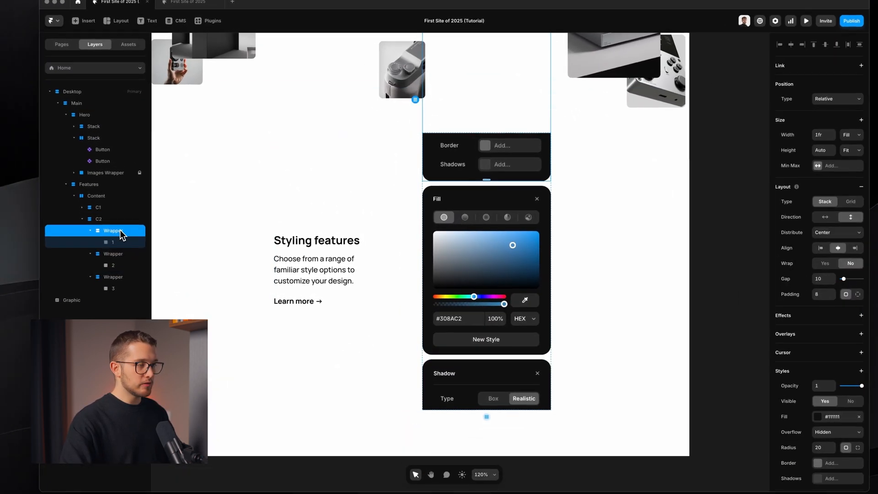
key(super+Tab)
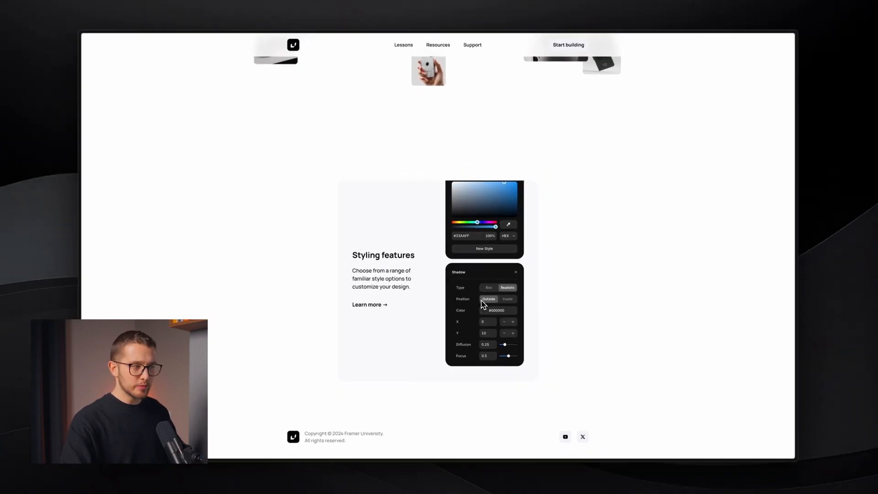
key(super+Tab)
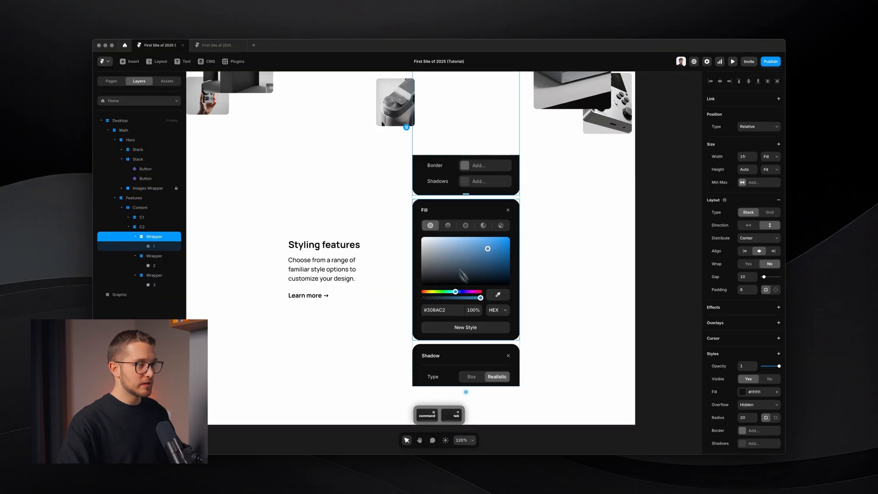
scroll(435, 199, down, 3)
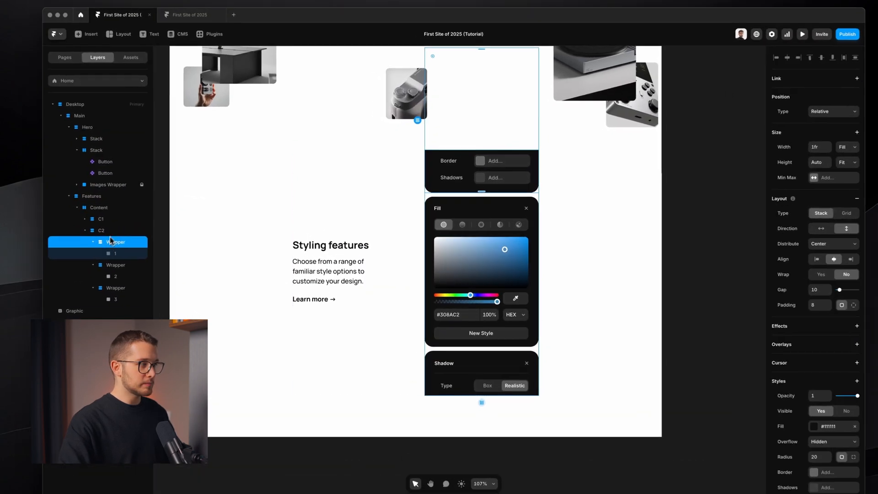
Set the Distribute option of the C2 stack to Start
click(147, 227)
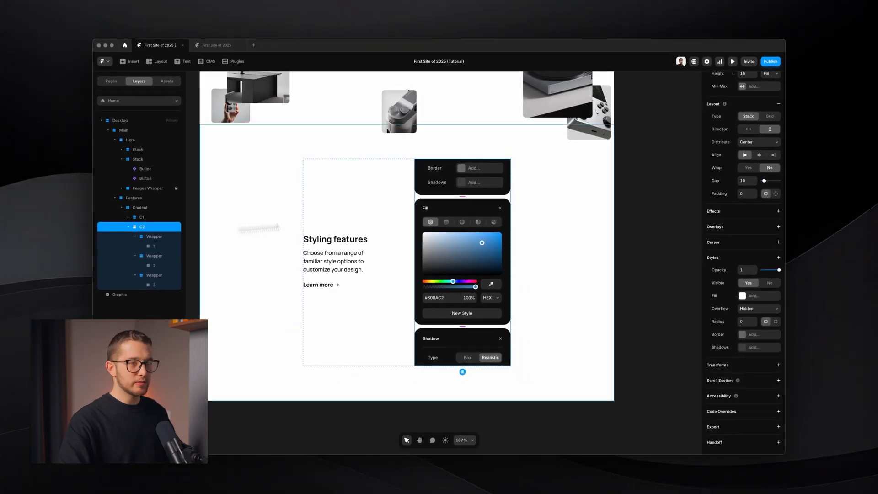
scroll(749, 241, up, 3)
click(750, 240)
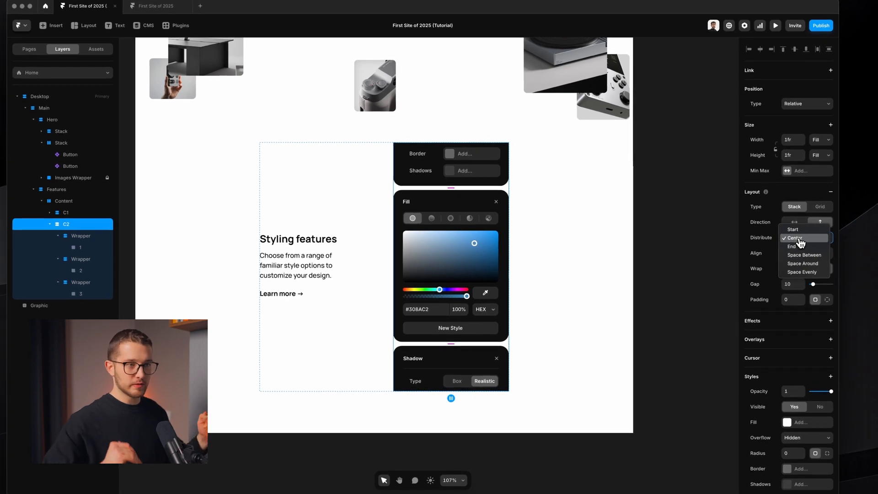
click(799, 230)
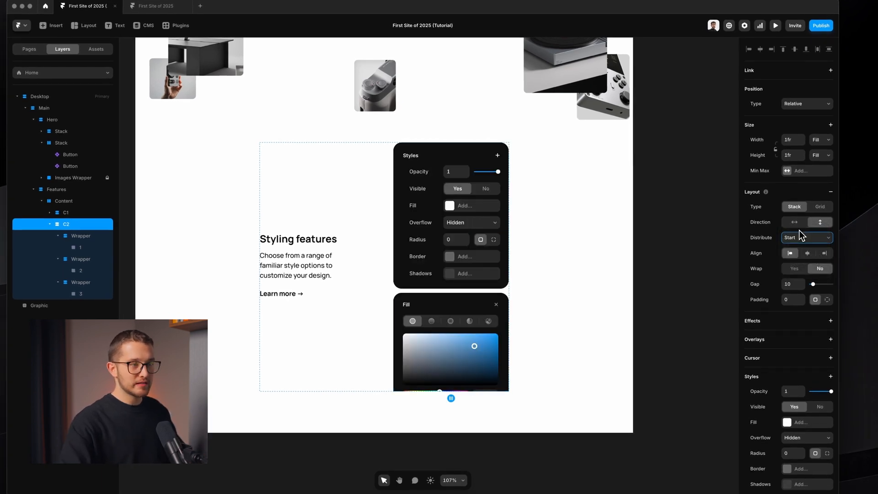
Switch C2 to individual padding per side and set its top padding to 44
key(super+shift+4)
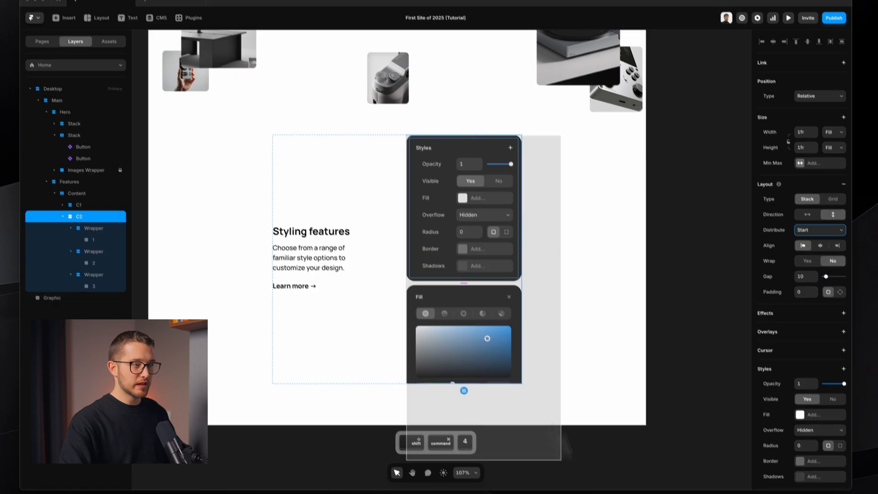
key(Escape)
click(827, 266)
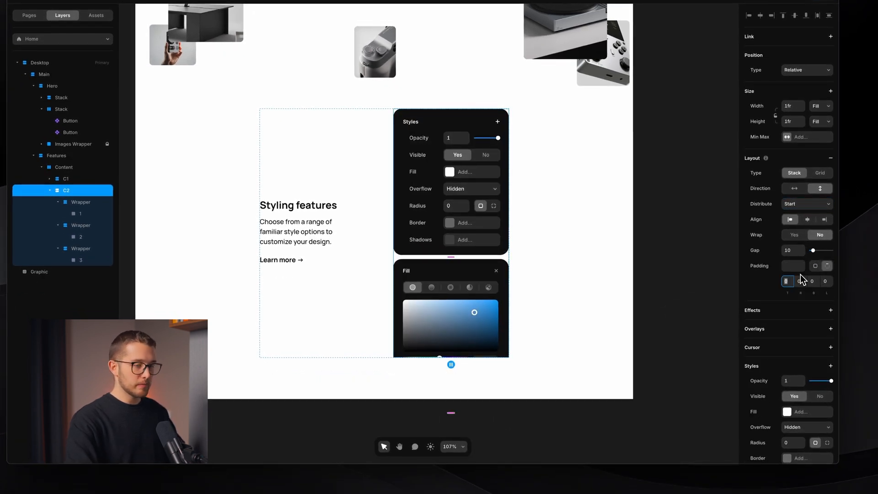
key(Return)
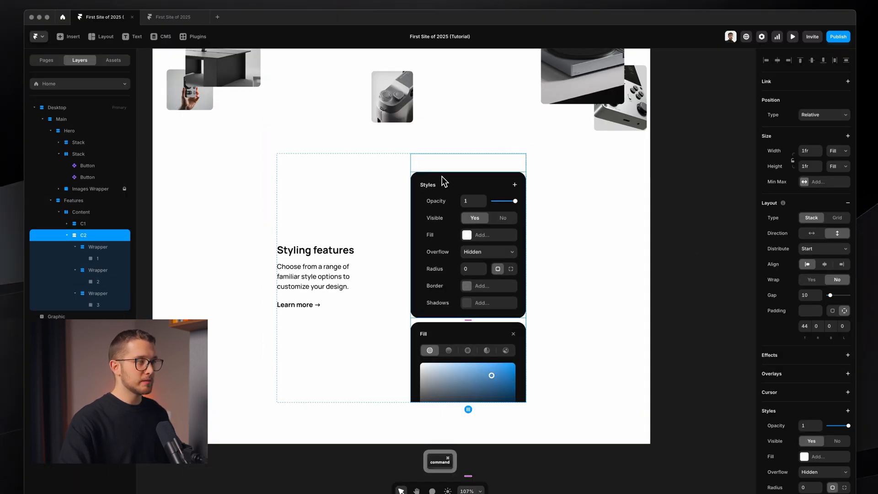
Add a Loop effect of type Mirror to all three Wrappers in C2
click(91, 246)
super+click(94, 270)
super+click(103, 293)
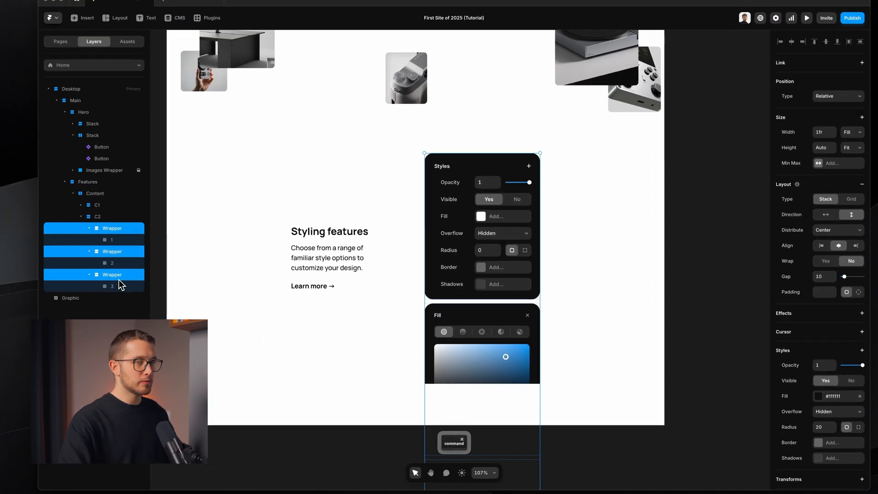
scroll(821, 252, down, 3)
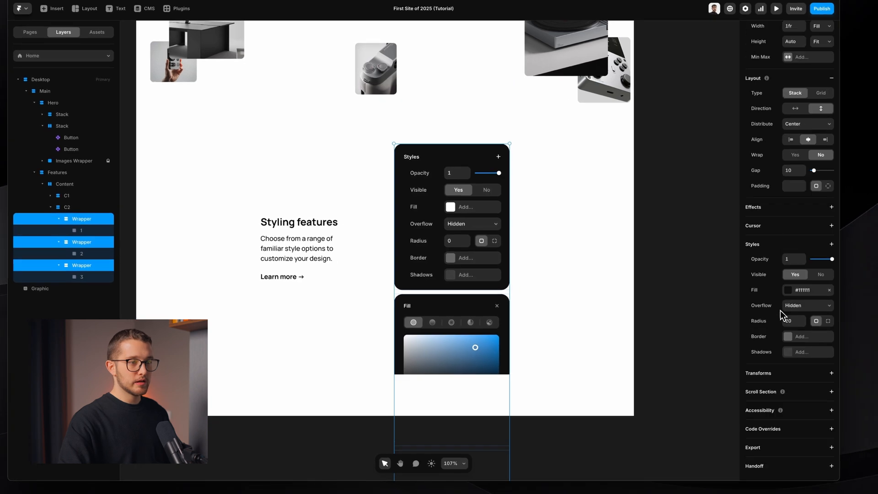
click(805, 210)
click(782, 260)
key(super+z)
click(830, 207)
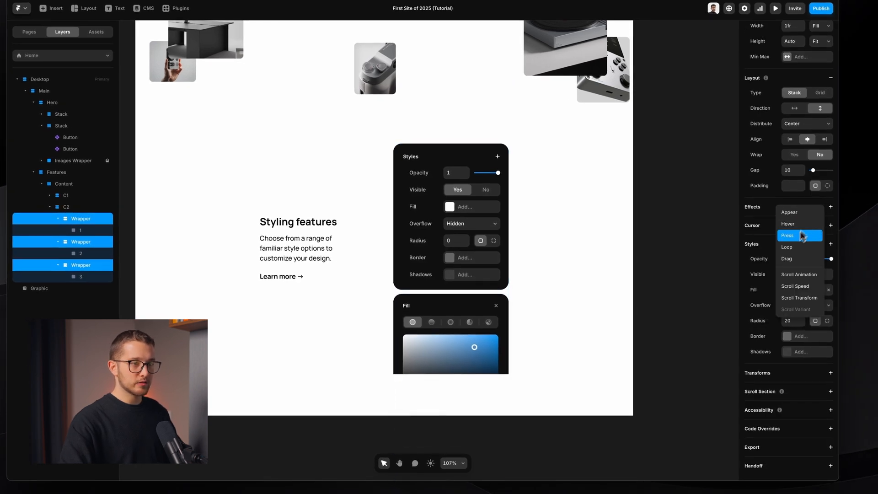
click(792, 249)
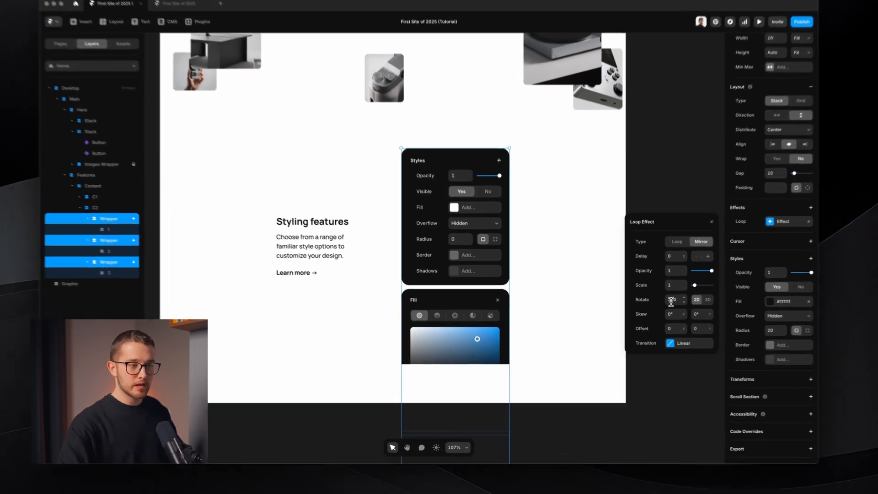
Set the Loop effect's rotation to 0 and its transition to Spring with a time of 10
click(654, 311)
text(0)
key(Return)
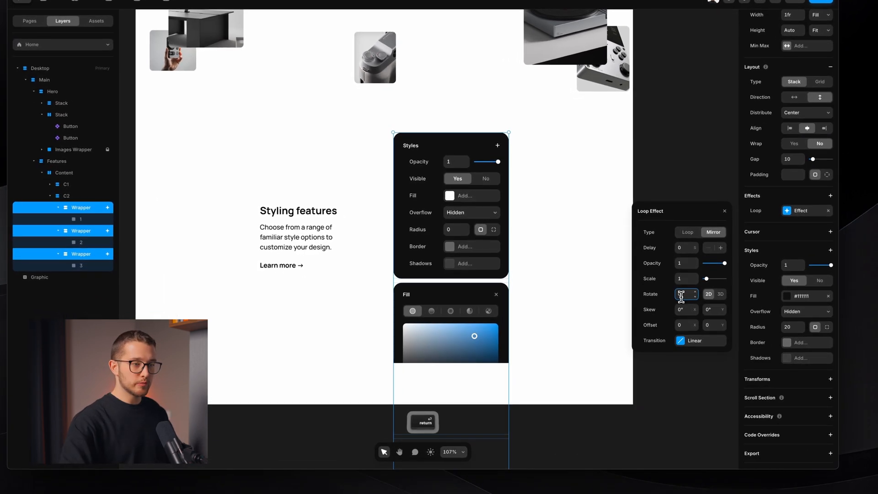
click(689, 348)
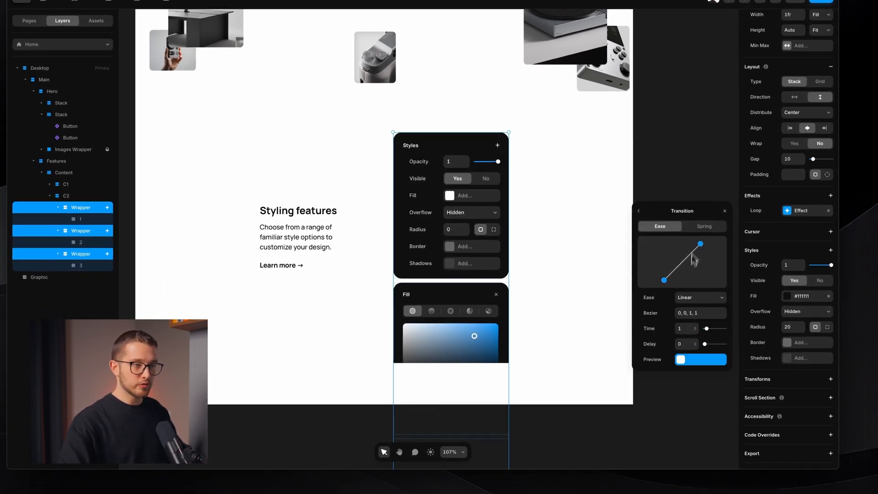
click(704, 226)
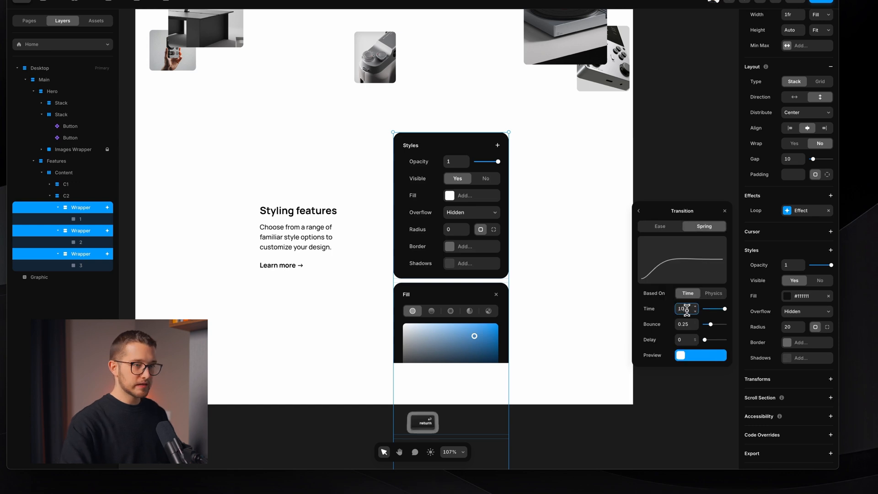
click(640, 211)
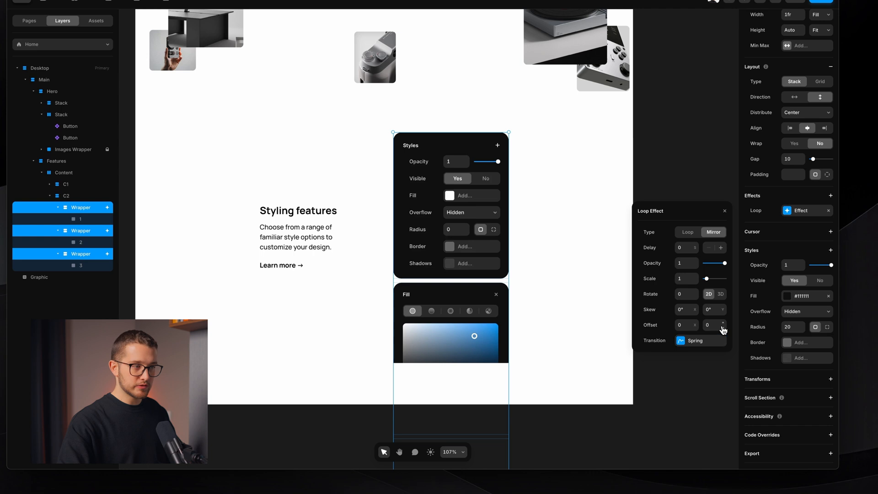
Give the Loop effect a negative Y offset that brings the whole Shadow wrapper into the column, and preview the Features section
drag(723, 328, 733, 441)
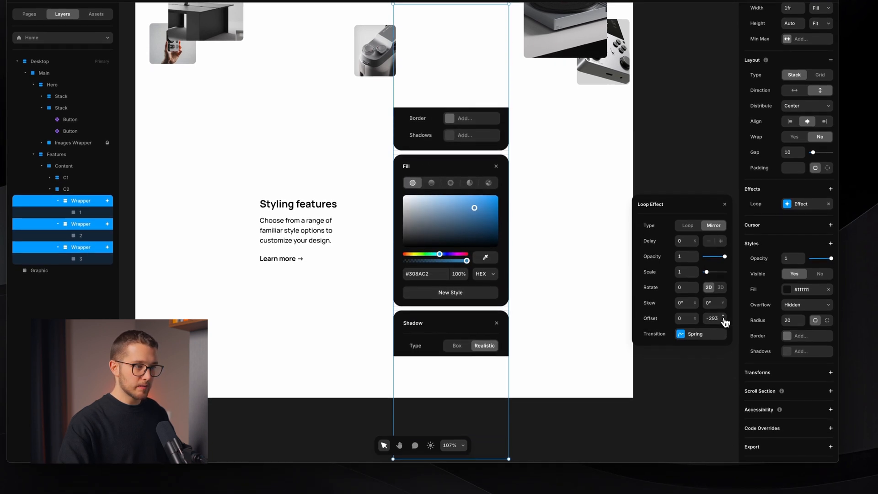
drag(726, 323, 730, 429)
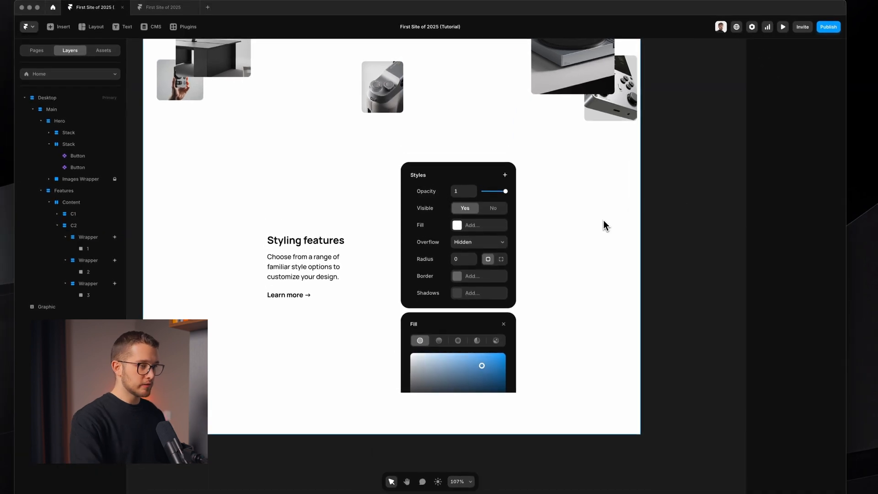
key(super+p)
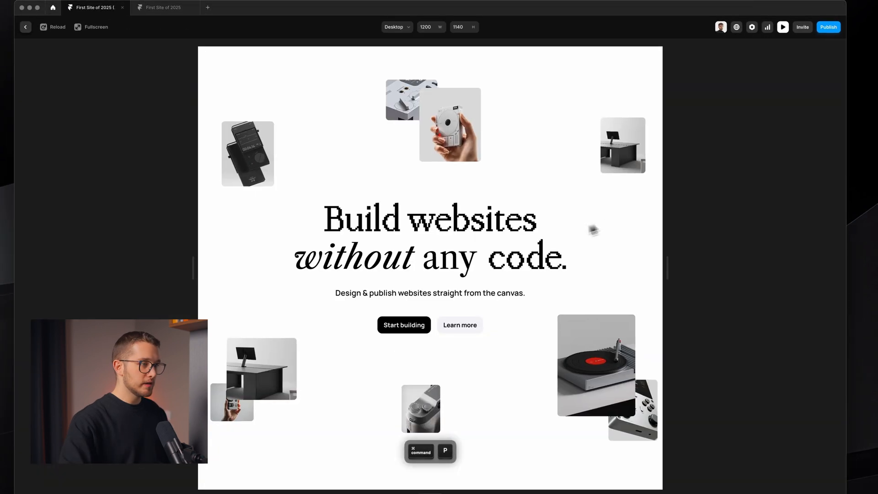
scroll(593, 230, down, 7)
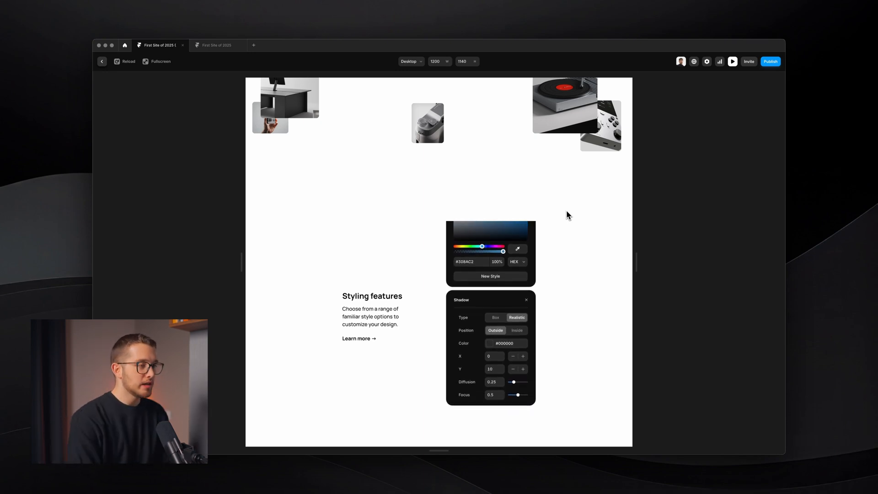
Switch to the browser with the reference site, measure the Styling features card's background area, and return to Framer
key(super+Tab)
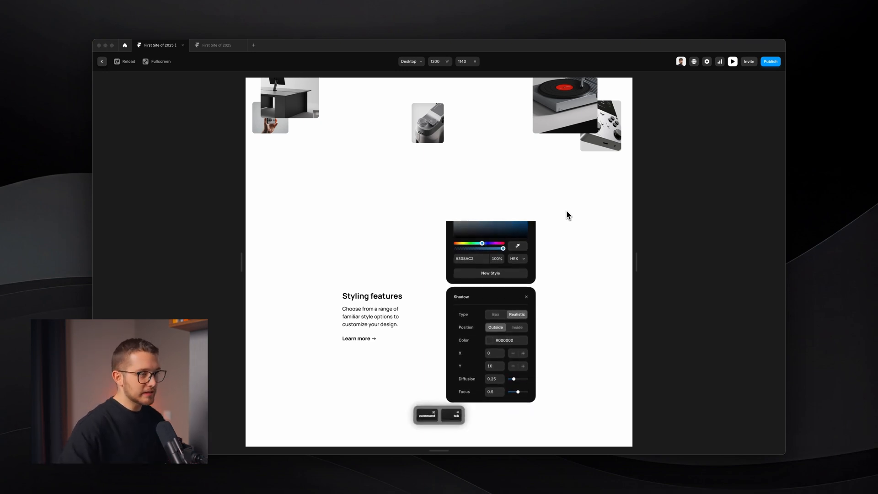
key(shift+super+4)
drag(347, 186, 564, 394)
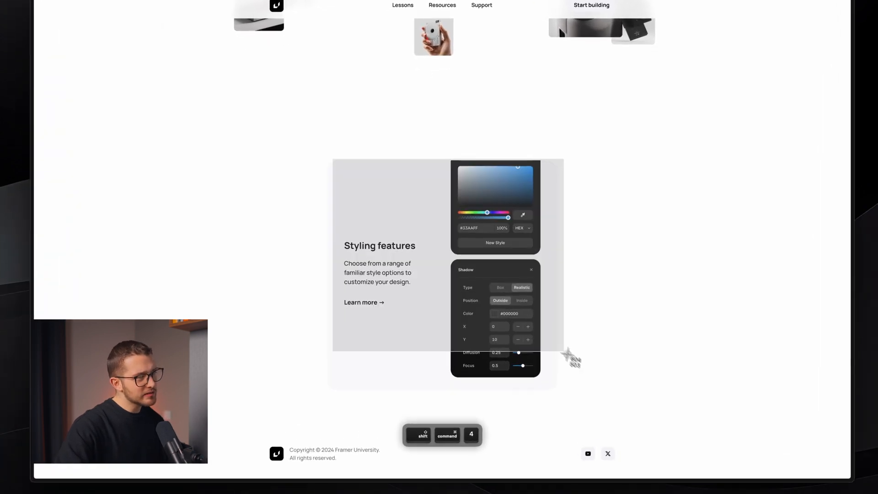
key(Escape)
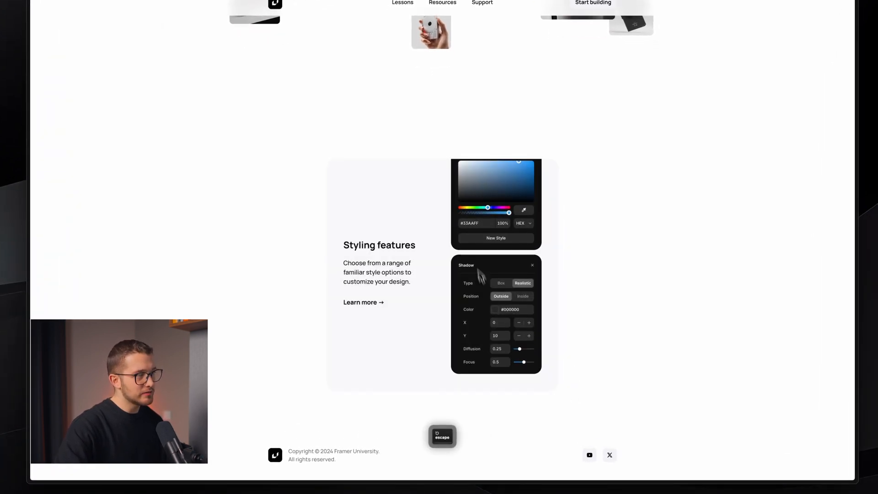
key(super+Tab)
Wrap C1 and C2 together in a new Stack inside Content and set its height to Fill
super+click(391, 277)
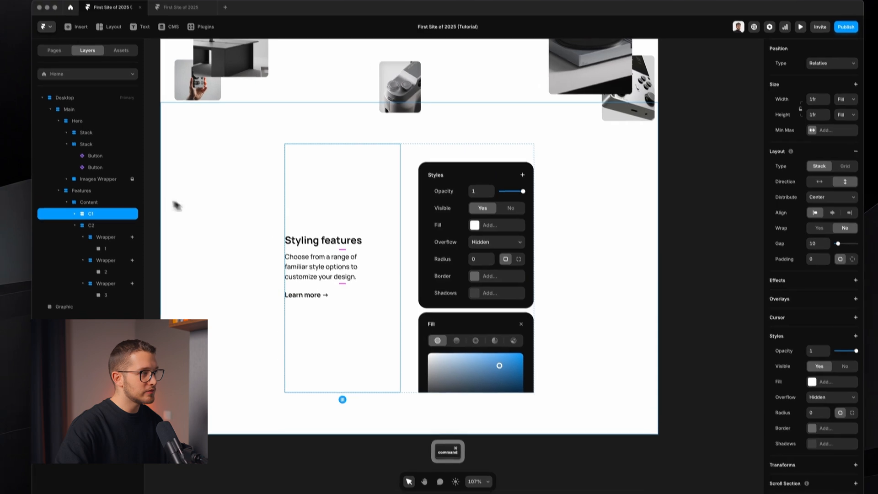
click(75, 226)
shift+click(124, 247)
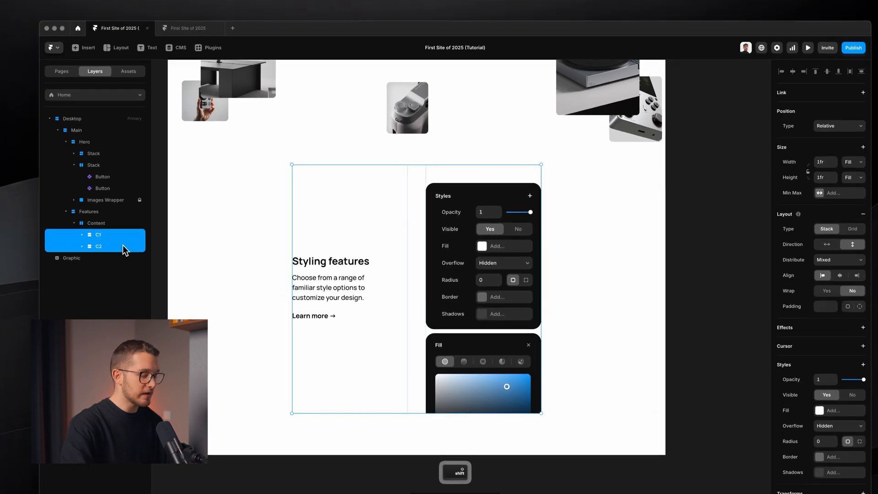
key(alt+super+Return)
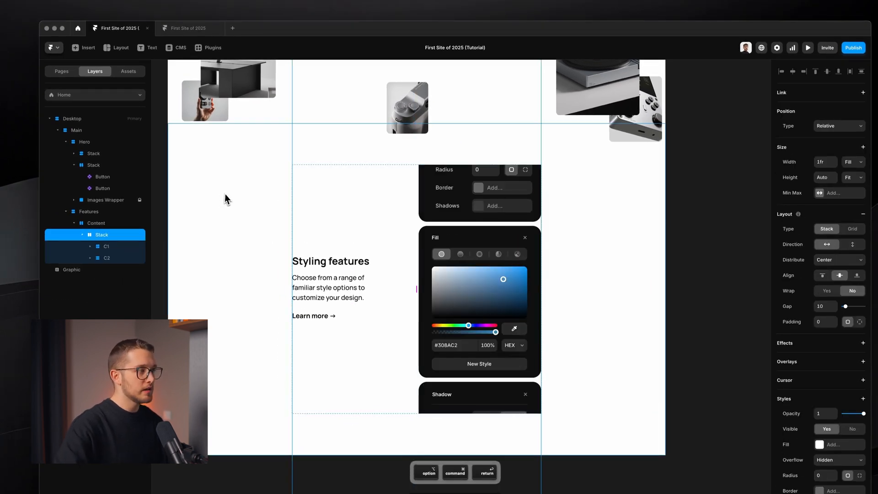
click(850, 178)
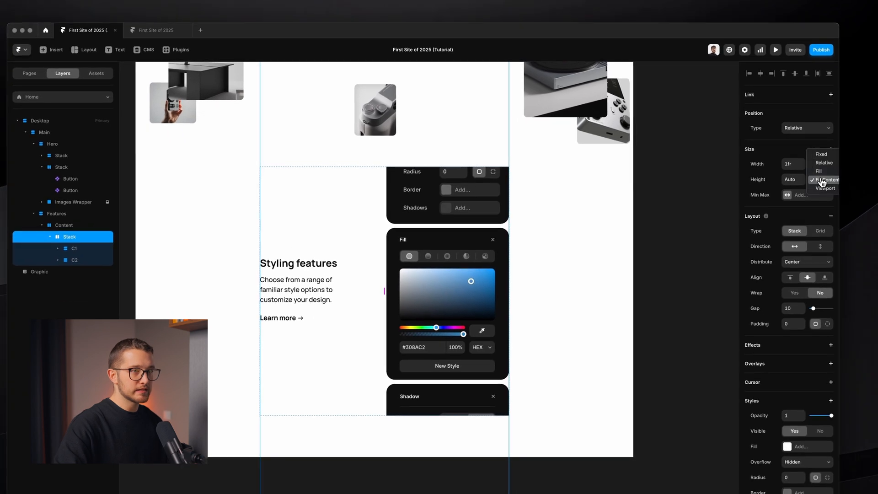
click(823, 170)
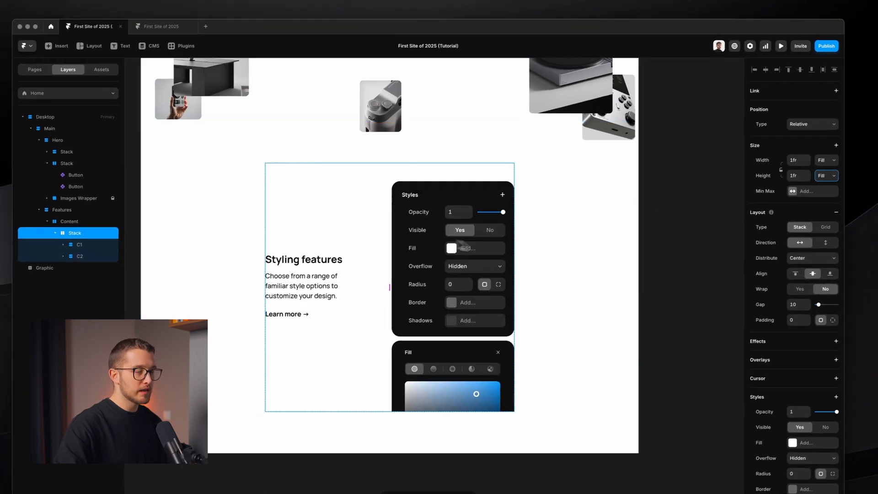
Set both the padding and the gap of the new Stack around C1 and C2 to 44
click(791, 309)
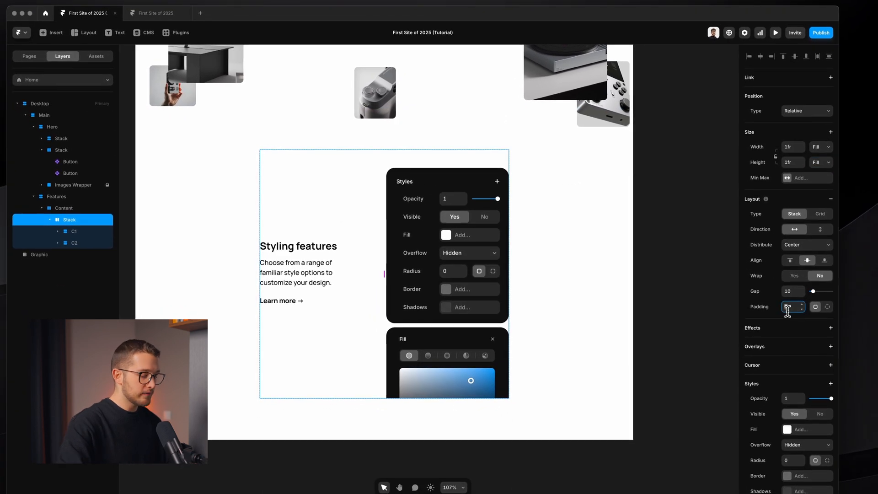
key(Return)
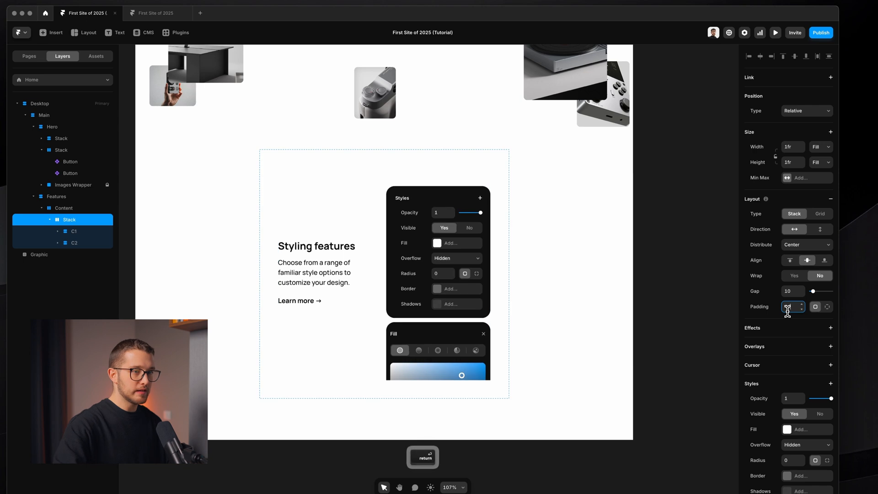
click(798, 287)
text(44)
key(Return)
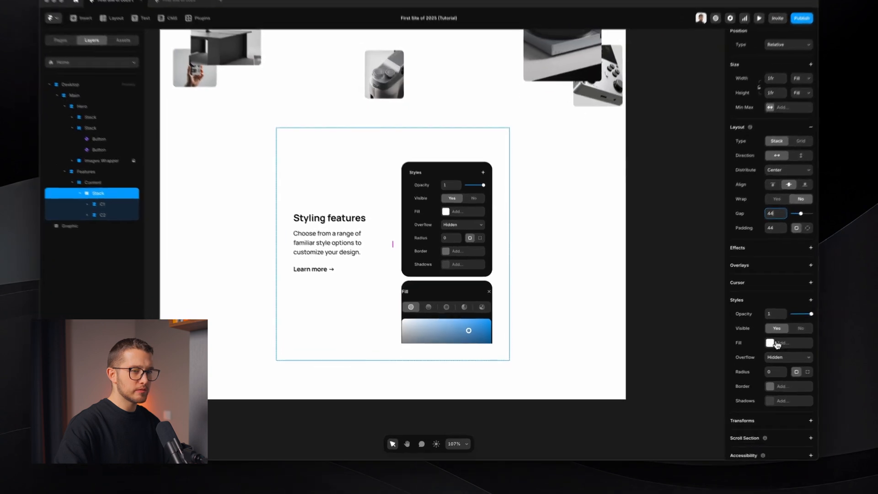
Fill the Stack with #F2F2F7 sampled from the hero's Learn more button and set the fill's opacity to 50%
click(750, 391)
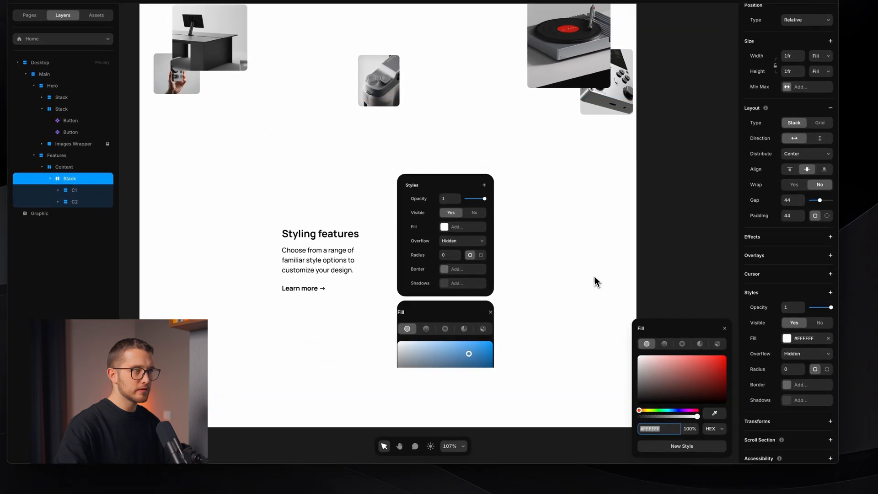
scroll(597, 281, up, 3)
click(715, 414)
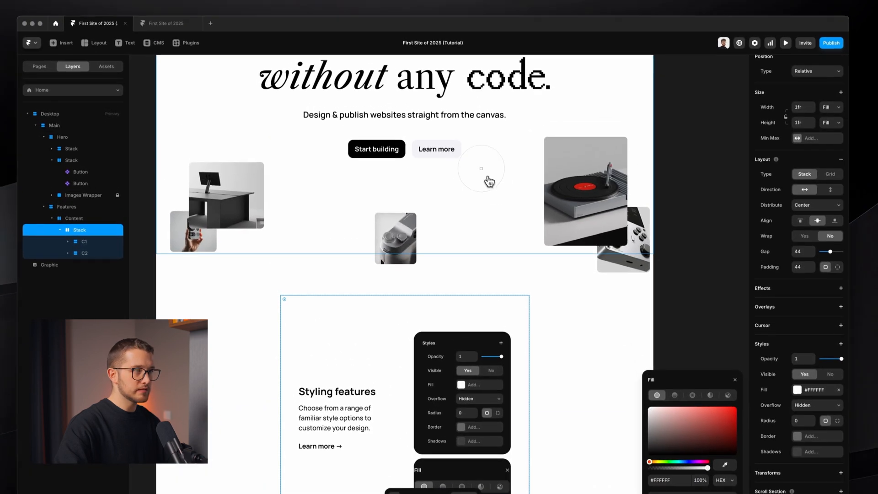
click(448, 100)
scroll(460, 159, down, 3)
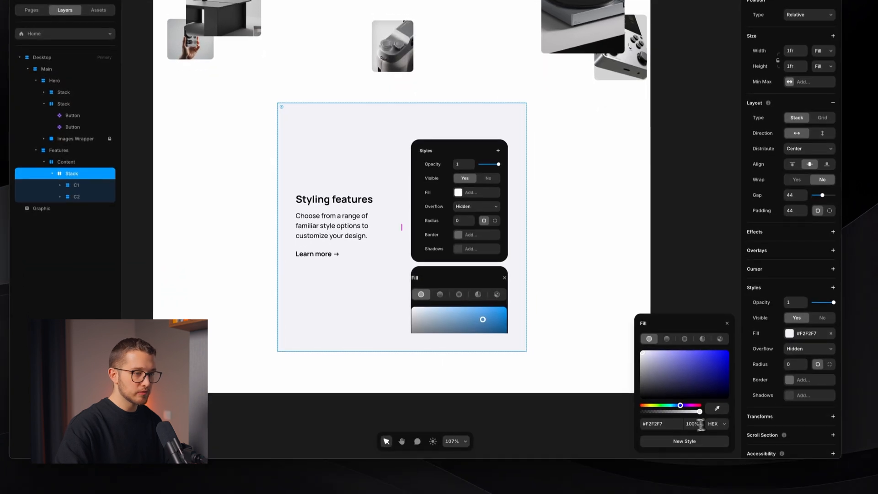
click(696, 488)
text(50)
key(Return)
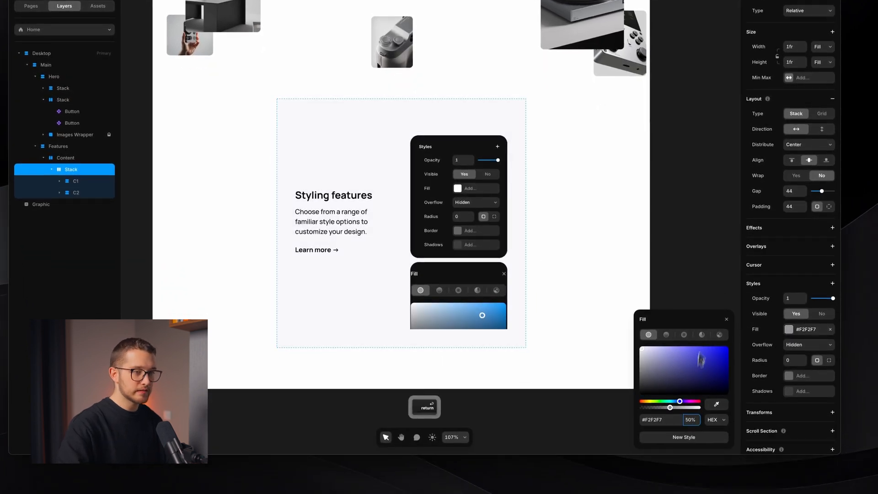
Set the corner radius of the Stack around C1 and C2 to 24
click(728, 308)
super+click(365, 247)
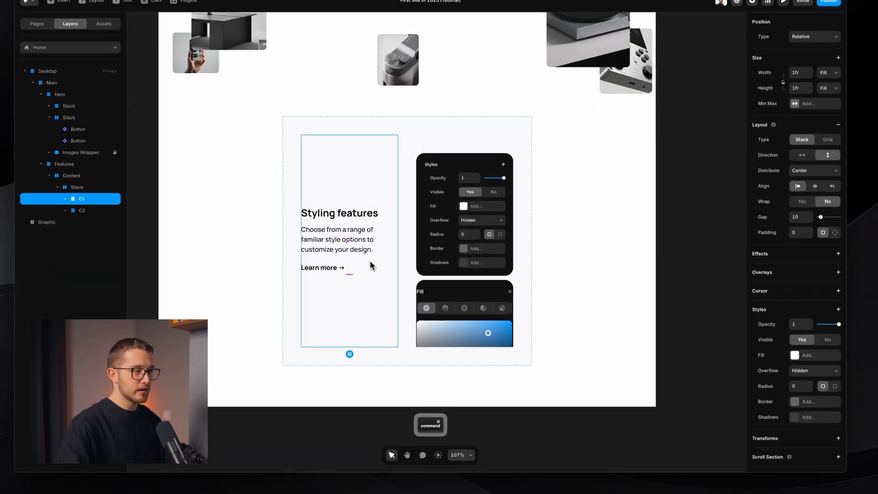
super+click(413, 349)
click(793, 383)
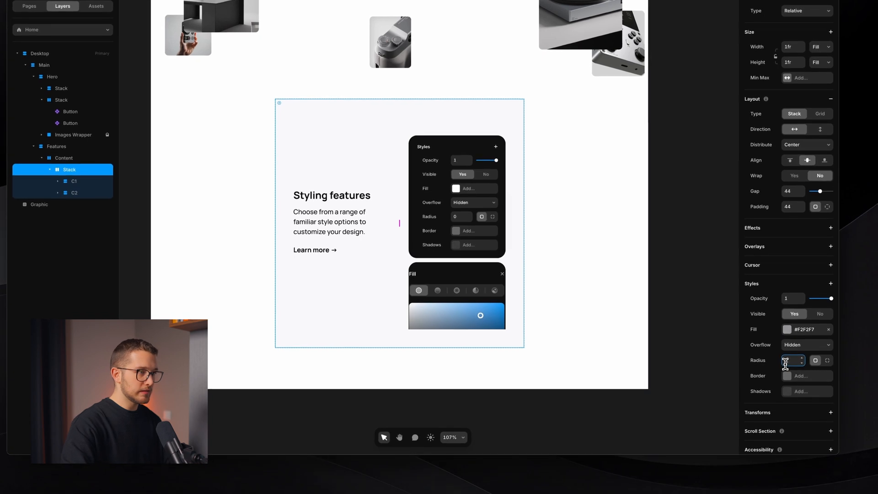
Preview the page and examine the spacing around the scrolling column in the Styling features card
click(679, 307)
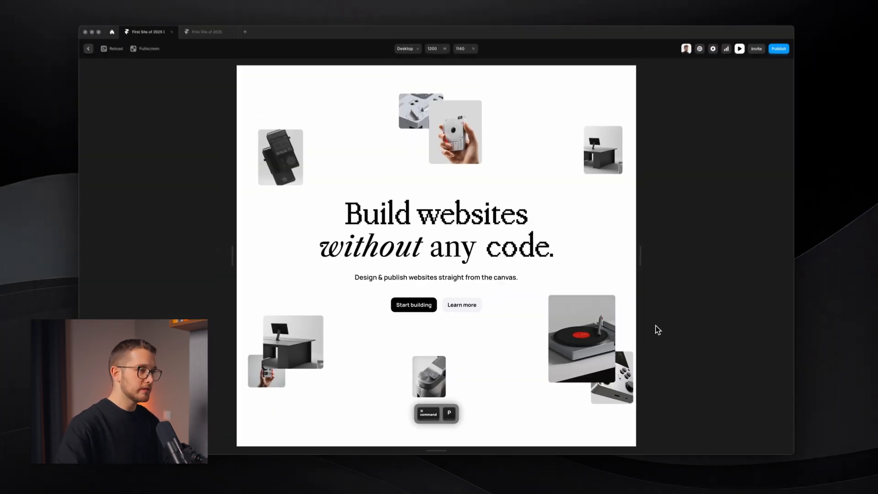
scroll(657, 328, down, 8)
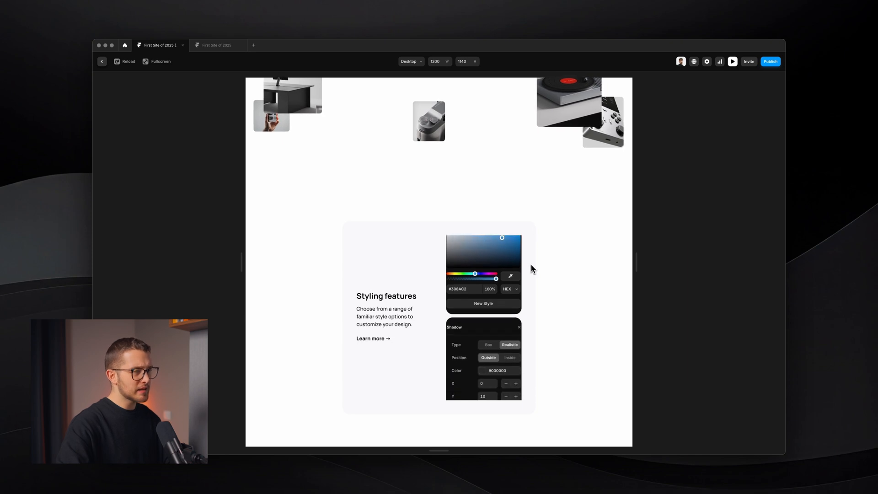
key(super+shift+4)
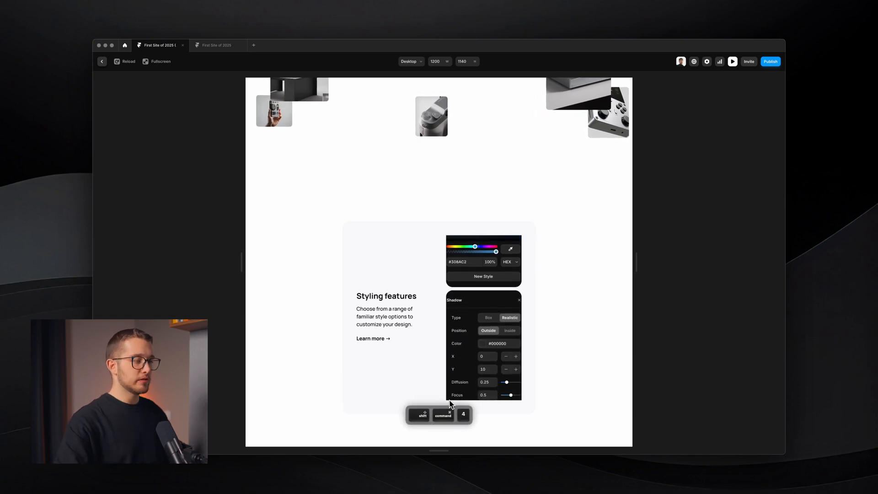
key(Escape)
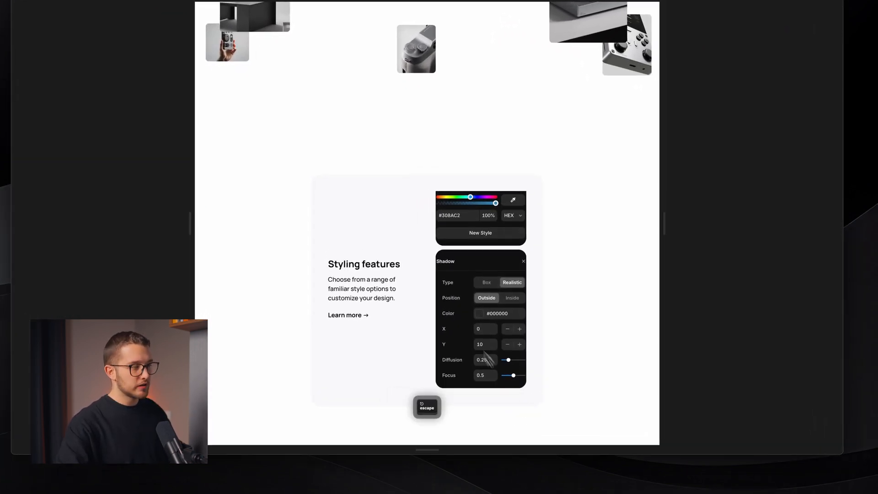
Return to the canvas and switch the Stack's padding to individual values per side
click(411, 264)
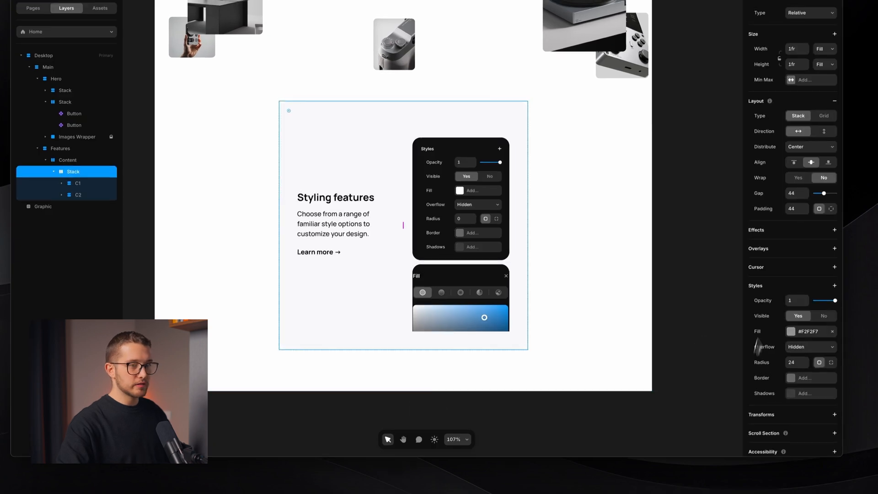
click(830, 209)
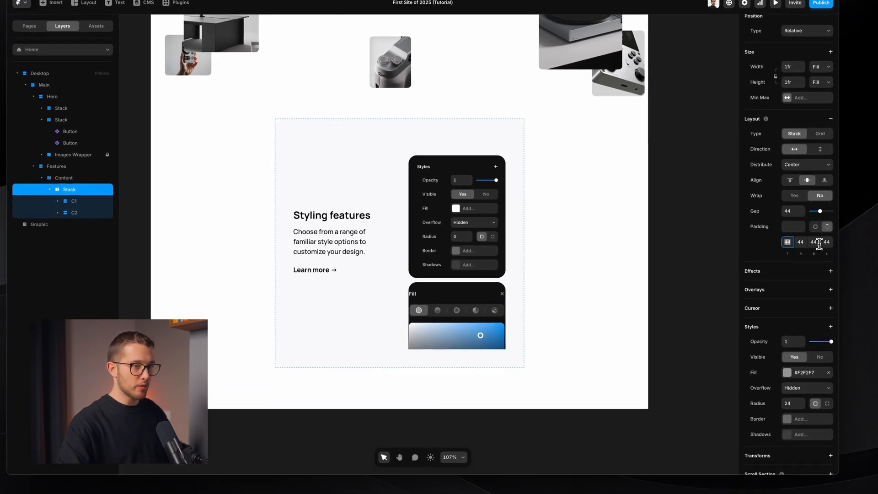
Set the top and bottom padding of the feature card's Stack to 0
text(0)
click(816, 243)
text(0)
key(Return)
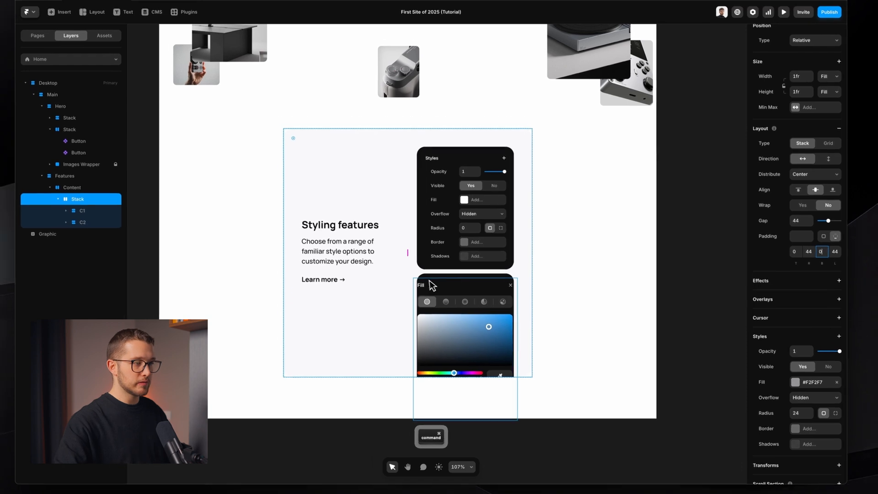
Preview the page down to the feature card and measure the Shadow image in its animated column
click(469, 157)
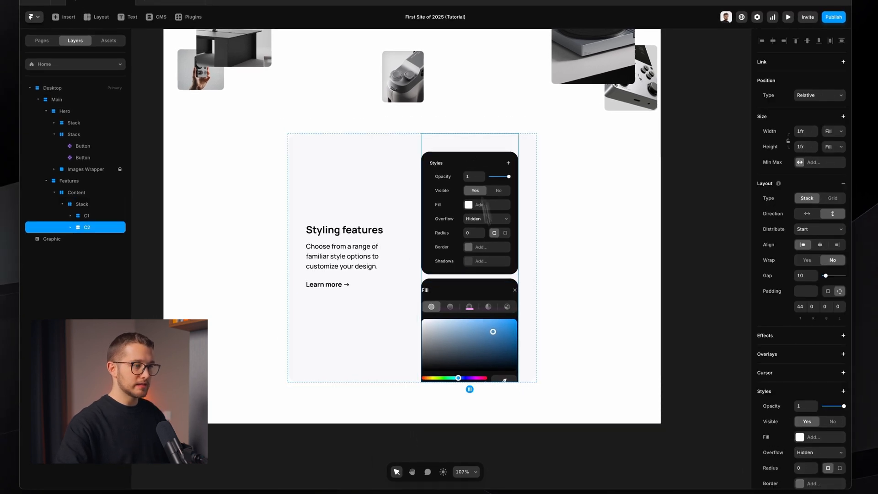
key(Escape)
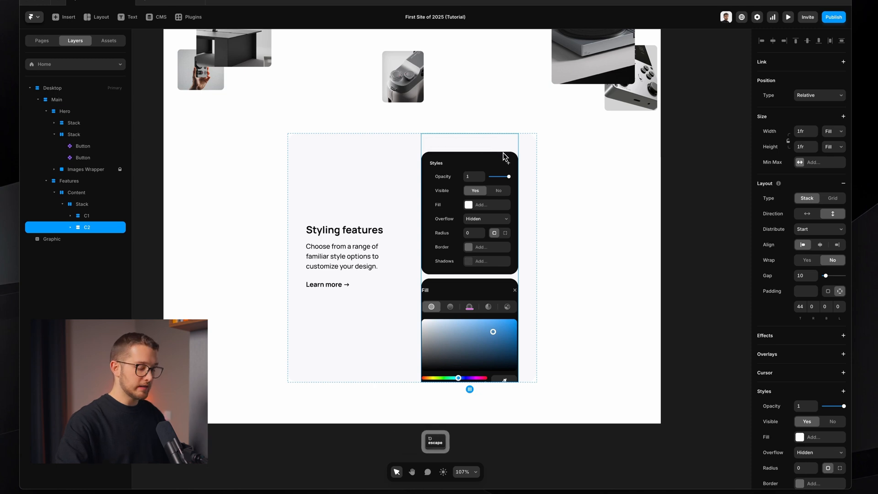
key(super+p)
scroll(503, 157, down, 7)
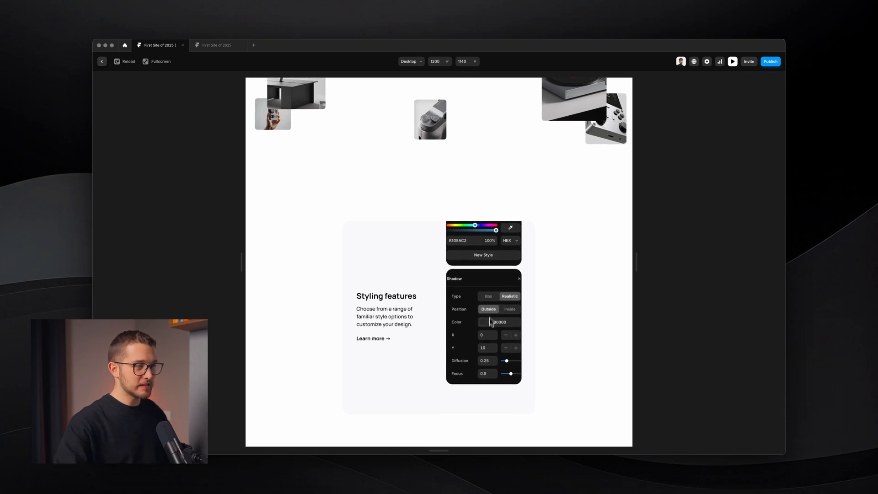
key(super+shift+4)
drag(449, 282, 522, 390)
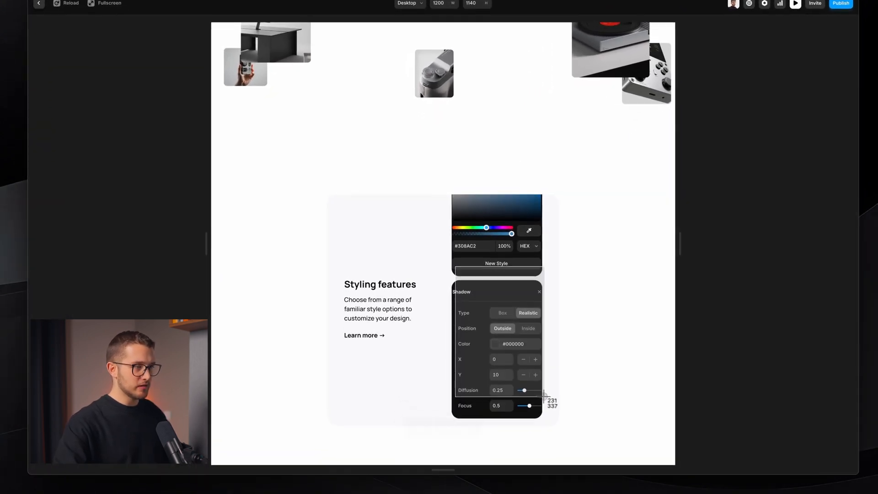
key(Escape)
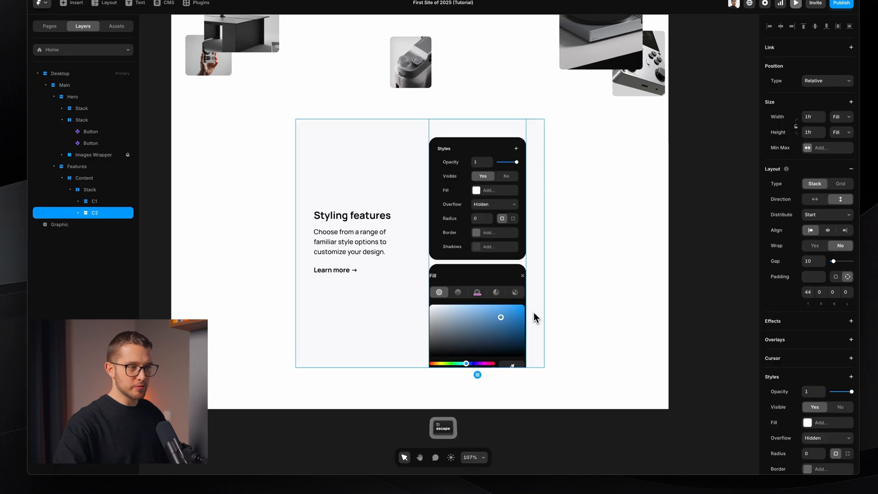
Set the width of images 2 and 3 in the C2 wrappers to Fill
super+click(500, 217)
scroll(500, 217, down, 2)
super+click(487, 224)
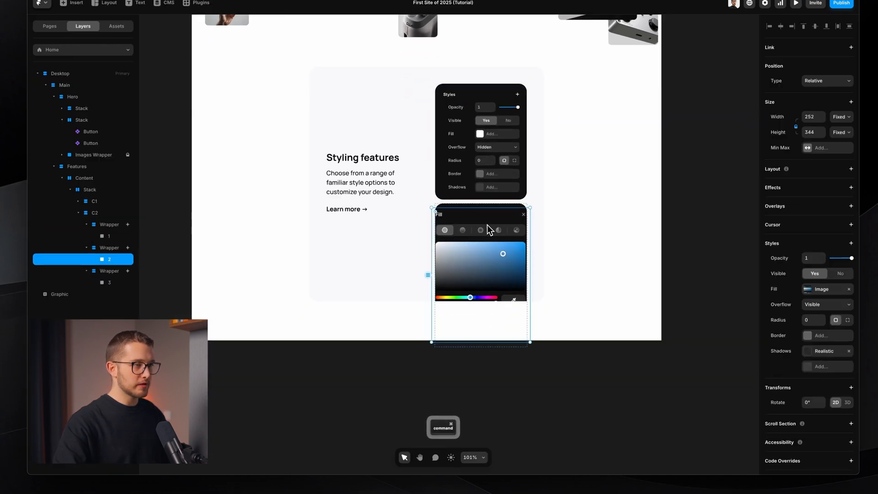
scroll(487, 224, up, 1)
super+click(131, 282)
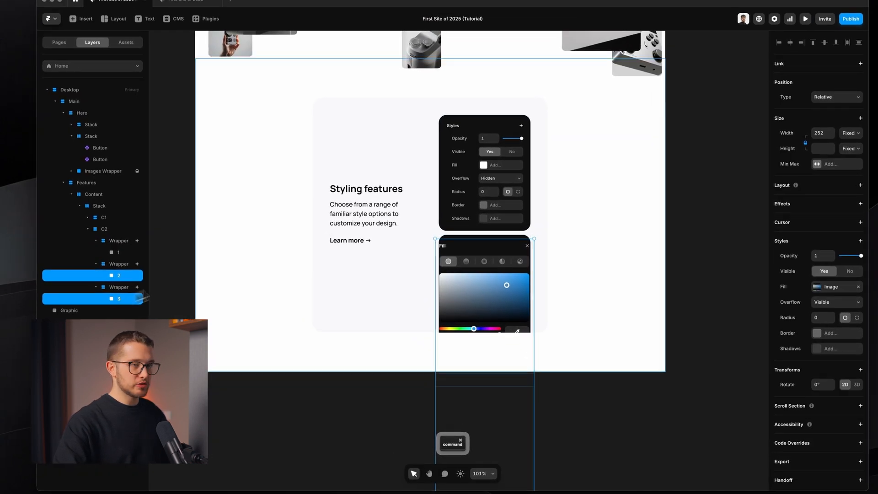
click(851, 133)
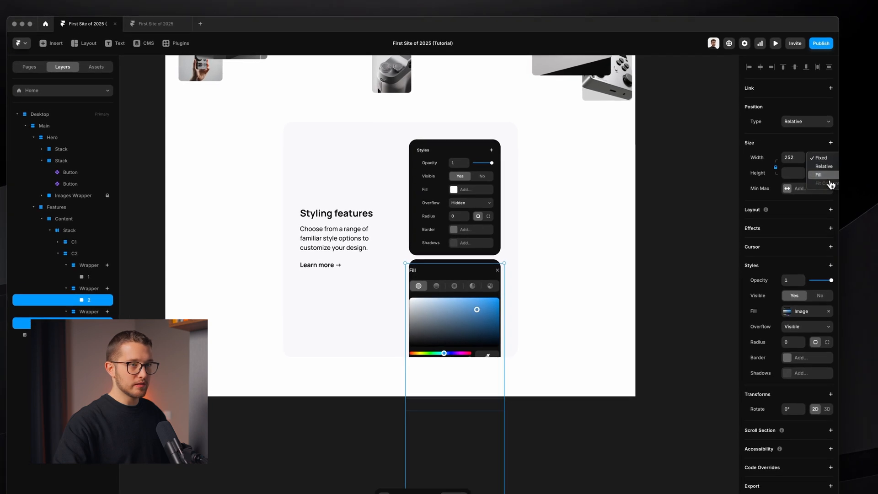
click(643, 246)
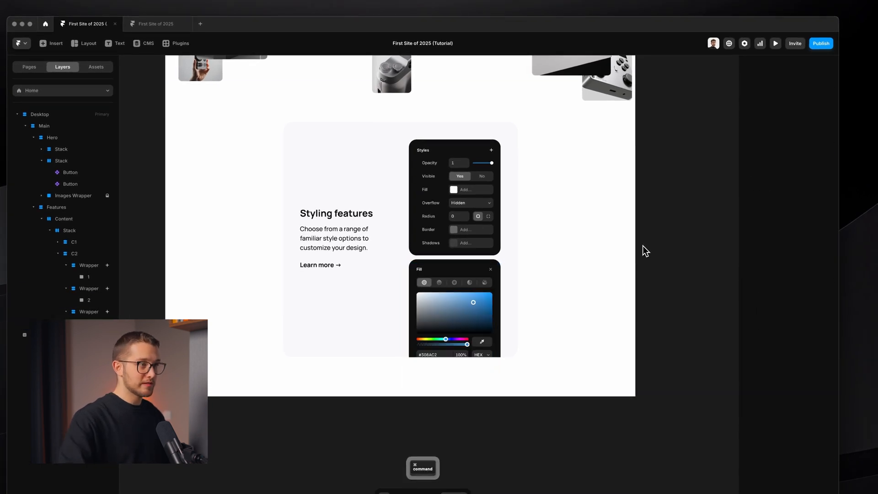
Check image 1's sizing, preview the feature card animation and measure the space below the Shadow image
super+click(490, 177)
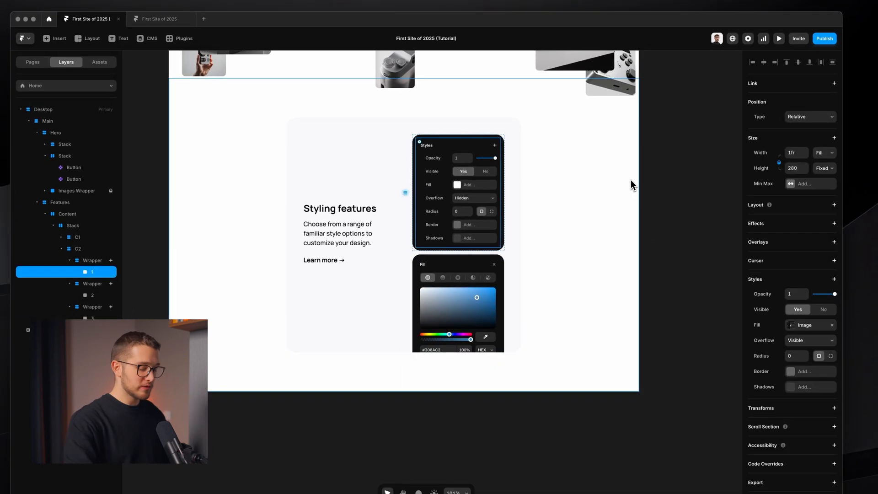
key(super+p)
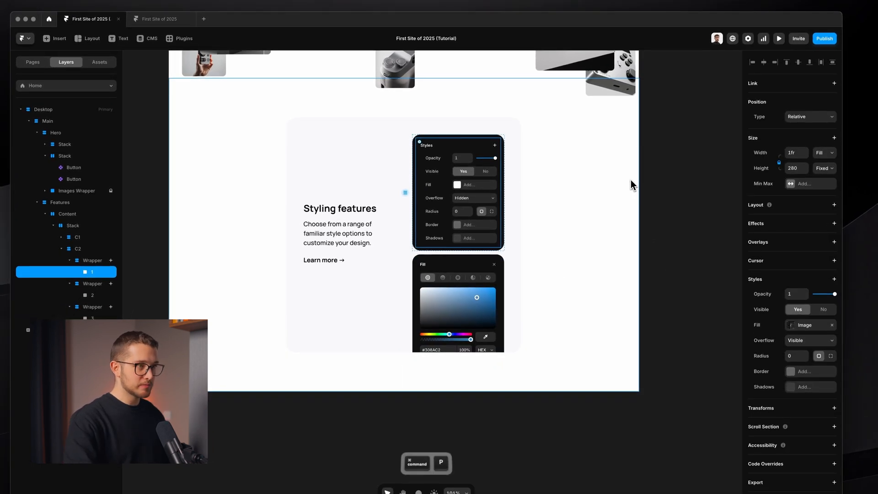
scroll(516, 265, down, 5)
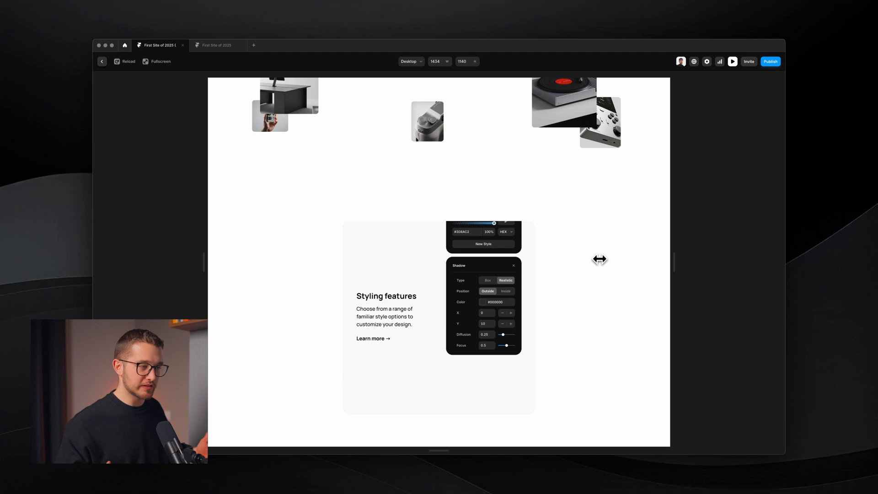
key(super+shift+4)
drag(454, 355, 519, 407)
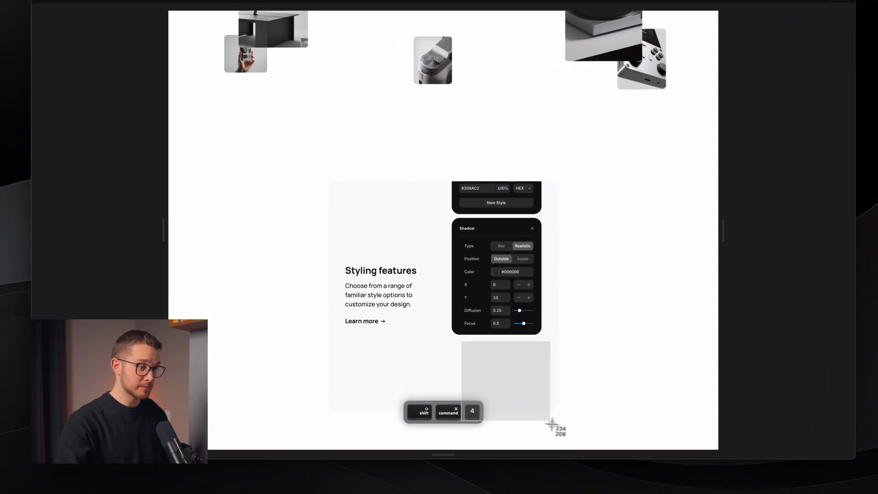
key(Escape)
key(Escape)
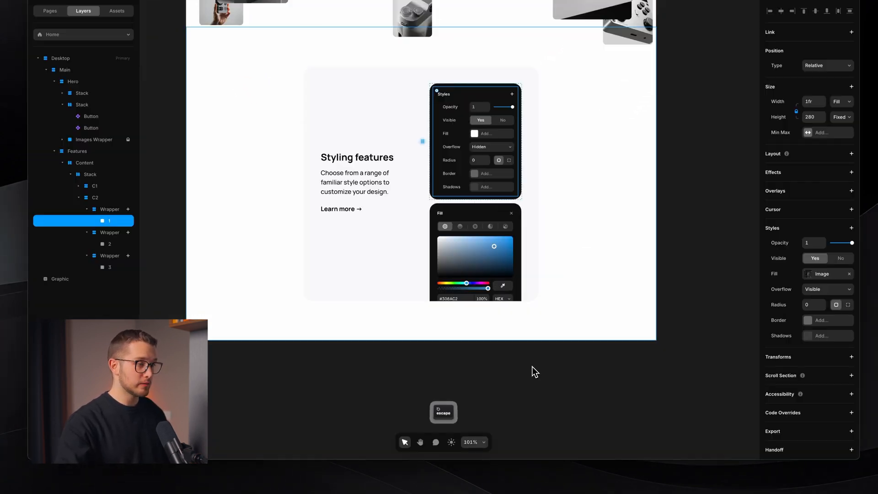
Adjust the loop effect's vertical offset to about -449 on all three wrappers in C2
super+click(470, 232)
super+click(111, 212)
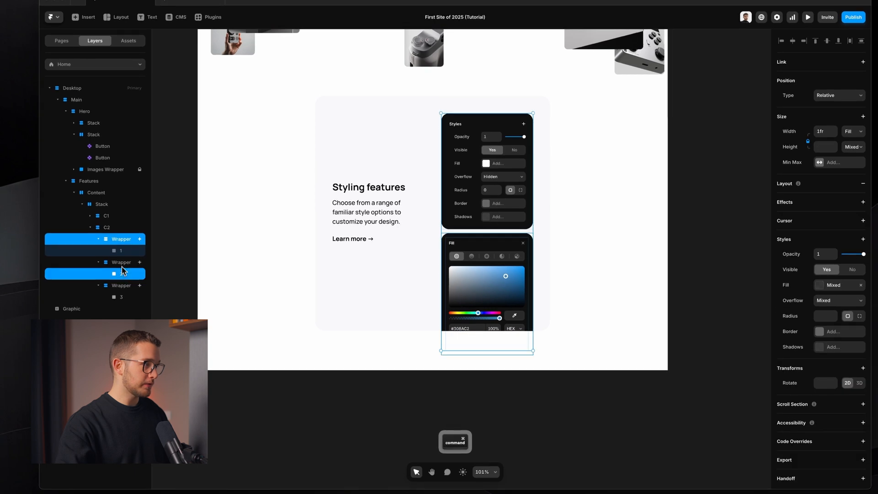
super+click(111, 236)
super+click(112, 247)
super+click(121, 286)
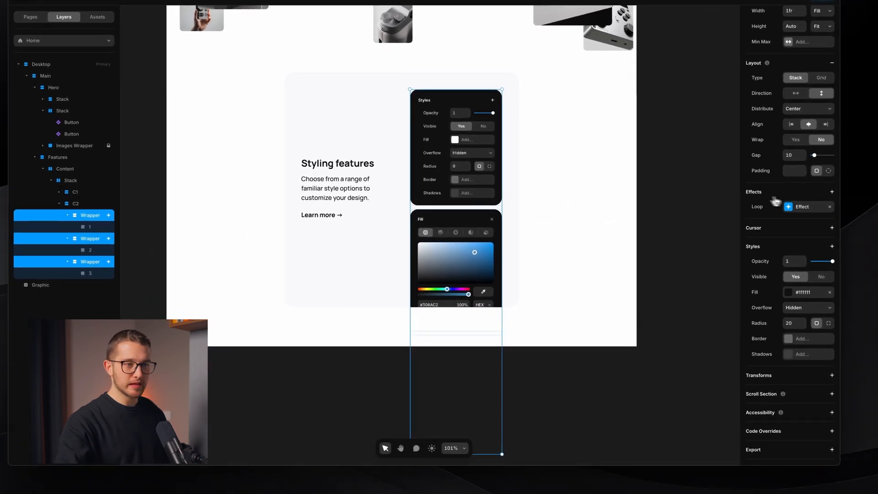
click(821, 327)
drag(723, 321, 723, 260)
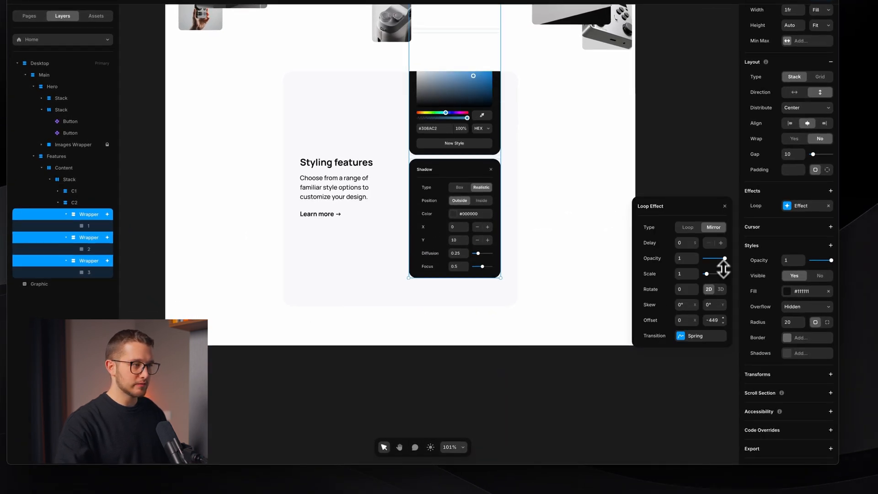
click(526, 428)
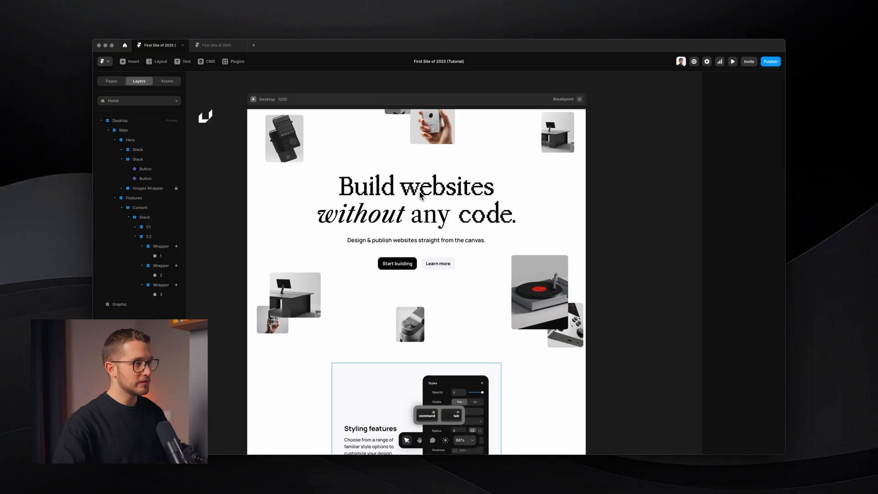
Switch to the browser showing the finished site, view its navigation and open the developer tools in responsive device mode
key(super+Tab)
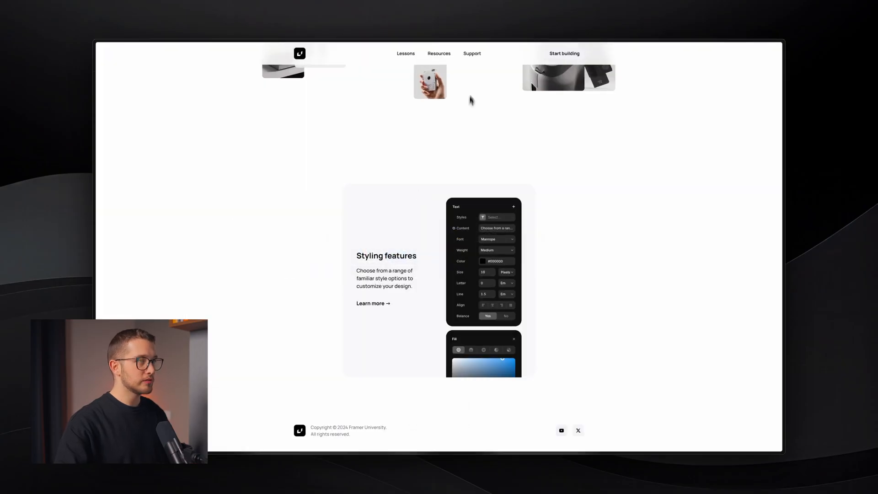
scroll(471, 99, up, 10)
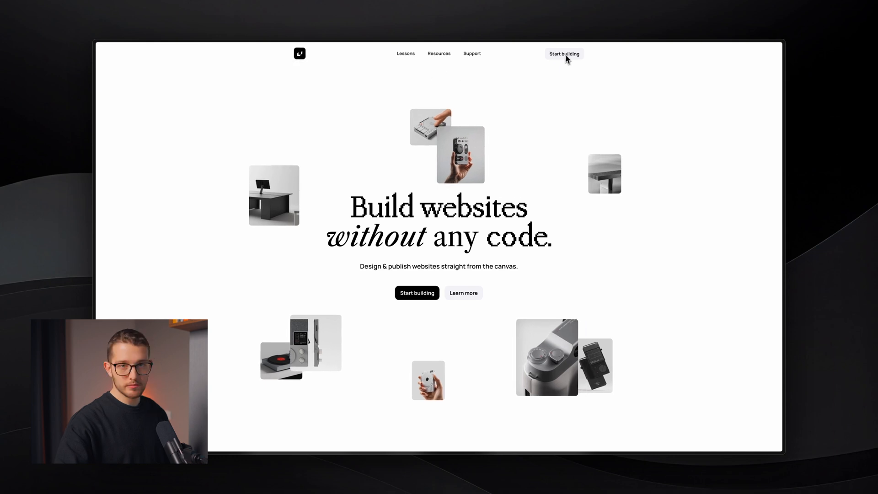
key(super)
key(super+alt+i)
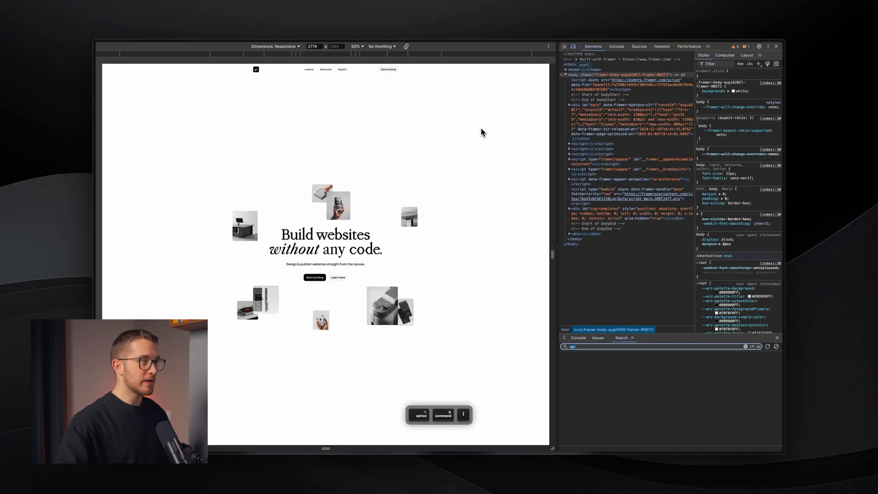
key(super+shift+m)
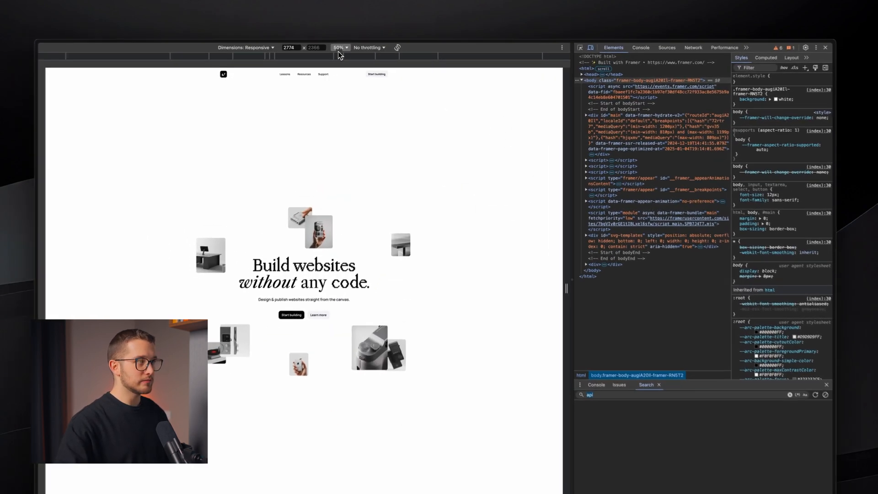
View the site at 100% zoom and about 534 px wide, and open and close its mobile menu
click(339, 48)
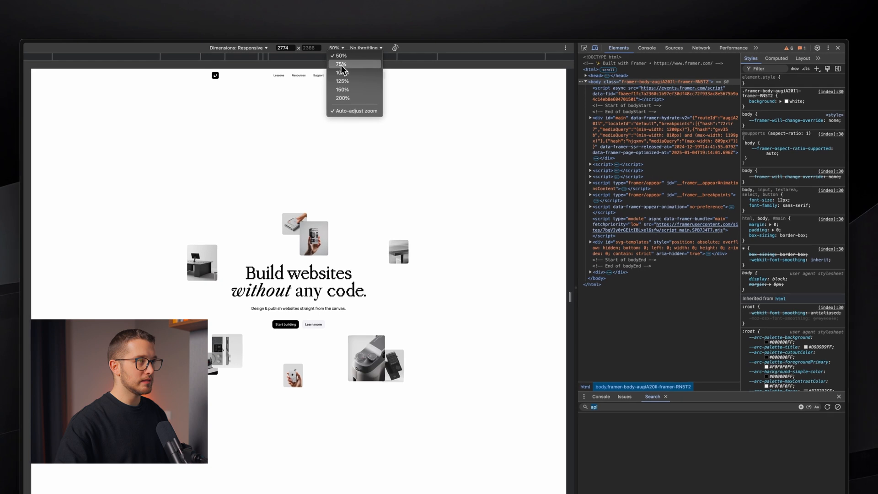
click(343, 78)
drag(572, 243, 405, 232)
click(388, 81)
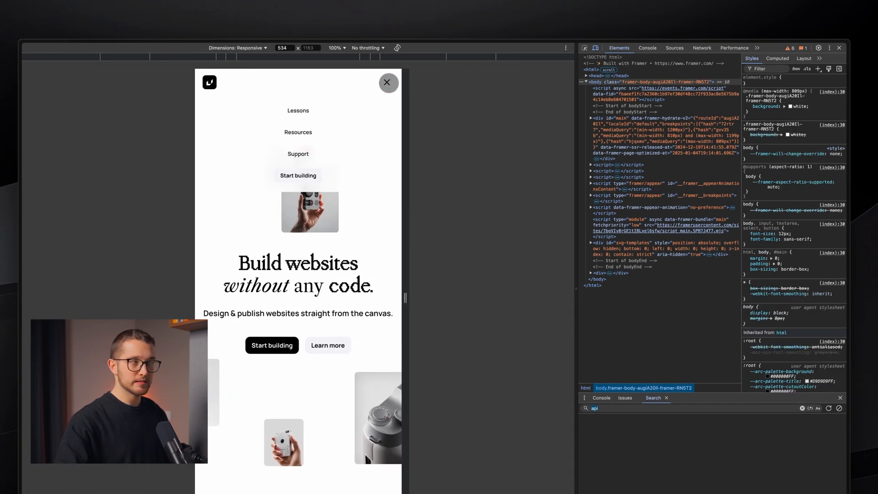
click(388, 81)
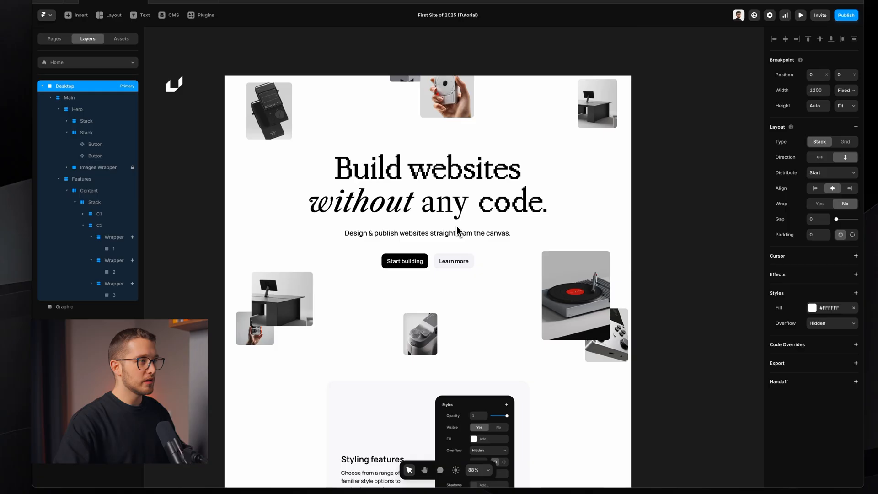
Duplicate the Features section below the original and remove the content from the copy
scroll(456, 226, down, 1)
scroll(457, 226, down, 3)
scroll(457, 226, down, 4)
scroll(457, 230, up, 1)
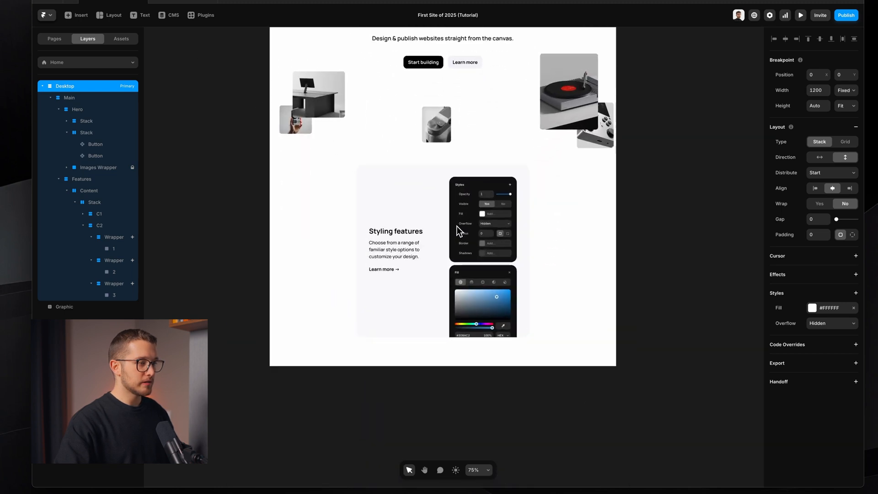
click(328, 299)
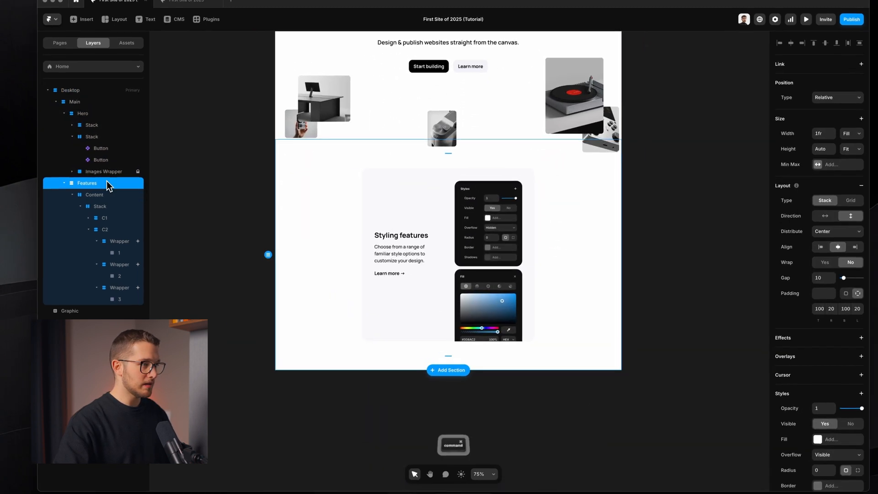
key(super+d)
scroll(429, 311, down, 1)
scroll(435, 316, down, 2)
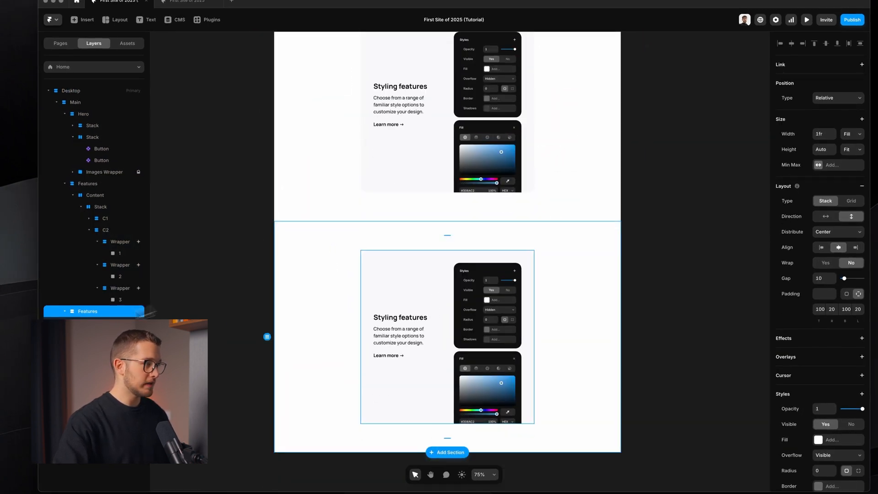
key(super+x)
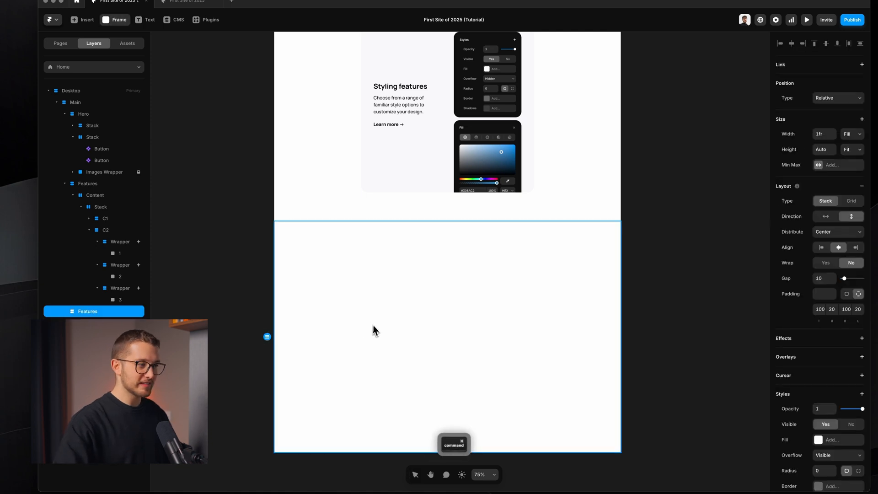
Draw a frame about 807 by 127 in the empty duplicated section and name it Navigation
mouse_move(338, 288)
mouse_down()
mouse_move(519, 346)
mouse_move(563, 319)
mouse_up()
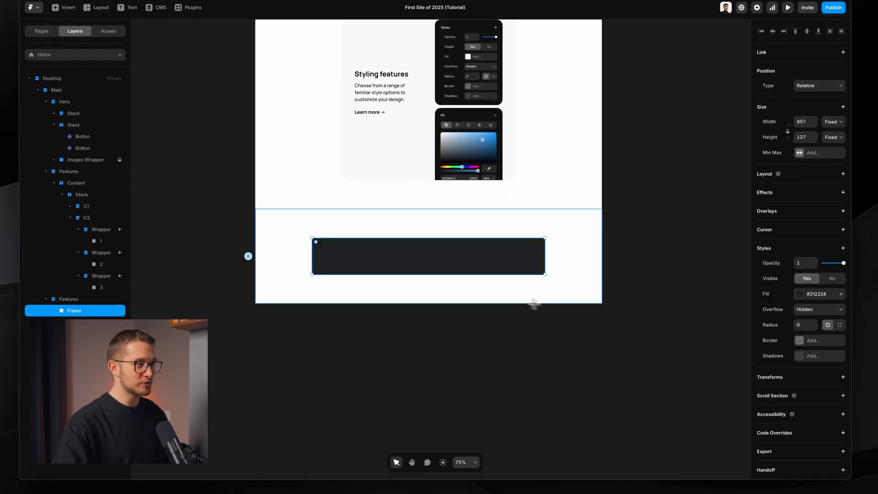
scroll(424, 240, up, 4)
scroll(423, 241, down, 1)
scroll(424, 241, up, 3)
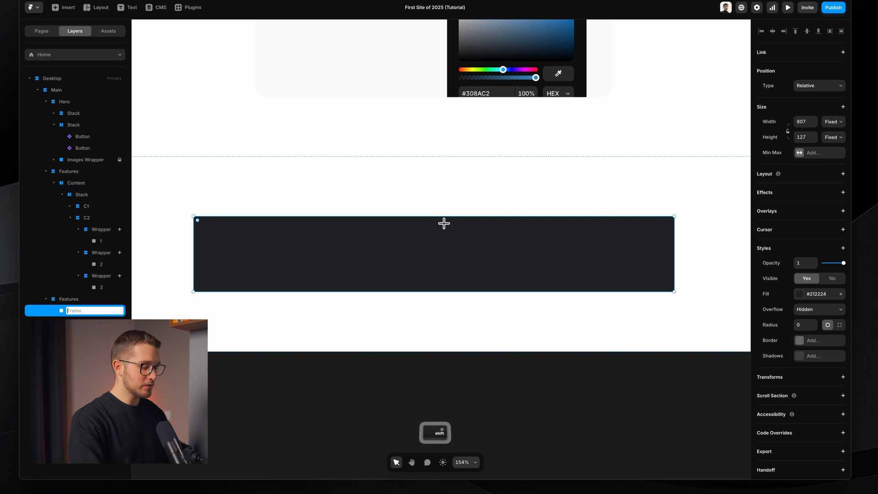
text(Navigation)
key(Return)
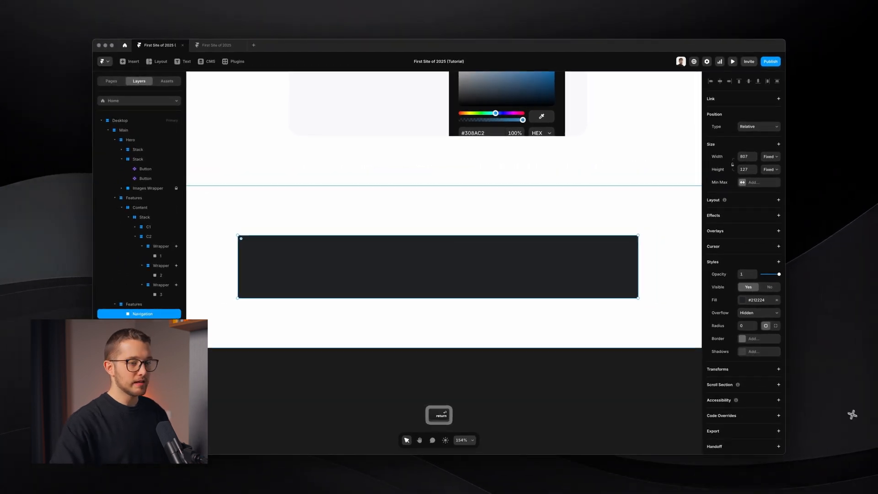
Add an accessibility tag to the Navigation frame and set it to nav
click(750, 400)
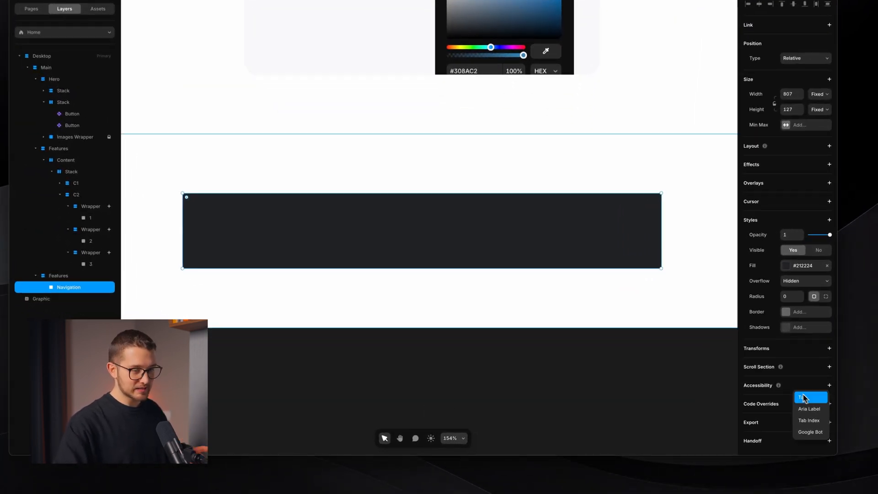
click(759, 407)
click(809, 401)
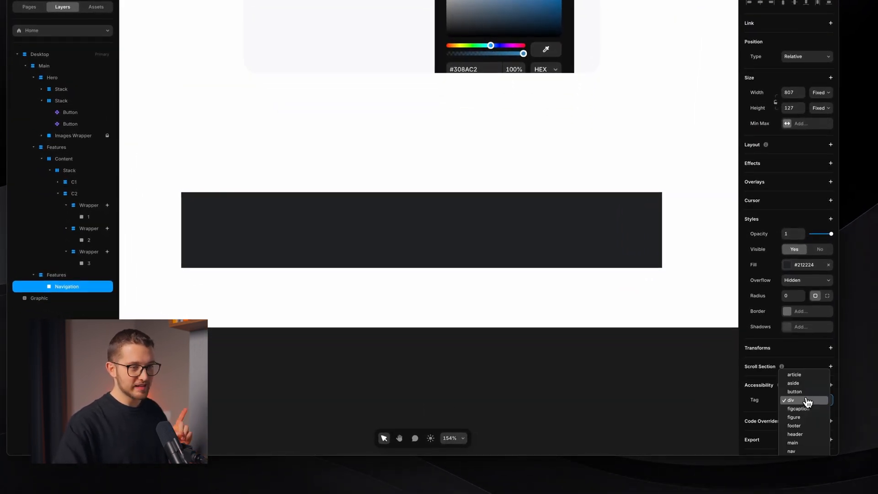
click(798, 452)
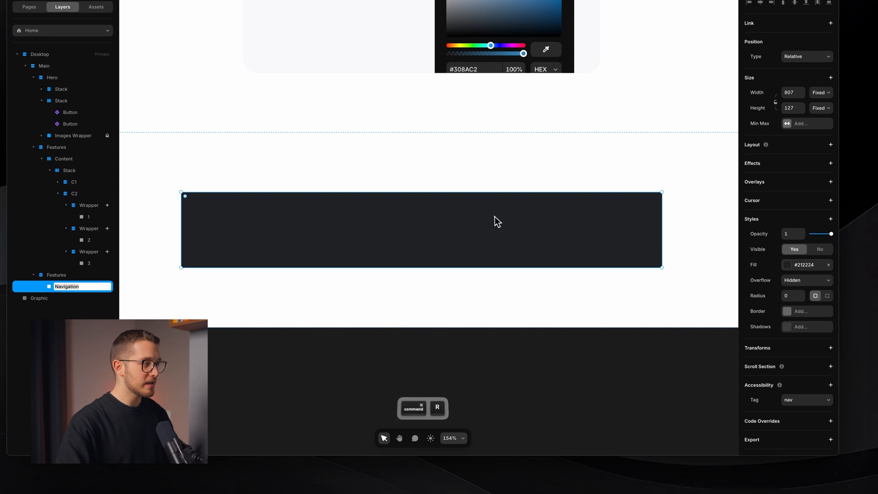
key(Return)
Change the Navigation frame's fill to white, #FFFFFF, at 90% opacity
click(815, 267)
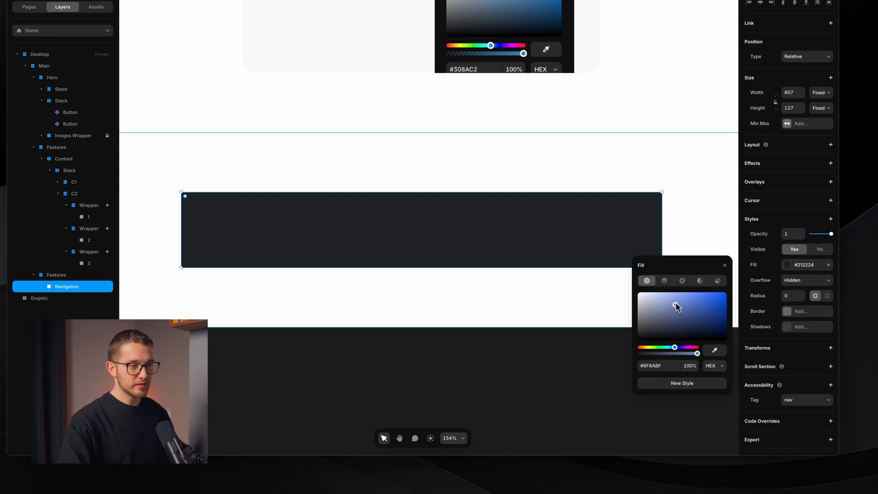
drag(677, 307, 545, 261)
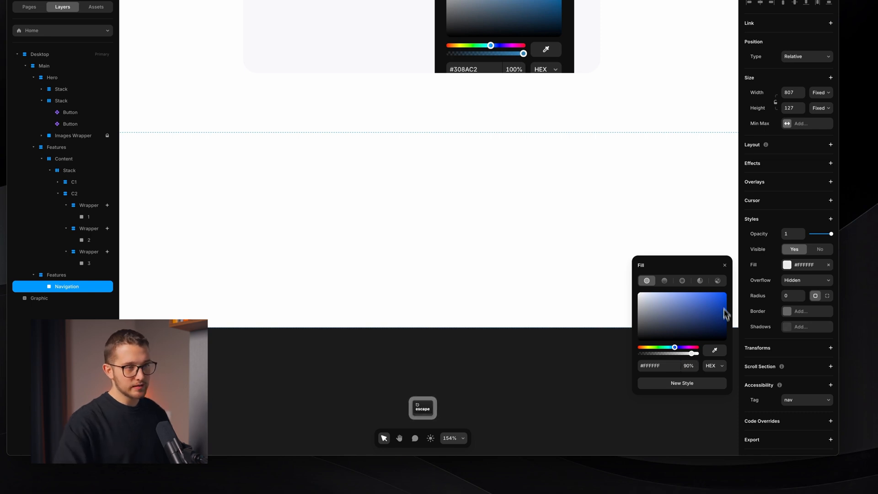
key(Escape)
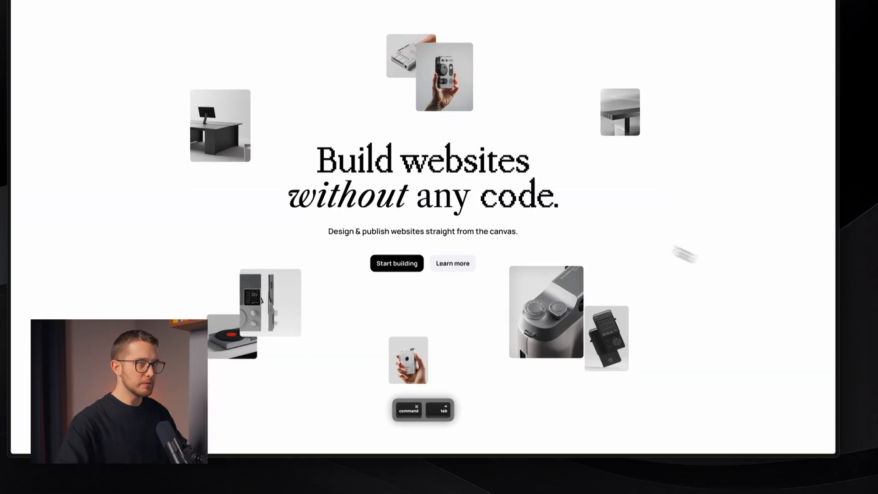
Switch to the finished site in the browser, examine its navigation bar over the scrolling content and measure the bar with the screenshot crosshair
scroll(437, 161, down, 3)
scroll(437, 160, down, 4)
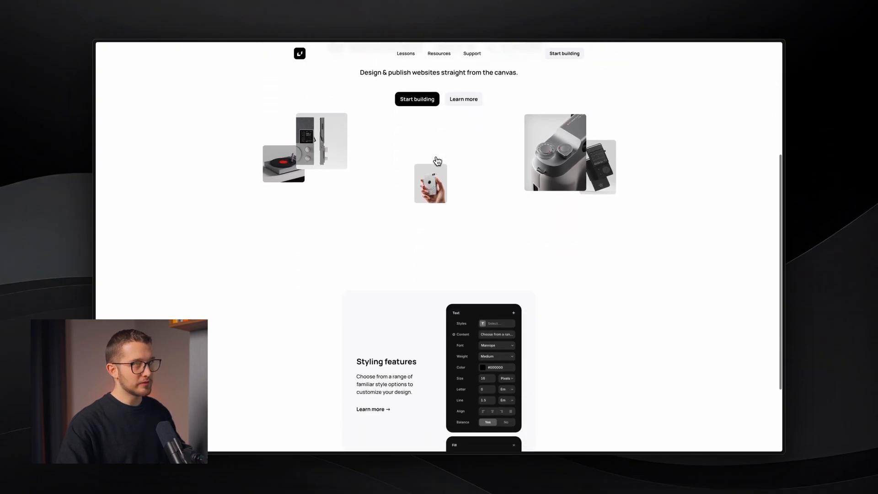
scroll(437, 160, up, 2)
scroll(437, 161, down, 1)
key(shift+super+4)
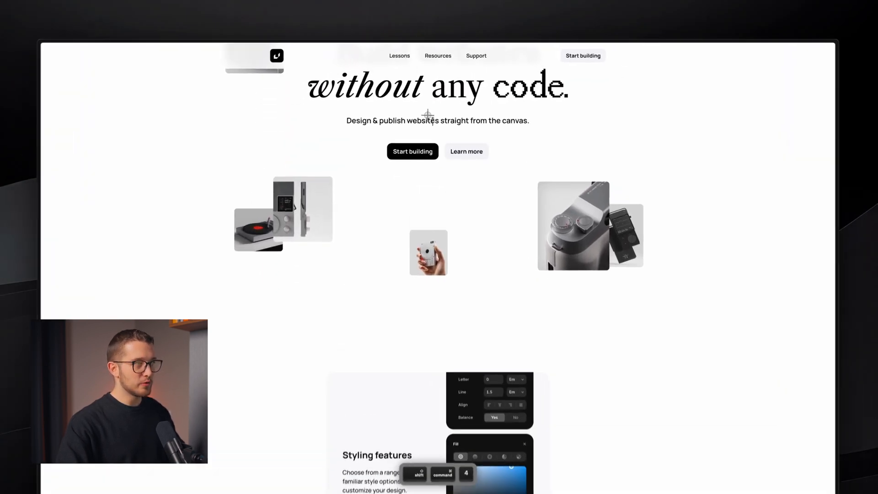
key(space)
drag(440, 69, 477, 62)
scroll(505, 155, up, 1)
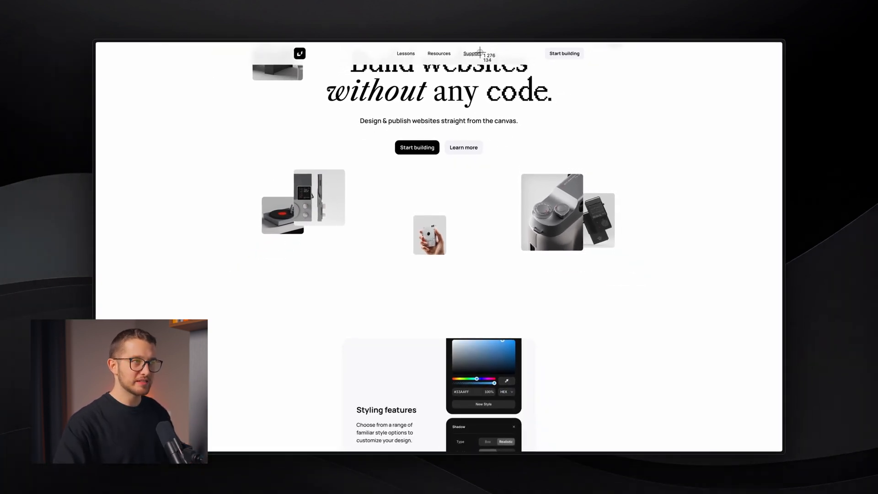
scroll(512, 61, down, 2)
scroll(513, 64, down, 5)
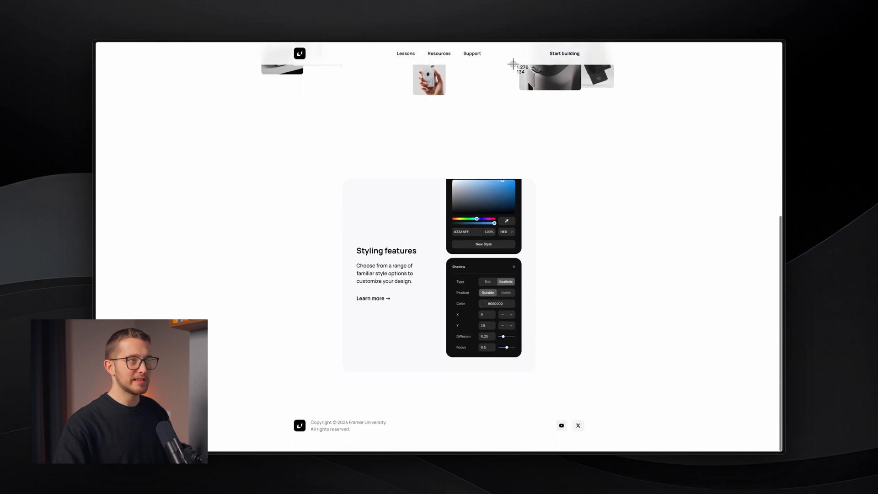
scroll(513, 63, up, 10)
scroll(514, 64, up, 3)
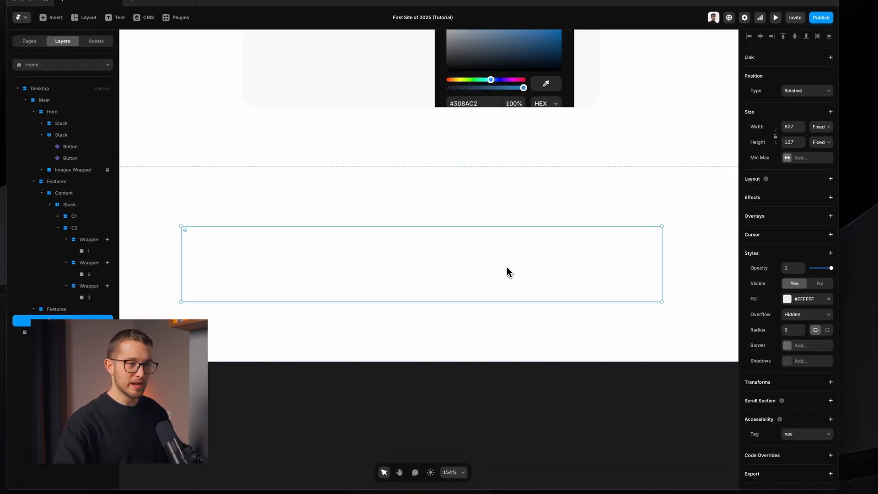
Add a background blur of 10 to the Navigation frame and set its height to 70
click(790, 256)
mouse_move(757, 305)
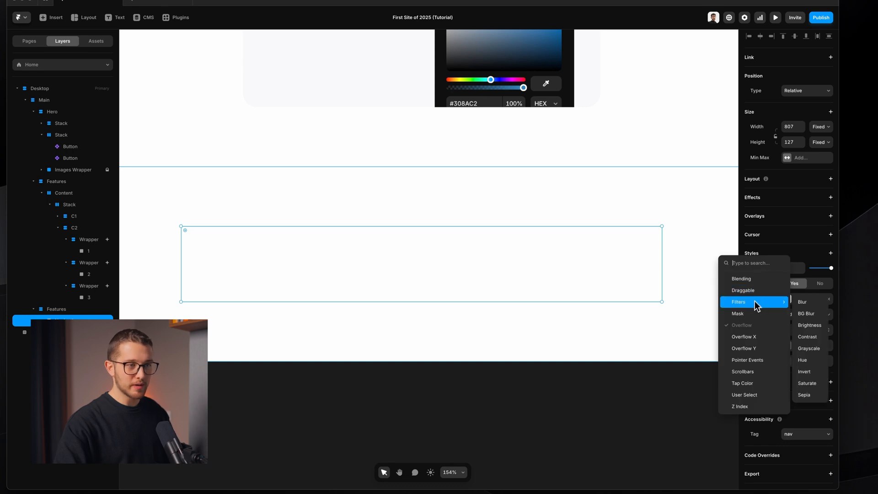
click(807, 314)
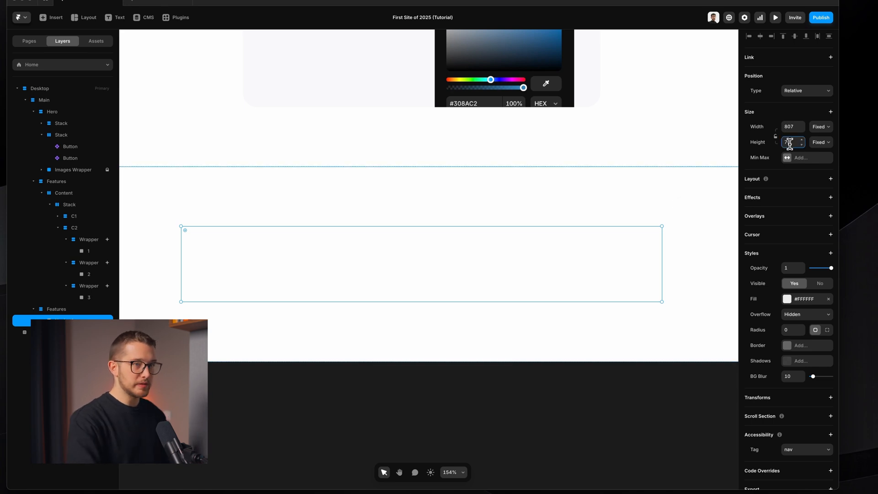
key(Return)
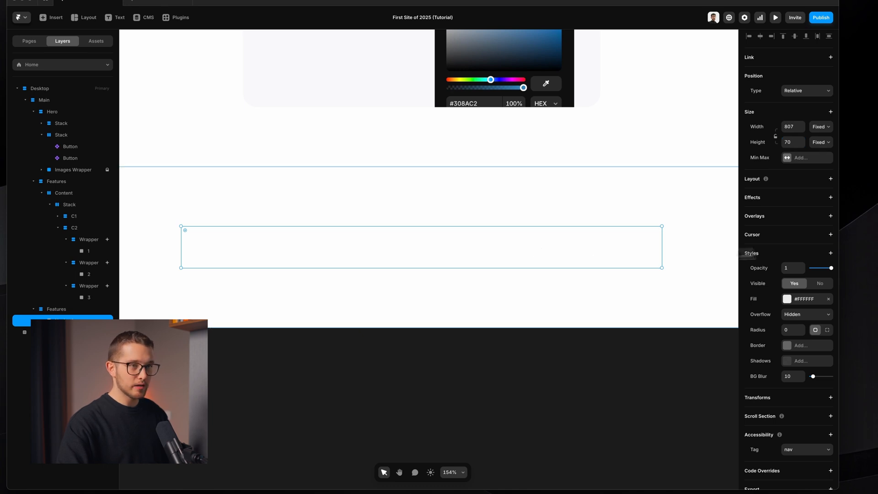
Give the Navigation frame a stack layout and draw a frame about 544 by 38 inside it, named Content
click(828, 179)
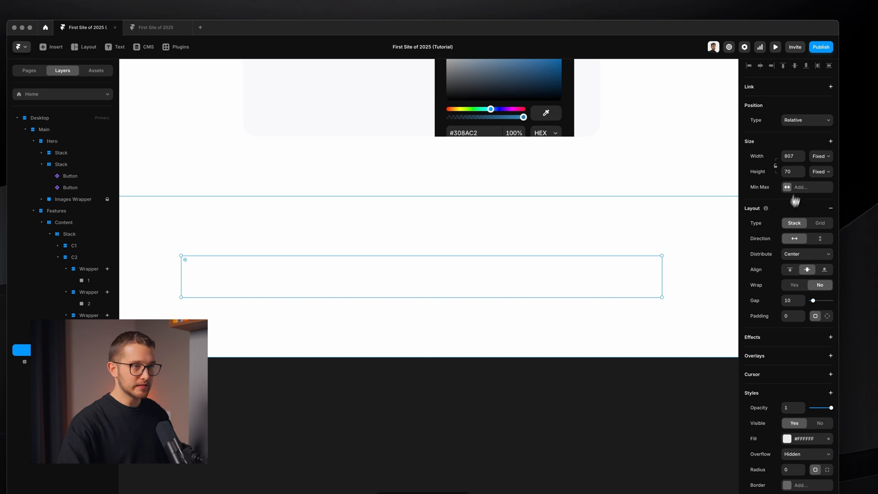
scroll(636, 238, down, 3)
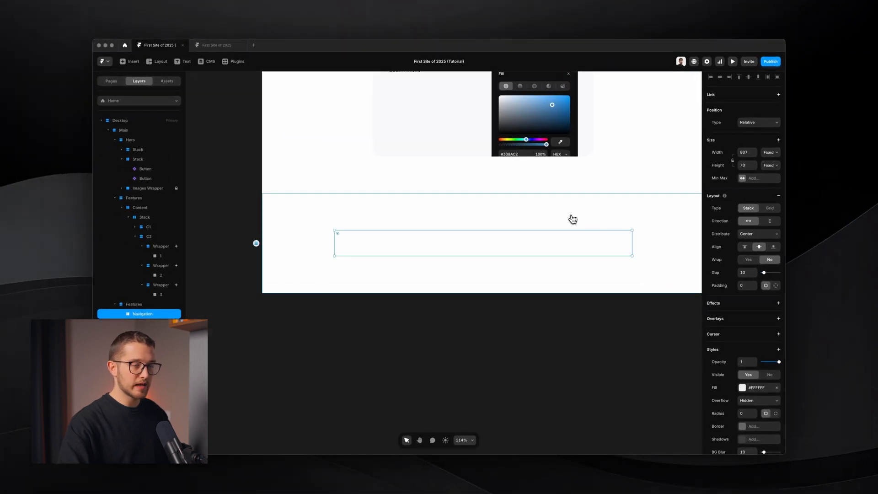
scroll(573, 220, right, 1)
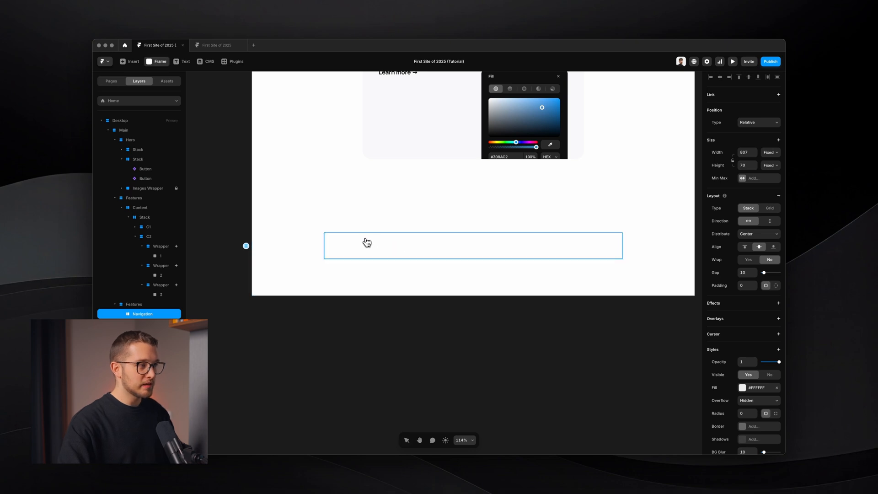
drag(360, 239, 577, 259)
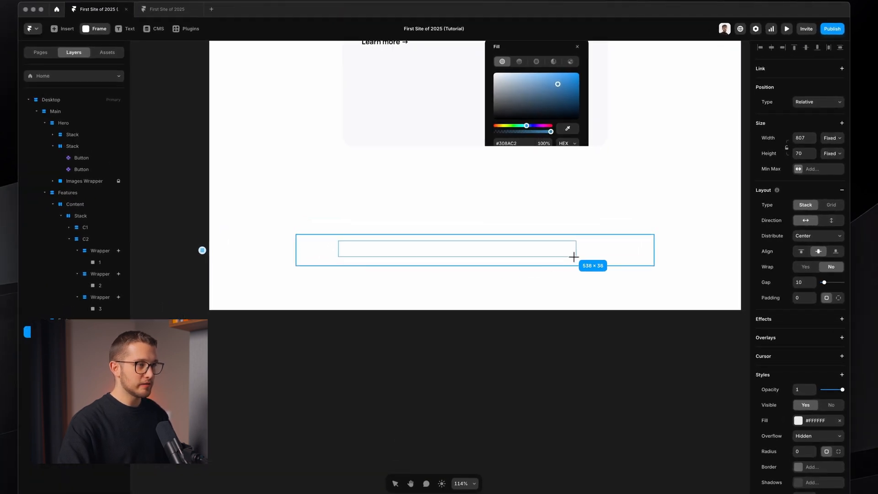
key(super+r)
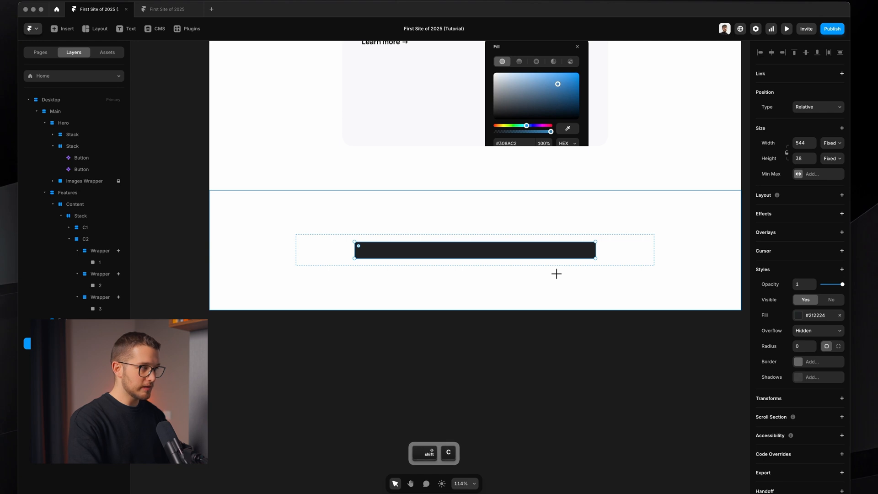
Set the Content frame's width and height to Fill, remove its fill colour and give it a stack layout
click(832, 143)
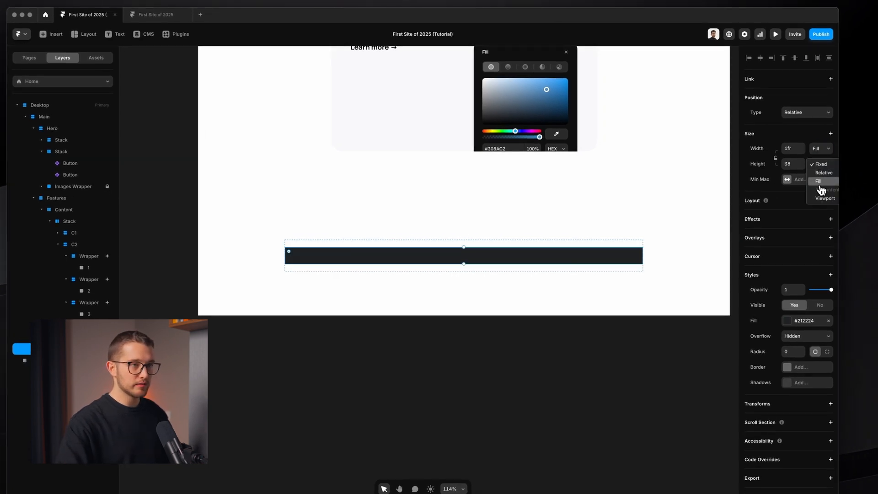
click(811, 193)
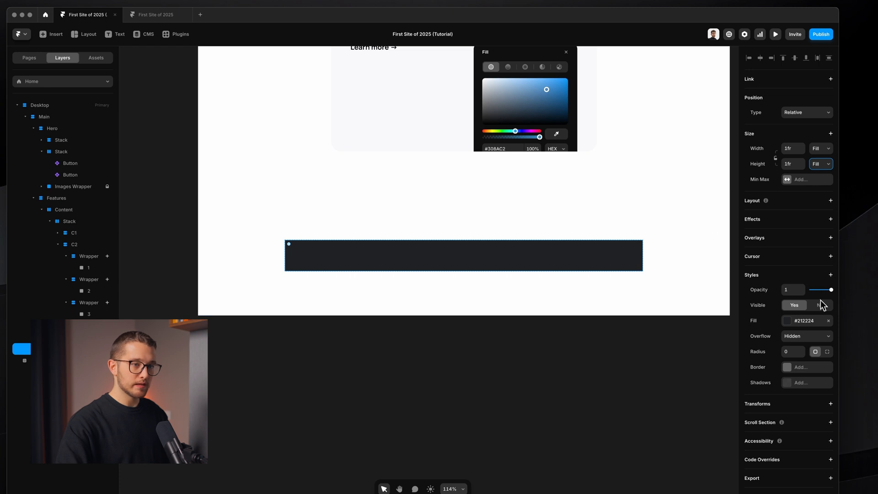
click(829, 321)
click(809, 202)
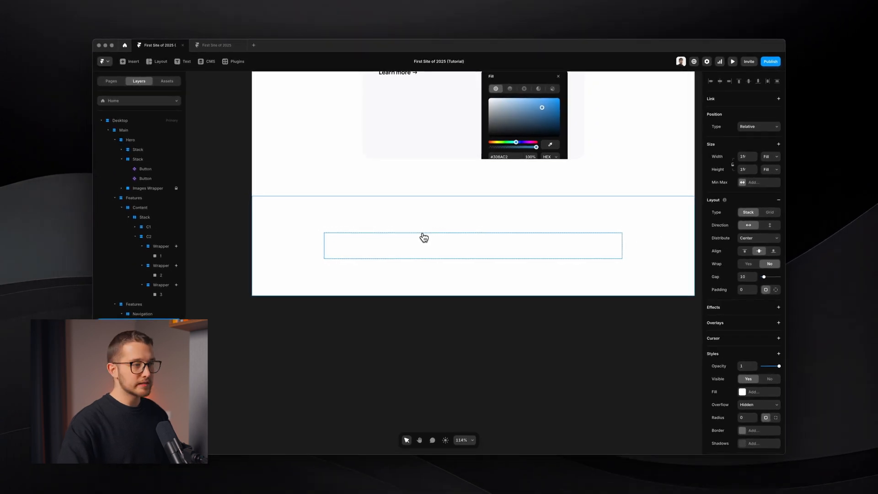
Draw a 36 by 36 frame inside Content, with a radius of 8 and a black fill
key(f)
drag(441, 239, 463, 244)
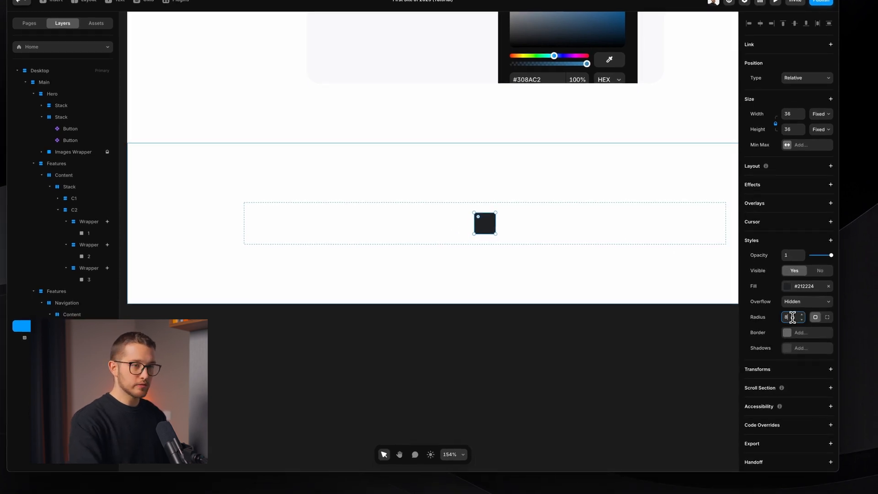
key(Return)
click(803, 290)
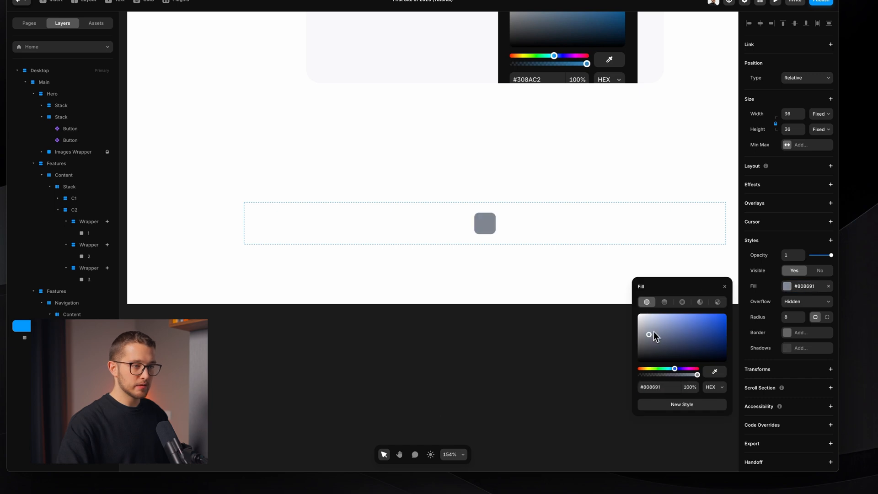
click(721, 287)
click(660, 323)
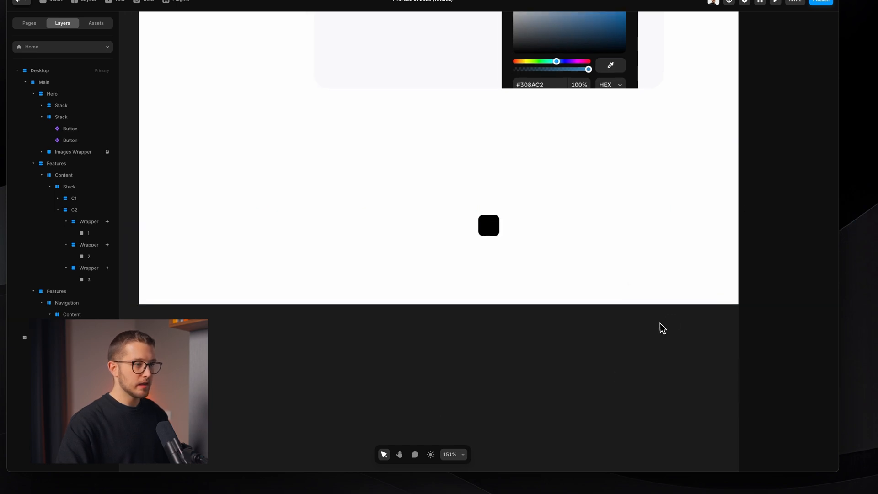
Cut the loose logo graphic from beside the Desktop page and paste it into the black square frame
scroll(660, 322, down, 5)
scroll(388, 101, up, 13)
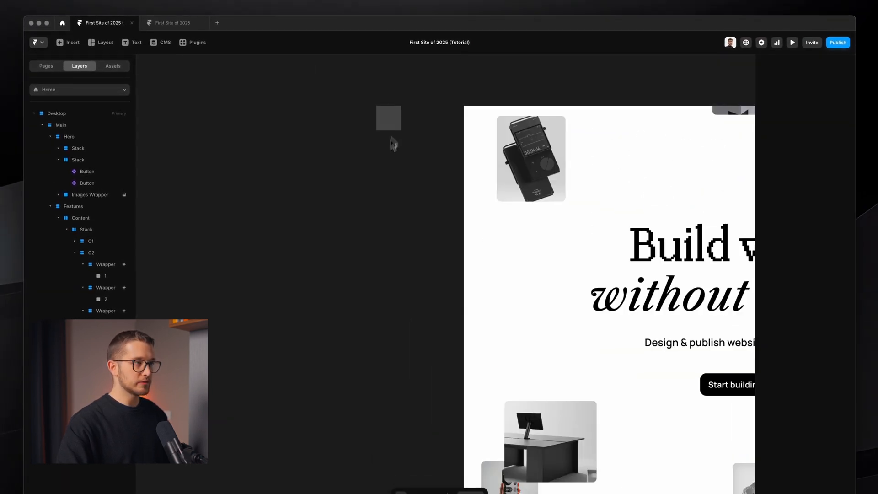
click(384, 123)
key(super+x)
scroll(387, 137, down, 10)
key(super+v)
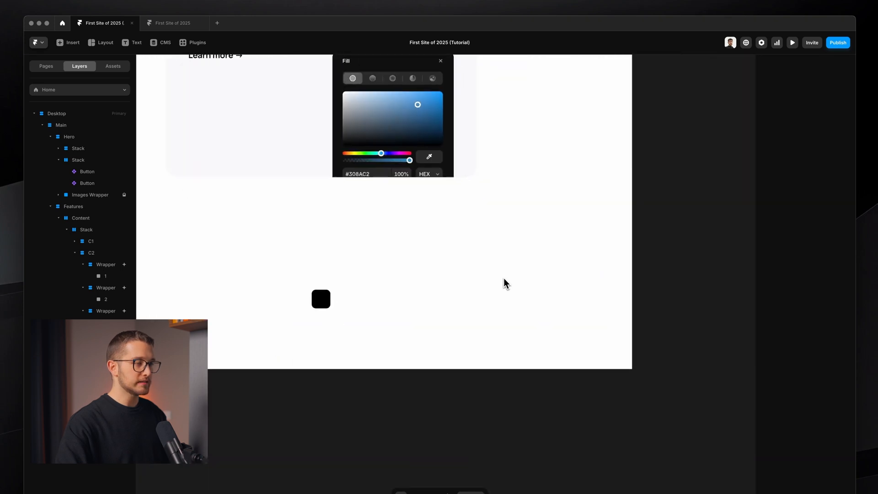
Resize the pasted logo graphic to 16 by 16 and centre it in the black square
scroll(504, 282, up, 2)
scroll(284, 306, up, 3)
scroll(284, 306, left, 2)
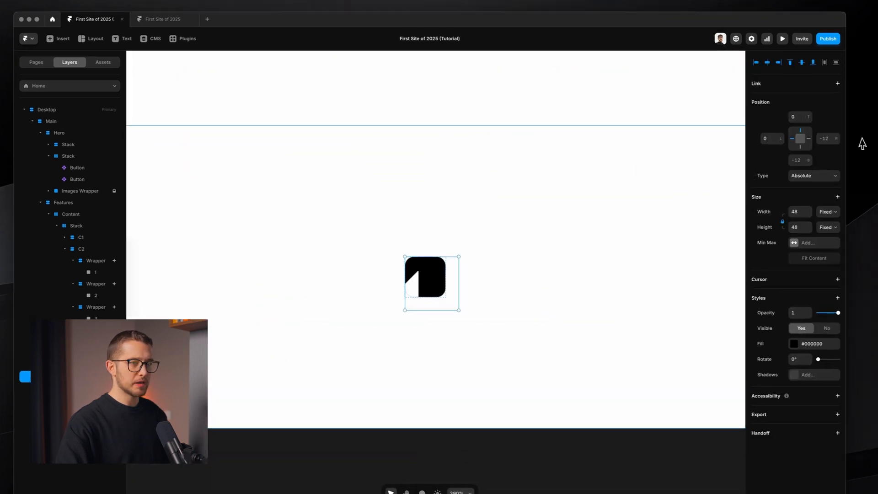
click(793, 211)
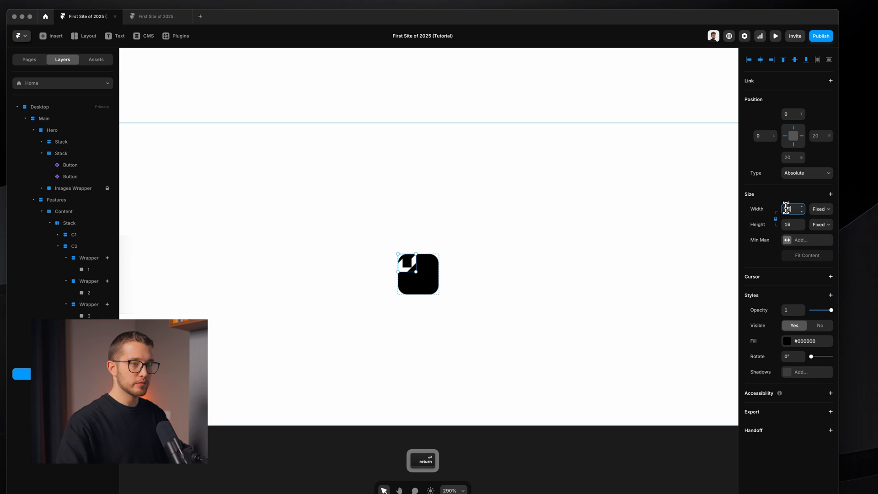
key(alt+v)
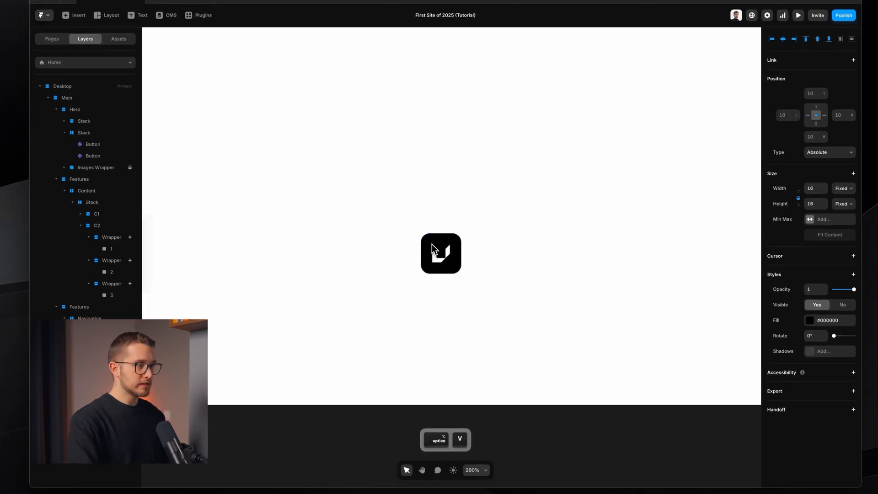
Rename the black square frame Content and the logo graphic inside it SVG
click(122, 328)
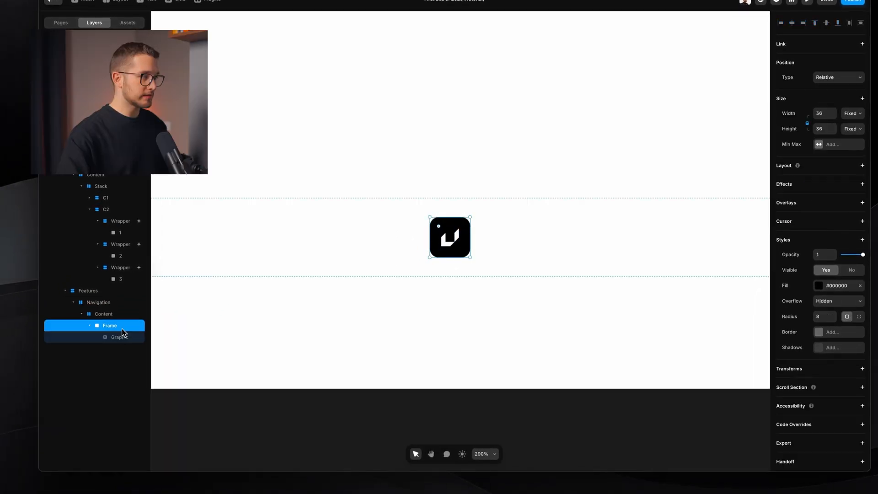
double_click(121, 329)
text(Content)
key(Return)
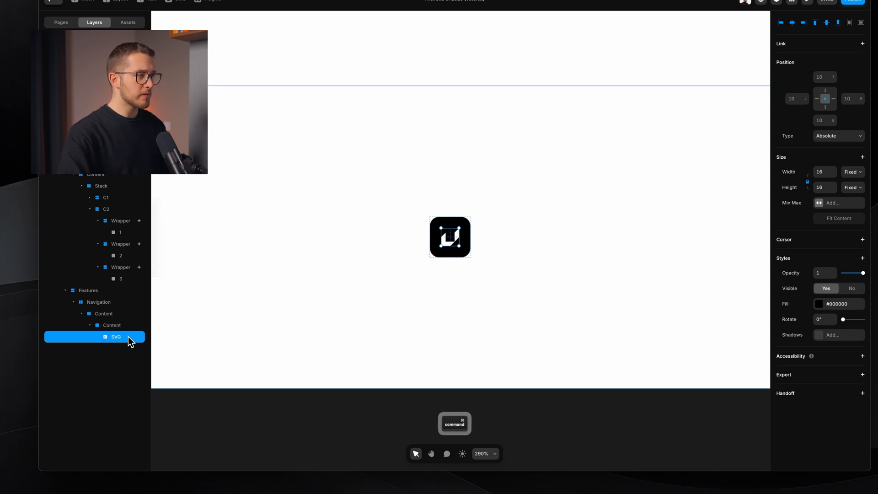
Wrap the SVG graphic inside the black square in its own 16 by 16 frame named SVG
key(super+Return)
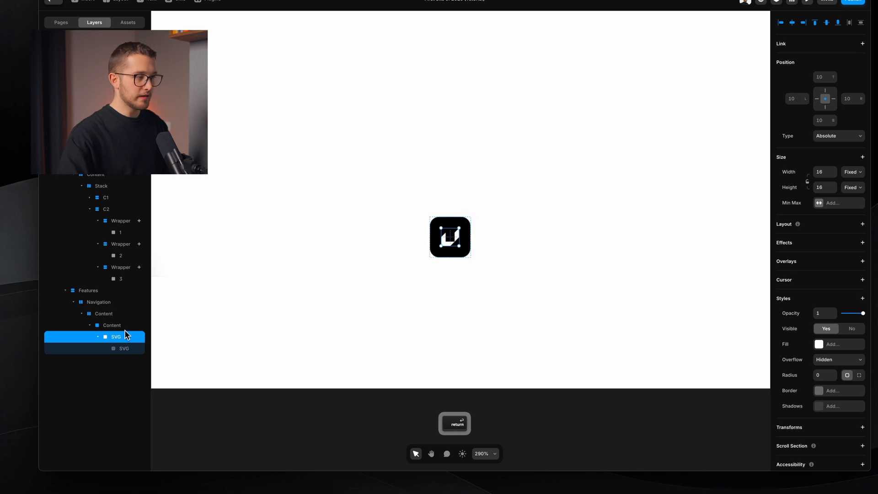
key(shift+Right)
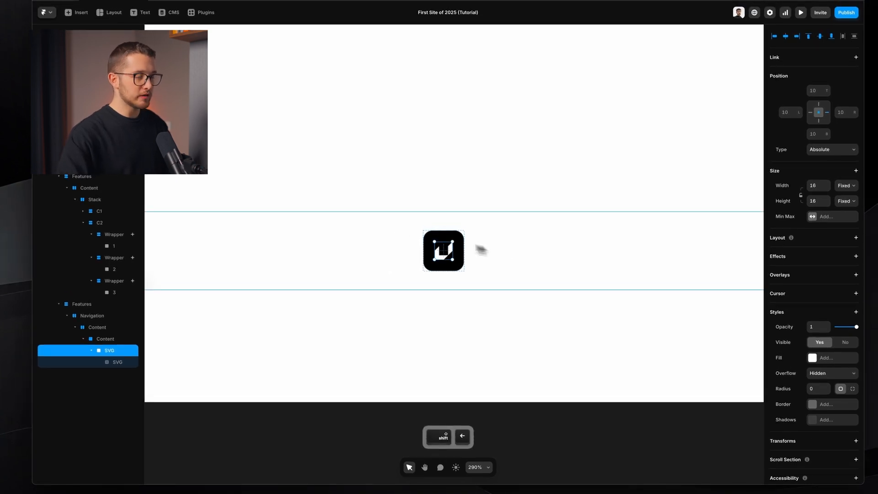
super+click(132, 364)
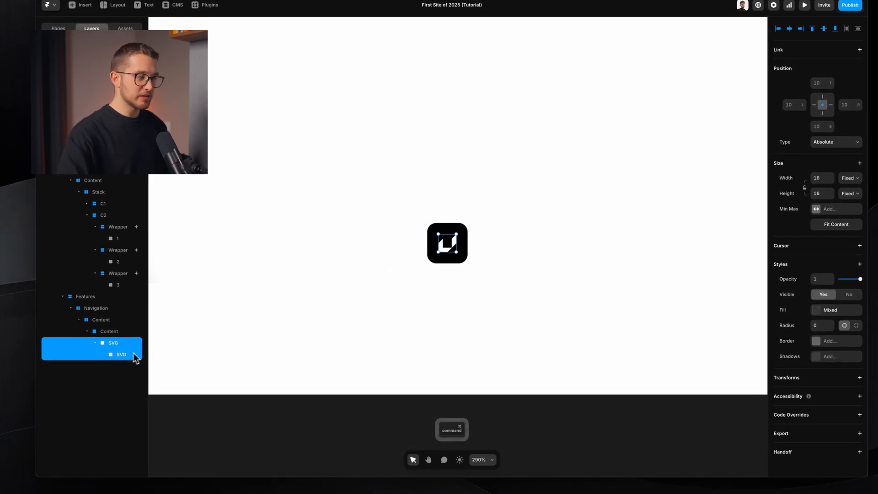
click(136, 356)
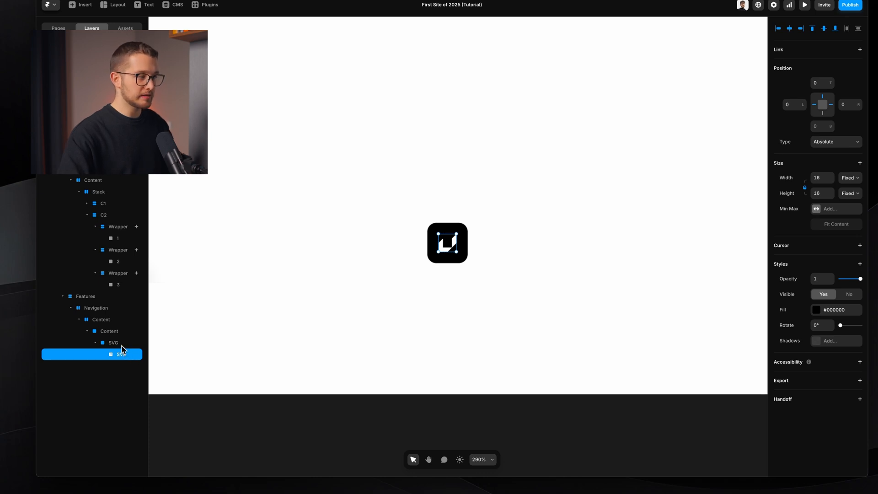
click(123, 343)
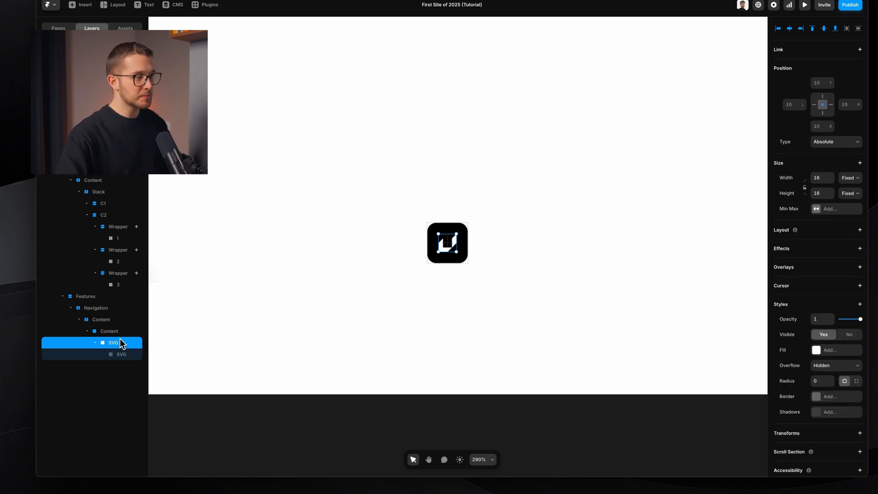
Wrap the black Content square in a horizontal stack inside the navigation's Content
key(shift+Return)
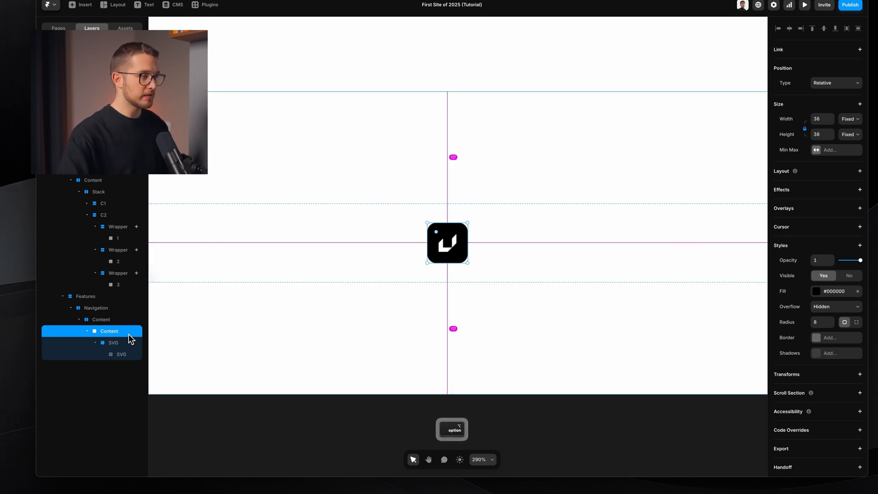
key(alt+super+Return)
key(ctrl+a)
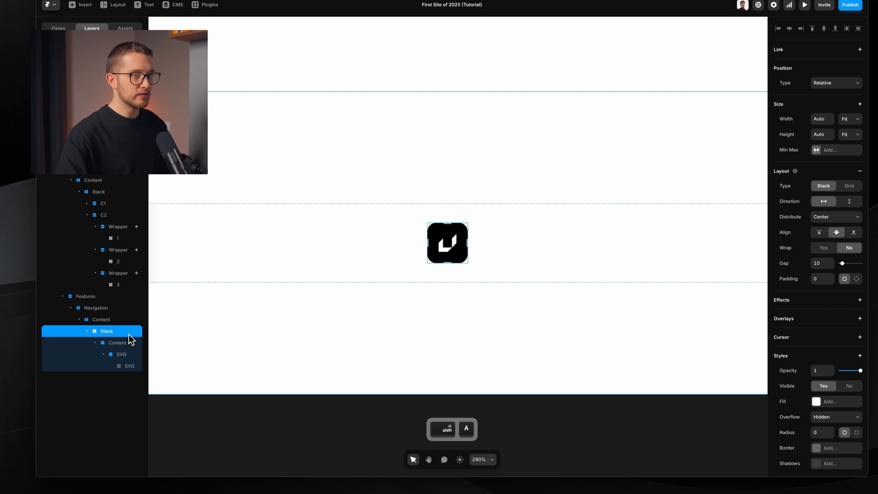
scroll(406, 256, down, 1)
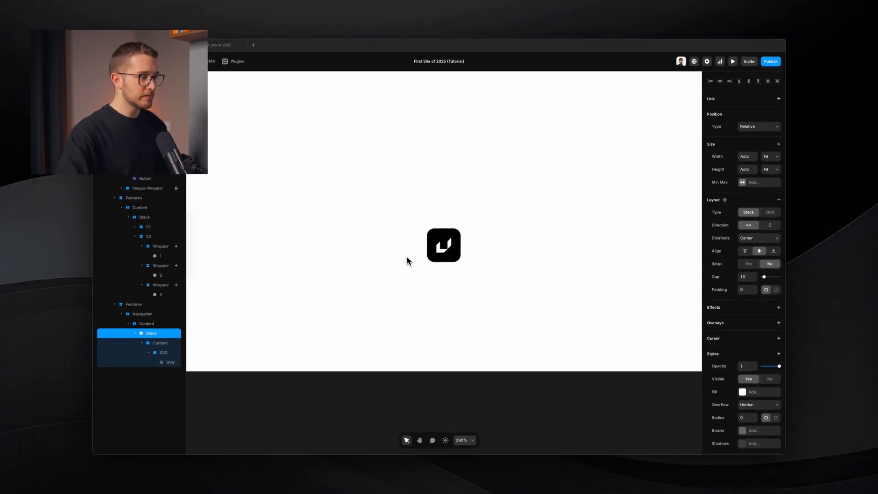
scroll(406, 256, up, 2)
Rename the new stack Logo and turn it into a component named Logo
key(super+r)
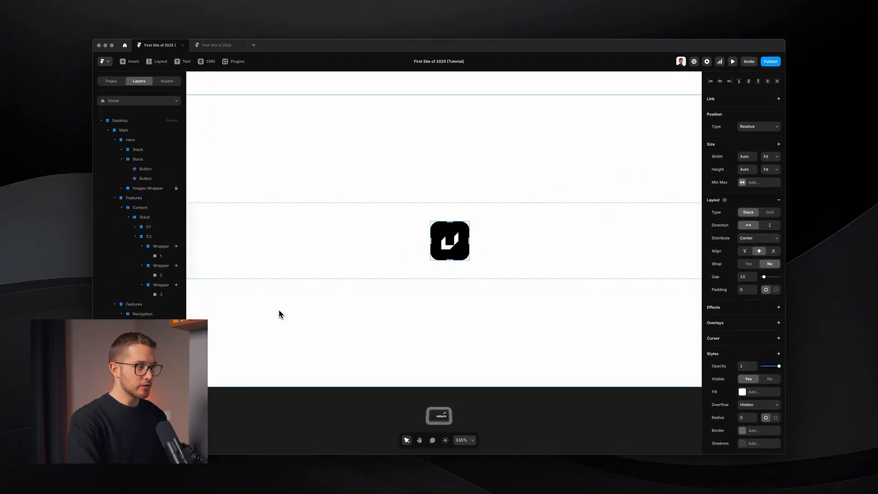
key(alt+super+k)
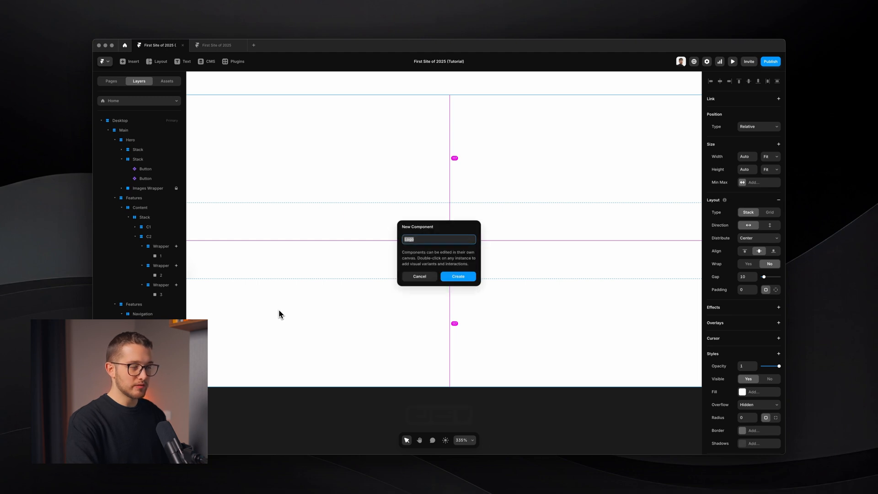
key(Return)
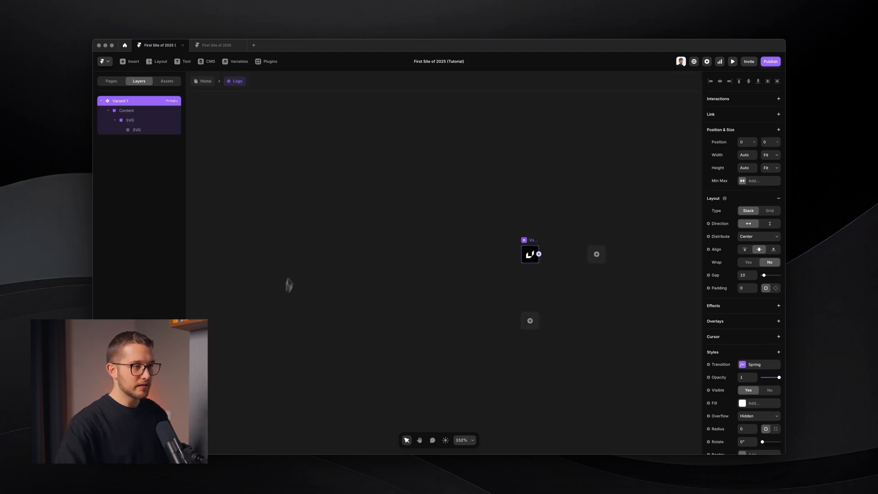
Switch the editor's canvas to its light appearance
click(446, 439)
scroll(593, 318, right, 2)
scroll(593, 318, up, 3)
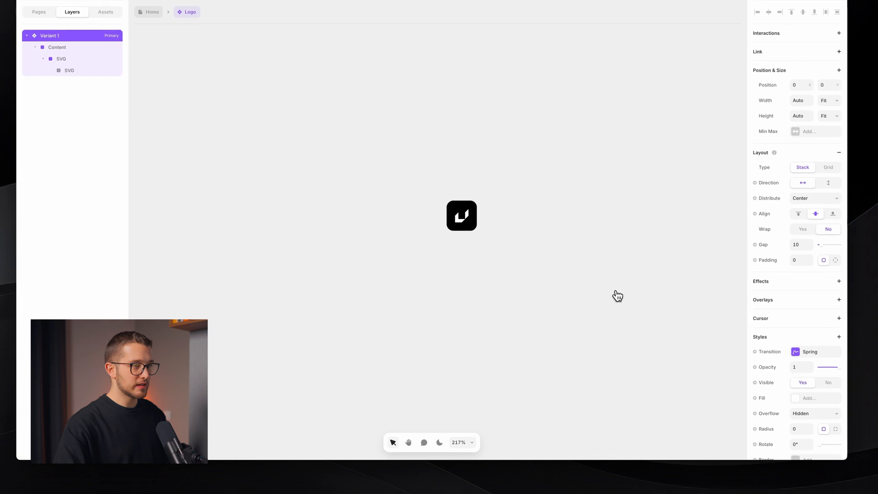
scroll(478, 249, up, 2)
Add a link to framer.university on Variant 1 of the Logo component
click(479, 215)
click(840, 51)
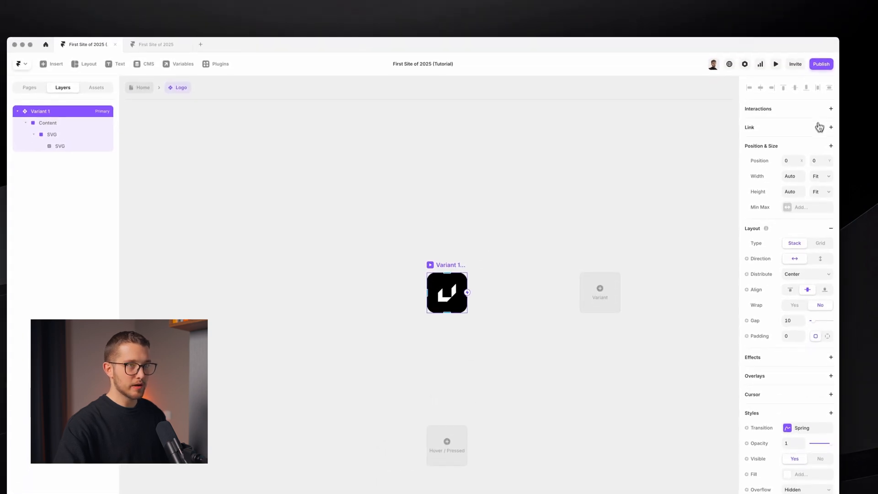
click(768, 145)
click(794, 145)
text(framer.university)
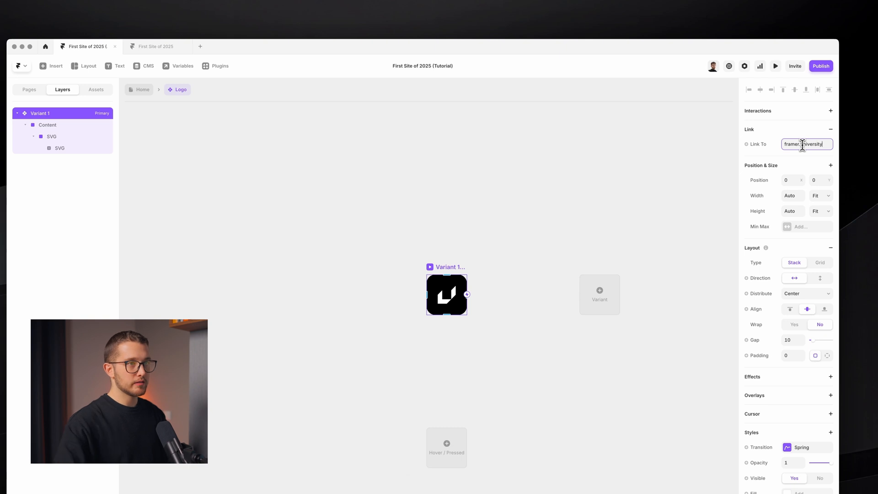
key(Return)
click(461, 167)
scroll(461, 167, right, 1)
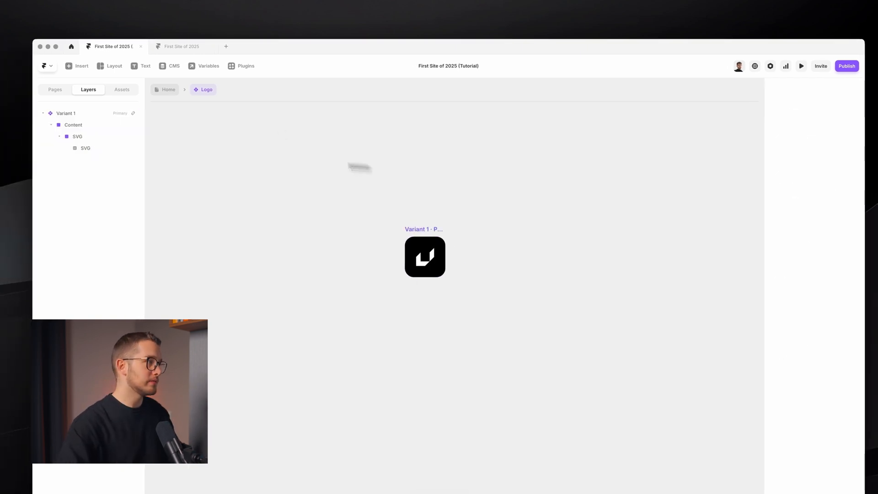
Return to the Home page and open the Button component from the Learn more button in the Styling features card
click(55, 89)
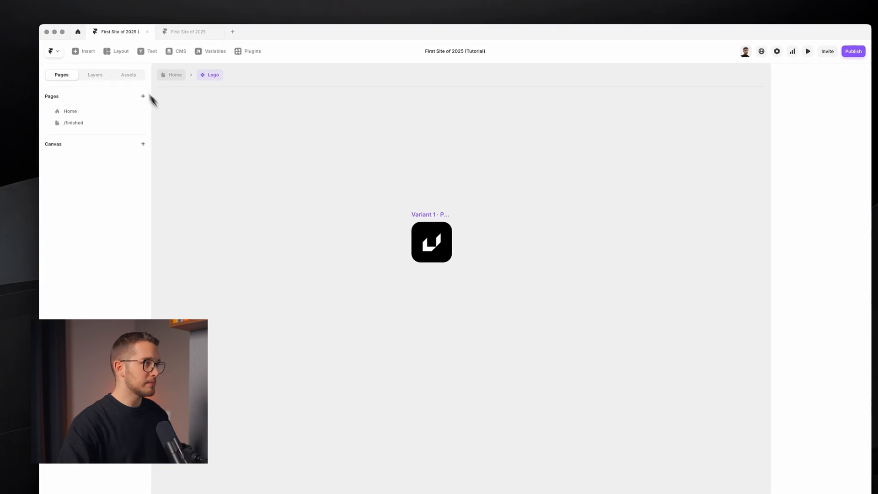
click(86, 111)
scroll(395, 314, down, 3)
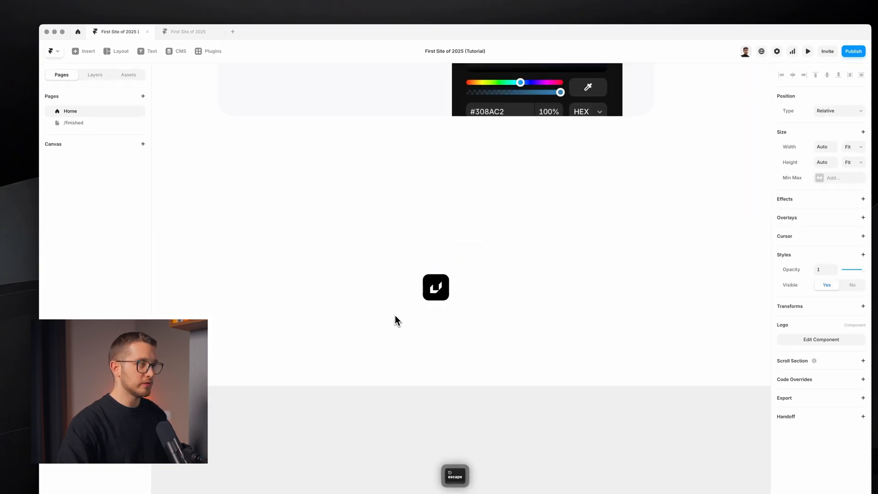
key(Escape)
scroll(395, 315, up, 2)
scroll(402, 317, up, 3)
super+click(391, 223)
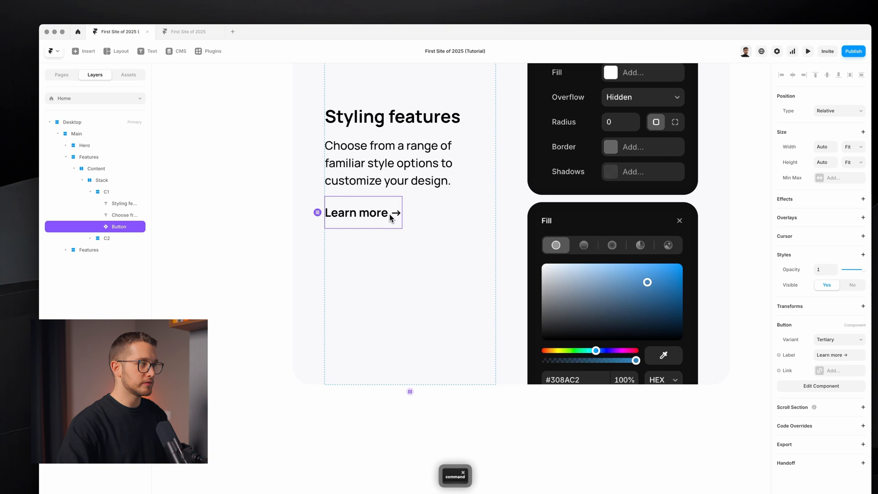
double_click(390, 218)
key(Escape)
scroll(294, 299, up, 2)
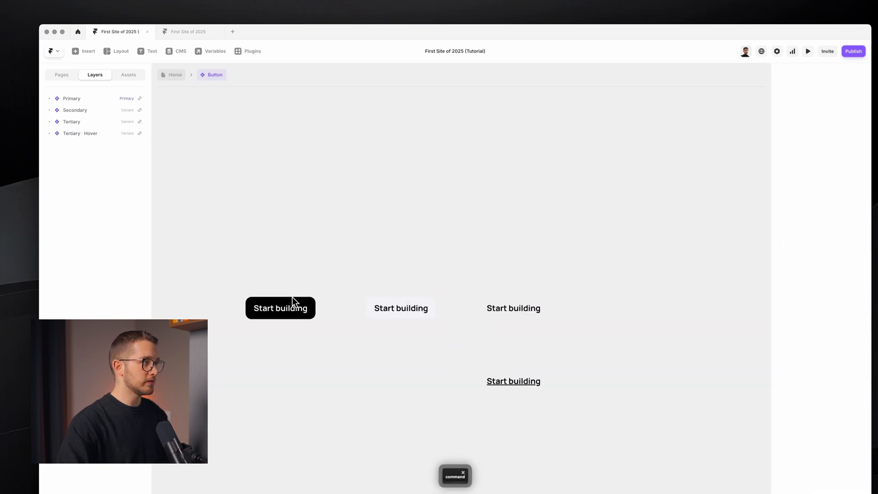
Copy the Magnetic Hover component from the Content of the Primary button variant
click(282, 309)
click(79, 111)
click(90, 134)
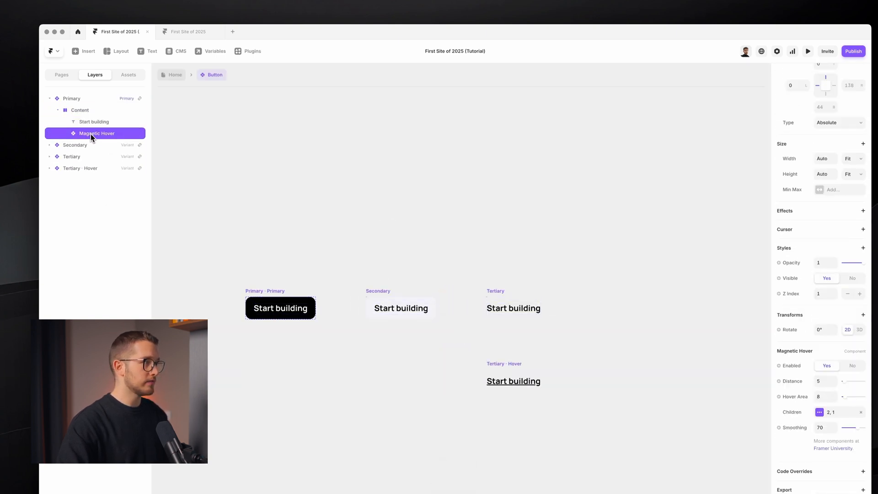
Go back to the Home page and open the Logo component for editing
click(168, 76)
scroll(424, 323, down, 3)
scroll(424, 322, down, 3)
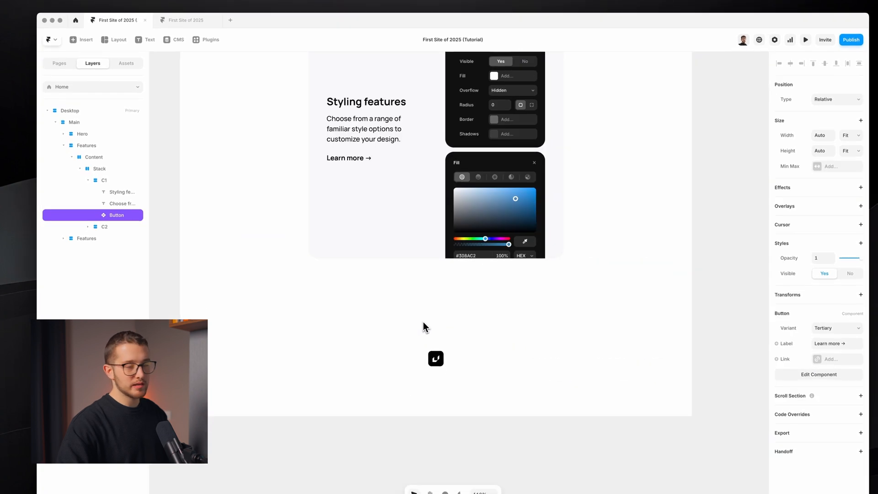
scroll(424, 321, up, 2)
super+click(392, 260)
double_click(391, 256)
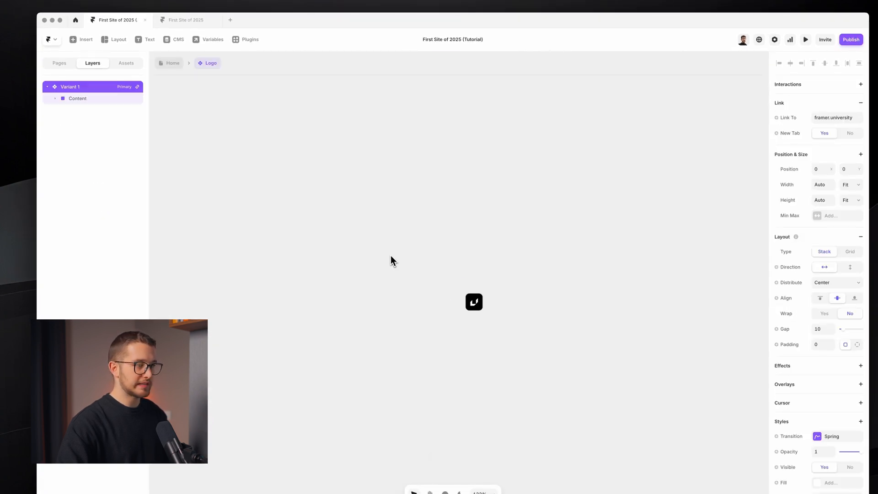
Paste Magnetic Hover into the Content frame of the Logo component and preview the hover effect
click(73, 99)
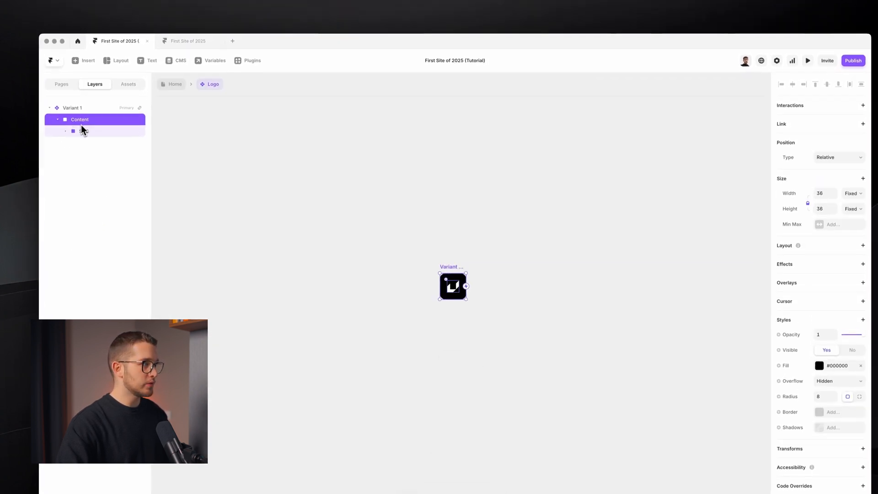
key(super+v)
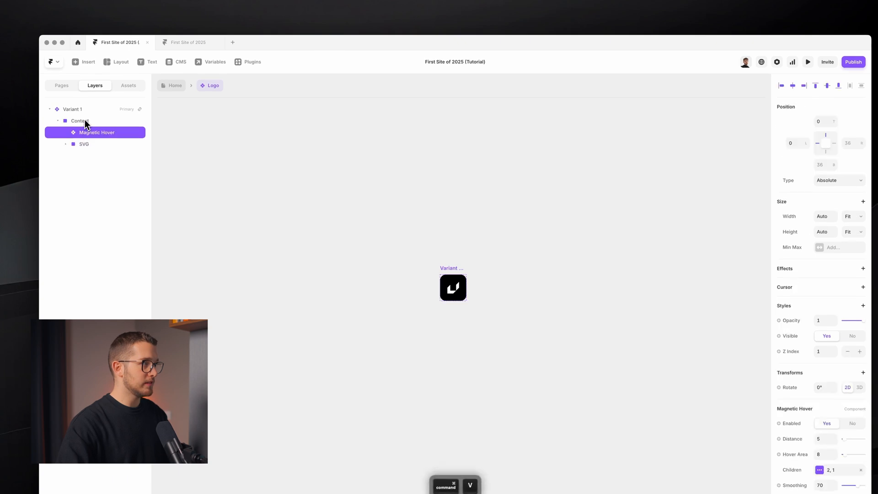
click(403, 216)
key(super+p)
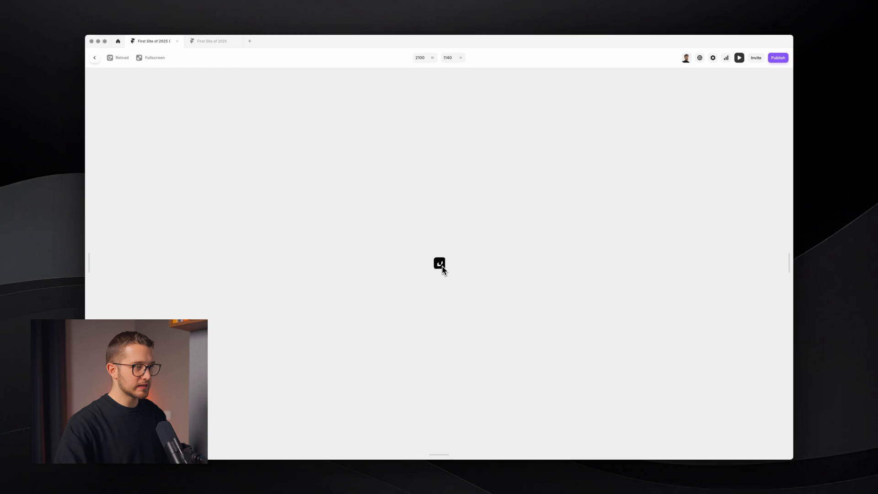
key(Escape)
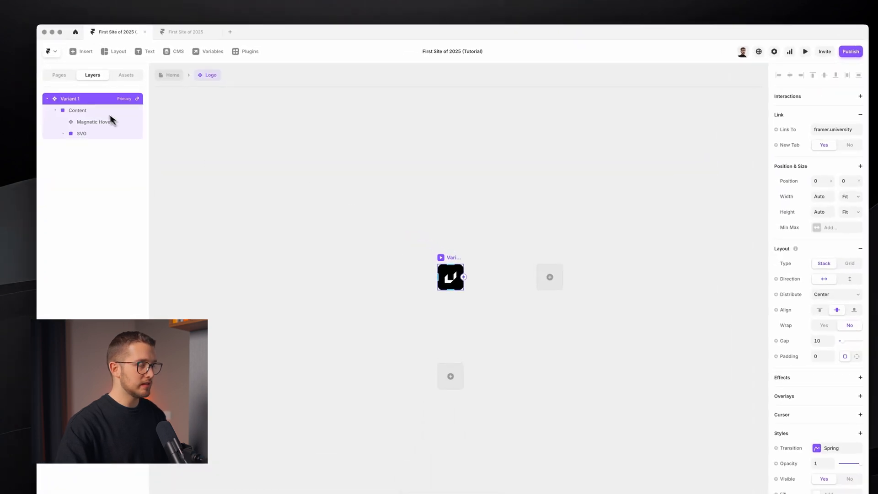
Set the overflow of the Logo component's Variant 1 to Visible and preview the hover effect again
scroll(830, 446, down, 3)
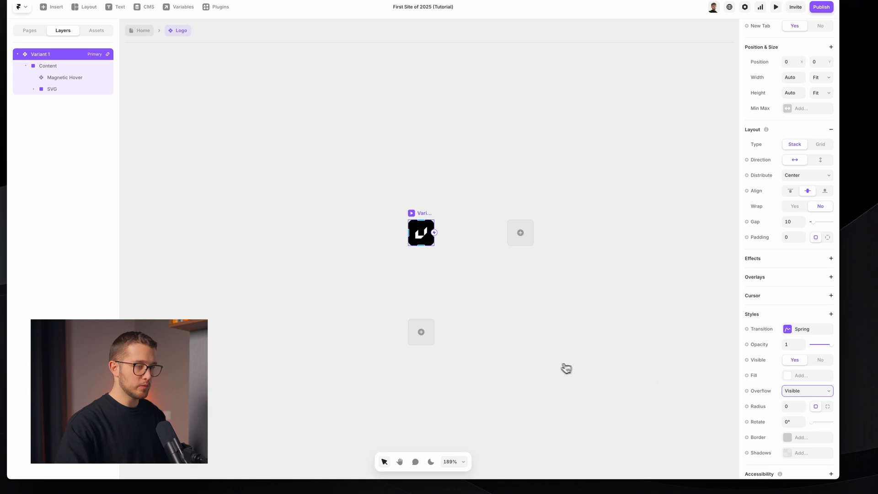
key(super+p)
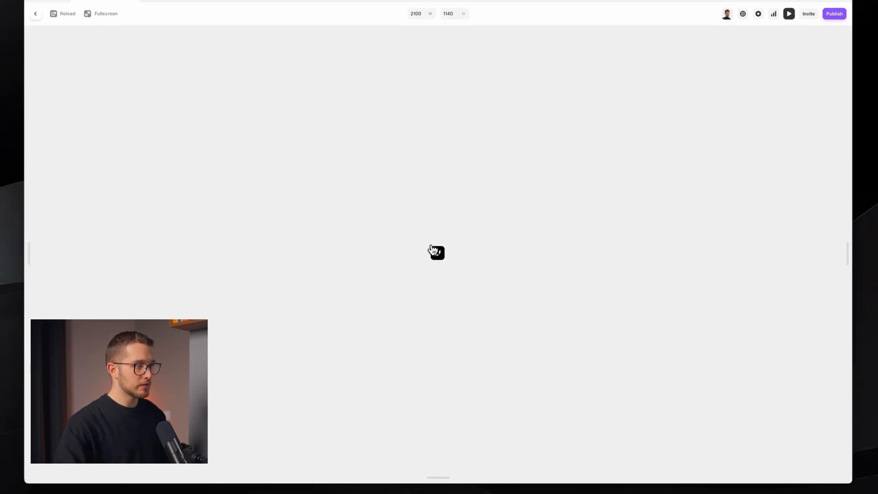
key(Escape)
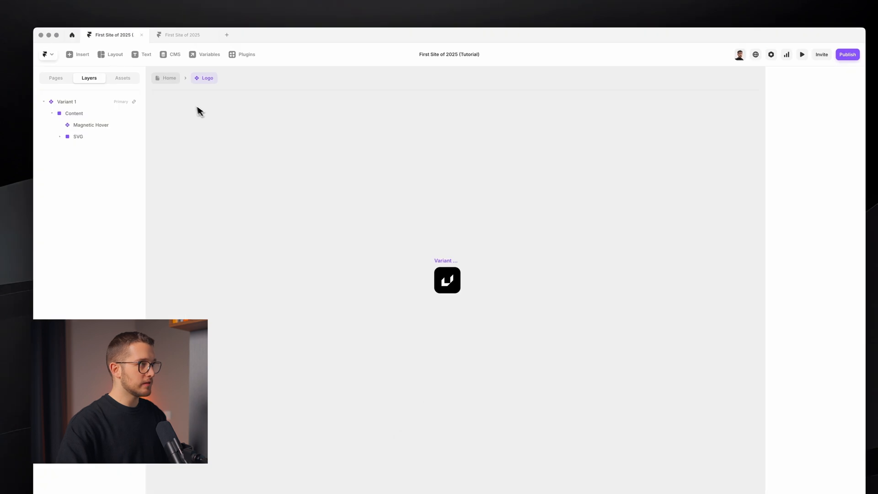
Return to the Home page and select the Content stack inside Navigation
click(180, 82)
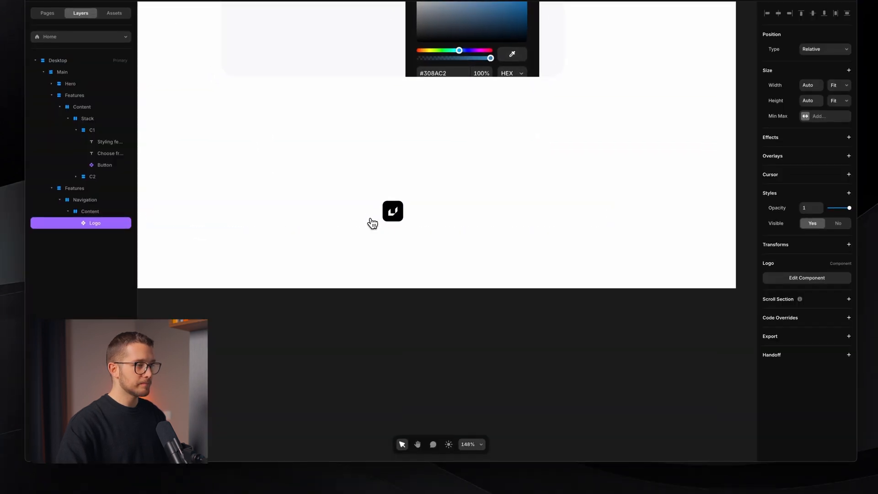
scroll(373, 223, up, 2)
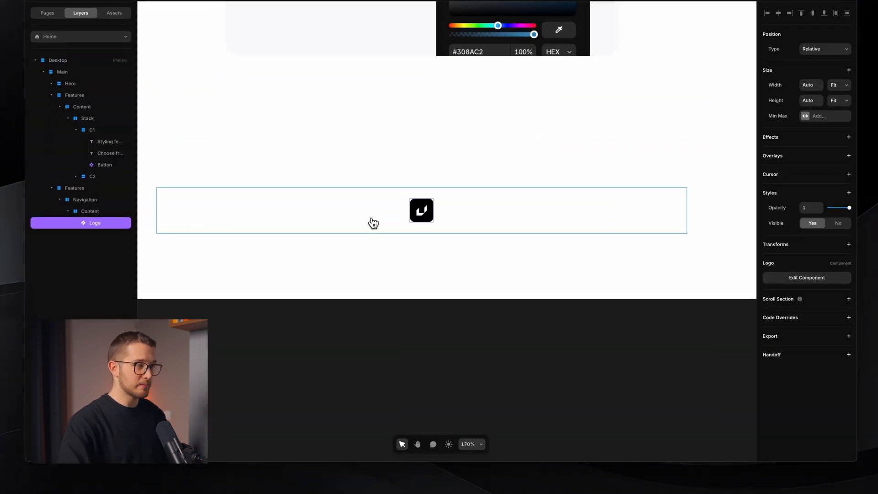
click(448, 220)
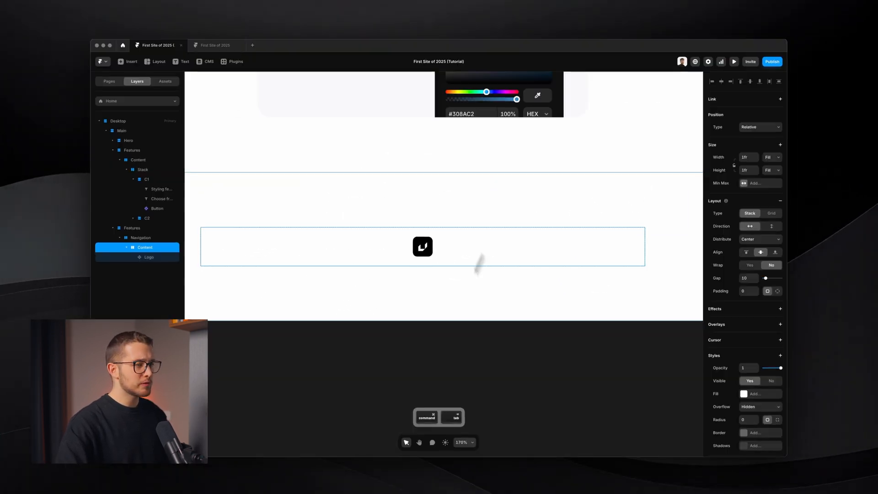
Copy the Learn more button from the Styling features card and paste it beside the logo in the navigation's Content stack
scroll(462, 292, up, 5)
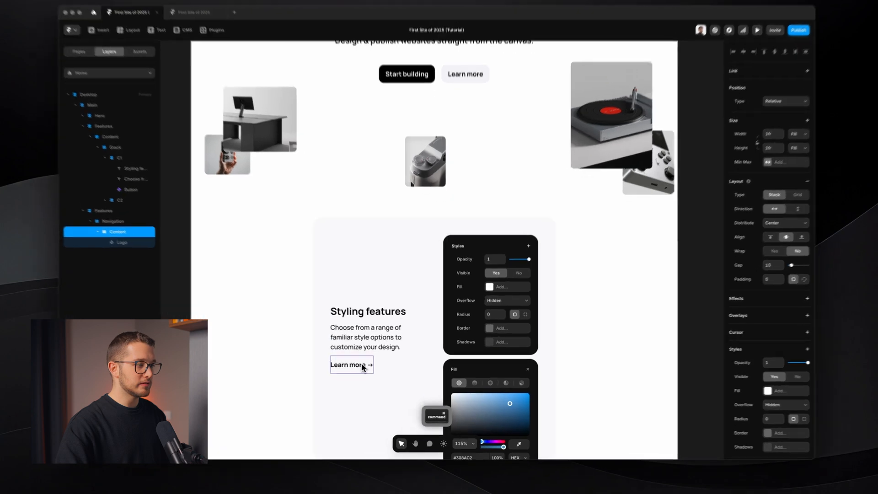
super+click(366, 368)
scroll(365, 373, down, 3)
scroll(365, 372, down, 5)
scroll(394, 360, up, 3)
click(400, 317)
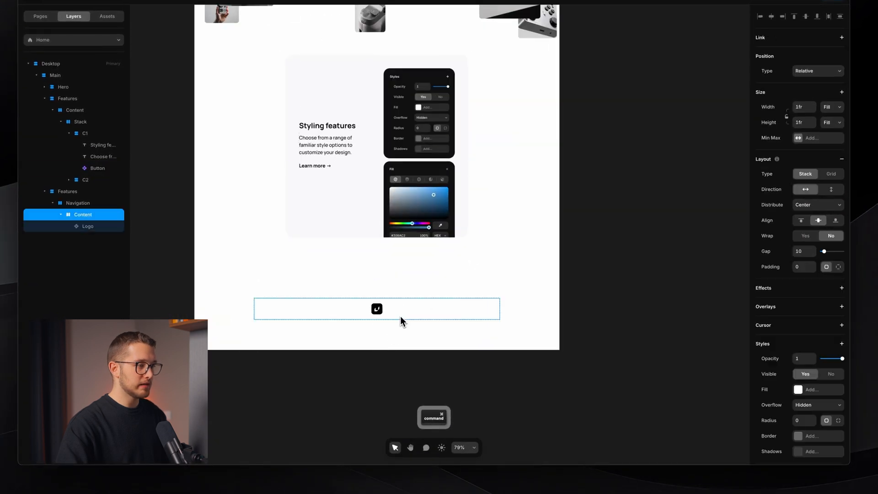
scroll(400, 316, up, 10)
key(super+v)
scroll(401, 316, left, 3)
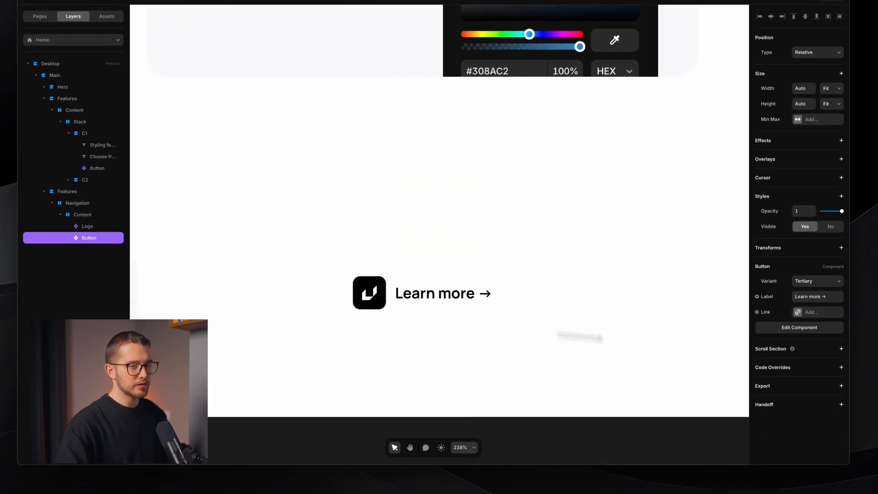
Set the variant of the Learn more button in the navigation to Secondary
click(814, 282)
click(801, 275)
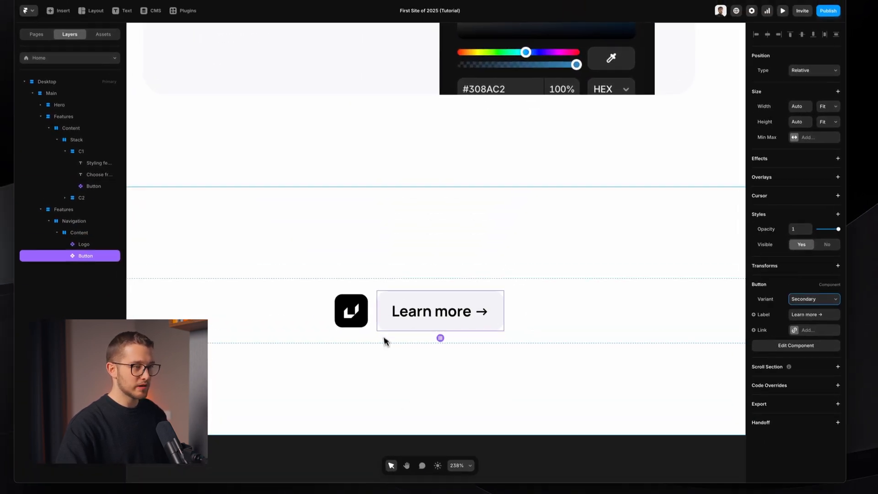
click(376, 331)
super+click(386, 295)
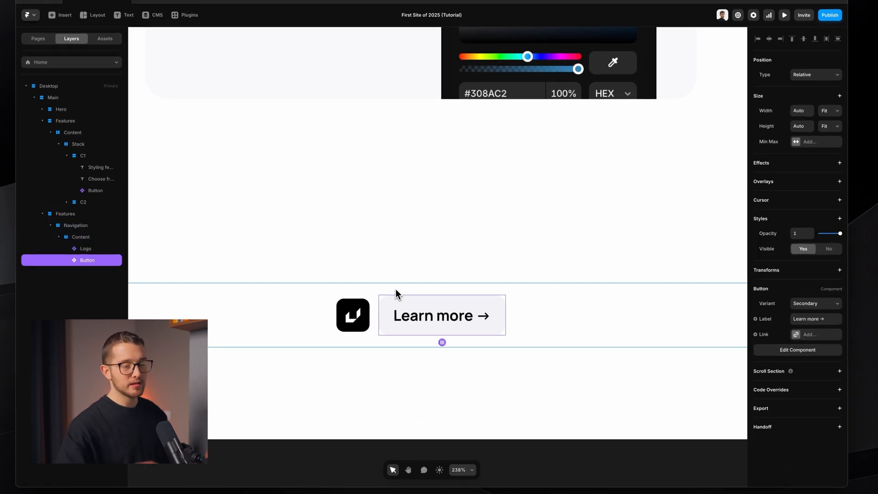
Open the Button component, duplicate the Secondary variant above the original, and rename the copy "Secondray SM"
double_click(435, 314)
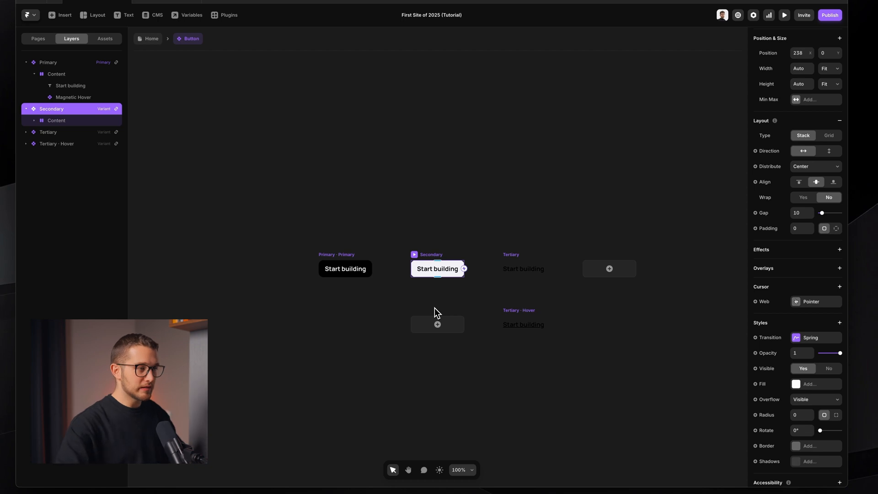
drag(434, 258, 432, 229)
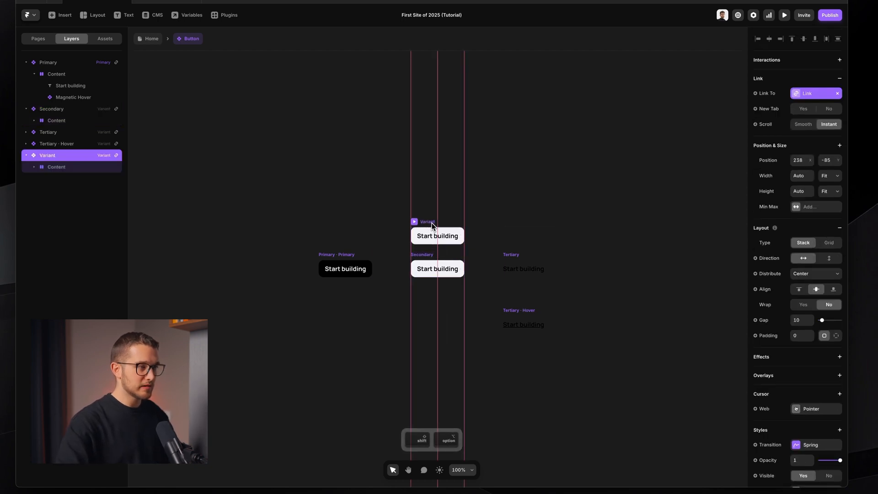
scroll(432, 223, up, 5)
key(super+r)
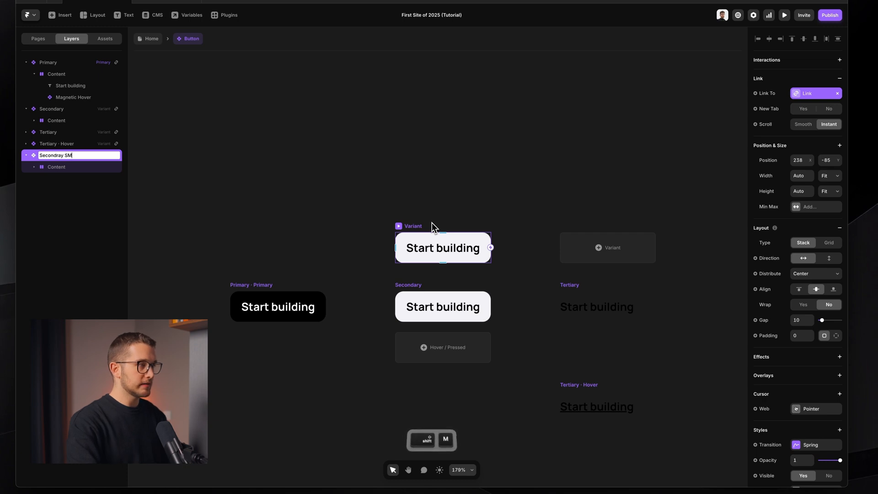
text(Secondray SM)
key(Return)
click(441, 180)
Set the label's text size in the Secondray SM variant to 14
scroll(441, 181, up, 3)
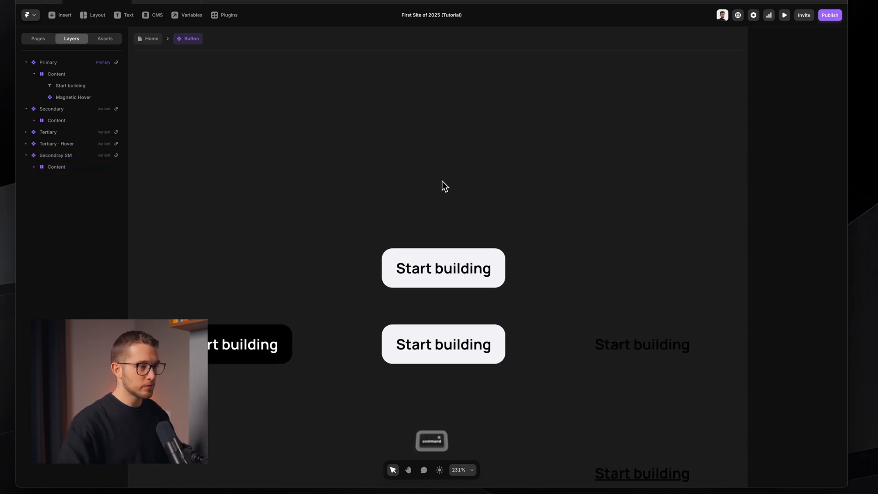
super+click(444, 268)
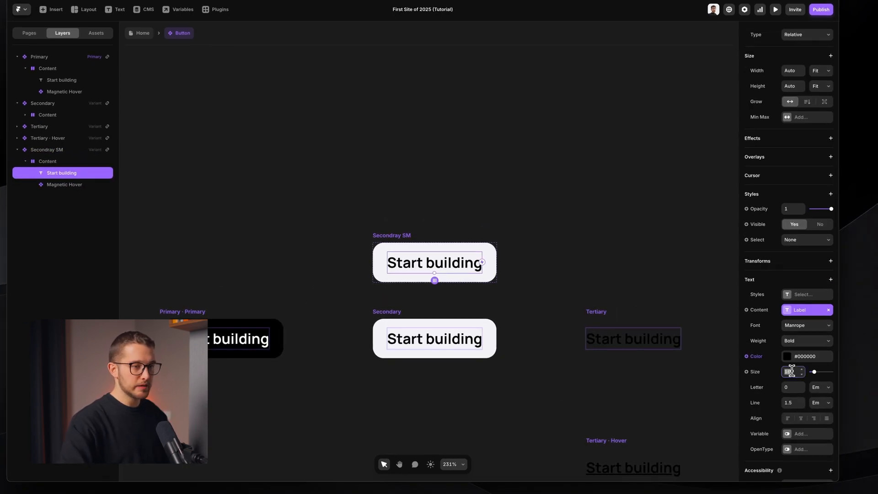
text(15)
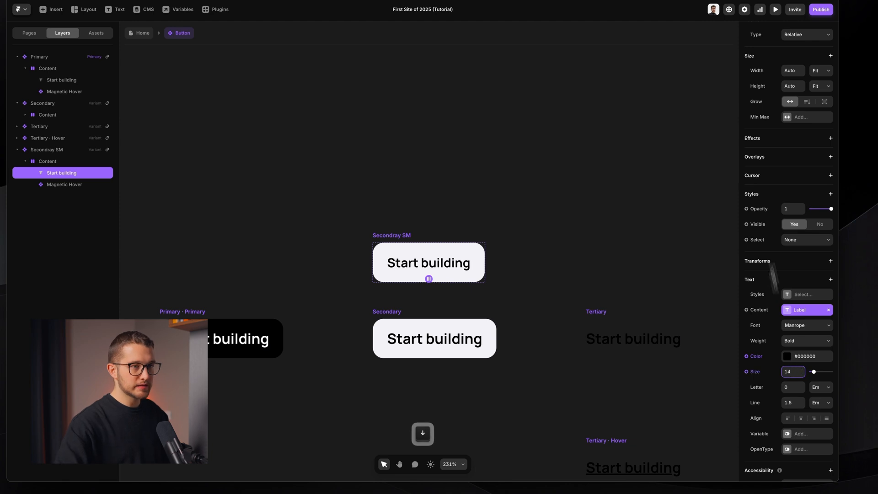
Set the Secondray SM Content frame's left and right padding to 14 and its height to 36
super+click(480, 259)
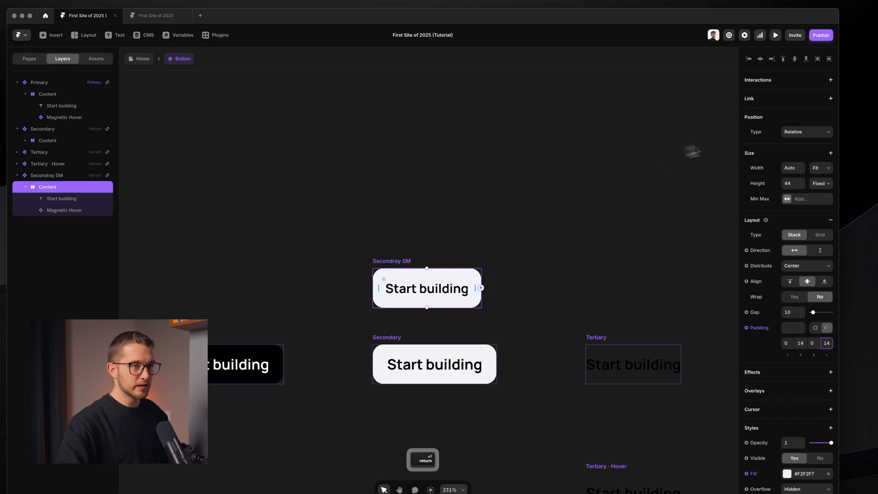
text(36)
key(Return)
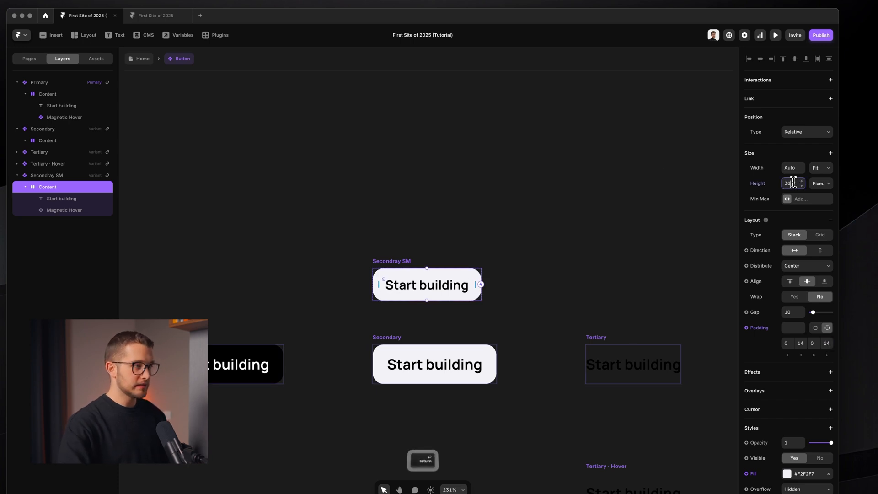
click(521, 102)
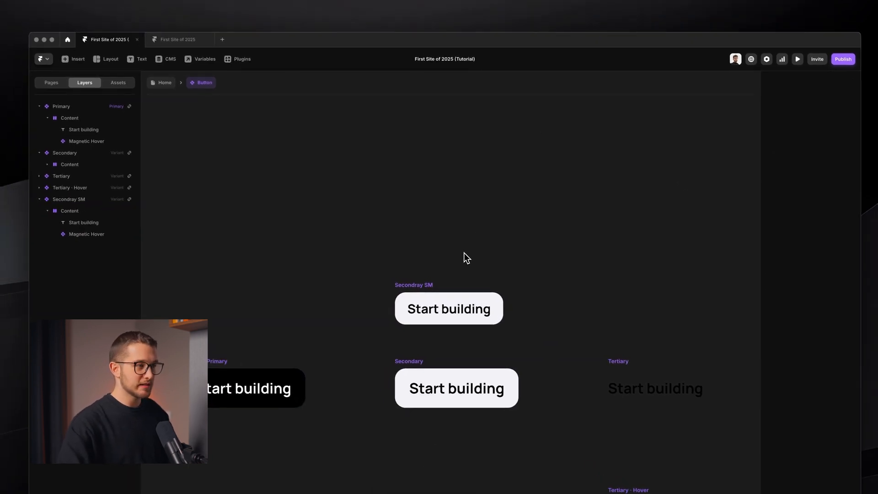
Return to the Home page and switch the navigation's Learn more button to the Secondray SM variant
click(164, 82)
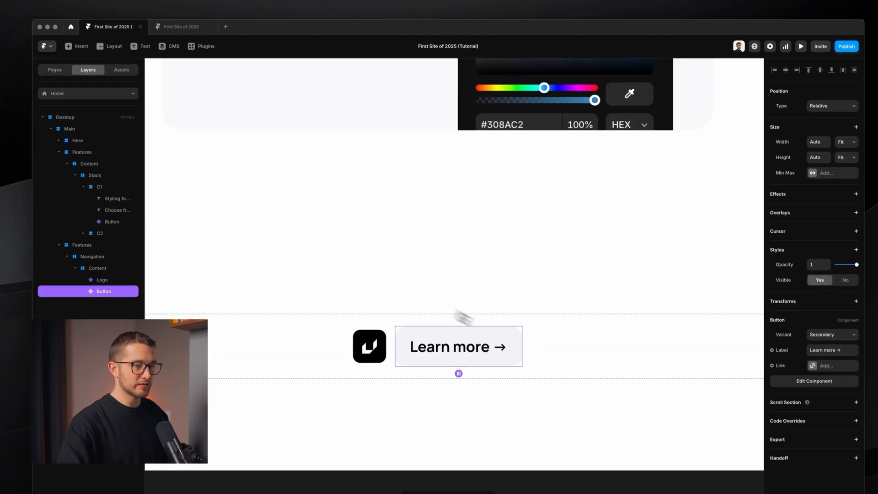
click(810, 297)
click(803, 303)
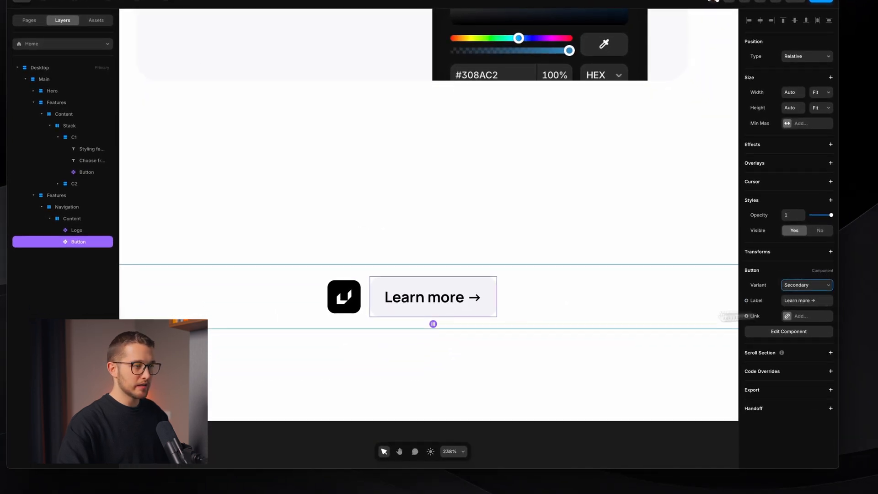
click(457, 384)
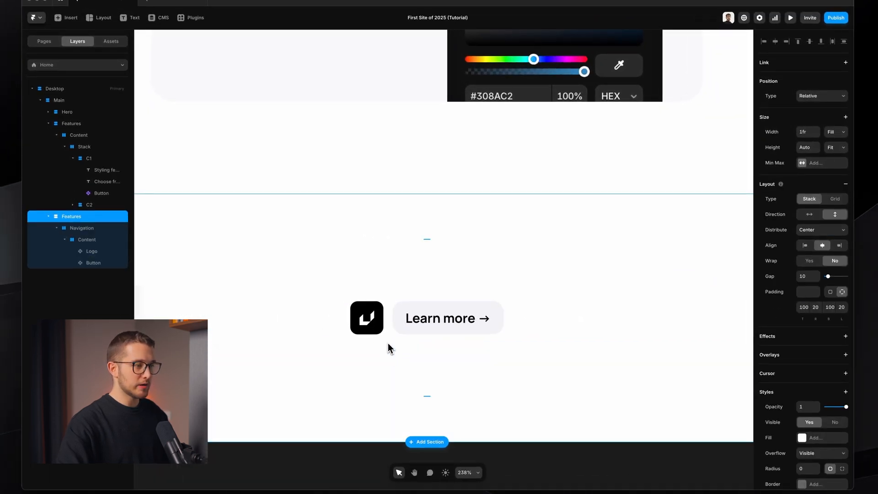
Compare the heights of the logo and the Learn more button in the navigation up close
super+click(371, 320)
scroll(372, 319, up, 5)
key(shift+super+4)
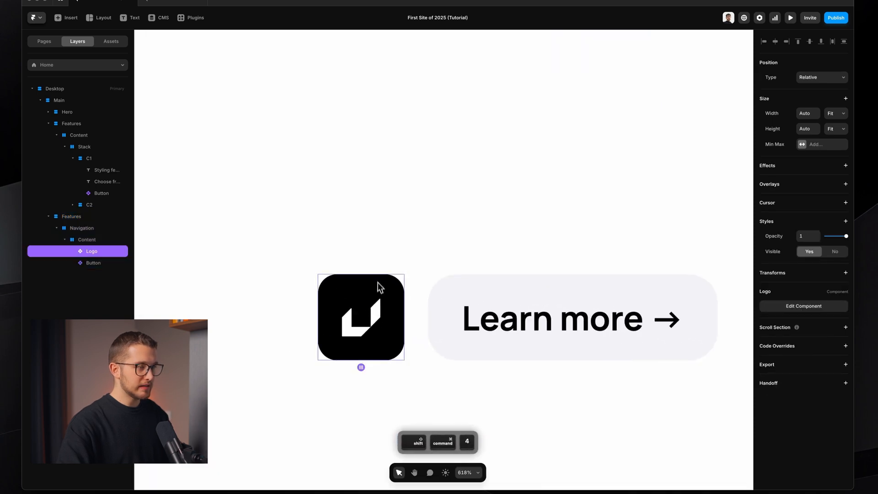
drag(371, 274, 546, 370)
key(Escape)
scroll(538, 364, down, 6)
scroll(538, 364, right, 3)
scroll(538, 364, up, 2)
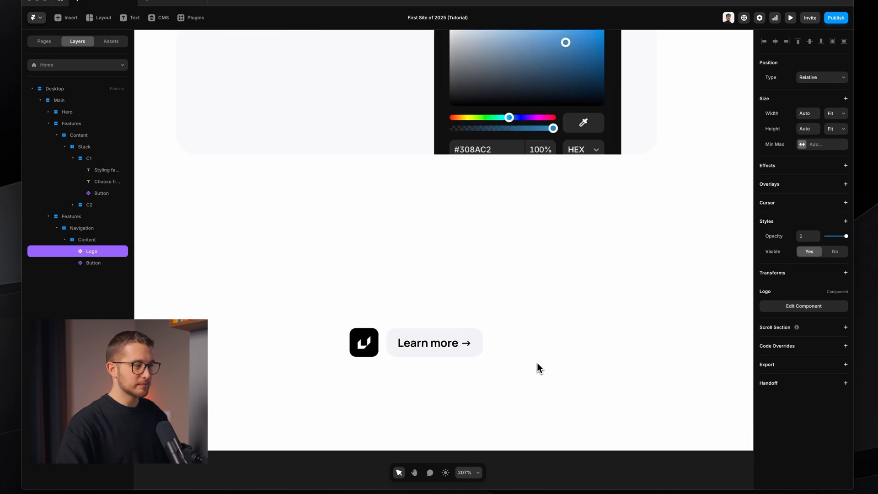
Select the navigation's Content stack and check the menu links on the finished reference site
scroll(538, 364, down, 4)
super+click(465, 343)
super+click(490, 340)
scroll(490, 340, up, 3)
key(super+Tab)
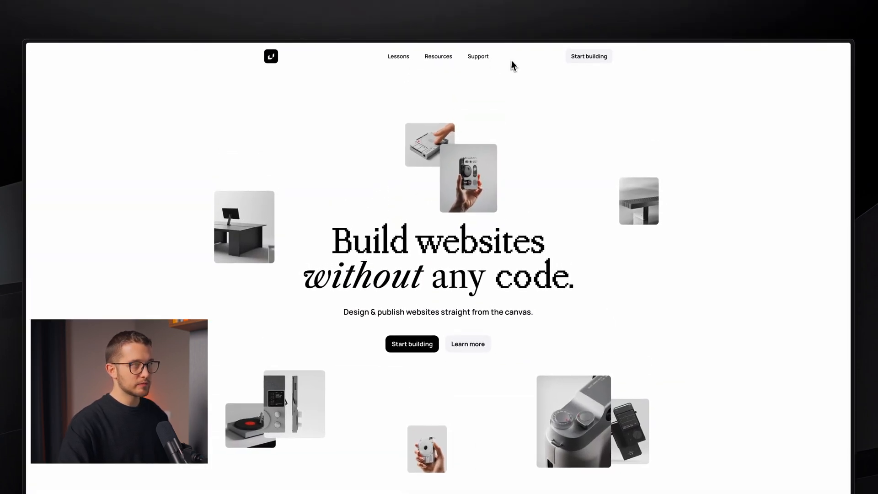
key(super+Tab)
Add a text layer reading "Resources" to the navigation's Content stack
scroll(506, 417, up, 3)
key(t)
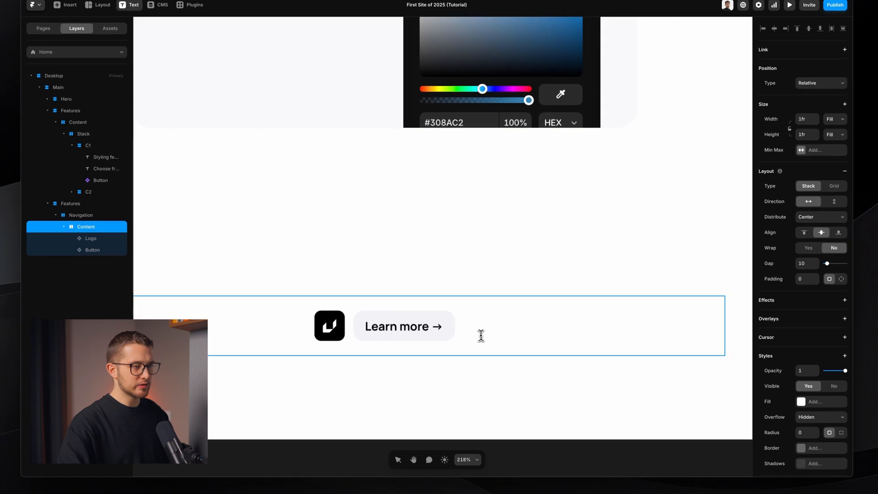
key(Escape)
scroll(432, 383, left, 2)
key(t)
scroll(531, 320, right, 2)
click(517, 325)
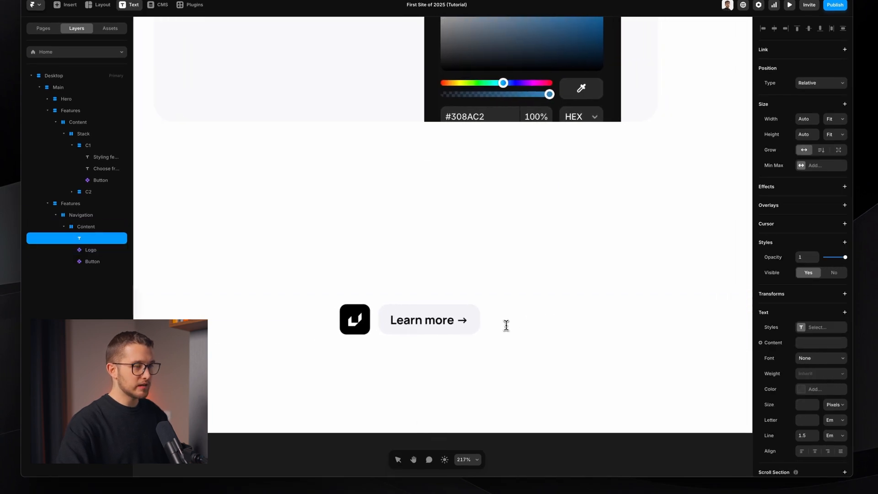
text(Reousrc)
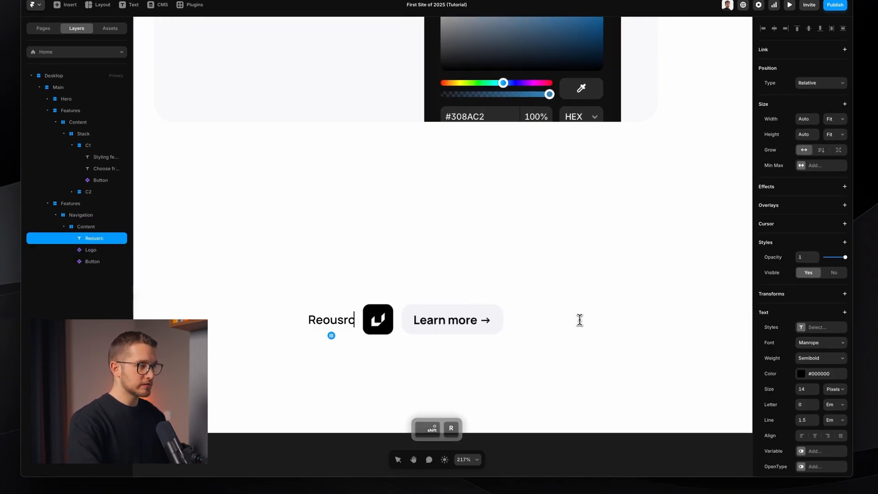
key(BackSpace)
key(BackSpace)
key(BackSpace)
key(BackSpace)
key(BackSpace)
text(sources)
key(Escape)
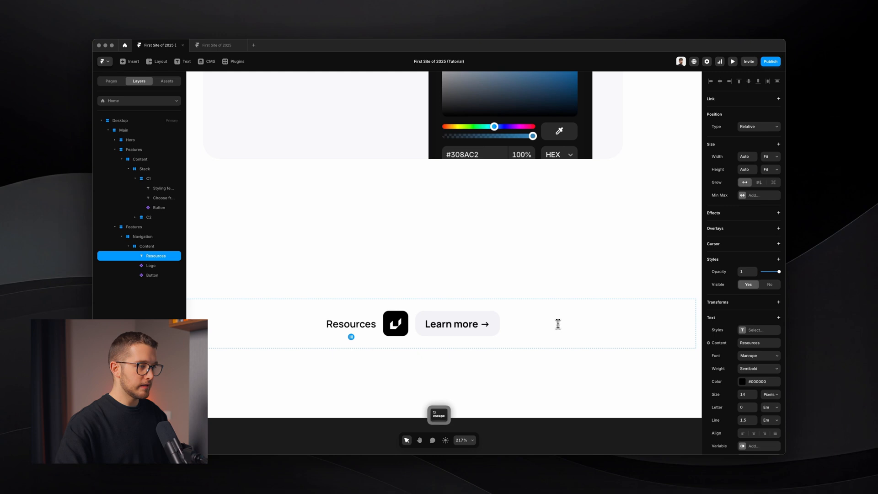
Check the font weight of the Resources text
scroll(558, 324, left, 2)
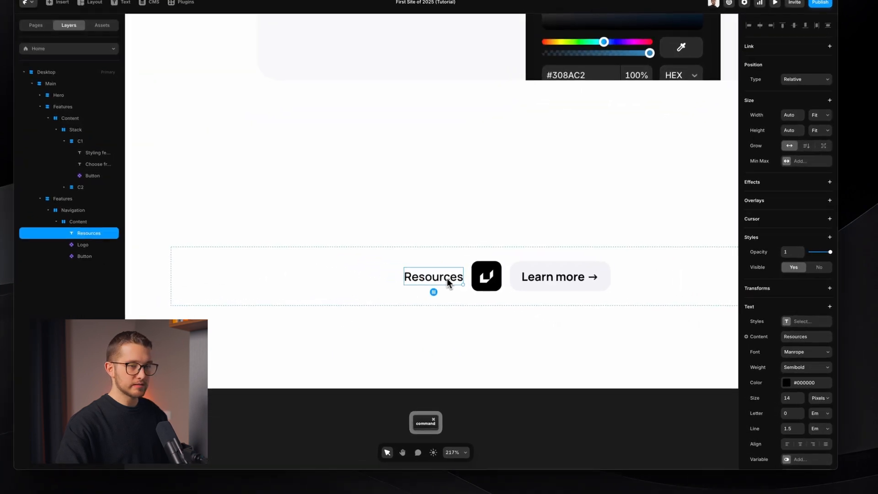
scroll(813, 361, down, 2)
click(801, 312)
click(800, 314)
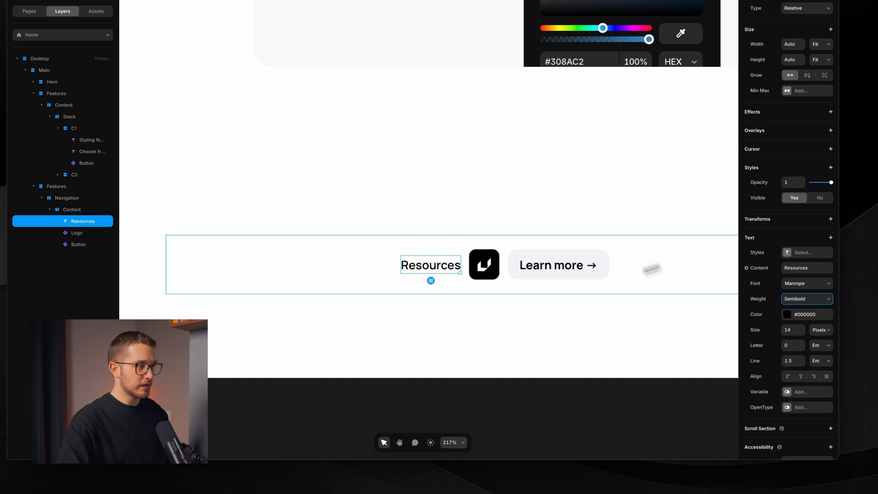
key(Escape)
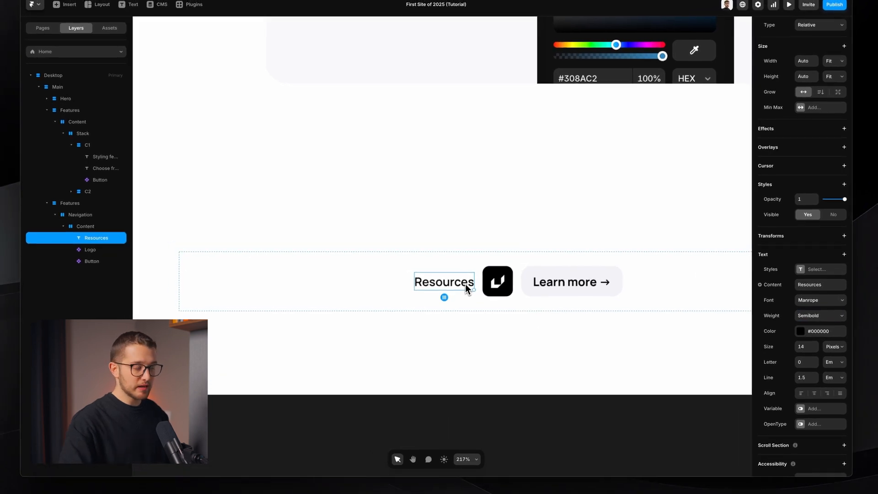
Wrap the Resources text in a stack with fit width and set the stack's height to 36
key(super+alt+Return)
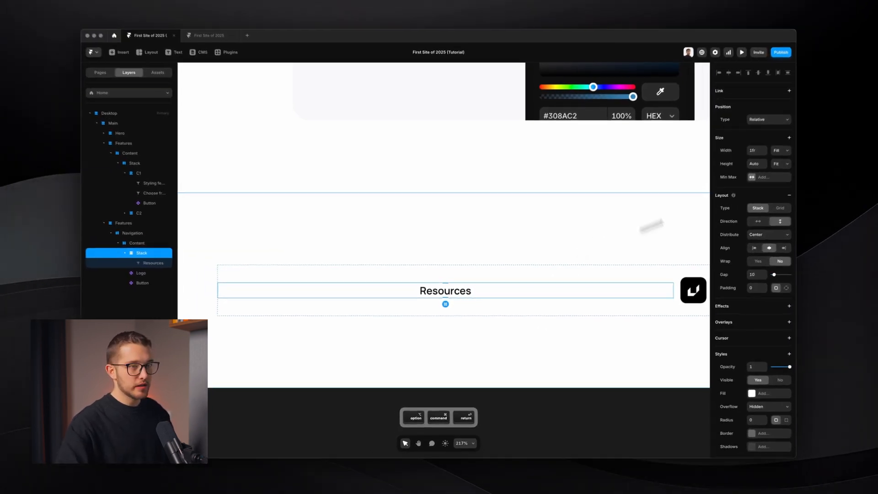
key(shift+a)
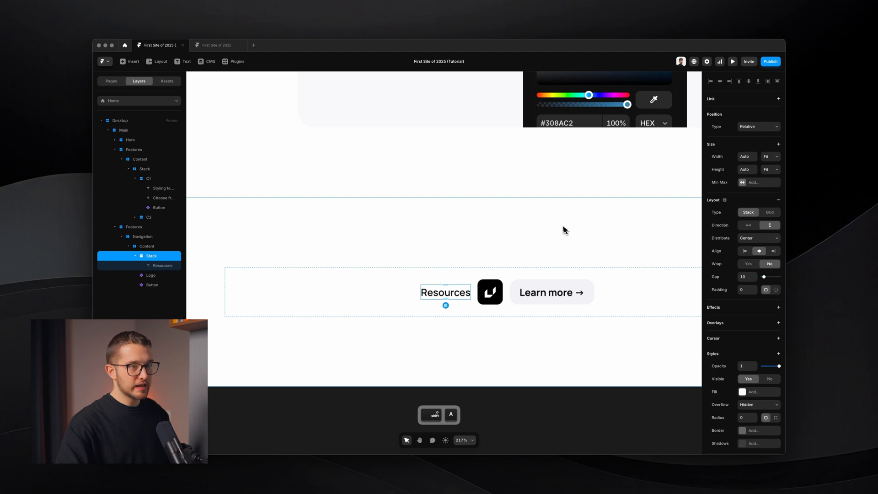
click(746, 170)
text(36)
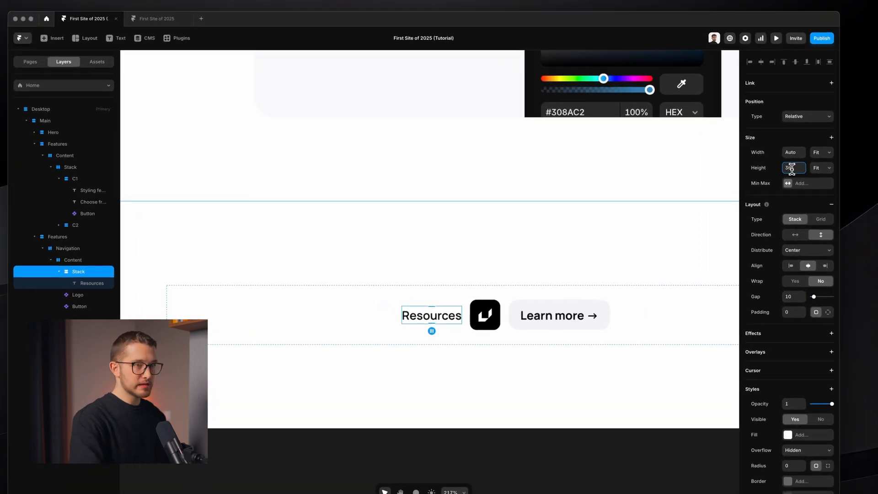
key(Return)
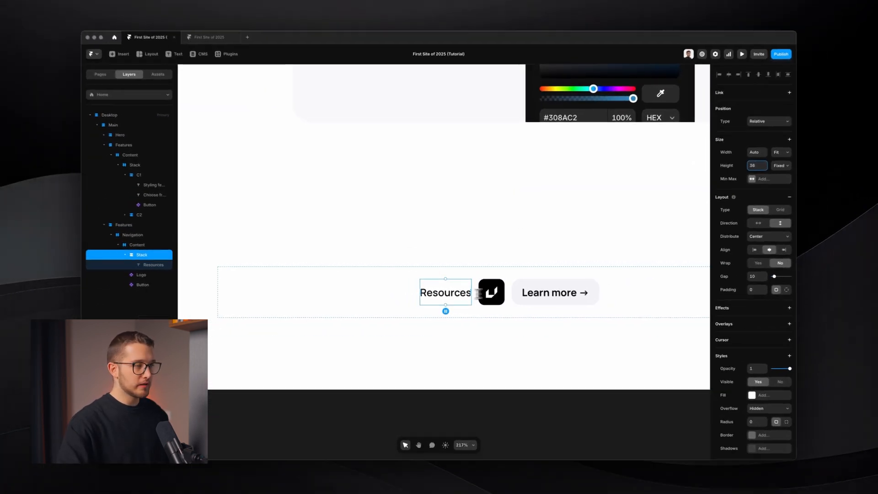
Rename the stack around the Resources text to "Menu Item"
key(super+r)
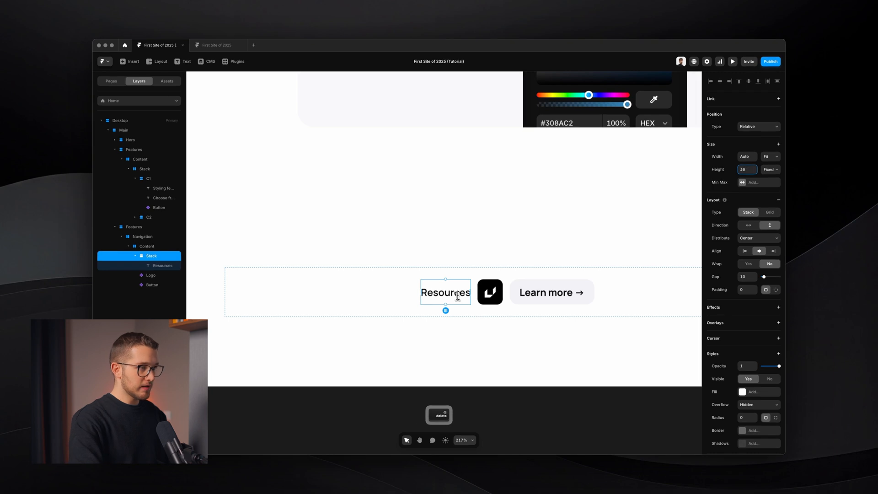
double_click(151, 255)
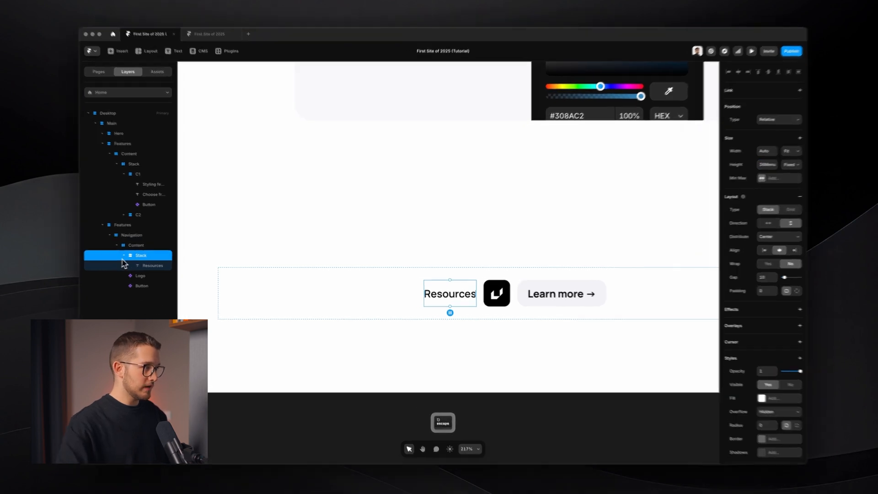
text(Menu Item)
key(Return)
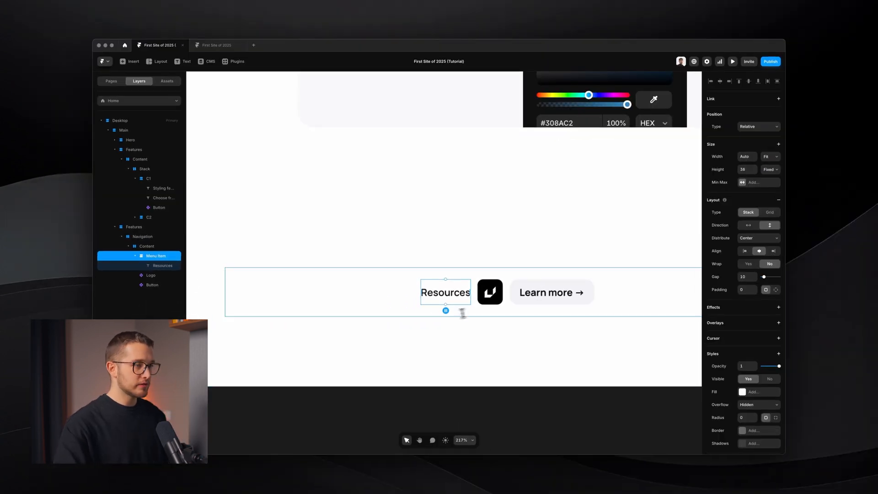
Turn the Menu Item stack into a component named Menu Item
click(463, 277)
double_click(463, 285)
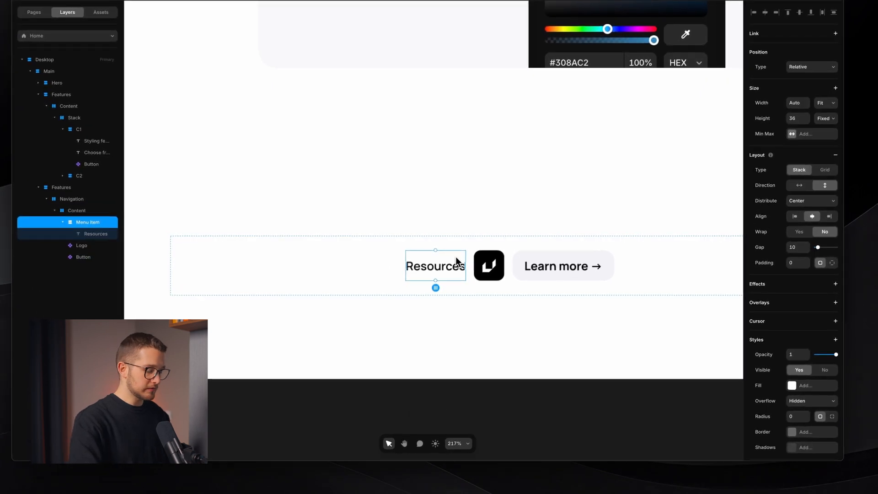
key(super+k)
key(Return)
Switch the canvas to the light theme and rename the component's Variant 1 to "Default"
scroll(446, 216, up, 3)
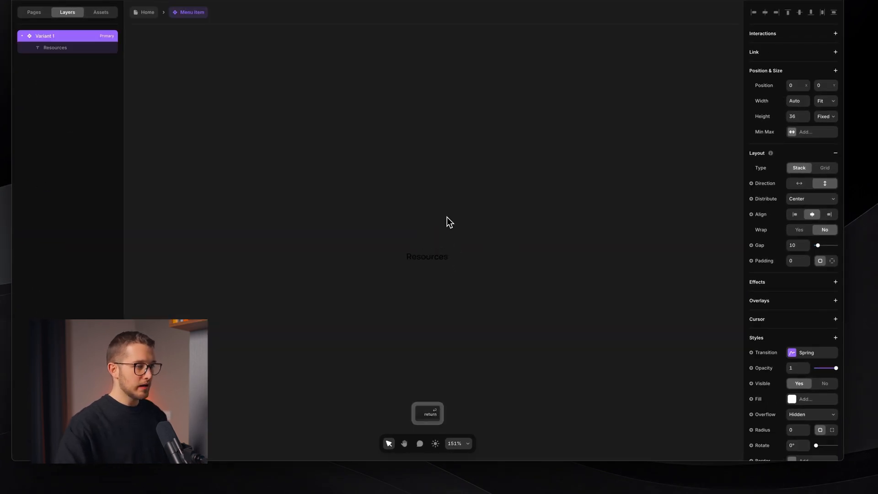
click(435, 443)
scroll(445, 289, up, 3)
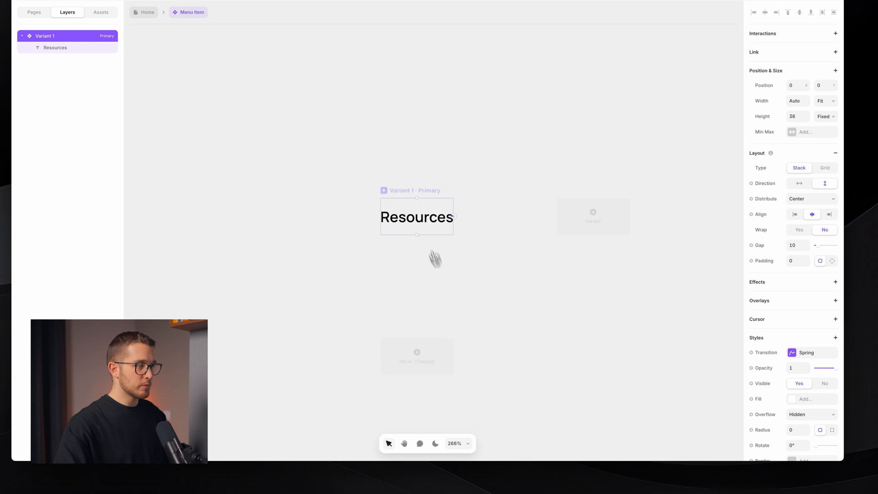
key(super+r)
text(Default)
key(Return)
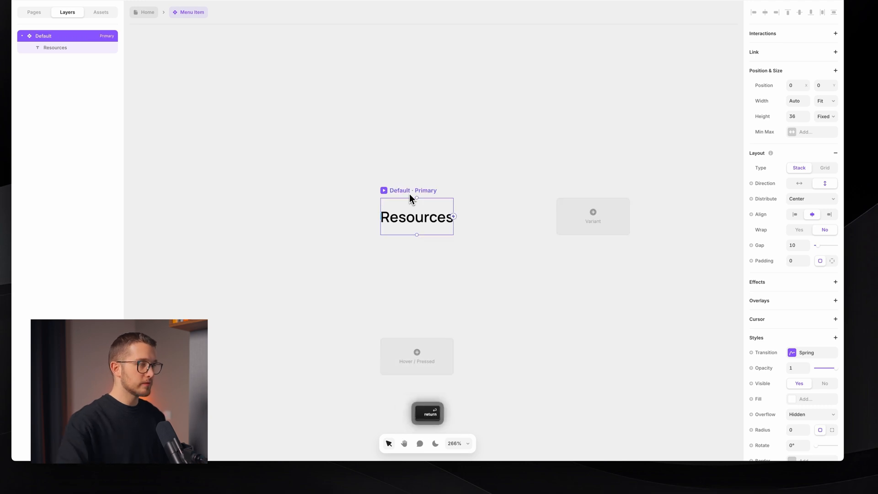
Add a Hover variant to the Menu Item component and underline its Resources text
scroll(403, 224, down, 1)
click(422, 314)
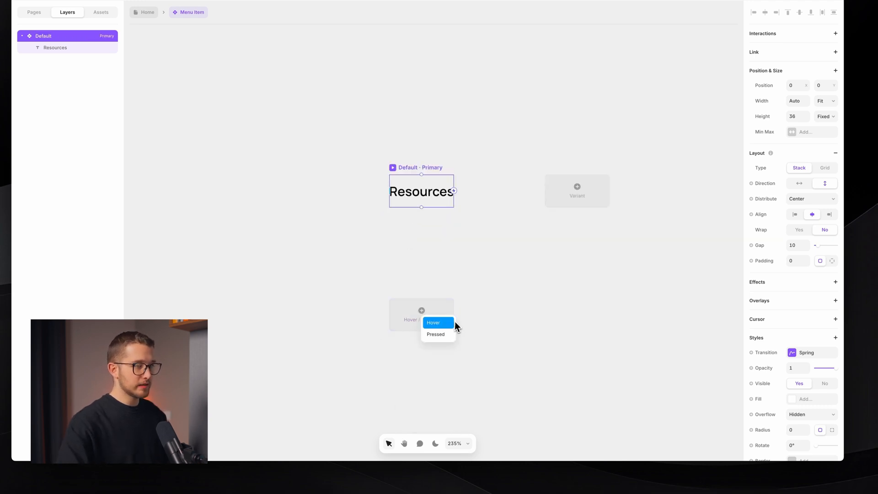
click(446, 322)
click(451, 251)
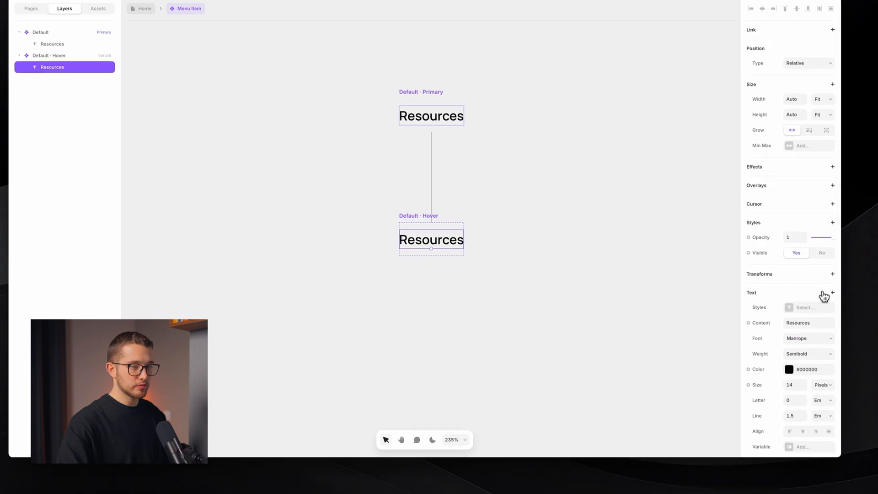
click(835, 296)
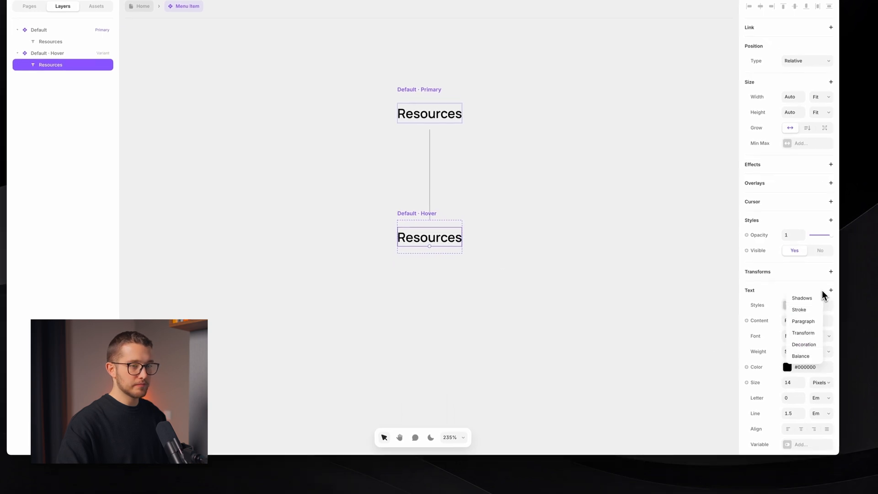
click(804, 344)
Create a plain text variable named Label for the content of the Default variant's Resources text
scroll(473, 320, up, 2)
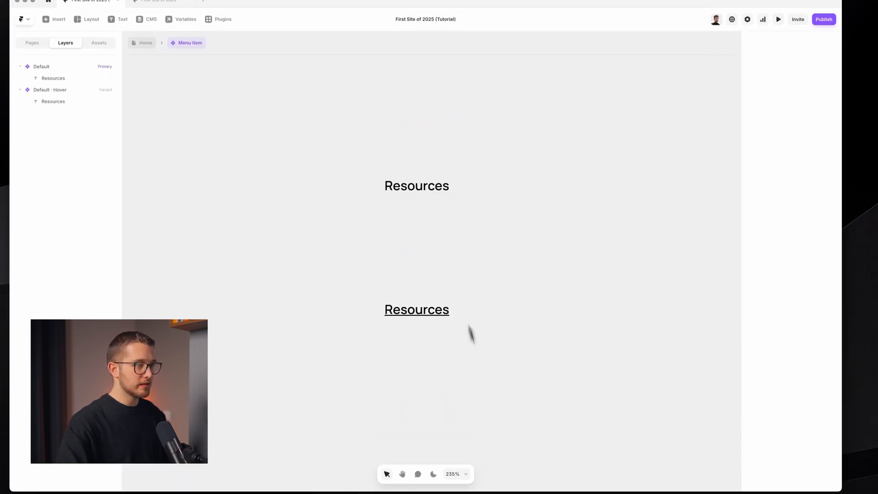
super+click(441, 122)
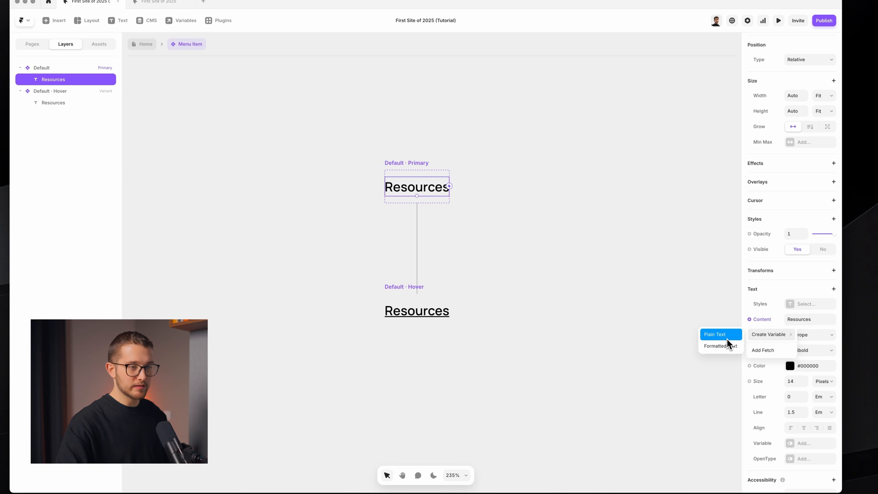
click(727, 339)
text(Label)
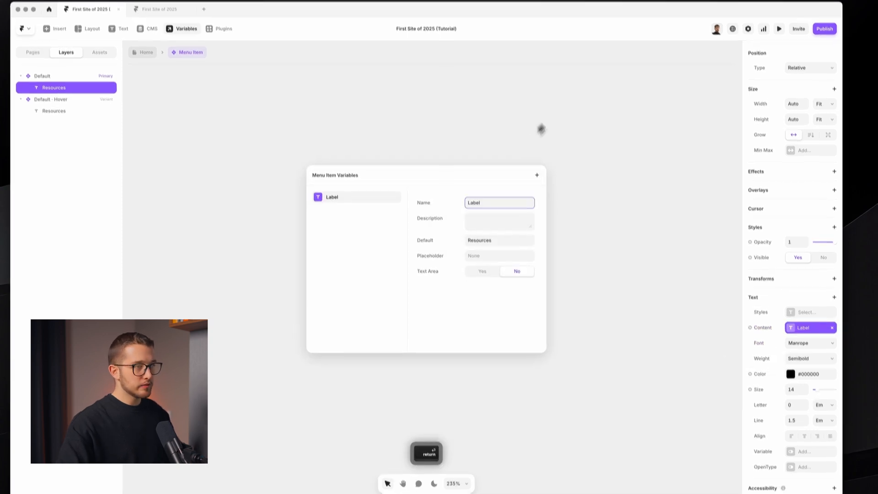
key(Return)
Add a link to the Default variant and expose its target as a Link component variable
click(393, 201)
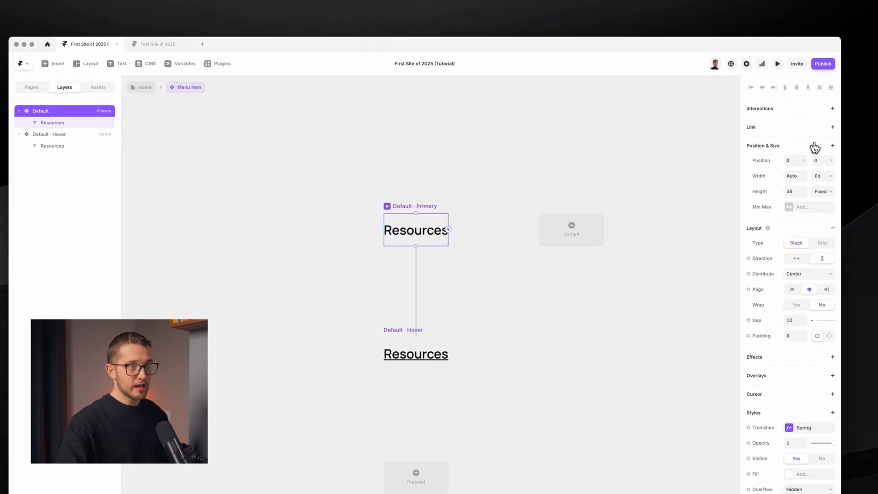
click(833, 126)
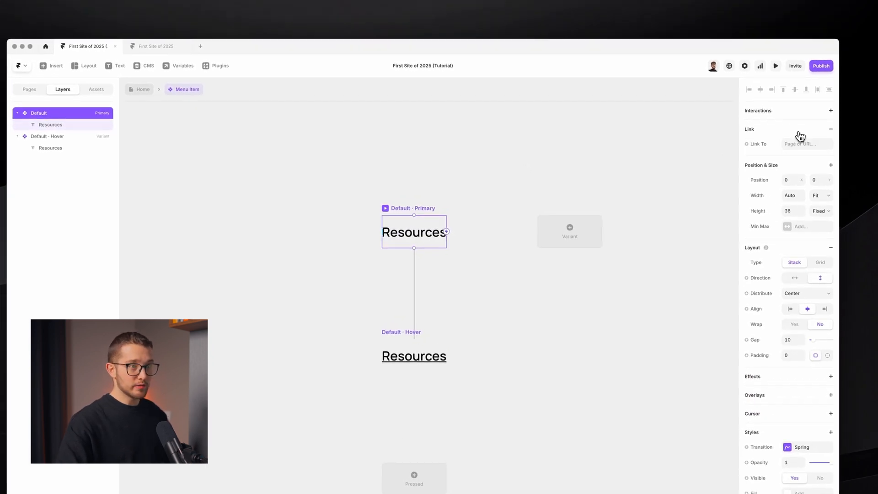
click(768, 143)
click(760, 174)
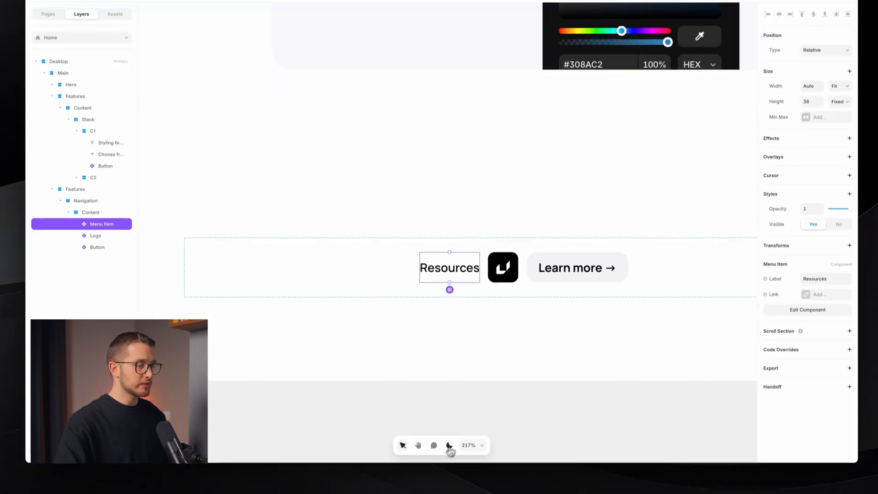
Switch the canvas to the dark theme and duplicate the Menu Item twice in the navigation's Content stack
click(450, 446)
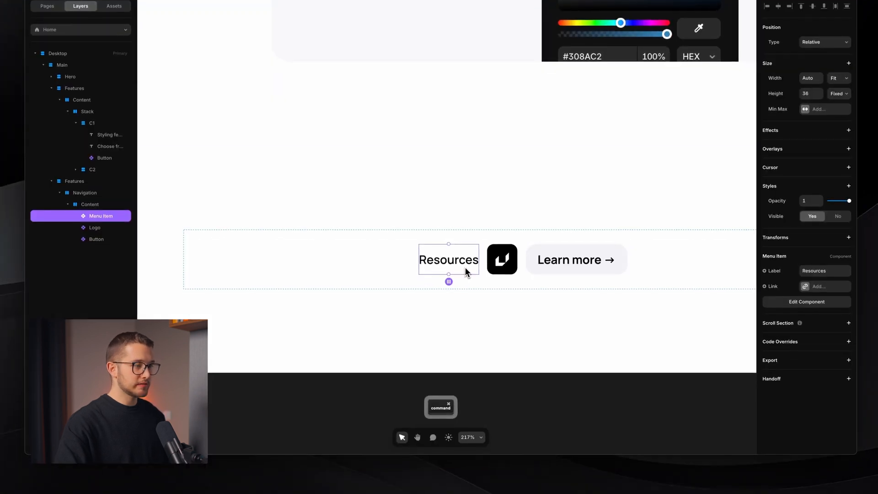
key(super+d)
key(super+d)
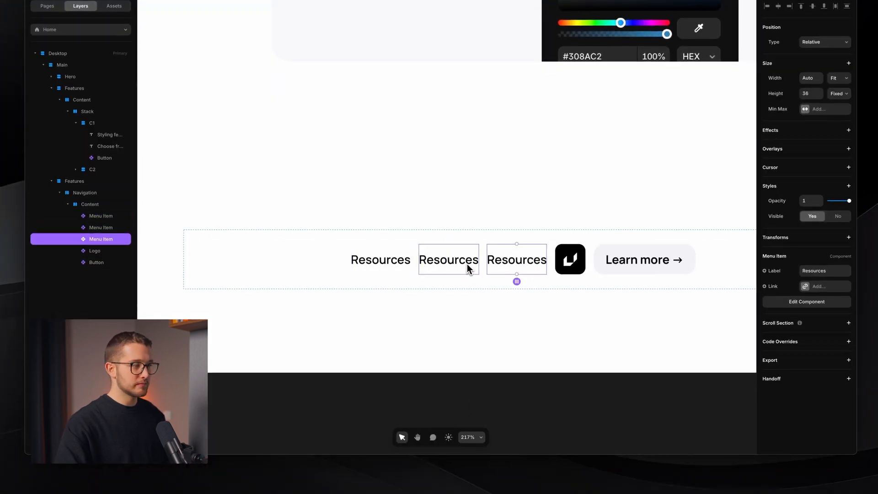
Examine the duplicated menu items against the navigation labels of the finished reference site
click(463, 265)
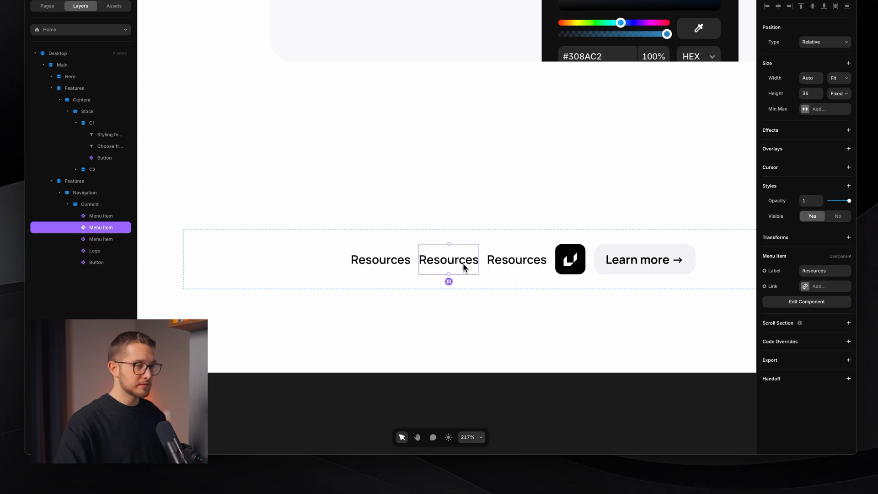
click(412, 271)
super+click(396, 259)
super+click(459, 260)
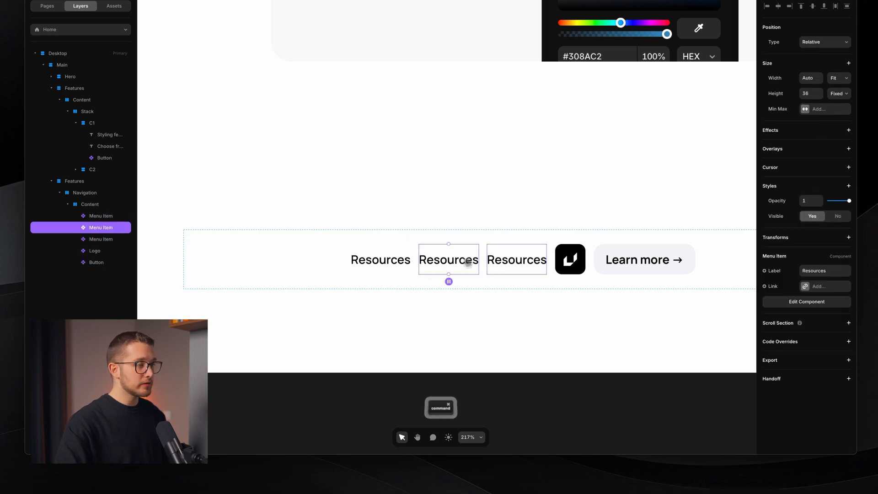
super+click(503, 262)
super+click(446, 263)
key(super+Tab)
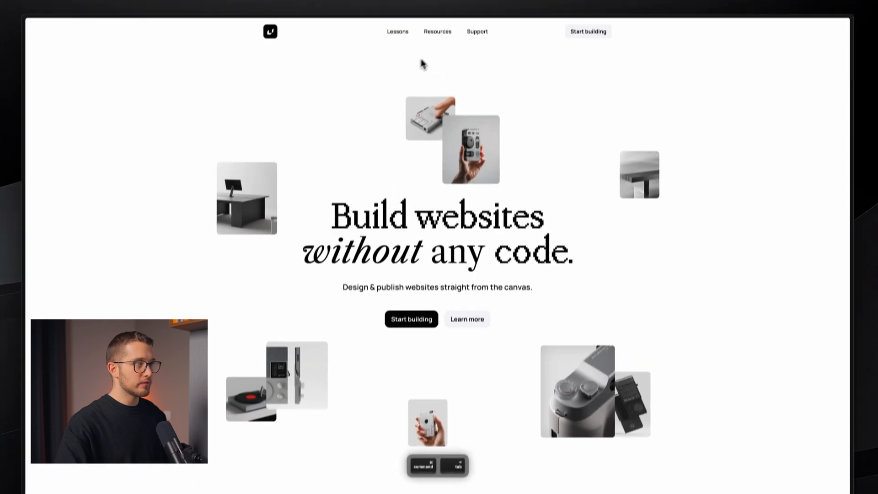
key(super+Tab)
Set the first menu item's label to Lessons and check the reference site's navigation
click(400, 337)
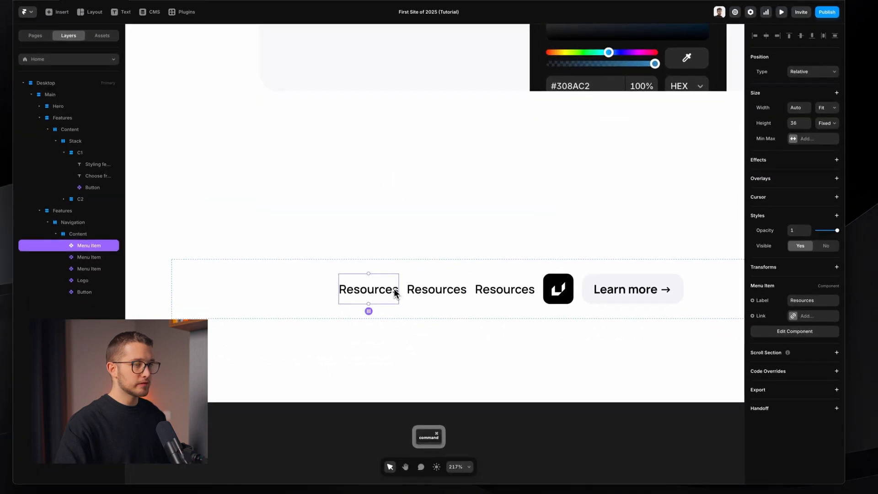
click(811, 347)
text(Lessons)
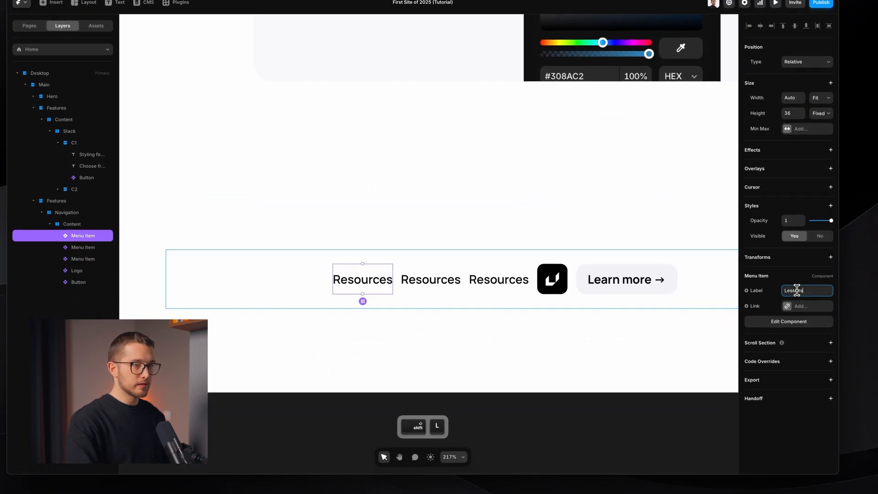
key(super+Tab)
key(super+Tab)
Set the third menu item's label to Support
click(505, 281)
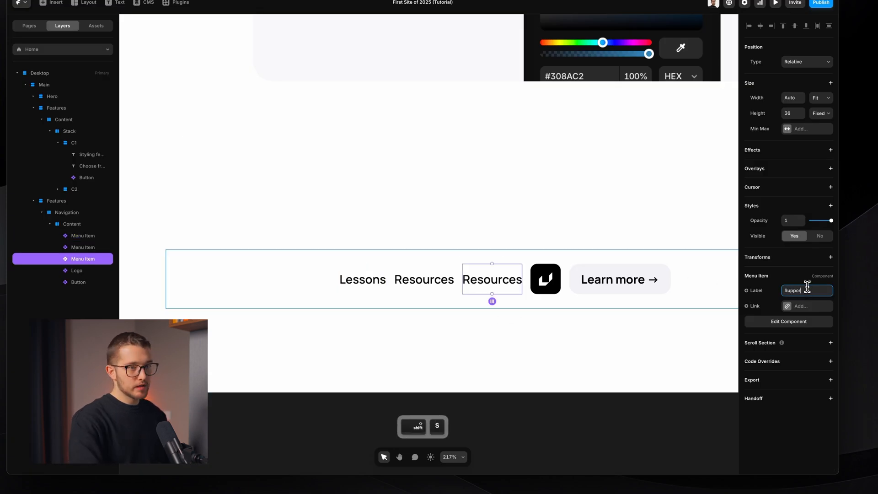
text(t)
key(Return)
click(807, 311)
click(809, 311)
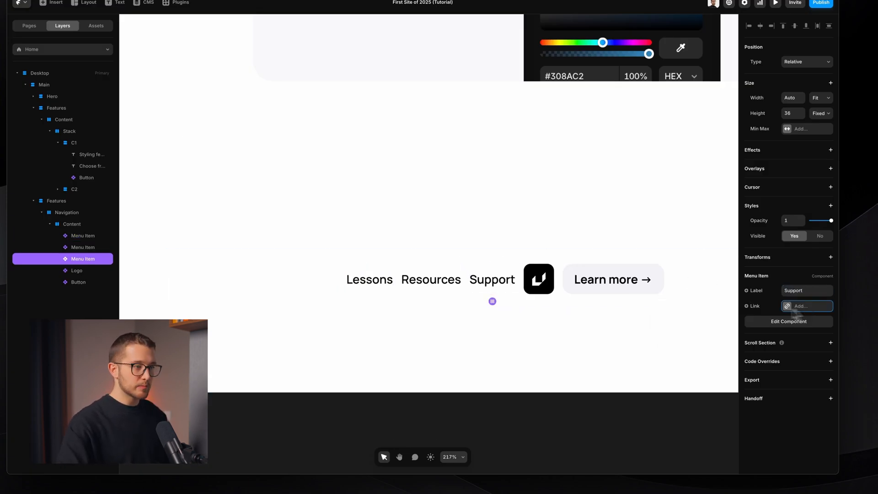
Wrap the three menu items in a stack and set the stack's width to Fill
shift+click(442, 282)
shift+click(362, 284)
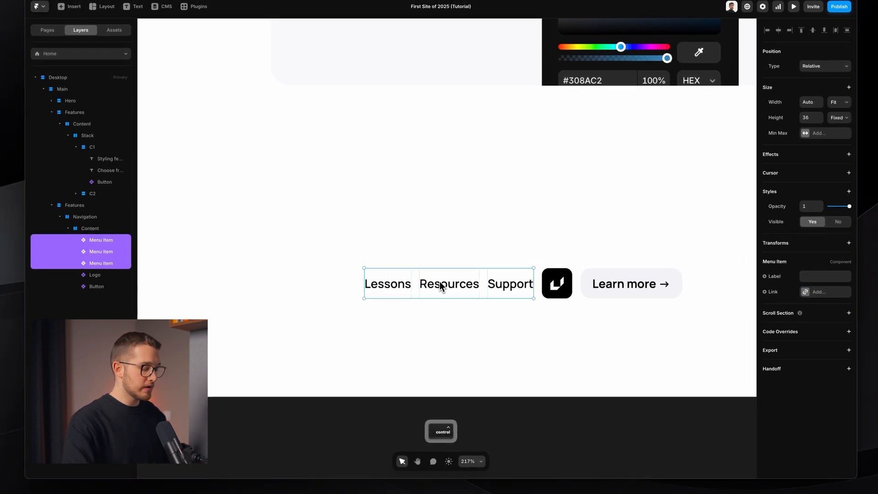
key(shift+a)
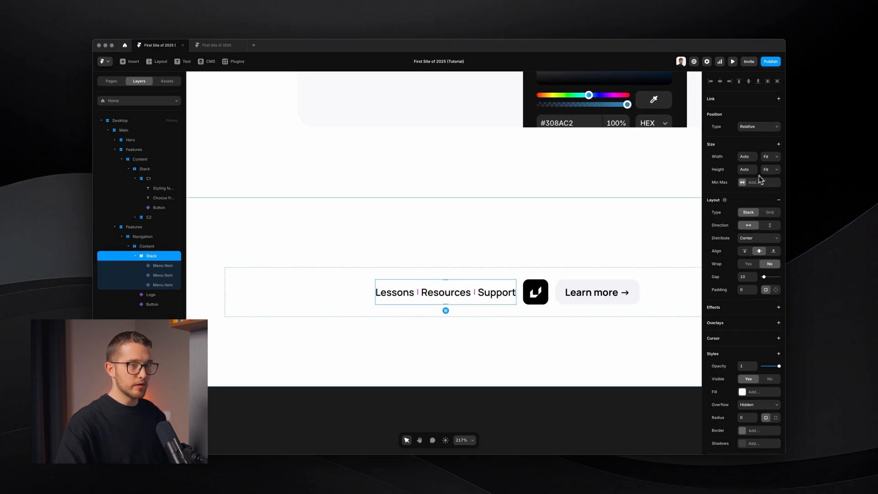
click(771, 157)
click(766, 149)
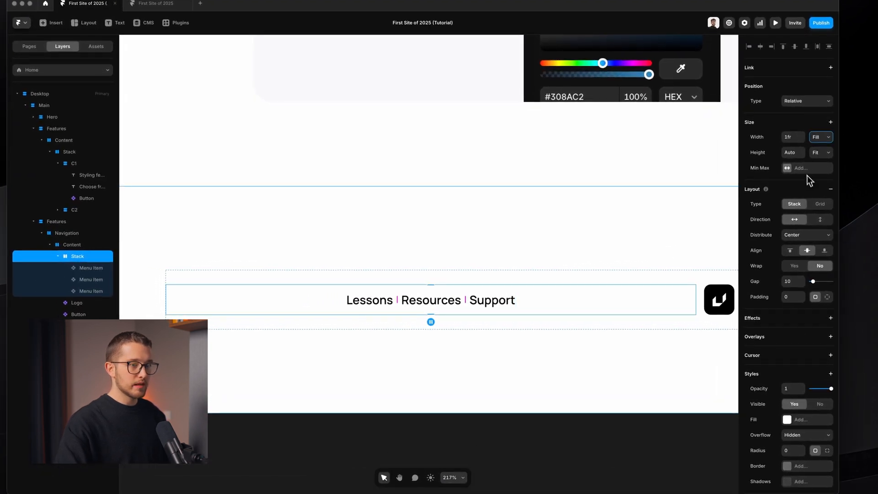
Set the gap of the menu items' stack to 40
scroll(807, 223, down, 3)
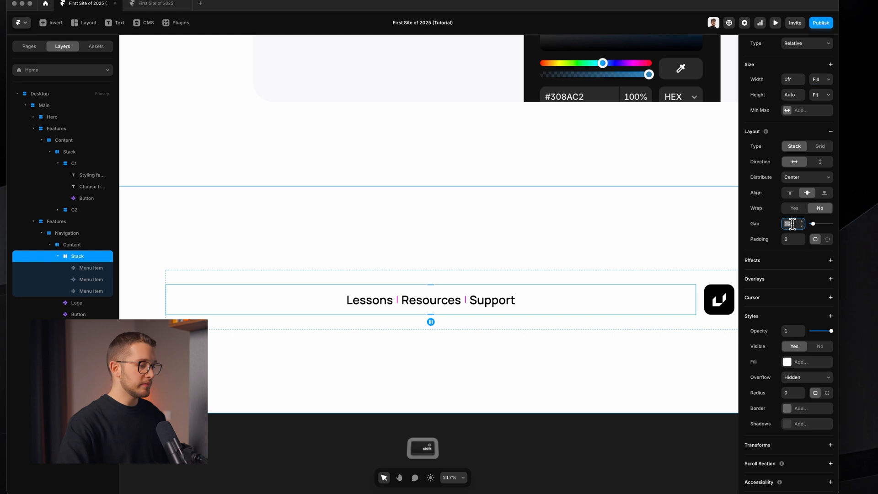
key(shift+Up)
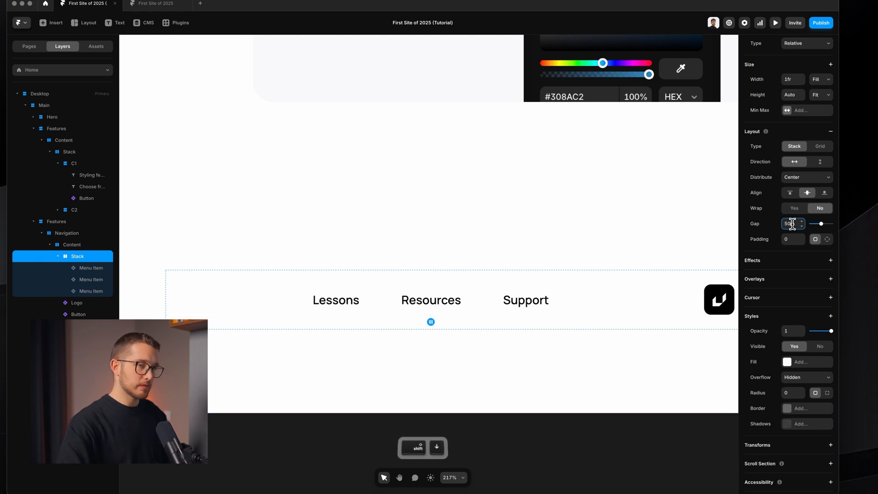
scroll(577, 296, down, 5)
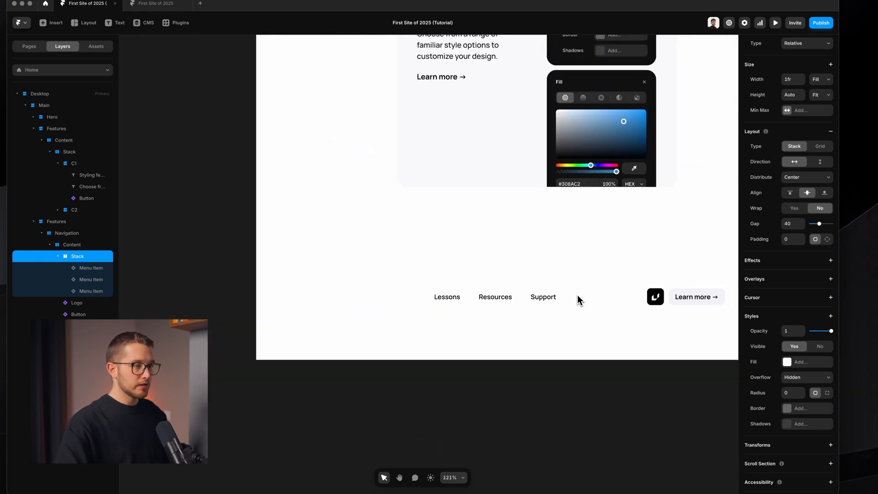
Move the Logo to the start of the navigation's Content stack, before the menu items' stack
super+click(593, 294)
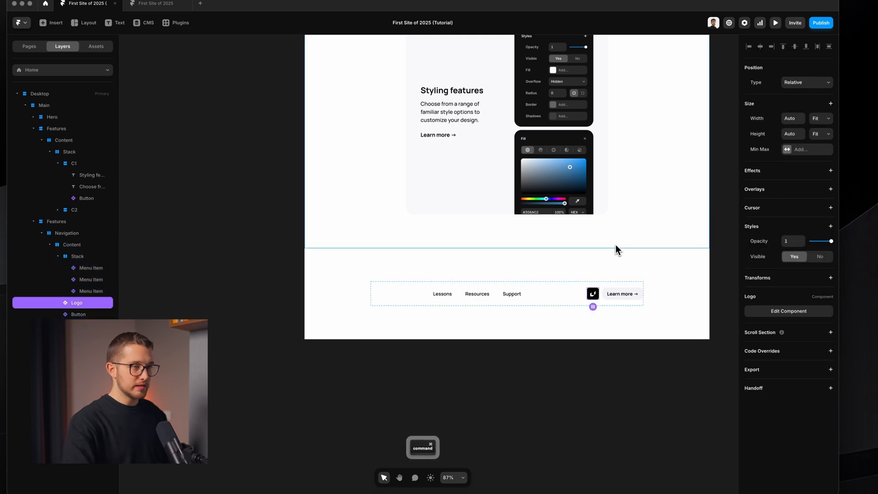
key(Left)
scroll(468, 320, up, 3)
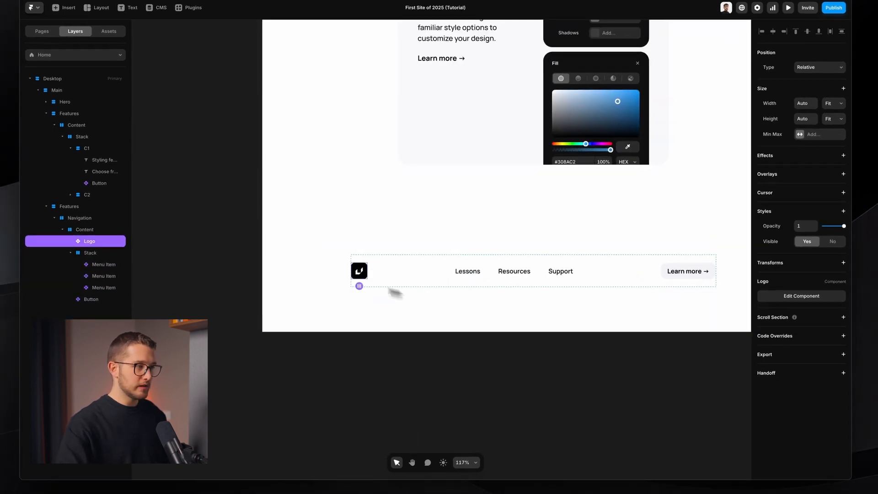
scroll(367, 272, right, 3)
Examine how the menu items' stack sits between the Logo and the Learn more button
super+click(623, 268)
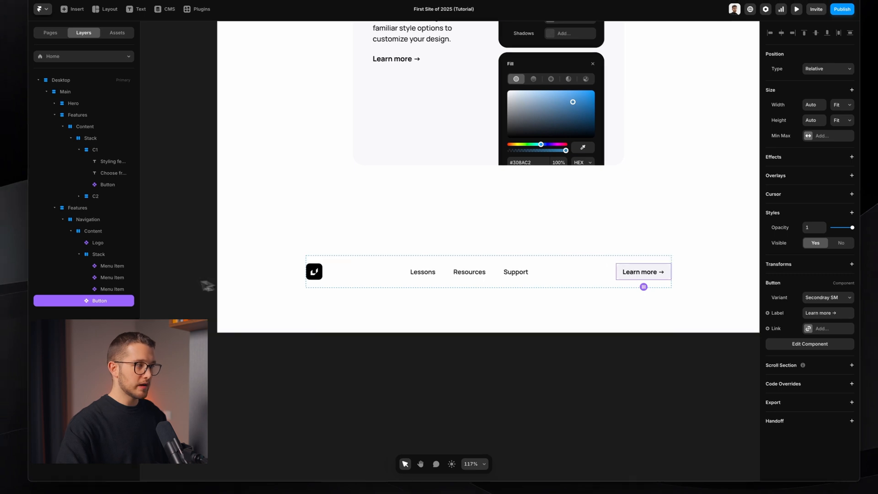
click(79, 254)
click(96, 254)
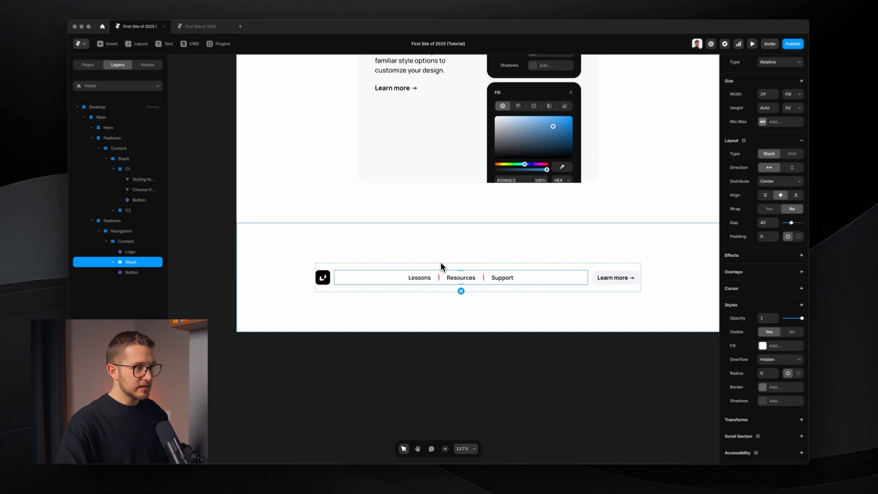
scroll(441, 262, down, 1)
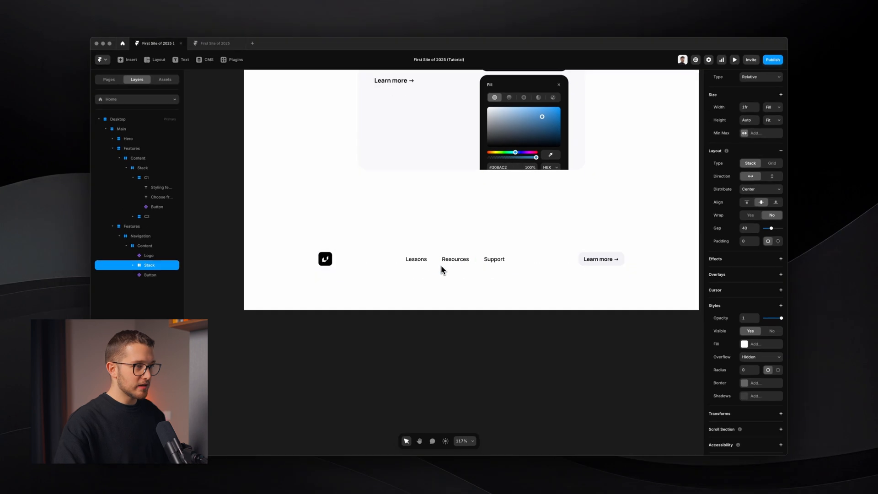
scroll(441, 262, up, 3)
scroll(441, 262, down, 2)
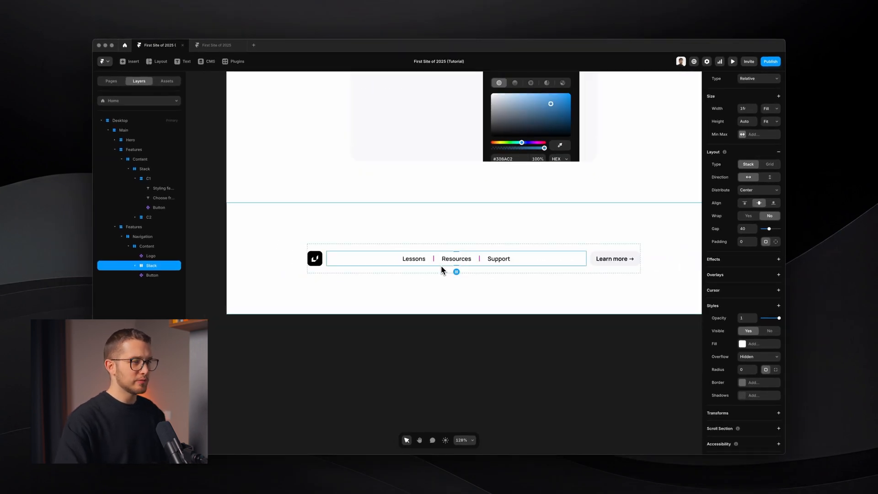
scroll(443, 267, down, 5)
click(458, 289)
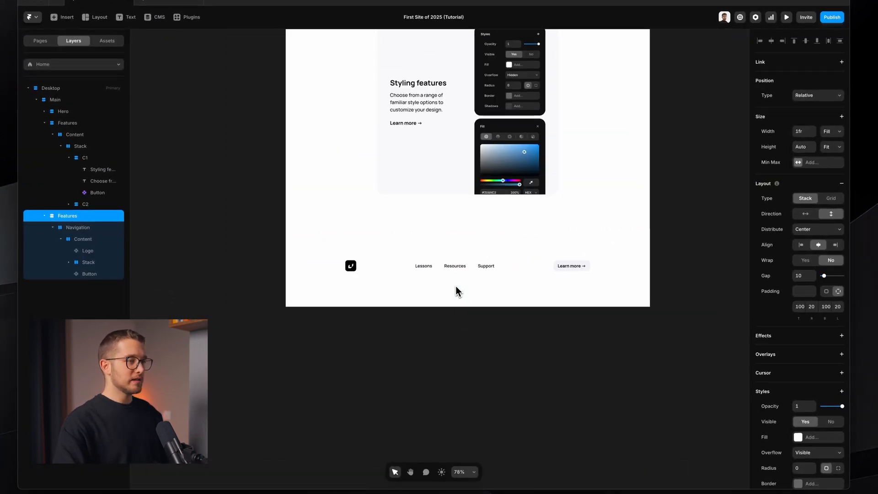
scroll(456, 291, up, 5)
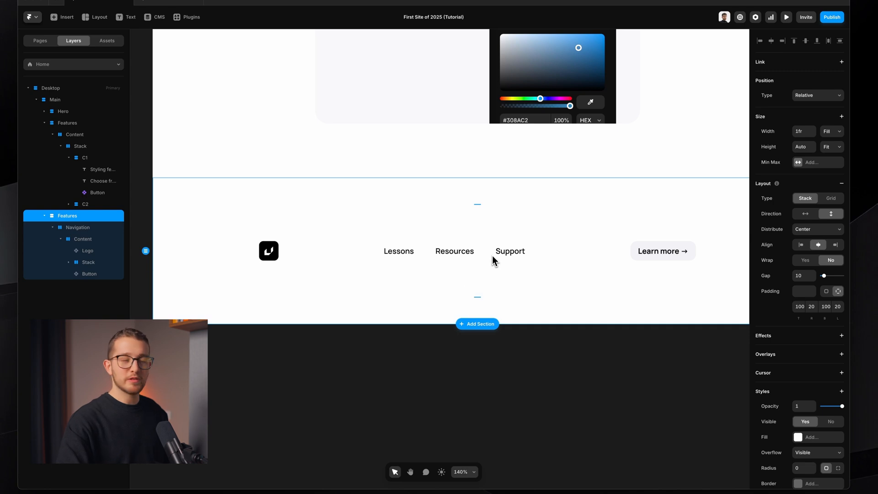
scroll(401, 238, right, 1)
Measure the distances from the menu items to both ends of the navigation bar to compare them
key(shift+super+4)
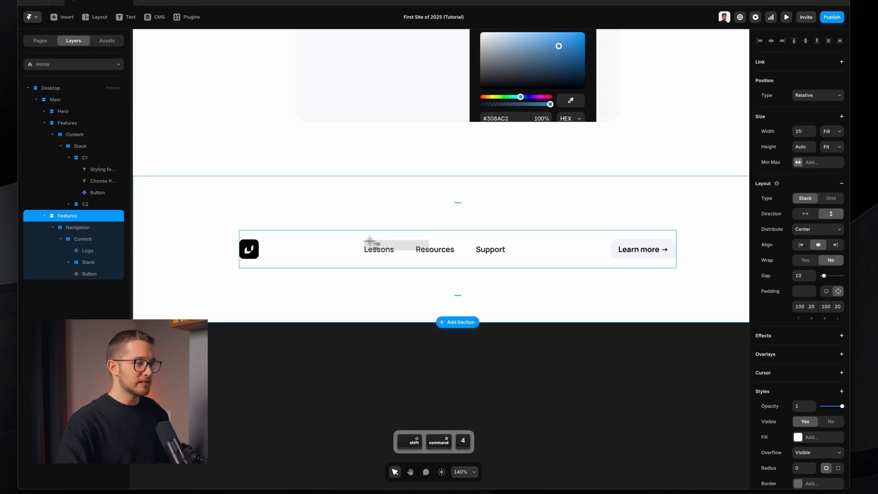
drag(369, 239, 400, 271)
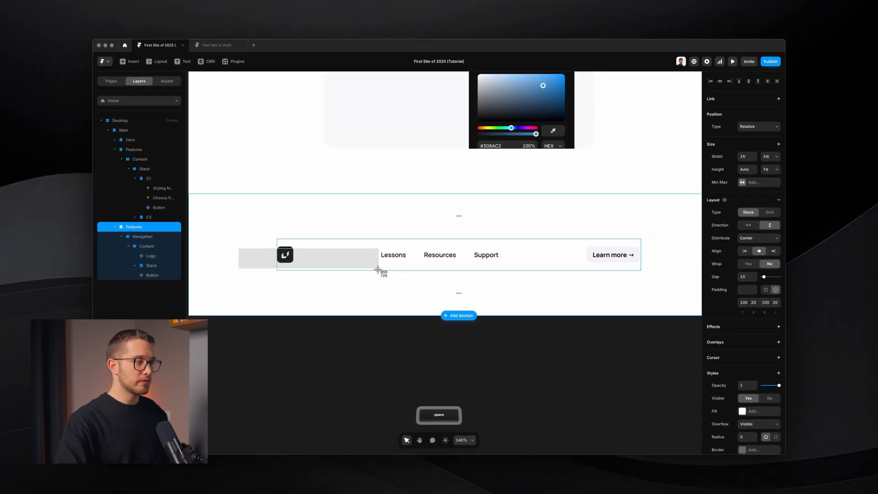
key(Escape)
key(space)
key(Escape)
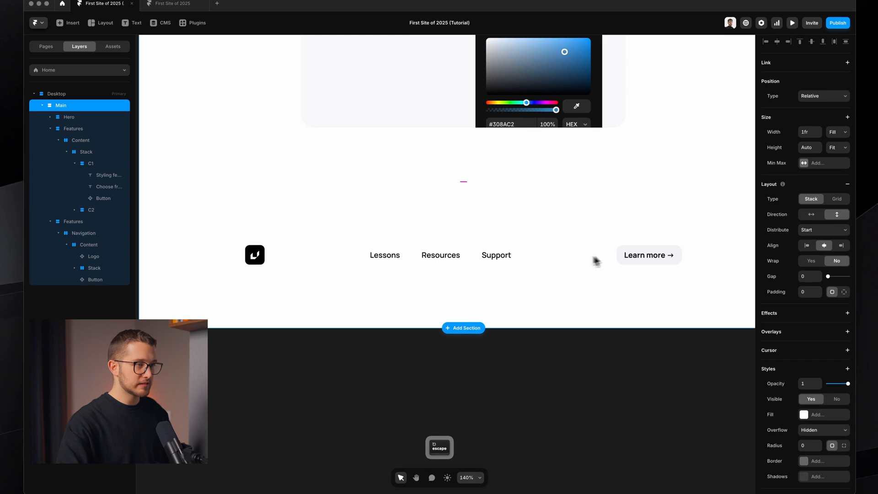
Examine the navigation's Content stack together with its Logo and Learn more button layers
key(space)
key(Escape)
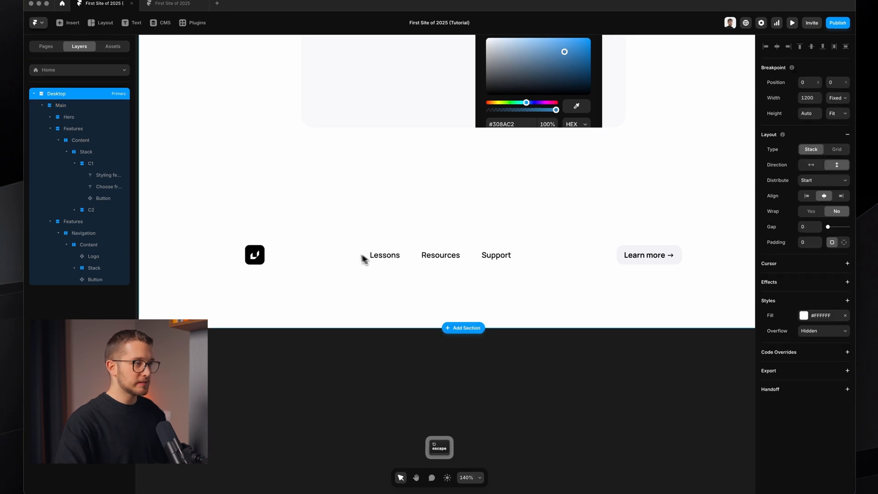
super+click(348, 234)
super+click(313, 247)
click(311, 242)
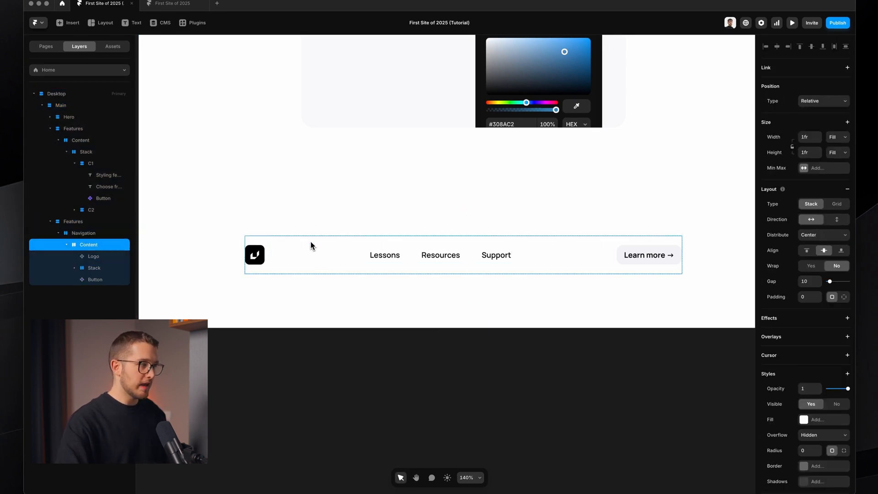
click(263, 259)
click(101, 280)
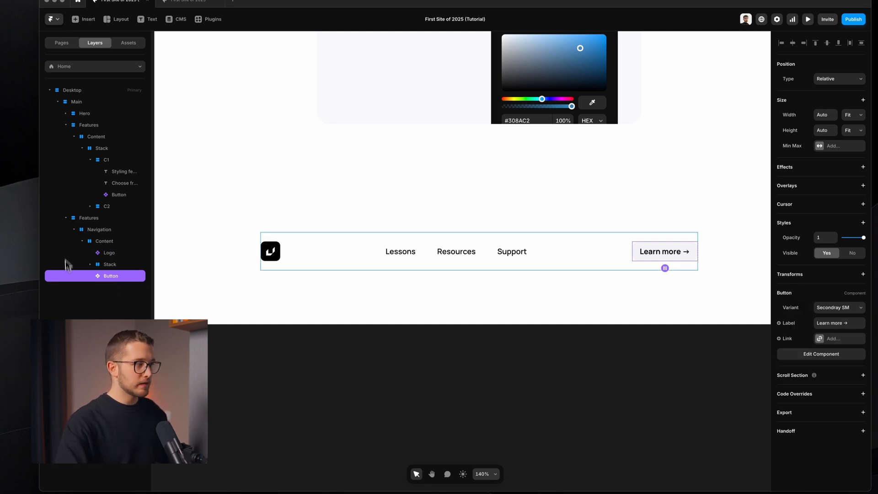
Wrap the navigation's Logo in its own horizontal stack and set that stack's distribution to Start
click(108, 252)
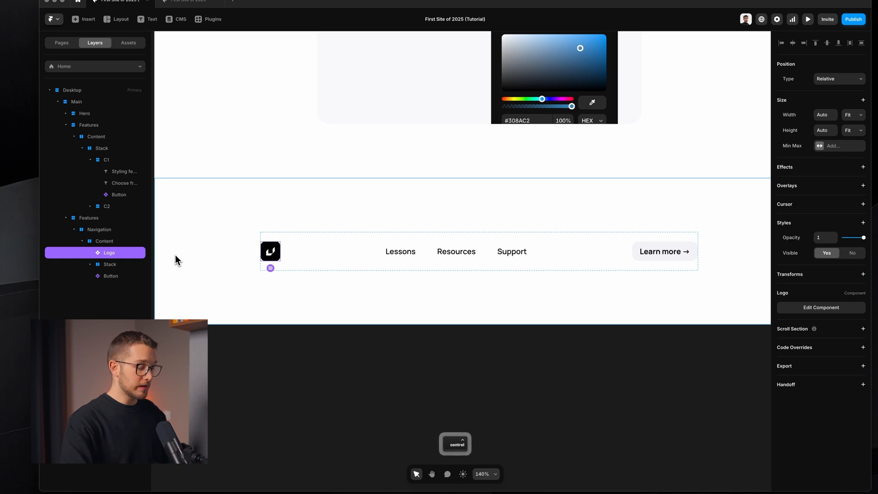
key(ctrl+alt+Return)
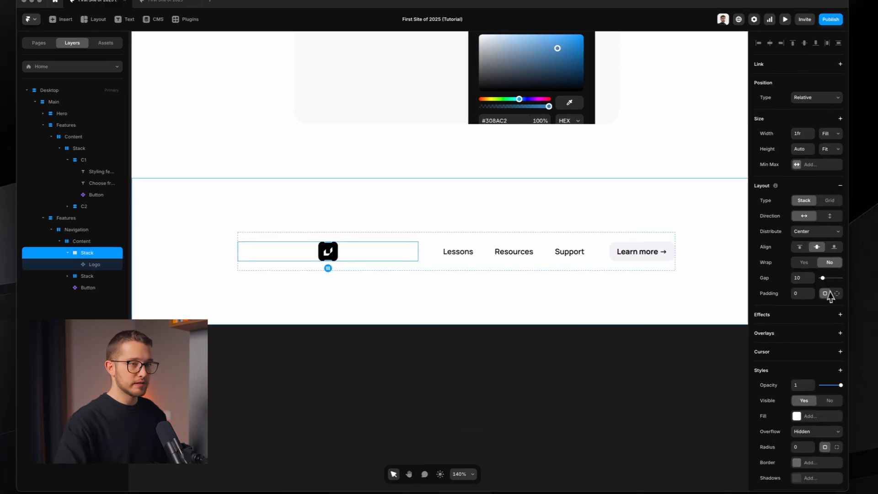
click(816, 232)
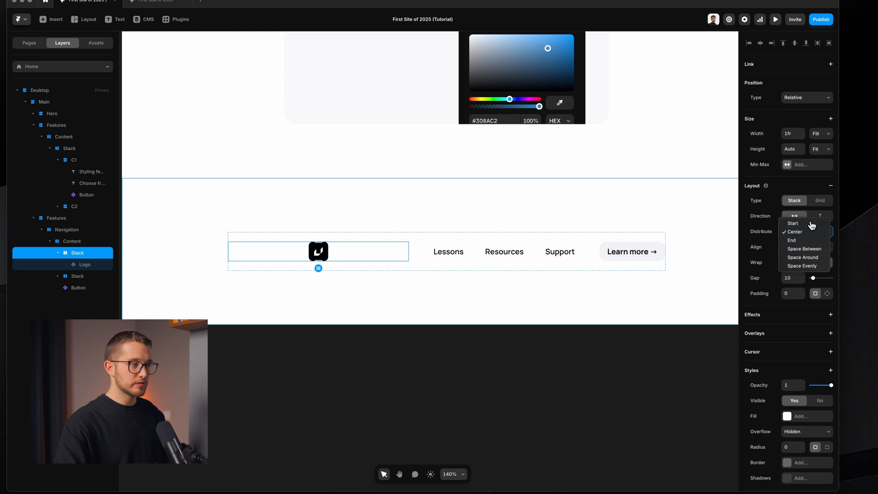
click(811, 223)
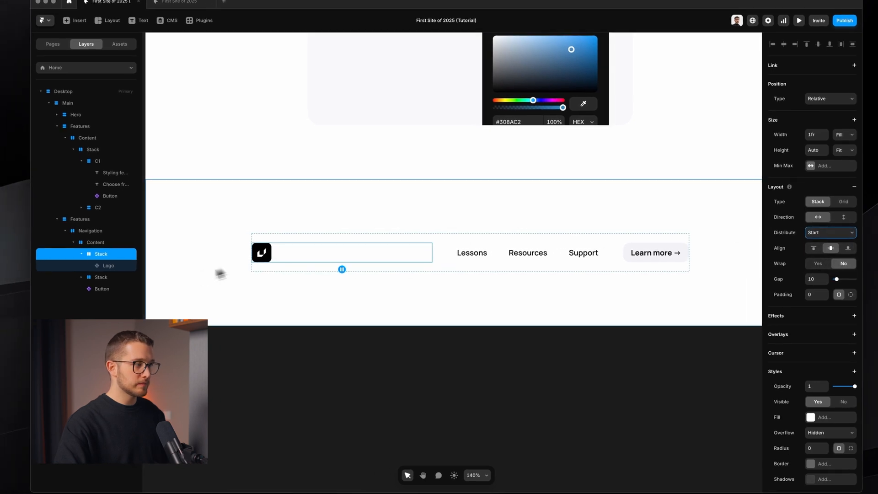
Rename the stack around the Logo as Logo Wrapper and give it a fixed width of 150
key(super+r)
key(BackSpace)
text(Wr)
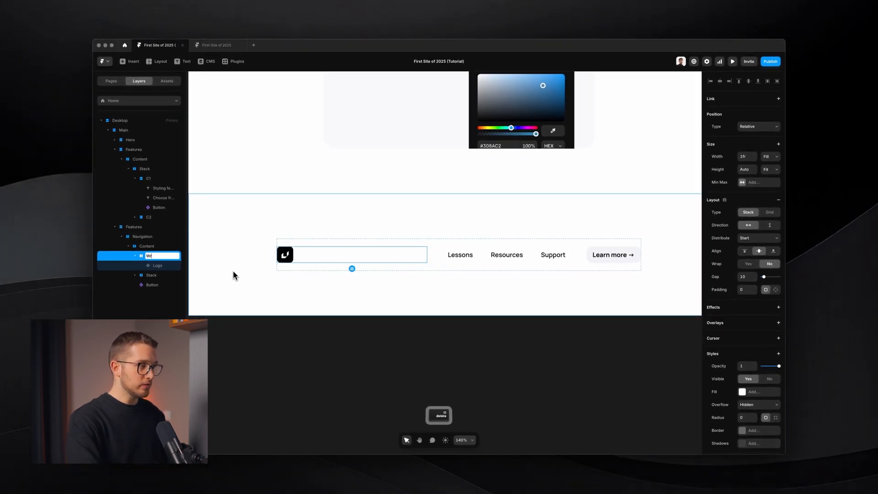
key(BackSpace)
key(BackSpace)
text(Logo Wrapper)
key(Return)
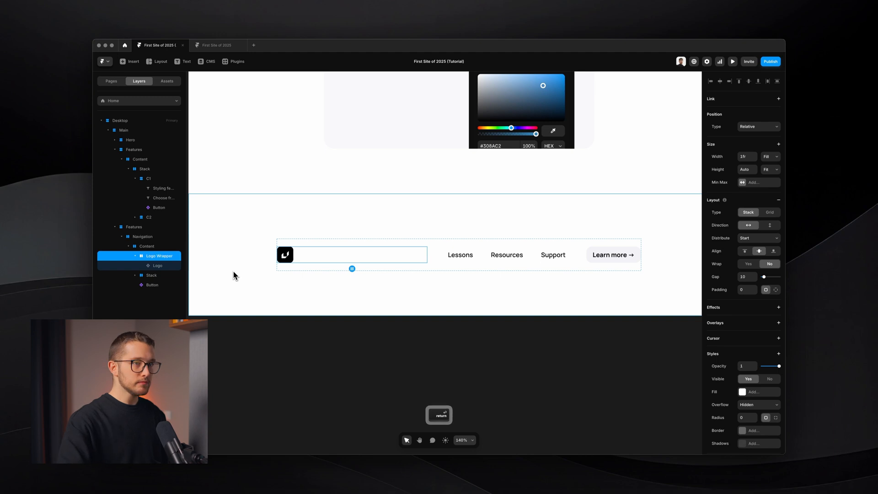
click(771, 157)
click(775, 143)
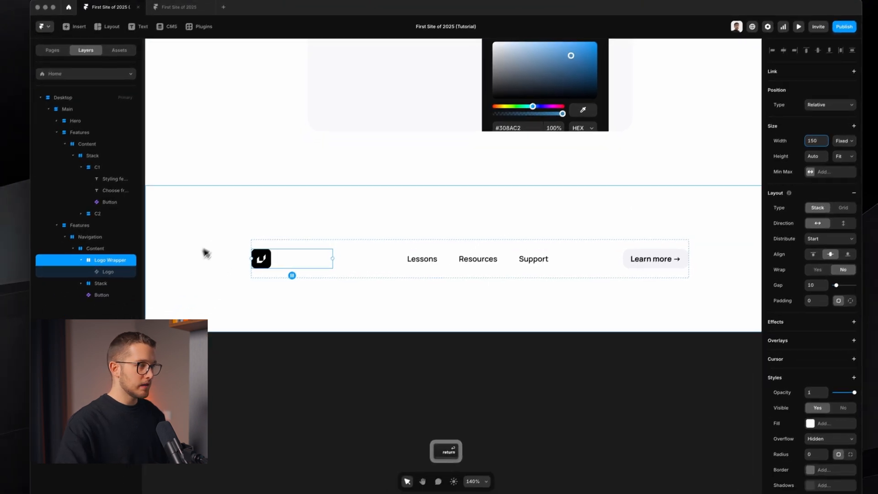
Wrap the Learn more button in a stack distributed to End with a fixed width of 150
click(110, 285)
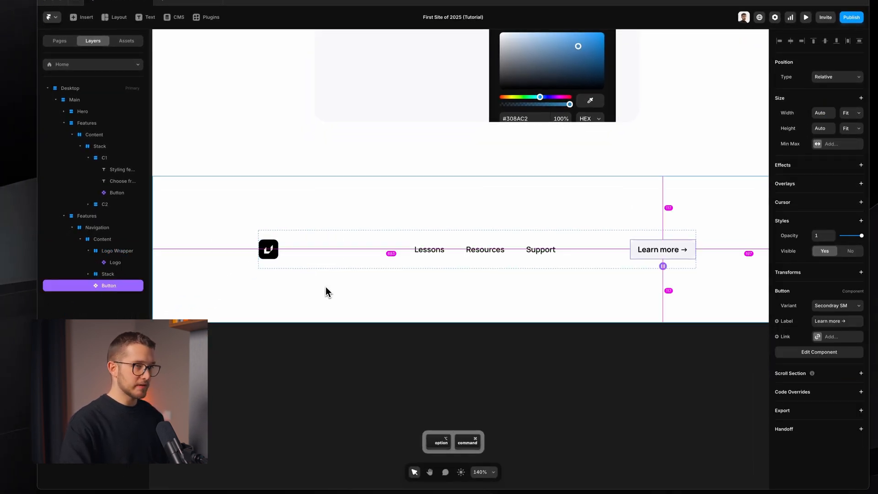
key(super+alt+Return)
click(809, 225)
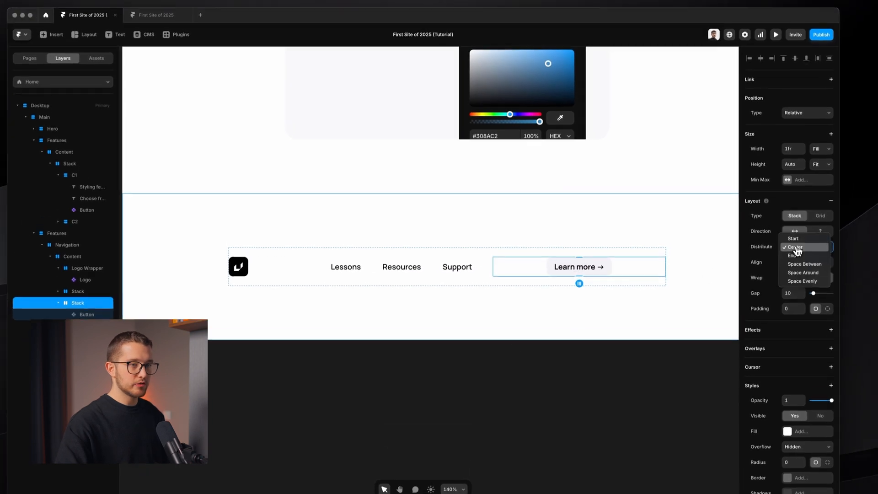
click(808, 234)
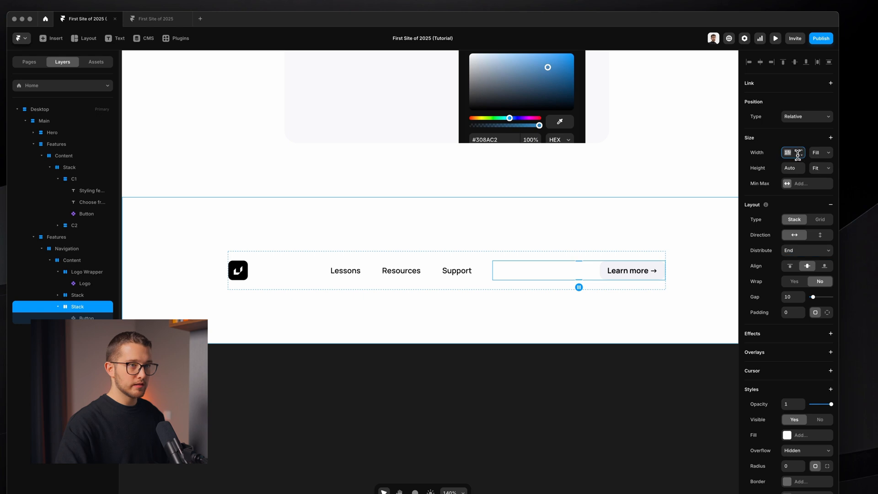
key(Return)
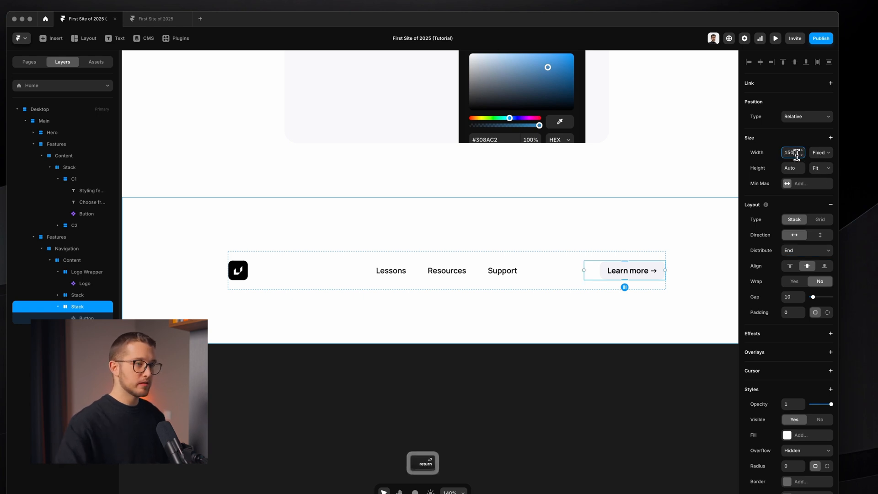
Measure the space on both sides of the menu items and inspect the bounds of the navigation's inner stacks
key(shift+super+4)
key(Escape)
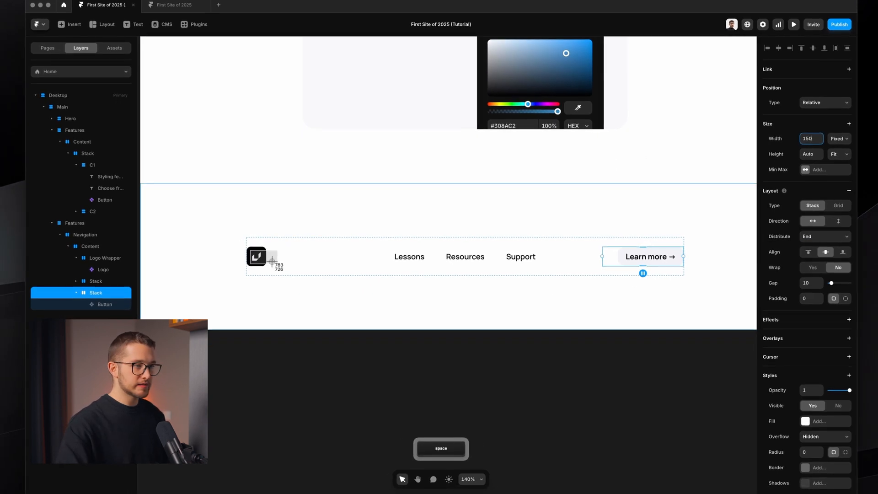
click(278, 264)
key(shift+super+4)
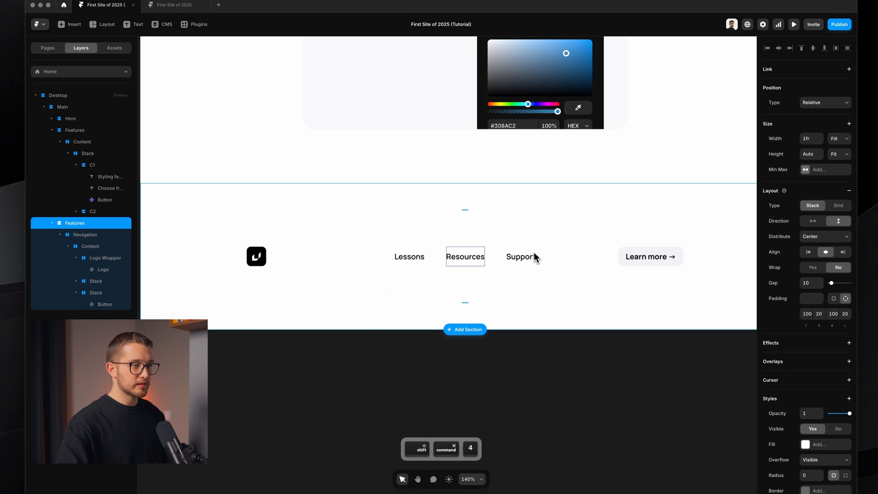
drag(534, 252, 387, 261)
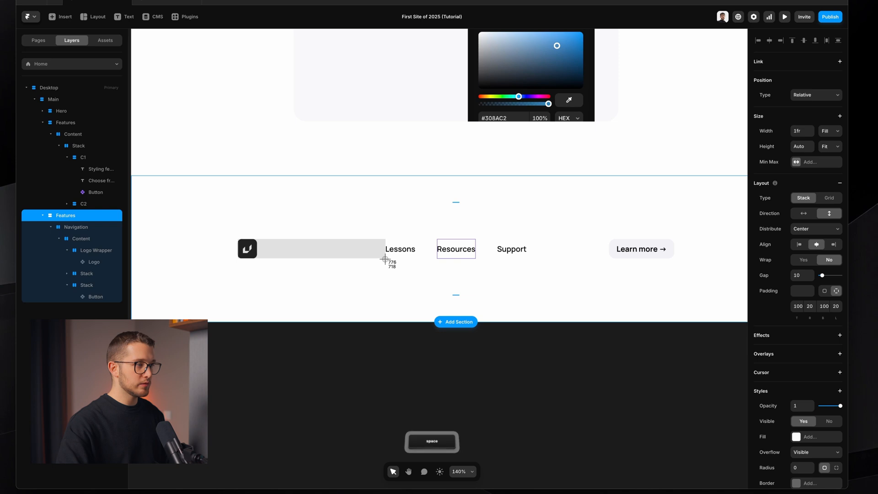
click(525, 249)
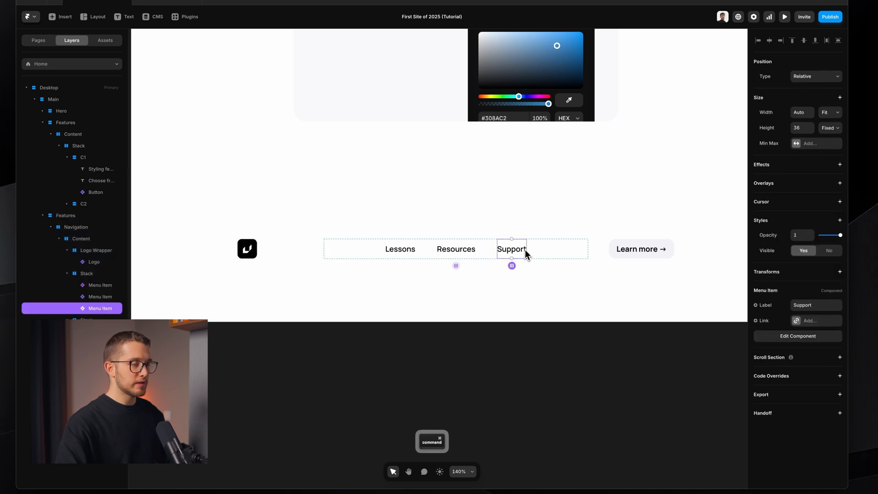
scroll(525, 249, down, 5)
click(572, 251)
scroll(573, 253, up, 3)
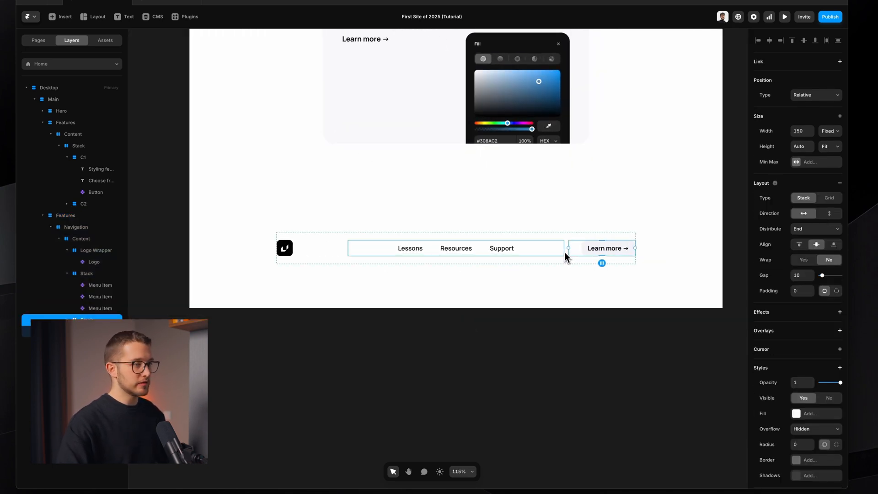
click(566, 254)
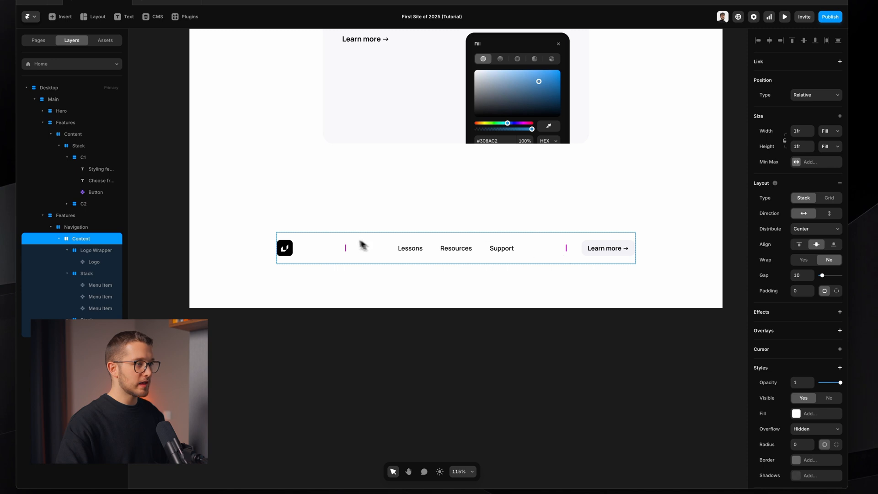
super+click(332, 251)
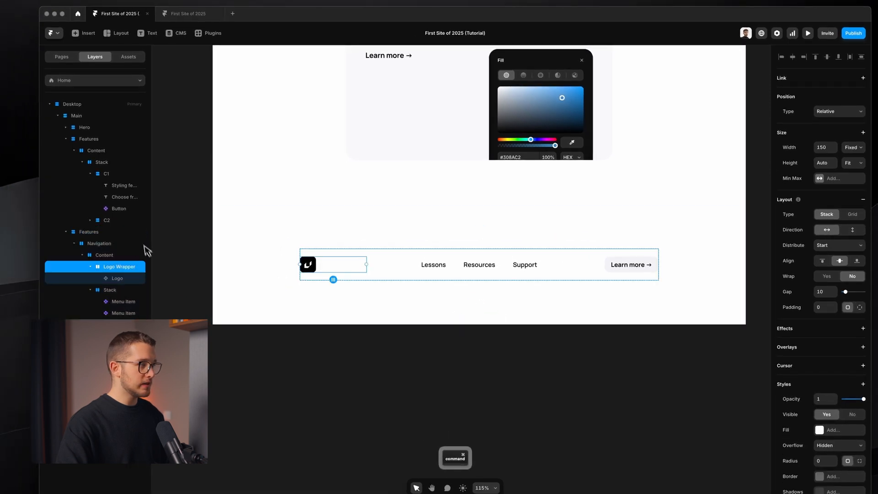
Set the width of the Navigation frame to Fill
click(116, 247)
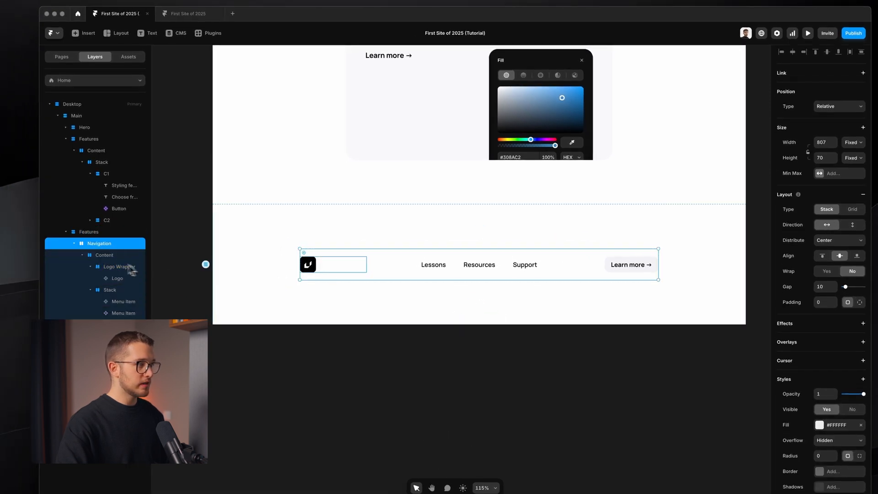
click(851, 142)
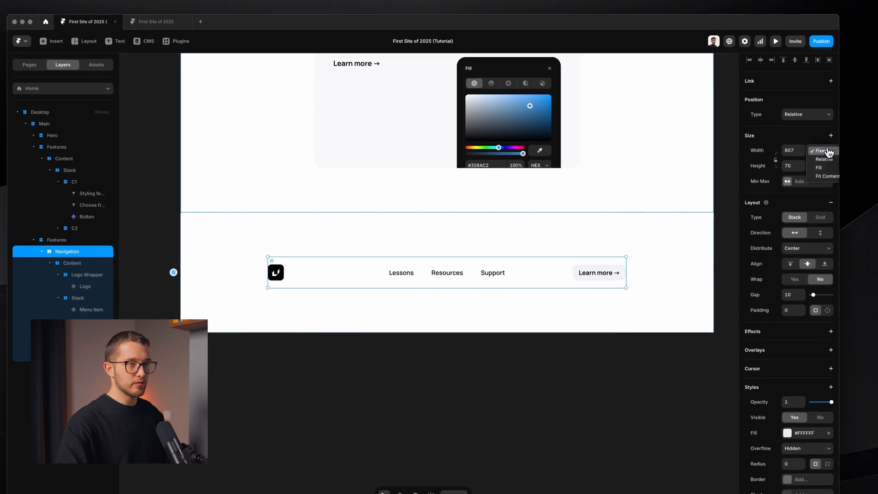
click(822, 170)
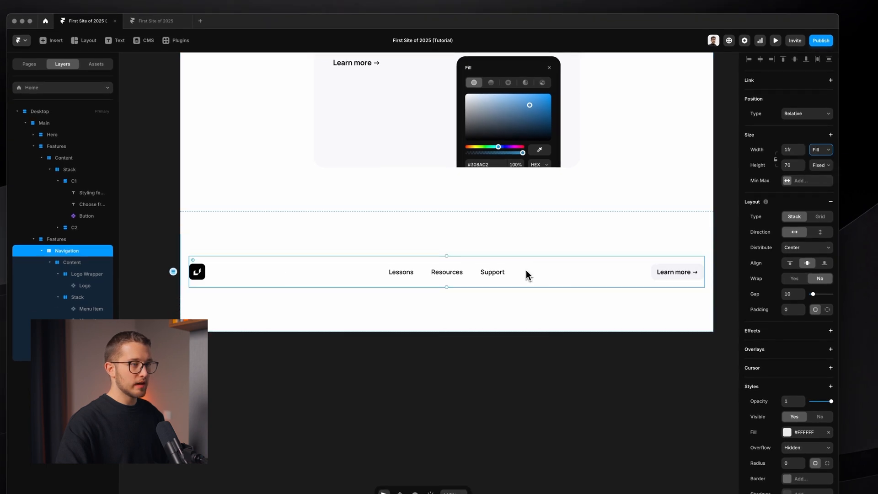
Measure the navigation width on the finished site in the browser, and give the navigation's Content stack a maximum width of 900px
click(81, 264)
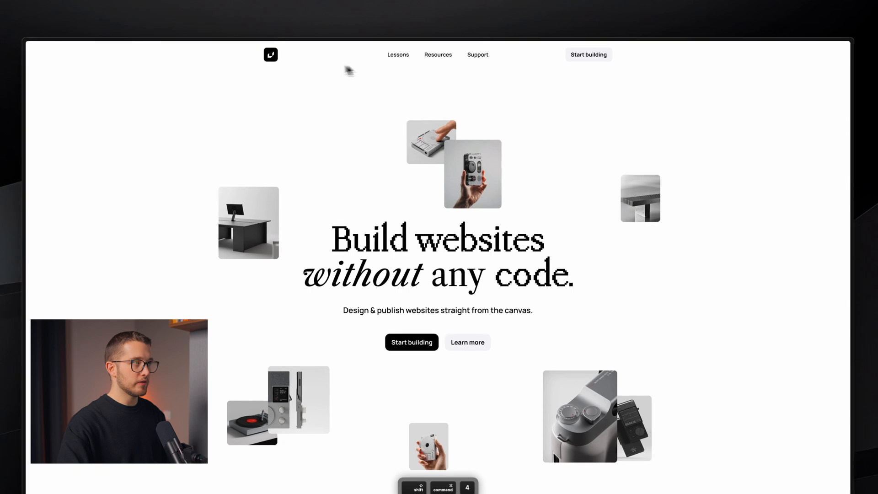
drag(268, 51, 618, 62)
key(Escape)
key(super+Tab)
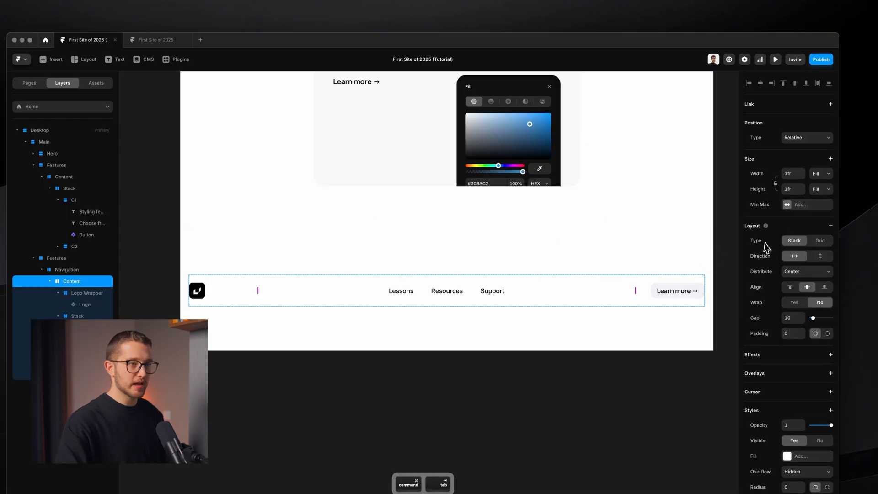
click(817, 206)
click(802, 218)
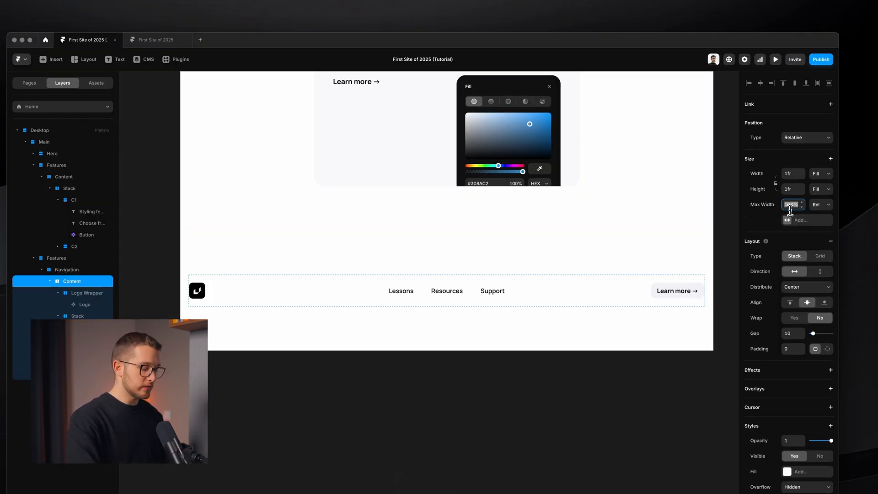
click(790, 210)
text(900px)
key(Return)
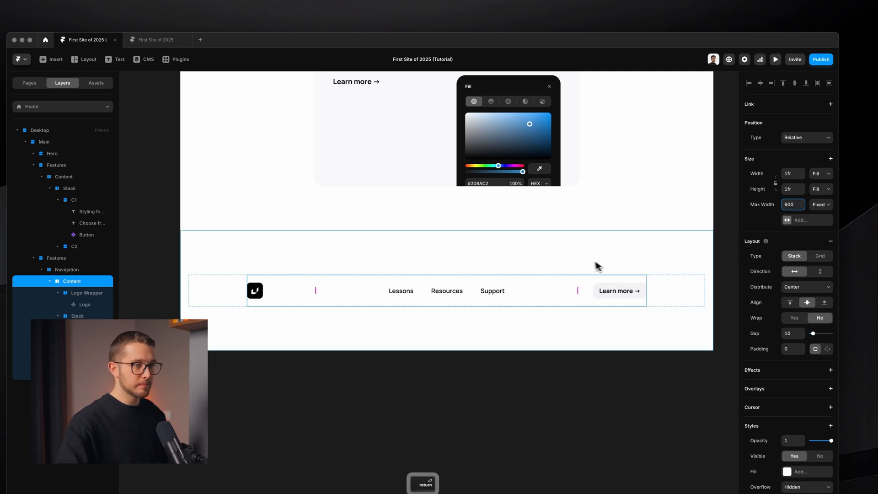
Cut the Navigation frame out of the lower Features section and paste it directly into the Desktop frame
super+click(684, 301)
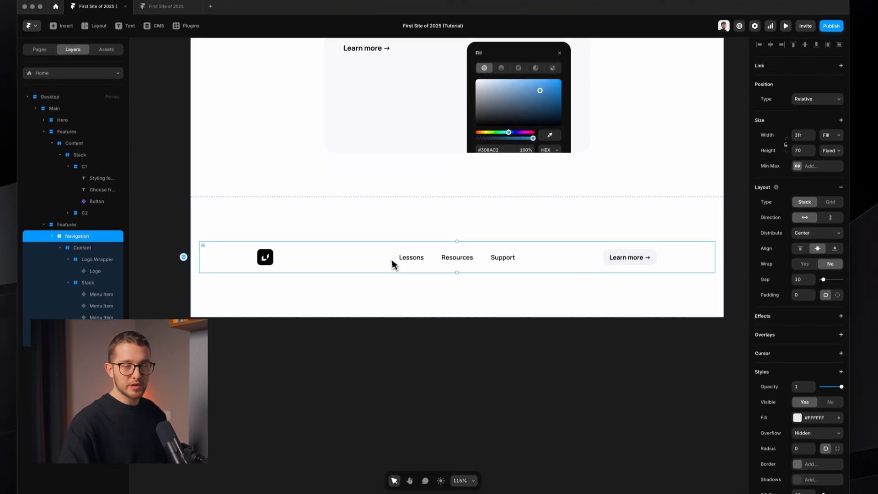
scroll(396, 257, up, 3)
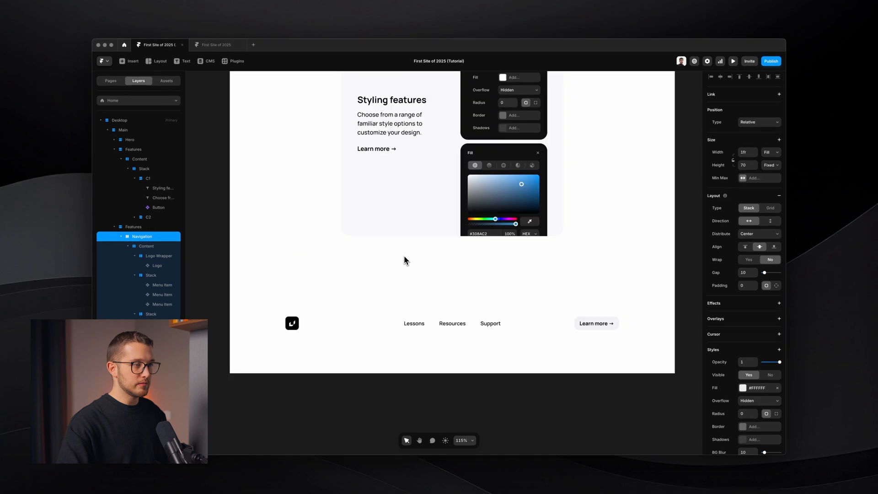
scroll(404, 260, down, 1)
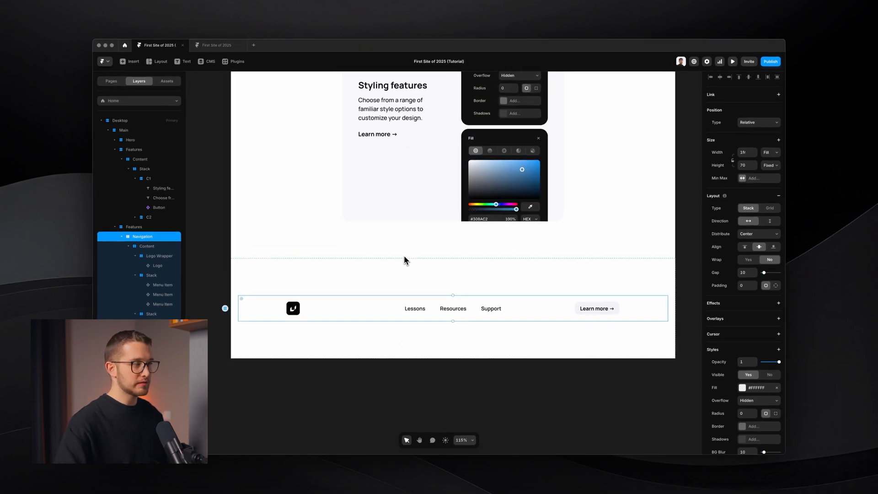
key(super)
key(super+x)
scroll(404, 257, down, 4)
scroll(404, 257, up, 10)
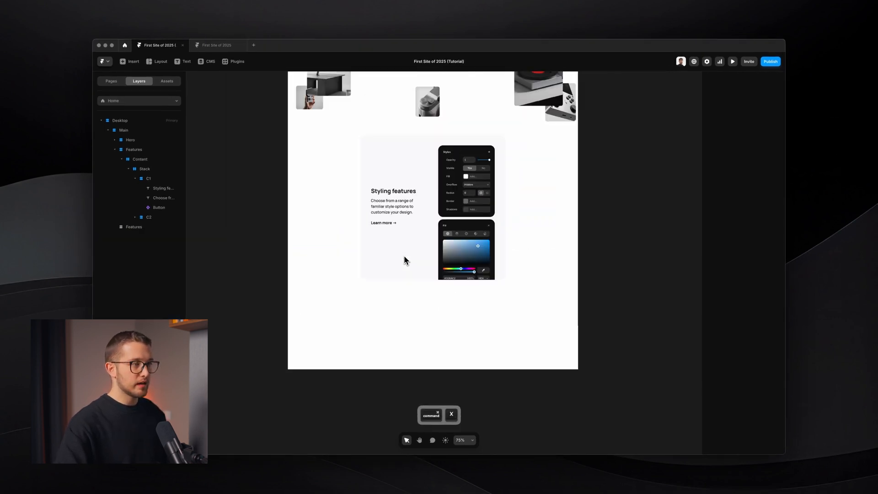
scroll(405, 258, up, 3)
click(406, 260)
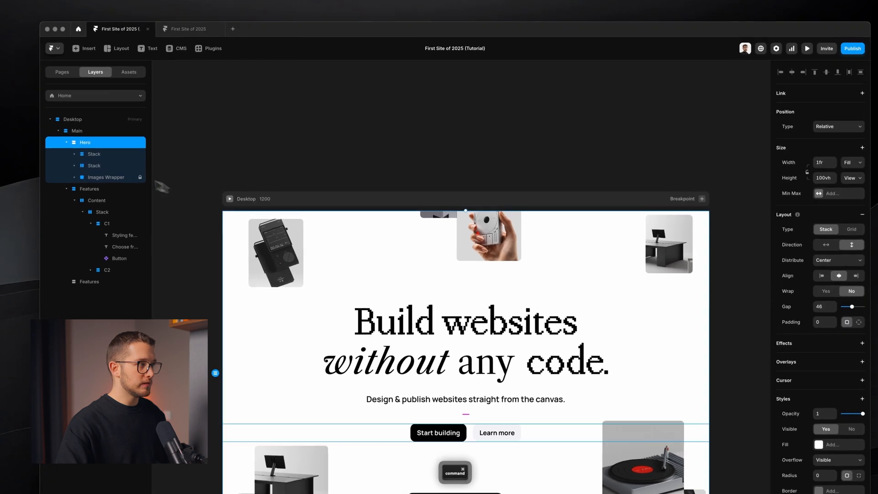
click(89, 120)
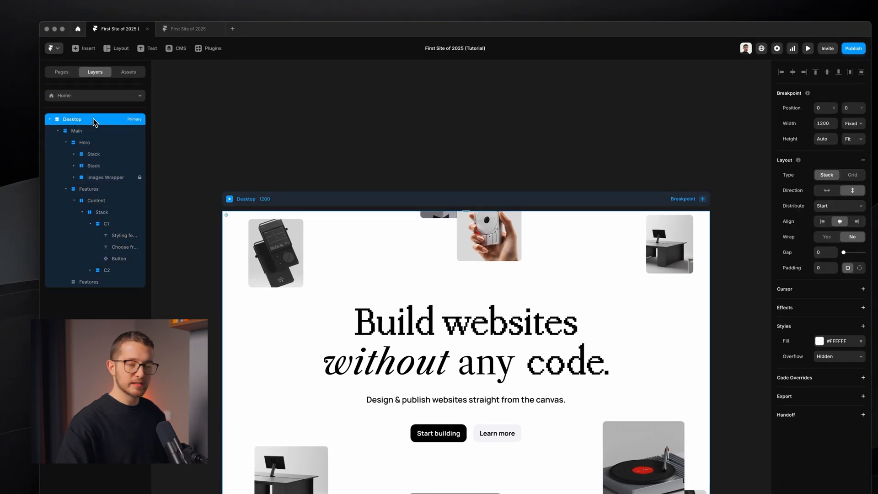
key(super+v)
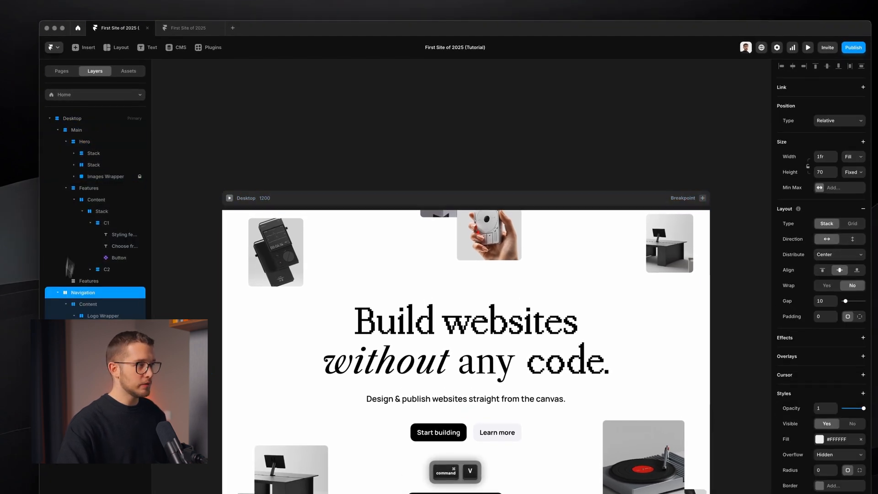
Move the Navigation frame above Main inside the Desktop frame and collapse both layers
drag(82, 293, 88, 126)
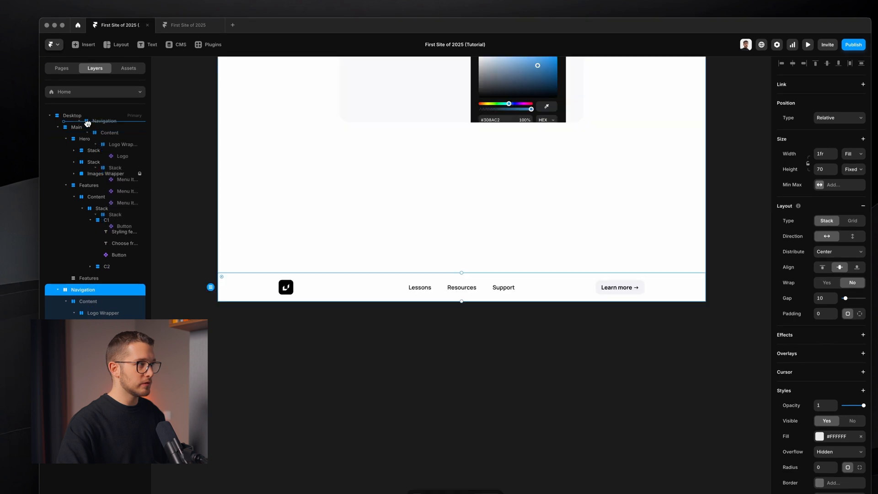
click(58, 127)
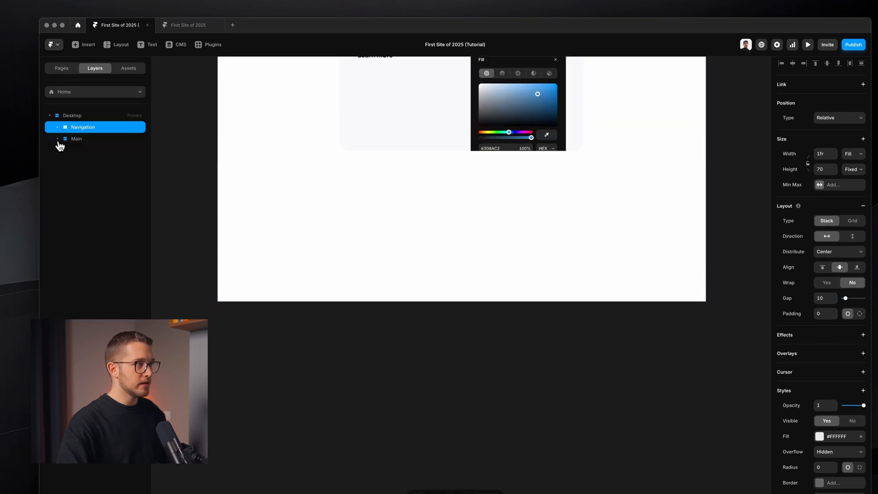
click(85, 143)
click(88, 129)
scroll(552, 217, up, 15)
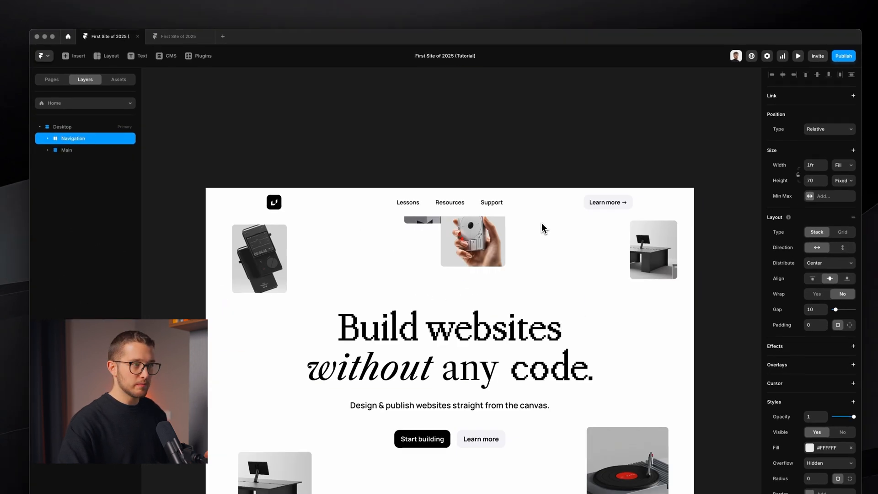
scroll(542, 224, down, 2)
scroll(541, 224, up, 2)
scroll(541, 224, up, 1)
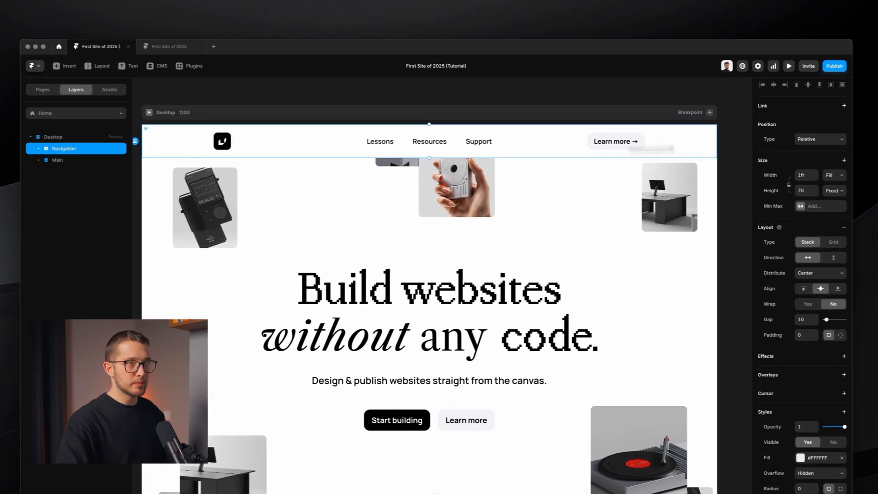
Set the Navigation's position type to Fixed, compare with the finished site in the browser, and pin it to its left and right sides
click(820, 139)
click(810, 146)
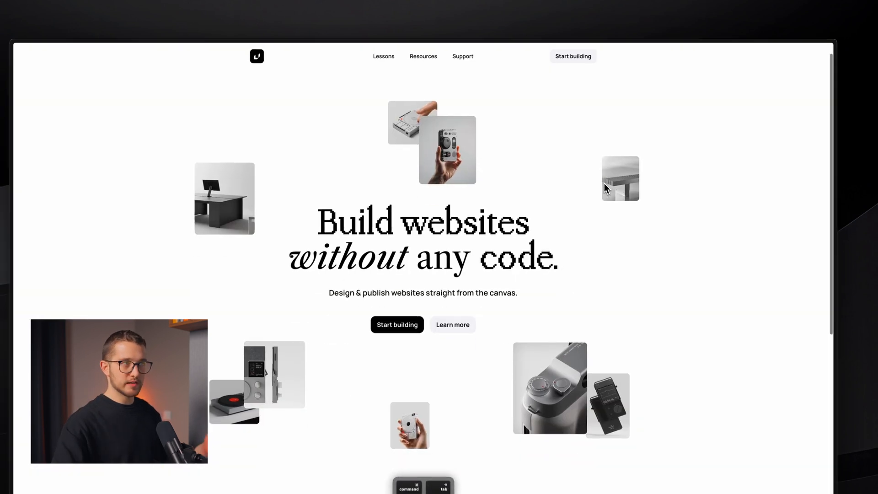
scroll(598, 174, down, 10)
key(super+Tab)
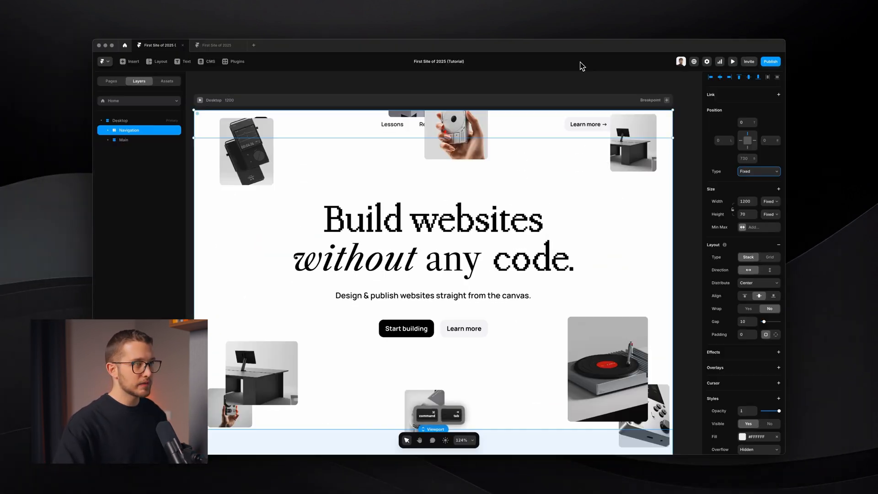
click(740, 141)
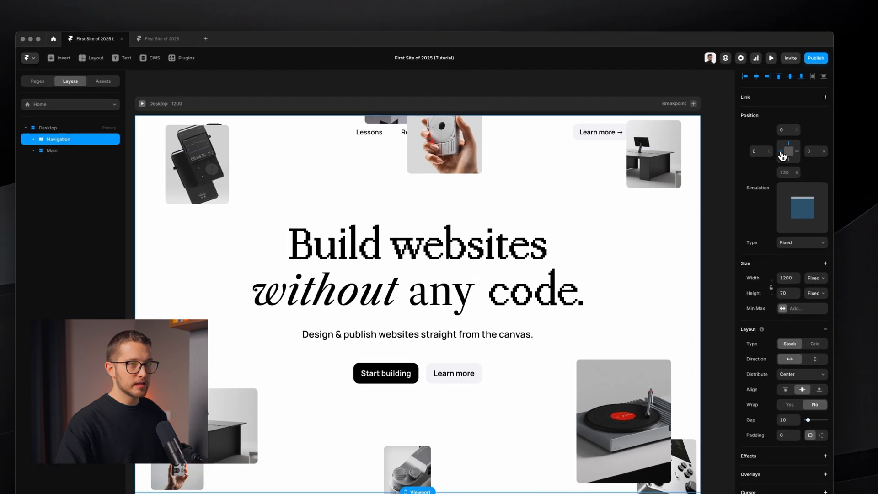
click(754, 141)
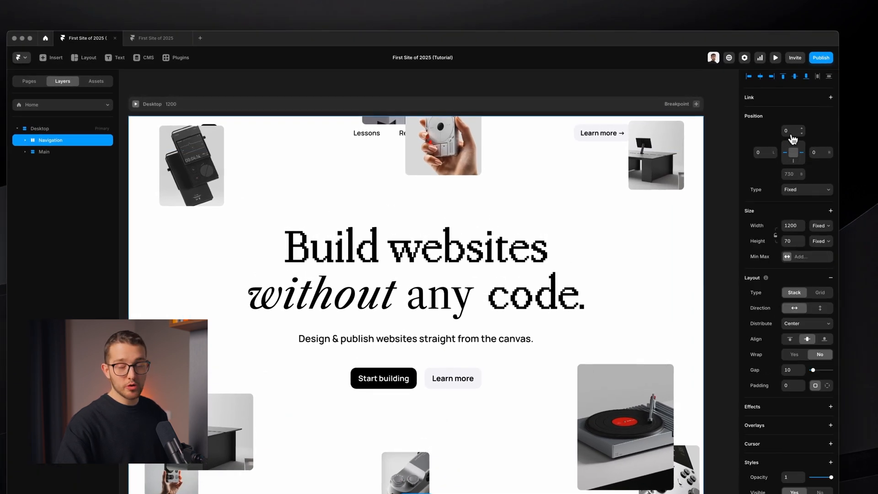
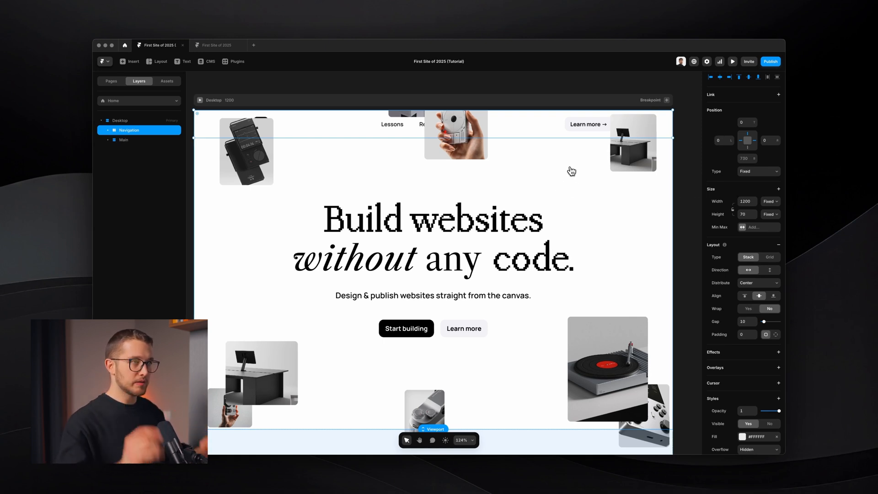
Preview how the page scrolls past the fixed navigation and set the Navigation frame's Z Index to 10
scroll(738, 281, down, 4)
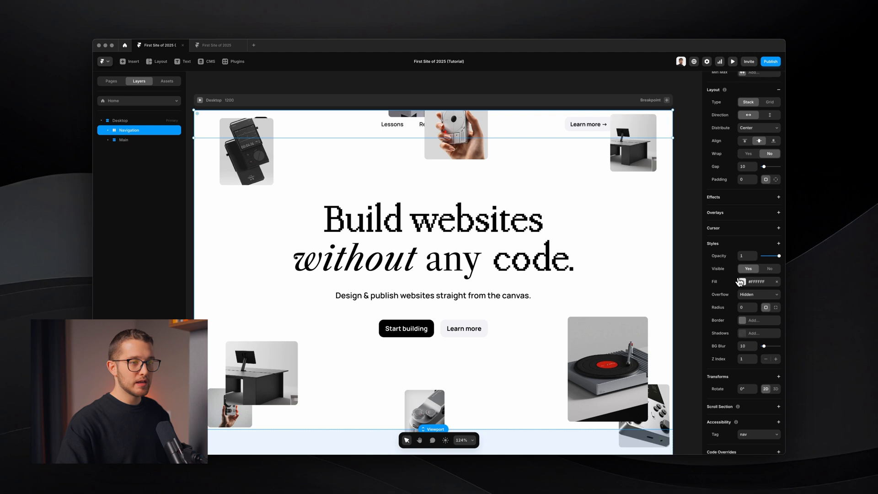
key(super+p)
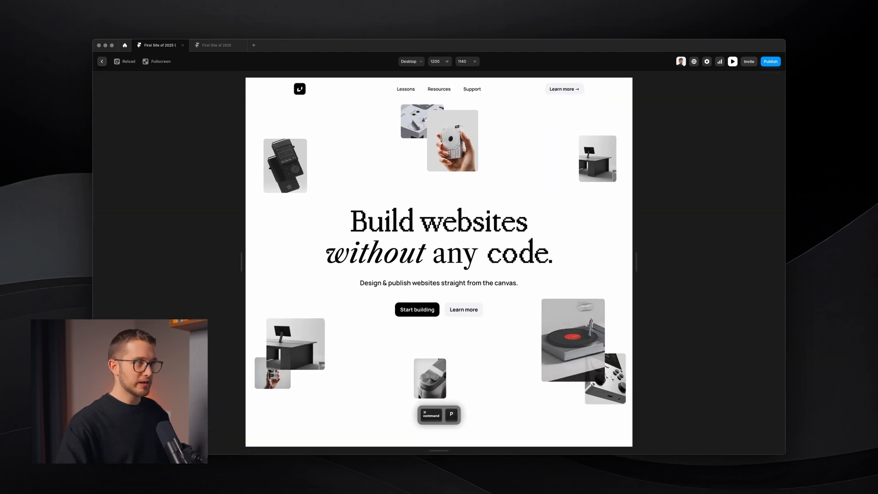
scroll(558, 307, down, 5)
scroll(559, 308, down, 3)
scroll(559, 308, up, 10)
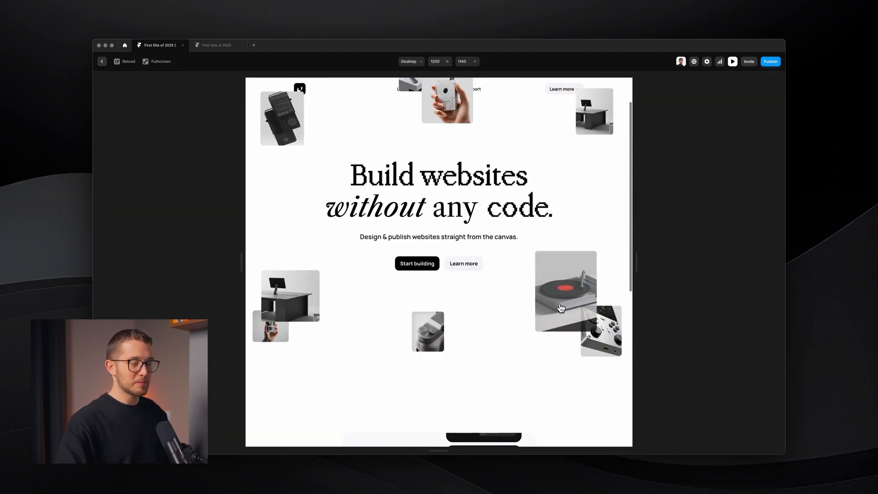
key(Escape)
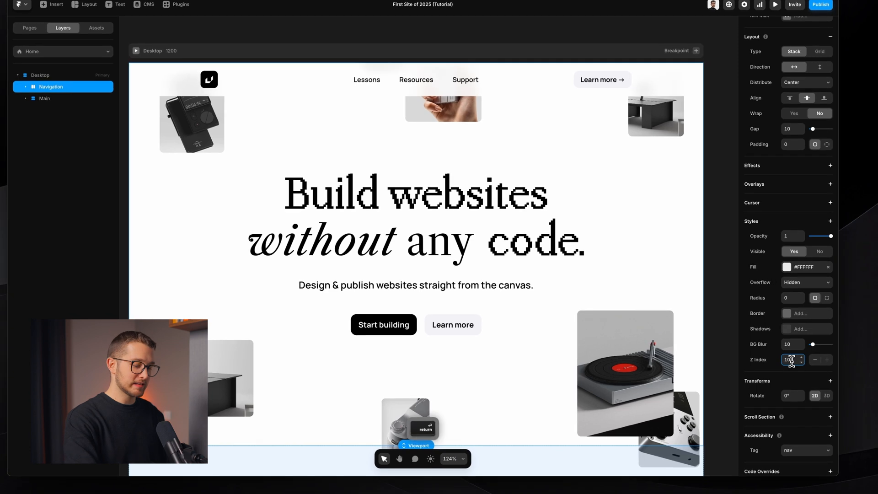
Preview the scrolling page, narrow the preview to about 772 px, and examine the spacing at the navigation's edges
key(super+p)
scroll(498, 290, down, 8)
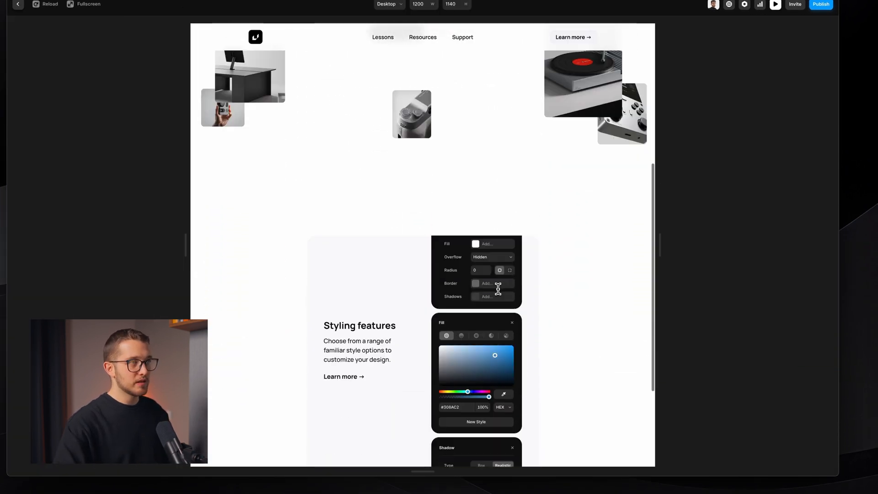
scroll(648, 277, up, 10)
drag(663, 247, 579, 243)
key(super+shift+4)
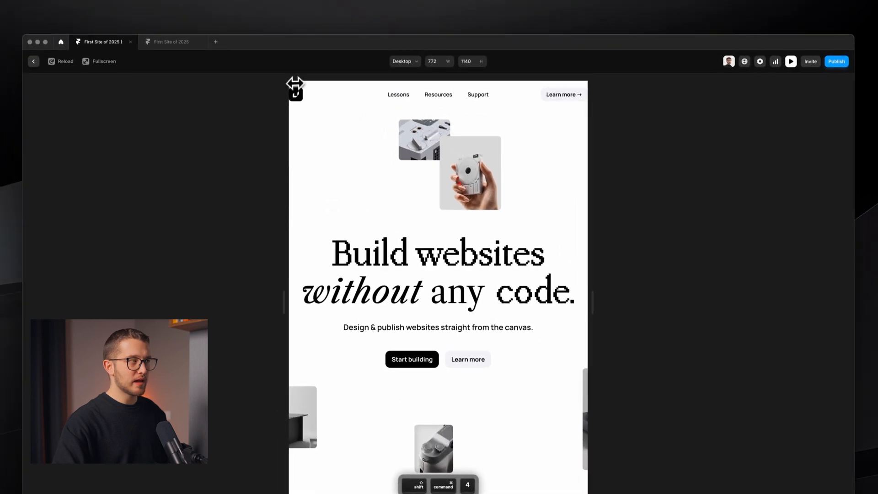
drag(272, 28, 276, 53)
key(space)
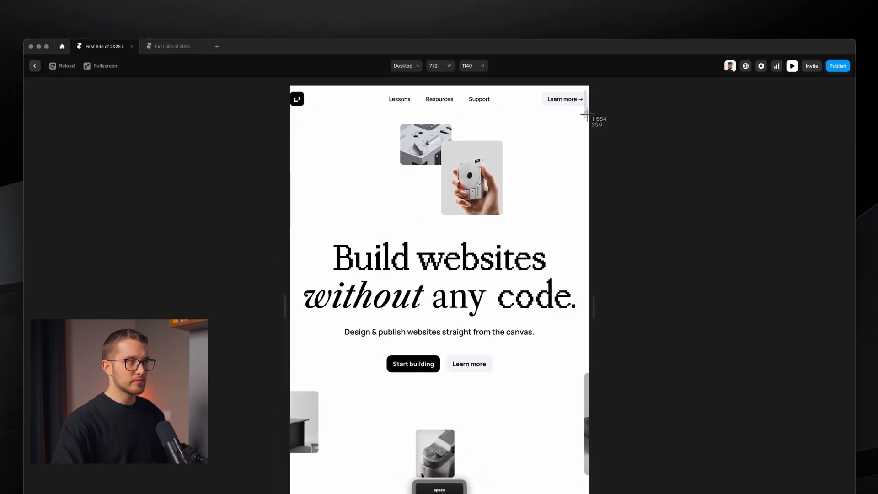
key(super+p)
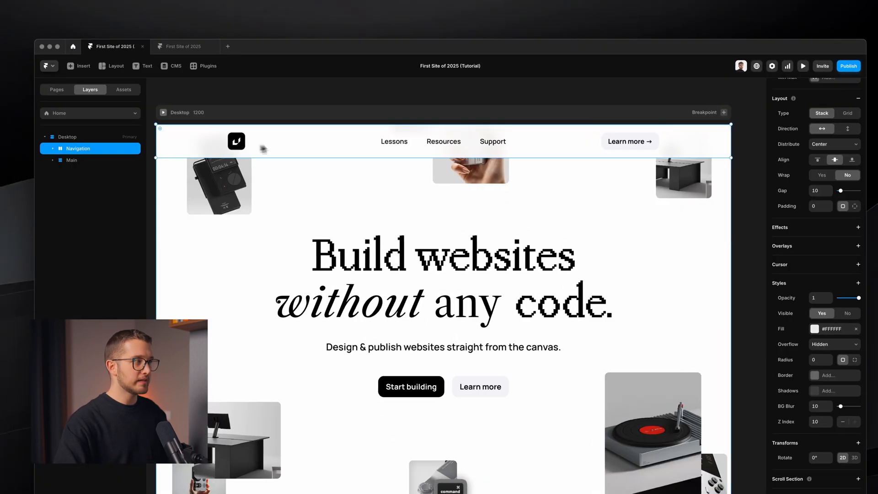
Give the Navigation frame 20 px padding on its left and right, and check it in a narrower page preview
click(151, 147)
click(205, 146)
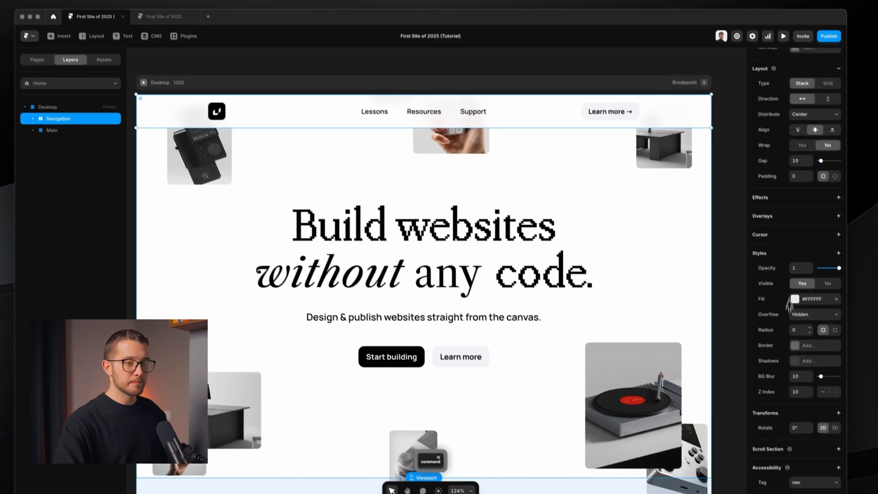
click(828, 165)
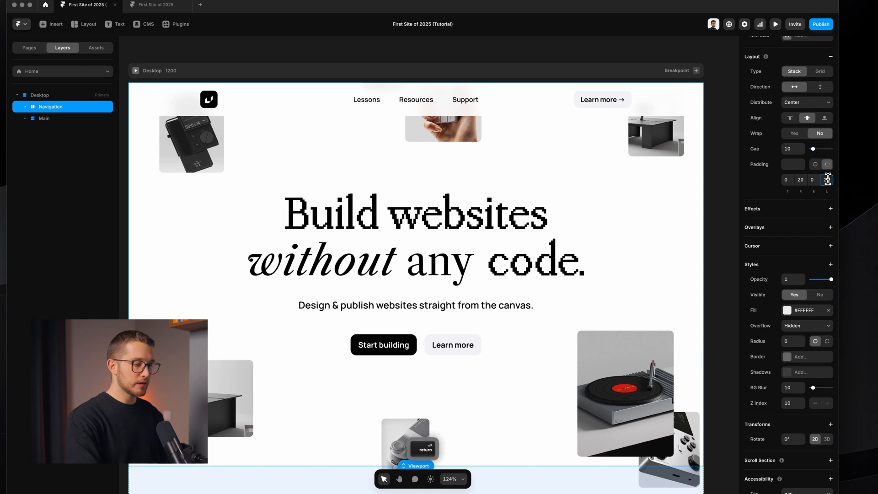
key(super+p)
scroll(523, 143, down, 5)
drag(660, 273, 641, 255)
scroll(487, 258, up, 5)
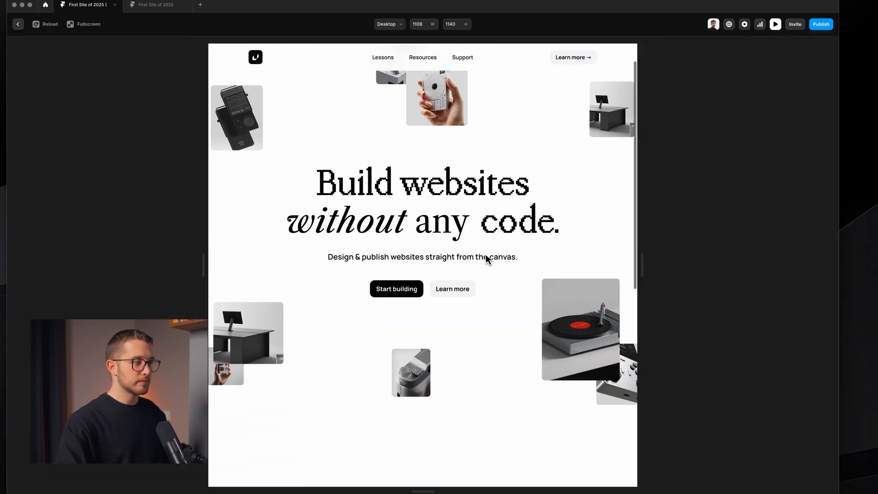
key(super+p)
Draw a frame about 847 × 142 px inside the empty lower Features section and rename it Footer
scroll(500, 224, down, 5)
scroll(500, 223, down, 3)
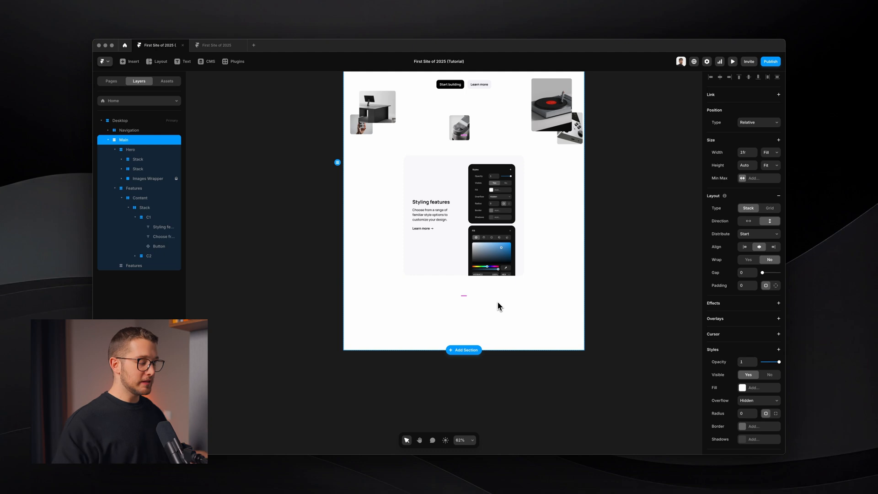
scroll(453, 323, up, 4)
scroll(453, 323, down, 1)
key(f)
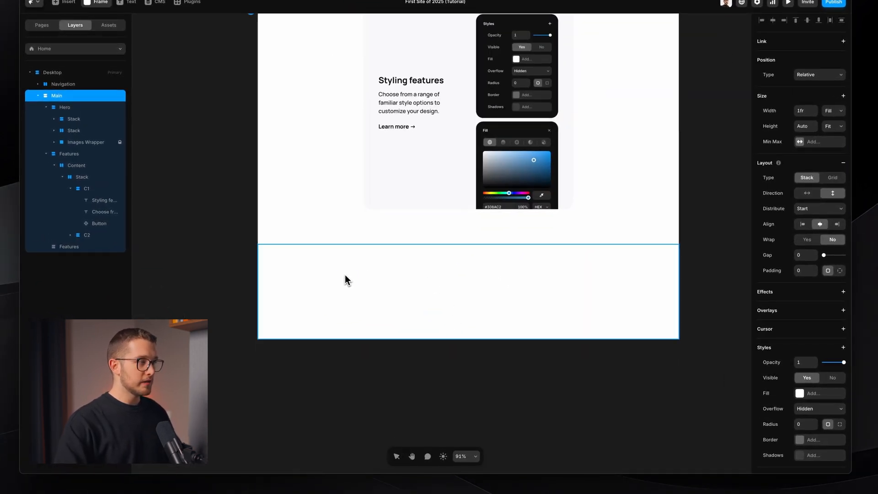
drag(332, 269, 628, 320)
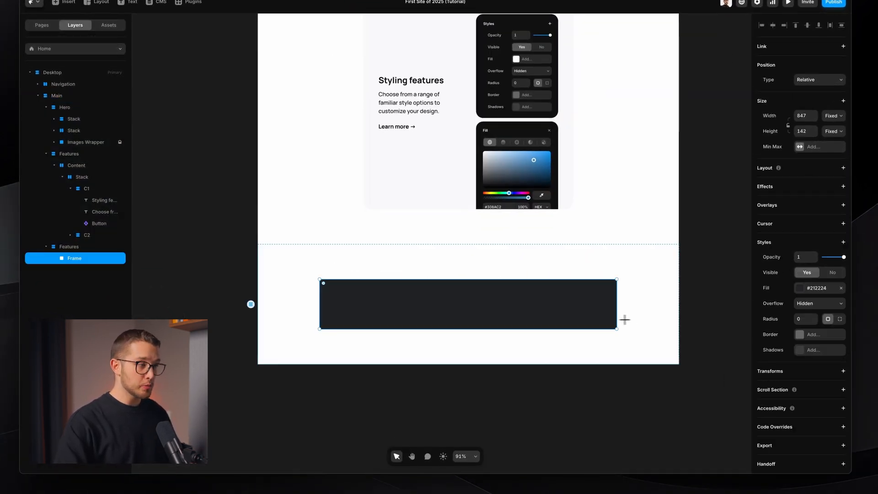
scroll(541, 303, up, 4)
scroll(540, 303, down, 3)
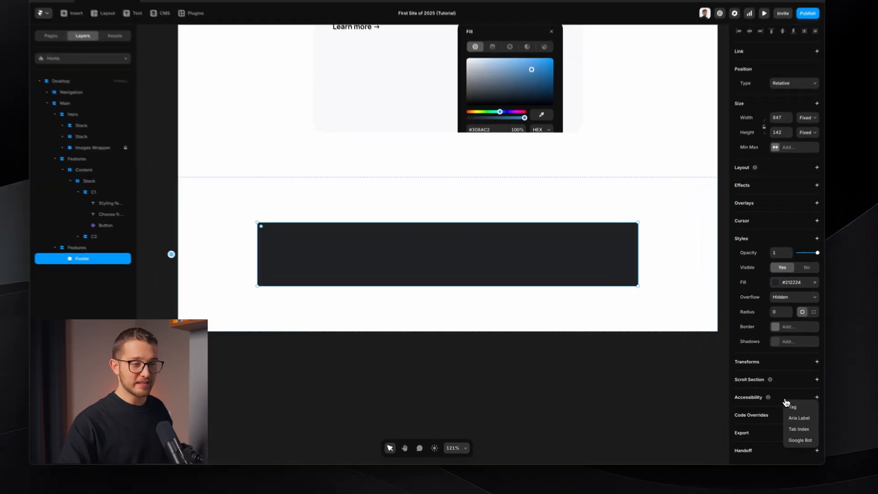
Add an accessibility tag to the Footer frame and set it to footer
click(793, 406)
click(787, 412)
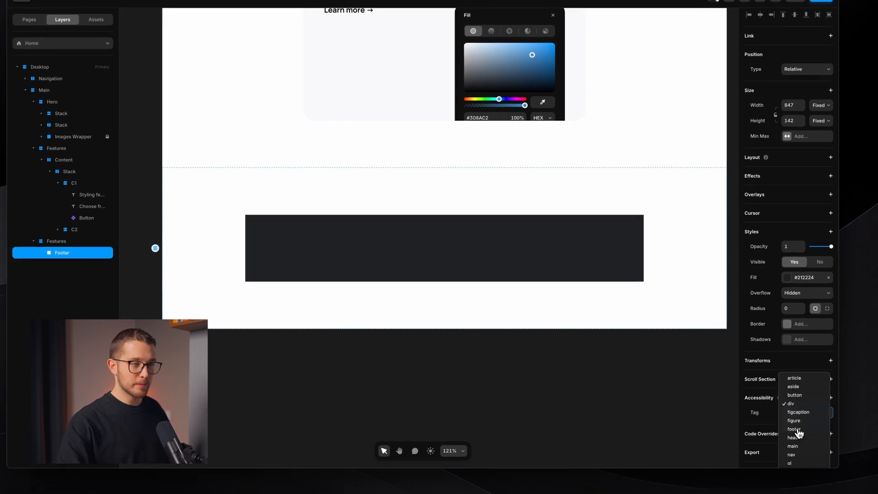
click(797, 429)
click(614, 356)
Remove the Footer frame's fill and add a stack layout to it
super+click(593, 260)
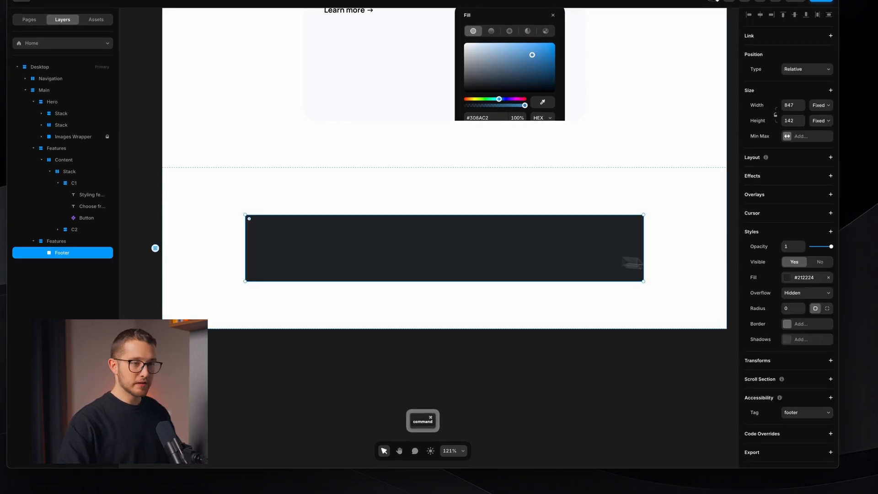
click(828, 279)
click(831, 158)
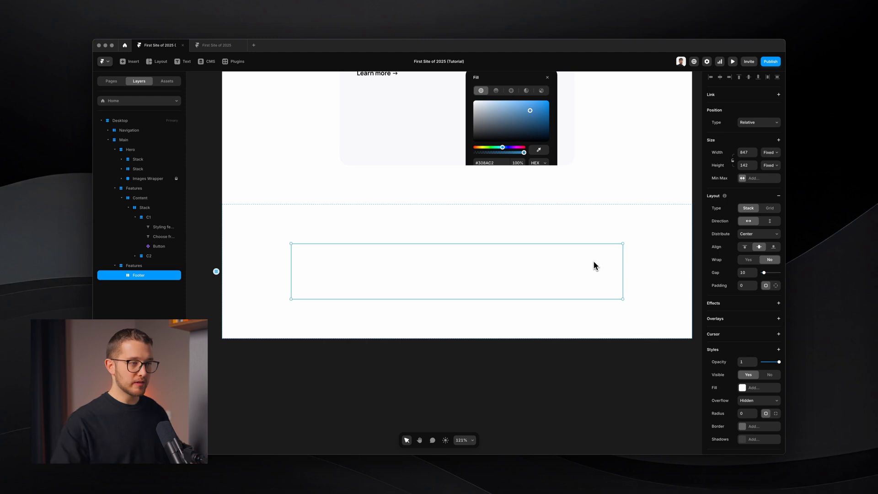
Draw a frame about 524 × 63 px inside the Footer and give it Fill width with a maximum width of 900 px
key(f)
mouse_move(354, 260)
mouse_down()
mouse_move(502, 284)
mouse_move(562, 284)
mouse_up()
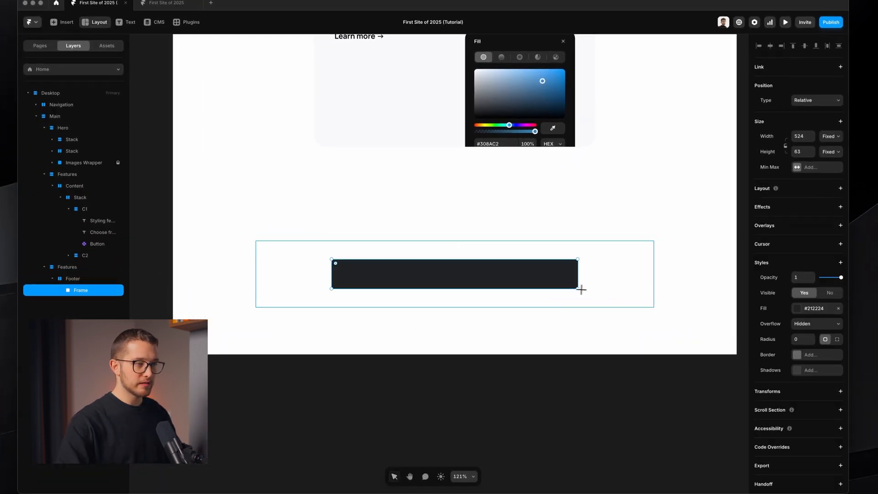
click(830, 137)
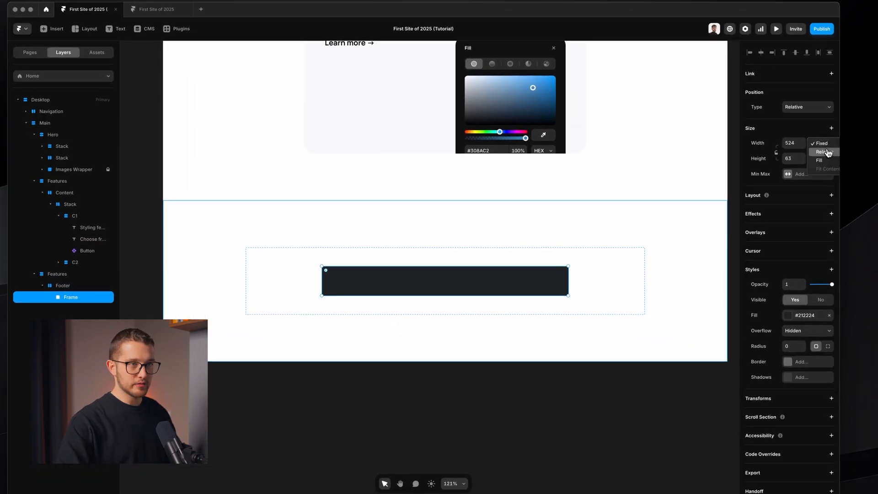
click(820, 160)
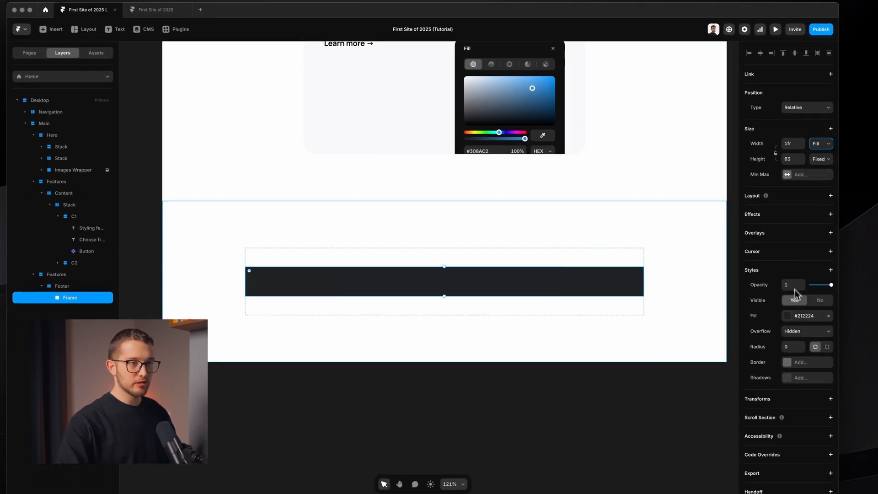
click(806, 178)
click(794, 184)
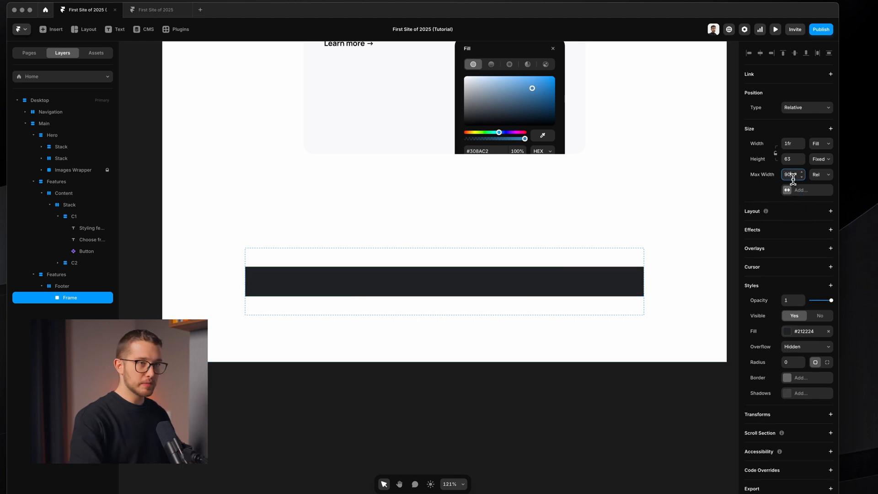
Set the Footer frame's width to Fill and rename its inner frame Content
click(519, 271)
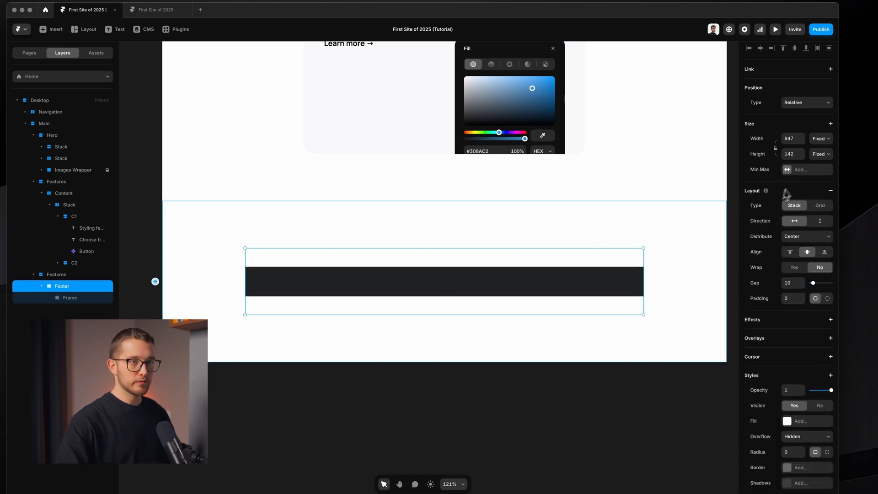
click(822, 156)
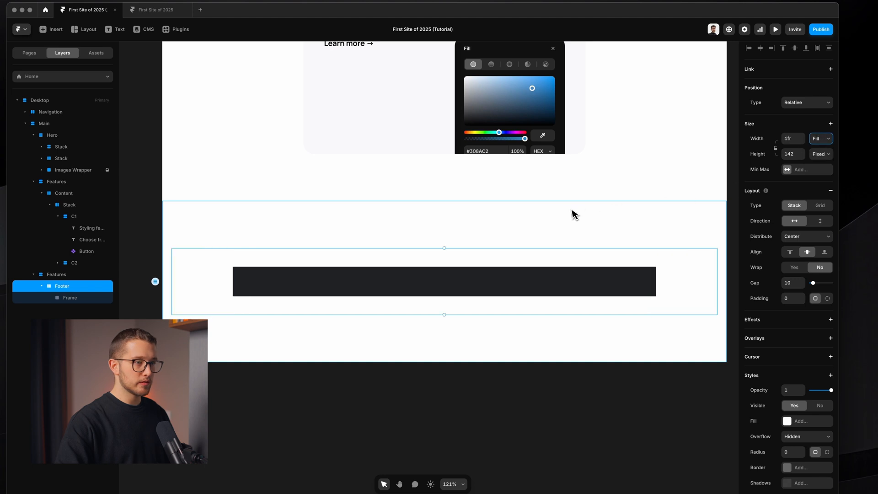
super+click(554, 280)
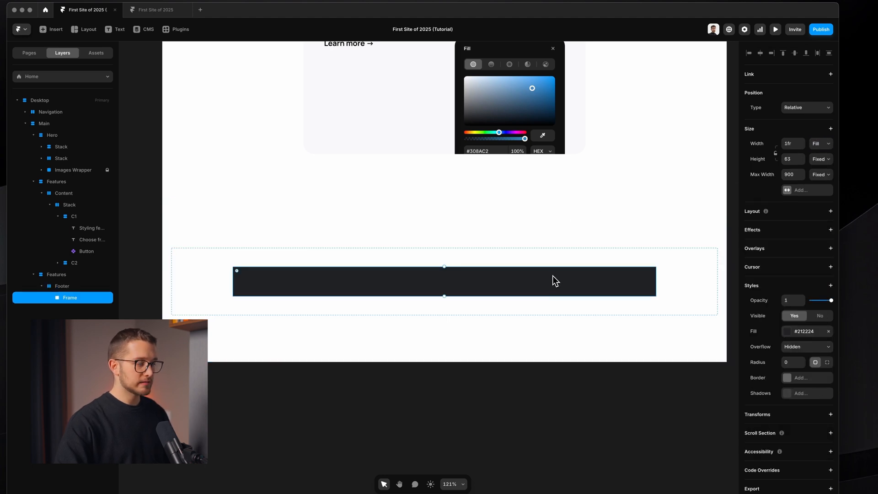
key(Return)
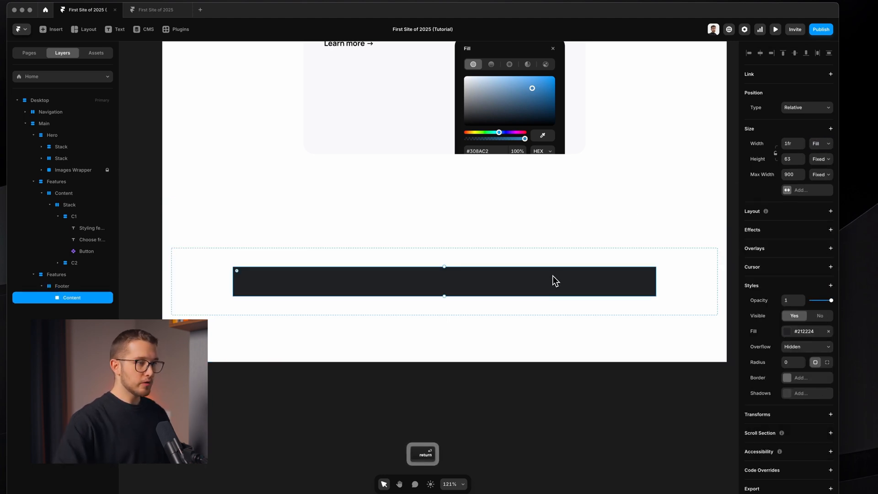
Remove the fill of the footer's Content frame and increase its height to 76 px
click(828, 332)
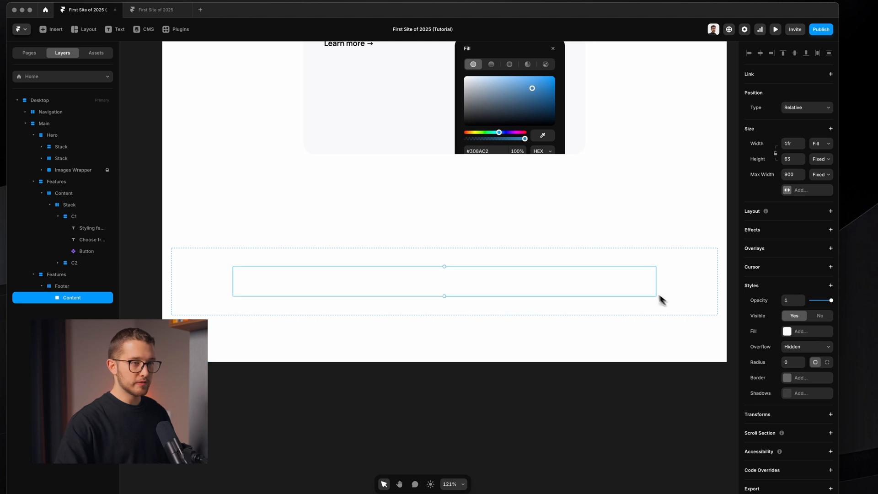
click(826, 179)
key(super+z)
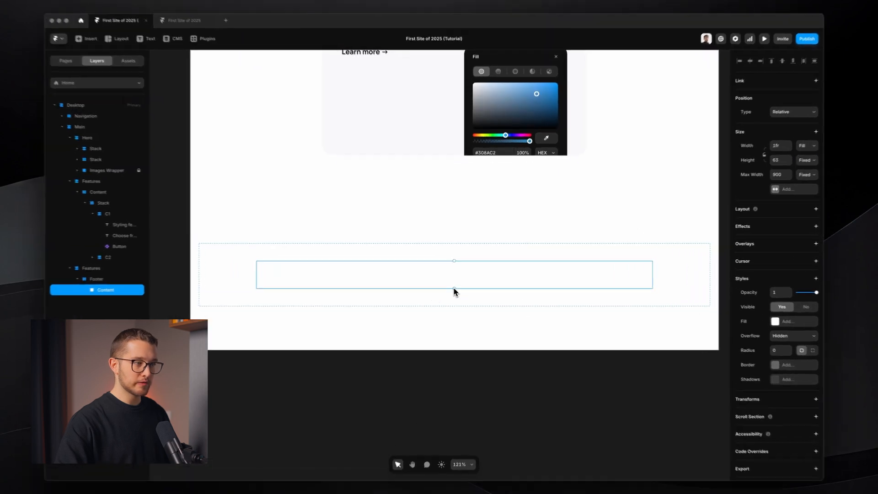
drag(452, 291, 453, 297)
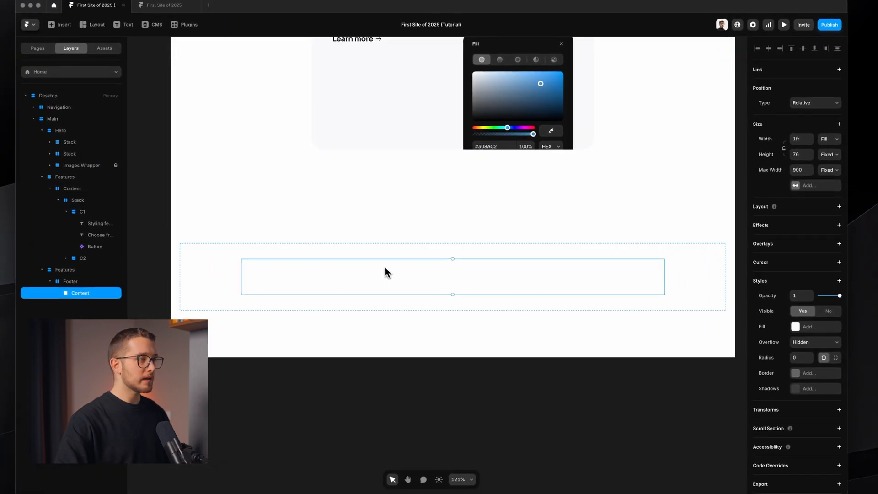
Copy the logo from the navigation bar and paste it into the footer's Content frame
scroll(393, 232, up, 10)
scroll(392, 232, up, 3)
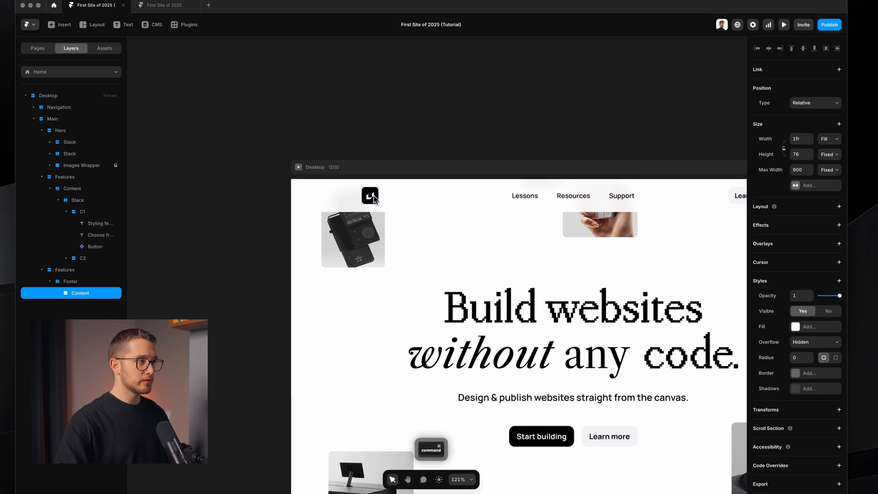
super+click(371, 197)
key(super+c)
scroll(372, 198, down, 10)
scroll(372, 194, down, 6)
click(400, 287)
key(super+v)
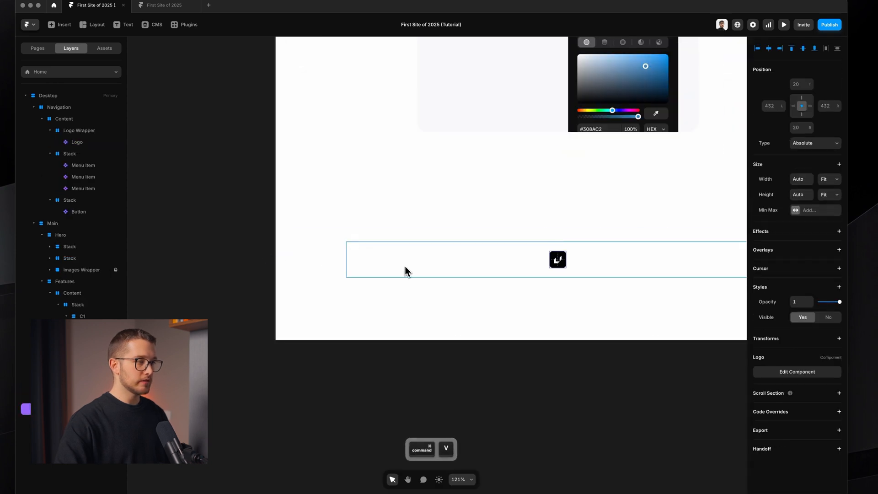
key(shift+2)
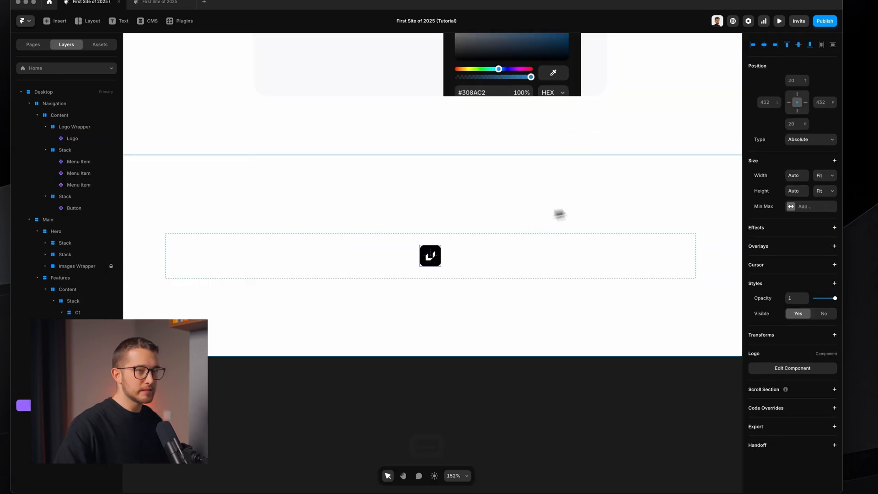
Add a stack layout to the footer's Content frame and wrap the logo in its own Fit-width stack
click(588, 265)
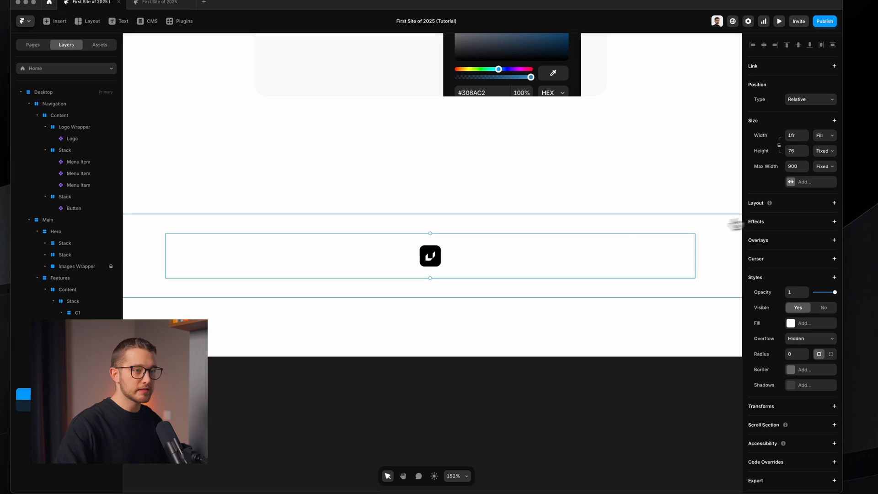
click(798, 204)
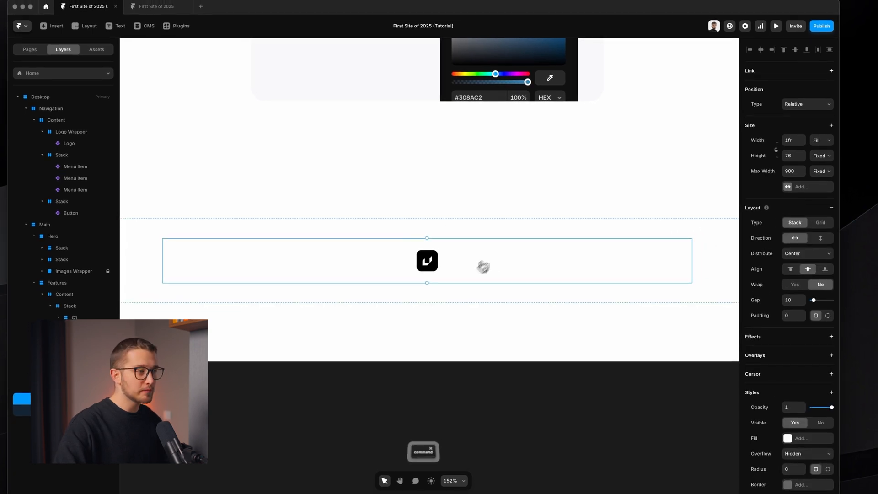
super+click(427, 263)
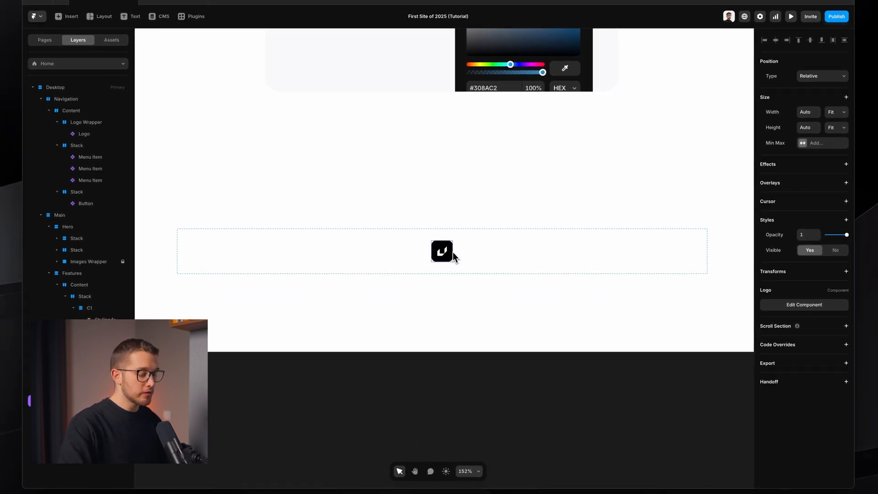
click(452, 254)
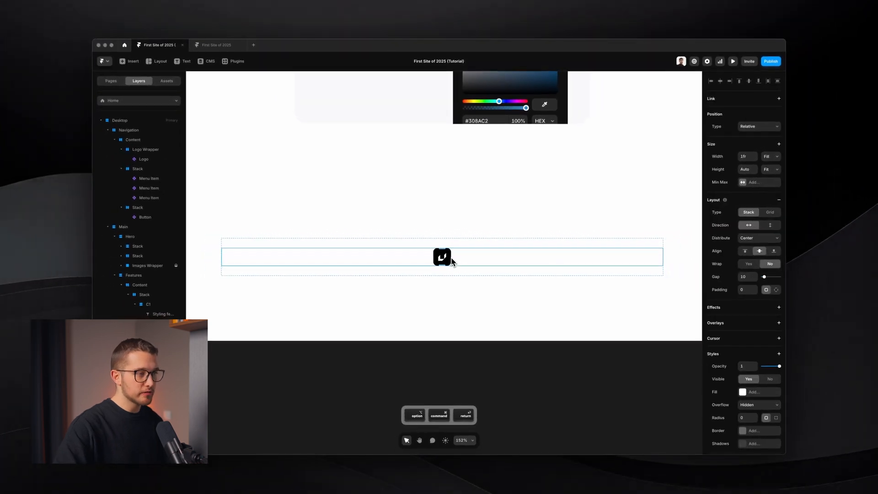
key(shift+a)
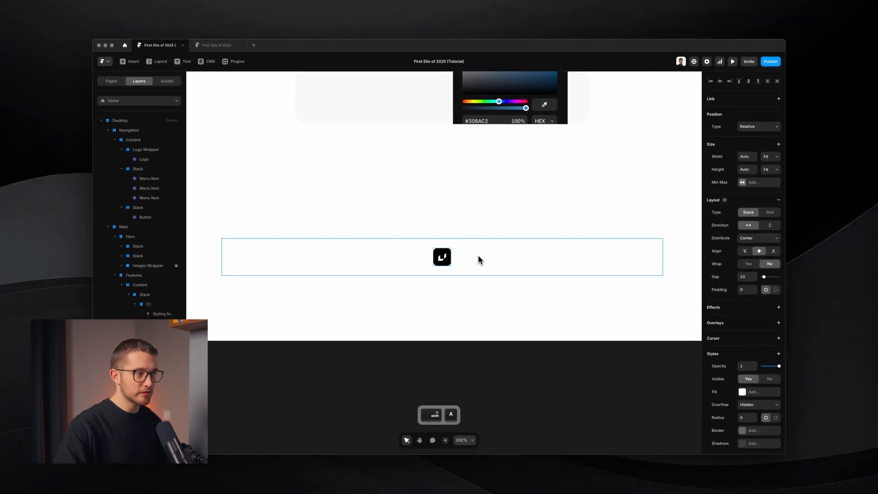
Add the placeholder text "asdasdasd" to the footer and move it into the logo's stack
key(t)
click(478, 259)
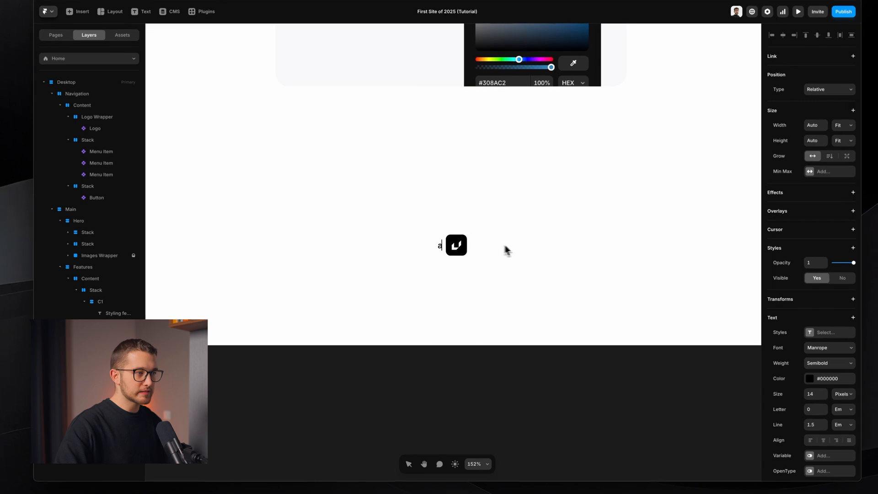
text(asdasdasd)
key(Escape)
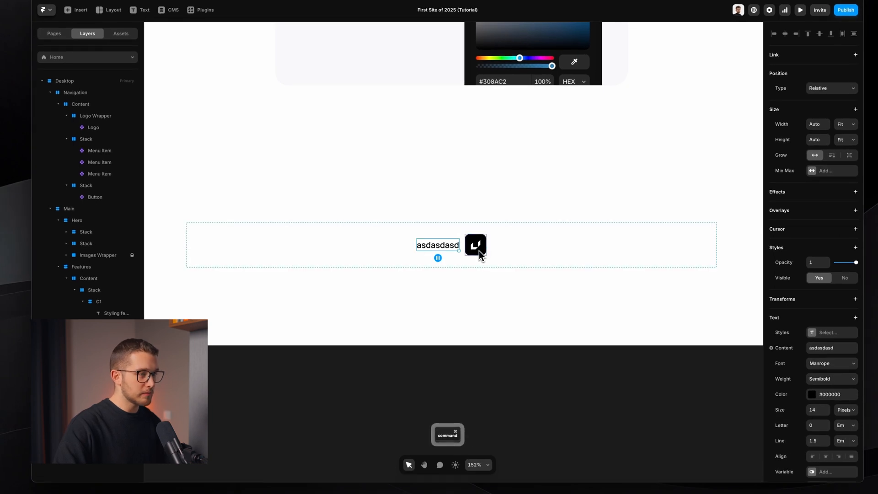
key(BackSpace)
super+click(459, 250)
click(118, 391)
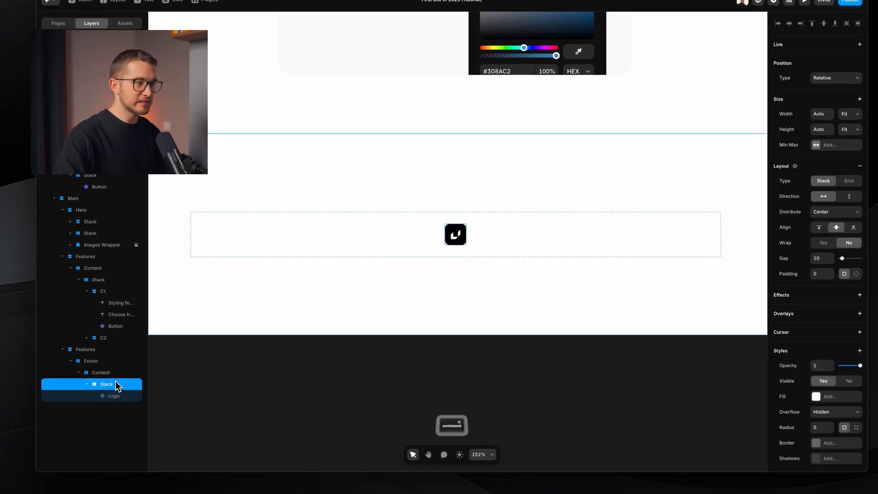
key(super+v)
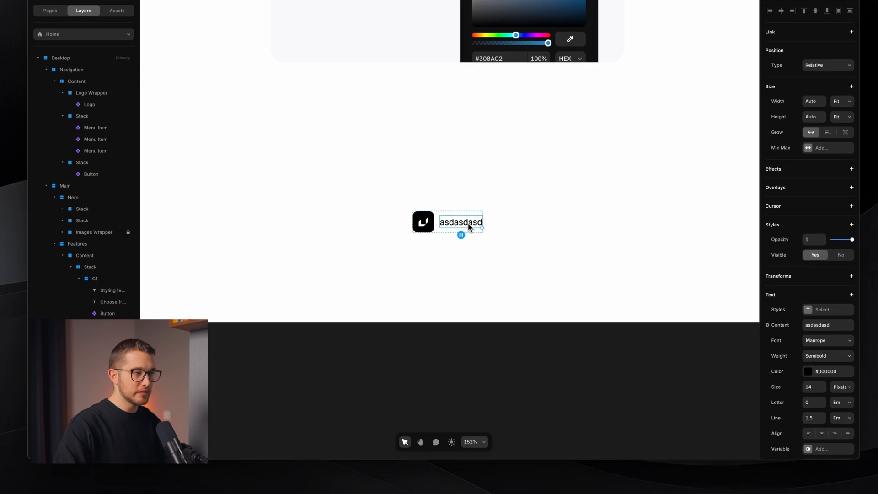
Replace the placeholder with "Copyright © 2024 Framer University. All rights reserved." copied from the footer of the finished reference site
double_click(476, 233)
key(super+Tab)
scroll(295, 423, down, 10)
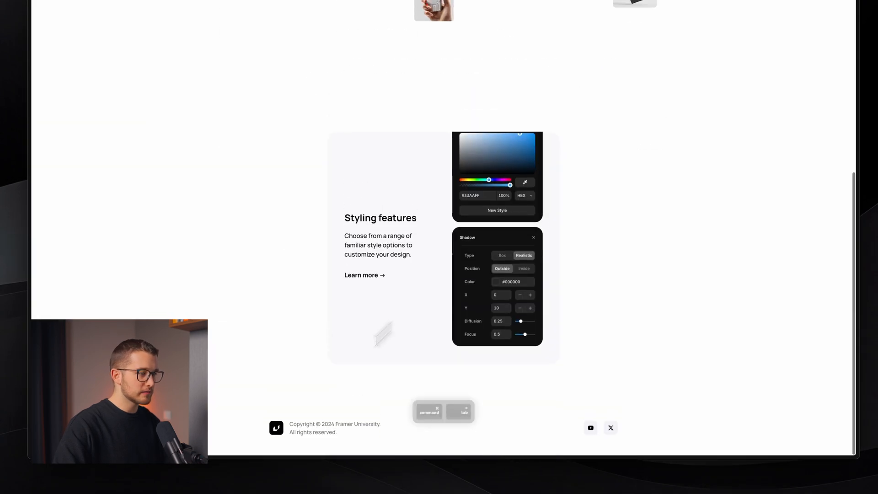
key(super+Tab)
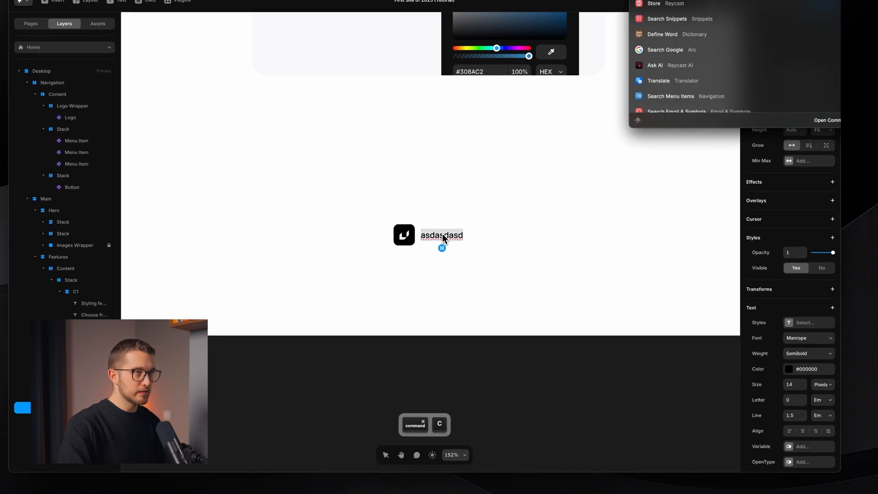
key(super+v)
key(Escape)
Insert a line break in the copyright text before "All rights reserved."
double_click(443, 234)
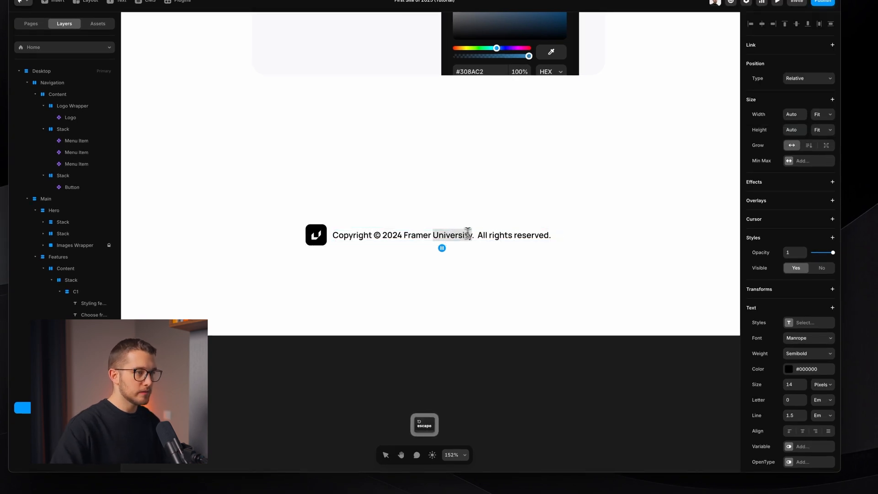
click(476, 233)
key(shift+Return)
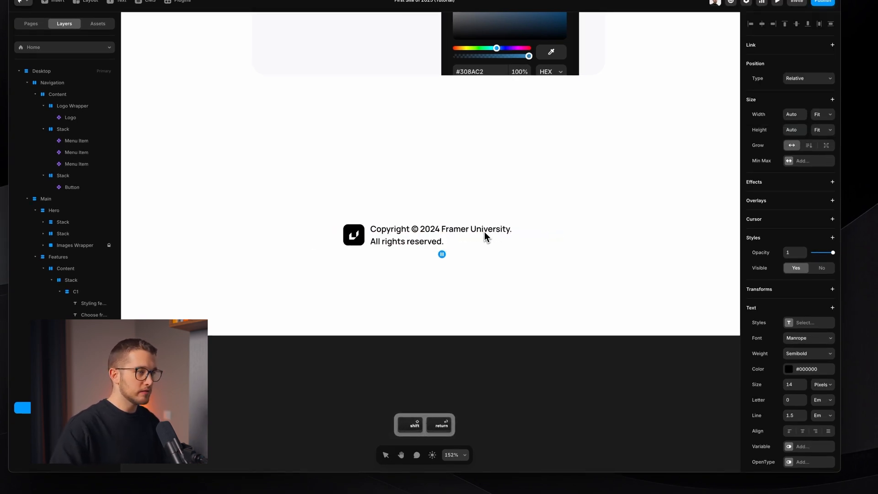
key(Escape)
Set the color of the whole copyright text to #707070
triple_click(437, 237)
key(super+a)
click(791, 384)
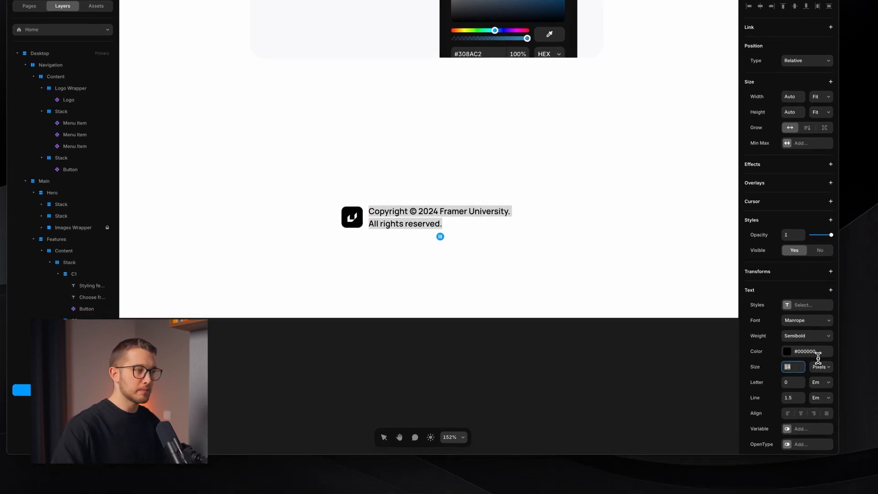
click(806, 351)
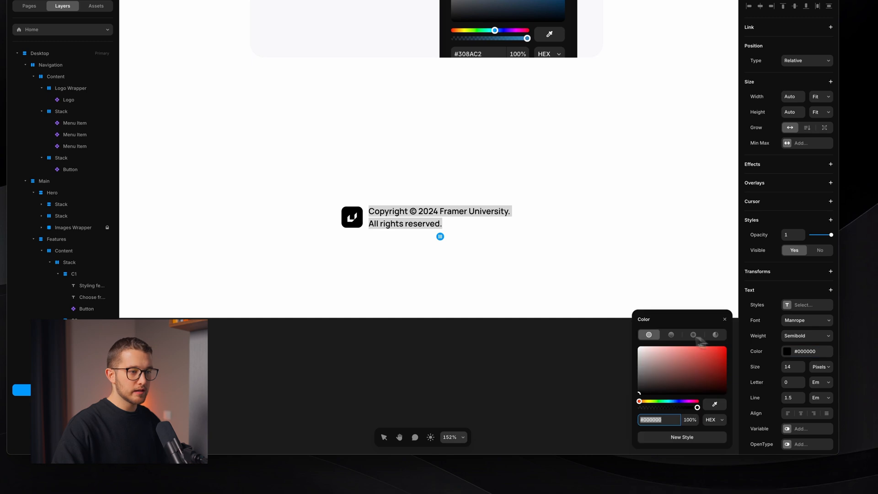
drag(603, 372, 603, 368)
click(670, 420)
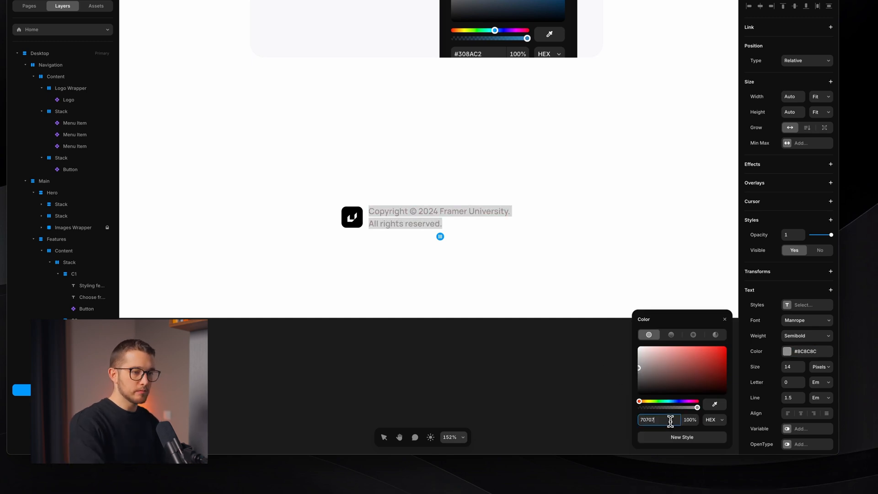
key(Return)
click(725, 319)
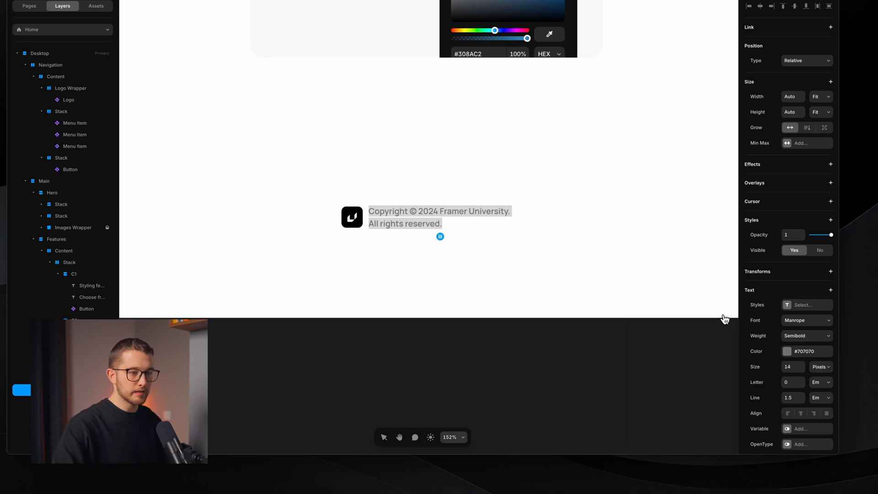
Set the copyright text's font weight to Medium
scroll(816, 391, down, 1)
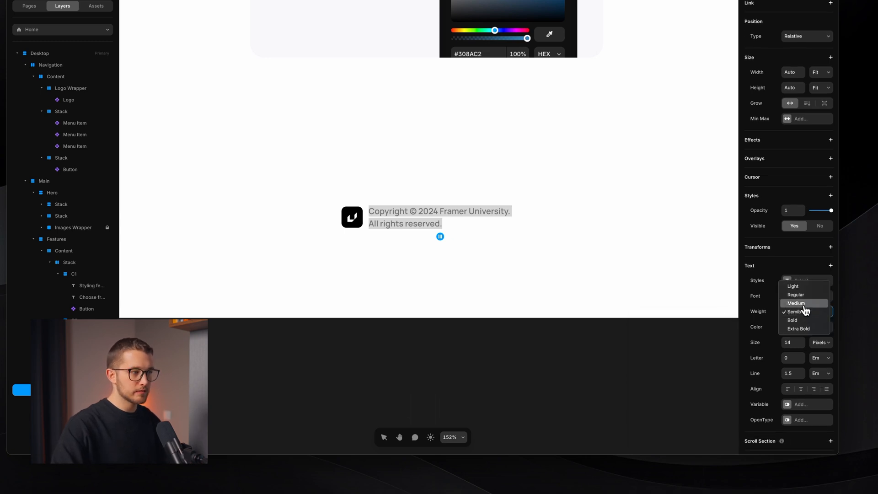
click(805, 304)
key(Escape)
key(Escape)
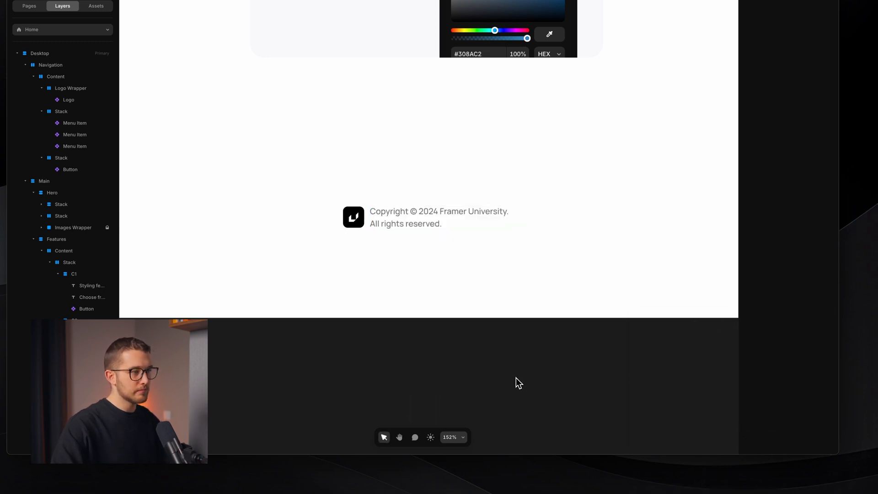
Increase the gap between the footer logo and the copyright text to 20
scroll(516, 378, down, 5)
scroll(516, 378, up, 4)
super+click(370, 224)
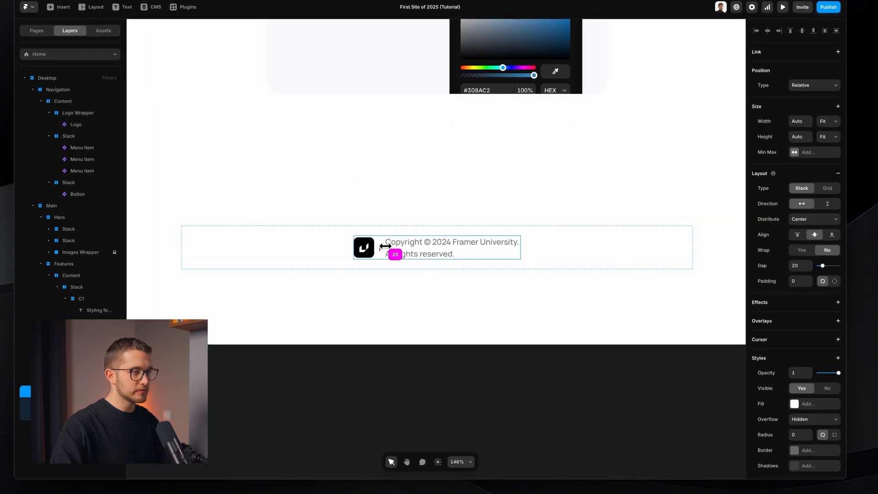
click(399, 299)
Set the height of the footer's Content frame to Fit
scroll(400, 299, down, 5)
super+click(439, 275)
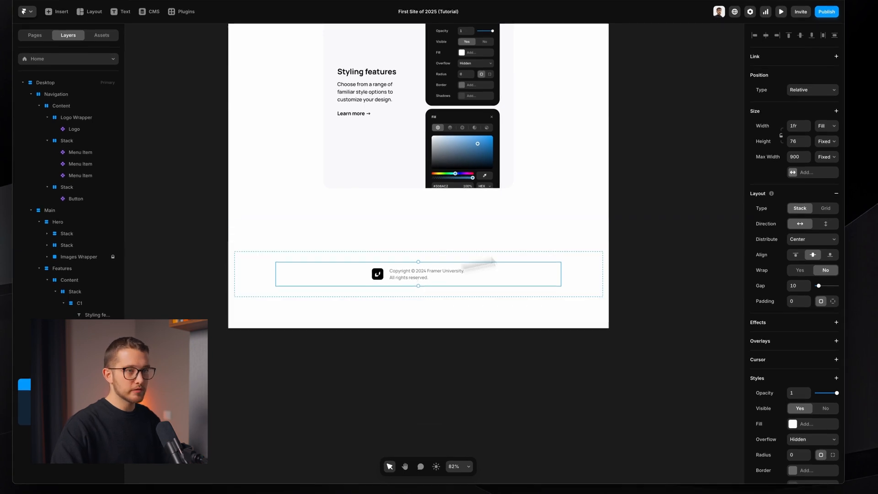
click(811, 164)
click(825, 174)
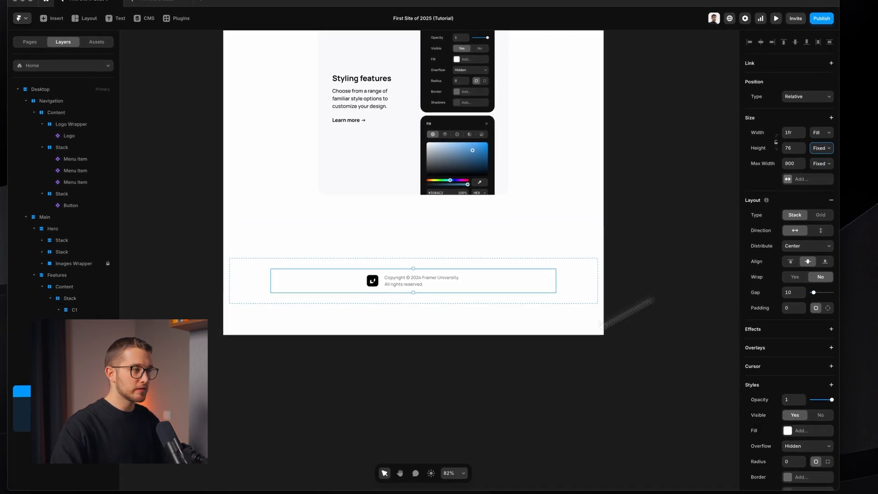
Check the reference site's footer, then copy the "Learn more →" button from the features card into the footer's Content frame
scroll(317, 363, up, 5)
key(super+Tab)
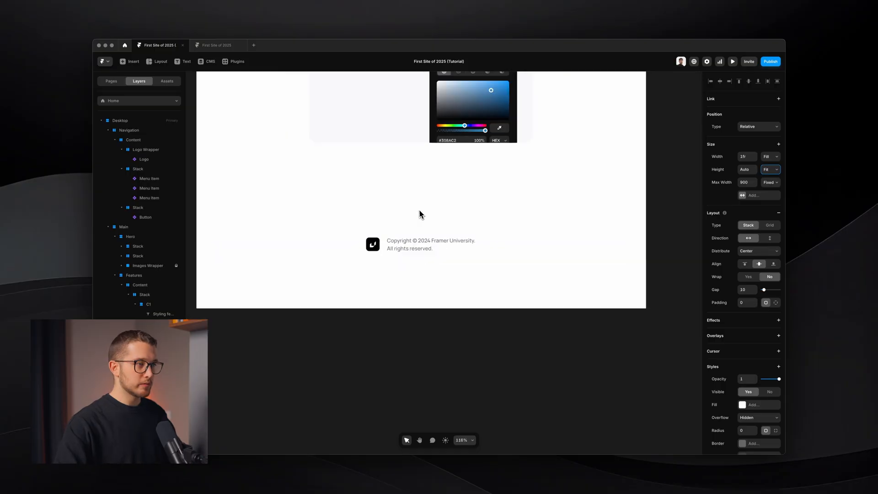
scroll(414, 210, up, 3)
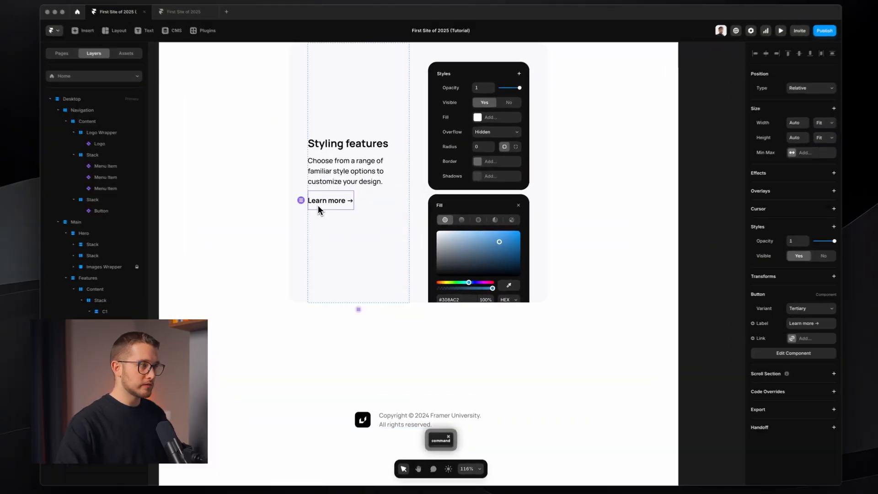
scroll(412, 256, down, 3)
key(super+v)
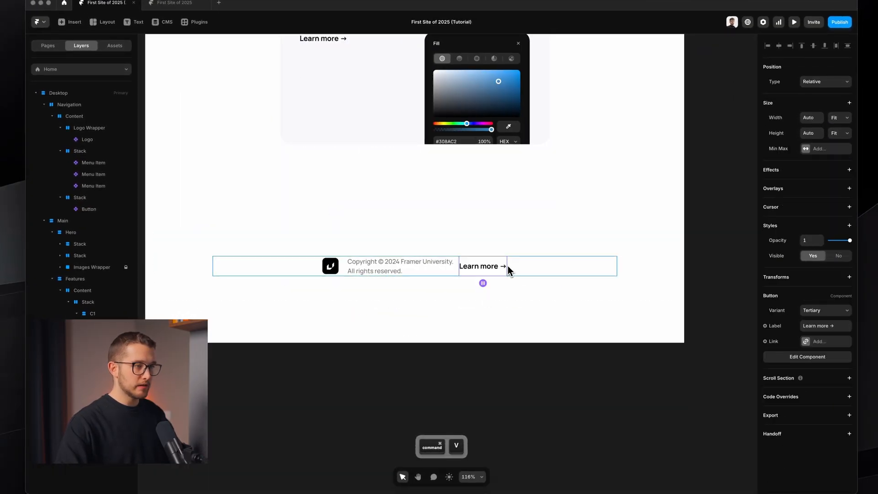
Open the pasted Button component for editing and switch its canvas to the light theme
double_click(480, 270)
scroll(430, 210, up, 3)
scroll(429, 211, down, 3)
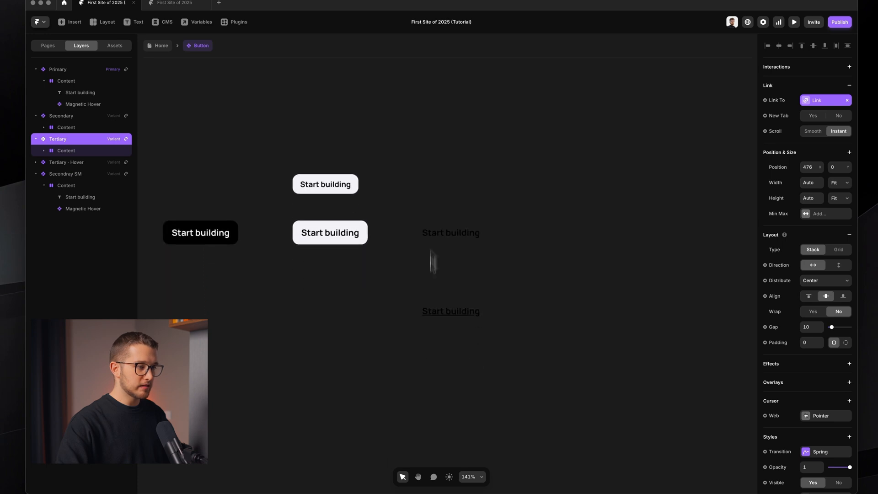
click(449, 477)
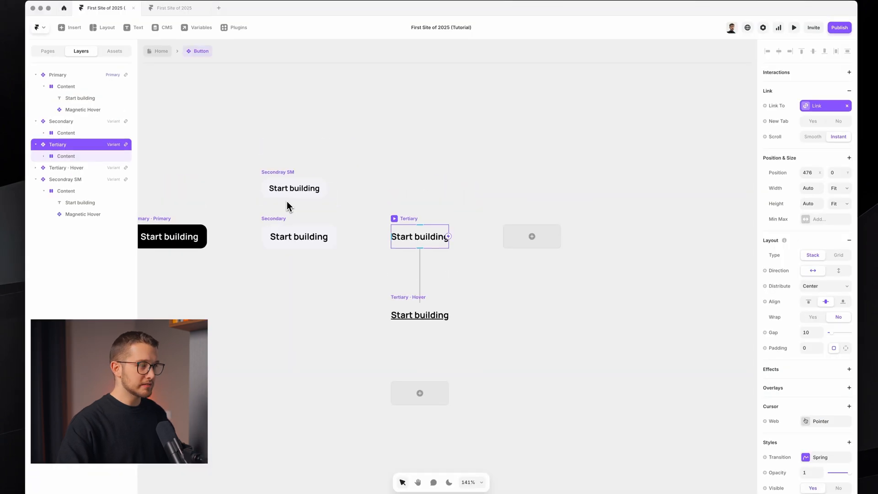
Add a new variant to the Button component based on the Secondary variant
click(273, 218)
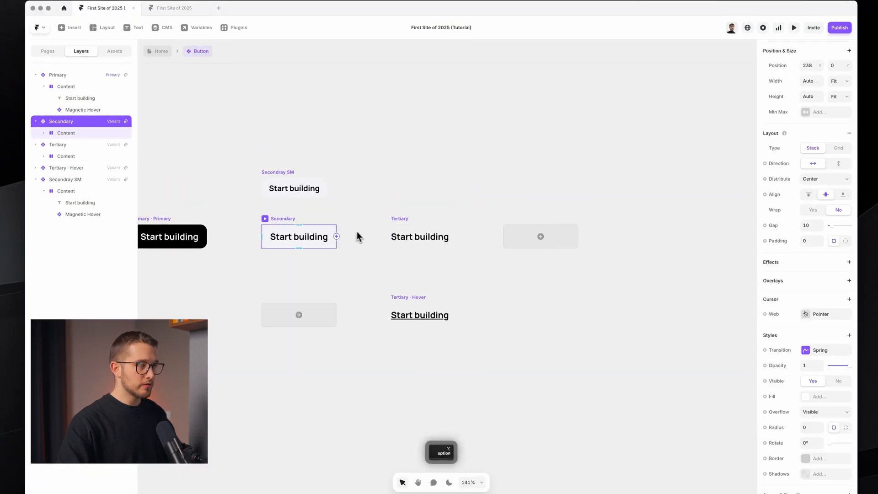
click(535, 256)
click(298, 223)
click(524, 242)
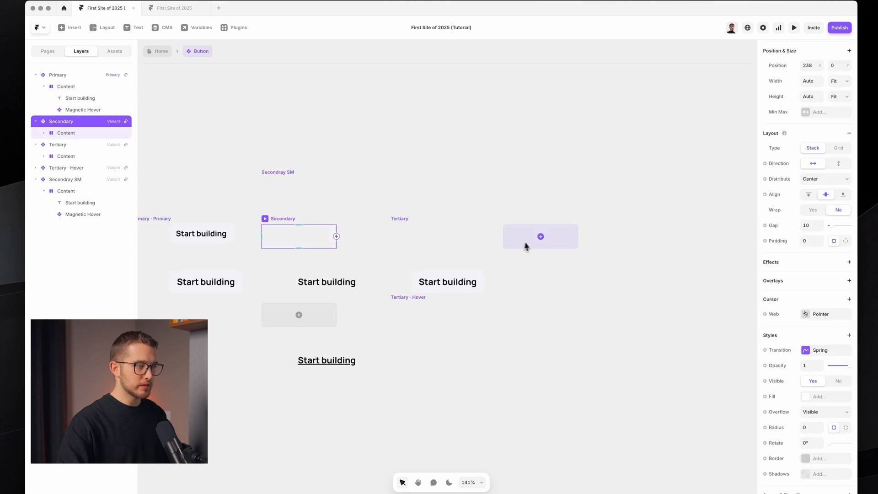
Rename the new Button variant as Social
scroll(450, 229, up, 3)
key(super+r)
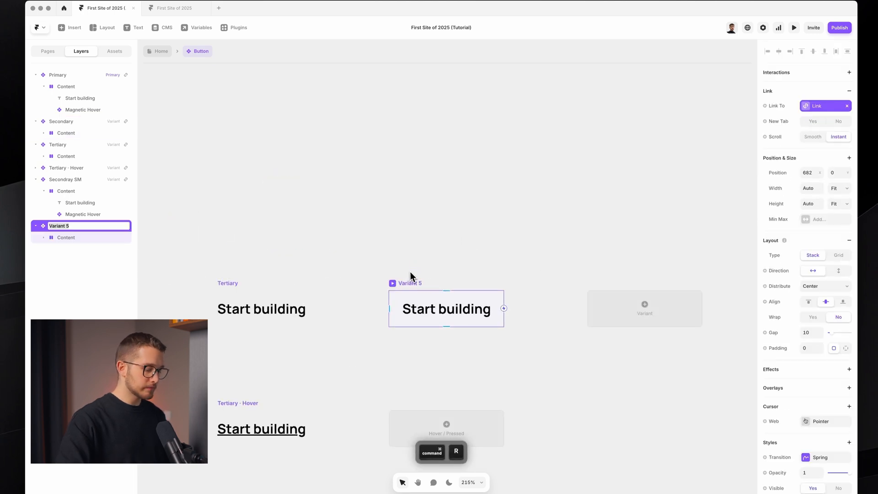
text(Socail)
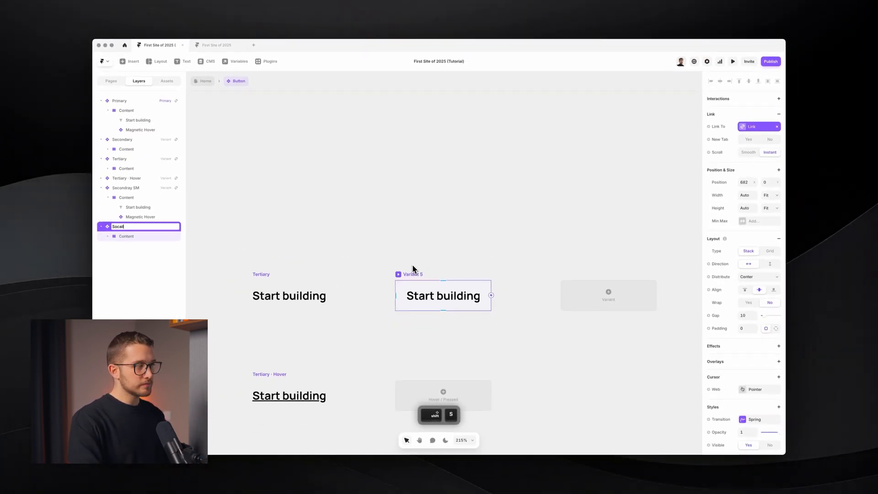
key(BackSpace)
key(BackSpace)
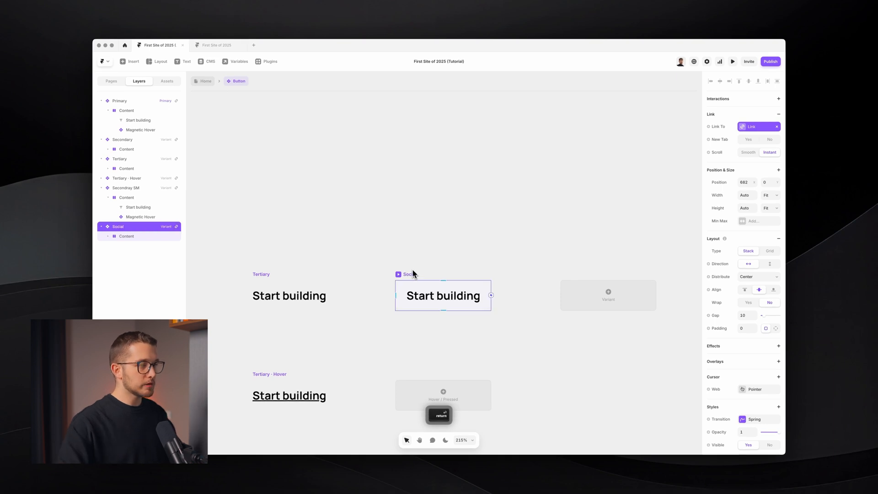
Hide the "Start building" text layer in the Social variant
scroll(413, 274, up, 3)
scroll(411, 275, down, 2)
super+click(435, 232)
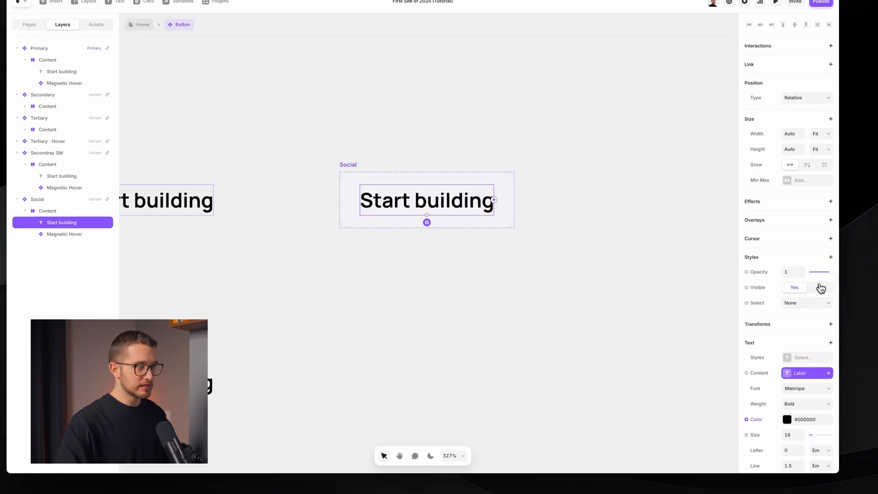
click(821, 288)
Insert the SVG component from the Framer University assets into the Social variant's Content frame
click(416, 195)
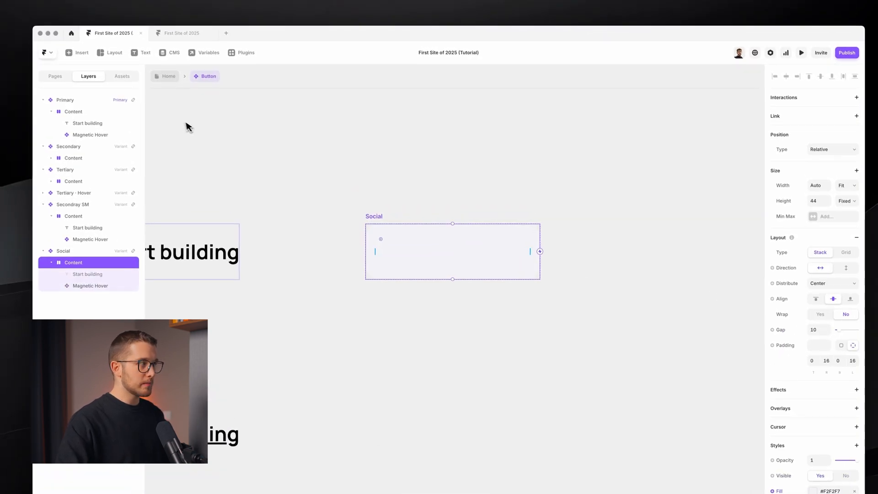
click(129, 77)
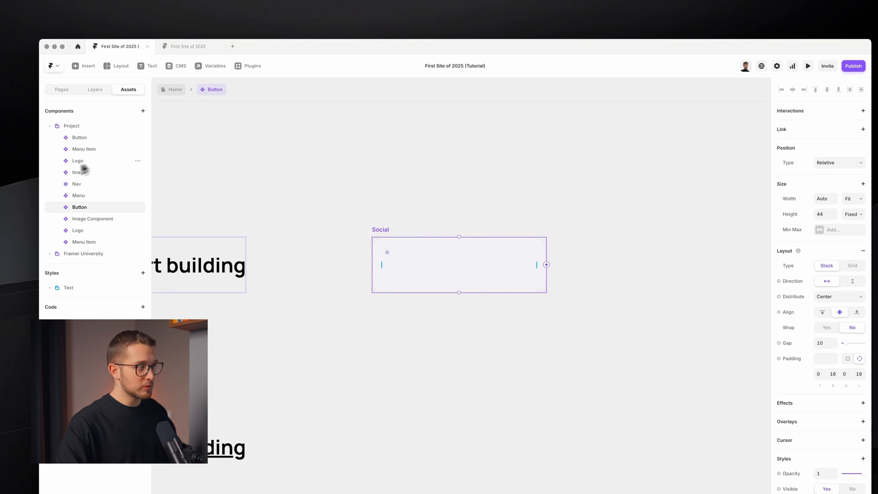
click(51, 126)
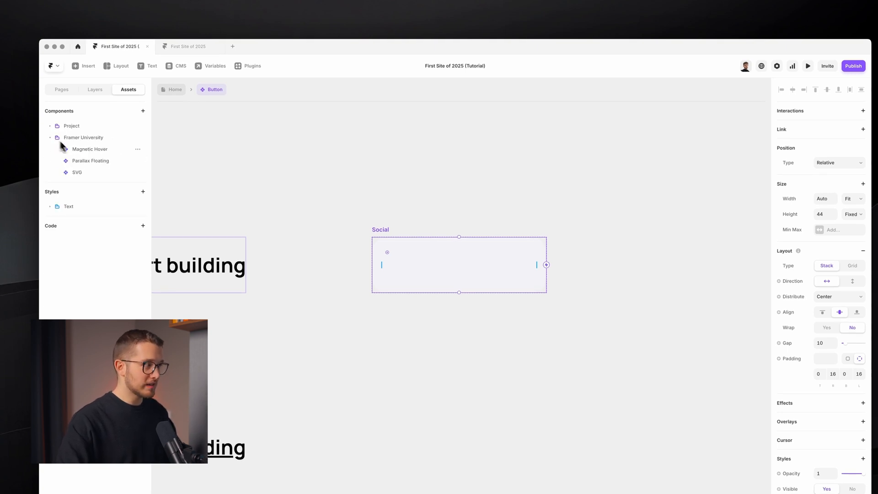
drag(85, 172, 407, 256)
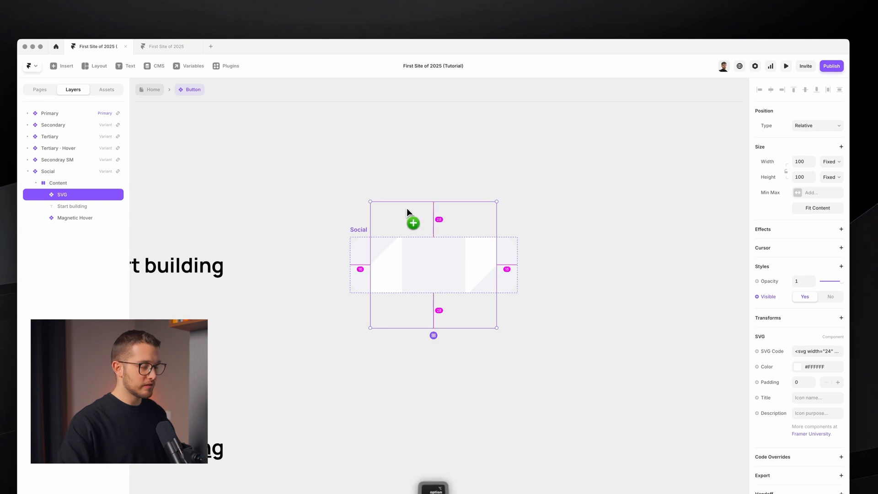
Switch to the Framer University resources page and search its resources for "svg"
key(alt+f)
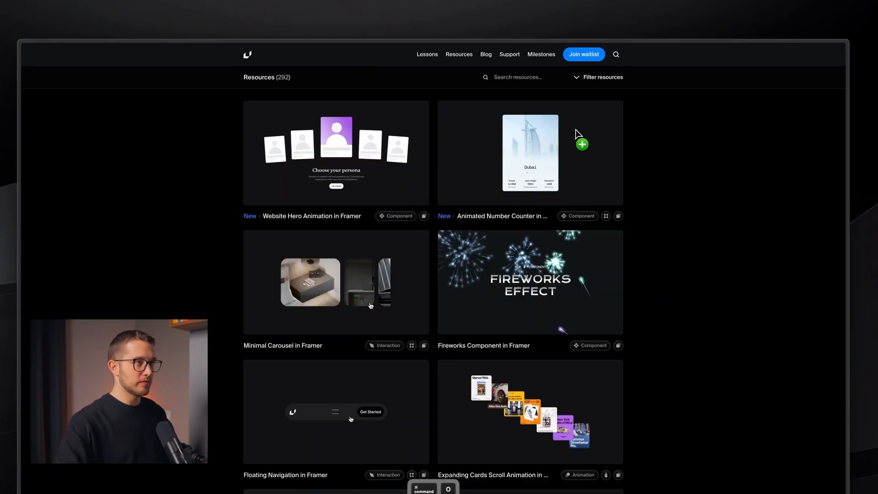
click(536, 74)
text(scv)
key(BackSpace)
key(BackSpace)
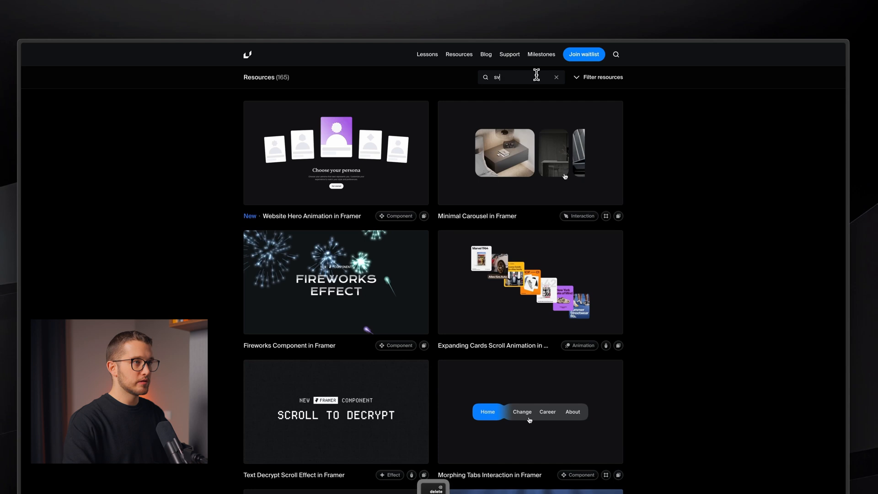
text(vg)
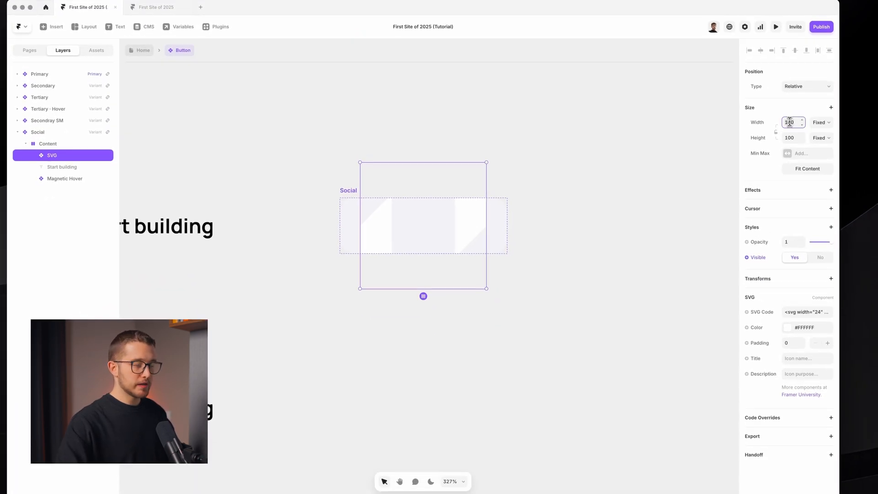
Set the SVG component's width and height to 16 and its color to black (#000000)
key(Return)
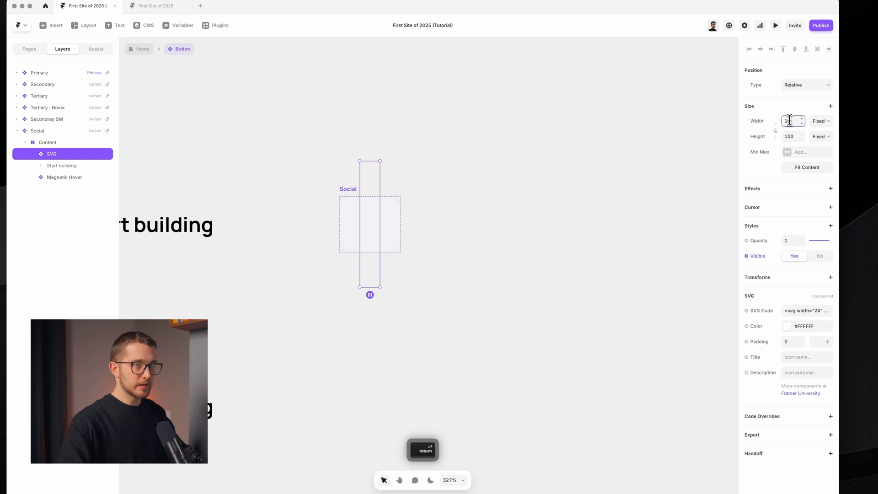
text(16)
key(Return)
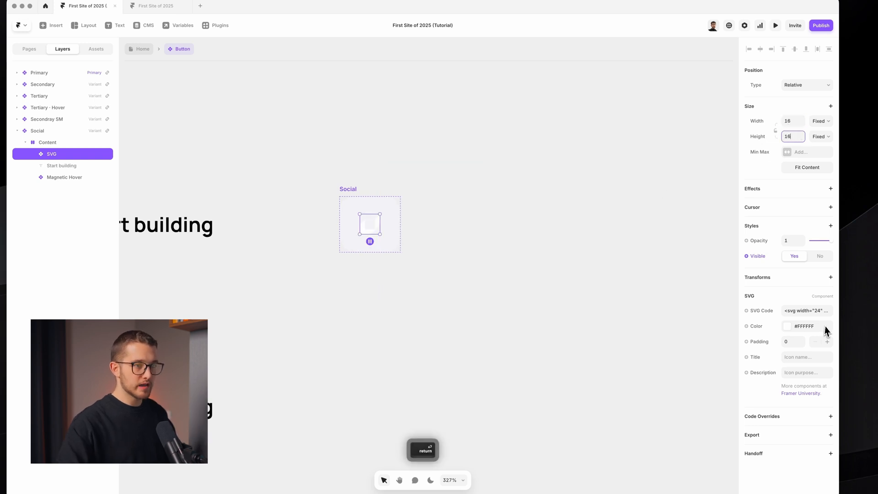
click(802, 326)
drag(691, 363, 506, 461)
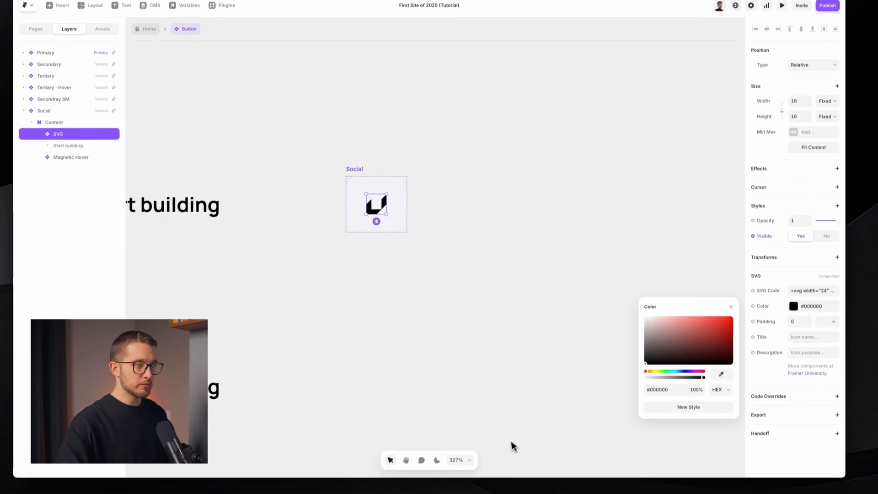
Set the Social variant's Content frame to a fixed width and height of 36
click(353, 197)
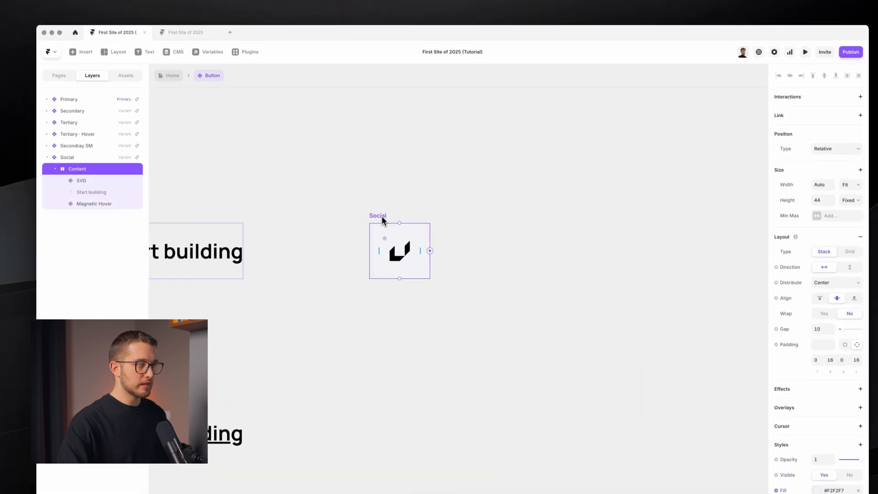
click(382, 217)
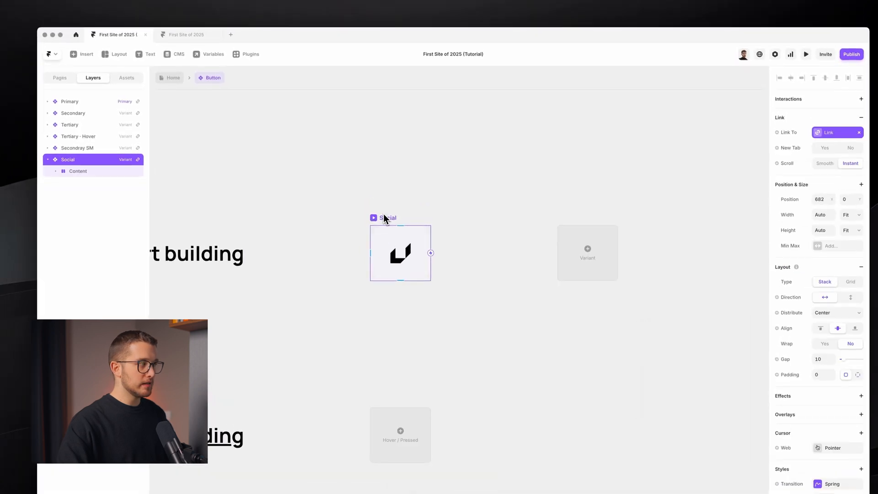
click(101, 171)
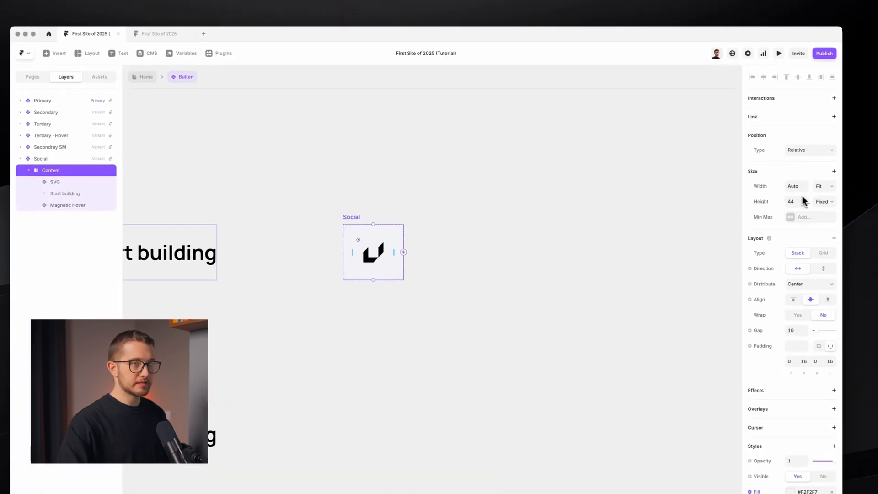
click(822, 202)
key(super+c)
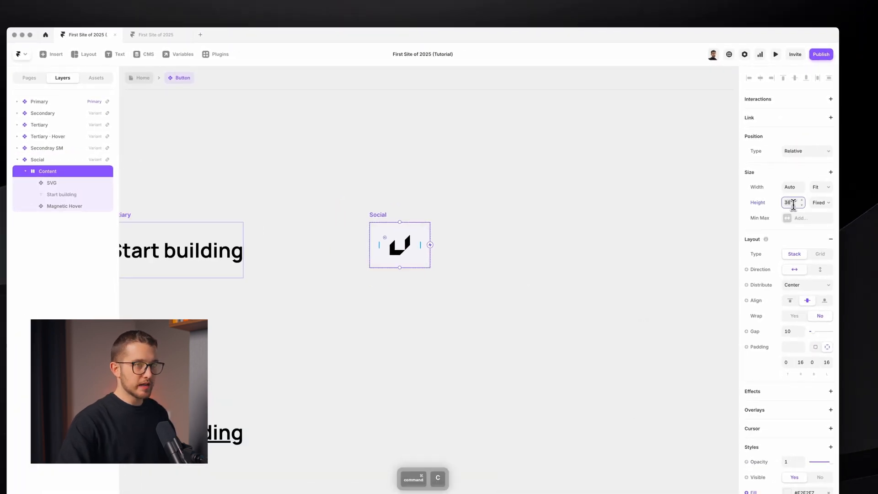
key(Return)
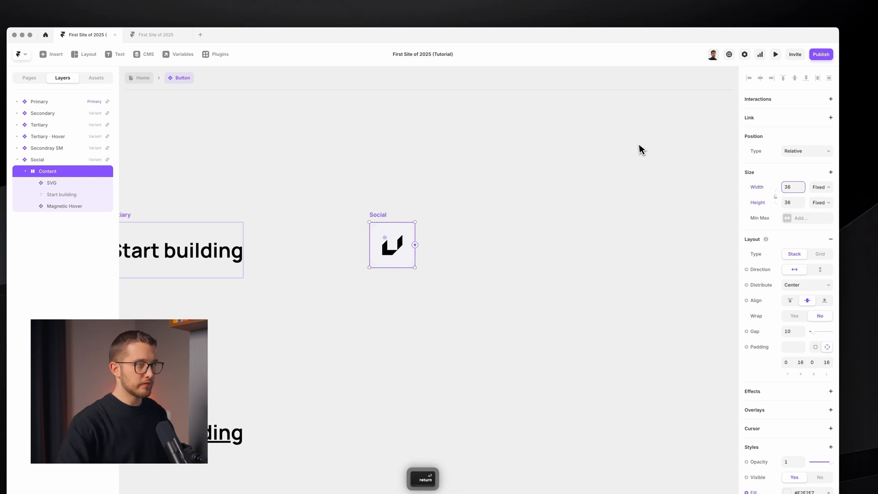
click(642, 149)
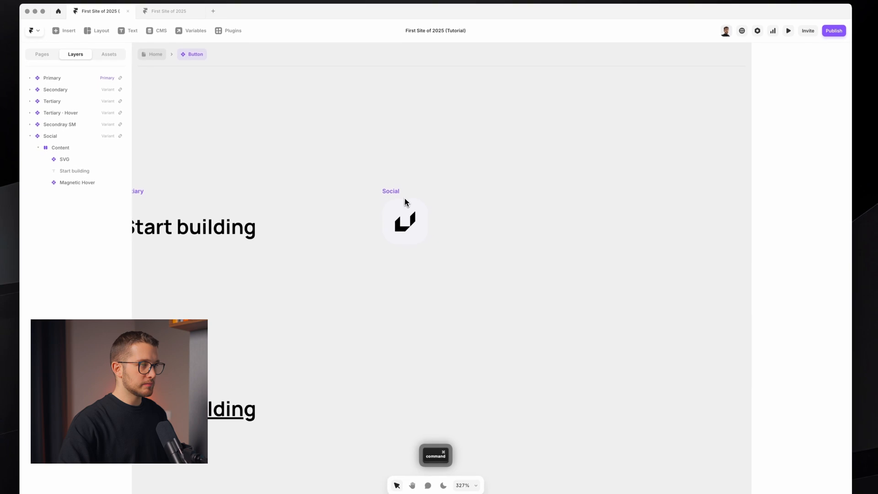
Reduce the corner radius of the Social variant's Content frame
click(403, 168)
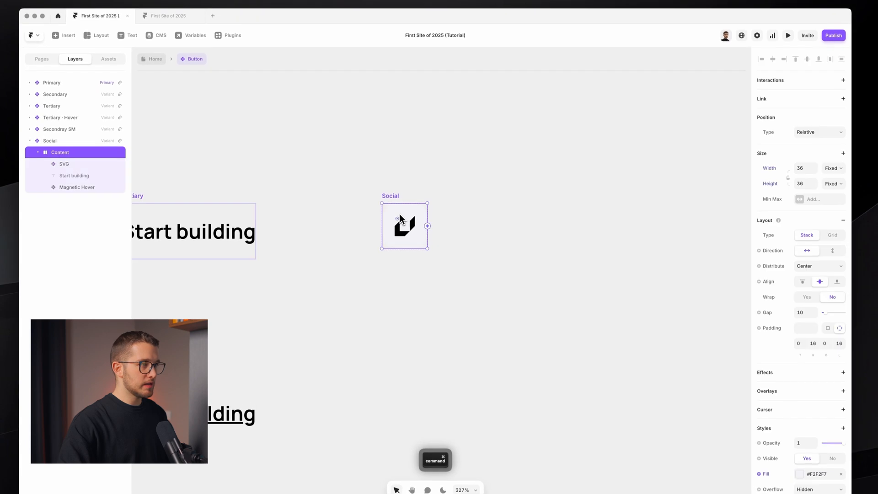
scroll(810, 466, down, 3)
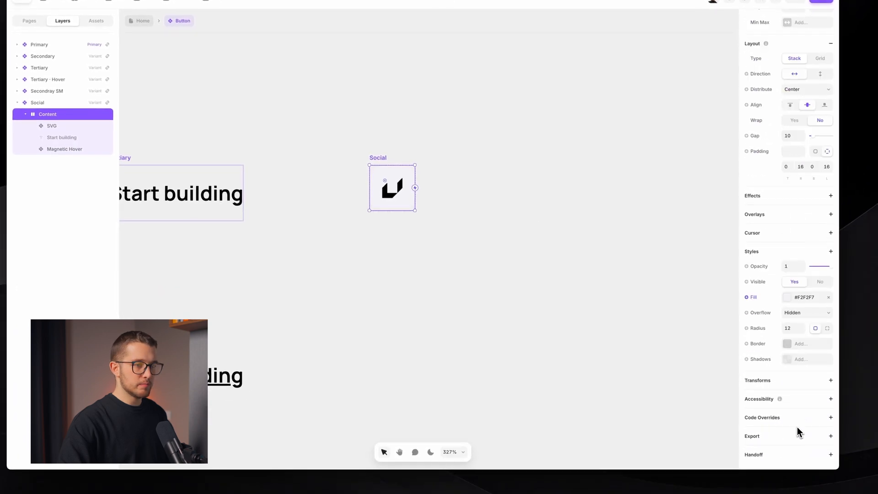
click(790, 329)
key(Down)
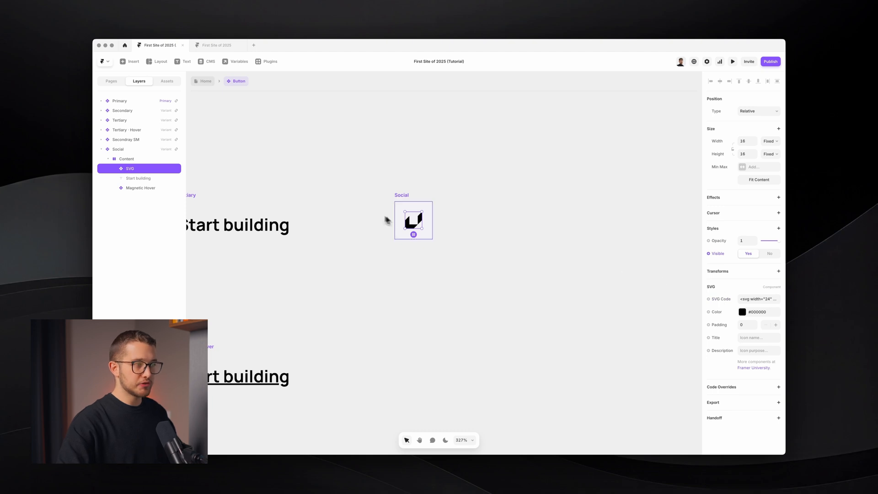
Create a component variable for the SVG layer's SVG Code property in the Social variant
click(748, 299)
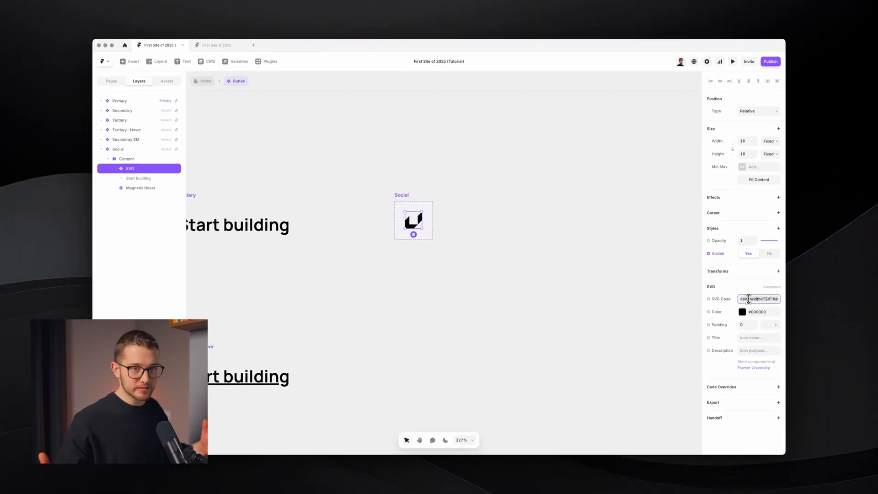
click(726, 299)
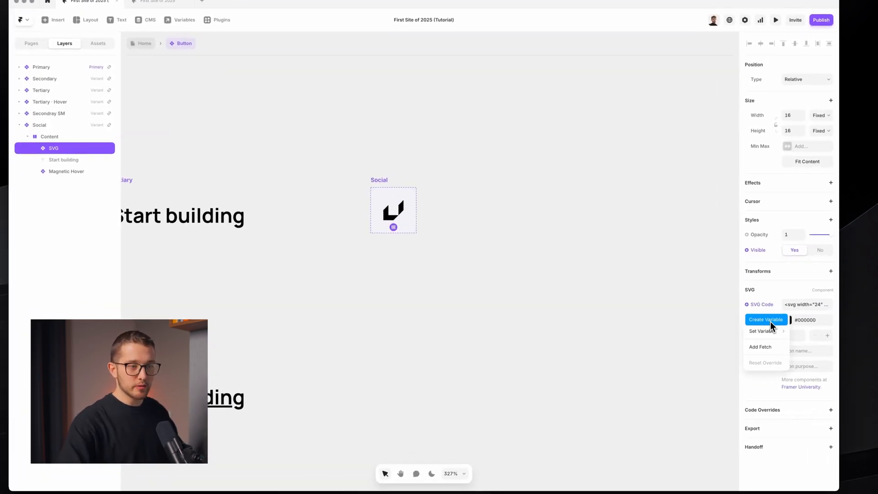
click(728, 313)
click(566, 197)
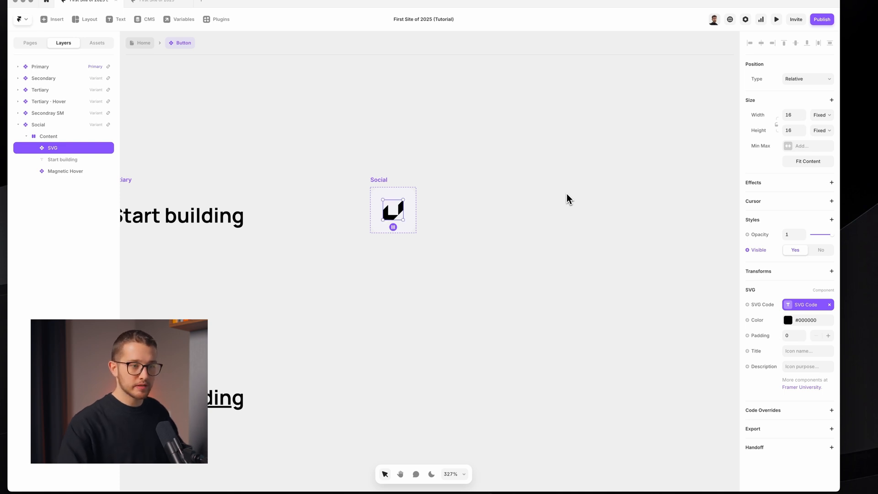
click(566, 194)
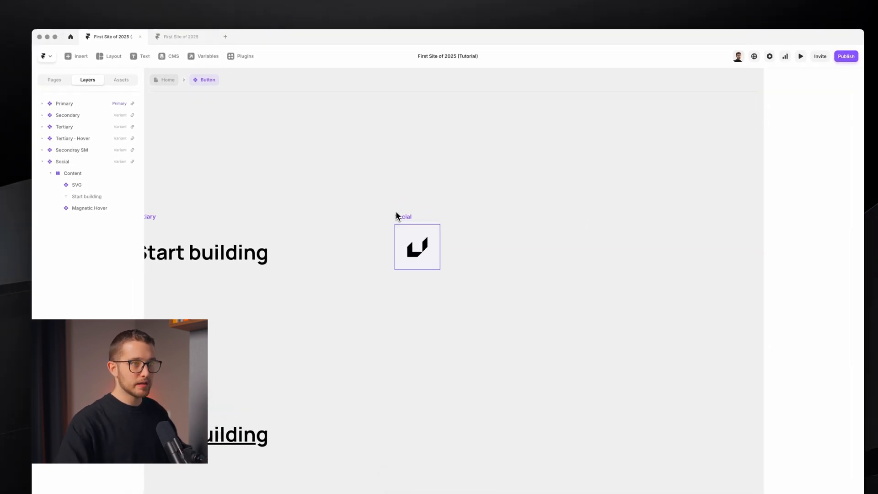
Return to the Home page and change the footer's "Learn more →" button to the Social variant
click(376, 181)
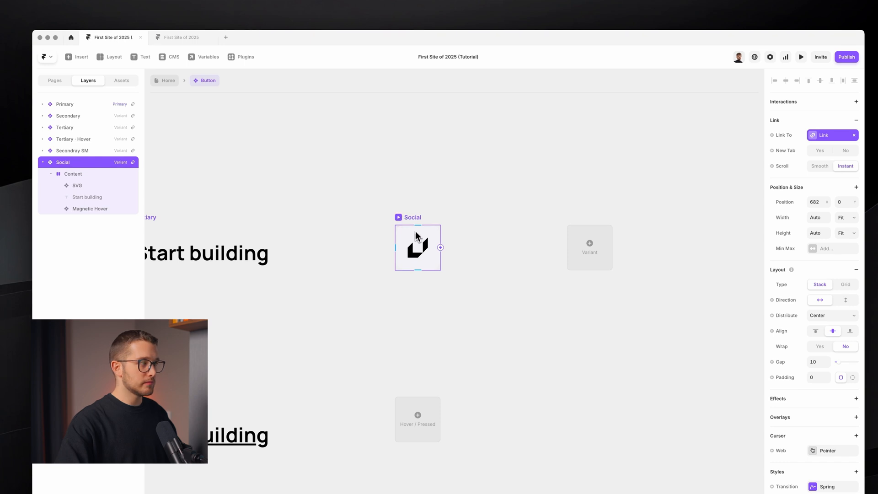
super+click(421, 254)
click(172, 82)
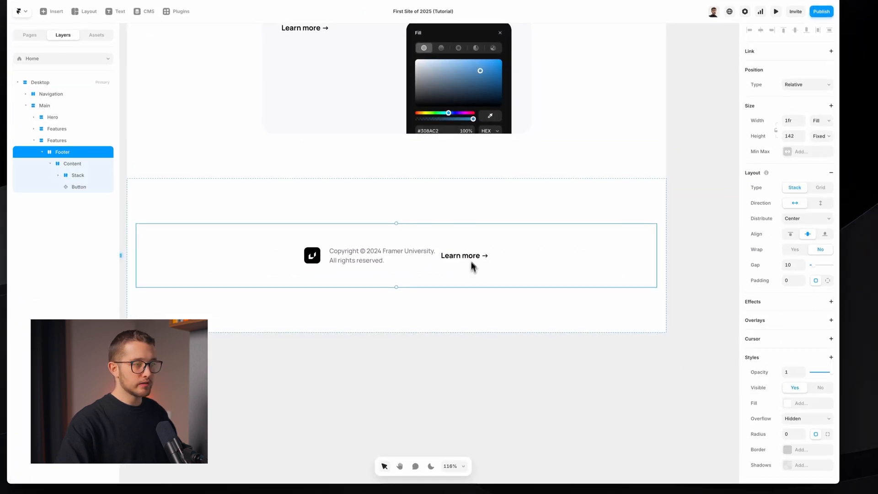
click(472, 257)
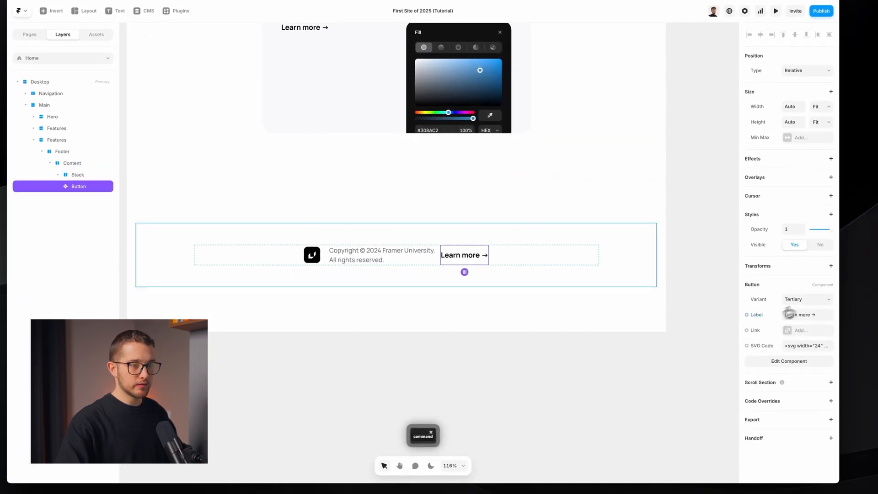
click(807, 300)
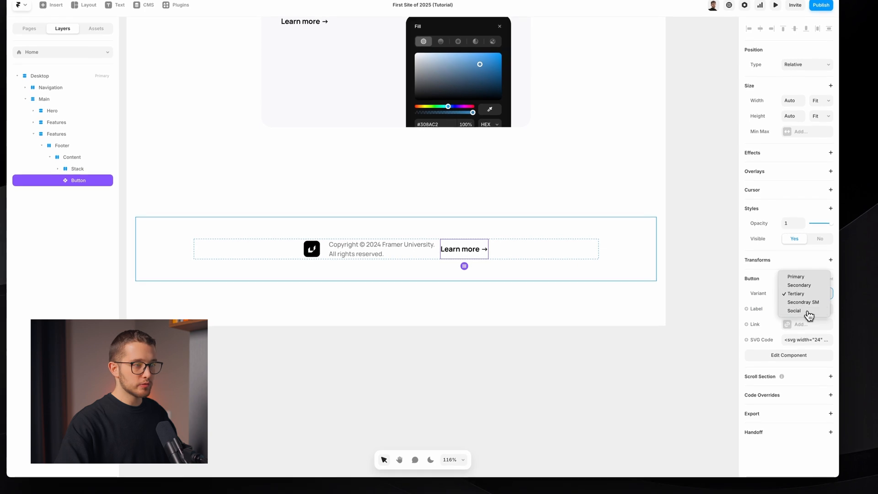
click(795, 311)
Replace the footer button's SVG code with the copied YouTube icon code, then duplicate the button
scroll(457, 263, up, 5)
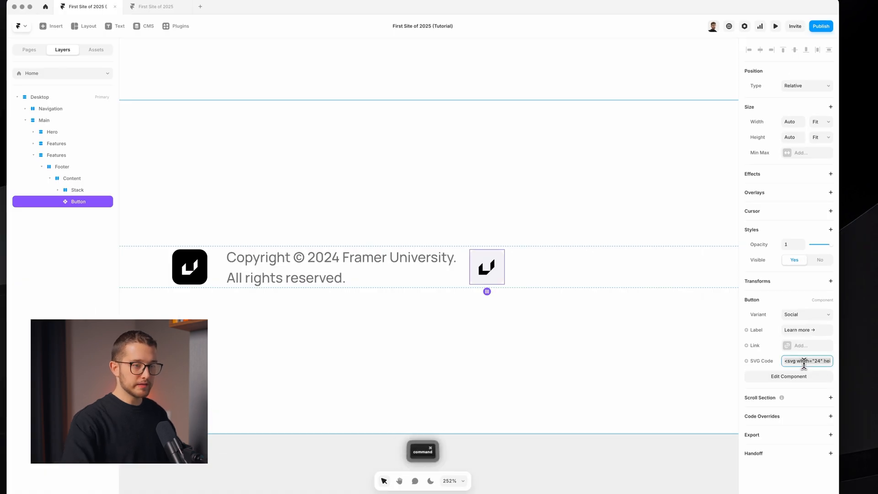
key(super+v)
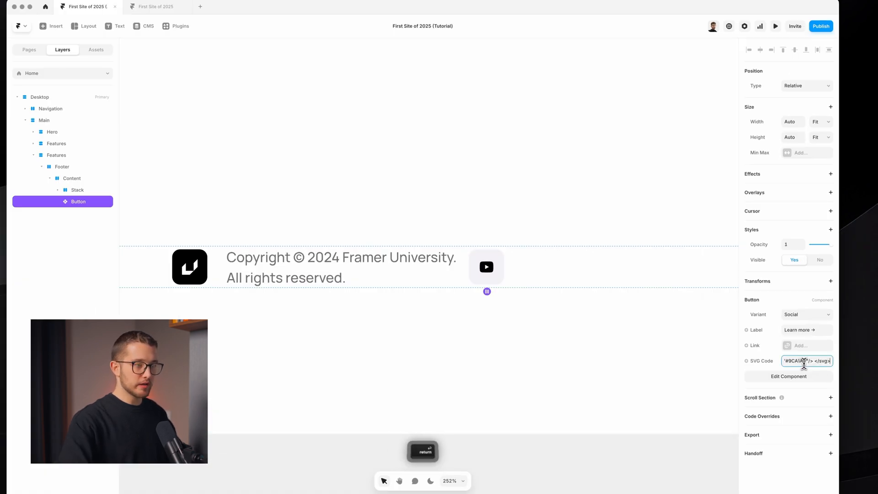
key(super+d)
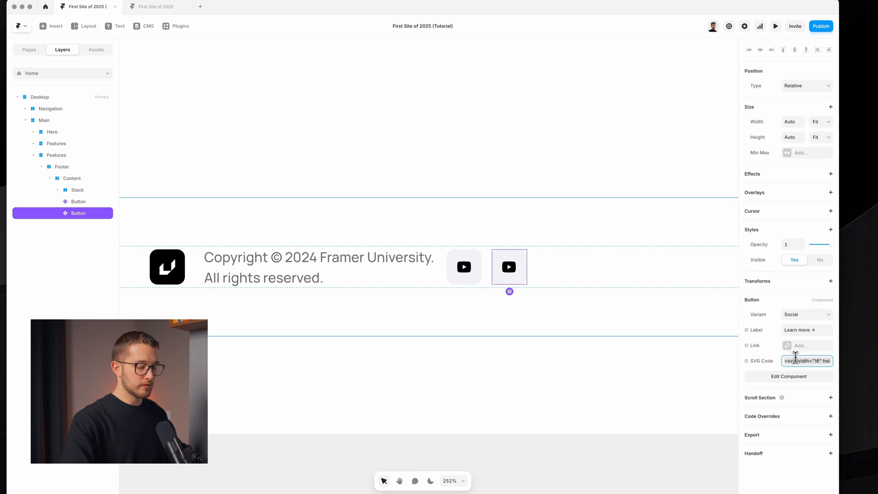
key(super+Tab)
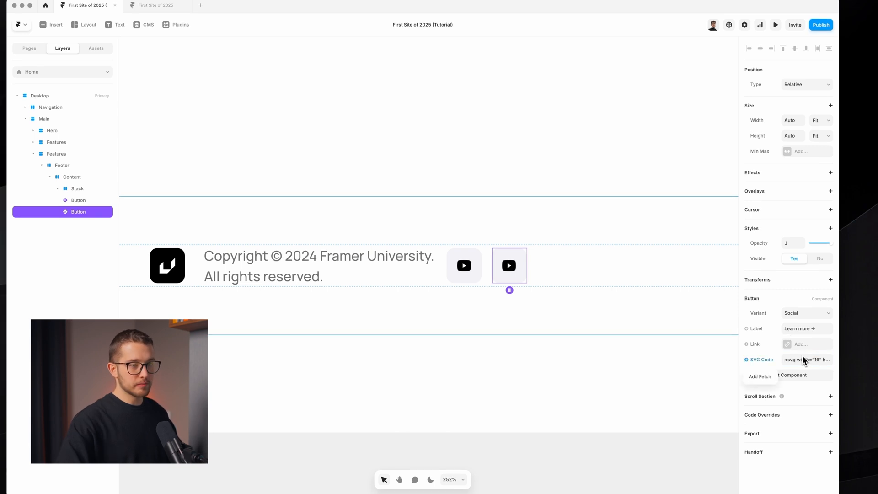
Replace the duplicated footer button's SVG code with the copied X icon code
click(803, 359)
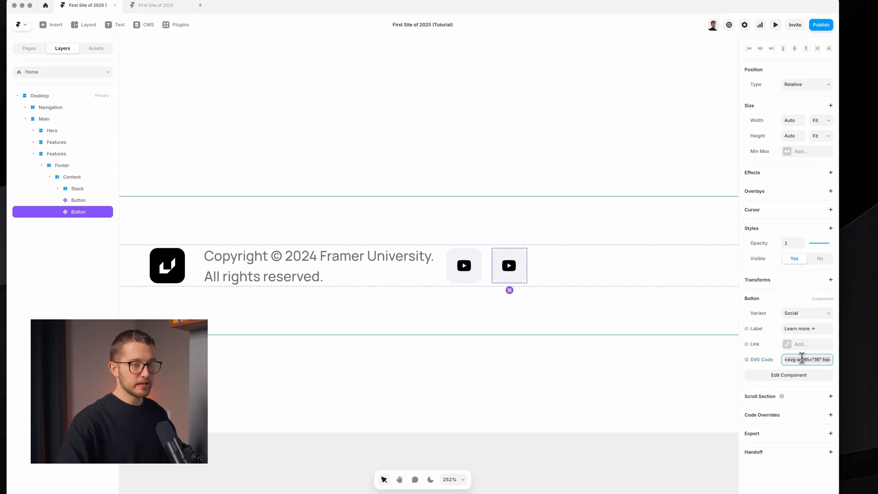
key(super+v)
click(562, 260)
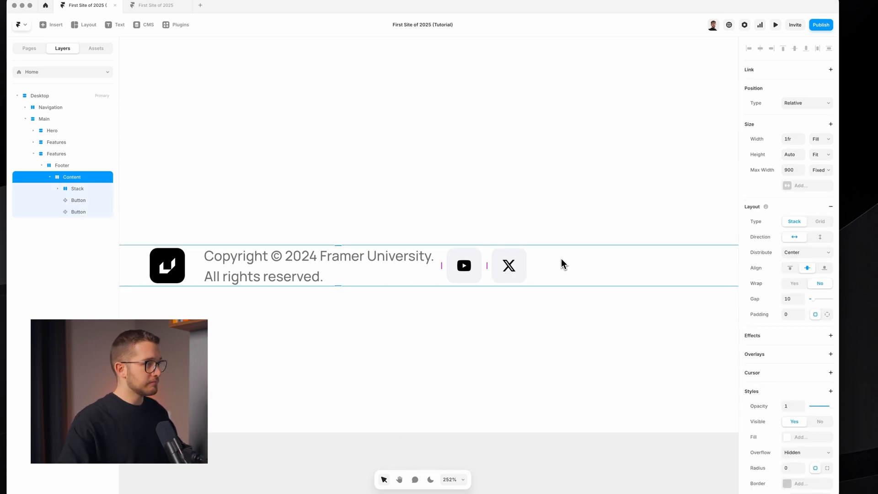
Wrap the YouTube and X buttons in a stack of their own and make it fit its content
click(512, 267)
shift+click(477, 268)
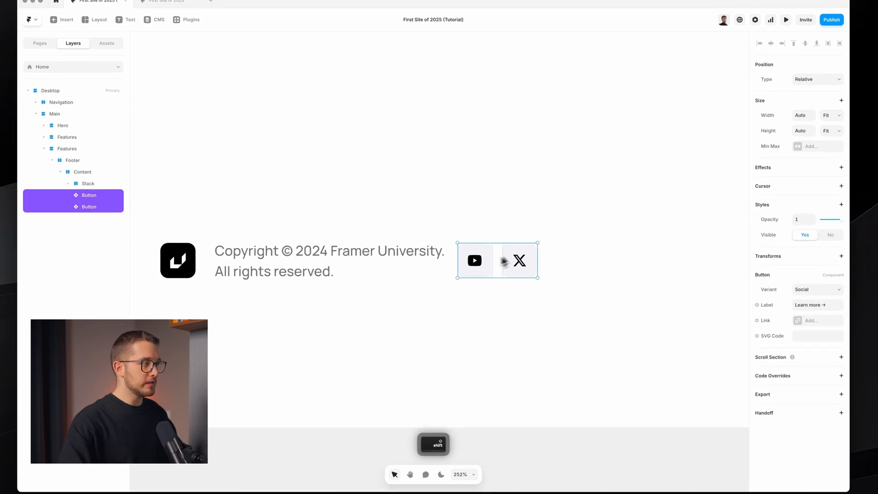
scroll(511, 256, down, 2)
scroll(522, 249, down, 1)
scroll(522, 250, up, 2)
scroll(522, 249, down, 1)
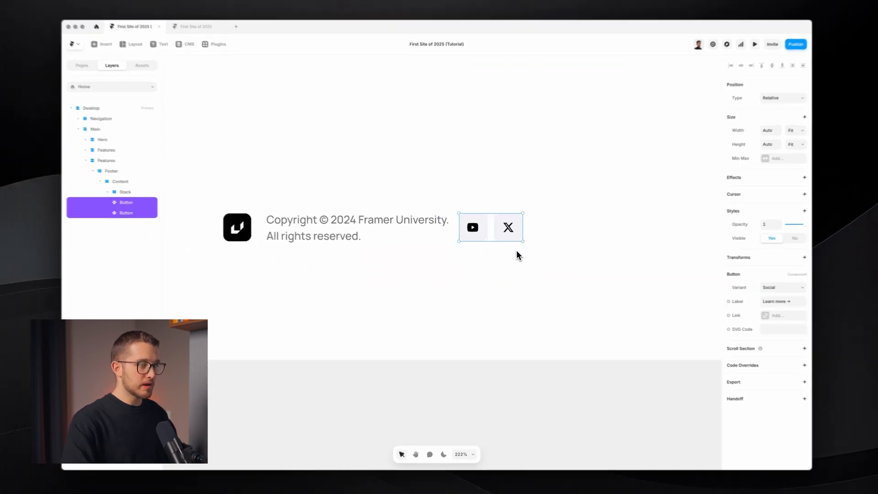
key(alt+super+Return)
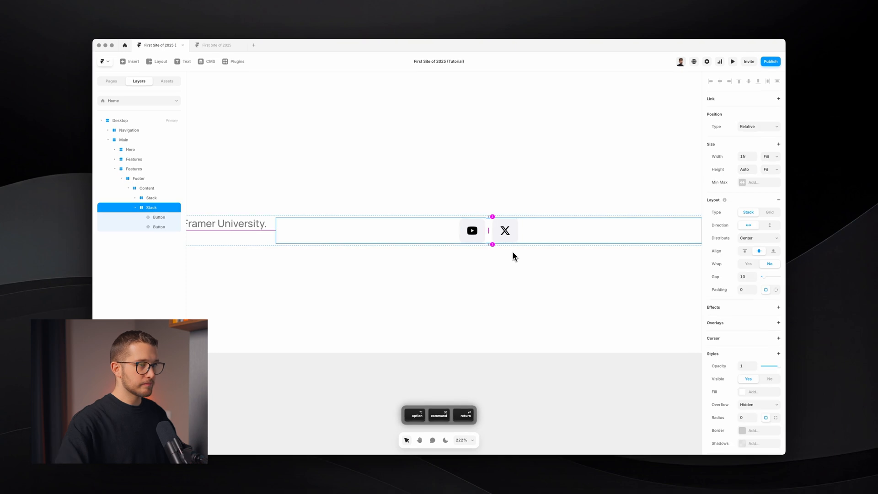
key(shift+f)
Set the gap of the social buttons' stack to 20
click(749, 279)
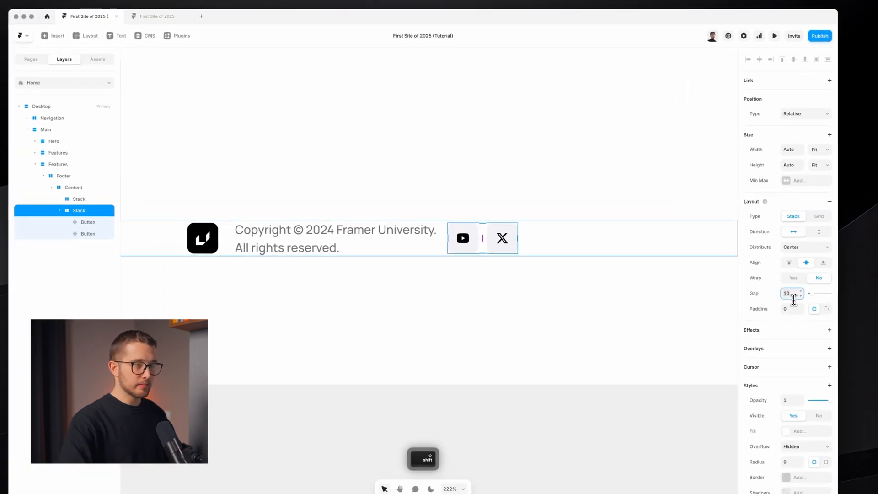
key(shift+Up)
key(Return)
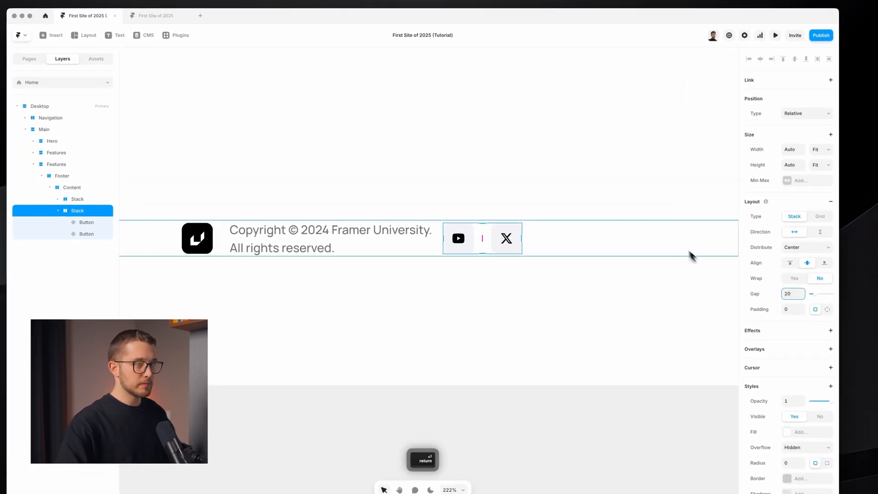
Set the distribution of the footer's Content stack to Space Between
click(545, 236)
scroll(517, 237, down, 3)
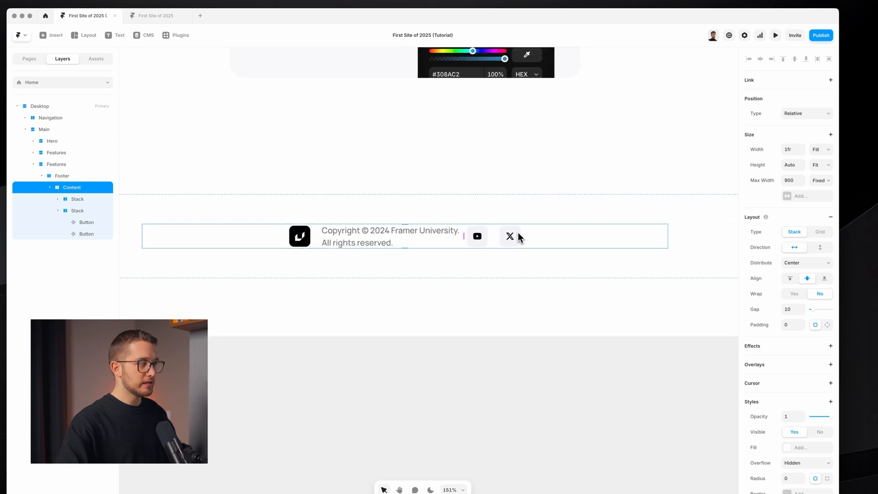
click(802, 263)
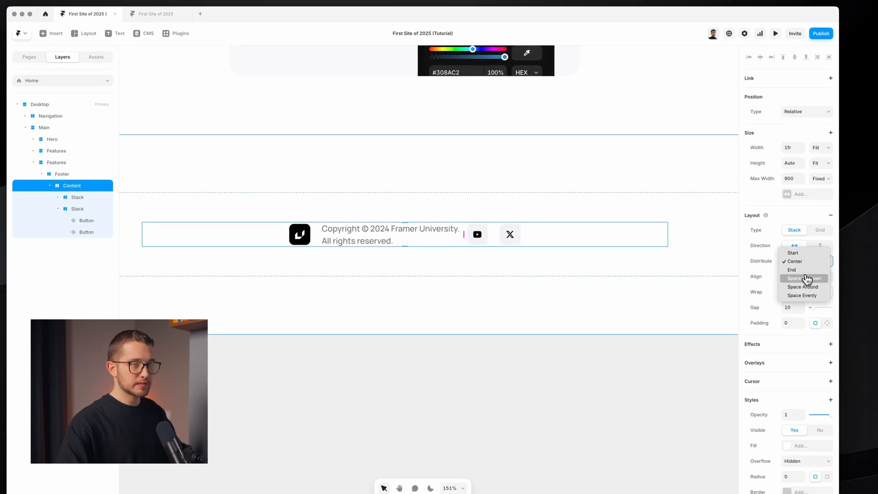
click(805, 279)
scroll(472, 247, down, 5)
scroll(498, 237, up, 3)
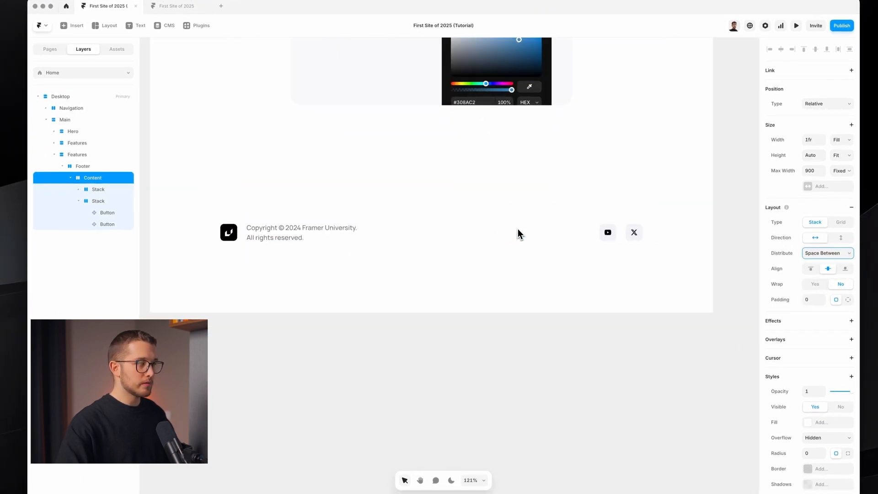
drag(209, 215, 640, 244)
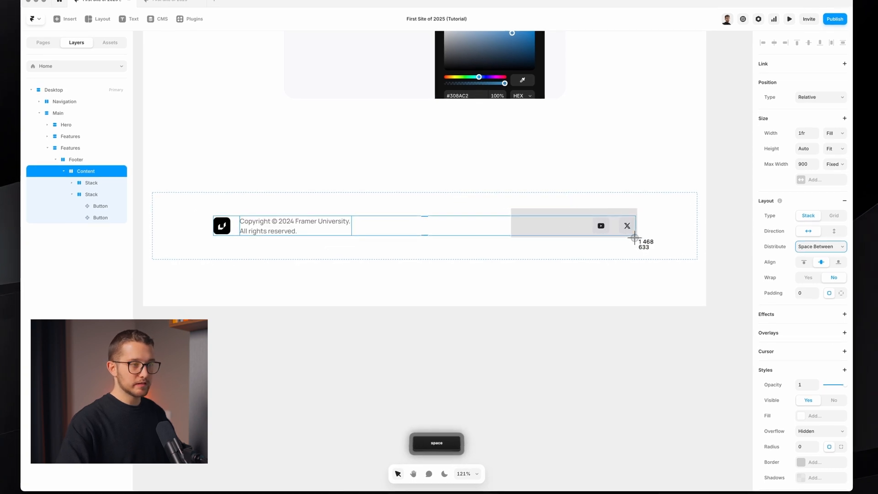
key(Escape)
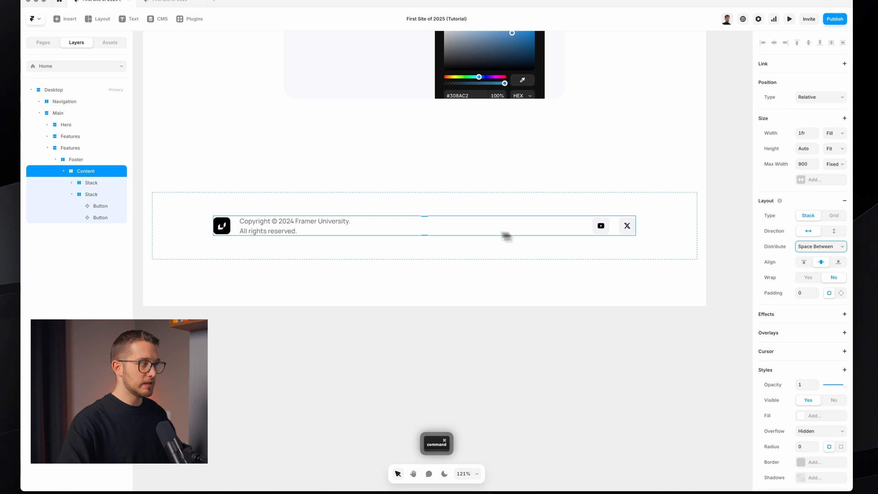
Move the Footer frame out of the Features section and place it directly inside the Desktop frame
click(479, 294)
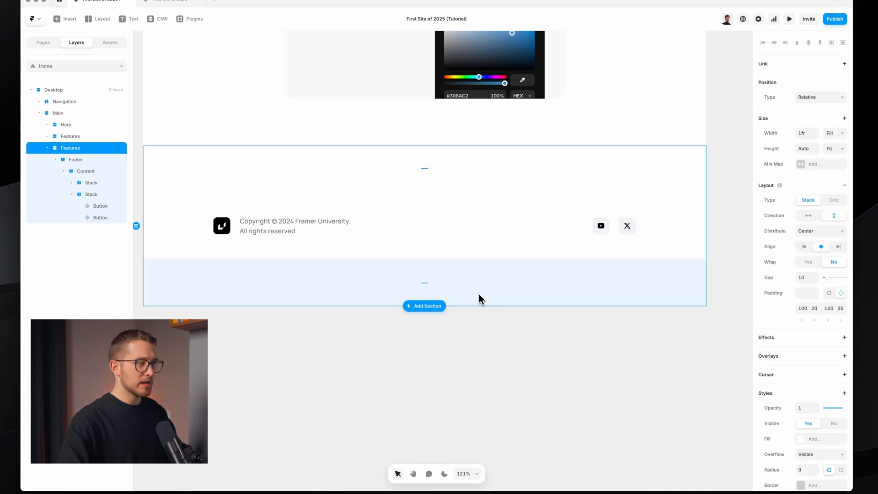
scroll(479, 295, down, 3)
key(super)
click(471, 254)
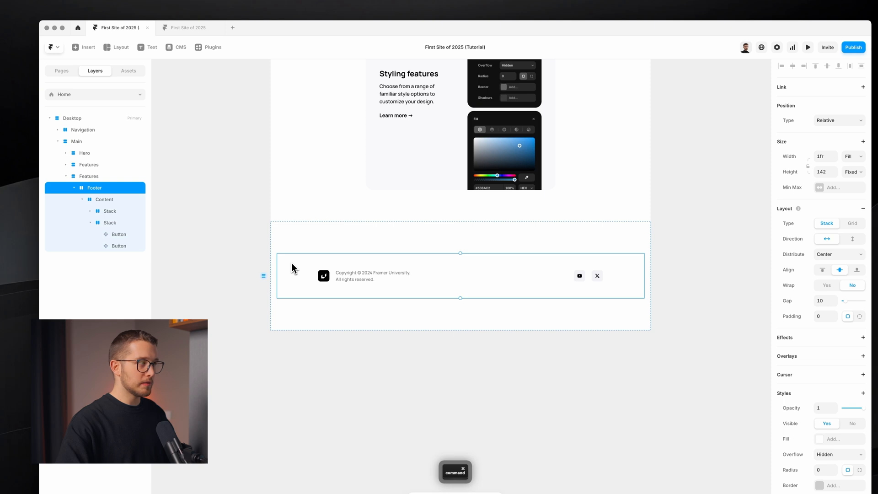
key(super+x)
click(80, 119)
key(super+v)
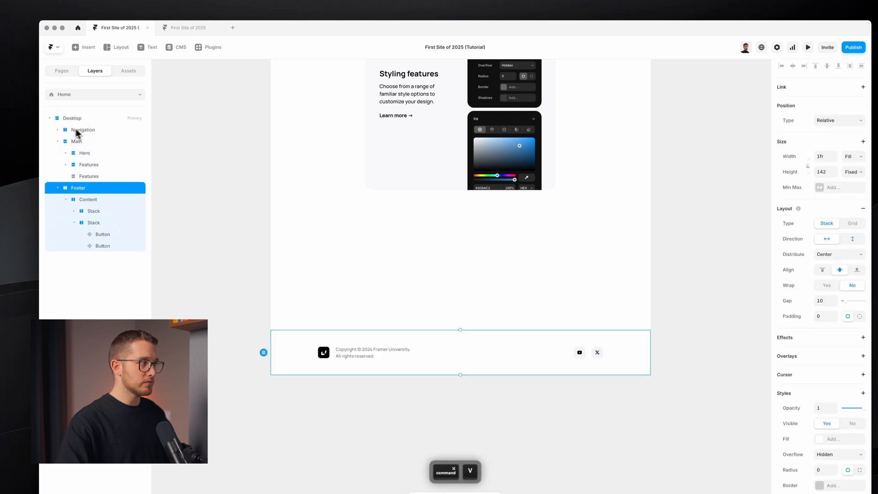
Collapse the Main and Footer layers and examine how Navigation, Main and Footer are nested under Desktop
click(89, 141)
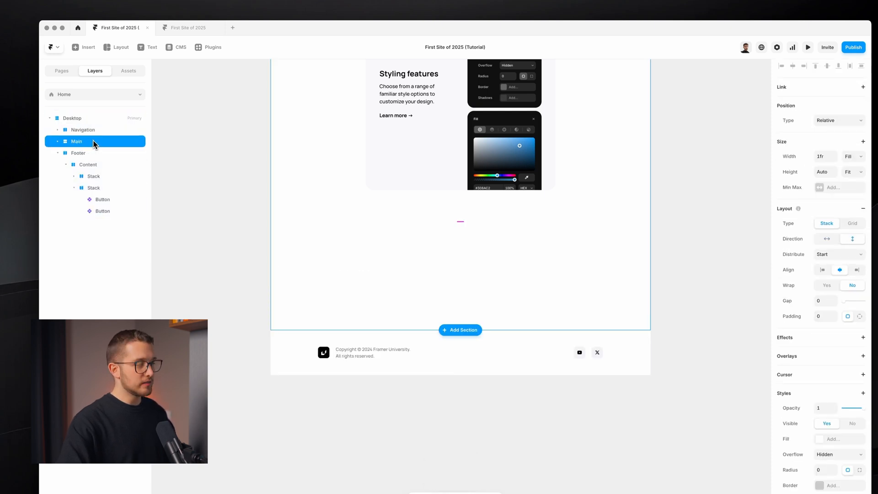
click(51, 154)
click(57, 154)
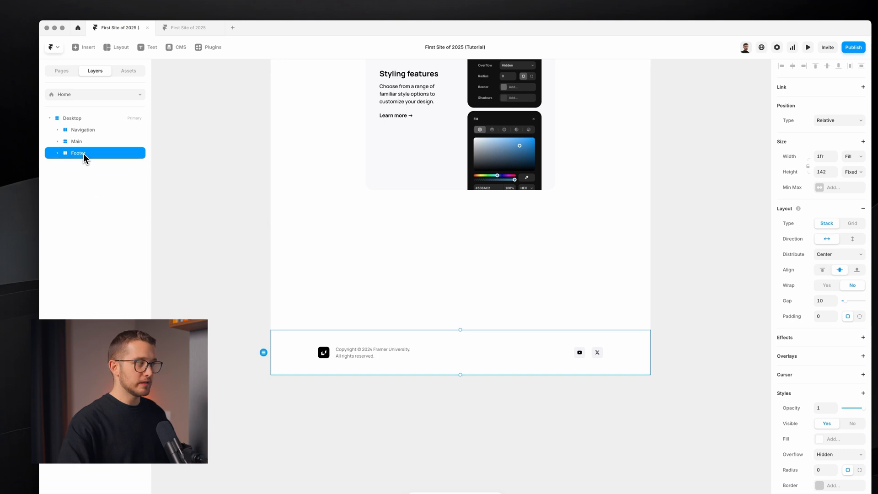
click(93, 144)
click(91, 129)
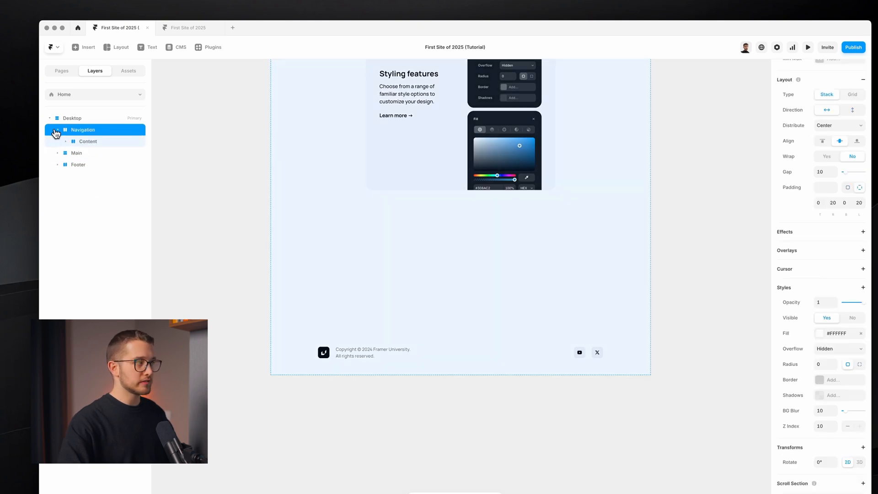
click(57, 130)
click(75, 142)
Set the Footer's height to Fit Content and give it an individual top padding of 44
click(78, 152)
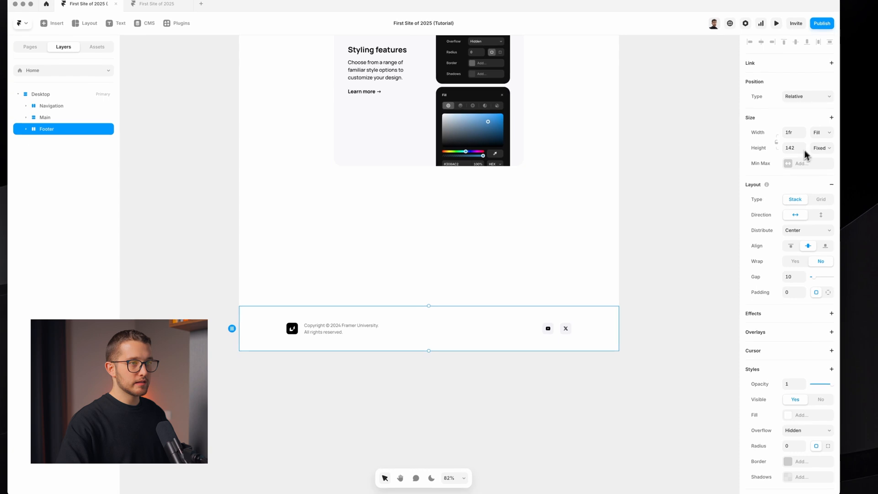
click(850, 171)
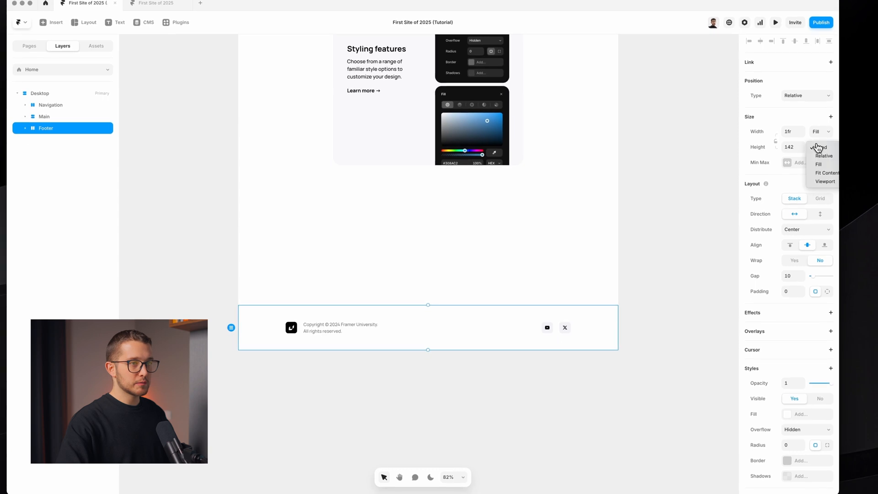
click(823, 173)
click(826, 292)
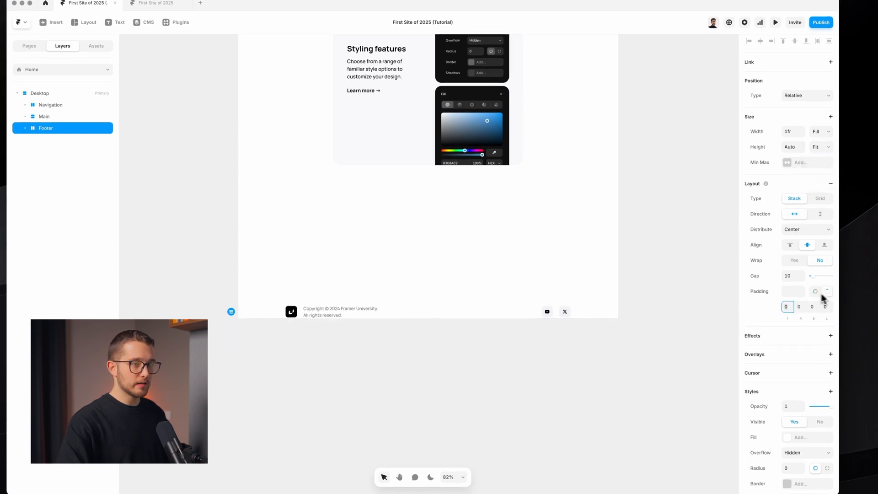
text(44)
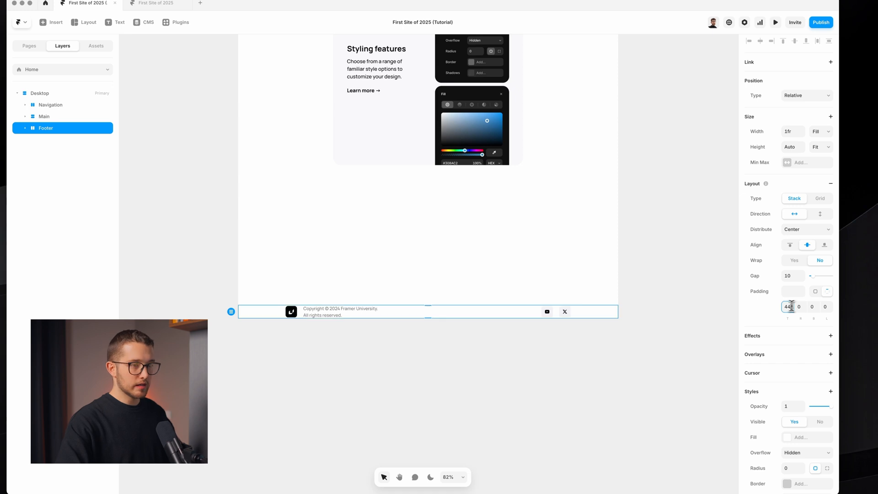
Set the footer's bottom padding to 44
click(814, 307)
key(super+v)
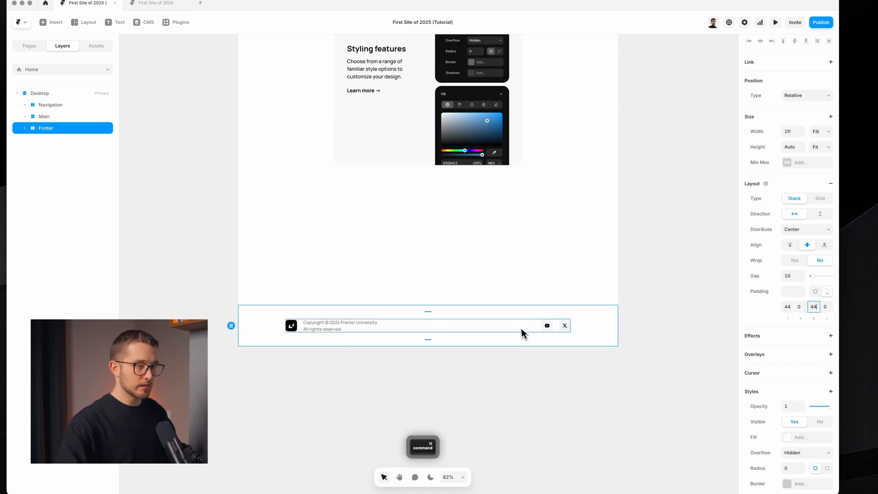
click(796, 306)
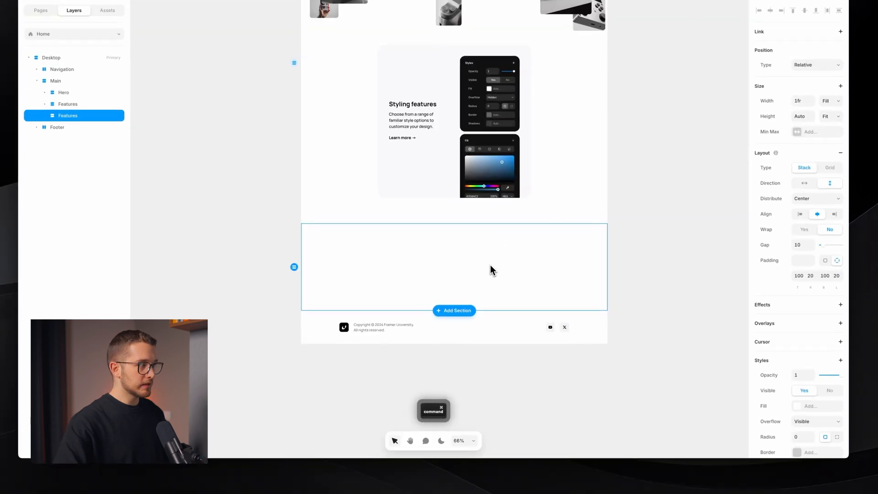
Delete the empty Features section above the footer and switch the editor to its dark theme
scroll(490, 249, up, 2)
key(Delete)
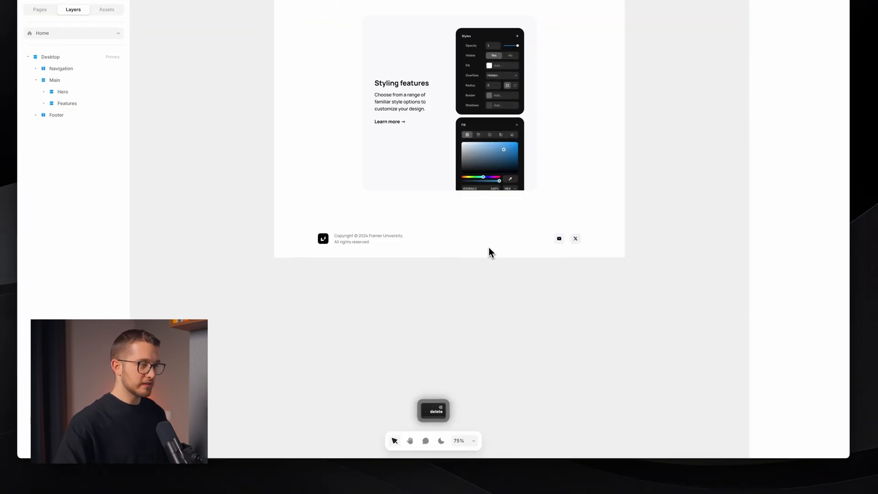
scroll(460, 219, up, 6)
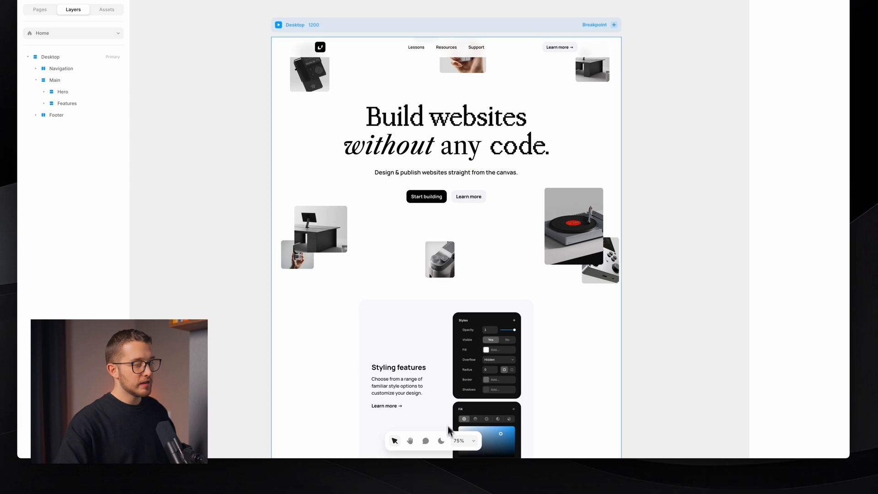
click(440, 441)
scroll(490, 234, up, 2)
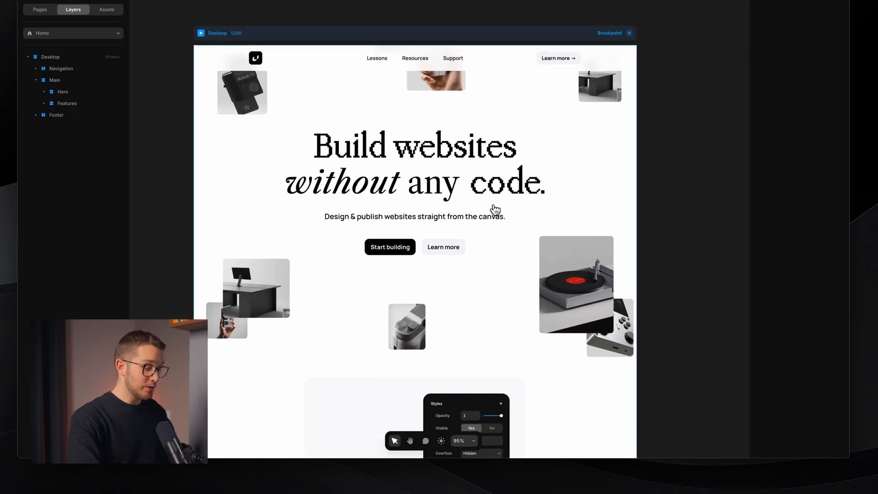
Preview the page and compare it with the reloaded finished site in the other window, examining the hero, before returning to the canvas
key(super+p)
scroll(490, 246, down, 5)
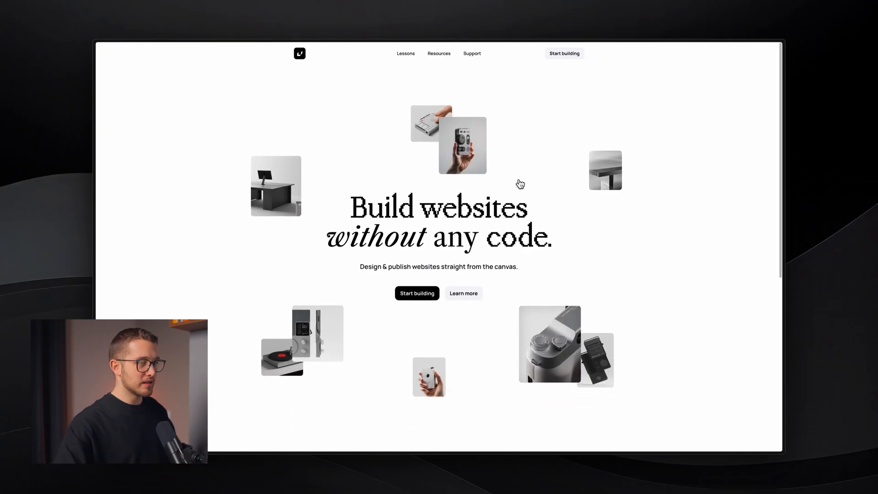
key(super+r)
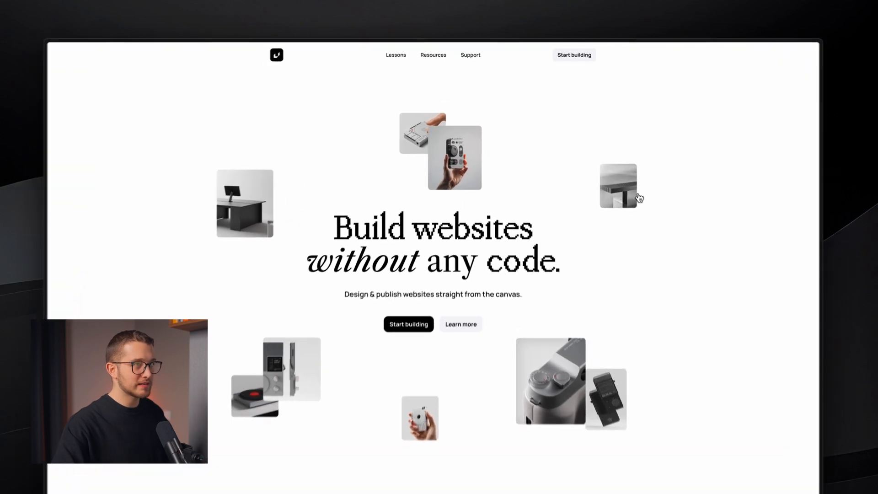
key(super+Tab)
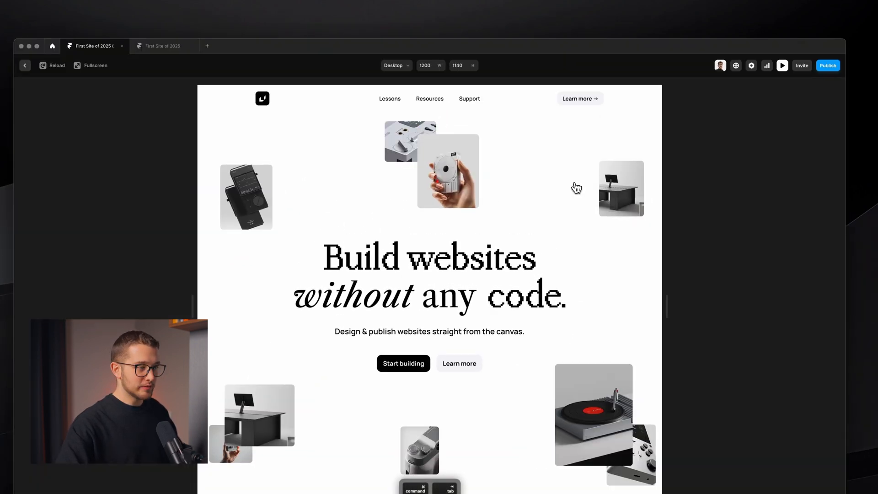
key(Escape)
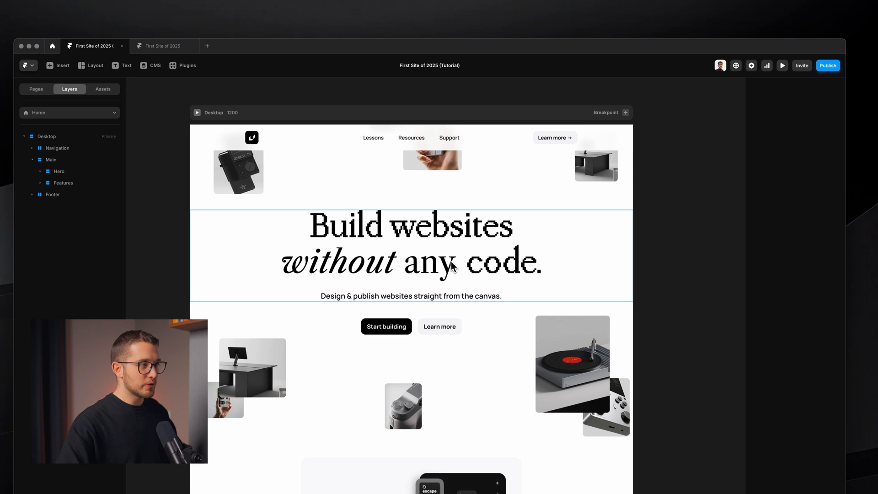
Add a text effect to the hero heading "Build websites without any code." and preview the animation
click(450, 236)
scroll(449, 234, up, 3)
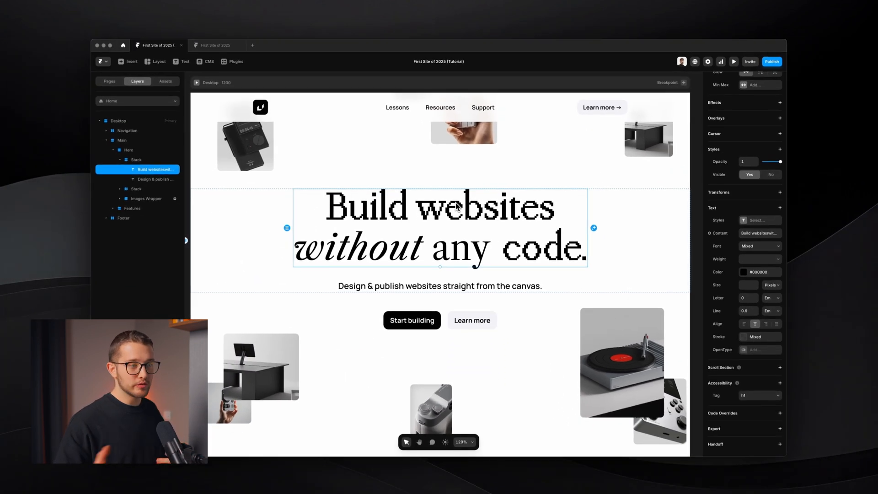
scroll(757, 149, up, 3)
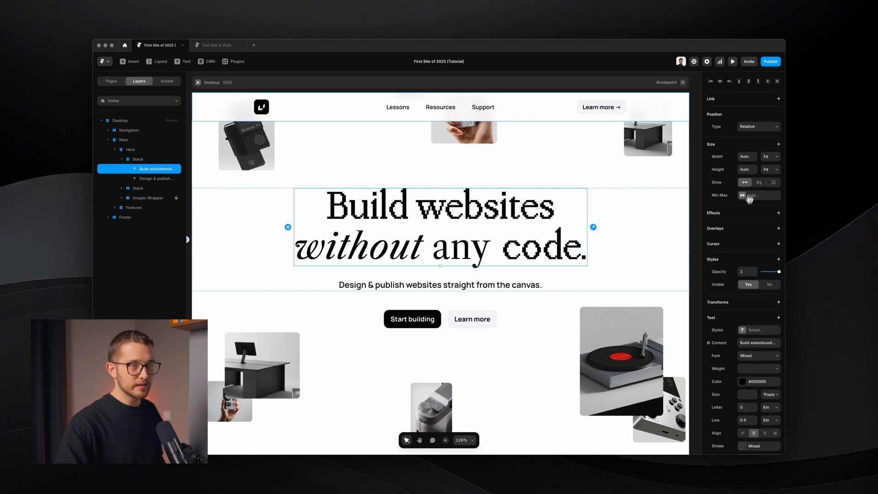
click(744, 213)
click(773, 201)
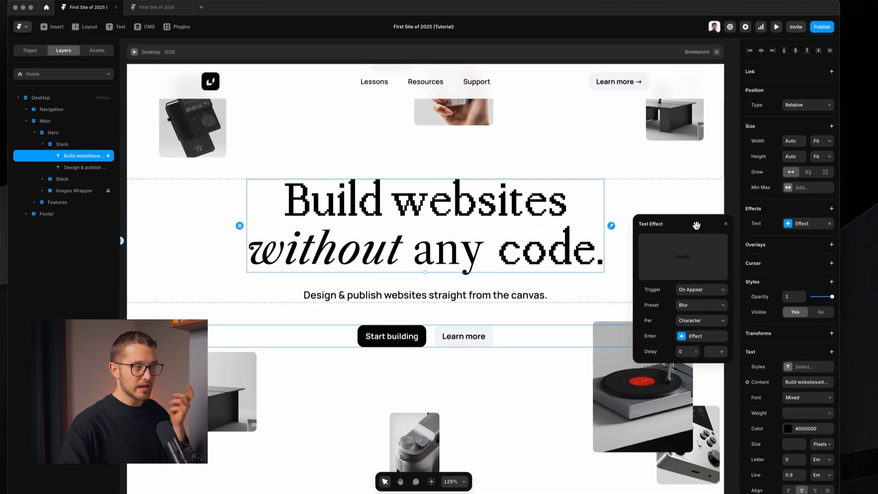
drag(697, 192, 652, 153)
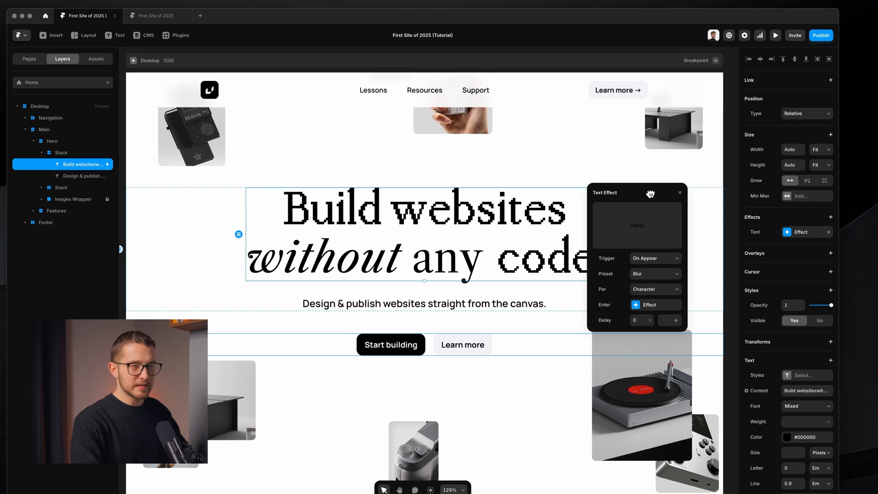
key(super+p)
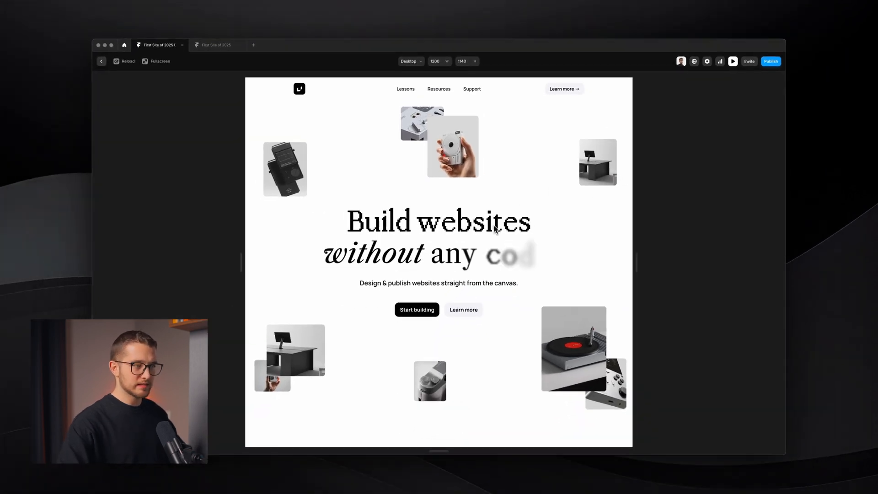
key(Escape)
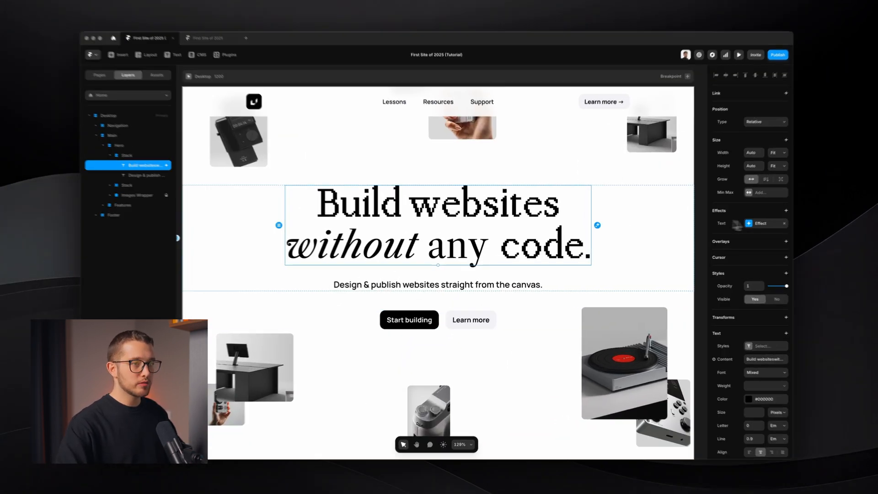
Make the heading's text effect animate per word and set its enter blur to 4
click(753, 225)
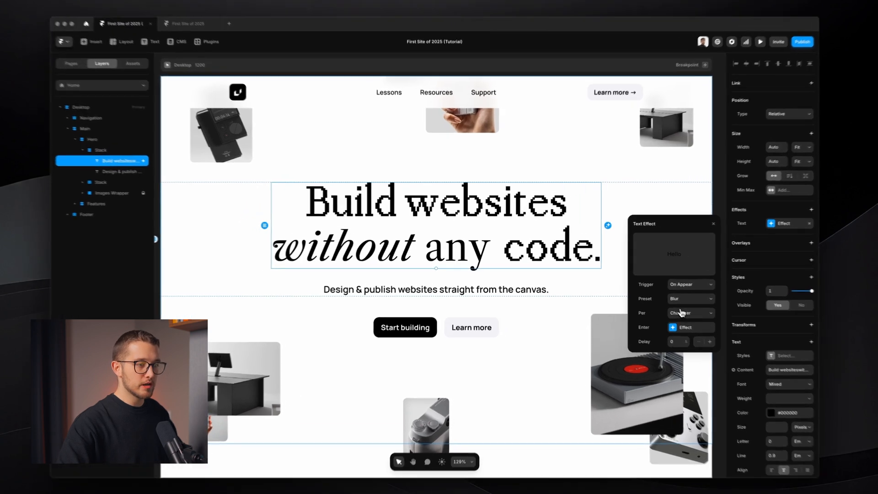
click(662, 305)
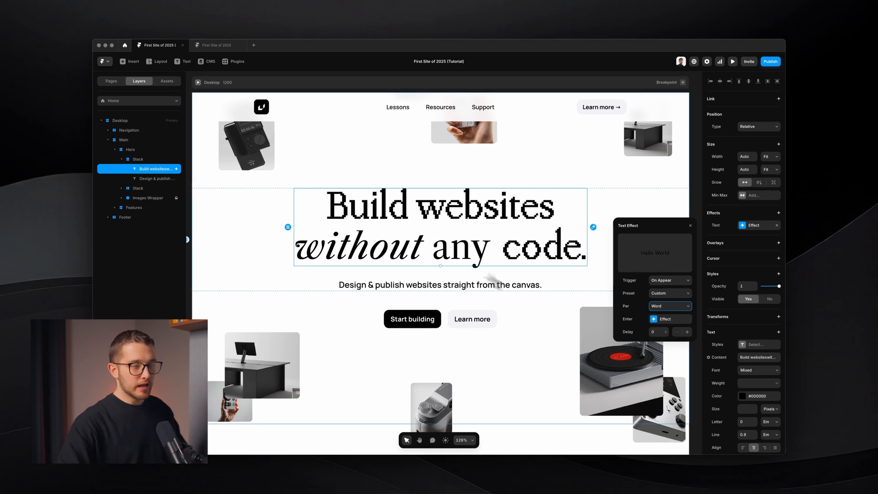
click(664, 319)
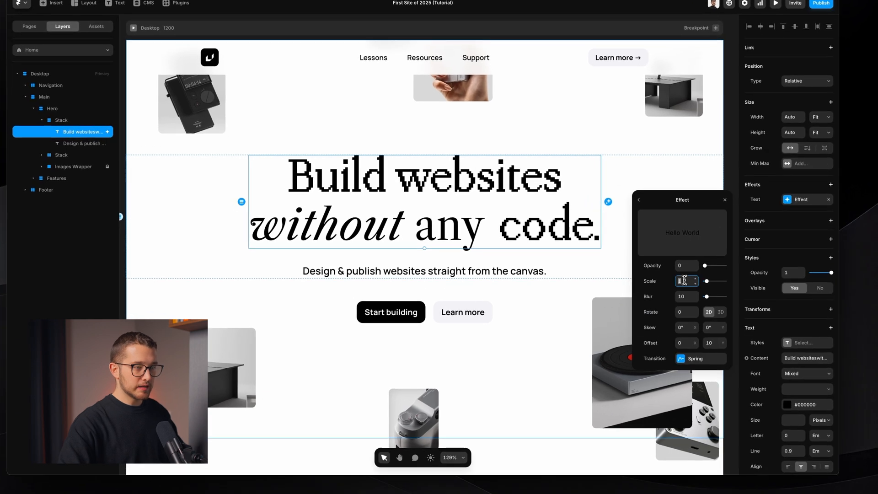
click(656, 306)
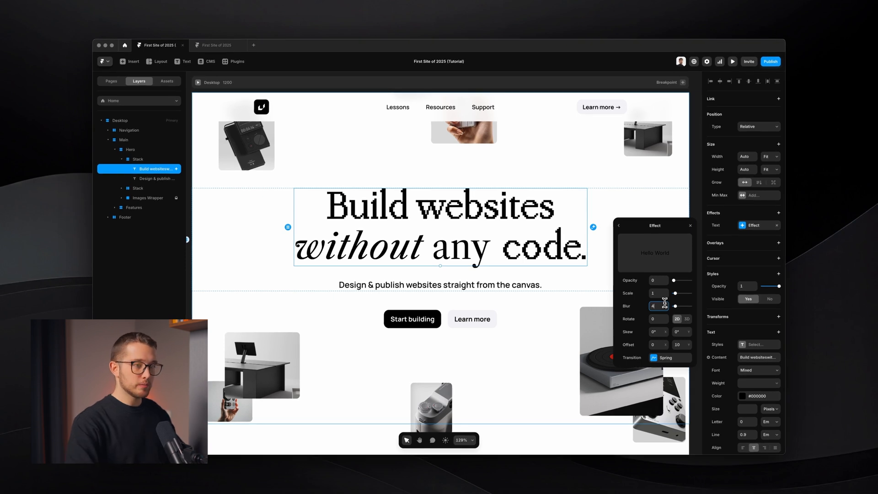
text(4)
key(Return)
Set the heading's enter effect offset to 5 on X and 0 on Y
click(678, 346)
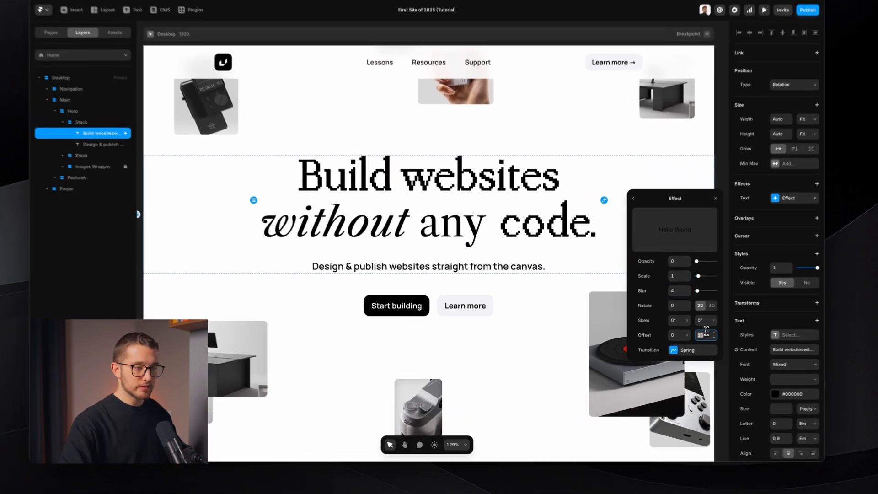
text(0)
click(661, 346)
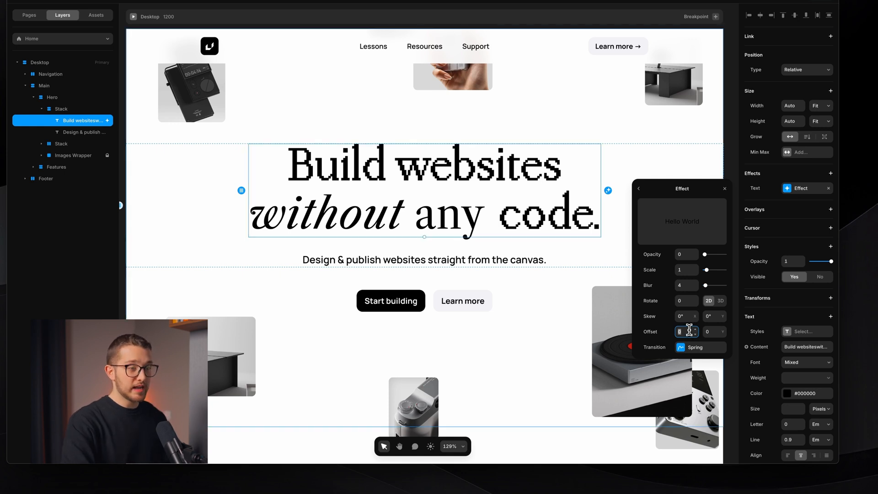
text(5)
key(Return)
Set the time of the heading effect's spring transition to 1 second
click(692, 348)
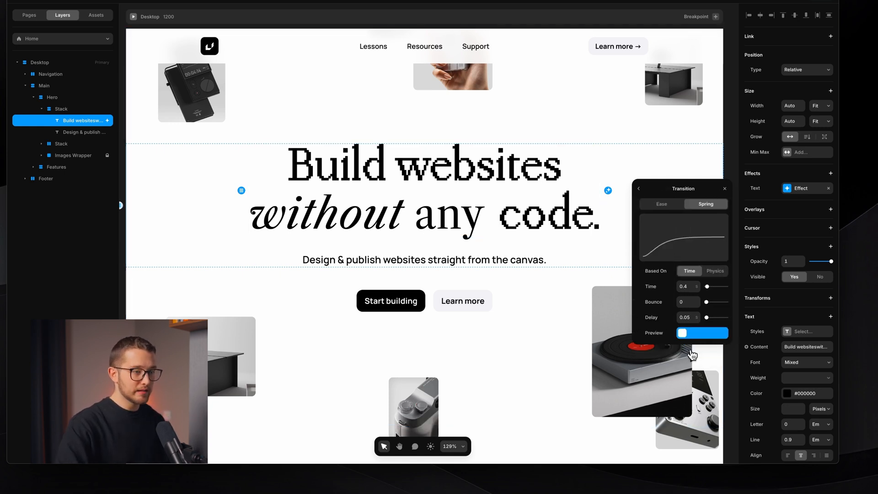
click(683, 286)
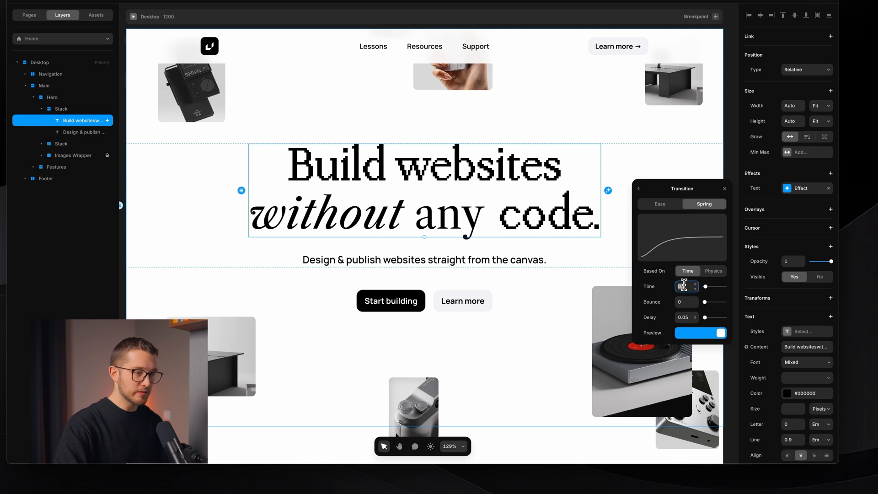
key(Return)
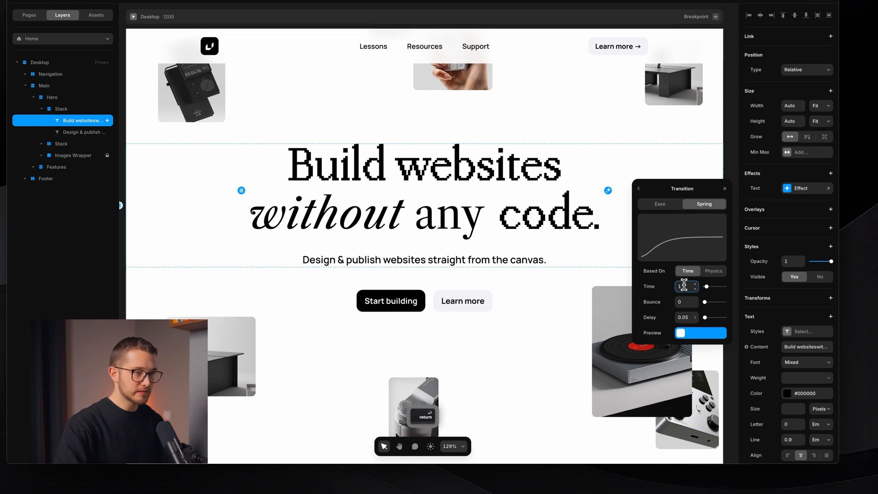
click(695, 315)
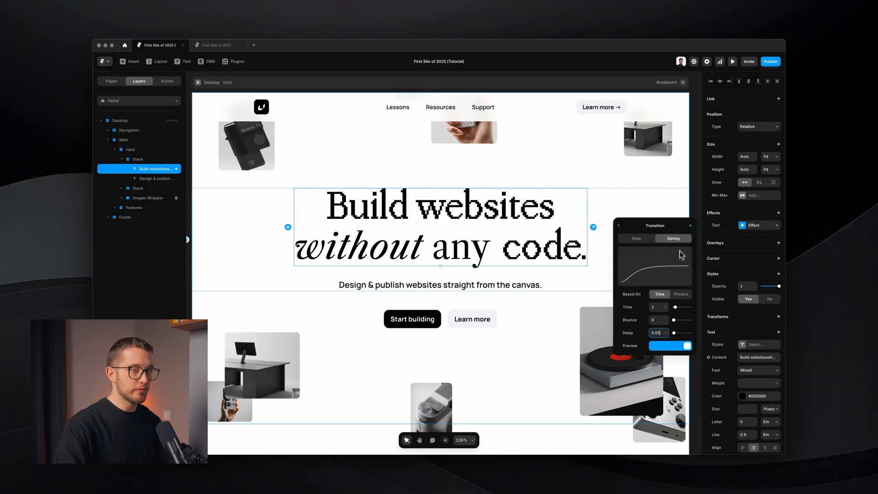
Preview the page and replay the heading's word-by-word appear animation
key(super+p)
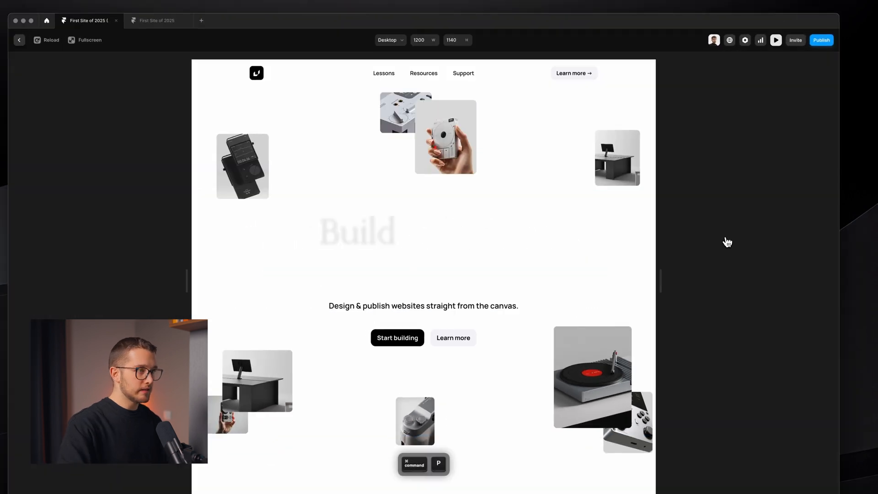
key(super+r)
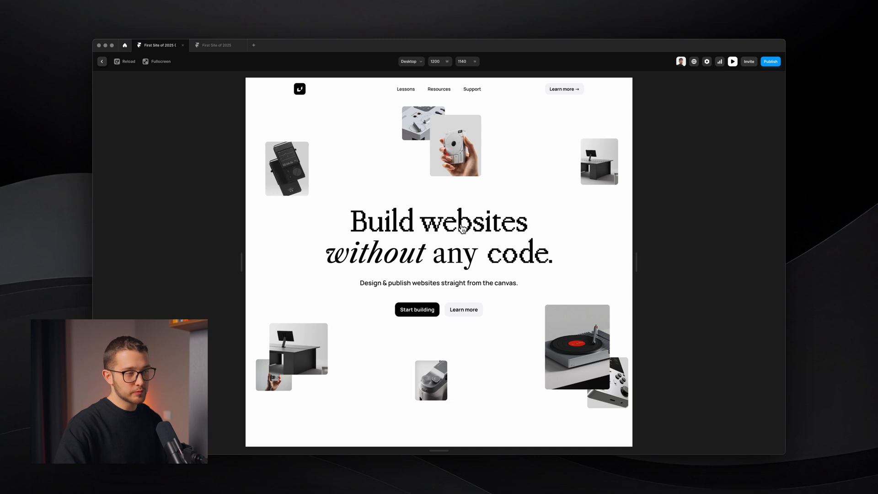
key(Escape)
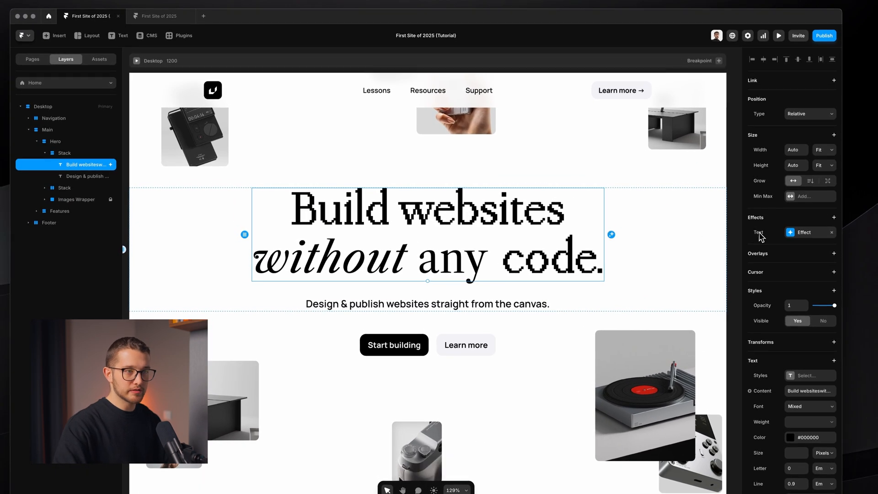
Copy the heading's text effect to the subtitle "Design & publish websites straight from the canvas."
right_click(759, 234)
click(764, 240)
click(535, 303)
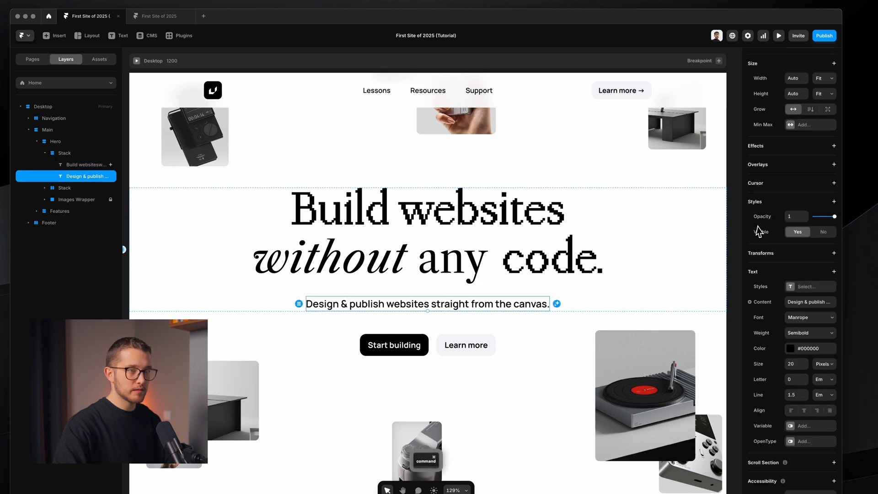
right_click(758, 151)
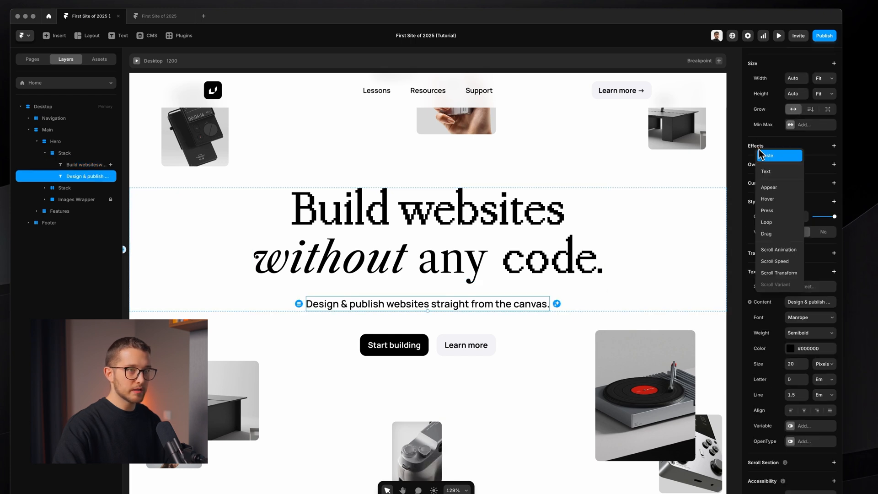
click(769, 153)
Preview the page again and replay the load to compare the heading and subtitle animation timing
key(super+p)
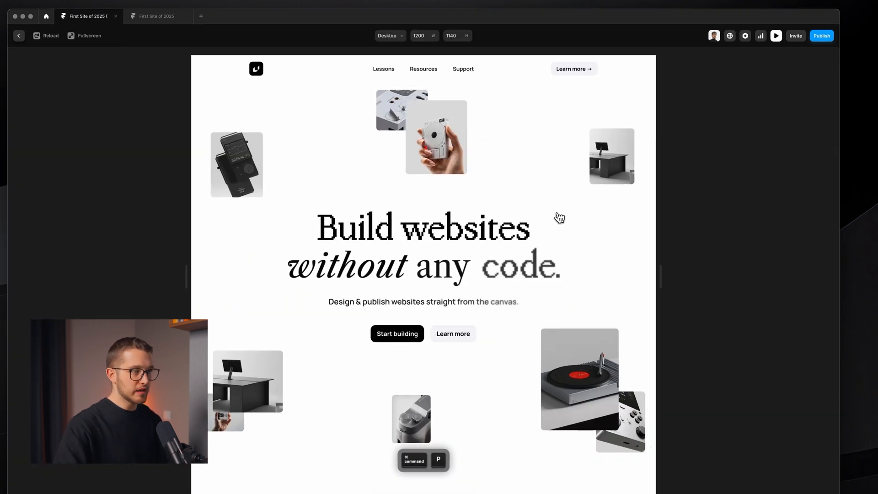
key(super+r)
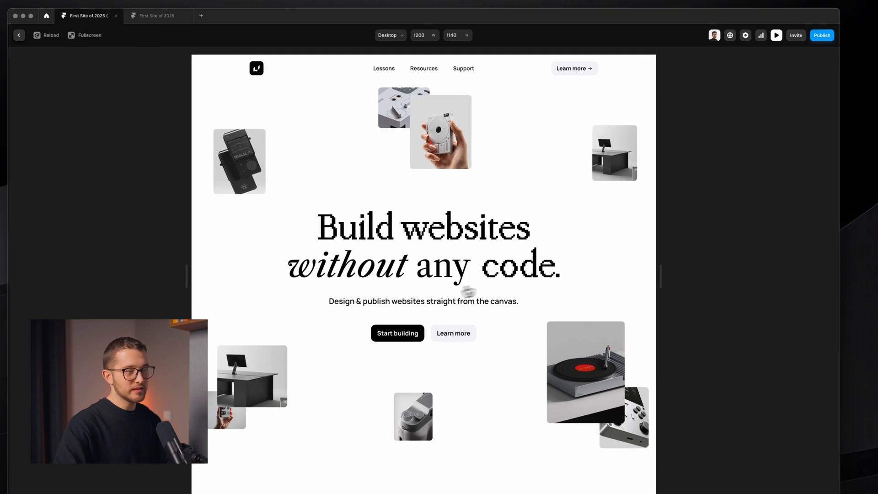
drag(338, 303, 491, 303)
click(501, 290)
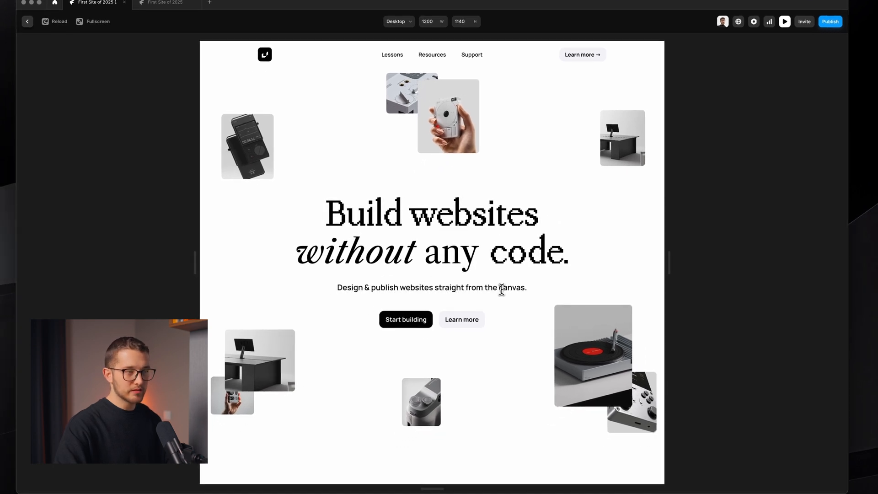
key(Escape)
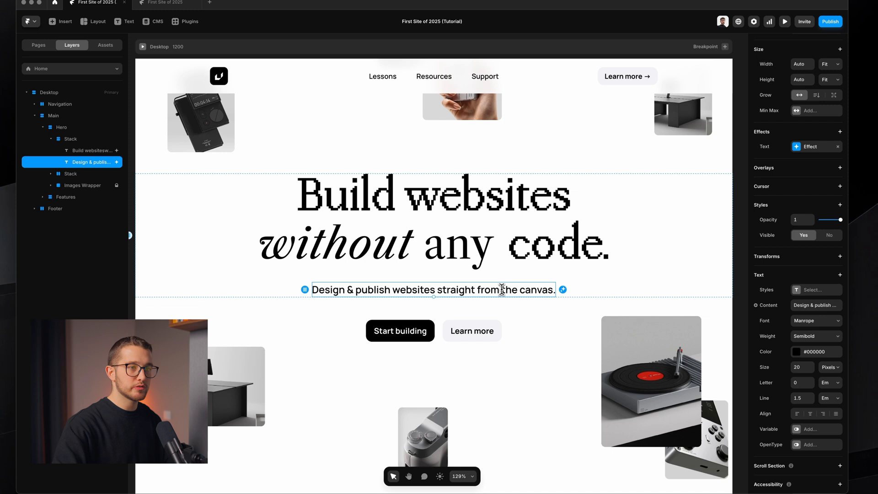
Set the delay of the subtitle's on-appear text effect to 0.5 seconds
click(809, 147)
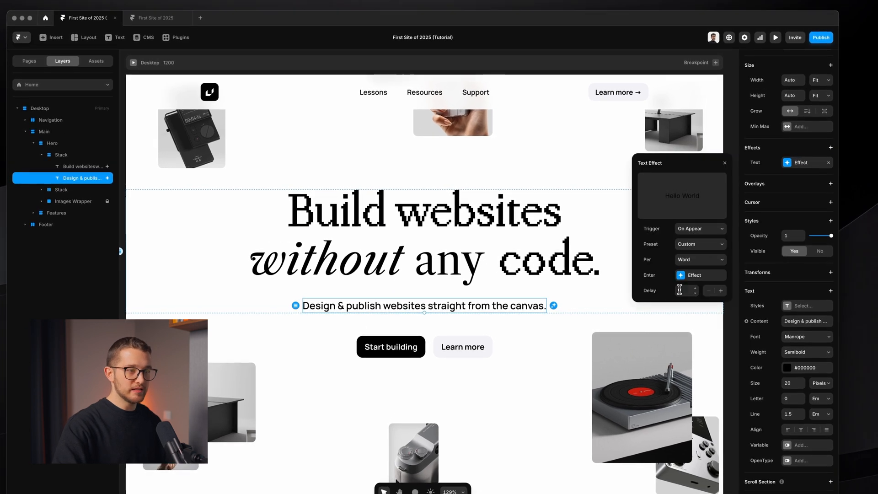
text(0.5)
key(Return)
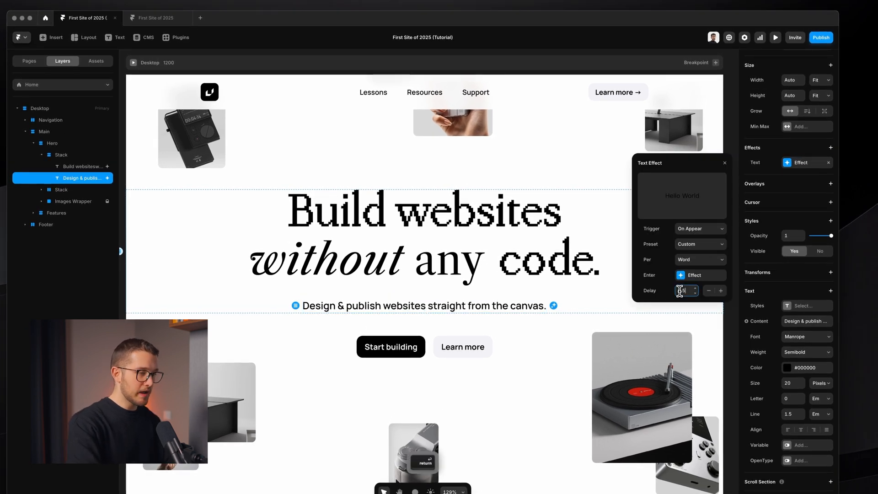
Preview the page and replay the load several times to check the subtitle's delayed appear animation
key(super+p)
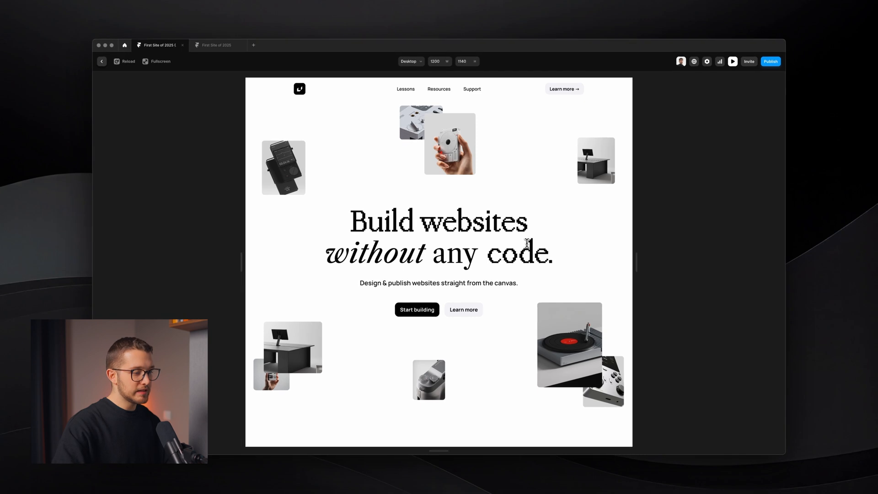
key(super+r)
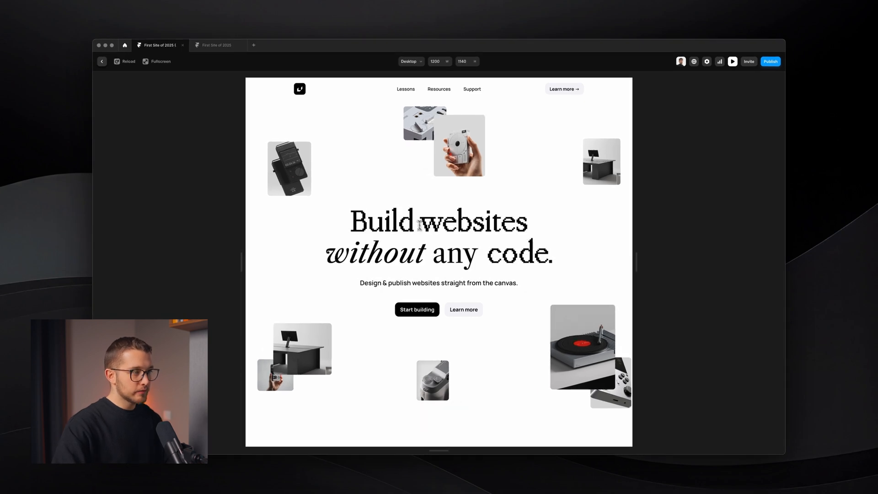
key(super+r)
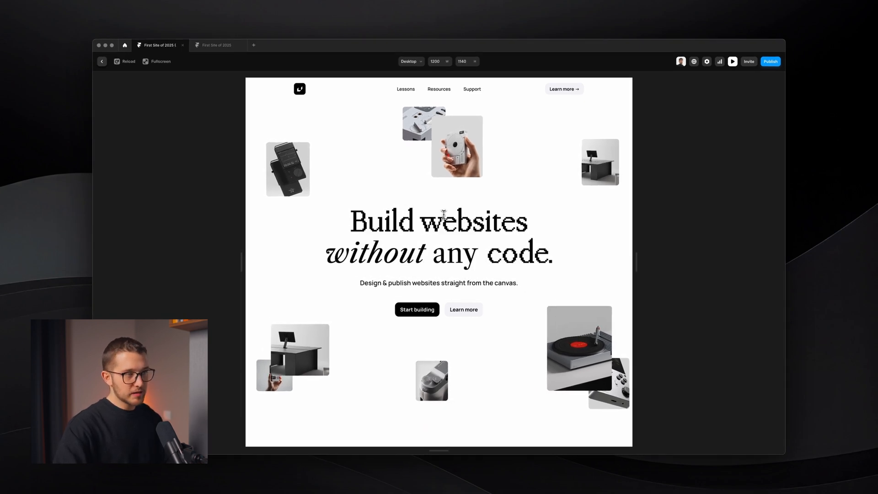
key(super+r)
key(Escape)
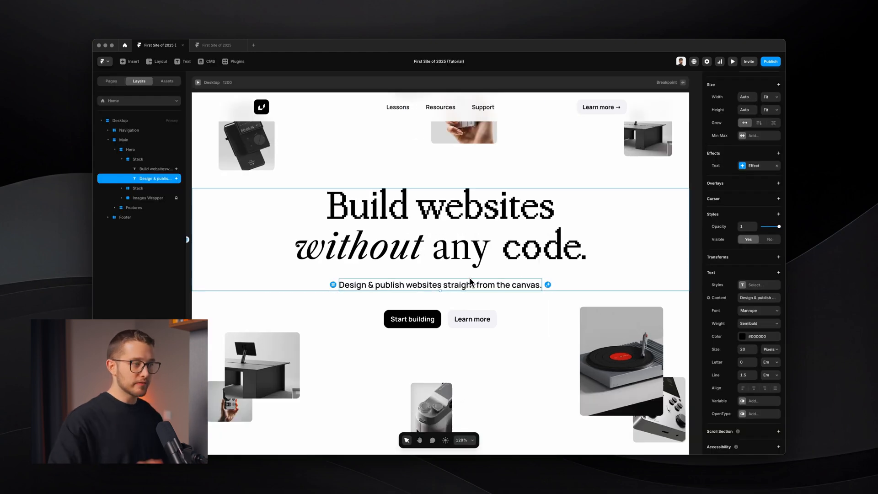
Add an appear effect to the hero's "Start building" and "Learn more" buttons, entering from opacity 0, scale 1 and horizontal offset 5
click(412, 319)
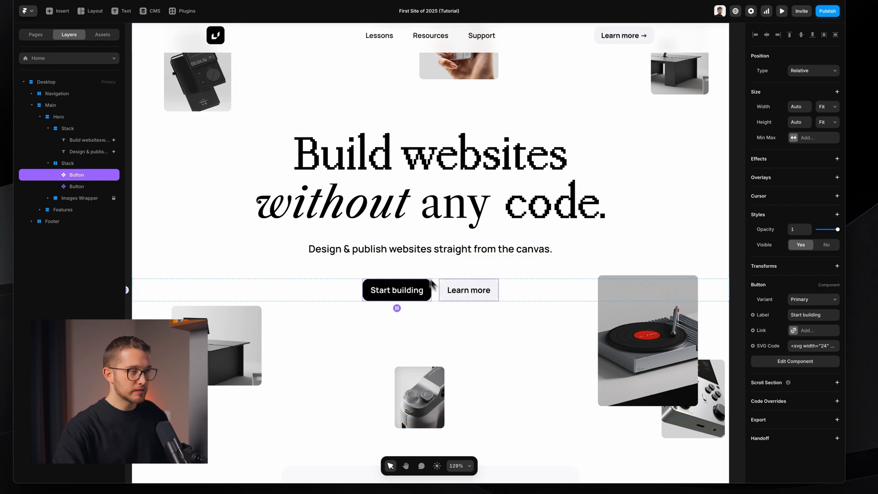
shift+click(462, 296)
click(807, 164)
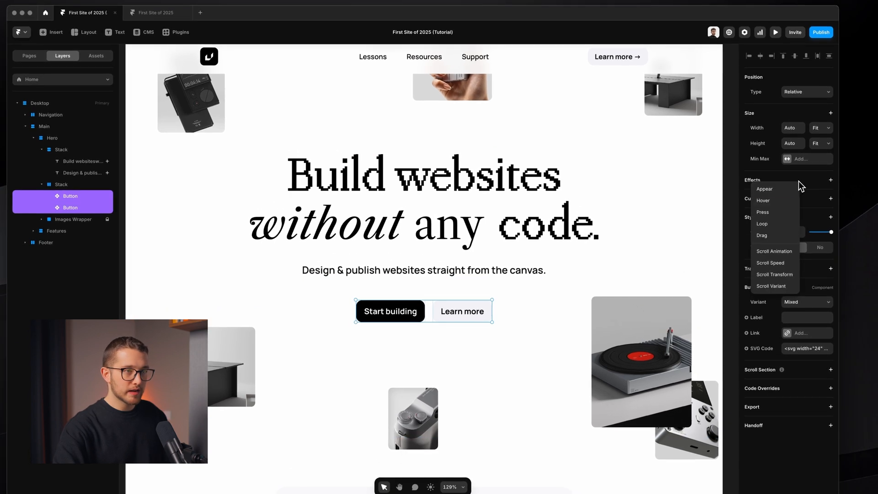
click(786, 194)
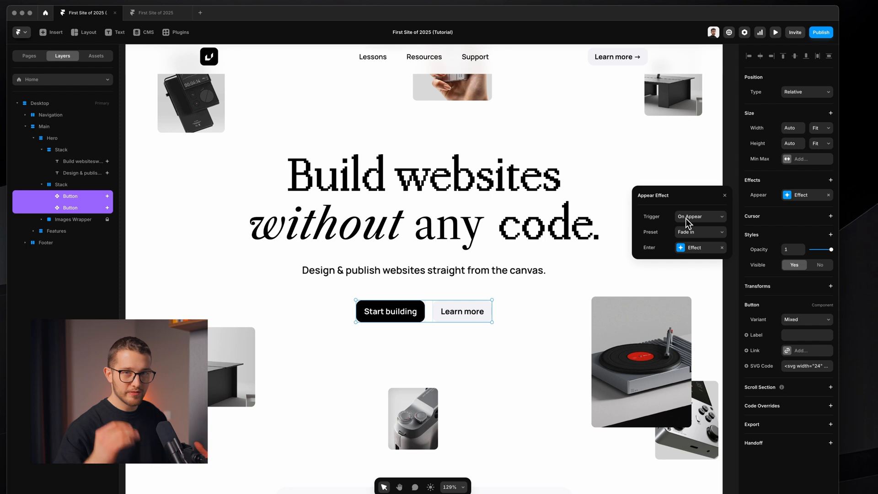
click(691, 248)
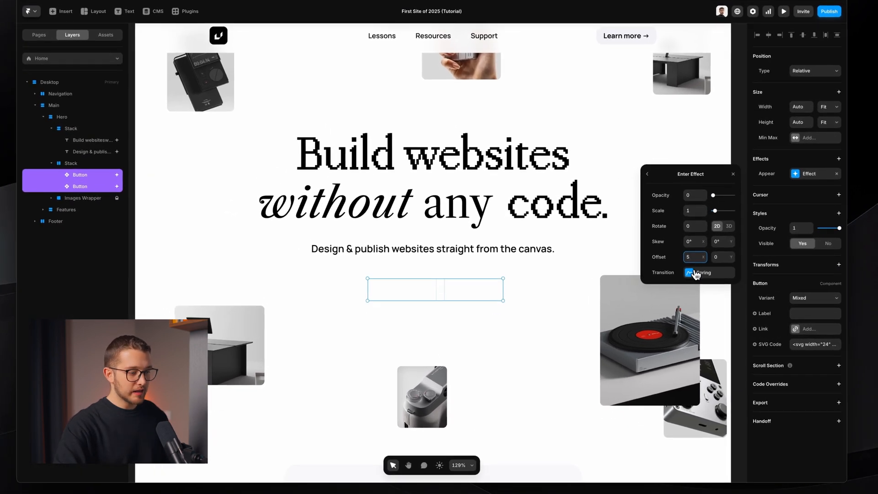
Configure both buttons' spring transition with time 0.6 seconds, bounce 0 and delay 0.6 seconds
click(700, 274)
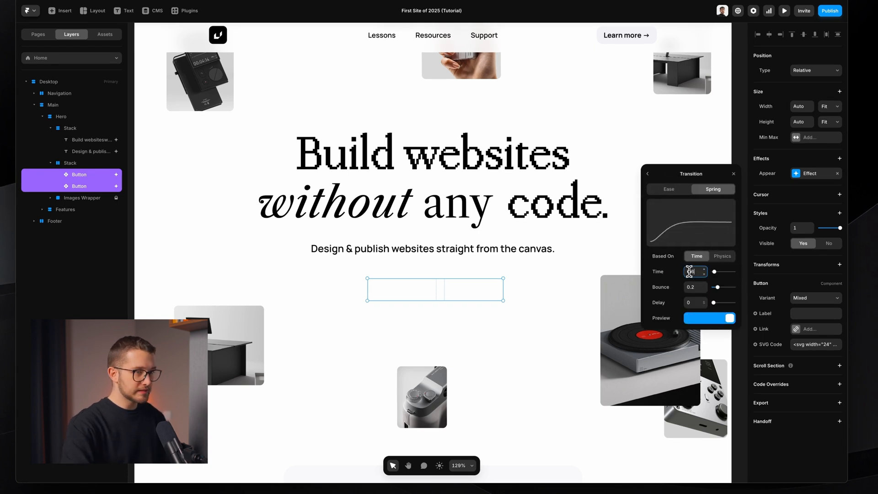
key(Return)
text(0.)
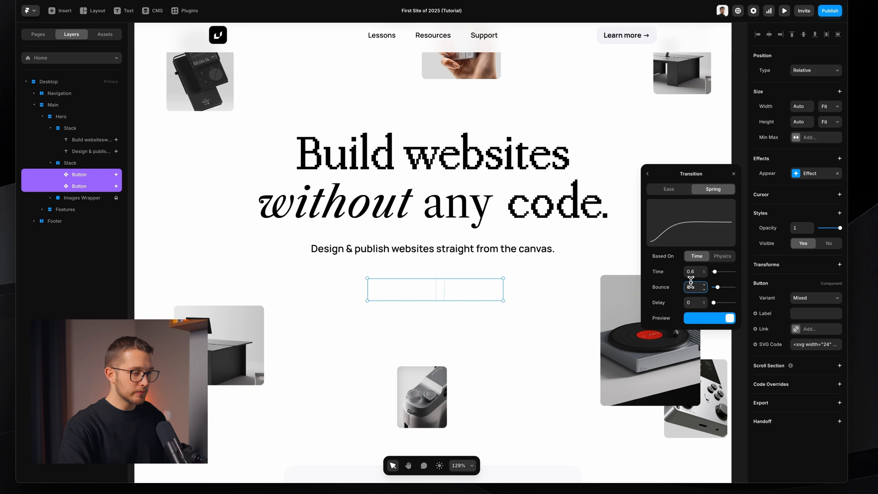
key(Return)
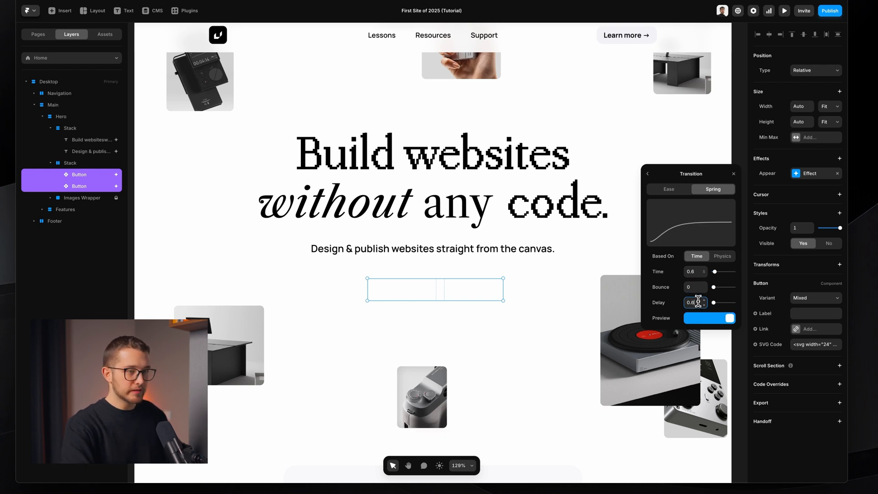
click(698, 303)
text(0.6)
key(Return)
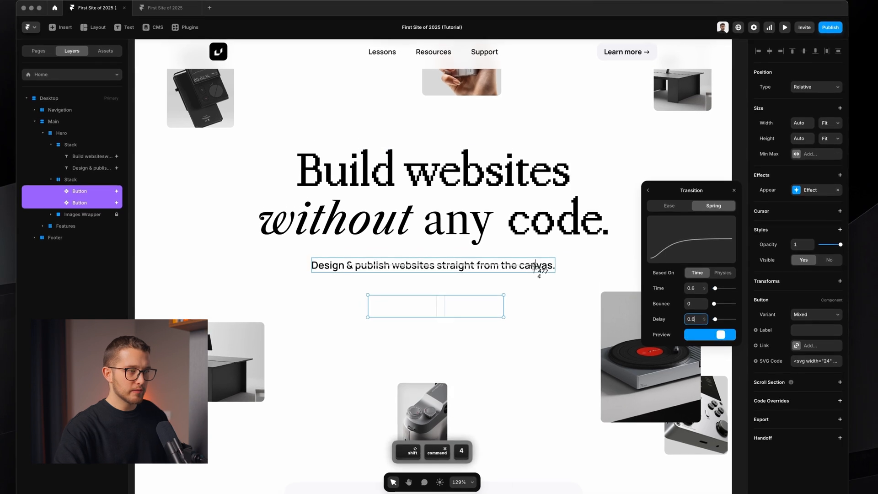
key(Escape)
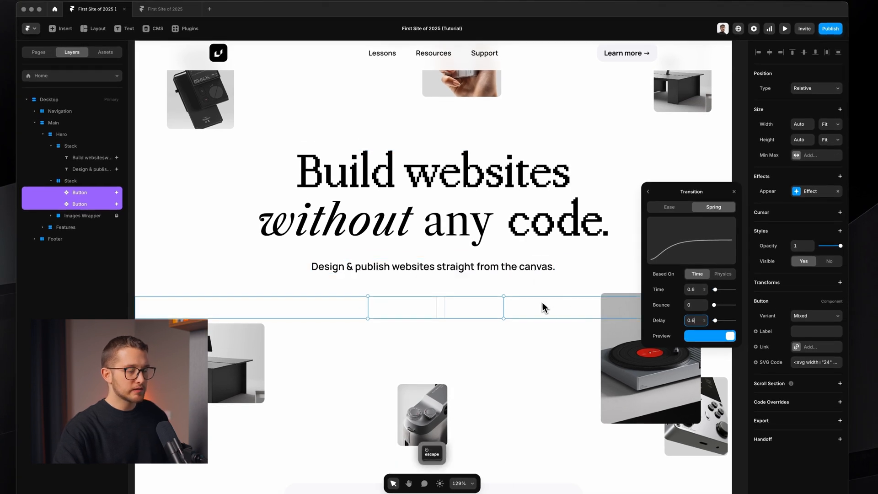
click(734, 192)
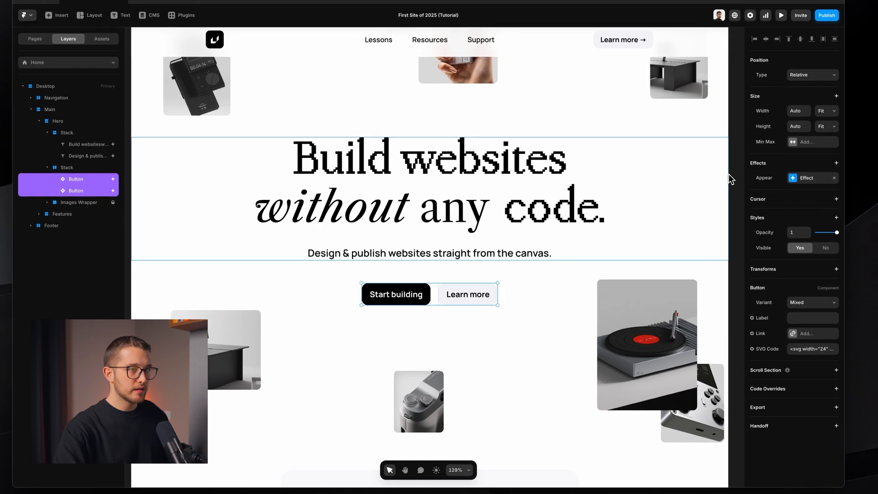
Give only the "Learn more" button's appear transition a slightly longer delay than the "Start building" button's
click(394, 330)
super+click(401, 278)
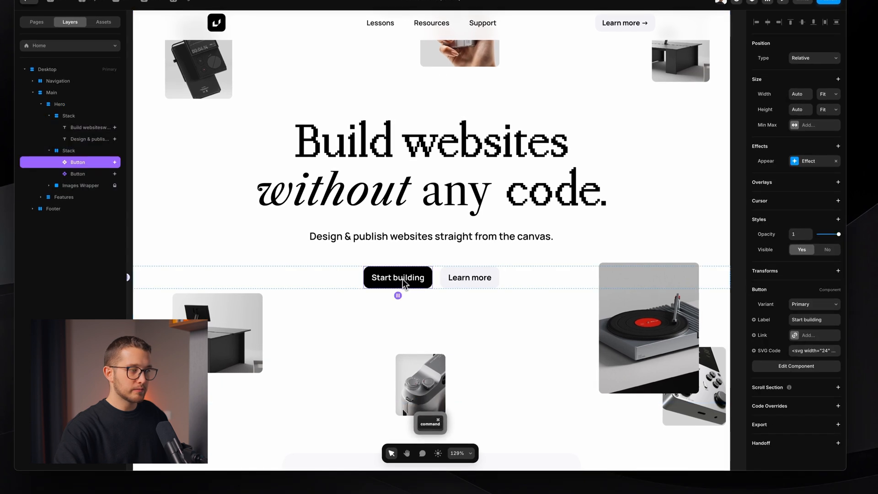
super+click(468, 277)
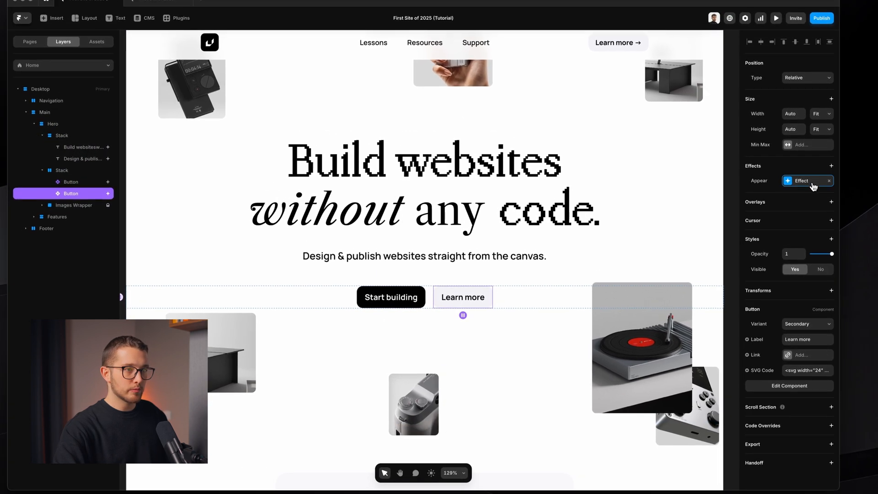
click(809, 161)
click(691, 284)
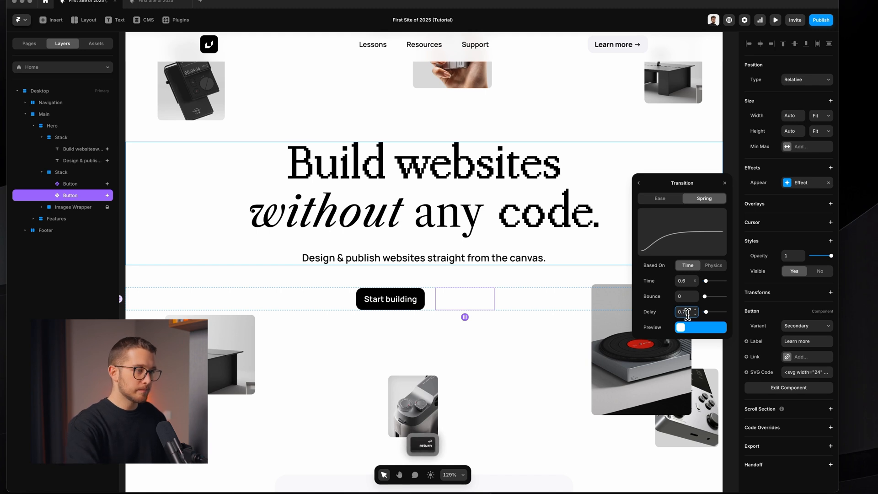
Preview the page and replay the load to check the staggered button animations
key(super+p)
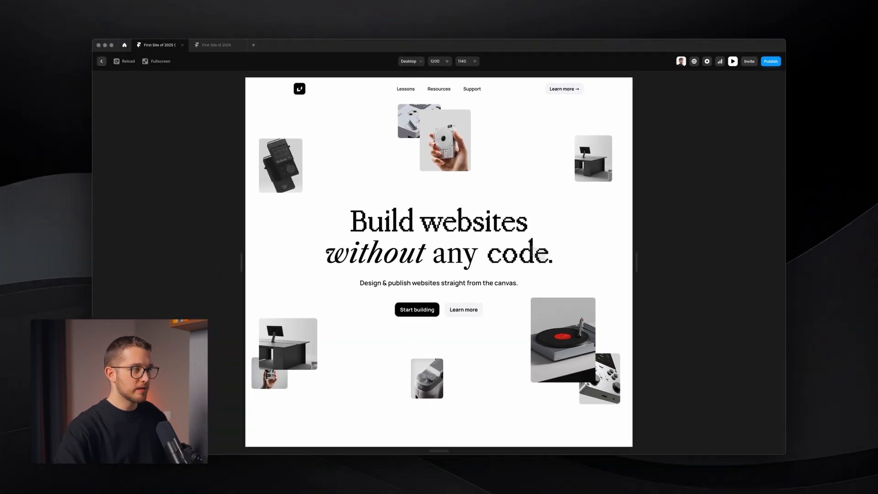
key(super+r)
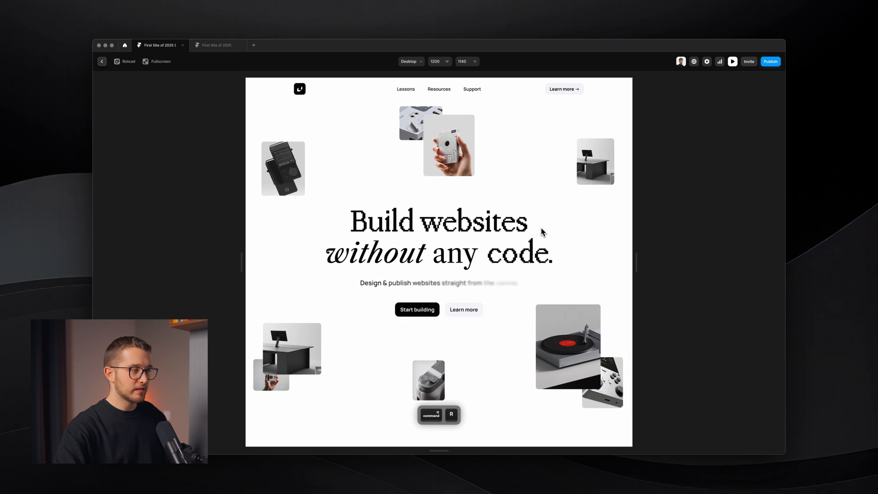
key(Escape)
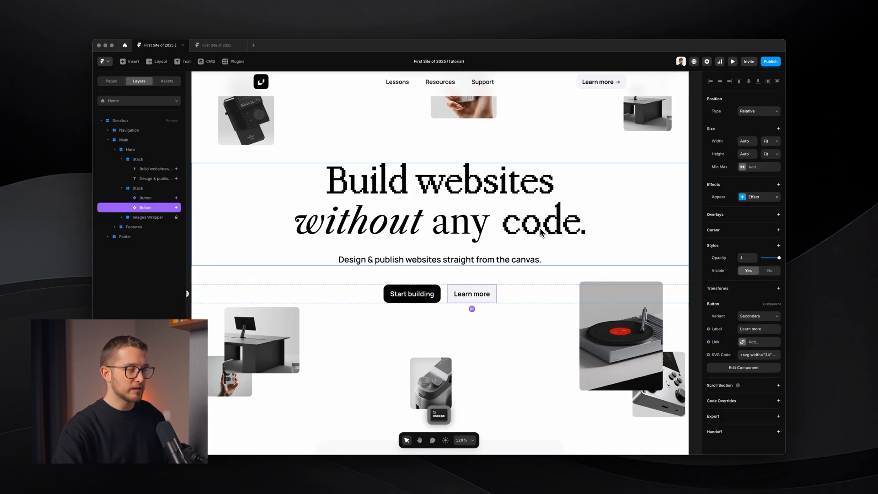
scroll(540, 233, down, 5)
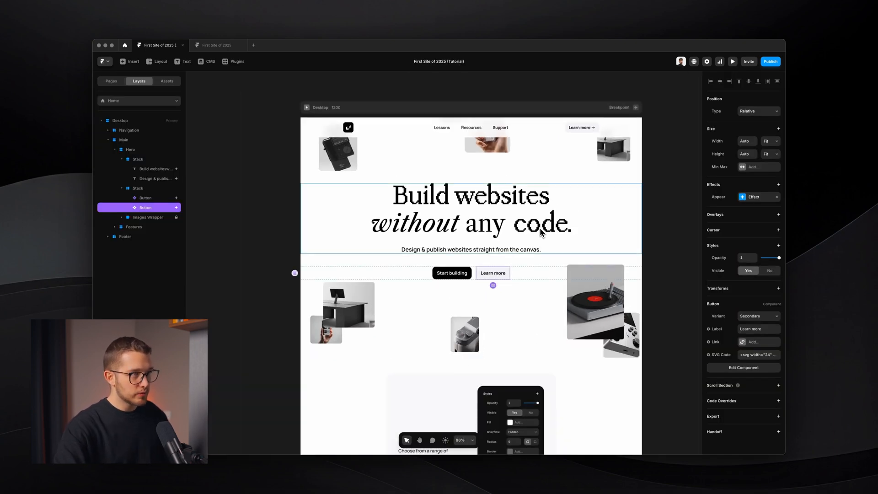
scroll(513, 158, up, 1)
click(496, 164)
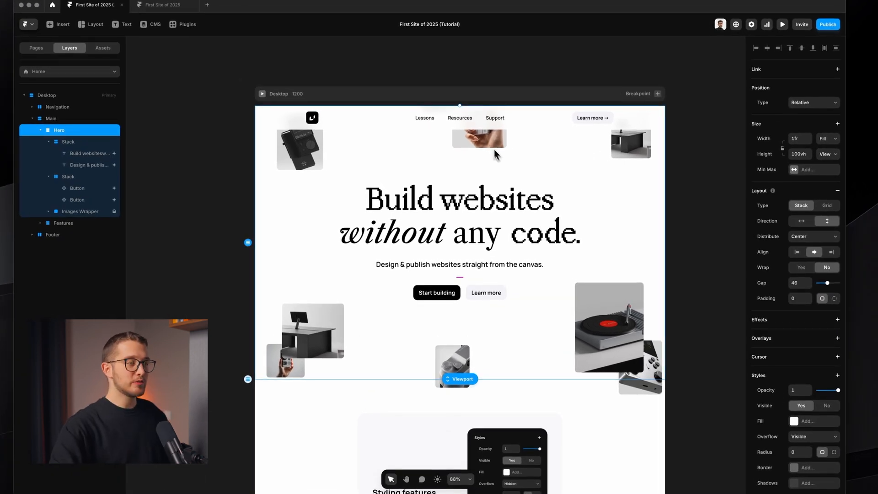
Switch to the finished reference site and reload it repeatedly to study how the floating hero images appear
key(super+r)
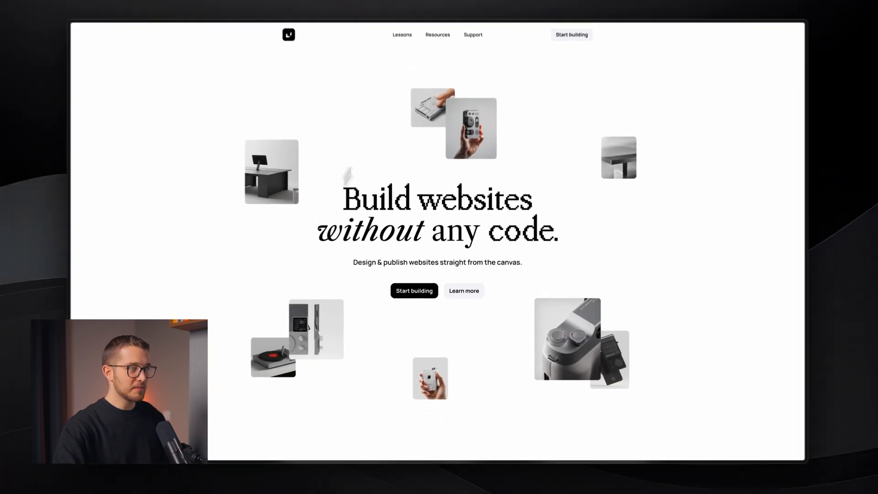
key(super+r)
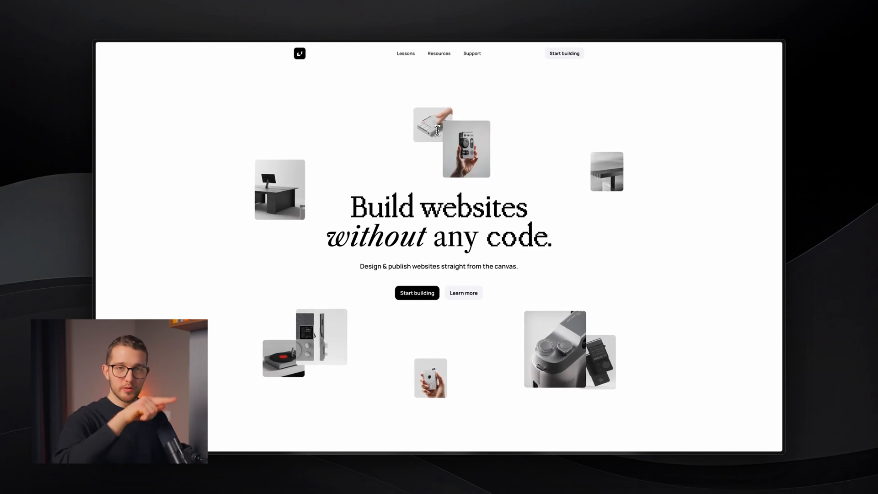
key(super+r)
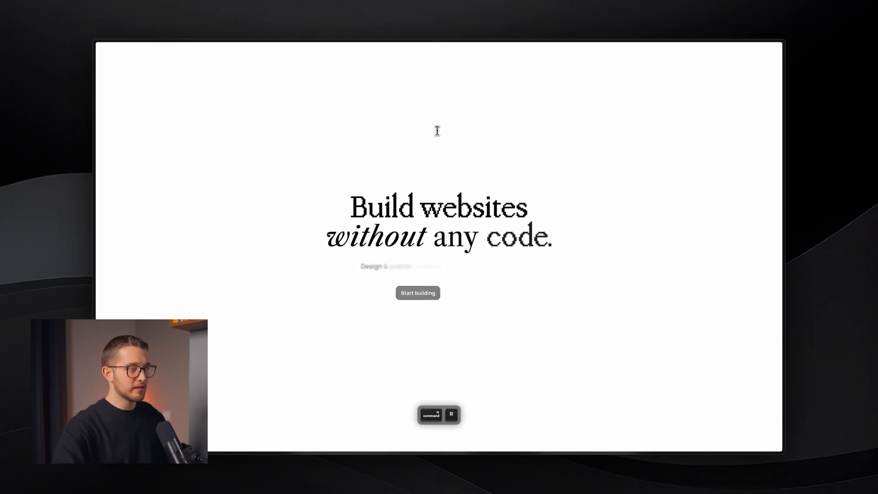
key(super+Tab)
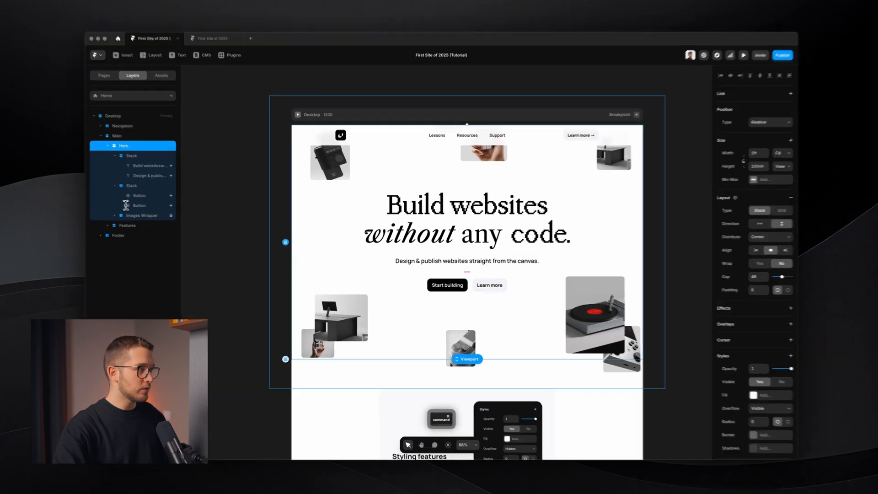
Add an appear effect to all image components in the Images Wrapper, entering from opacity 0 and scale 0.9
click(124, 215)
click(115, 215)
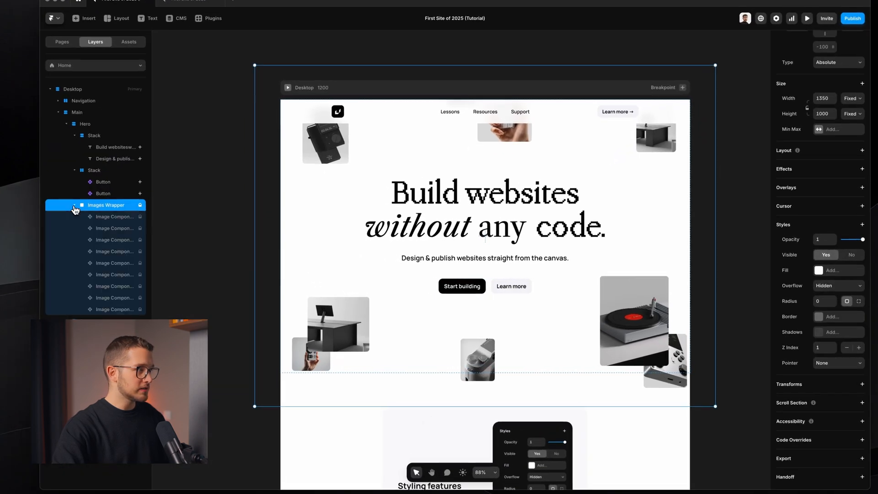
click(131, 226)
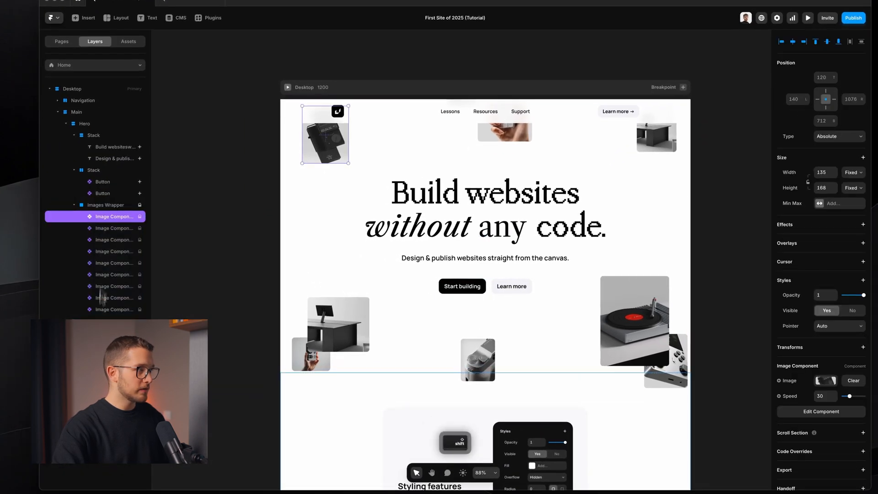
shift+click(101, 309)
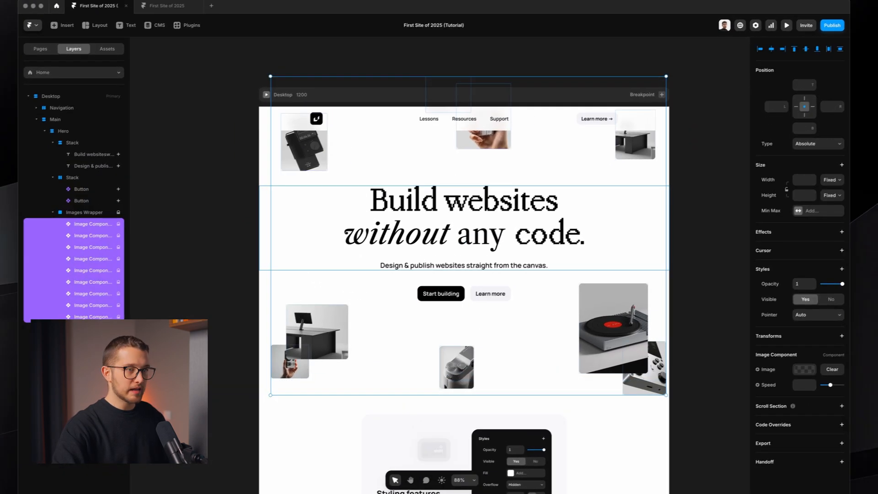
click(799, 229)
click(772, 247)
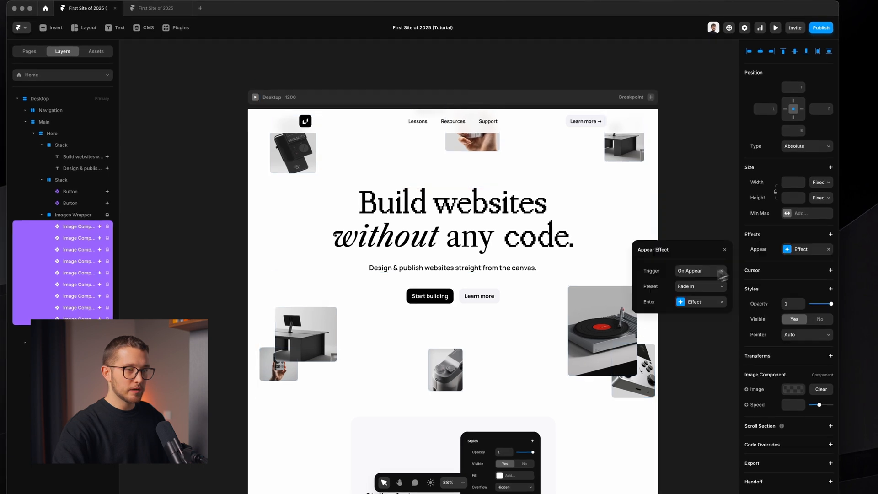
click(694, 302)
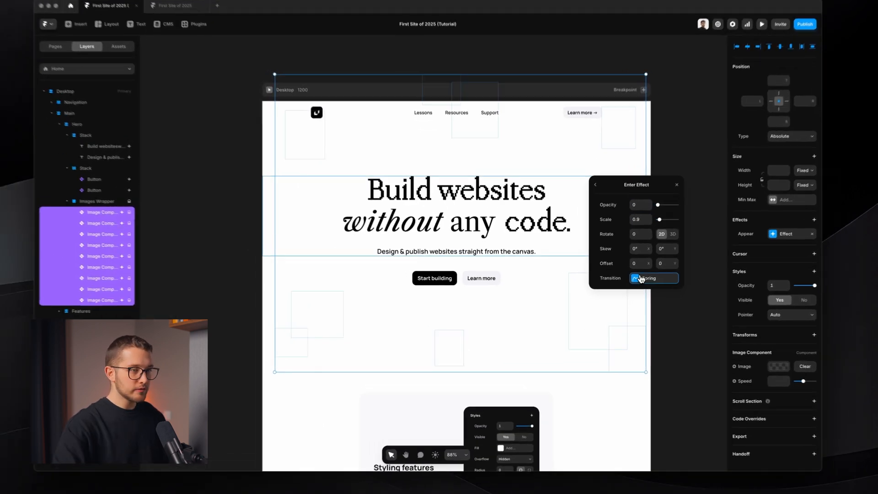
Set the selected image components' appear transition to a spring with time 0.6 s, bounce 0 and delay 0.8 s
click(650, 296)
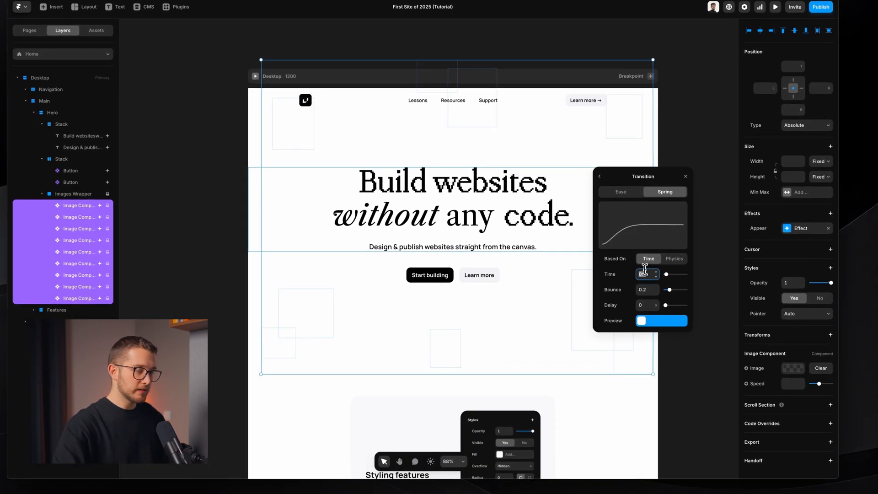
key(Return)
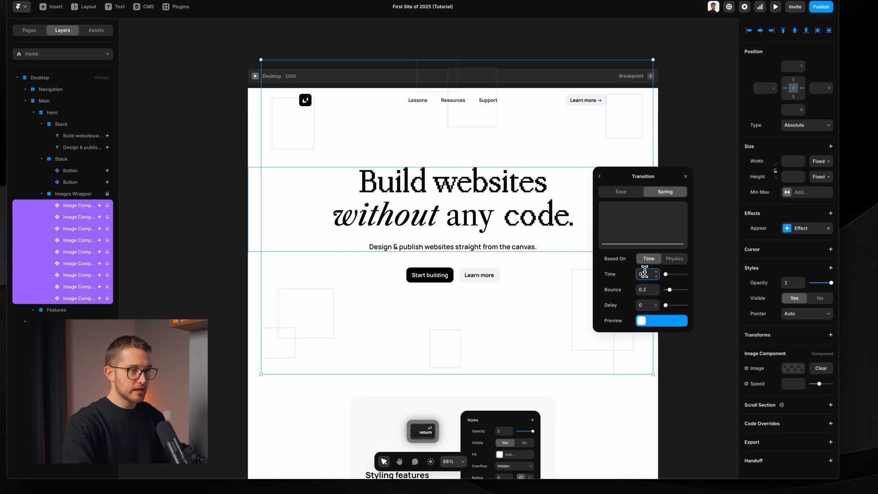
click(646, 304)
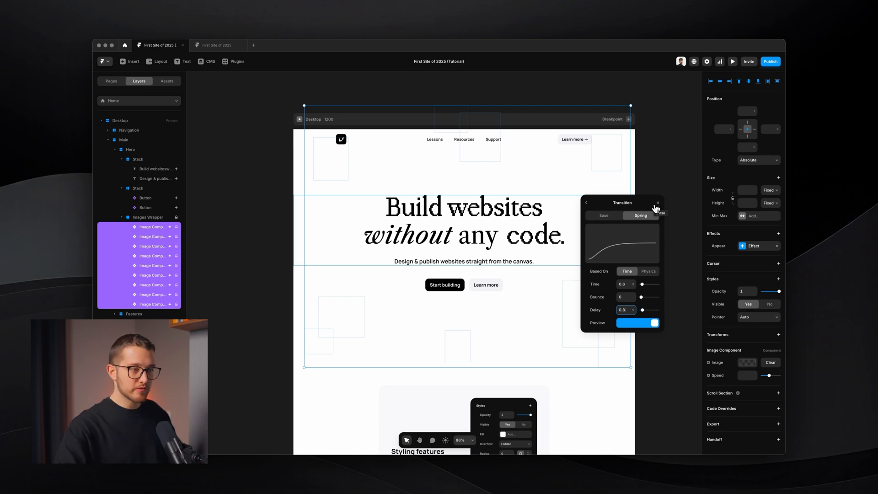
click(657, 204)
Unlock the Images Wrapper and select the larger top-center image on the canvas
click(490, 172)
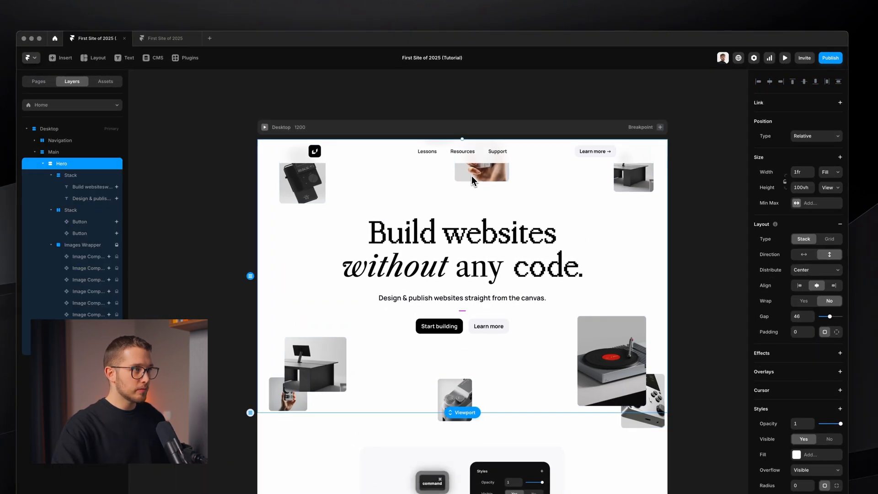
click(94, 245)
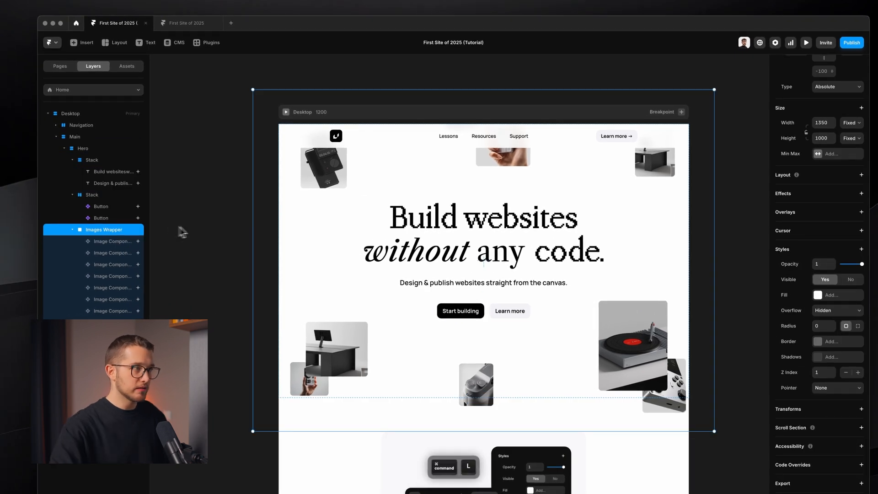
super+click(496, 162)
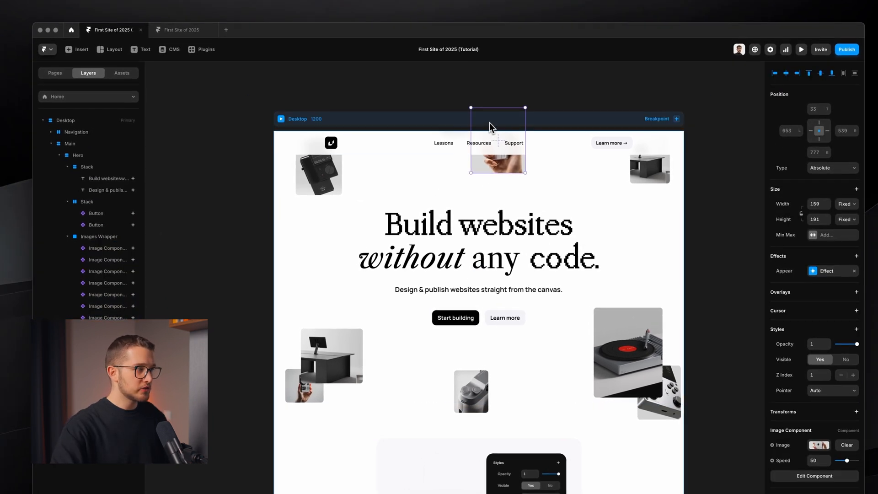
Open the smaller top-center image's appear transition, and set the larger top-center image's transition delay to 0.825 s
click(466, 115)
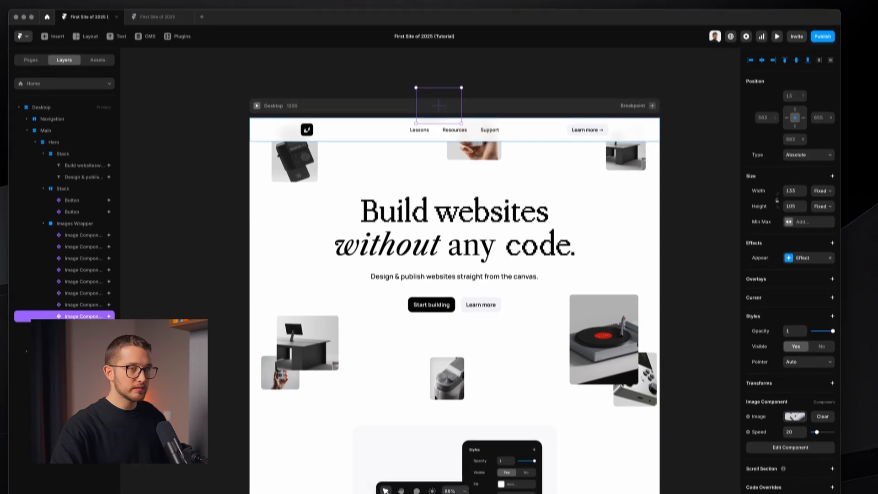
click(812, 281)
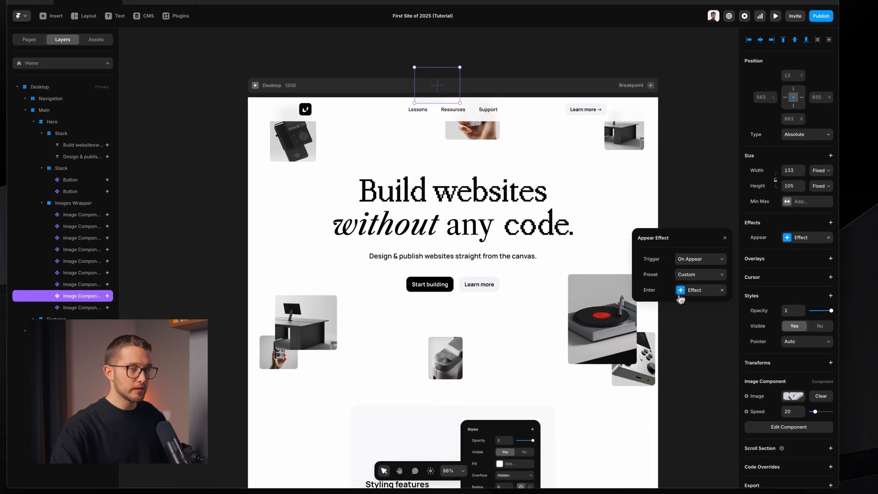
click(680, 295)
click(693, 335)
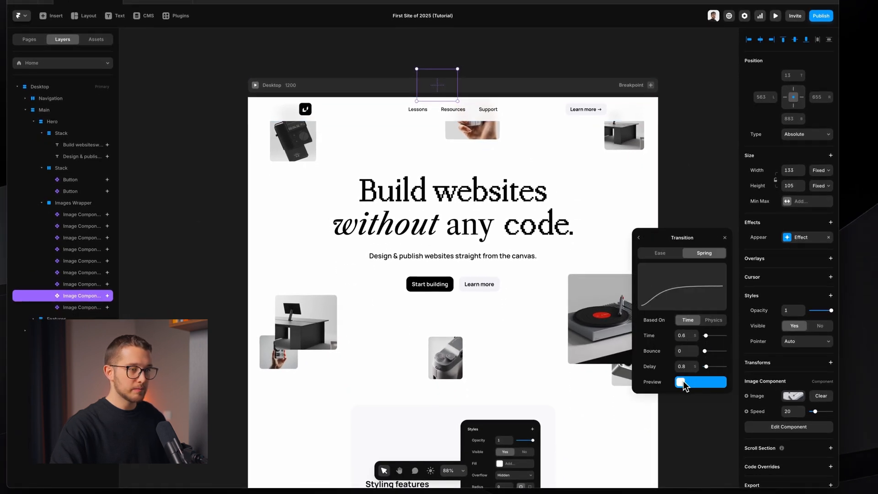
click(471, 133)
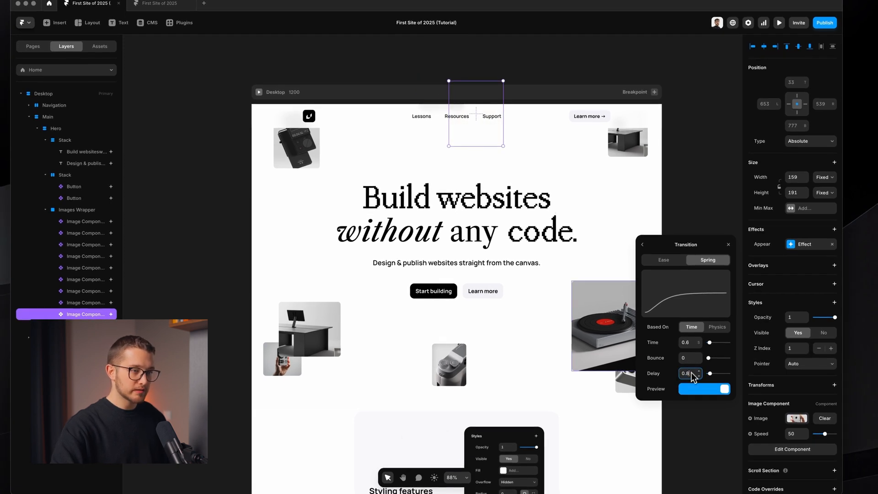
text(0.825)
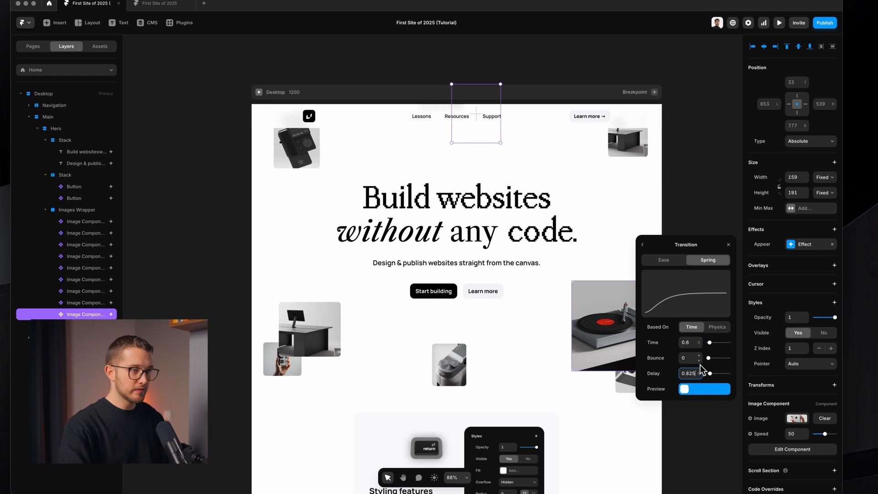
Stagger the appear delays of the right-hand images: 0.85 s for the upper desk, 0.875 s for the turntable, 0.9 s for the lower corner image
click(631, 132)
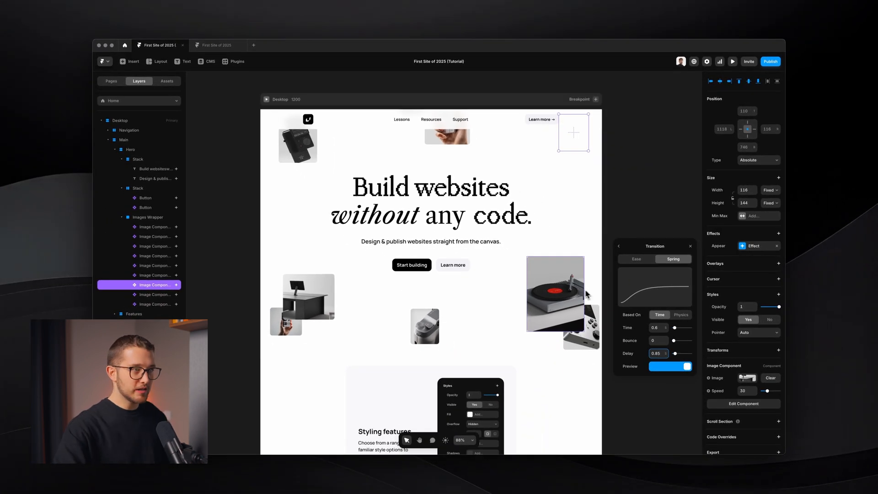
click(544, 278)
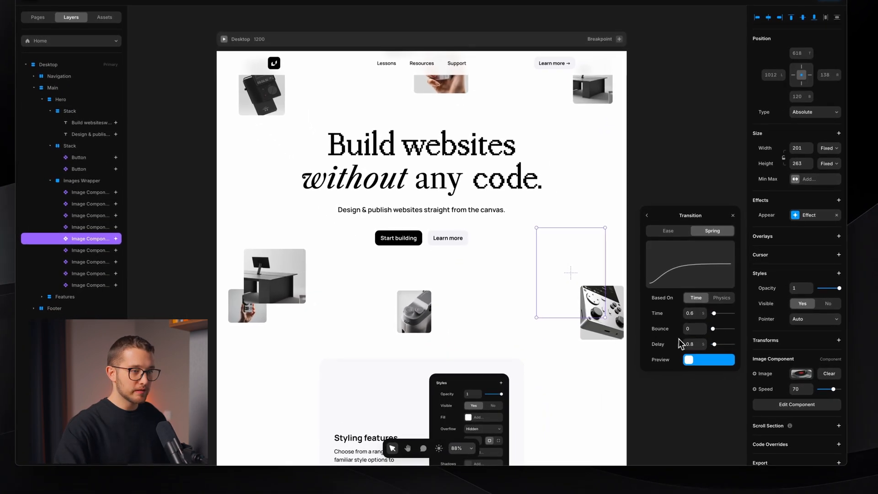
click(659, 352)
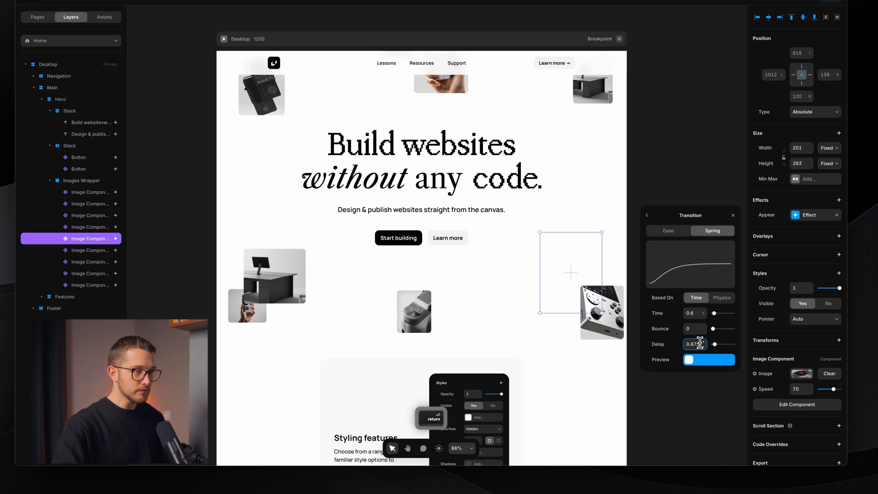
click(615, 330)
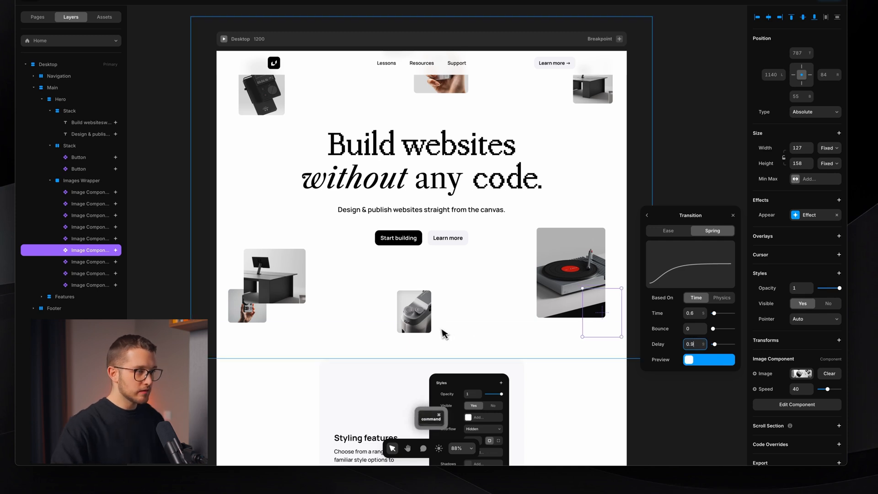
Continue the stagger by giving the bottom-center image and the lower-left desk image progressively longer appear delays
super+click(414, 311)
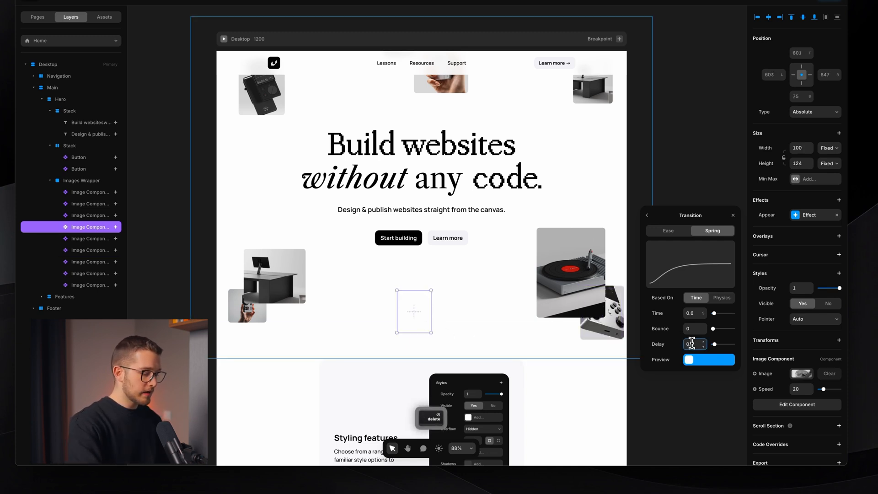
super+click(292, 288)
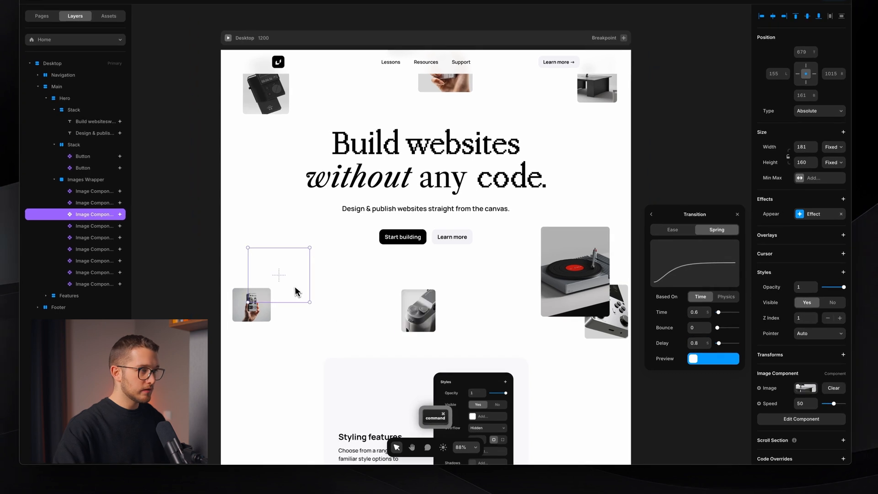
click(688, 344)
key(BackSpace)
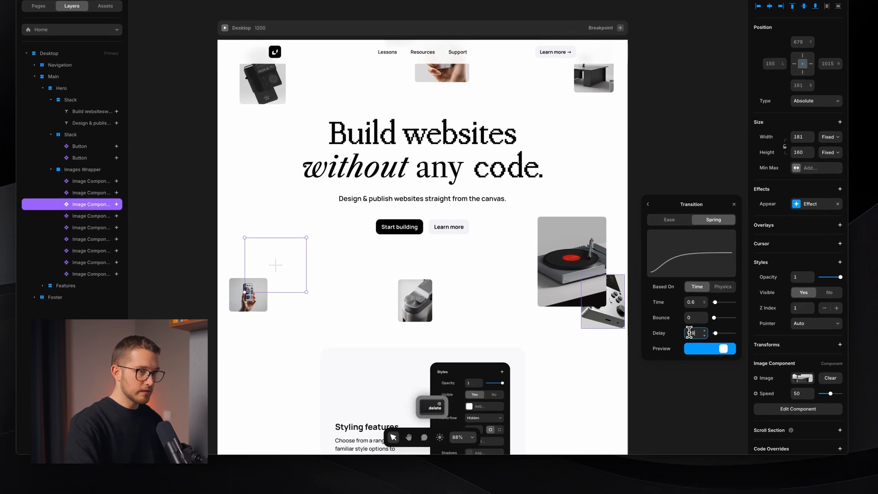
Set the appear delay of the lower-left handheld device image to 0.975 s and of the upper-left image to 1 s
super+click(252, 299)
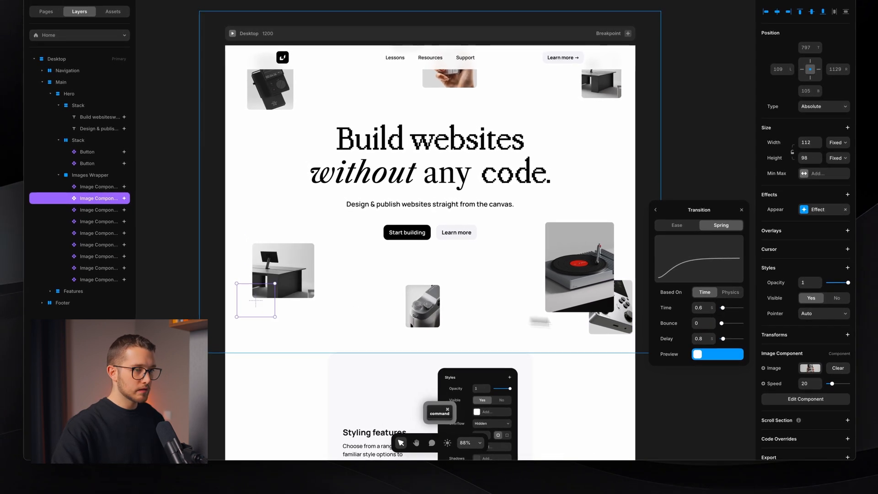
click(692, 334)
key(Right)
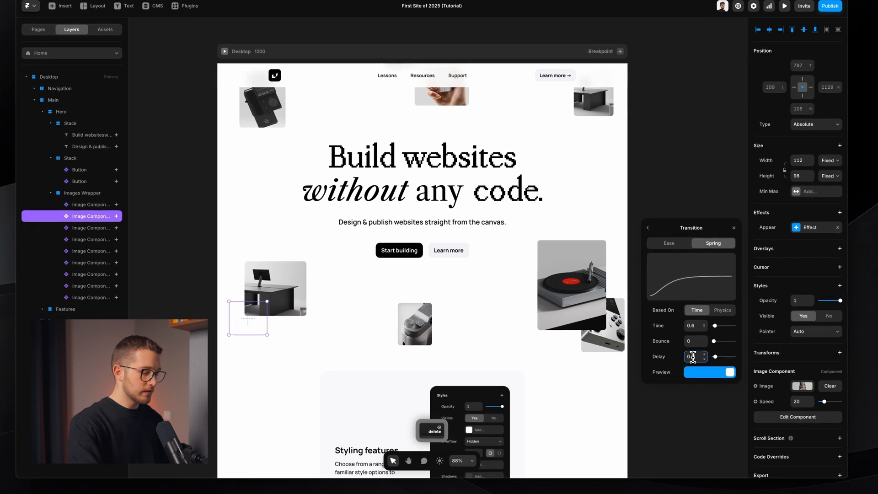
scroll(381, 223, up, 2)
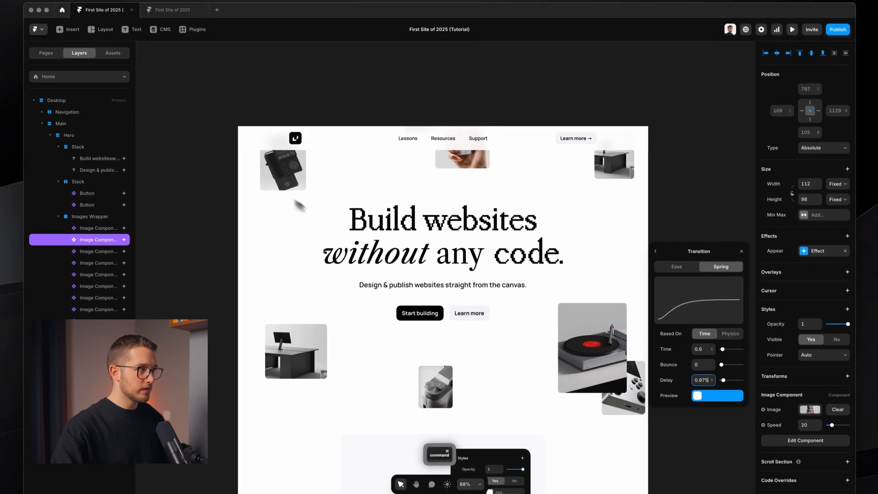
super+click(269, 155)
click(691, 366)
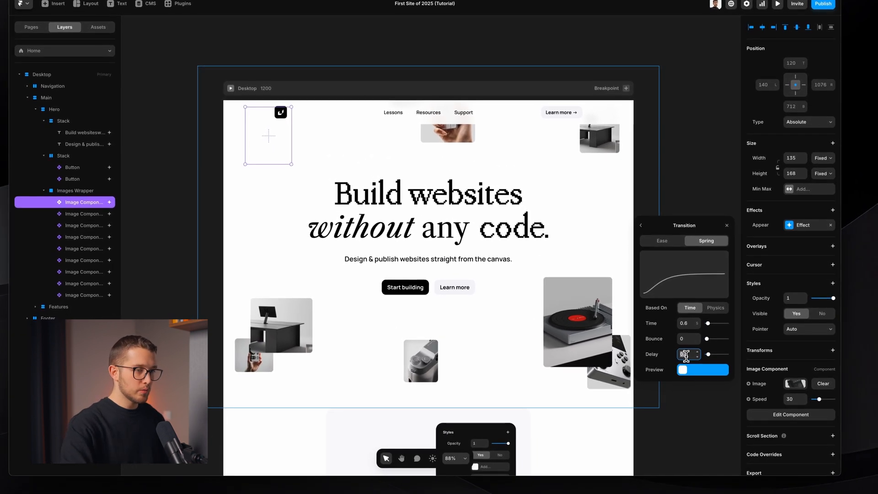
text(1)
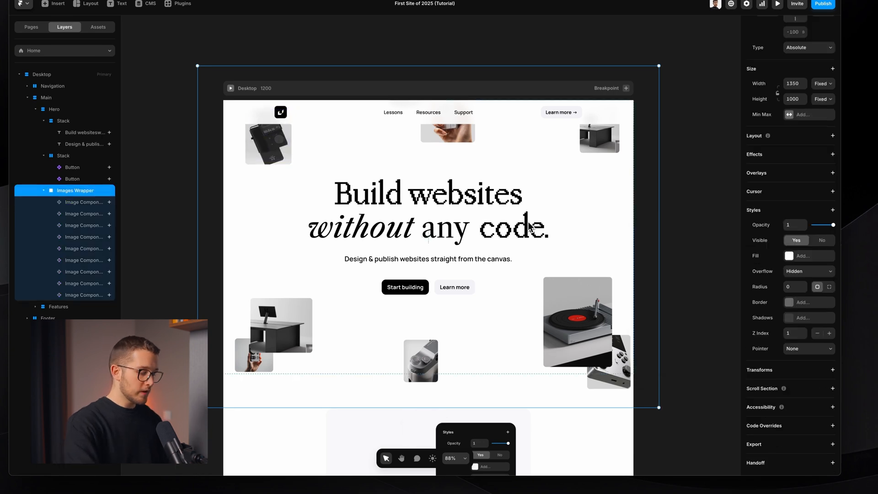
Preview the page's staggered image load animation and compare it with the finished reference site's load
key(super+p)
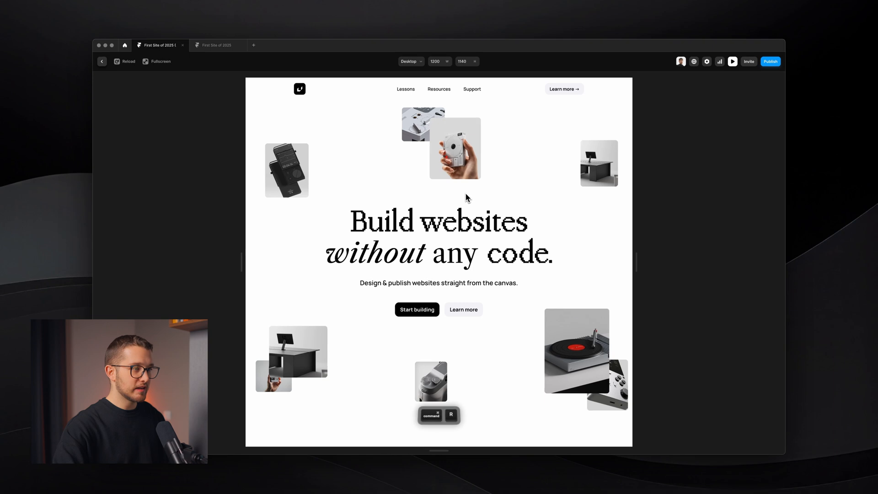
key(super+r)
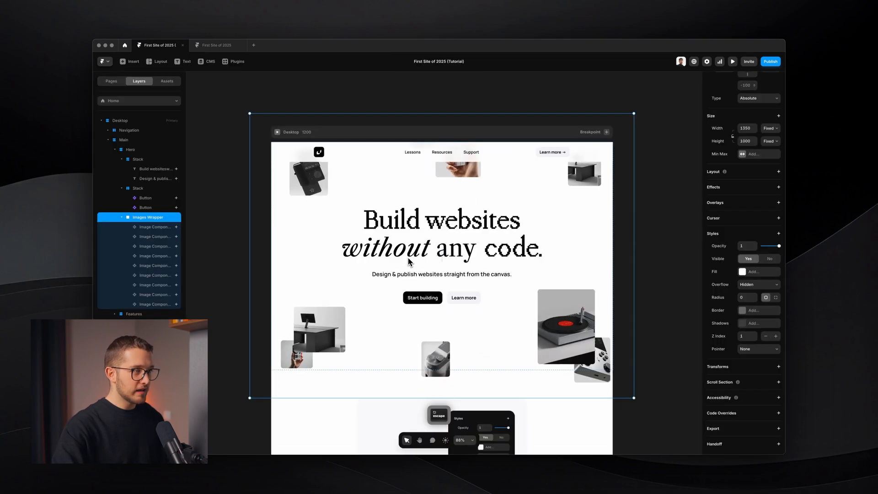
key(super+r)
key(super+r)
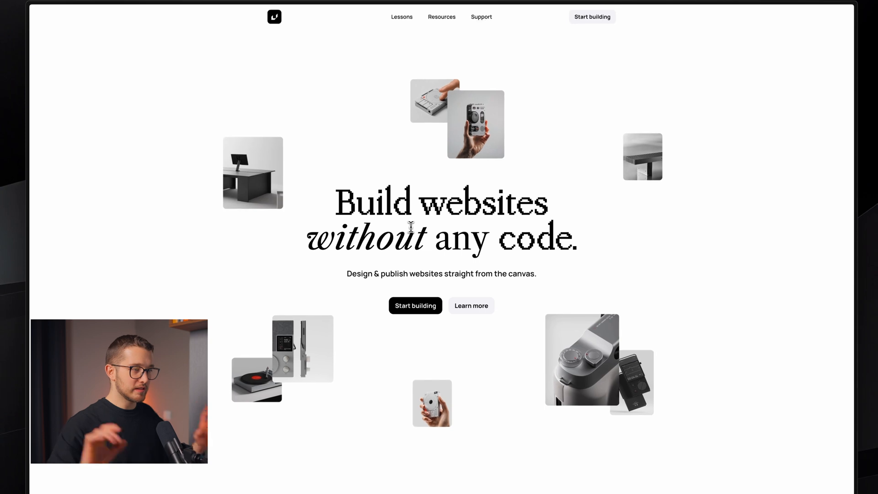
key(Escape)
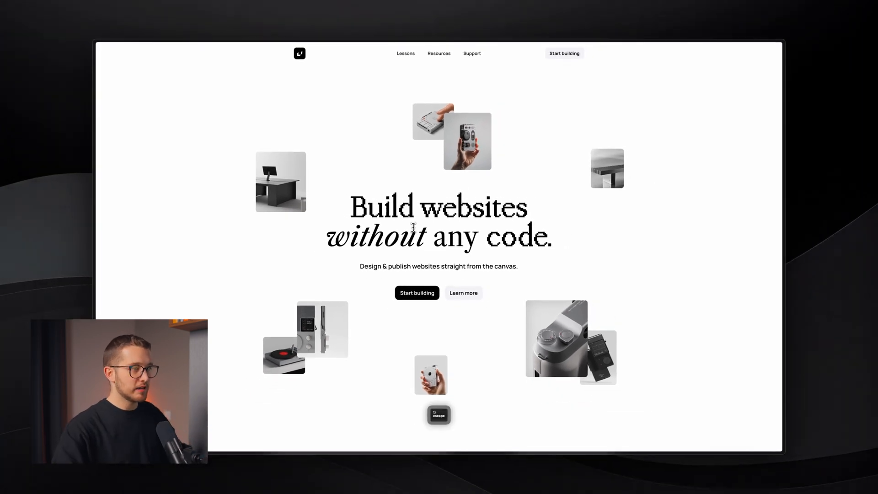
key(super+Tab)
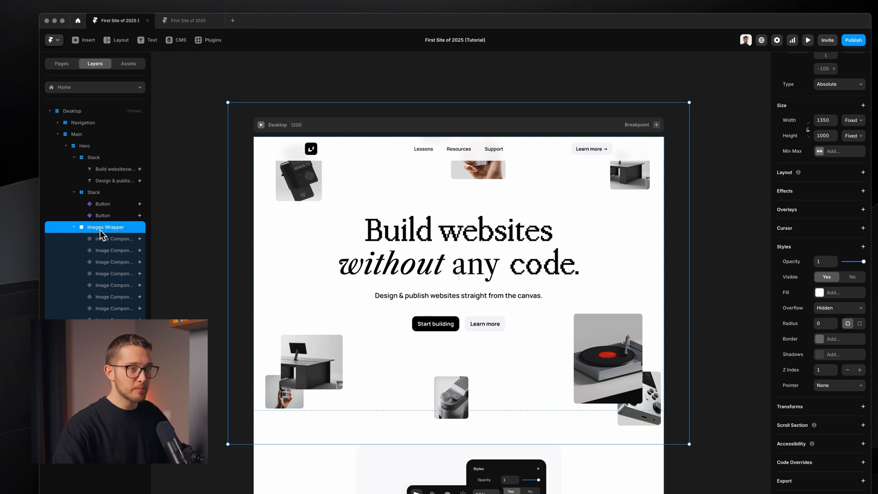
Add an appear effect to the Images Wrapper, entering from opacity 1 and scale 0.9
key(Return)
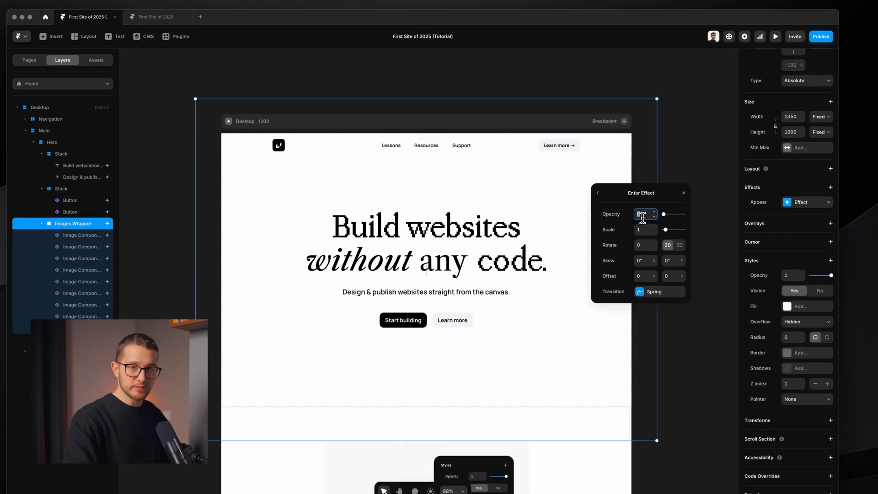
text(1)
key(Return)
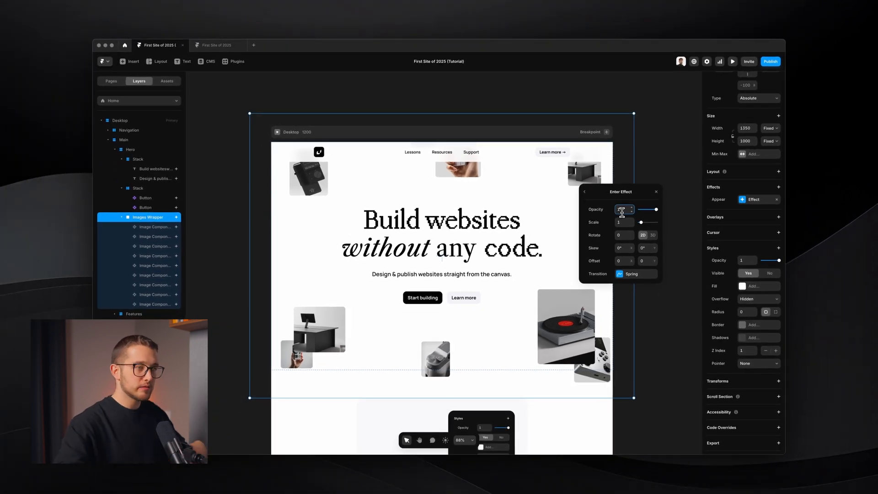
click(626, 222)
text(0.9)
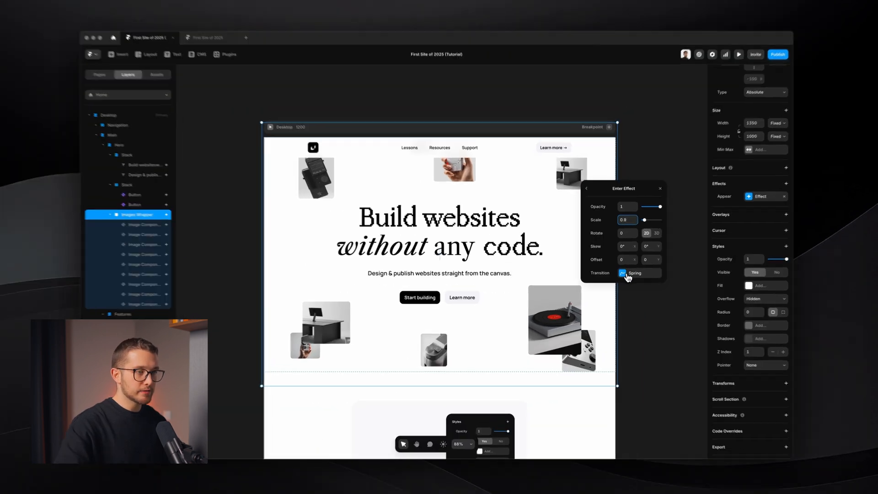
Set the Images Wrapper's appear transition to time 2 s, bounce 0 and delay 0.75 s, and preview the page
click(652, 289)
click(643, 266)
text(2)
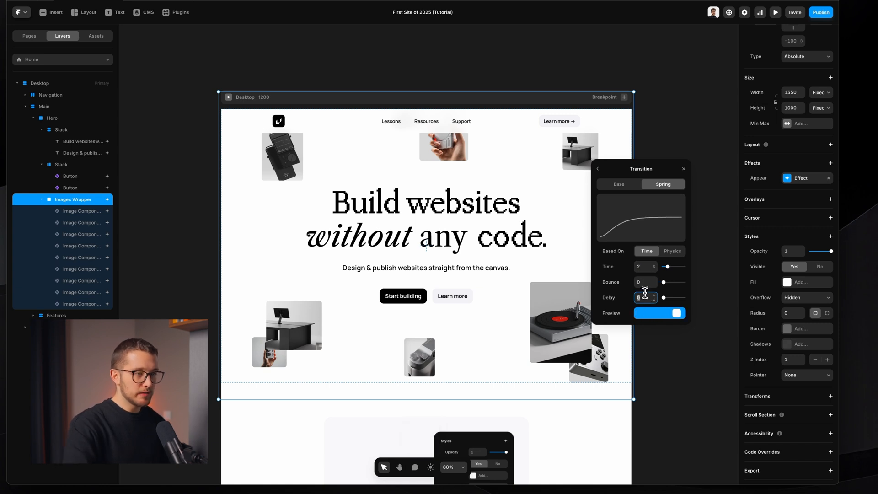
key(BackSpace)
text(0.)
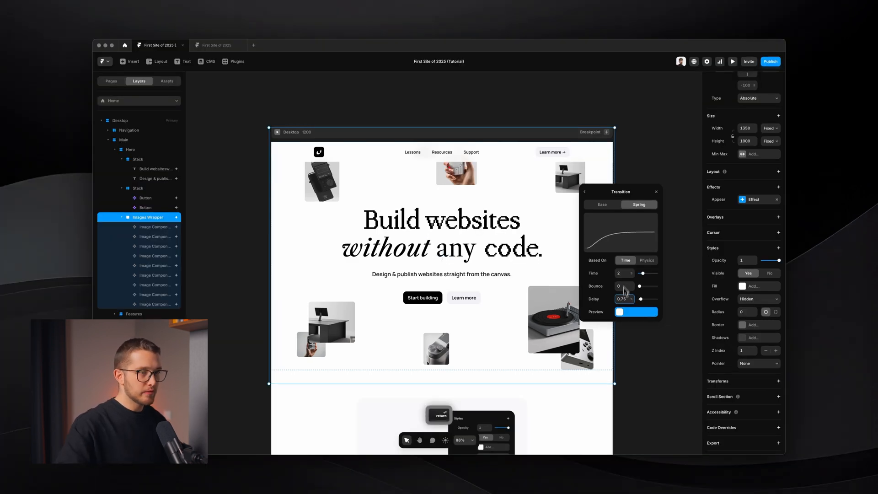
text(75)
click(654, 156)
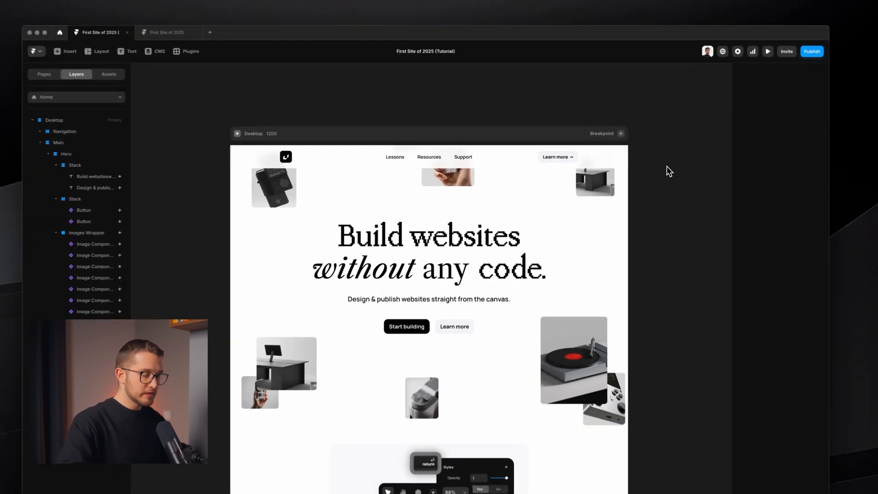
key(super+p)
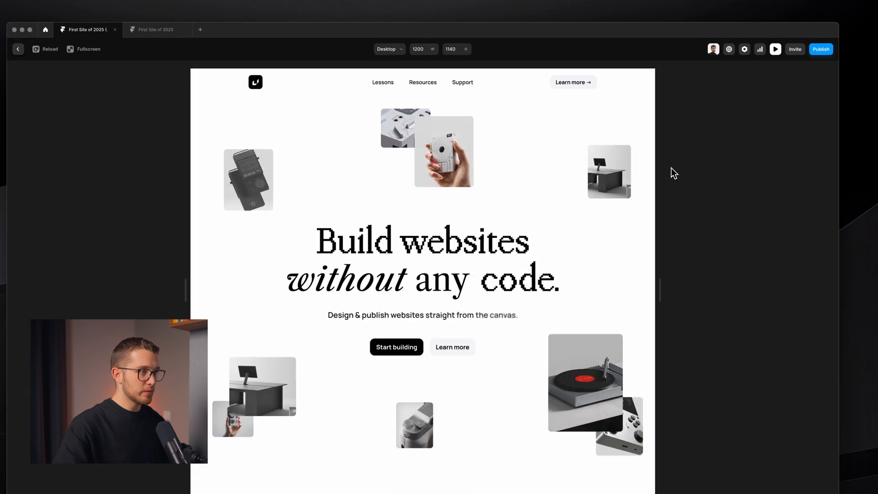
Replay the page load preview to check the combined hero and floating image animations
key(super+r)
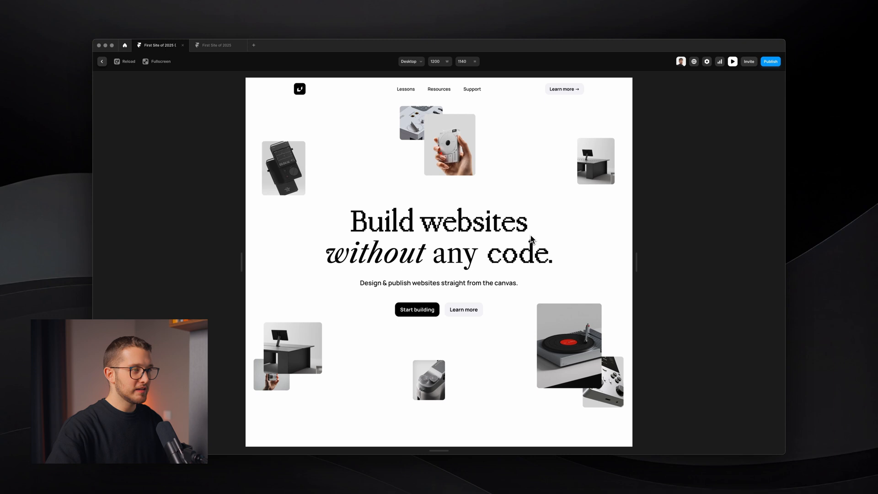
key(Escape)
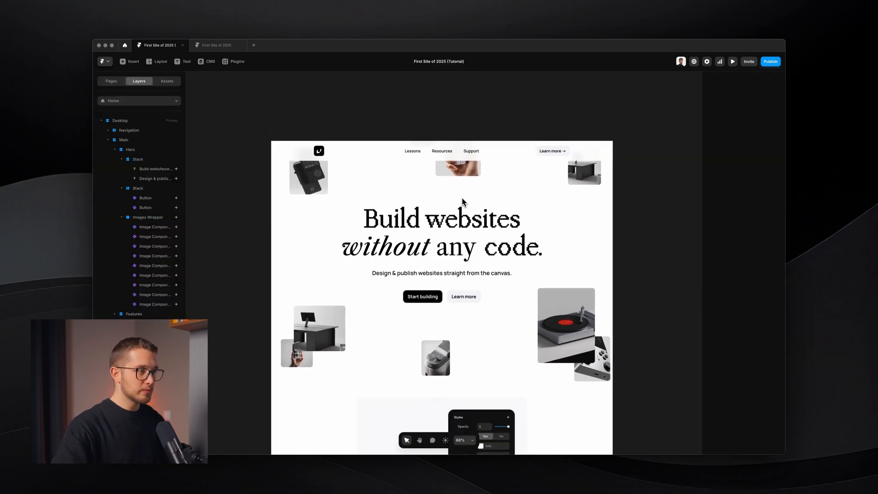
key(super+p)
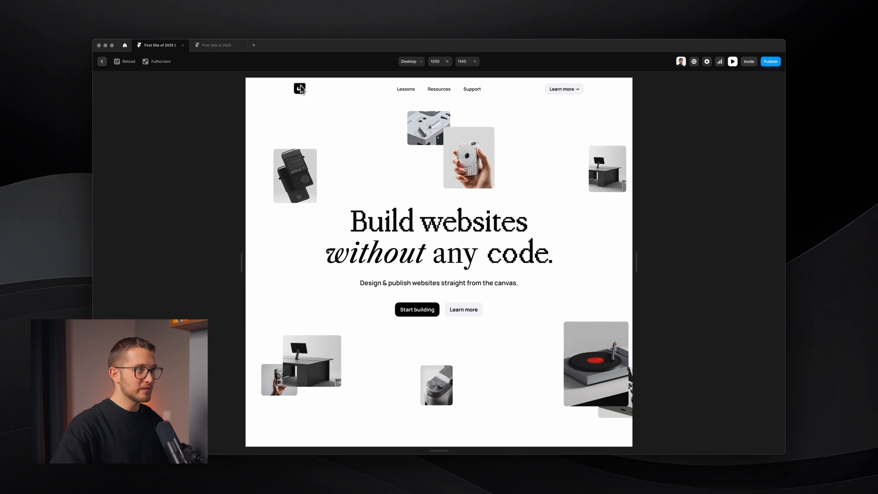
key(Escape)
Rename the stack around the navigation's Learn more button to "Wrapper Button"
super+click(488, 148)
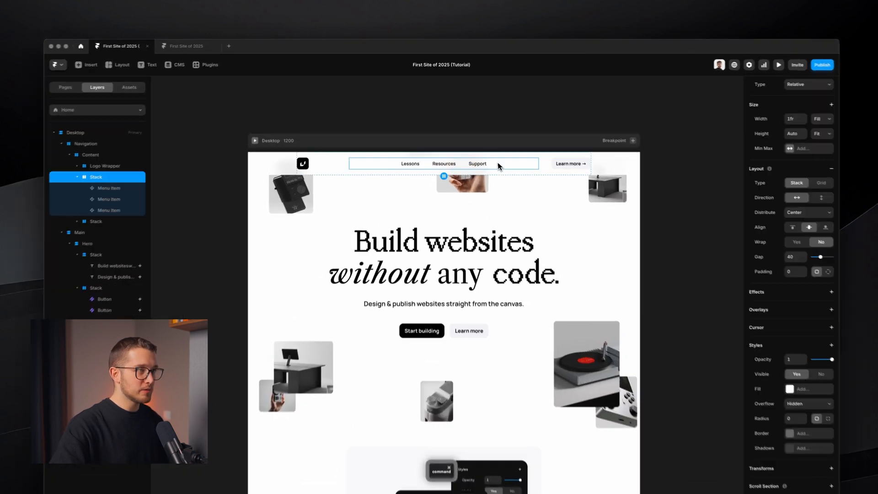
scroll(488, 148, up, 3)
scroll(501, 168, up, 1)
click(570, 174)
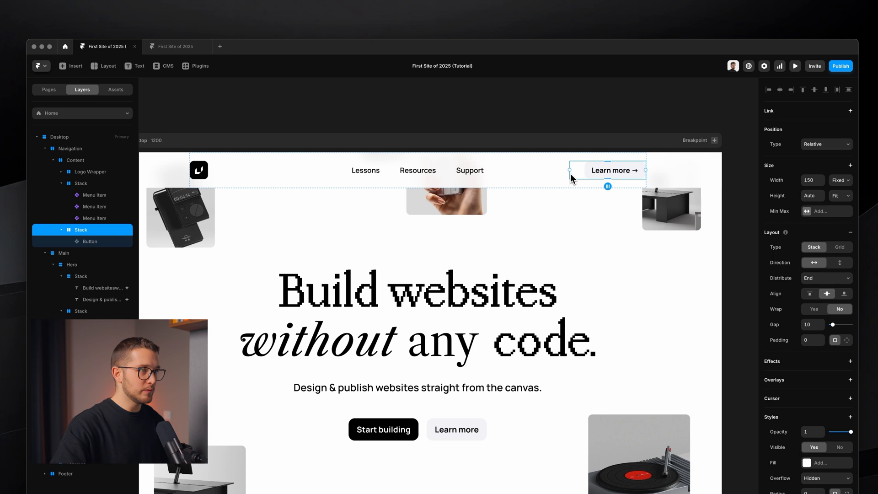
click(566, 174)
super+click(565, 174)
super+click(566, 171)
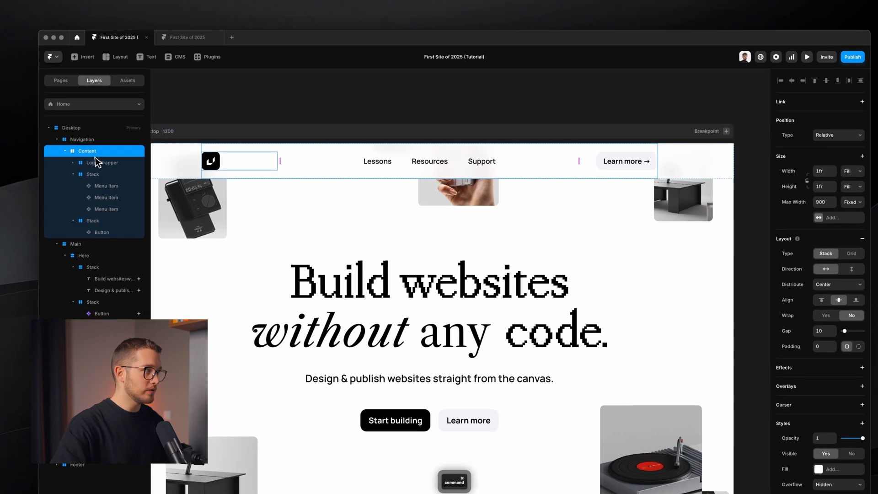
click(239, 164)
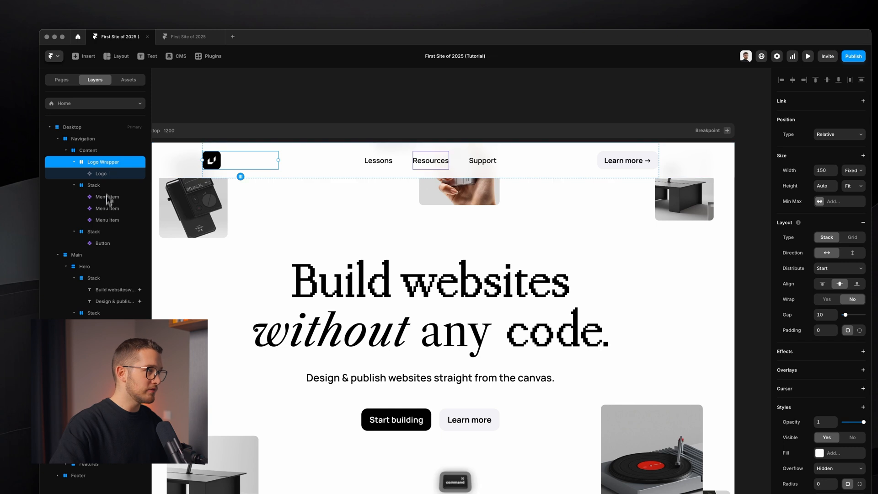
click(100, 231)
key(super+r)
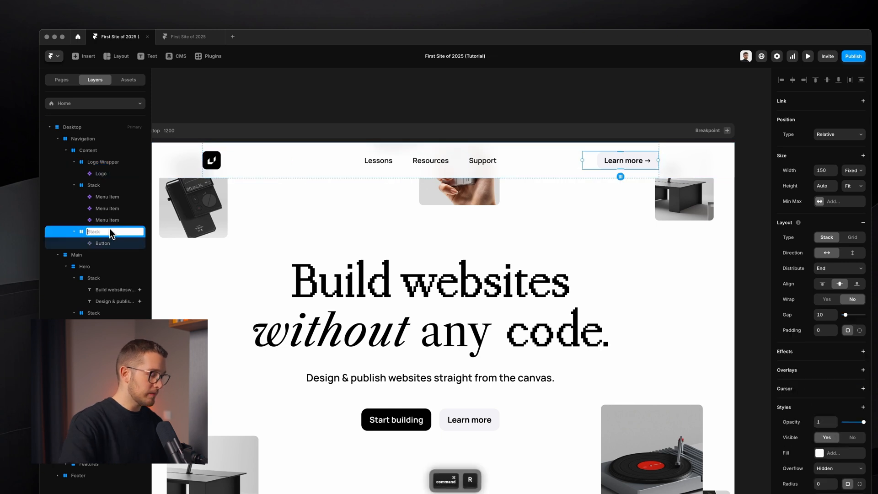
text(Wrapper Button)
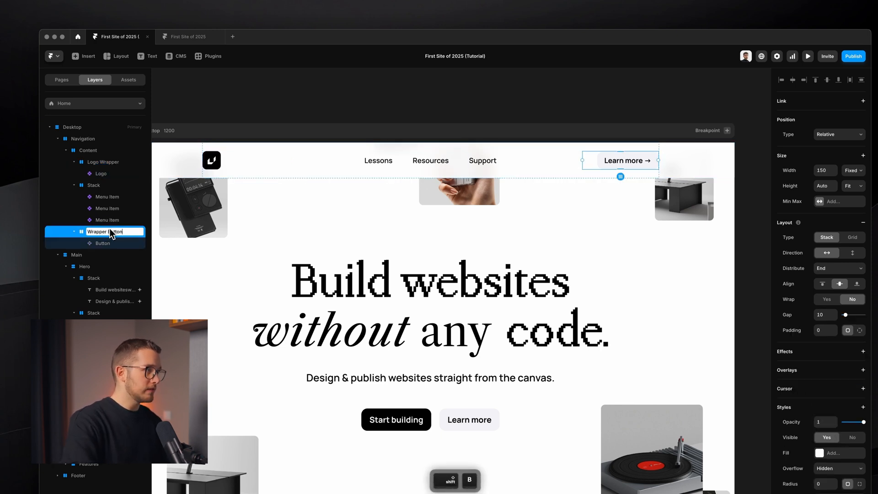
key(Return)
Set the overflow of both Logo Wrapper and Wrapper Button to Visible, and preview the navigation button
super+click(101, 162)
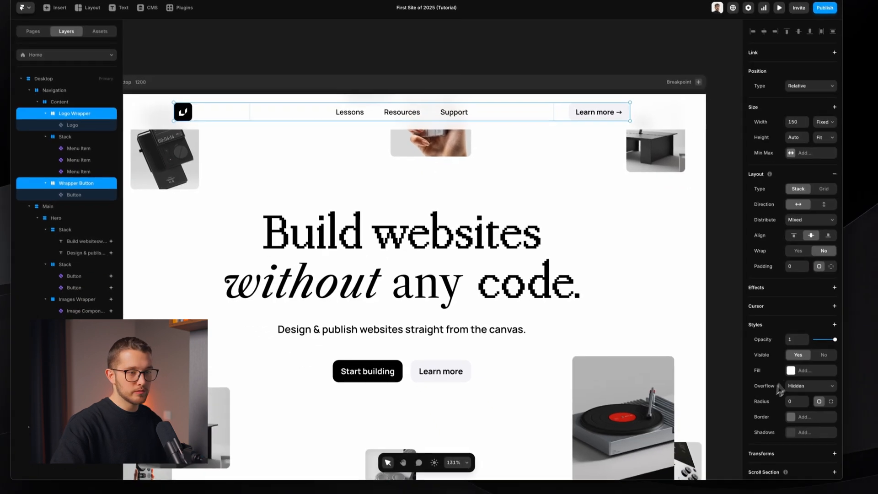
click(826, 429)
click(825, 440)
key(super+p)
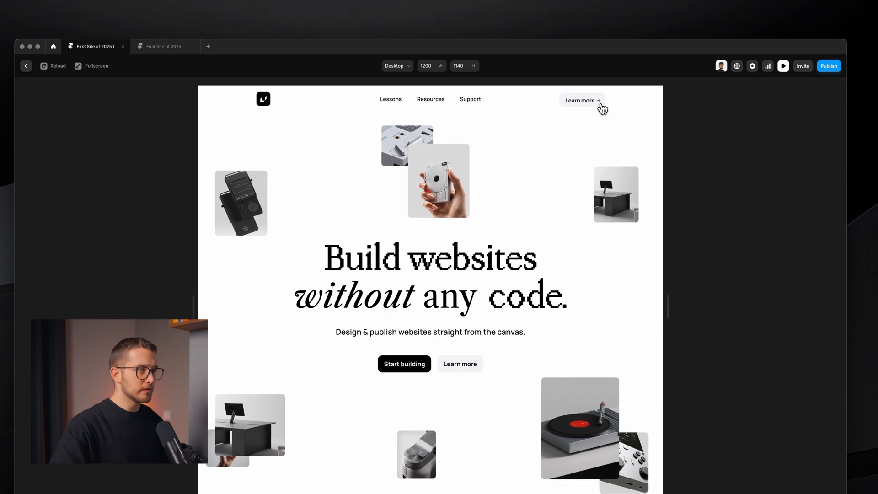
key(Escape)
Set the overflow of the navigation's Content stack to Visible and preview the Learn more button
click(798, 419)
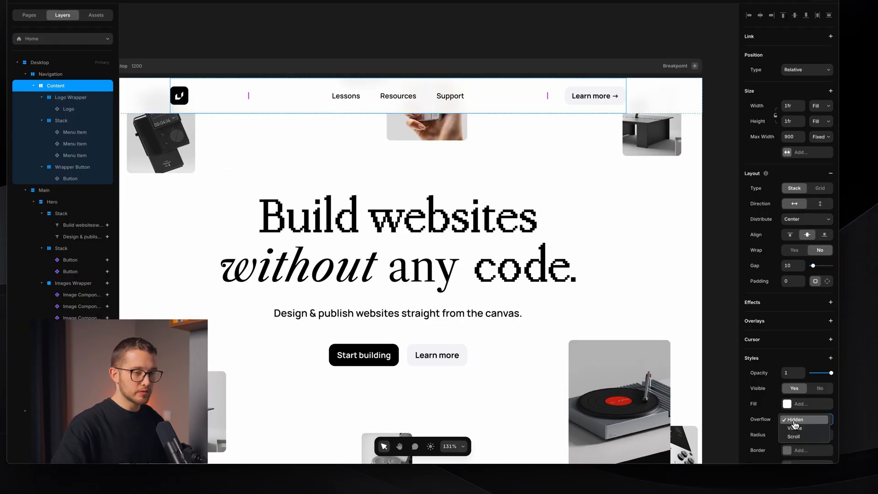
click(796, 429)
key(super+Return)
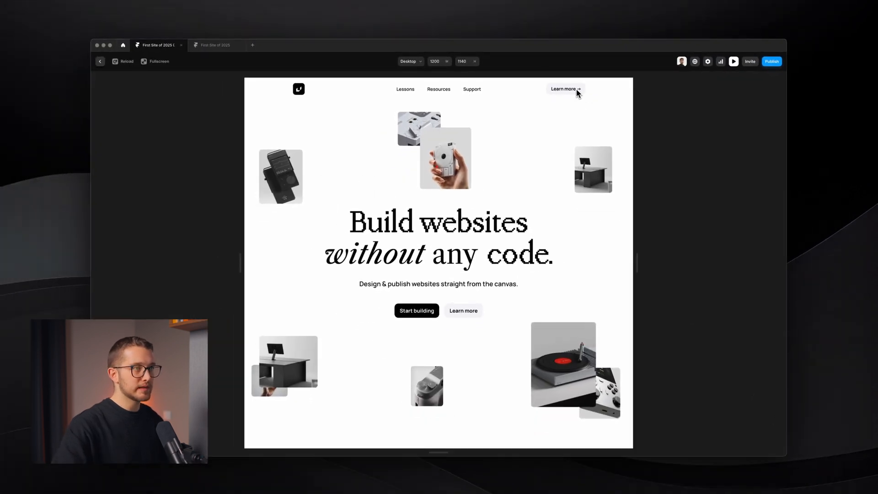
key(Escape)
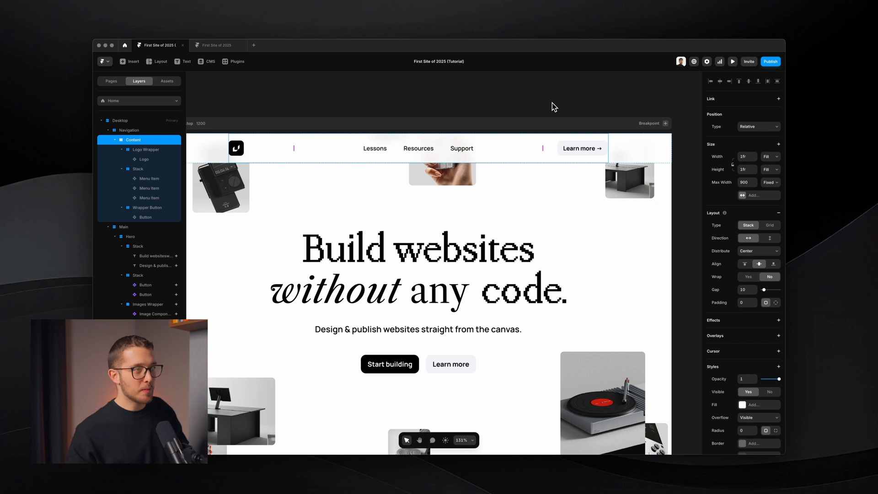
super+click(580, 148)
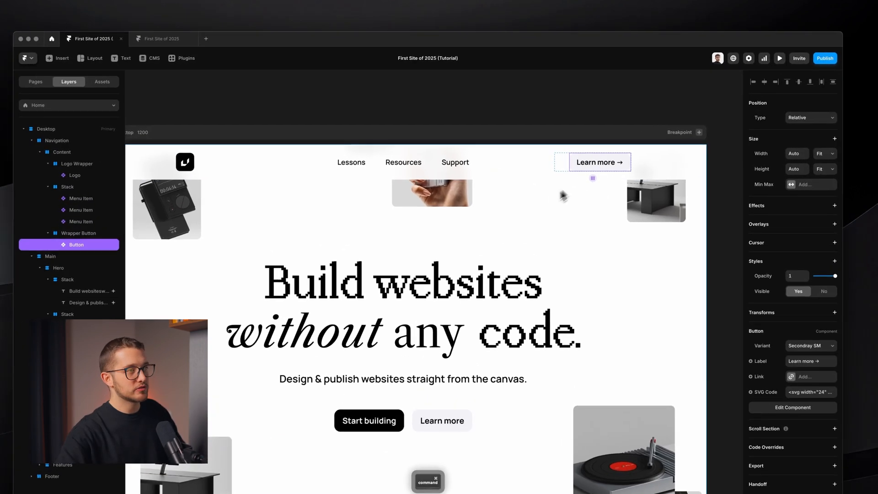
scroll(550, 196, down, 2)
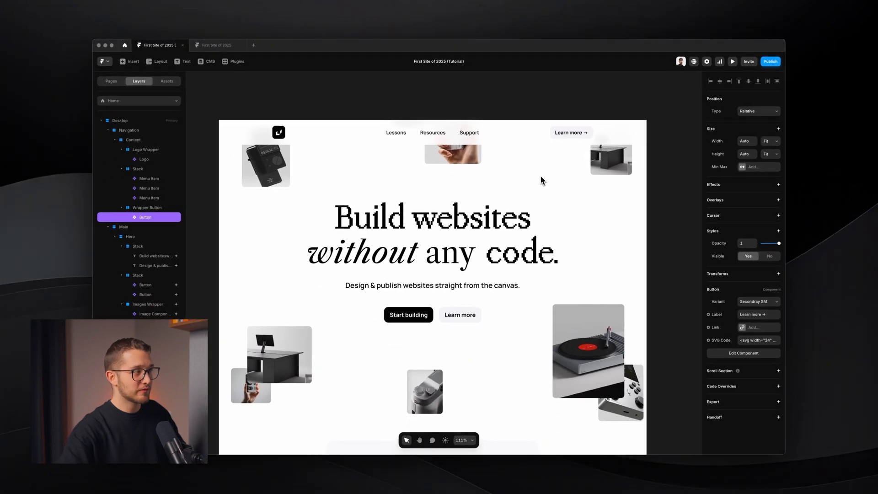
scroll(541, 177, down, 1)
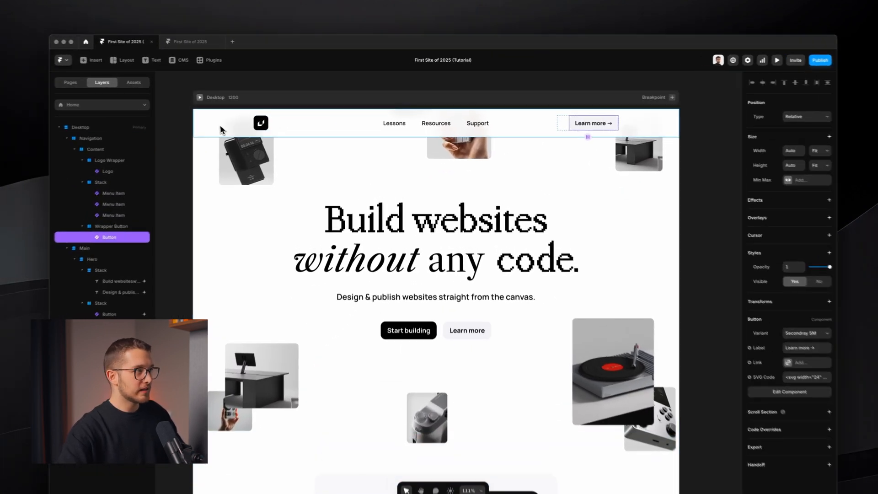
Add an appear effect to the Navigation, entering from opacity 1 and a vertical offset of -70
click(221, 130)
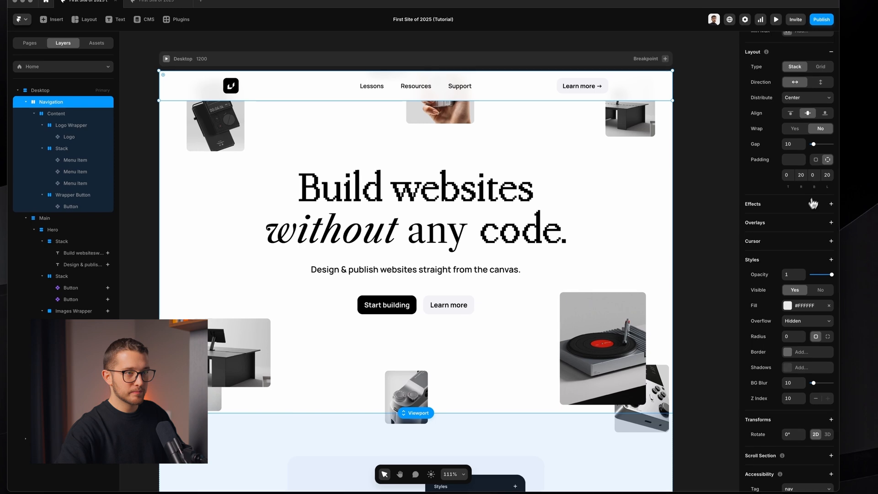
click(812, 202)
click(790, 215)
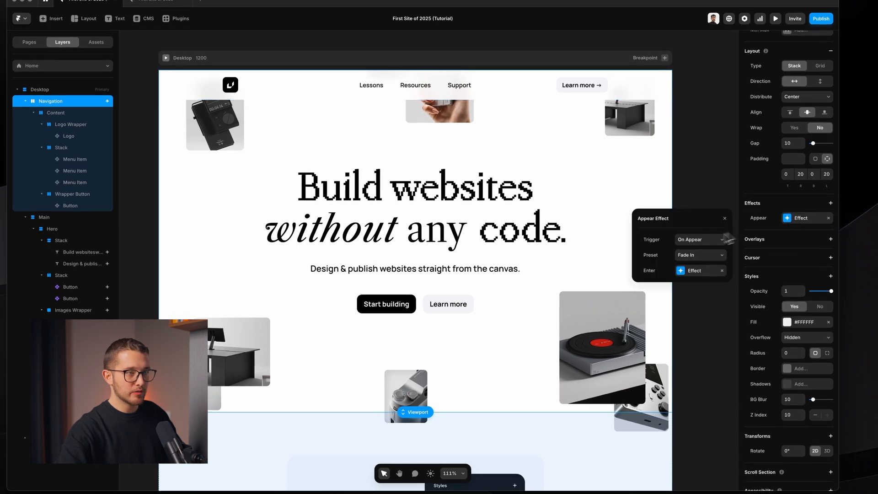
click(685, 271)
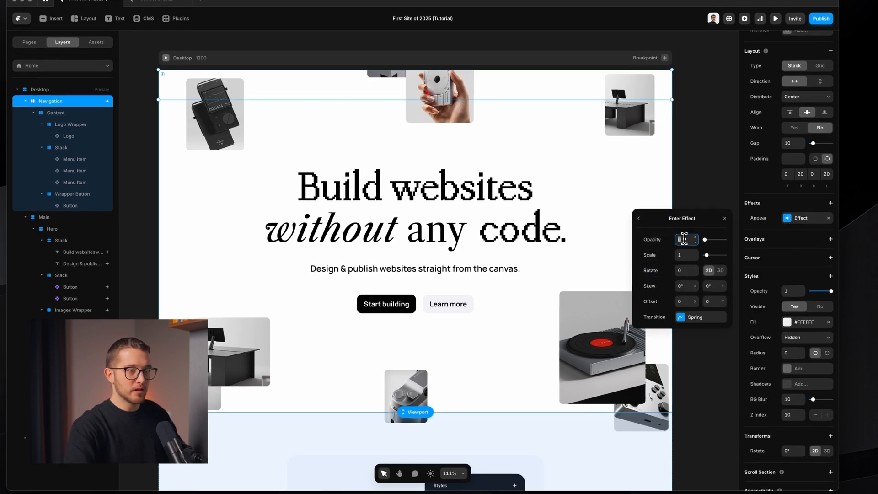
click(684, 239)
text(1)
key(Return)
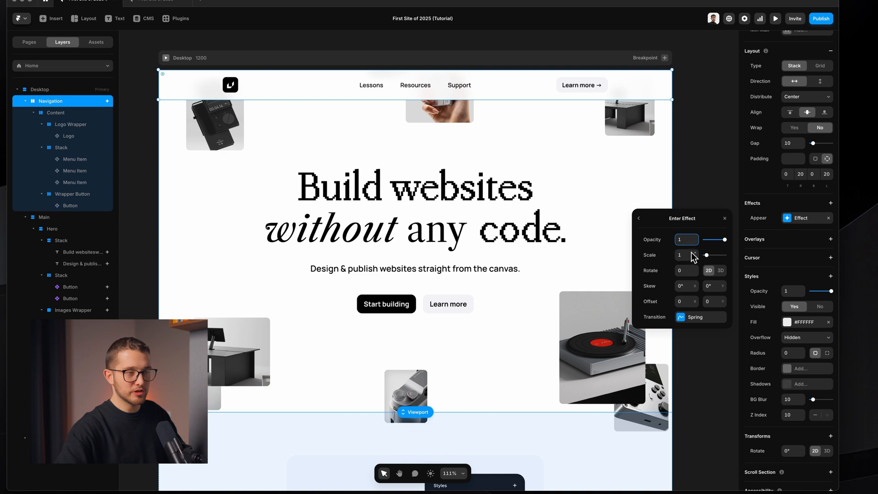
drag(724, 308, 724, 325)
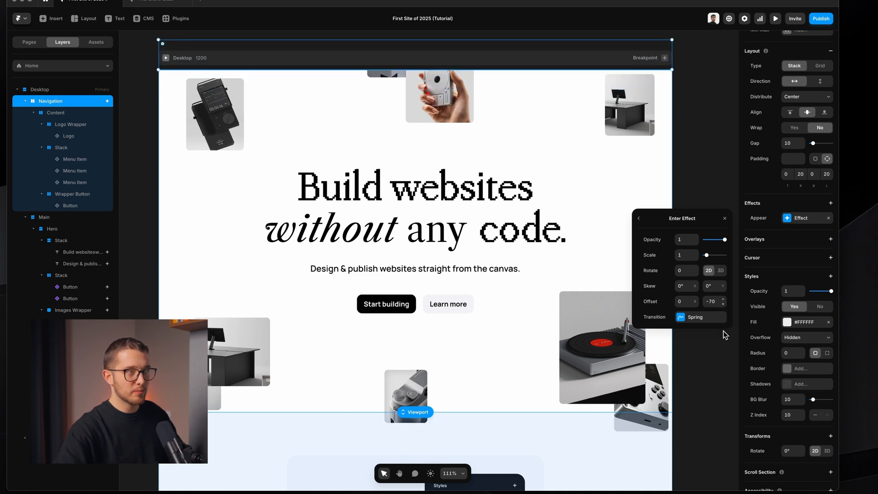
Set the Navigation's spring transition to time 1 s, bounce 0 and delay 1.2 s
click(714, 322)
click(654, 311)
key(BackSpace)
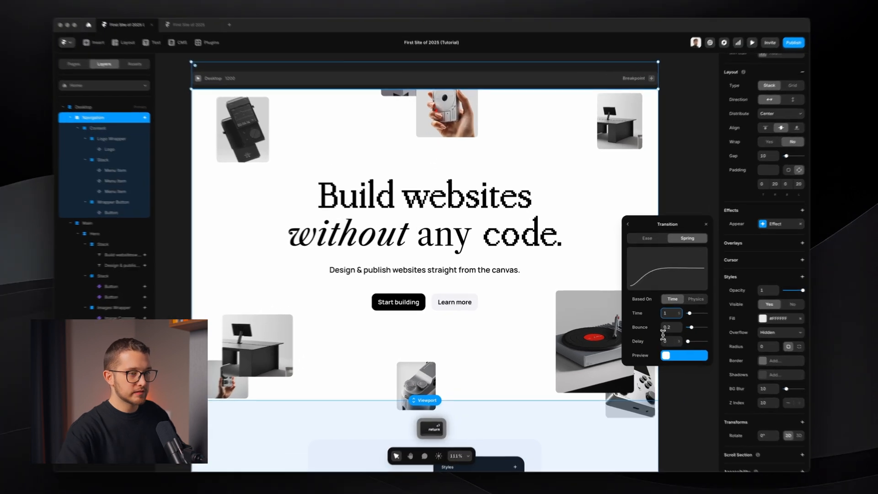
click(655, 323)
text(0)
click(656, 336)
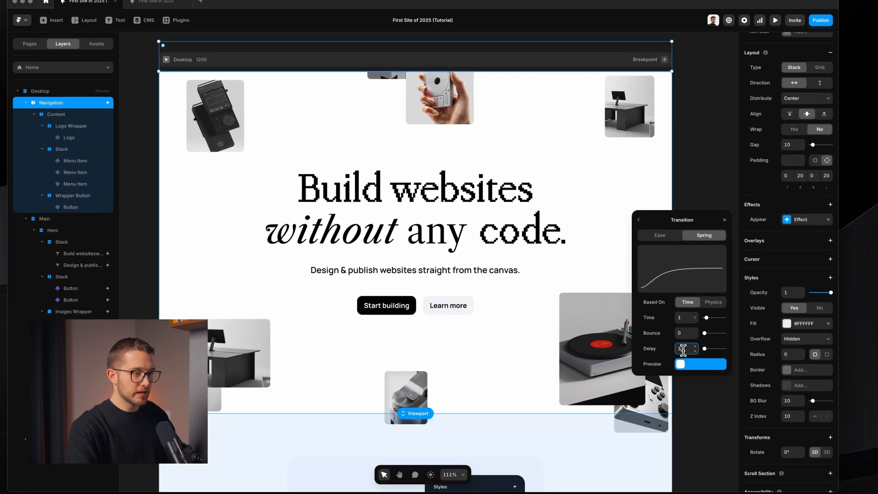
text(1)
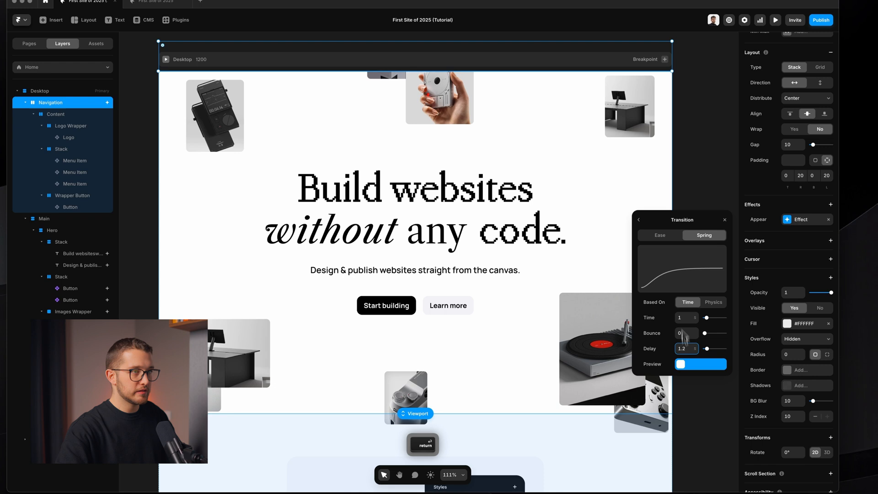
click(694, 174)
Preview the page and replay its load animation to check the navigation's slide-in
key(super+p)
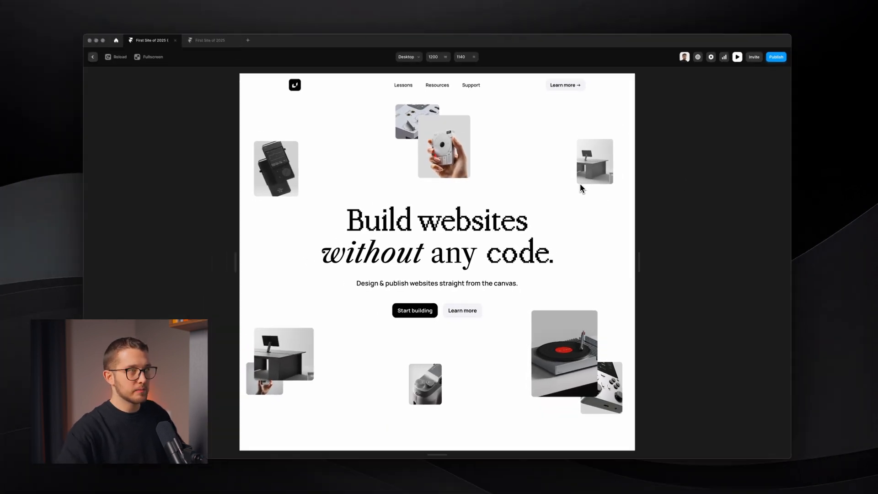
key(super+r)
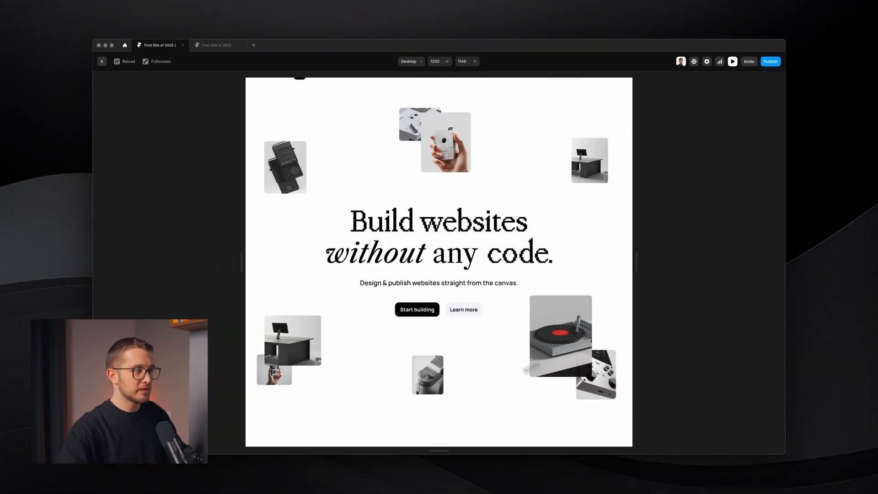
key(super+r)
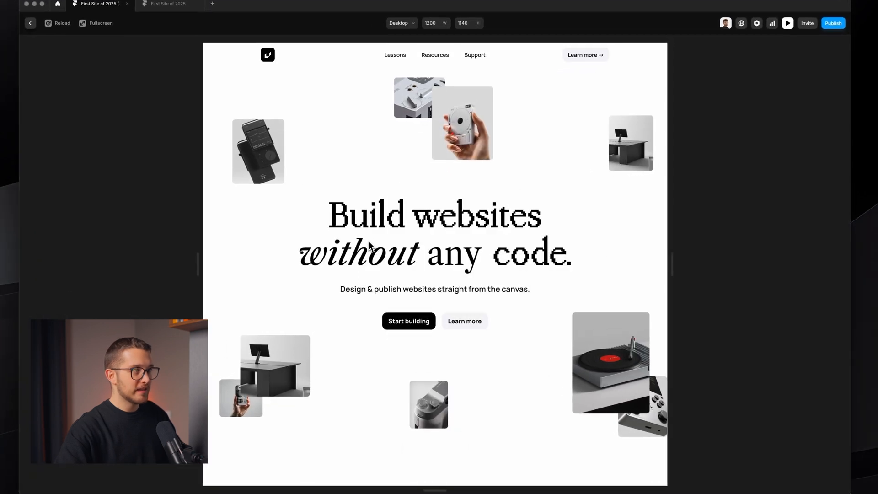
key(Escape)
Preview the page and narrow it to a width of 508 px to check how the layout responds
scroll(382, 243, down, 2)
scroll(384, 243, down, 4)
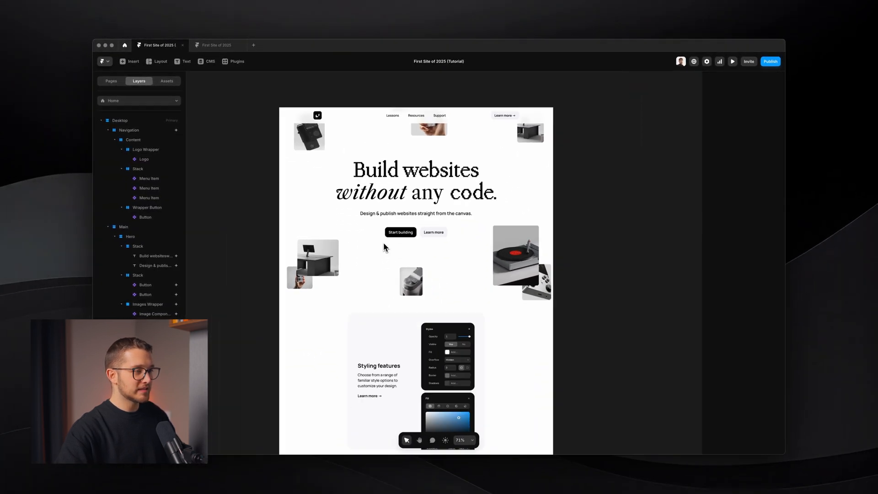
scroll(383, 243, down, 4)
scroll(383, 243, down, 2)
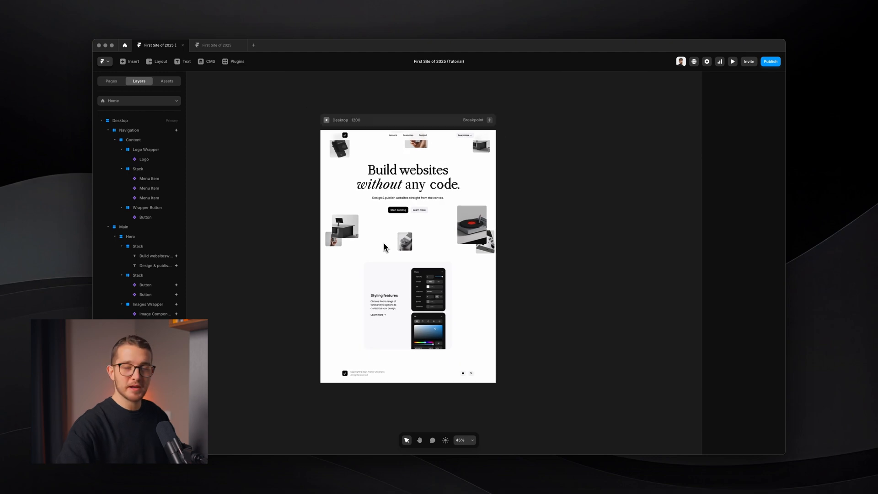
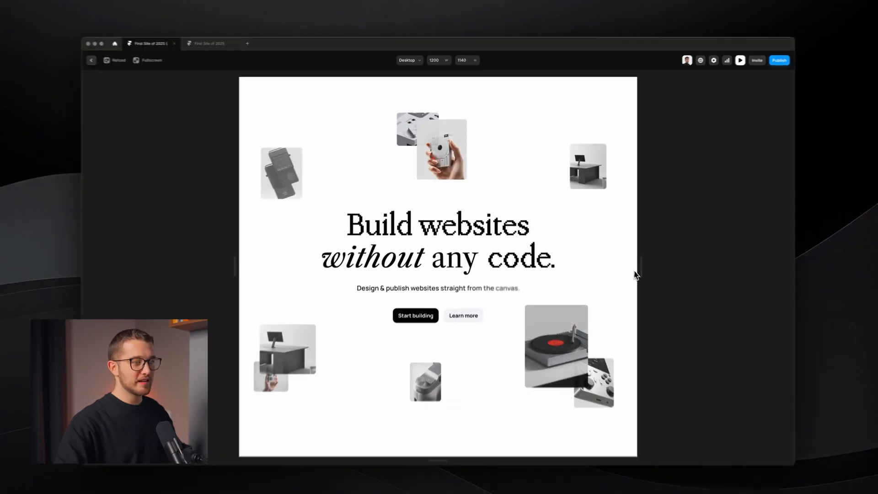
drag(636, 262, 533, 273)
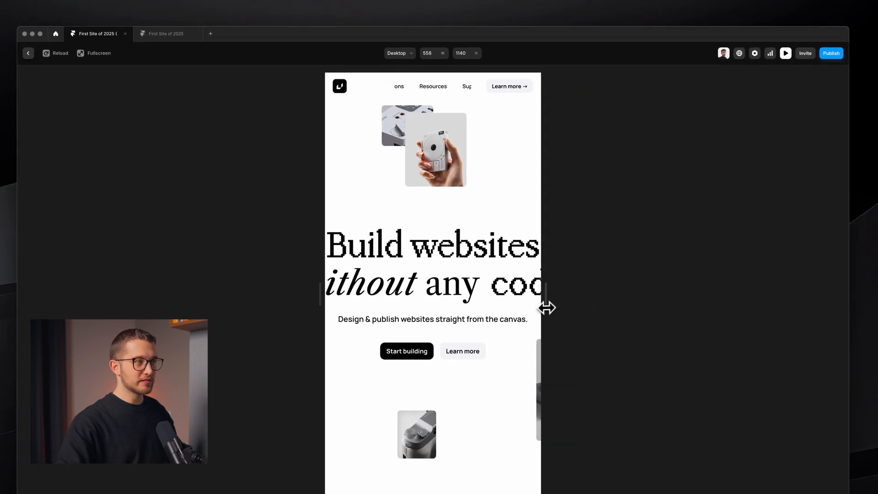
mouse_move(547, 307)
mouse_down()
mouse_move(525, 303)
mouse_move(532, 299)
mouse_up()
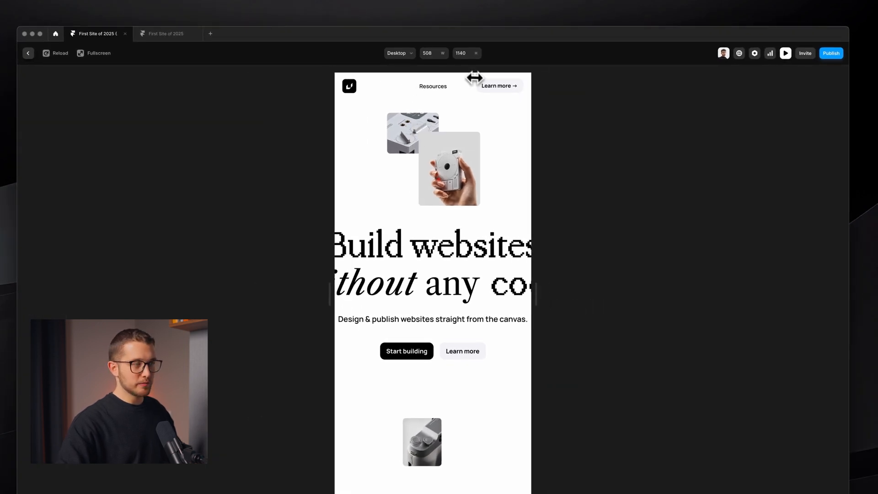
key(Escape)
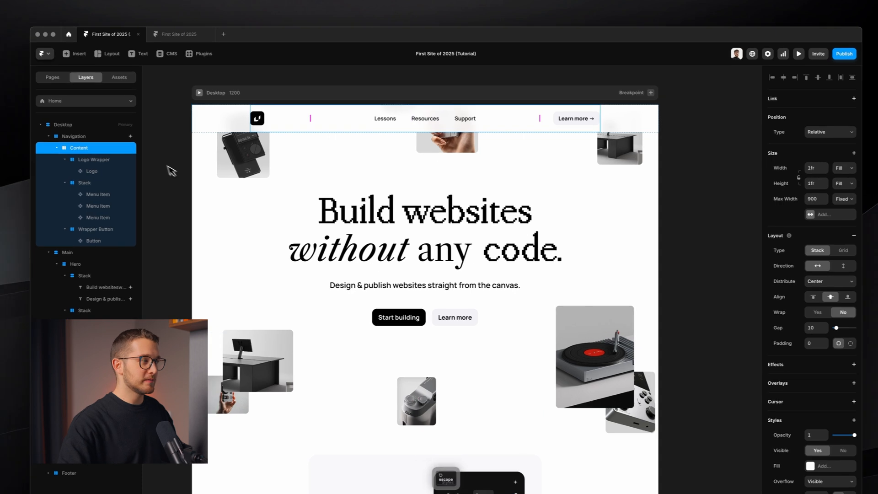
Duplicate the Navigation layer and hide the lower copy by setting its visibility to No
click(83, 136)
click(58, 136)
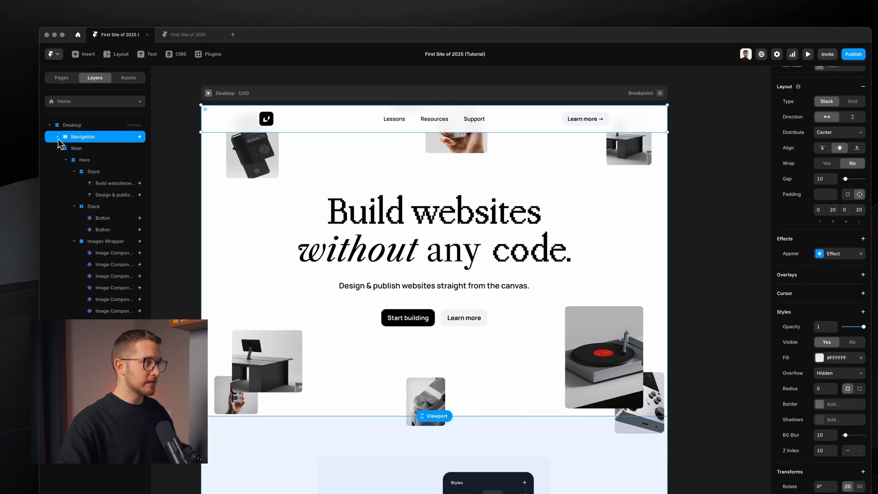
key(super+d)
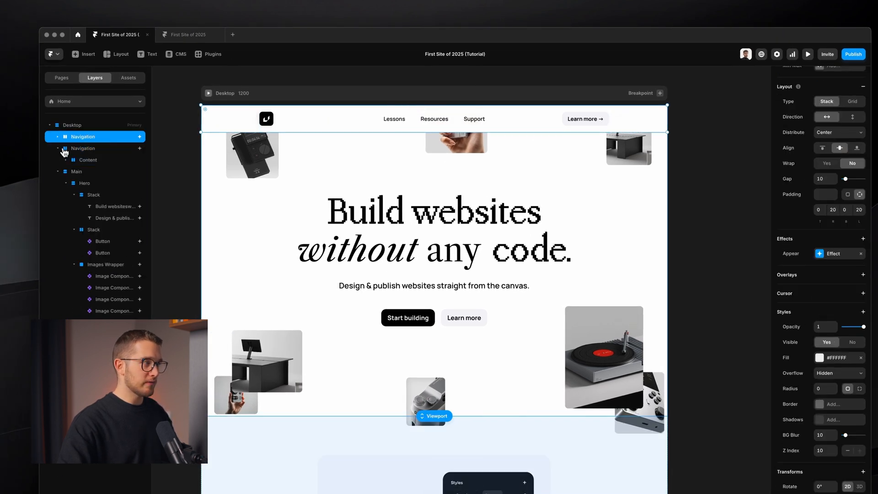
click(64, 149)
click(72, 150)
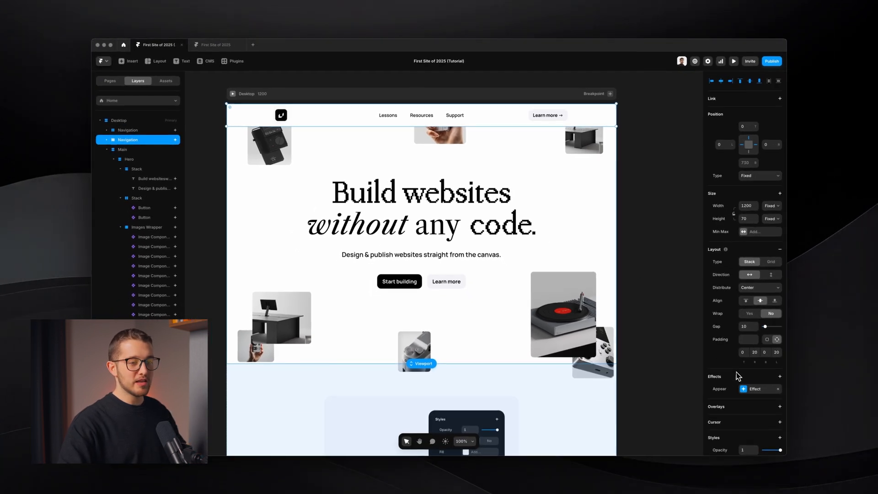
scroll(810, 426, down, 2)
click(770, 389)
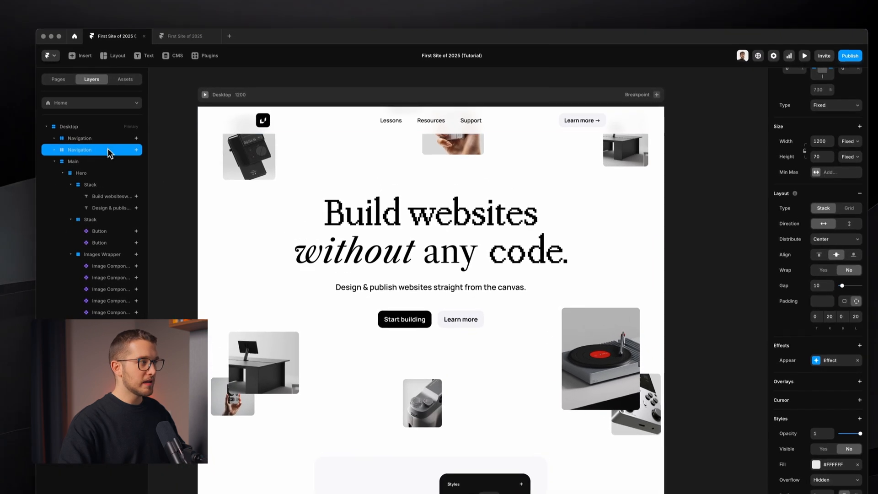
Remove the appear effect from the visible Navigation and convert it into a component named Navigation with its primary variant named Desktop
click(104, 138)
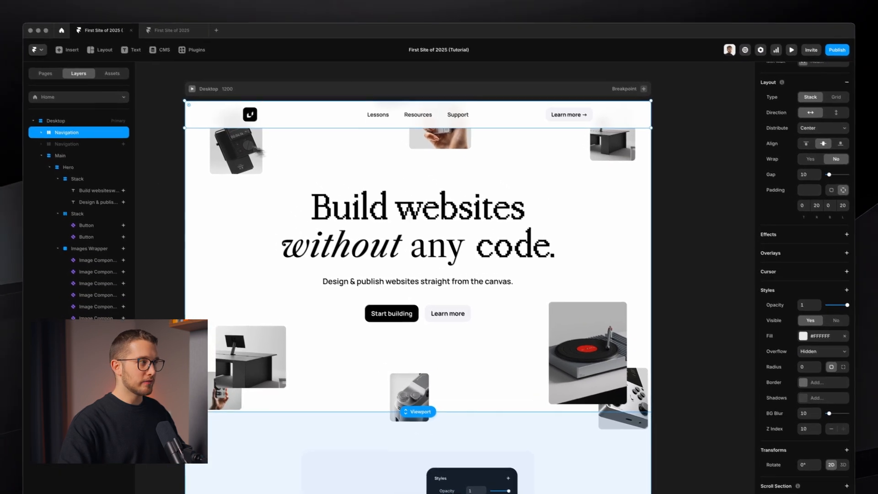
key(alt)
key(super+alt+k)
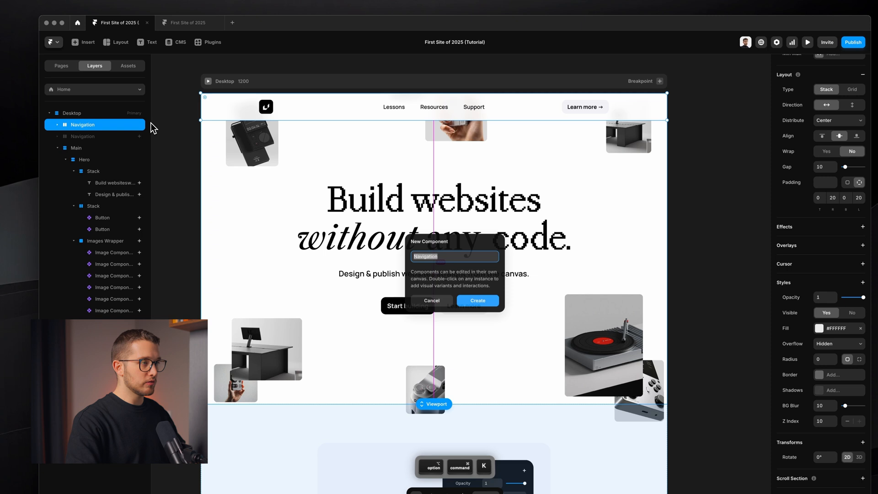
key(Return)
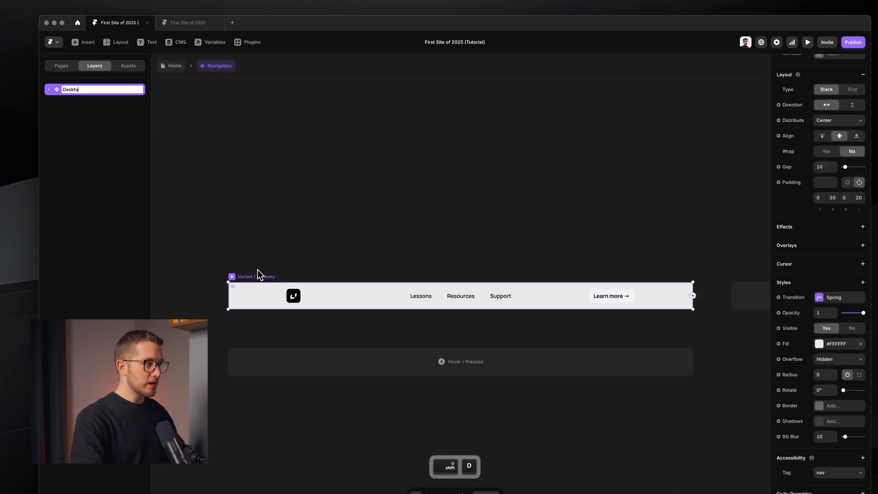
scroll(341, 311, down, 2)
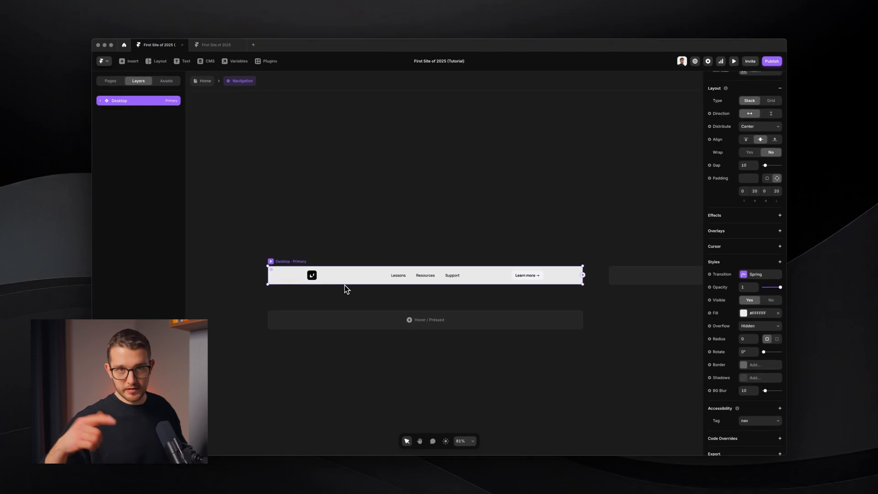
scroll(345, 288, down, 1)
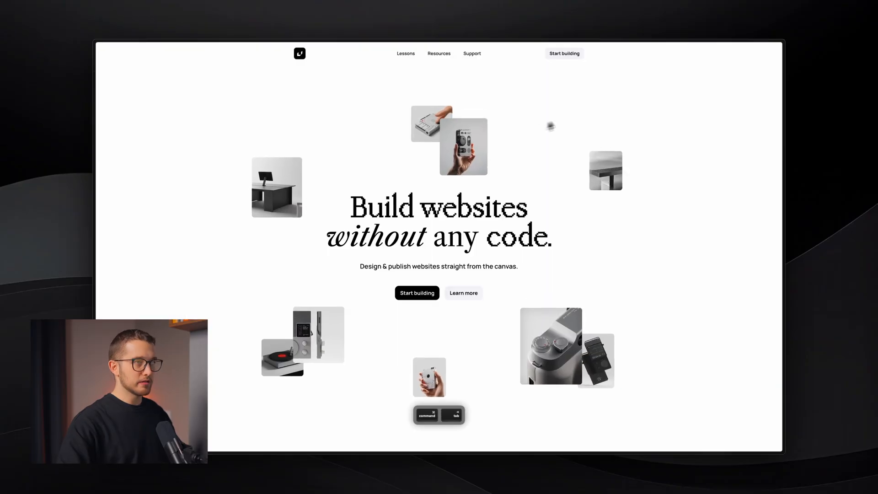
On the finished example site in the browser, open the hamburger menu at mobile width to examine it, and return to the editor
key(alt+super+i)
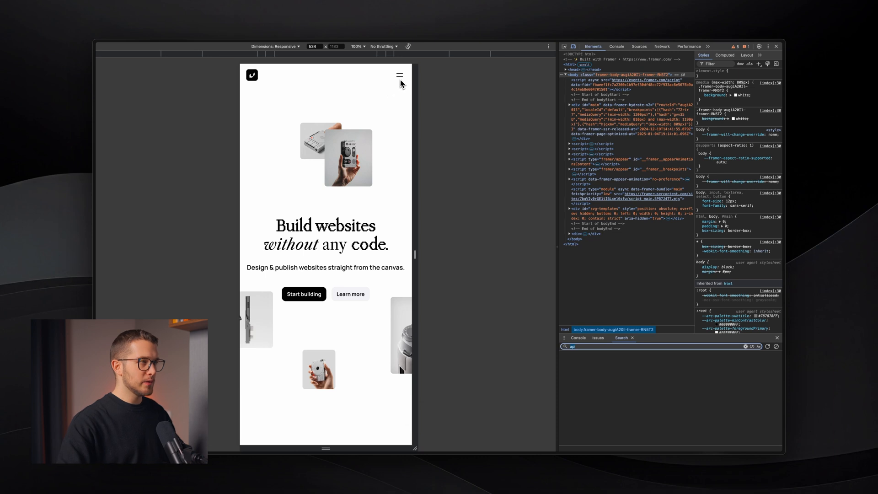
key(Escape)
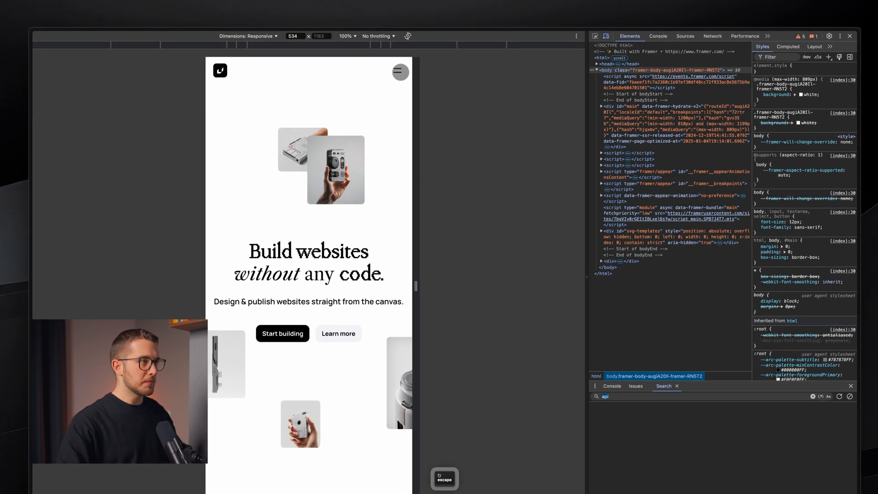
click(400, 72)
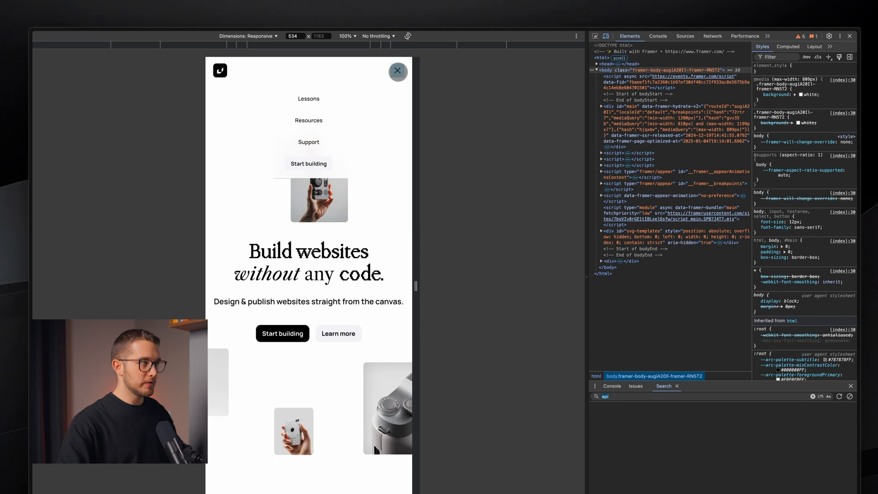
key(super+Tab)
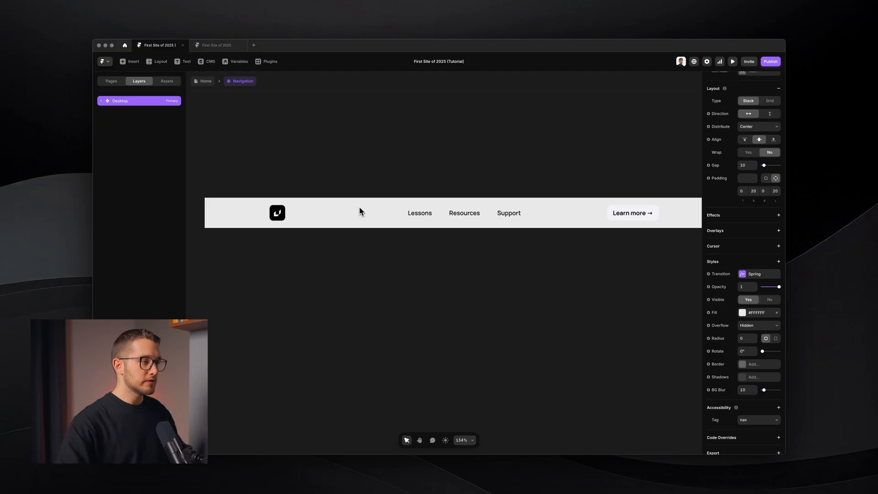
Draw a 36 × 36 frame above the navigation bar and remove its fill
scroll(358, 210, up, 3)
key(f)
drag(287, 176, 313, 206)
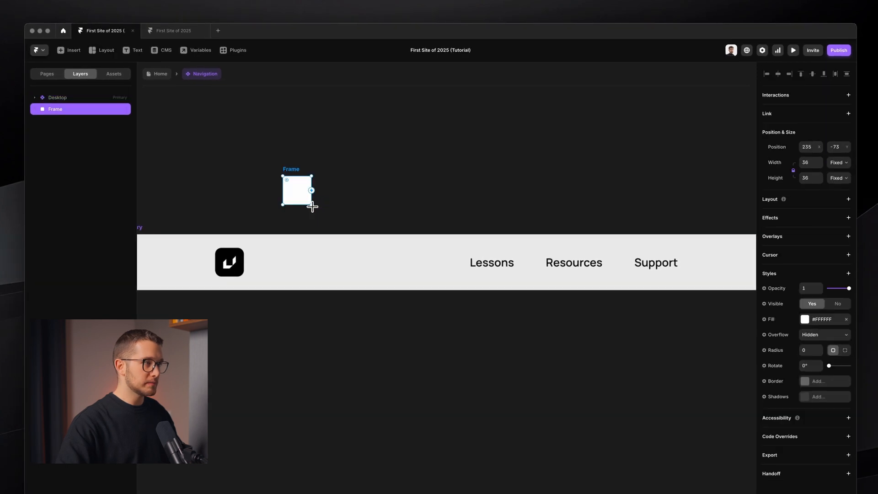
scroll(313, 206, up, 5)
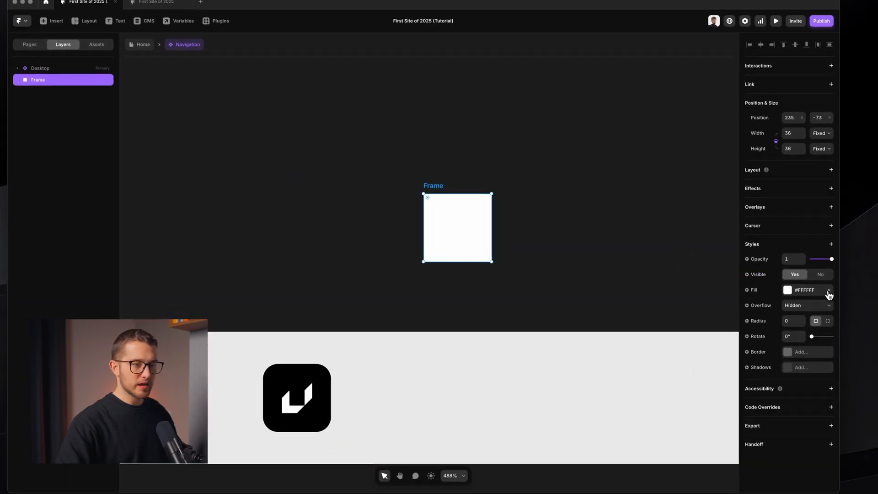
click(833, 298)
Draw a 20 × 2 bar inside the frame, fill it with #000000 and duplicate it below
scroll(503, 274, up, 3)
key(f)
drag(404, 176, 418, 176)
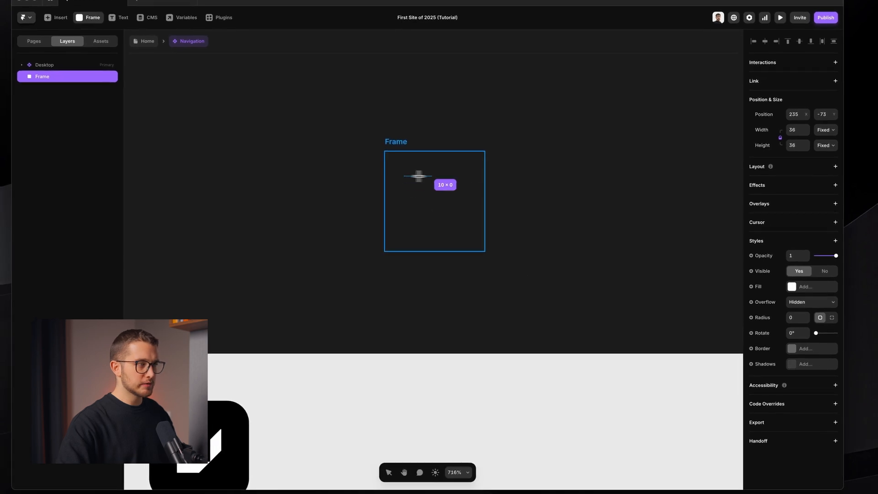
drag(467, 189, 459, 181)
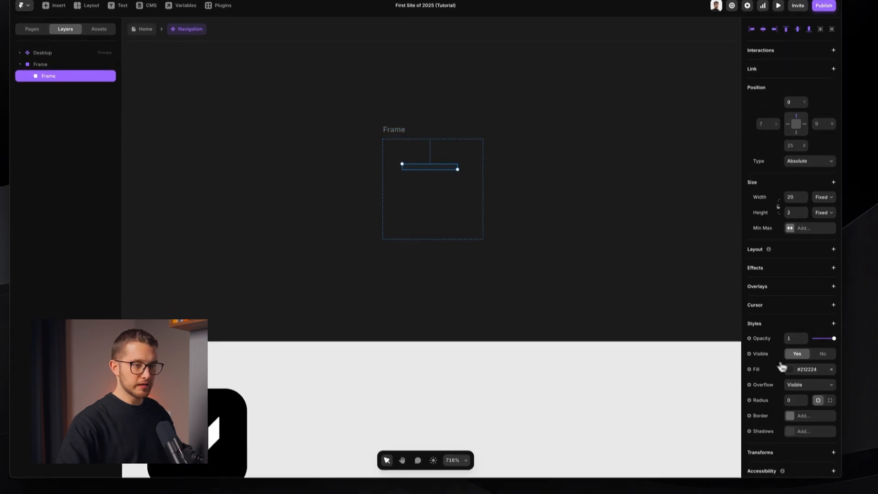
click(791, 381)
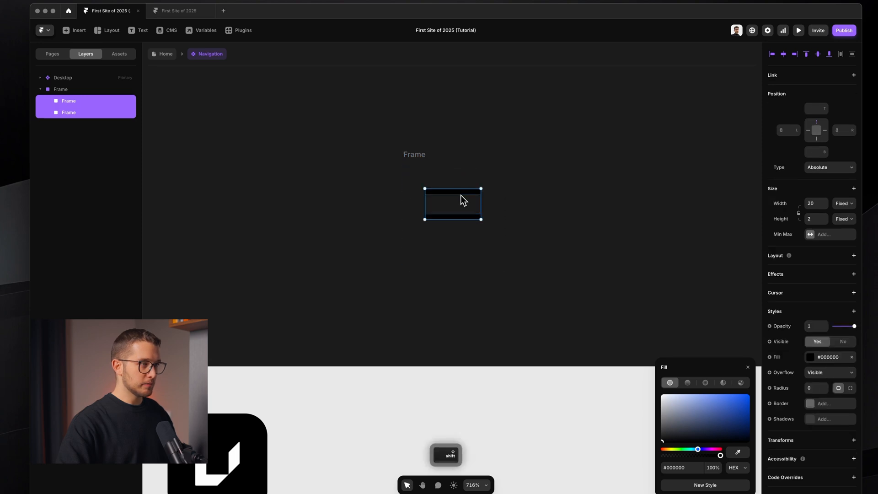
Centre the pair of bars vertically in the frame and rename the outer frame Menu
drag(460, 195, 462, 206)
click(438, 176)
click(422, 154)
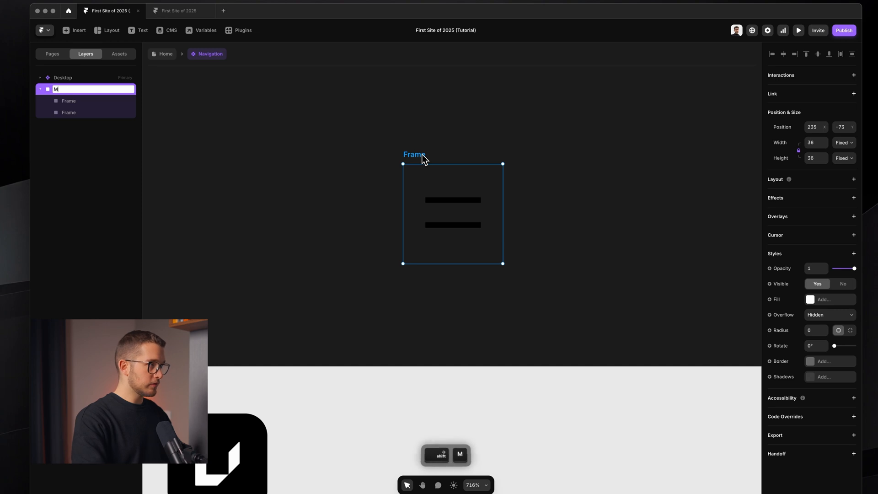
key(Return)
Move the Menu frame into the Logo Wrapper, directly after the logo
scroll(423, 158, down, 3)
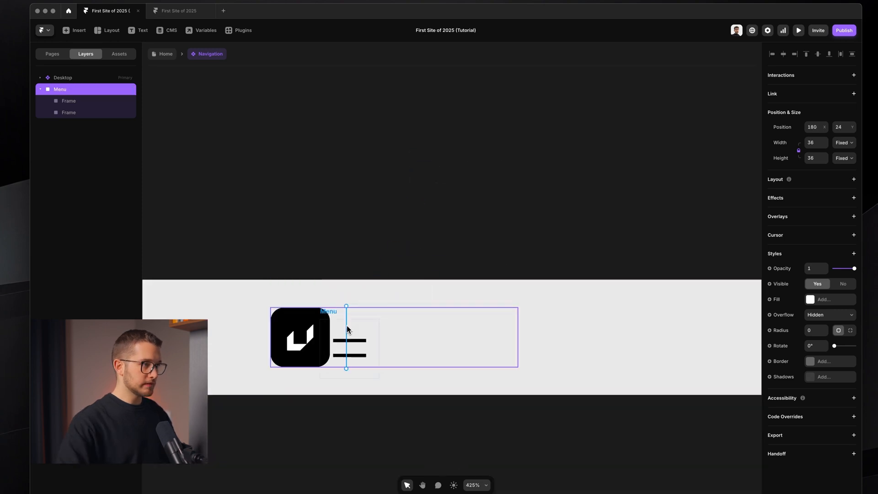
drag(347, 325, 347, 325)
click(434, 325)
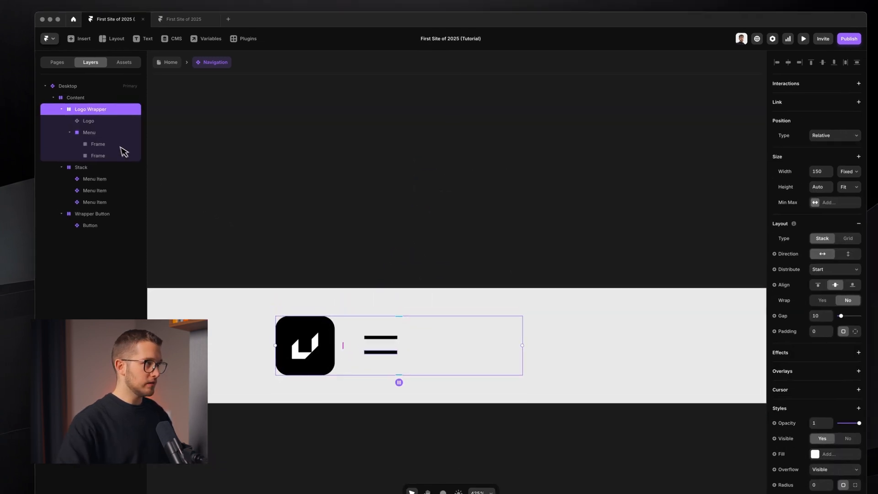
Convert the Menu frame into a component named Menu
click(91, 133)
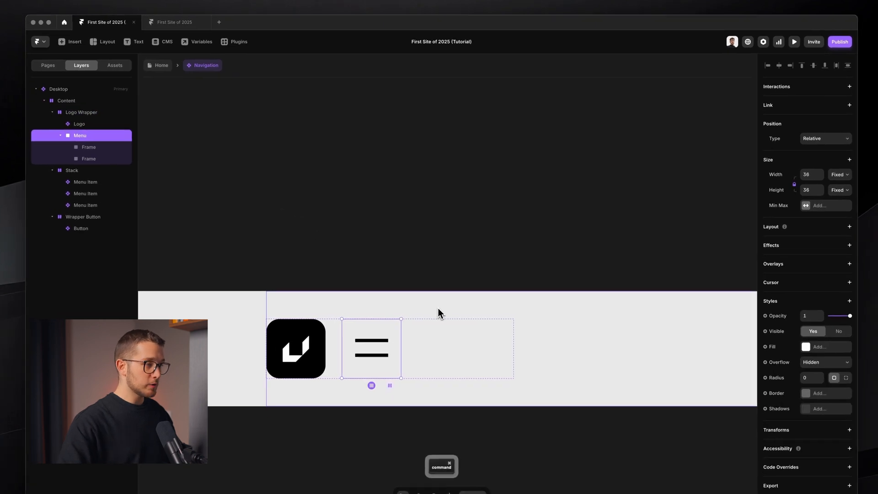
scroll(398, 327, up, 2)
right_click(376, 332)
mouse_move(425, 178)
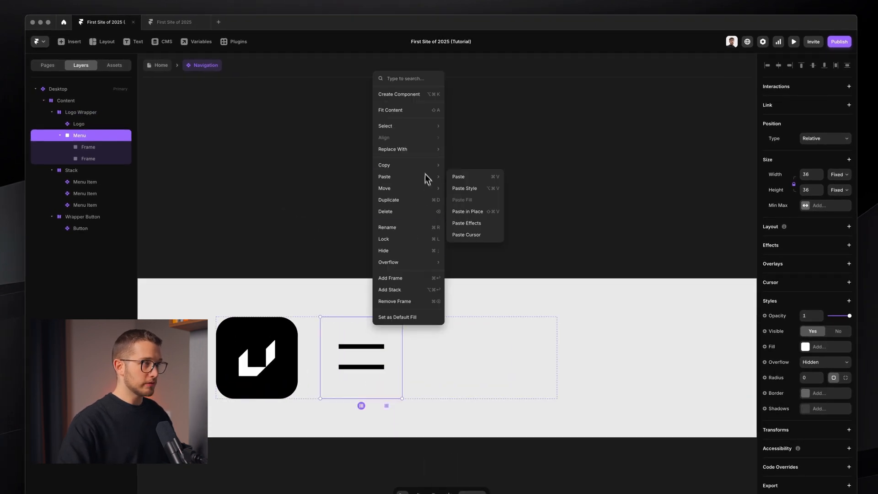
click(413, 95)
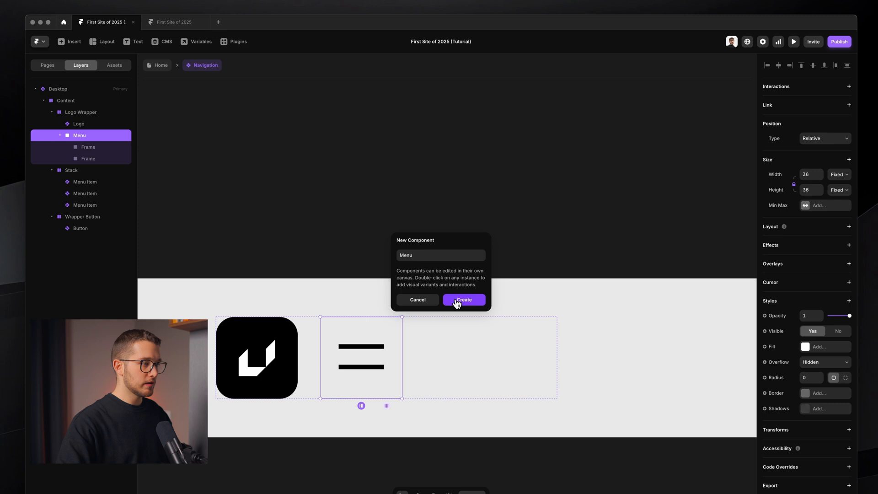
click(457, 302)
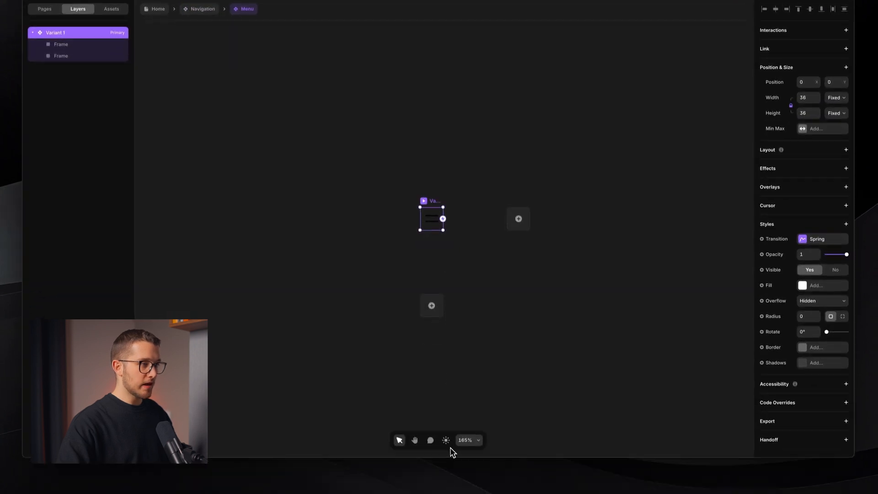
Switch the editor to the light theme and rename the Menu component's primary variant Hamburger
click(446, 439)
scroll(443, 213, up, 5)
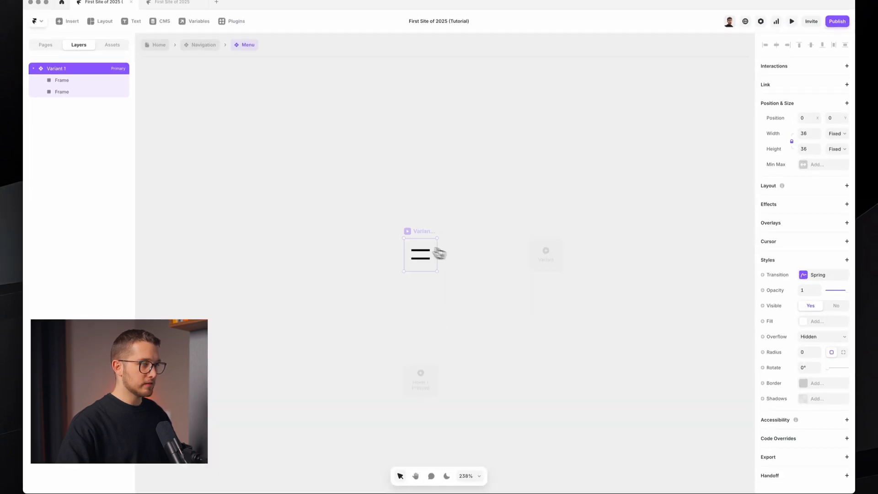
key(super+r)
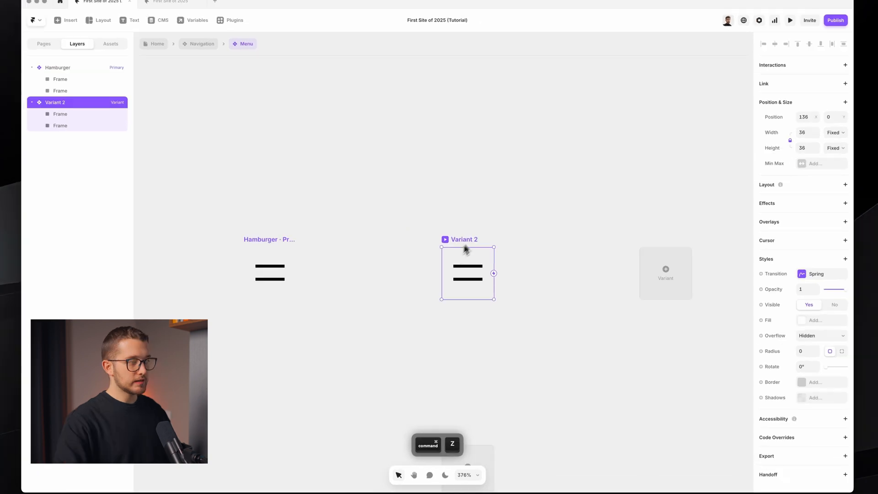
Add a second variant to the Menu component and name it X
key(super+r)
text(X)
key(Return)
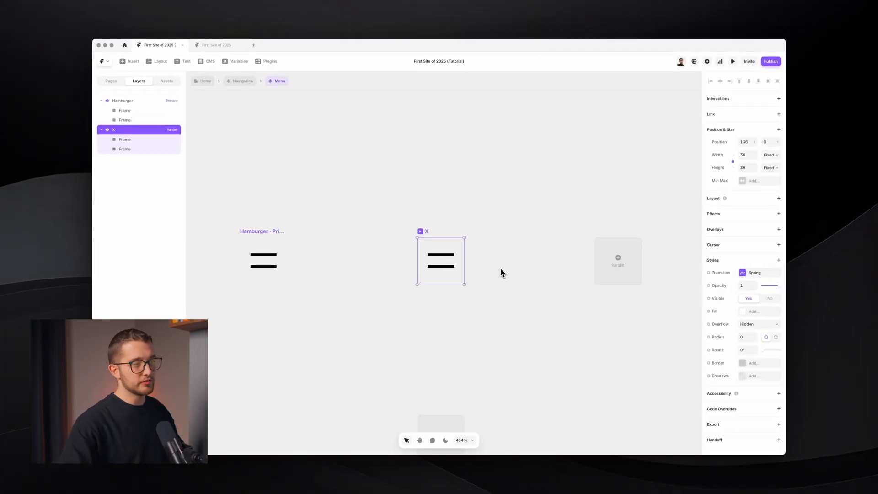
Centre both bars of the X variant on each other and rotate them in opposite directions to form a cross
scroll(502, 272, up, 3)
super+click(411, 266)
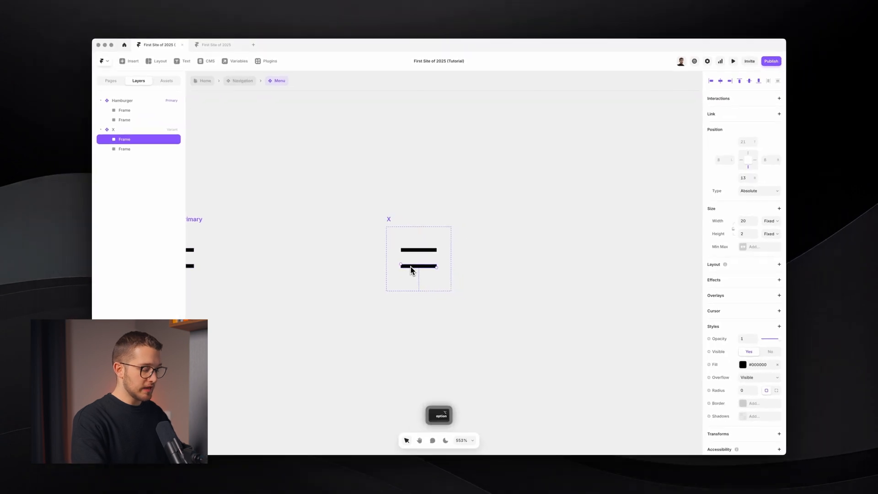
key(alt+h)
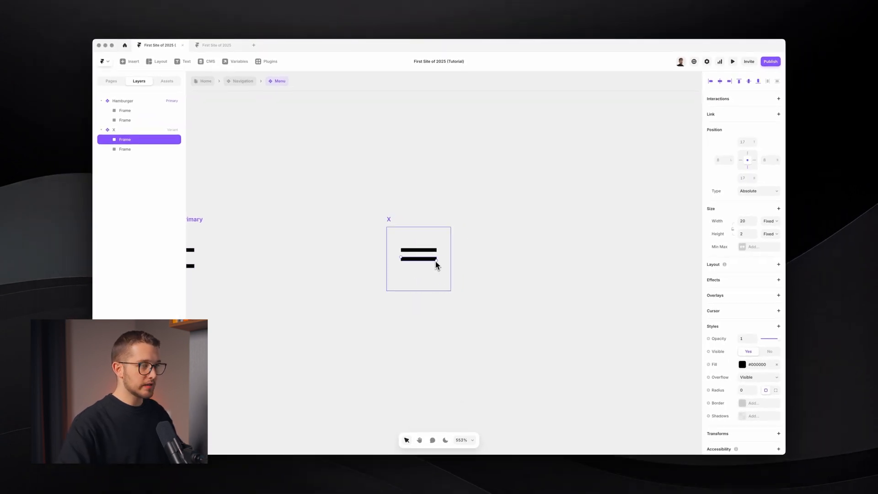
drag(439, 265, 438, 246)
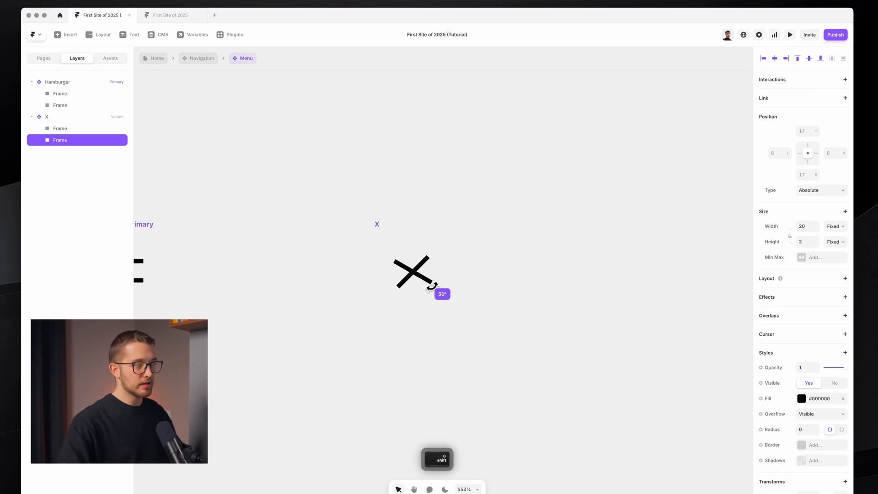
click(487, 210)
scroll(488, 210, left, 5)
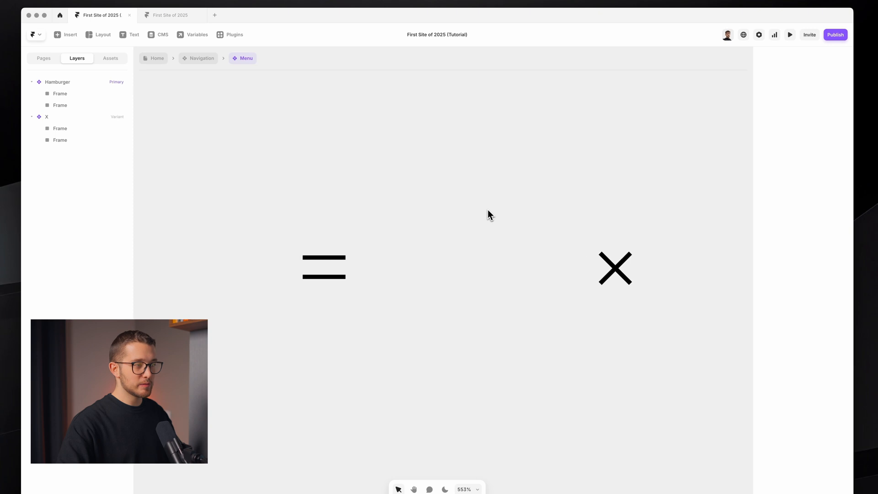
Return to the Navigation component and switch the editor back to the dark theme
click(355, 258)
click(625, 250)
click(389, 201)
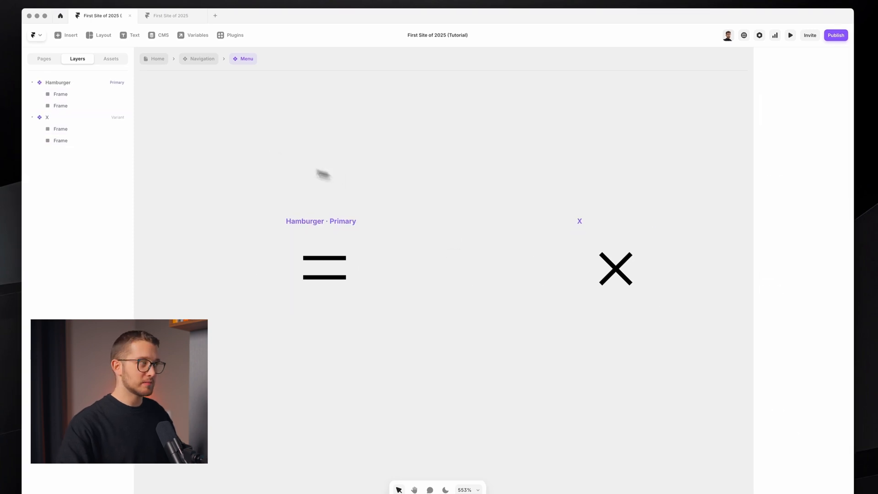
click(201, 59)
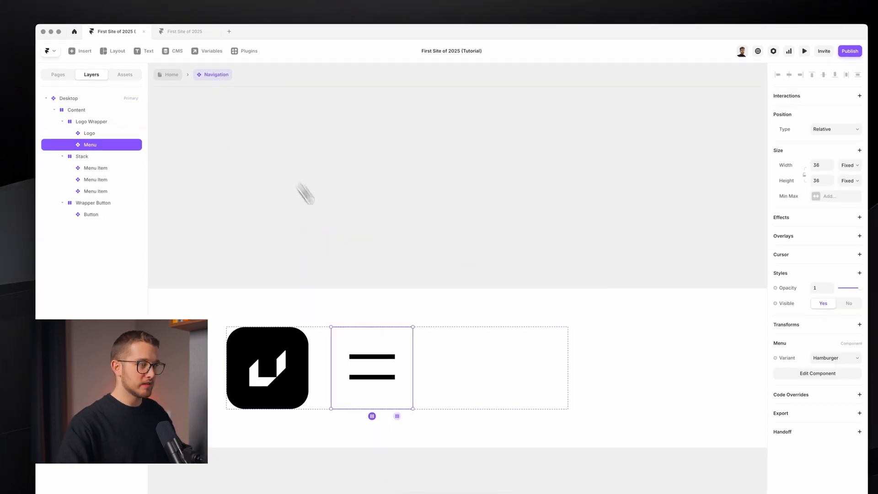
click(441, 439)
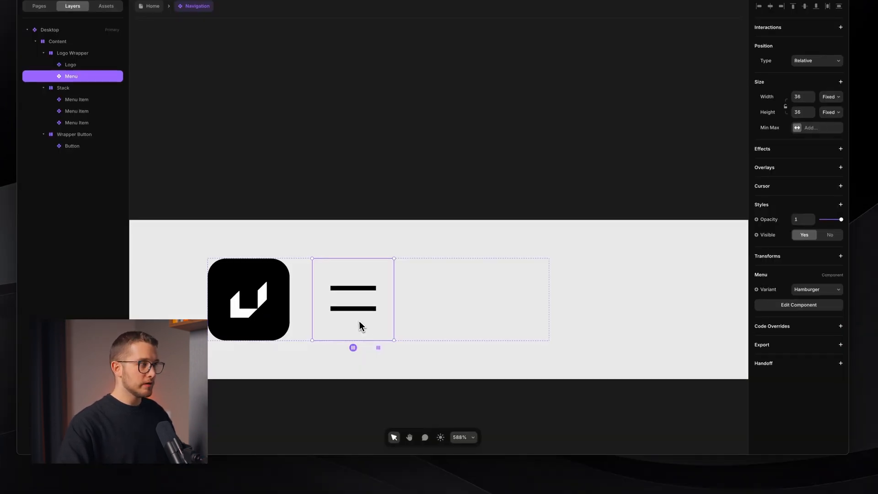
Hide the Menu icon inside the Logo Wrapper of the Desktop variant
scroll(361, 326, down, 4)
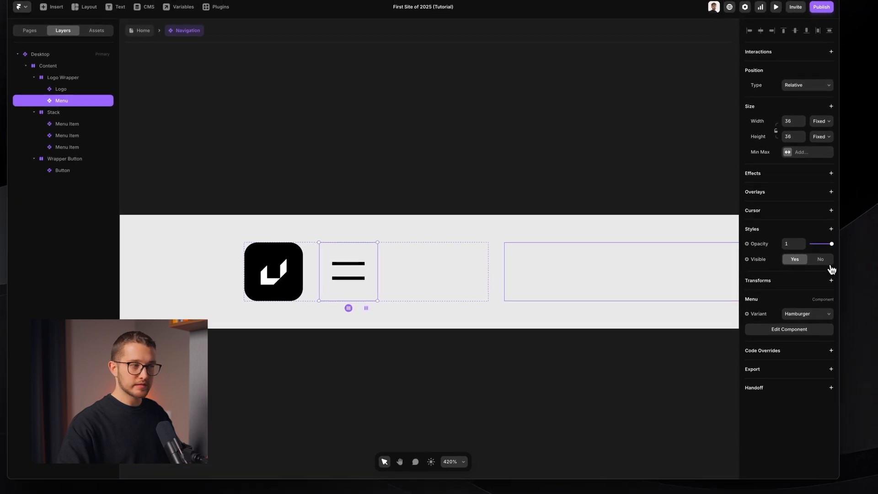
click(830, 234)
scroll(480, 268, down, 4)
scroll(466, 297, down, 5)
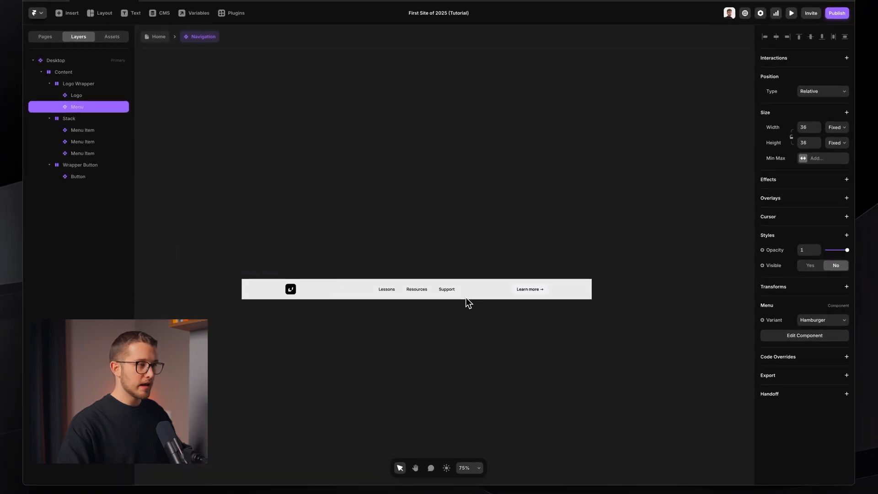
Add a new variant to the Navigation component and set its width to 390
click(280, 273)
click(653, 288)
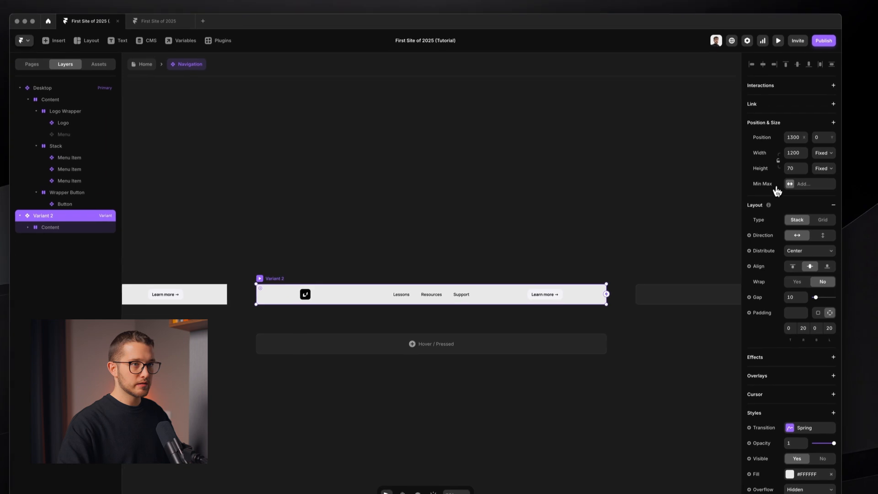
click(794, 152)
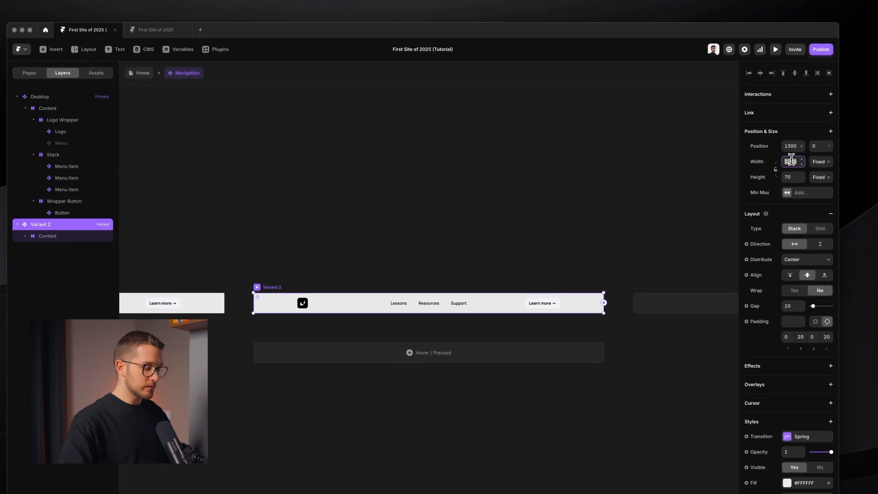
key(Return)
scroll(245, 261, up, 5)
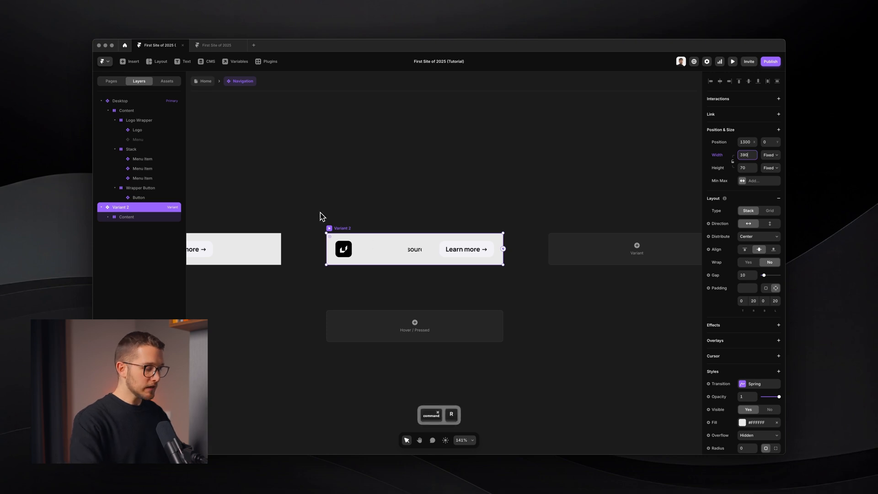
Rename the new Navigation variant Mobile Open
key(super+r)
text(M)
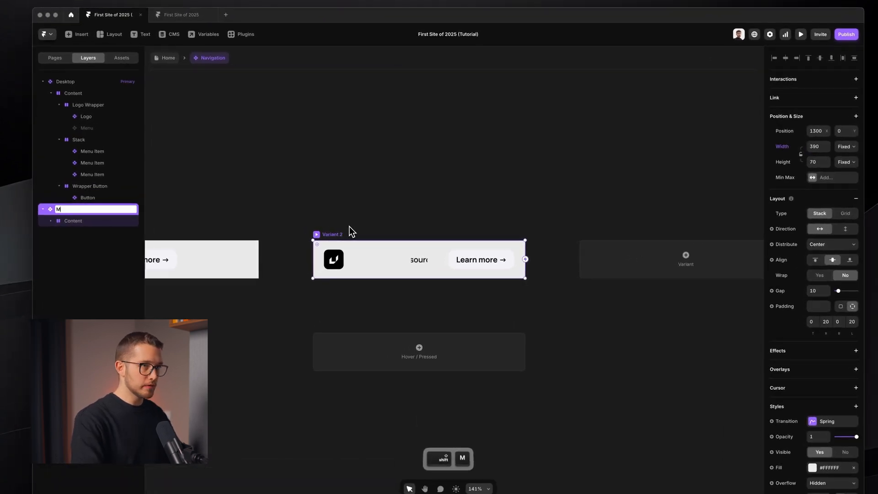
text(obile Open)
key(Return)
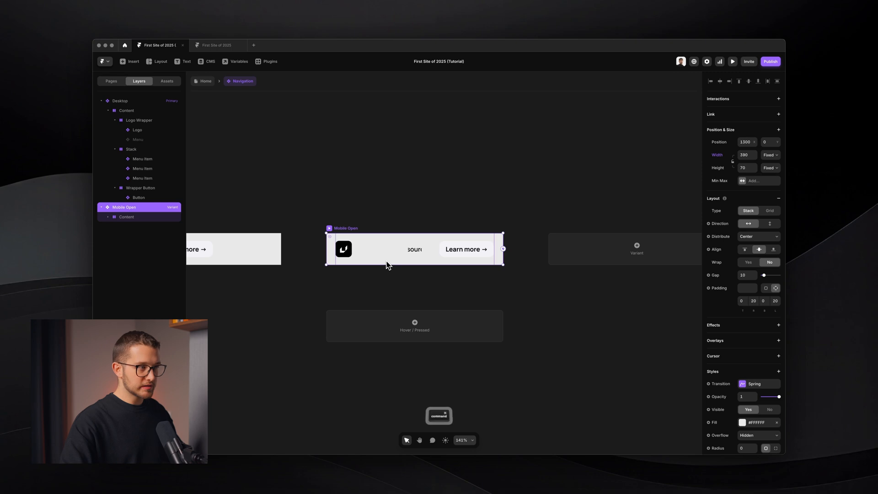
Change the Content stack of the Mobile Open variant to vertical direction with Start distribution
super+click(383, 254)
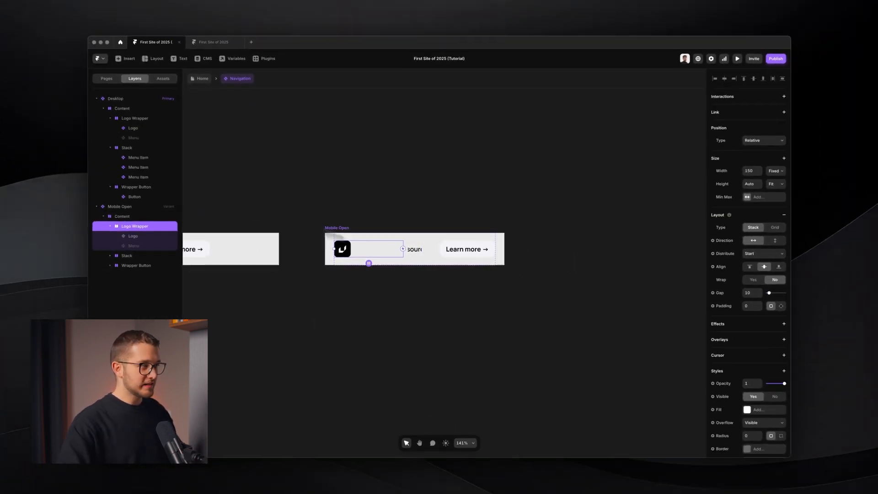
click(115, 226)
click(117, 217)
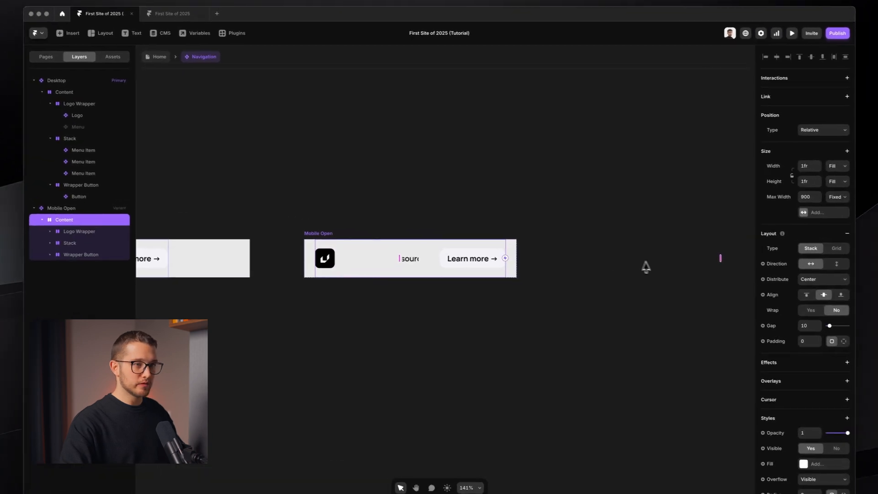
click(821, 258)
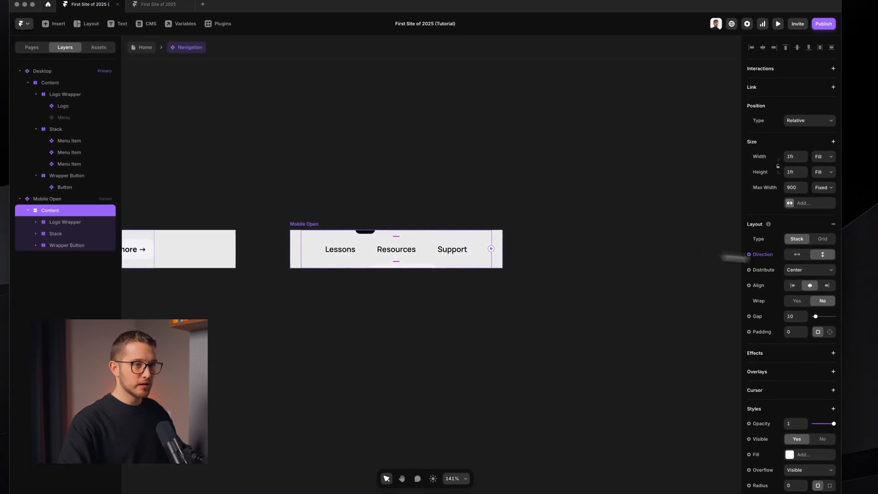
click(805, 271)
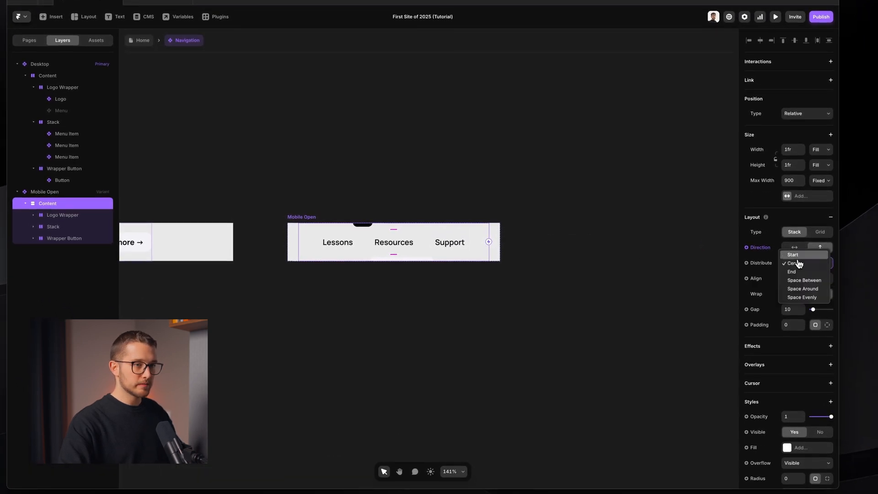
Set the Mobile Open variant's Logo Wrapper to Fill width and a fixed height of 70
click(377, 232)
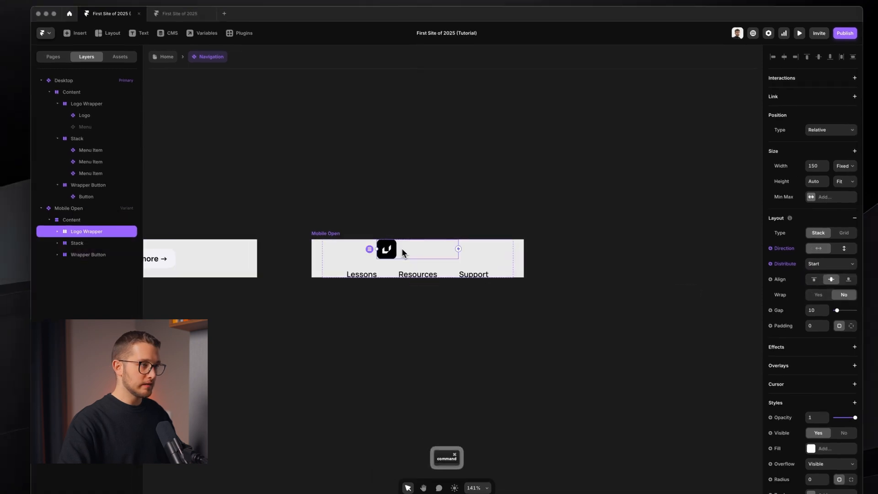
click(823, 180)
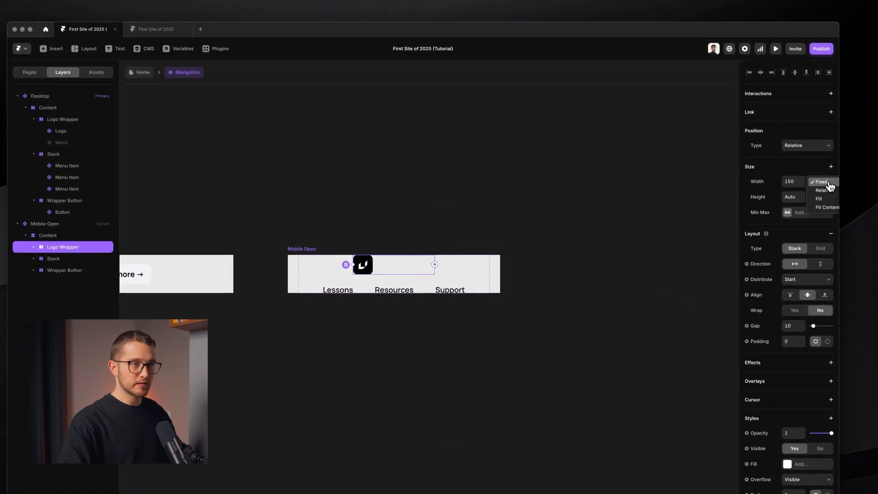
click(791, 198)
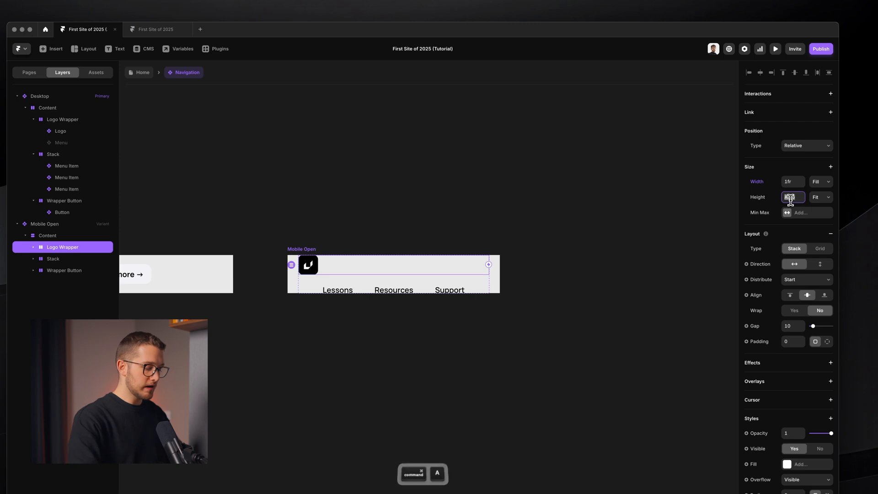
text(70)
key(Return)
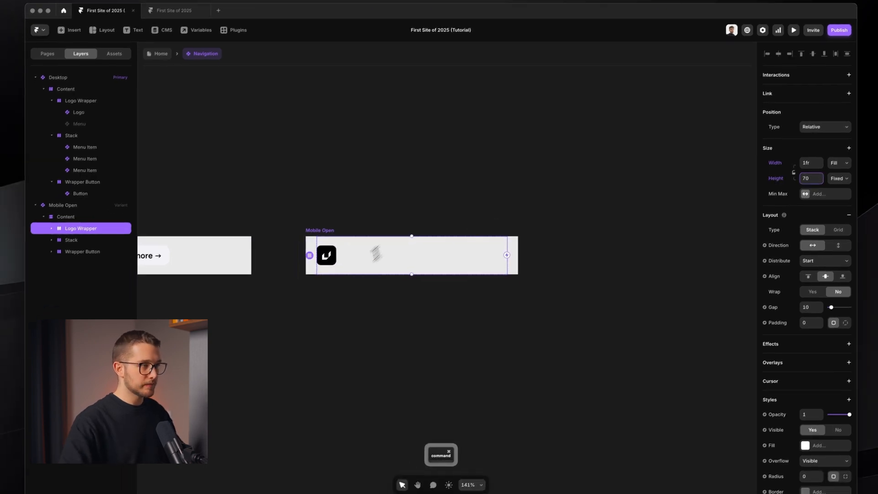
Make the Menu icon visible in the Mobile Open variant and distribute its Logo Wrapper with Space Between
click(63, 224)
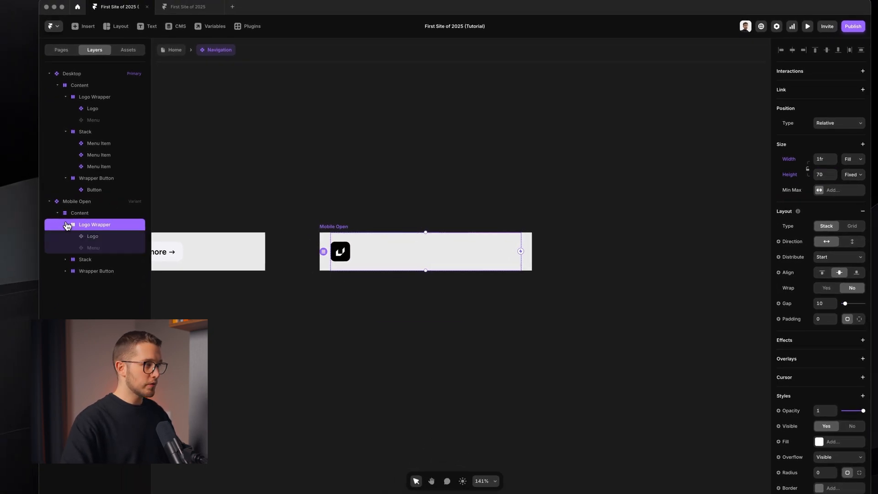
click(94, 248)
click(828, 278)
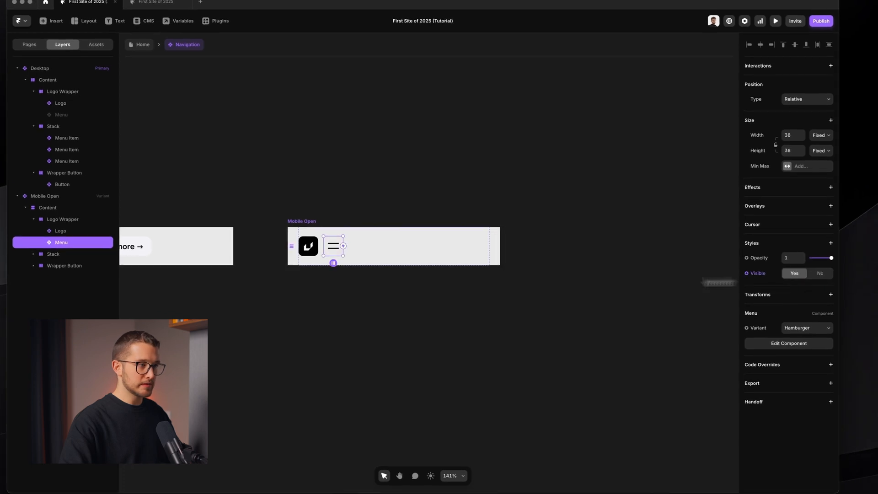
key(shift+Return)
click(758, 253)
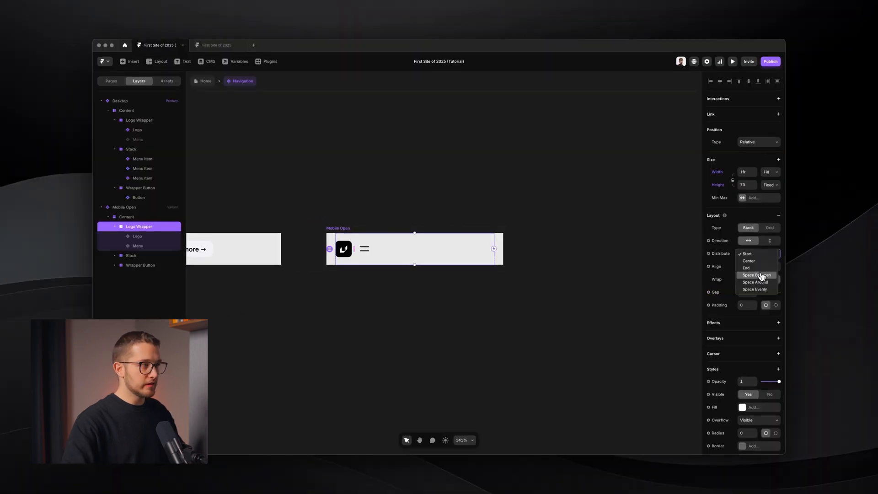
click(761, 277)
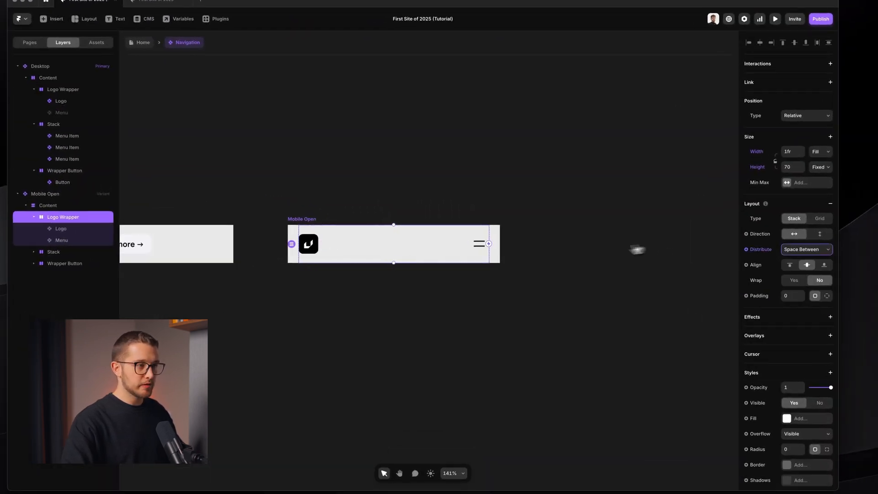
click(334, 250)
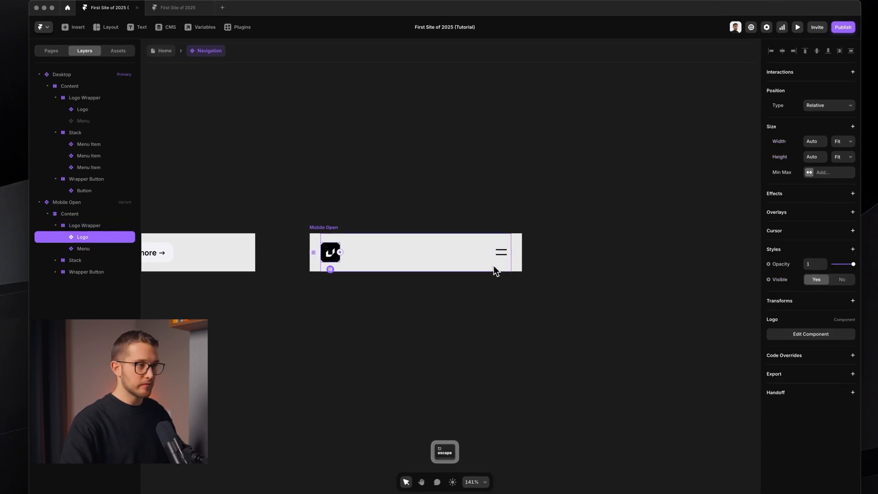
key(Escape)
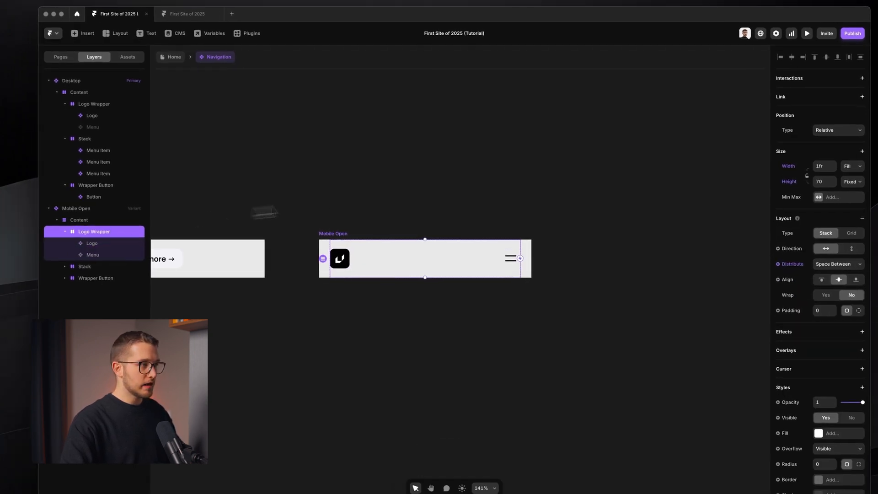
Align the Mobile Open variant's layout to the top and set the variant's height to Fit Content
click(332, 233)
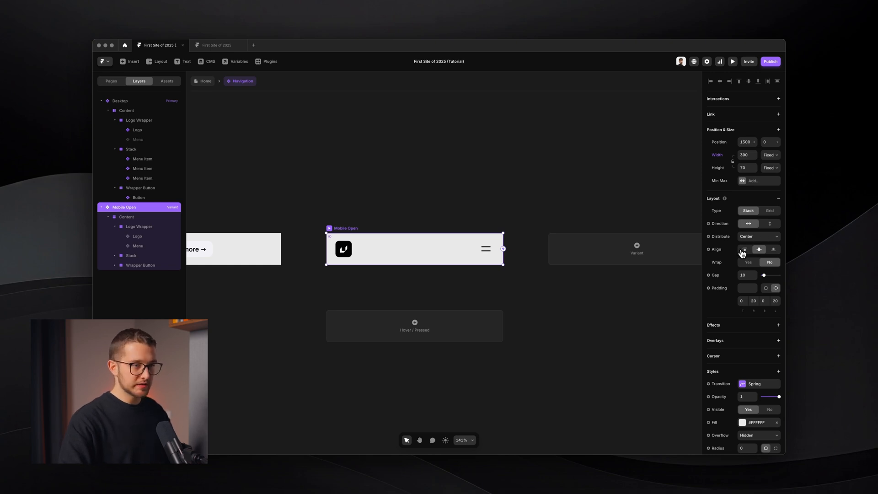
click(744, 250)
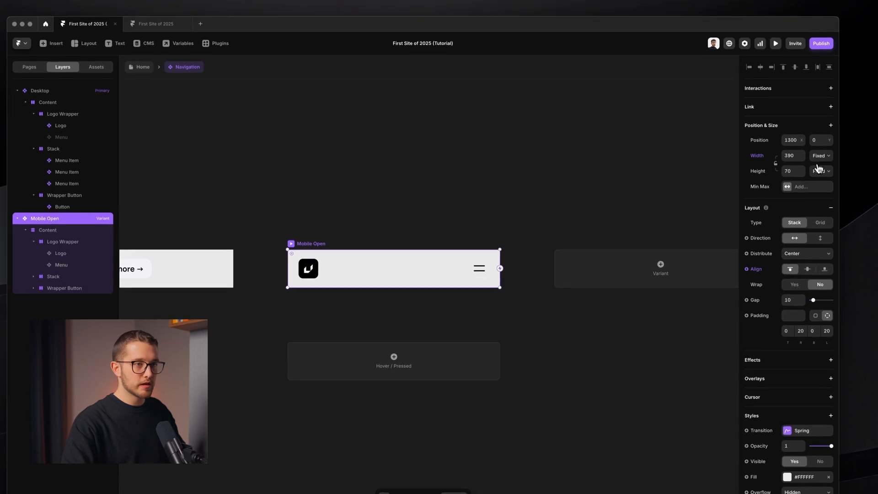
click(819, 170)
click(825, 196)
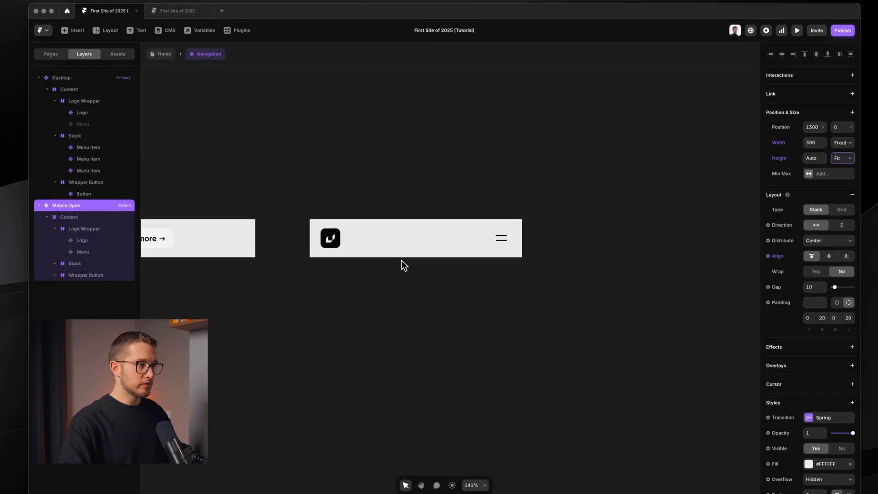
Set the height of the Content stack inside Mobile Open to Fit Content
click(69, 215)
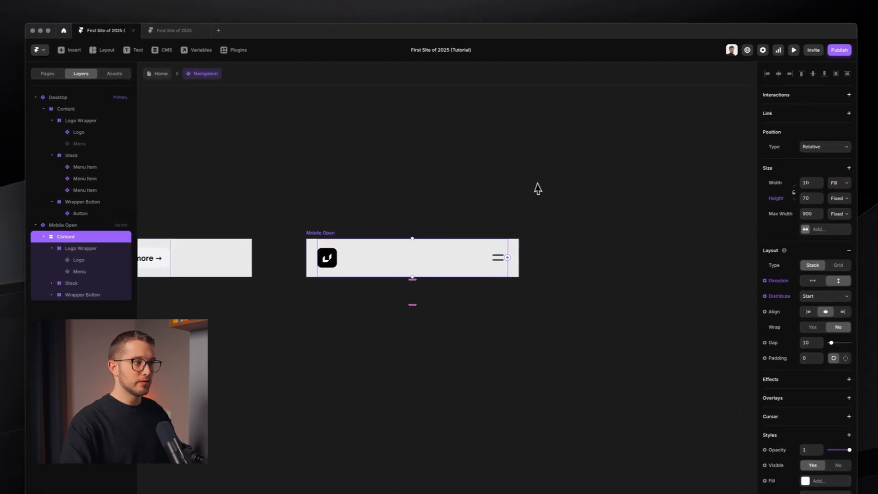
click(827, 197)
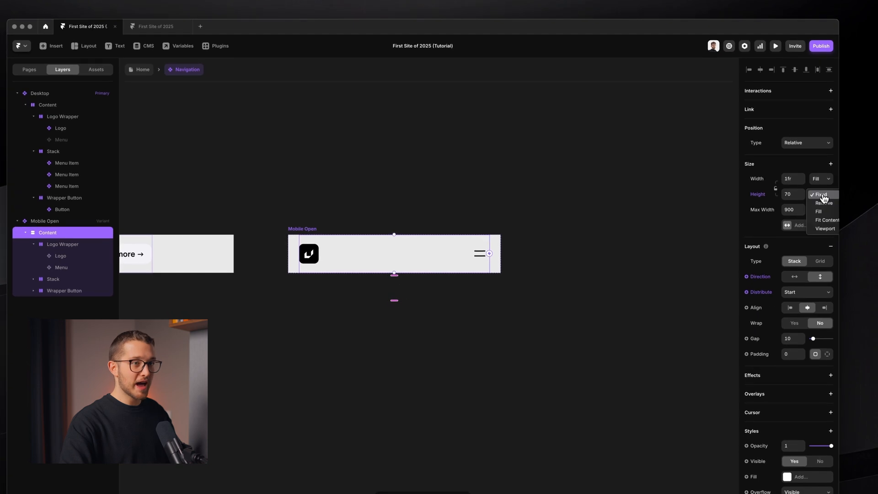
click(827, 221)
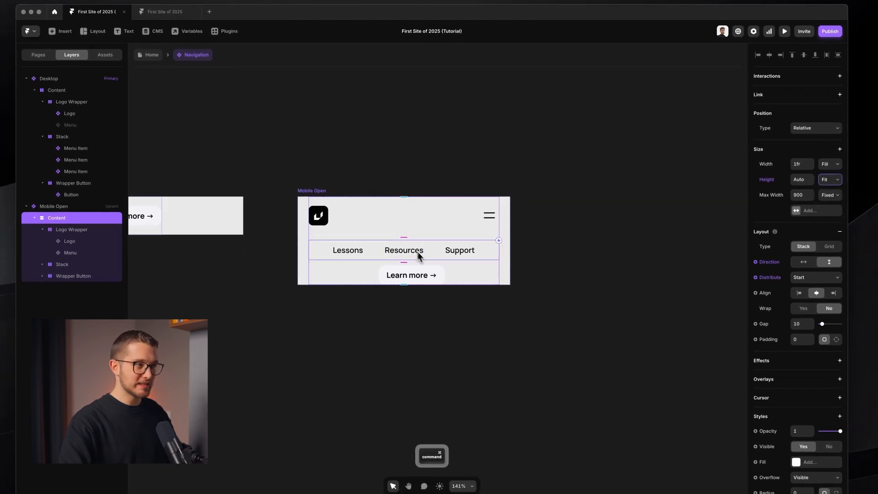
Arrange the menu item Stack in Mobile Open vertically with a gap of 20
super+click(425, 270)
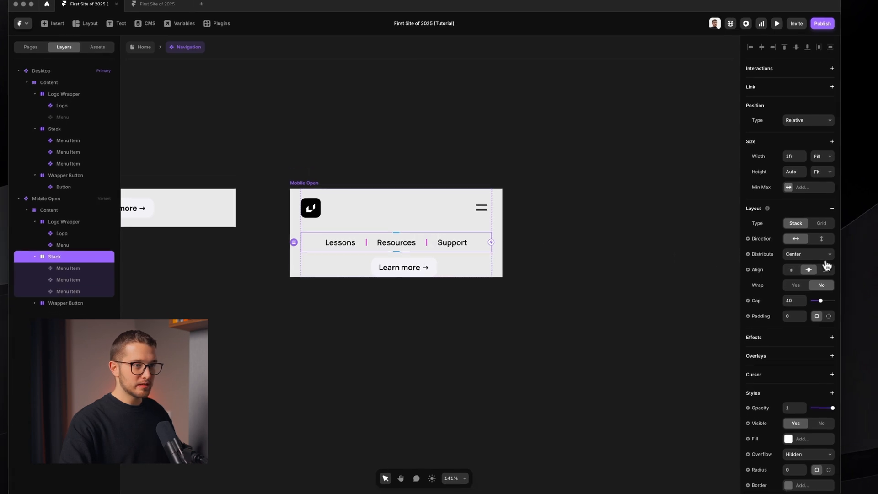
click(829, 247)
click(798, 289)
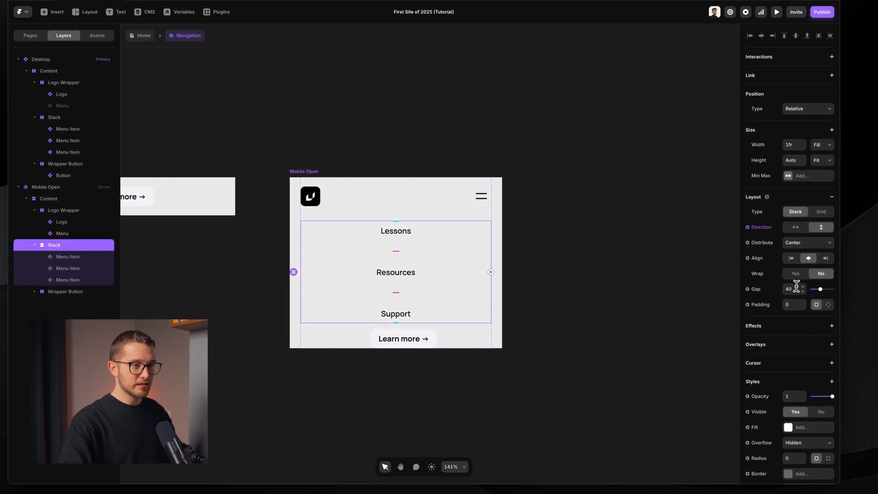
text(20)
key(Return)
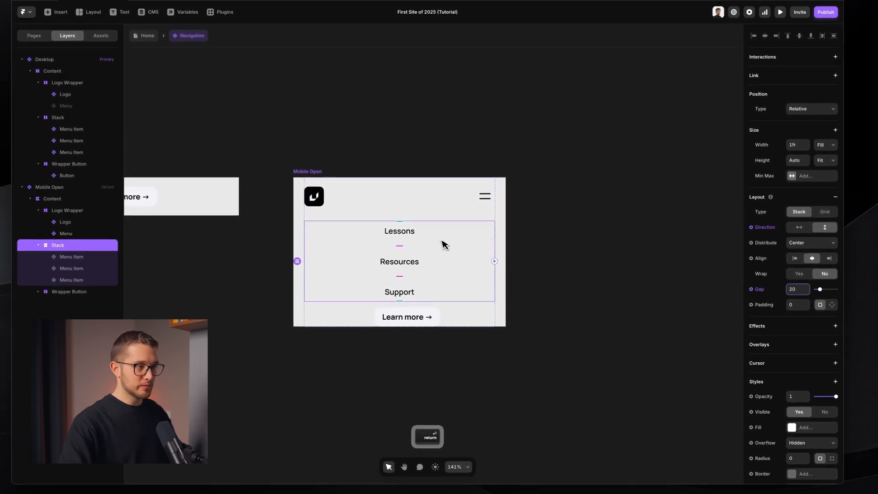
Increase the Mobile Open Content stack's gap to 20 and add bottom padding to the variant
click(455, 309)
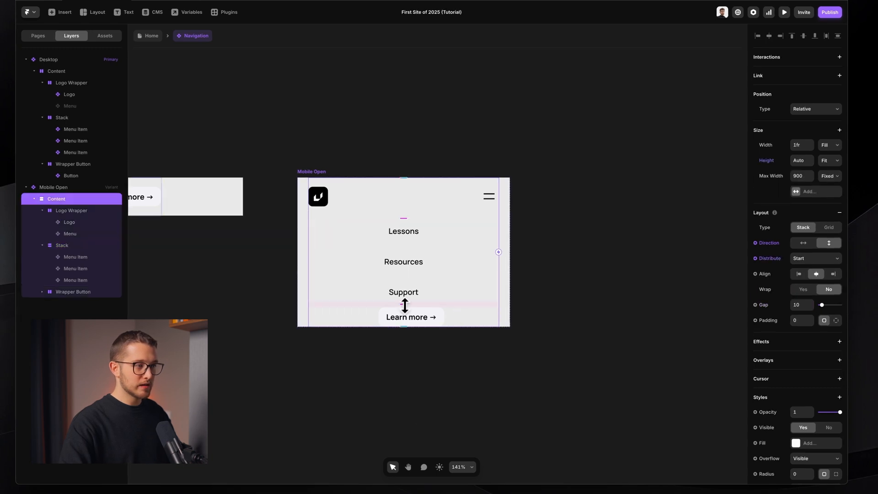
drag(404, 304, 405, 310)
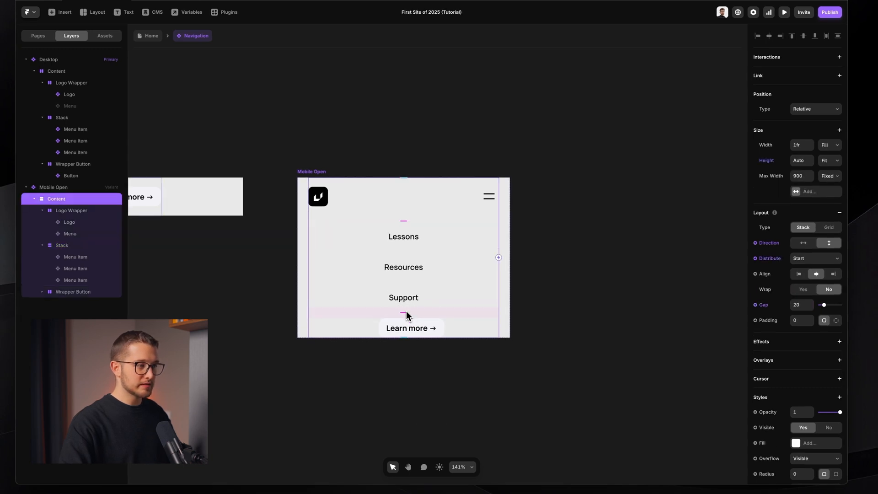
click(508, 321)
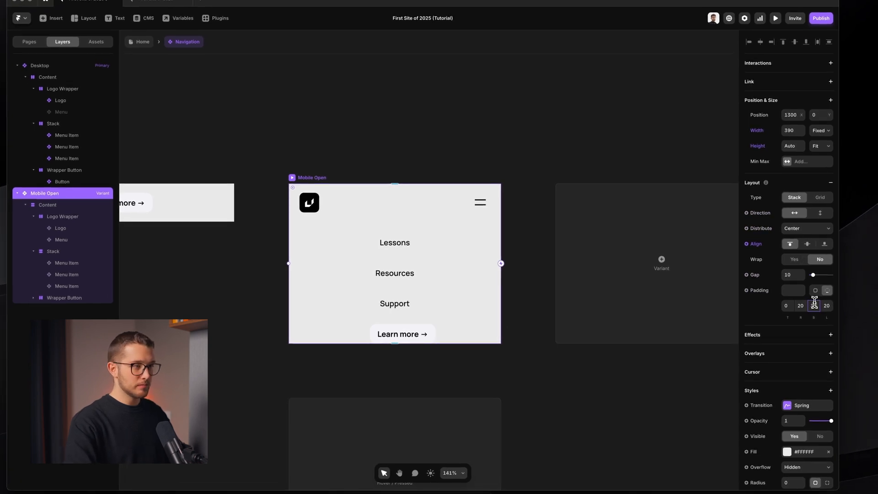
key(Return)
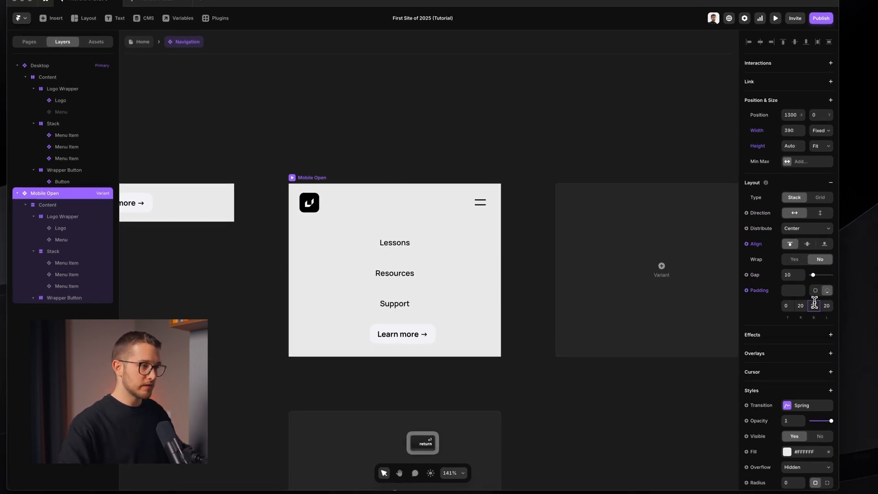
click(453, 162)
scroll(453, 162, down, 2)
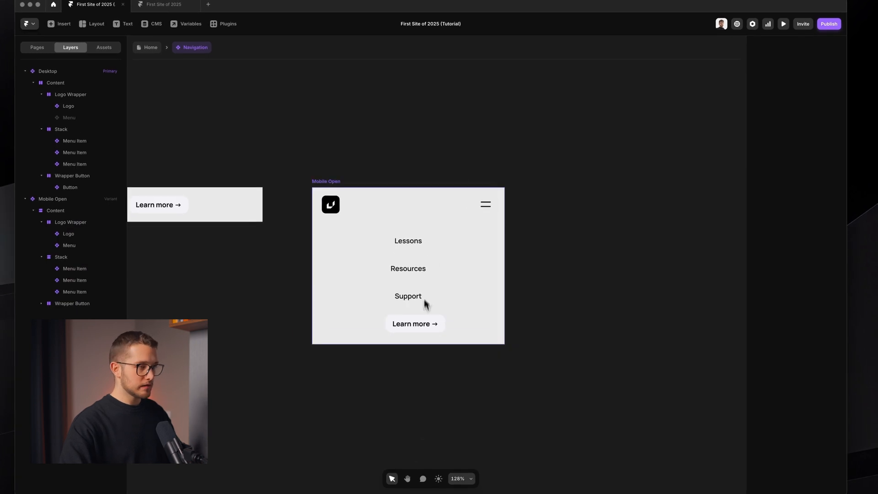
Set the Distribute option of the Wrapper Button stack in Mobile Open to Center
super+click(421, 325)
scroll(388, 326, up, 3)
click(380, 328)
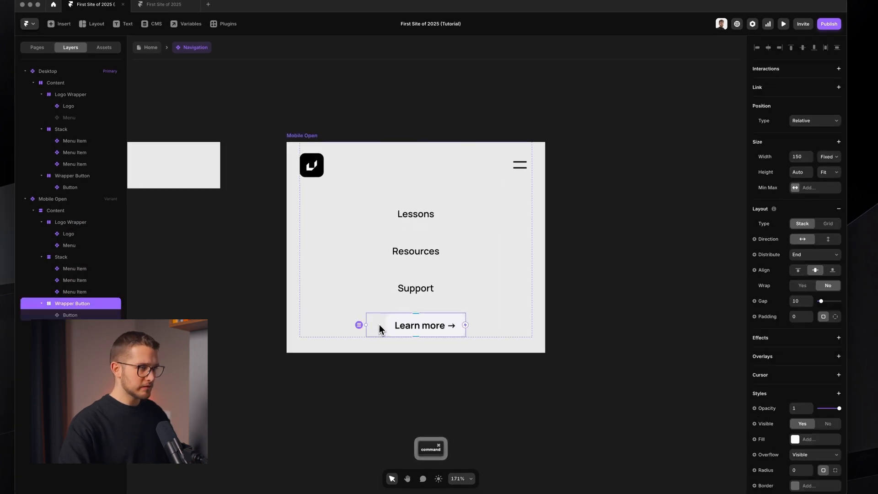
super+click(405, 327)
super+click(381, 327)
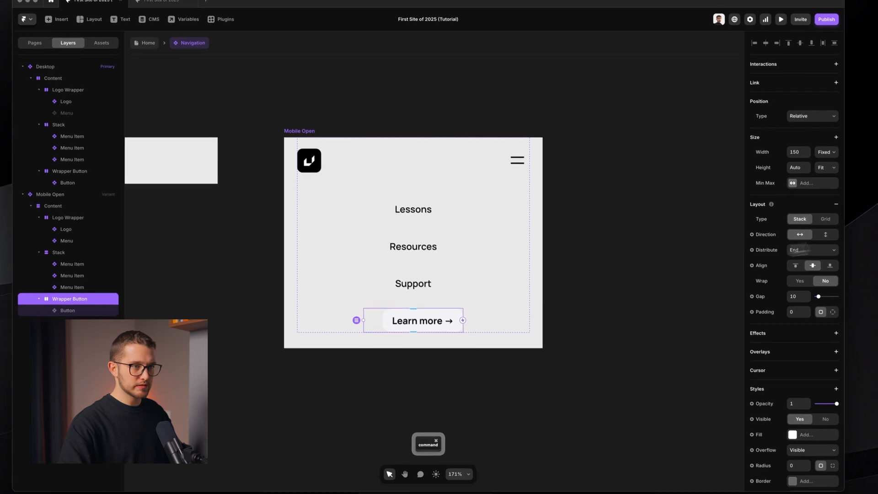
click(821, 255)
click(814, 251)
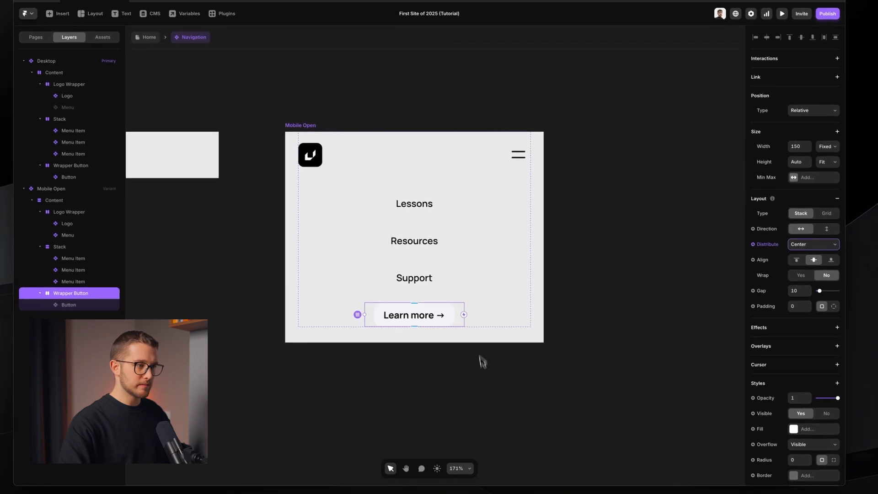
click(447, 348)
scroll(408, 213, down, 3)
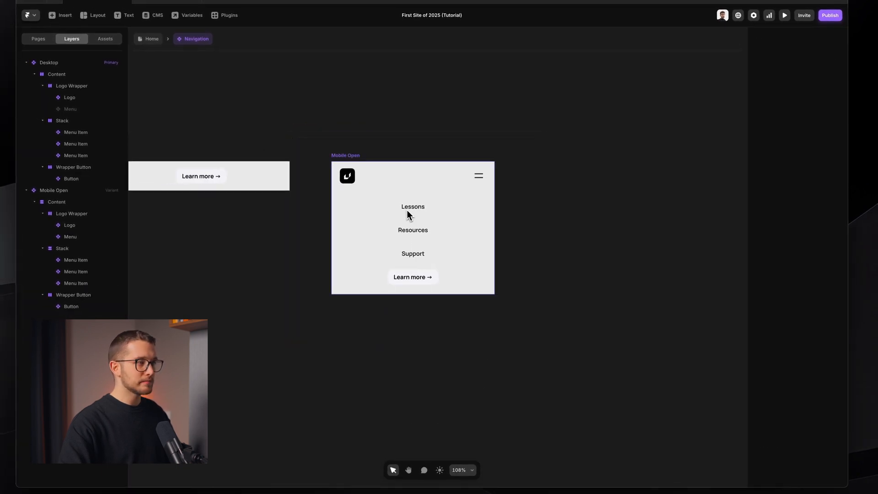
Create another variant from Mobile Open and rename it Mobile Close
click(353, 156)
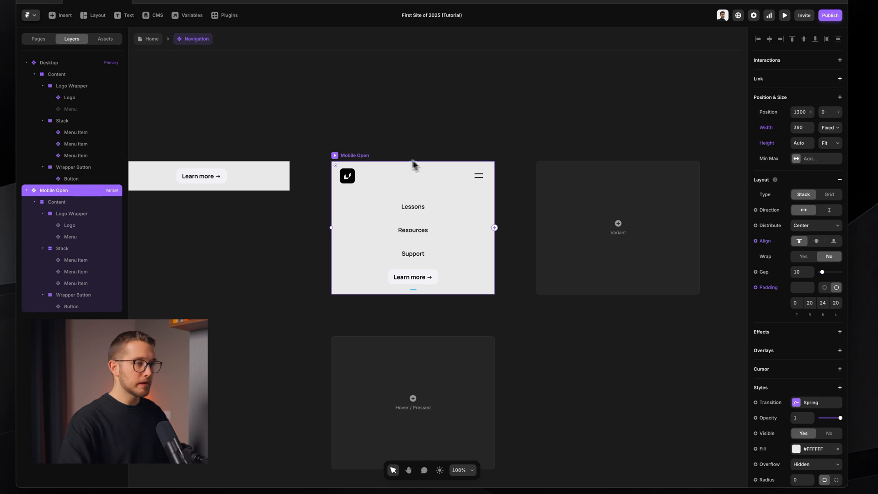
click(671, 292)
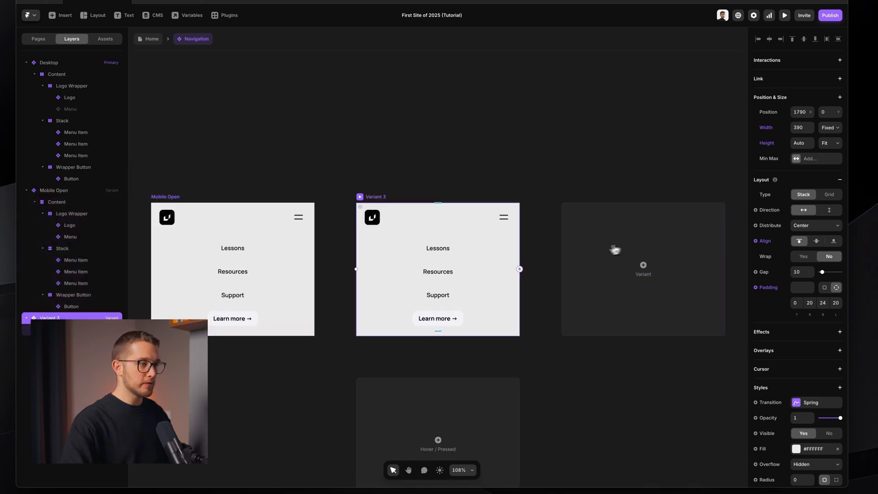
super+click(425, 221)
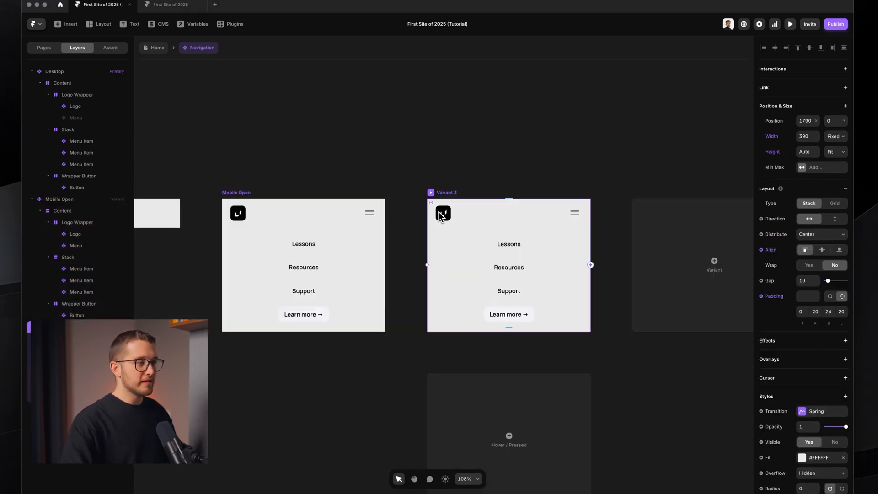
scroll(439, 212, up, 2)
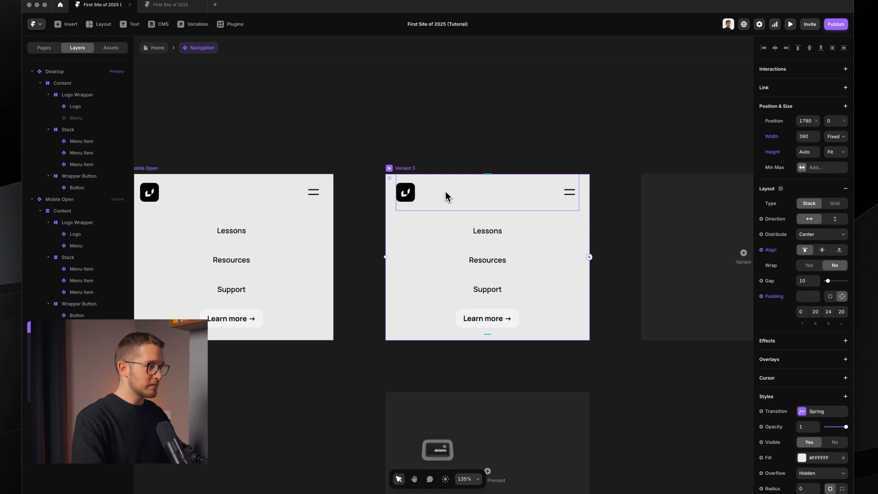
key(super+r)
text(Mobile Close)
key(Return)
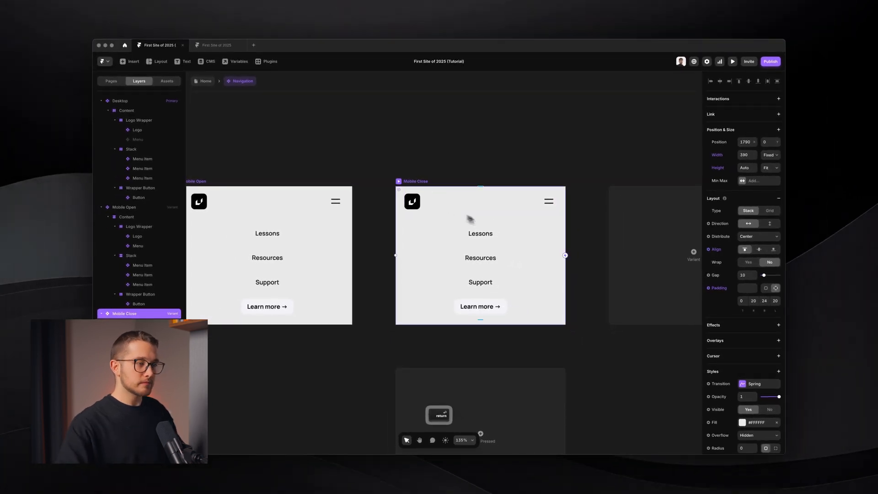
Set the opacity of the menu item Stack and Wrapper Button in Mobile Close to 0 and add a Pointer Events style
scroll(470, 219, right, 1)
scroll(492, 218, up, 1)
super+click(461, 250)
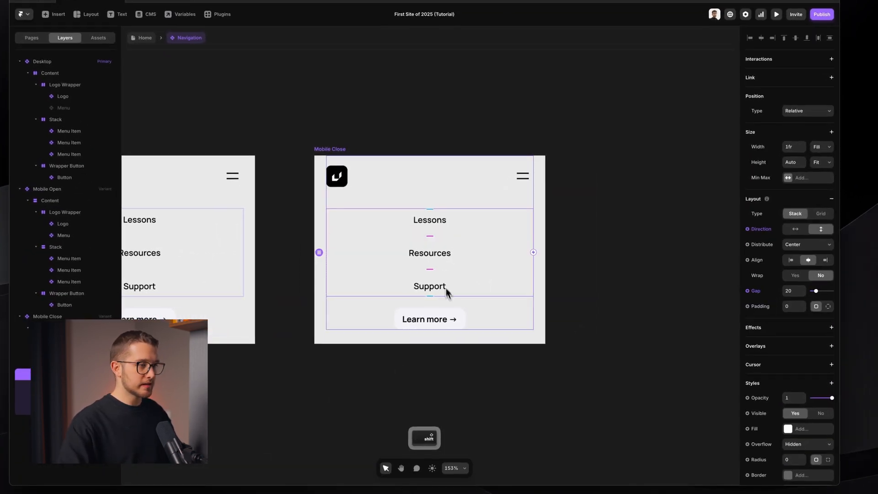
shift+click(447, 319)
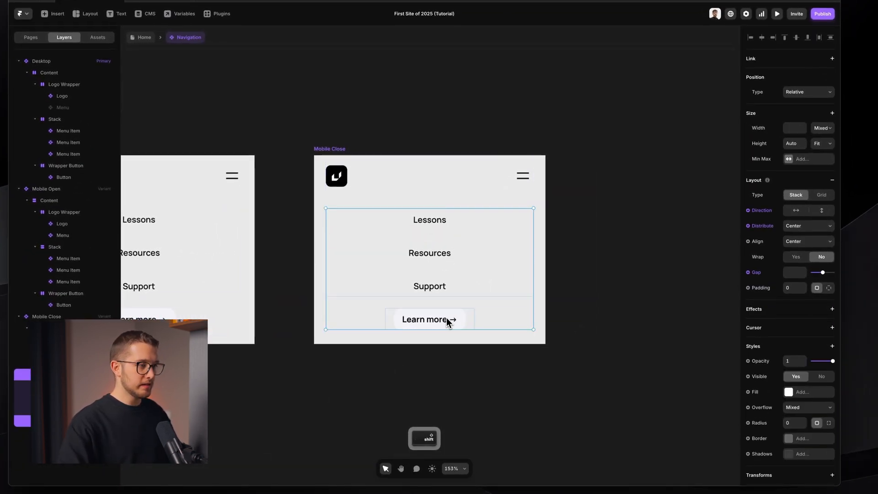
drag(818, 343, 825, 344)
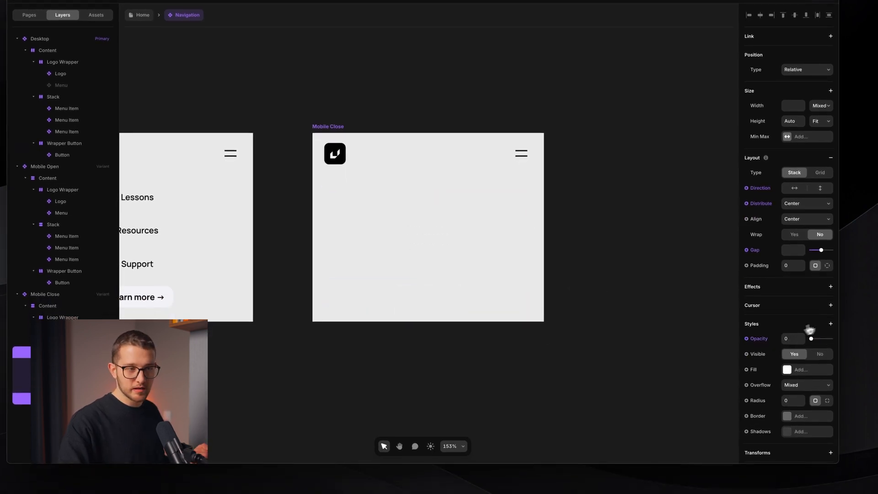
click(818, 323)
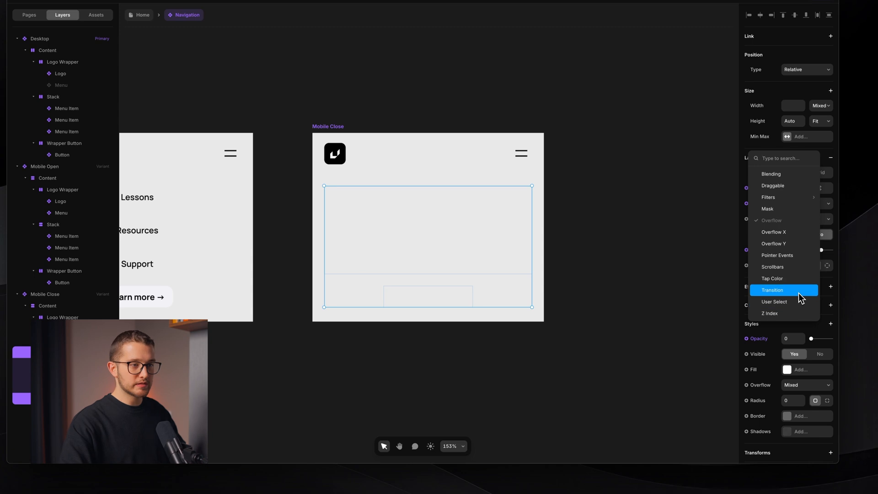
click(798, 255)
Set the Mobile Close variant's height to Fixed at 70
scroll(794, 361, down, 4)
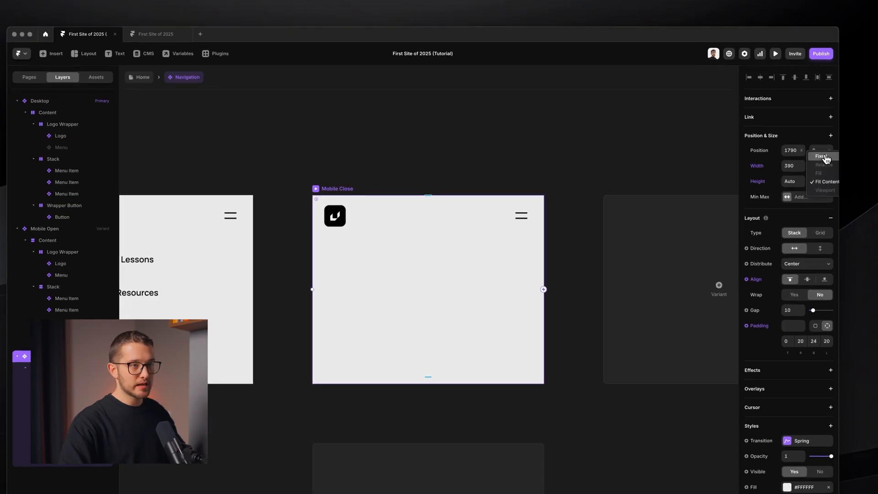
text(0)
key(Return)
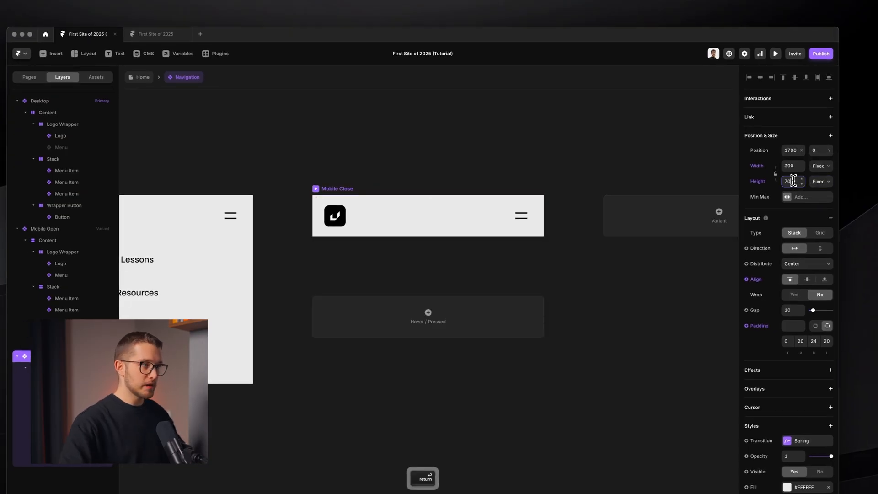
click(503, 165)
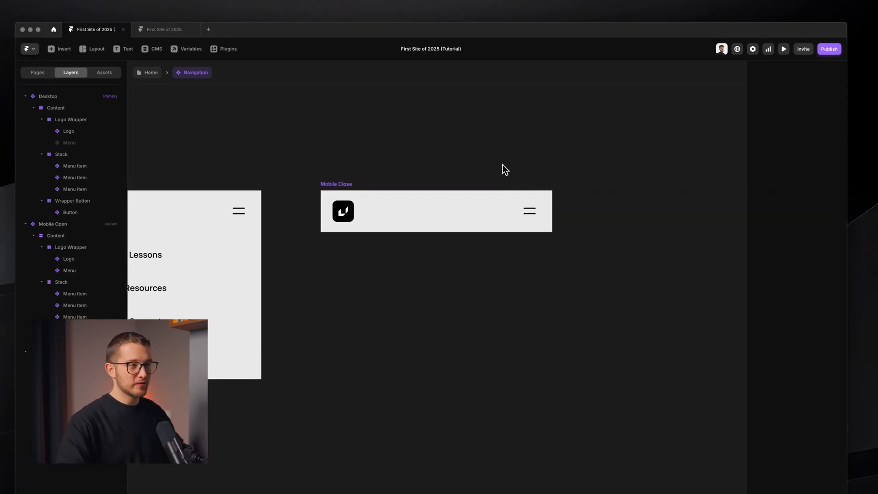
Keep the Menu in Mobile Close as Hamburger and switch the Menu in Mobile Open to the X variant
super+click(527, 222)
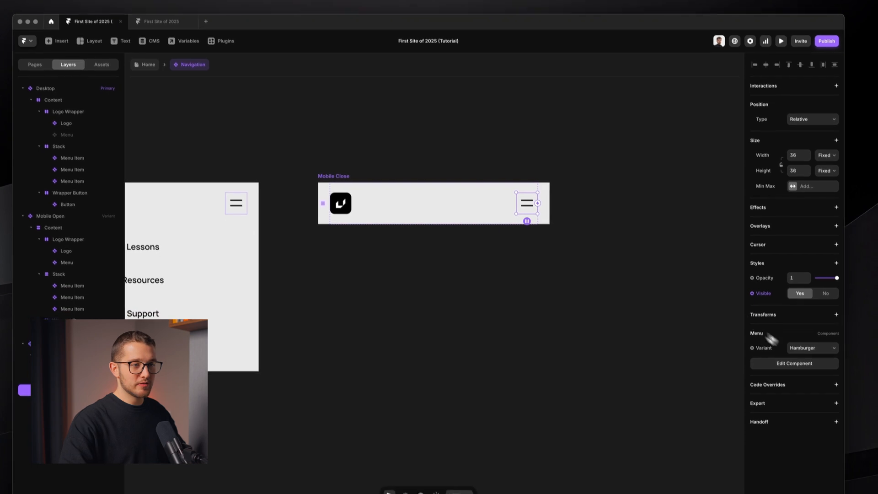
click(801, 357)
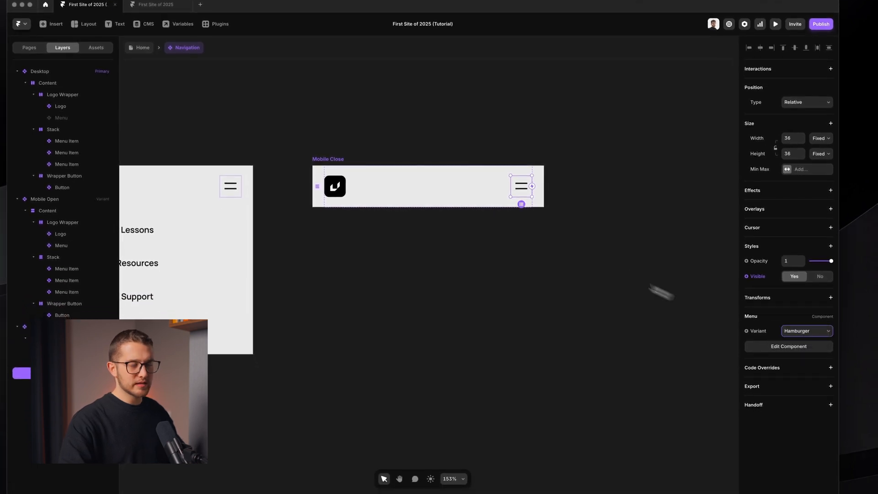
click(596, 251)
scroll(596, 251, left, 5)
super+click(498, 183)
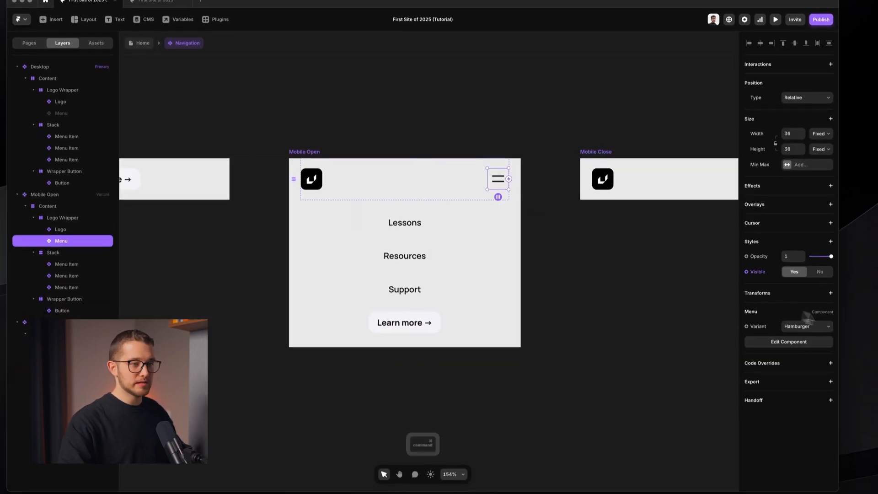
click(807, 327)
click(803, 340)
click(629, 325)
scroll(630, 325, right, 4)
scroll(629, 326, down, 2)
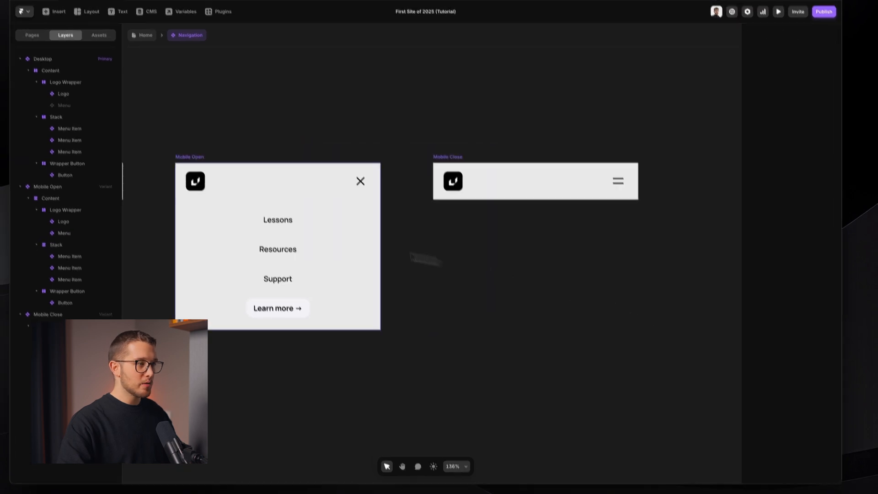
Preview the Mobile Open variant of the Navigation component and return to the canvas
click(333, 239)
key(super+p)
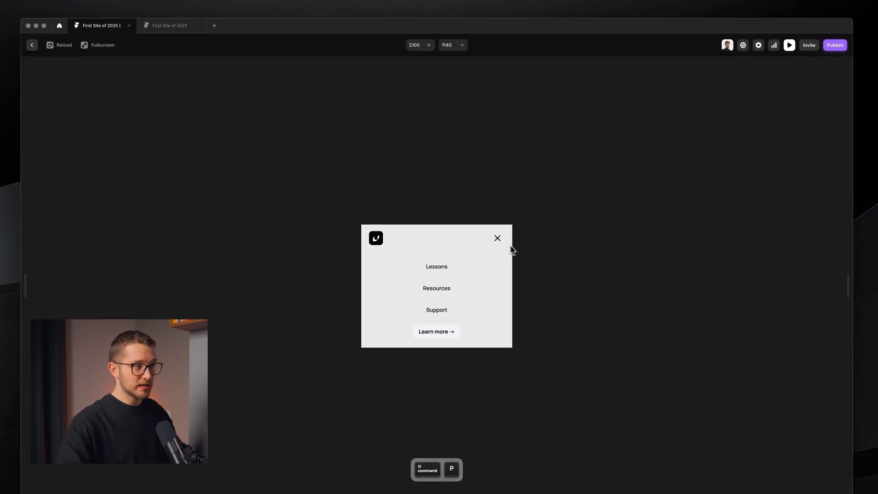
key(Escape)
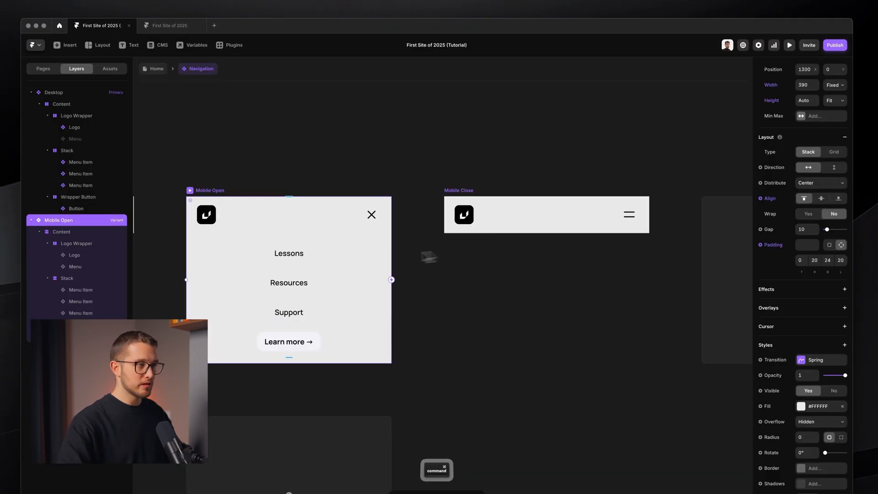
Connect the X Menu in Mobile Open to Mobile Close on Click, and the hamburger Menu in Mobile Close back to Mobile Open
super+click(368, 217)
drag(380, 215, 436, 211)
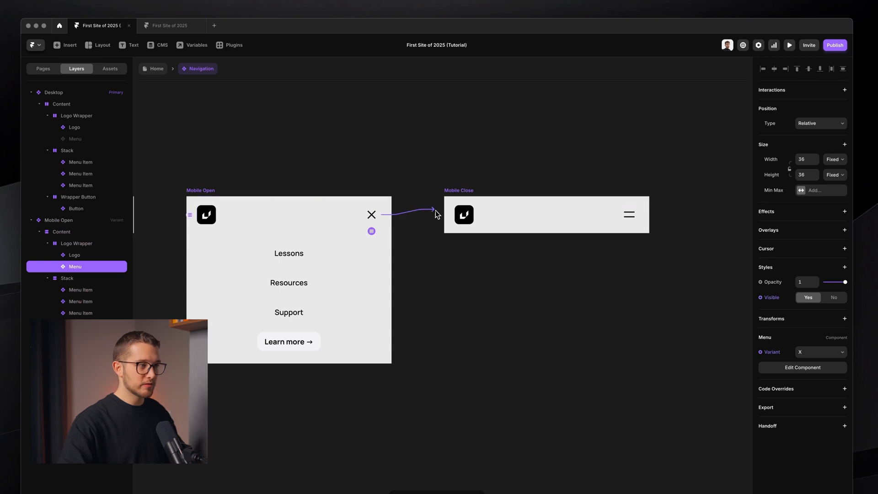
drag(467, 169, 478, 210)
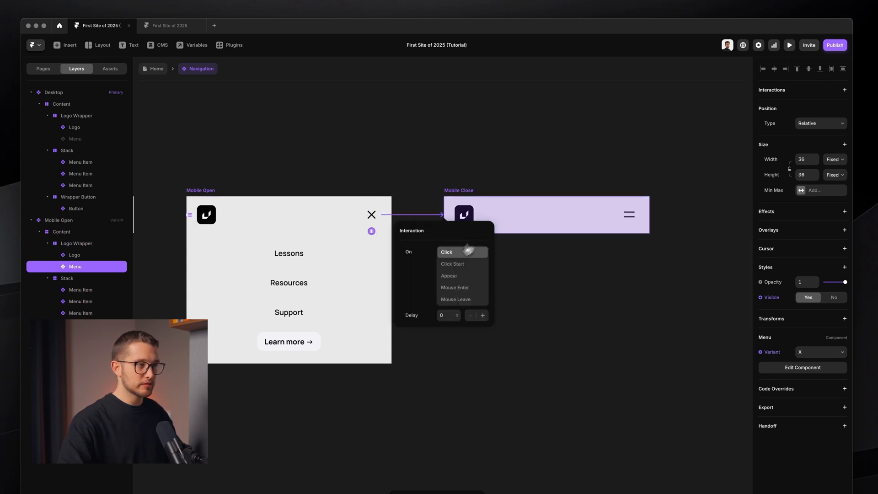
click(459, 253)
super+click(628, 218)
drag(638, 215, 358, 204)
click(386, 177)
Preview the Navigation component and test closing and reopening the mobile menu with its icon
key(super+p)
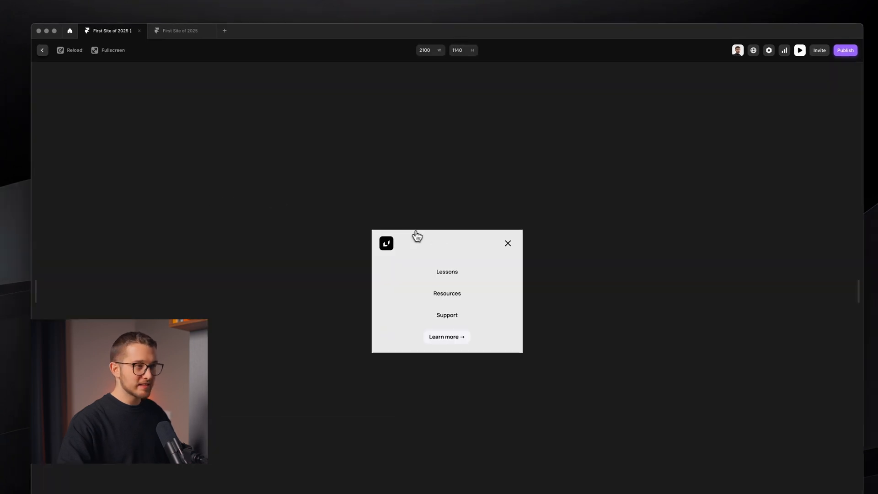
click(506, 248)
click(508, 290)
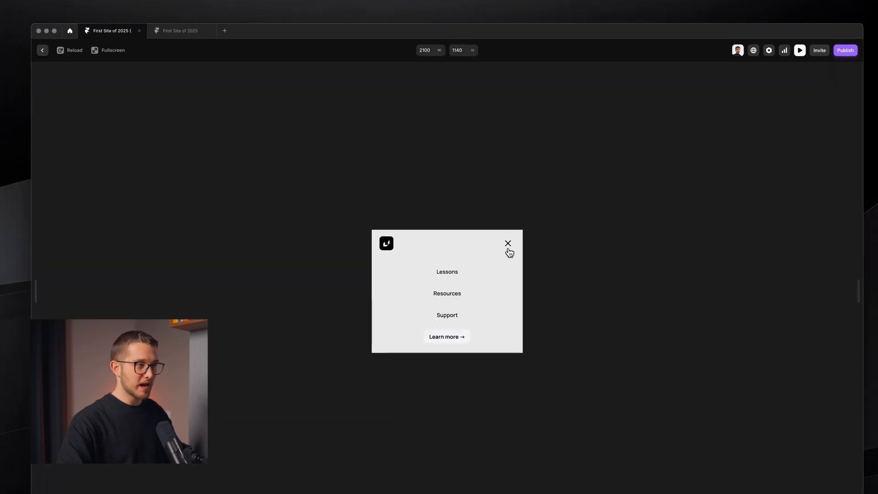
click(508, 246)
click(508, 290)
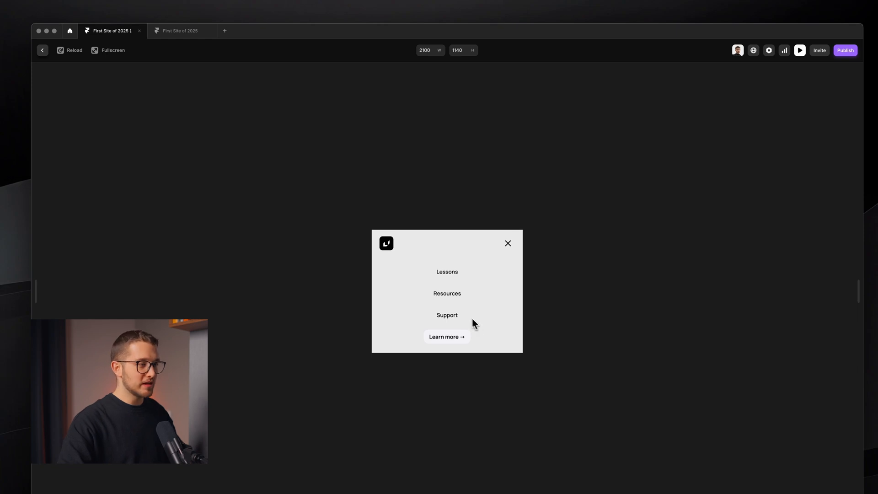
key(super+p)
Return to the Home page and add Tablet (810) and Phone (390) breakpoints
click(166, 83)
scroll(356, 261, down, 5)
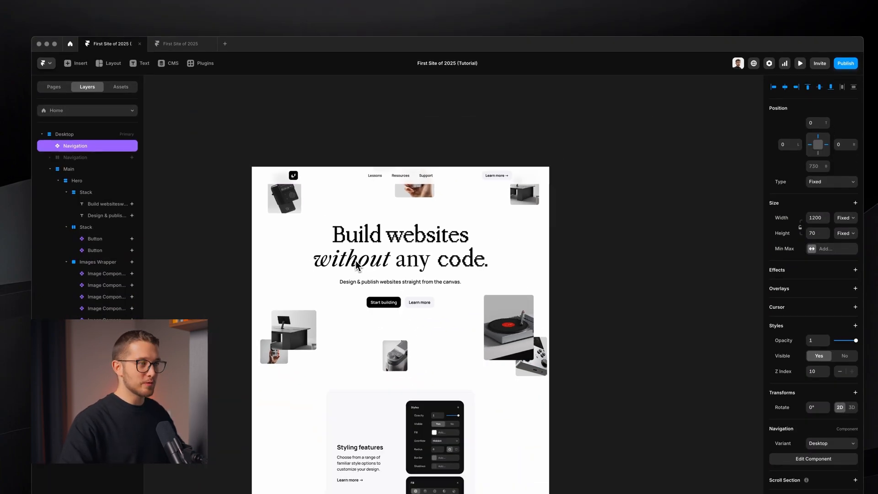
scroll(355, 260, down, 3)
click(488, 134)
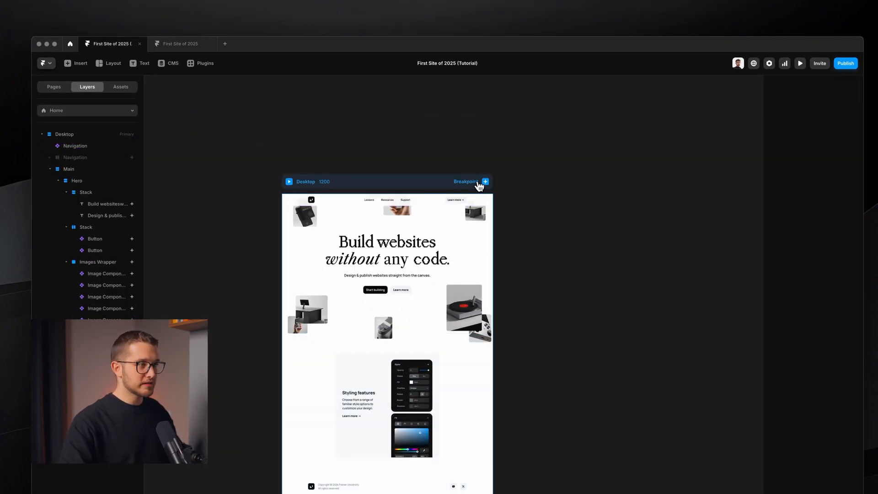
click(484, 182)
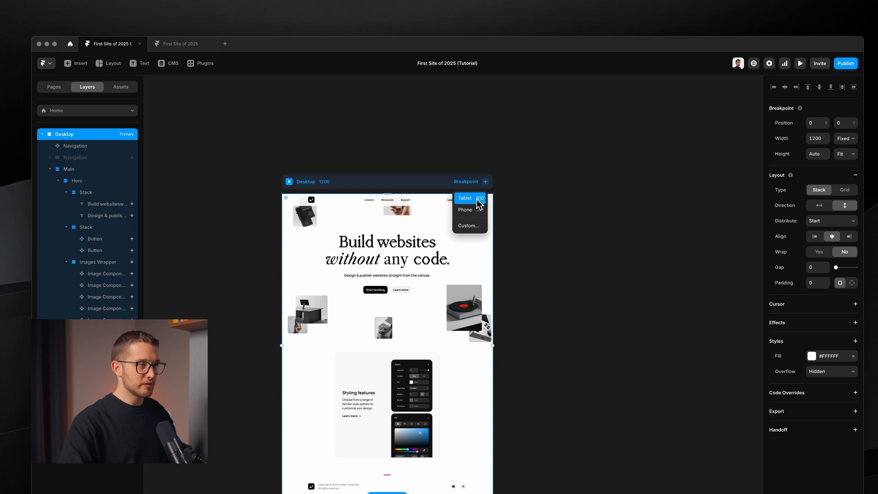
click(471, 198)
click(517, 141)
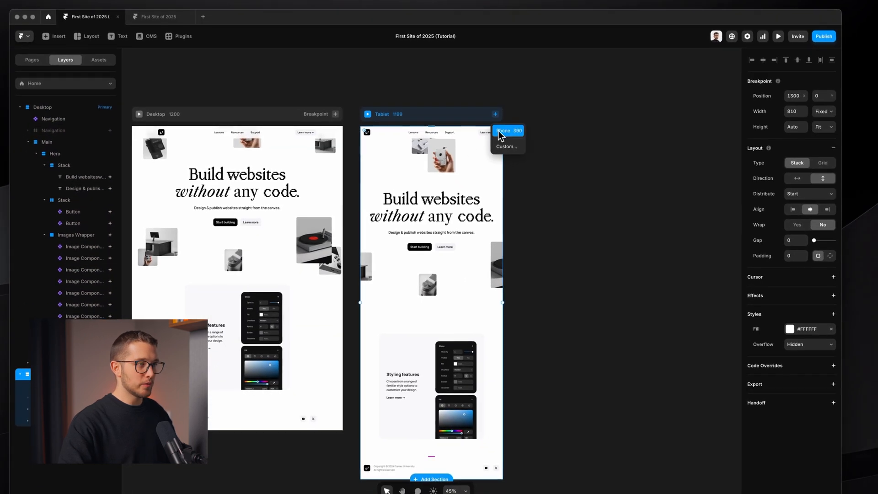
click(526, 158)
Switch the Navigation in the Phone breakpoint to the Mobile Close variant
scroll(441, 100, up, 10)
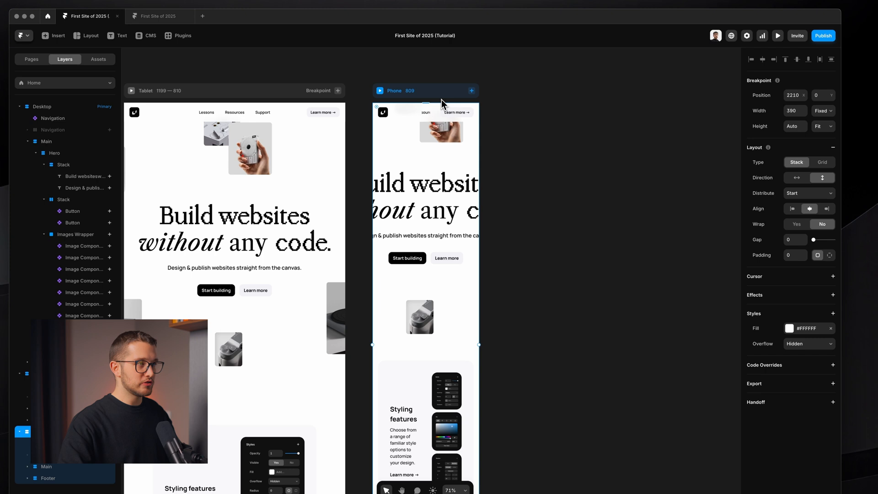
super+click(438, 128)
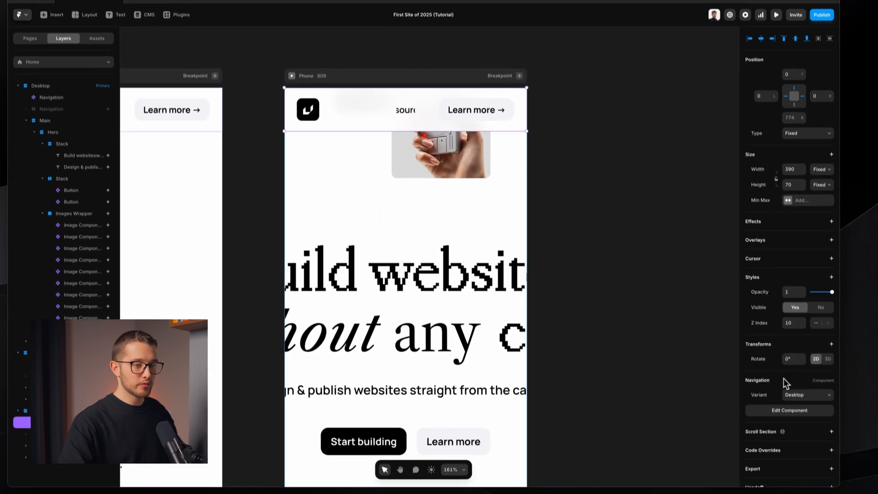
click(798, 415)
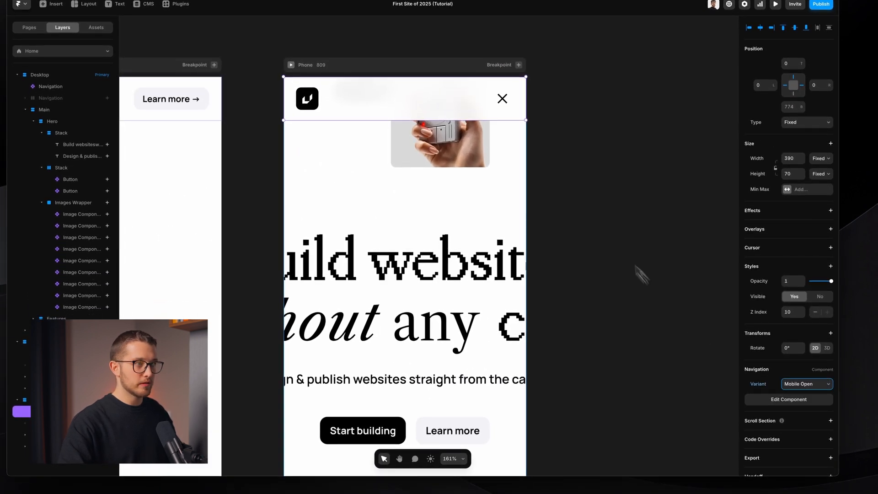
scroll(620, 243, down, 5)
scroll(587, 181, up, 4)
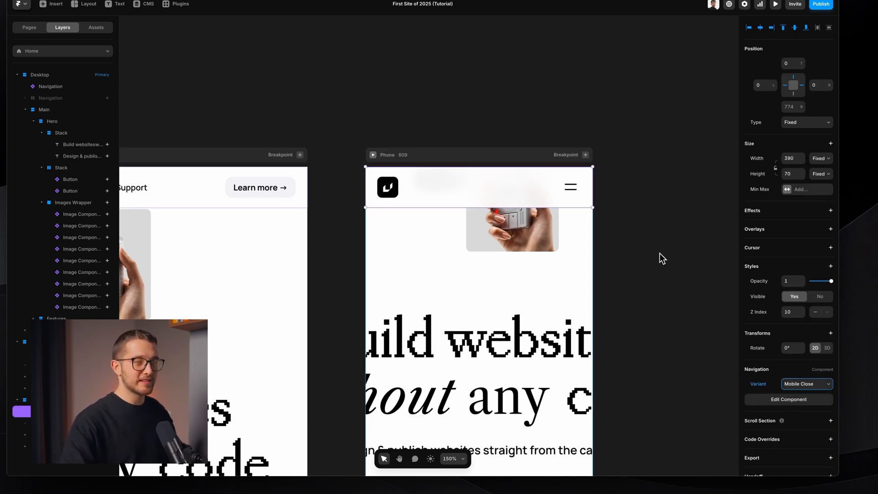
Switch the Navigation in the Phone breakpoint to the Mobile Open variant
scroll(634, 239, down, 5)
scroll(599, 200, up, 4)
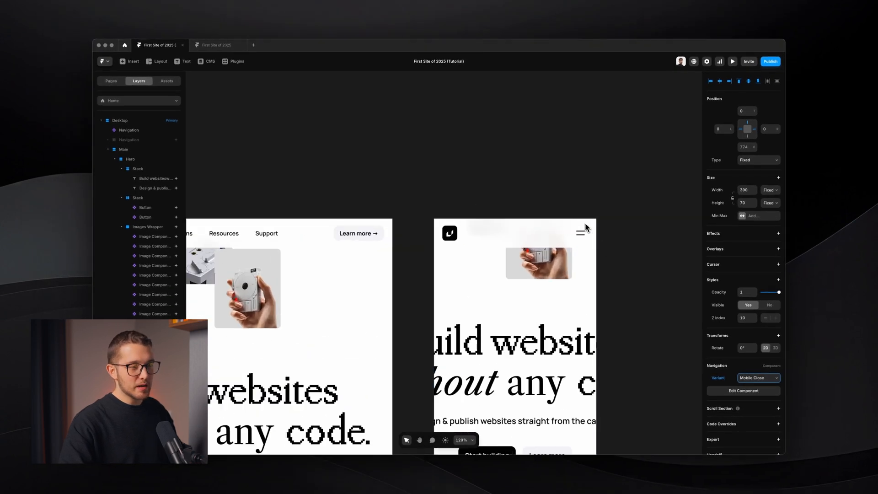
scroll(608, 289, up, 3)
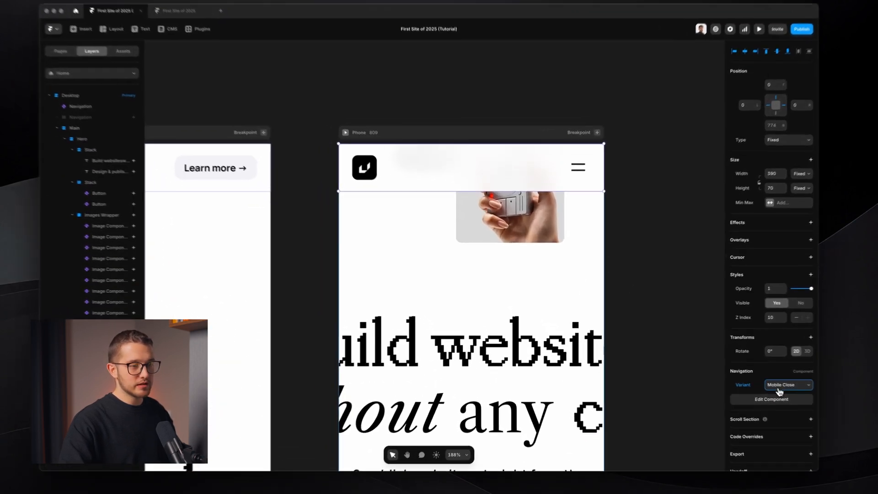
click(779, 386)
click(782, 384)
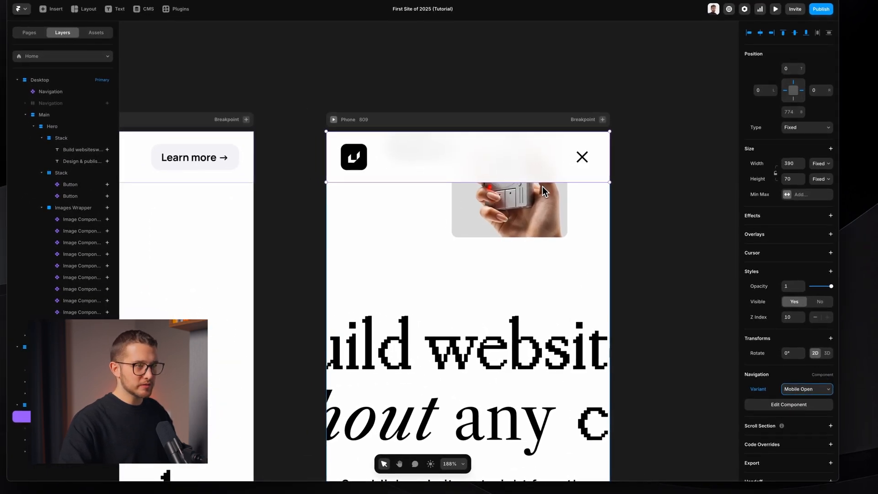
scroll(590, 230, down, 2)
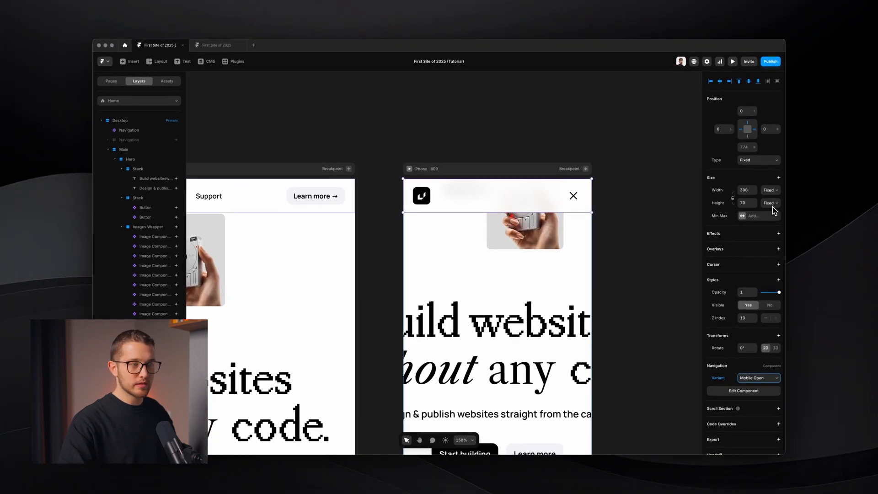
Set the height of the Navigation in the Desktop breakpoint to Fit Content
scroll(582, 190, down, 4)
scroll(582, 191, left, 4)
super+click(334, 192)
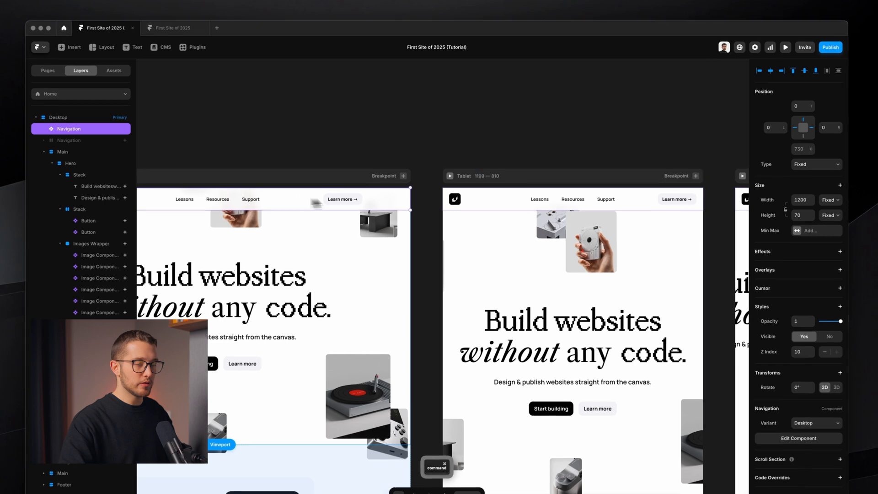
click(830, 215)
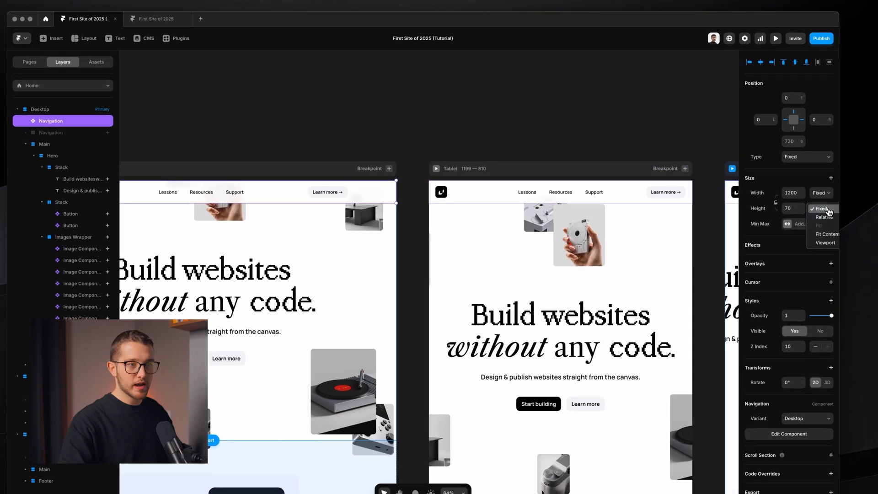
click(829, 234)
Toggle the Phone breakpoint's Navigation between the Mobile Open and Mobile Close variants, and leave it on Mobile Close
scroll(527, 197, right, 6)
scroll(527, 196, up, 3)
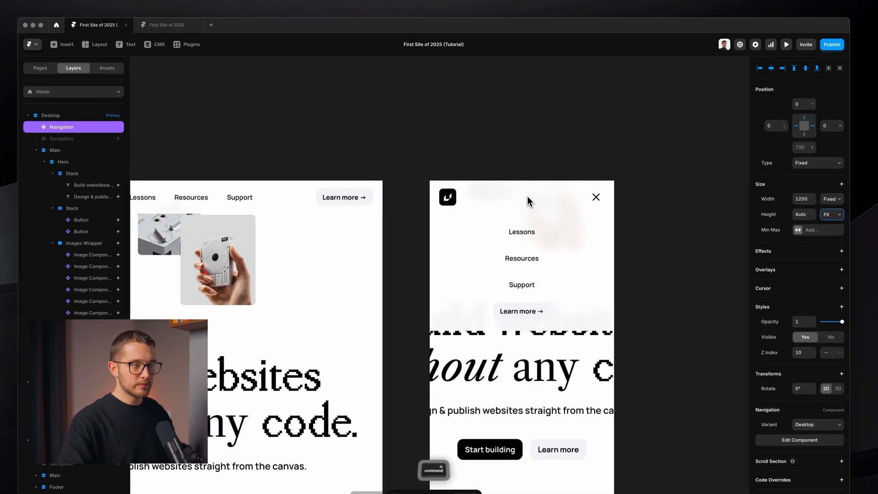
super+click(544, 227)
scroll(544, 226, up, 1)
scroll(544, 227, up, 2)
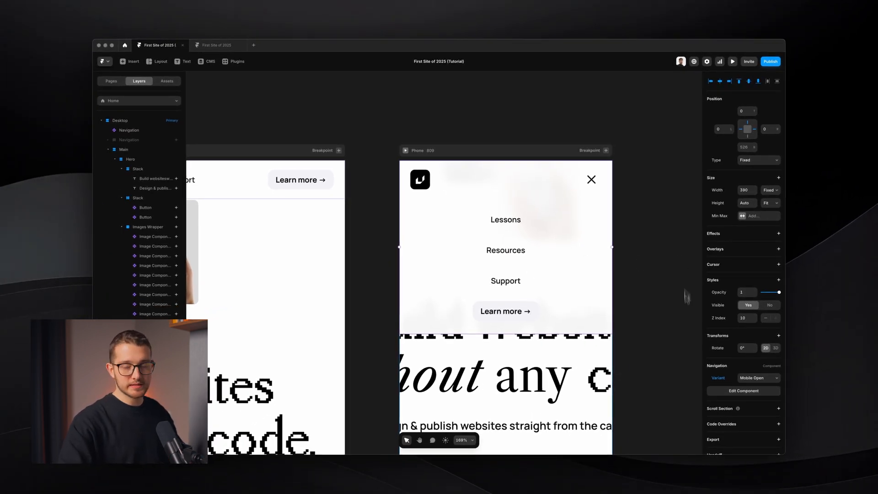
scroll(651, 268, down, 2)
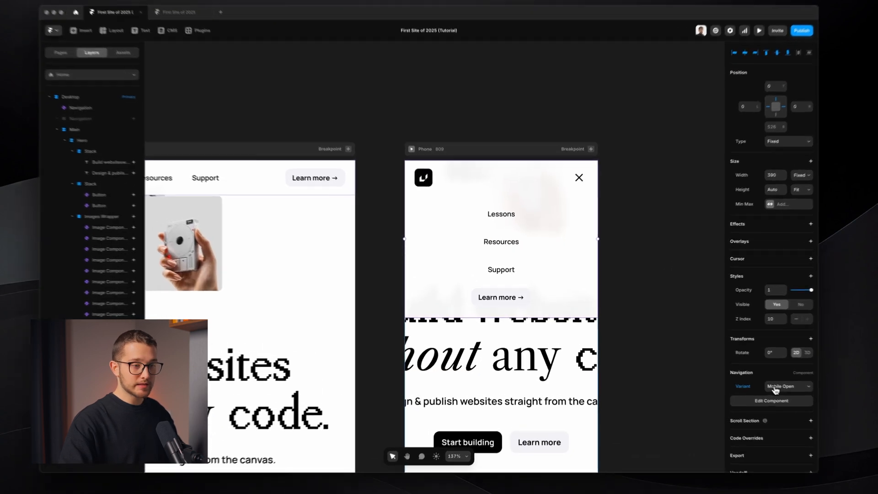
click(759, 378)
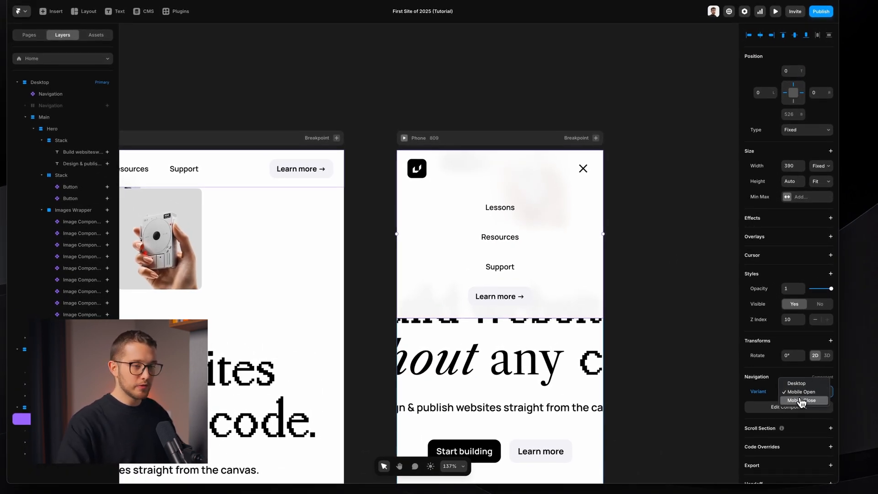
click(801, 402)
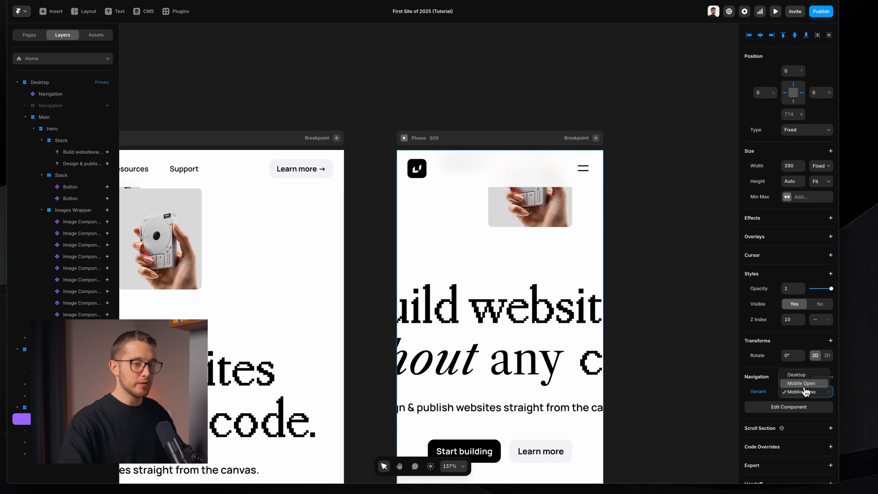
click(803, 385)
click(804, 403)
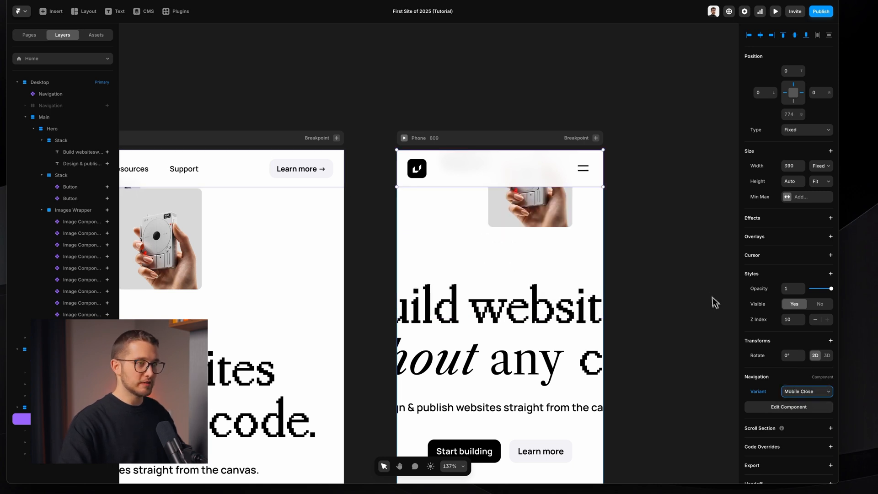
click(695, 361)
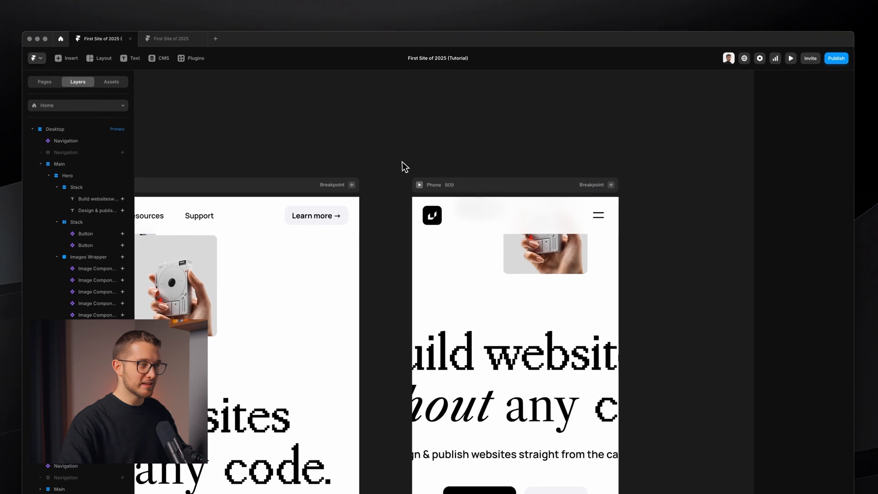
Preview the page from the Desktop breakpoint, narrowing it to phone width and widening it again to test opening the mobile menu
scroll(415, 181, down, 5)
scroll(414, 181, left, 8)
scroll(417, 183, right, 2)
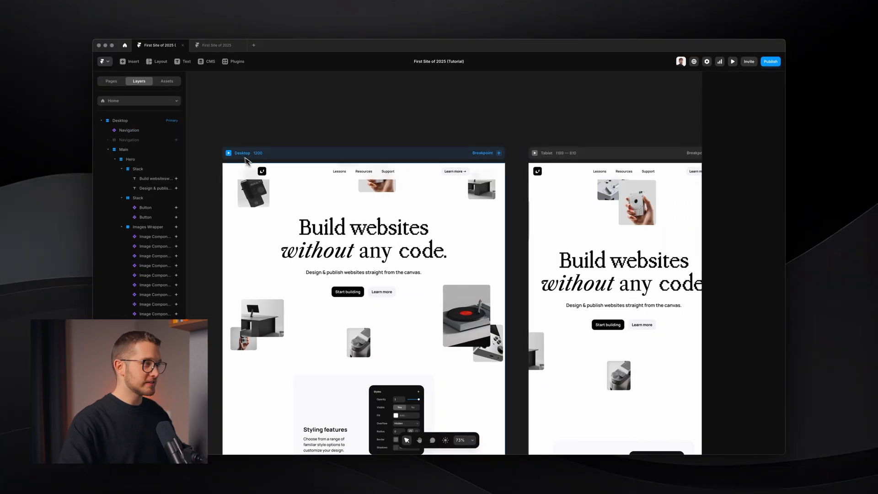
click(228, 153)
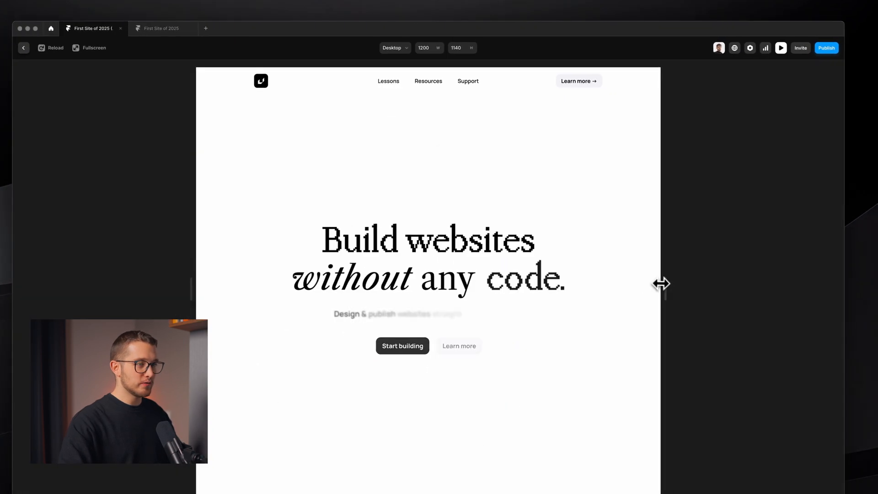
drag(664, 284, 559, 285)
click(535, 82)
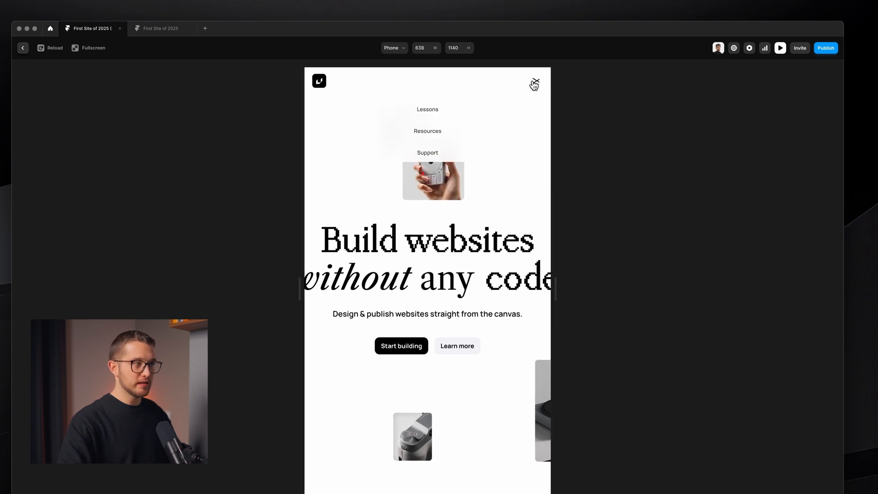
drag(559, 279, 670, 282)
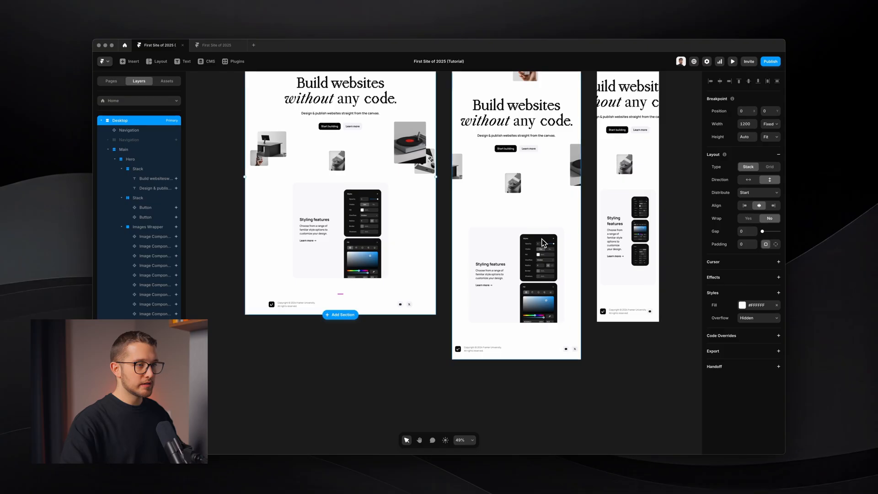
Reduce the font size of "Build websites" in the Phone breakpoint's hero heading so the line fits inside the frame
scroll(580, 210, up, 5)
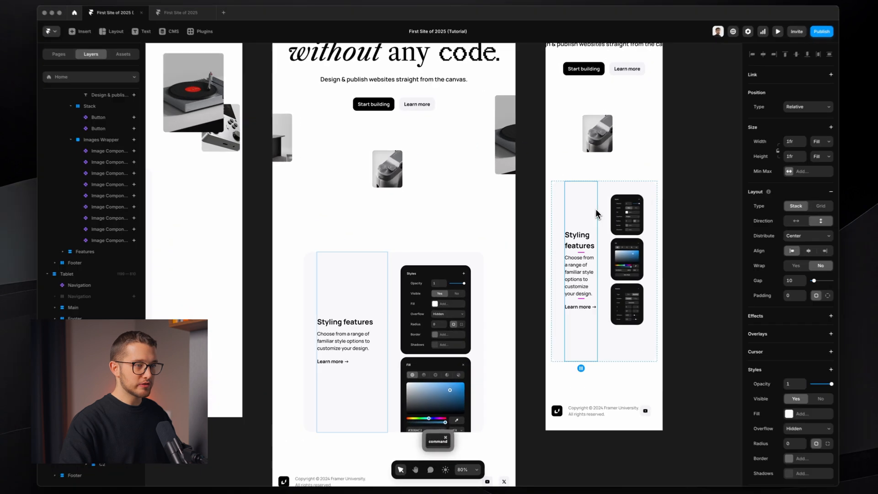
scroll(596, 209, up, 3)
scroll(589, 188, up, 10)
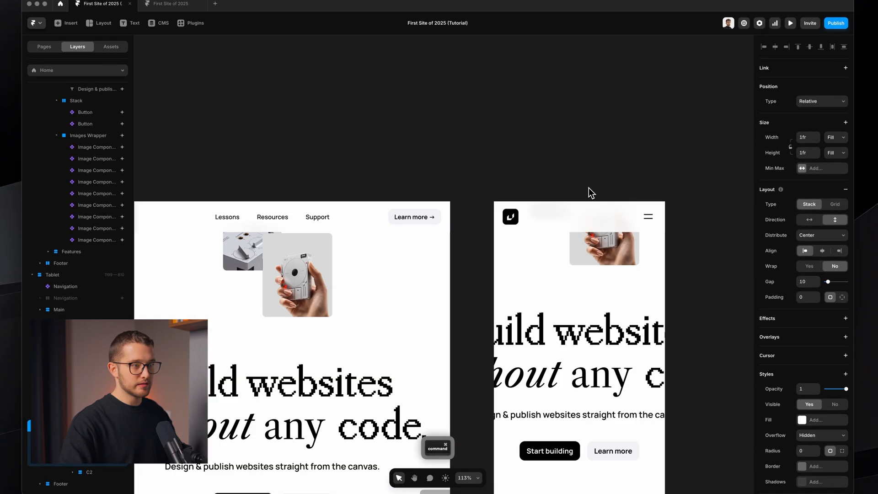
scroll(568, 313, left, 3)
scroll(568, 313, down, 3)
scroll(568, 313, down, 2)
scroll(568, 313, right, 5)
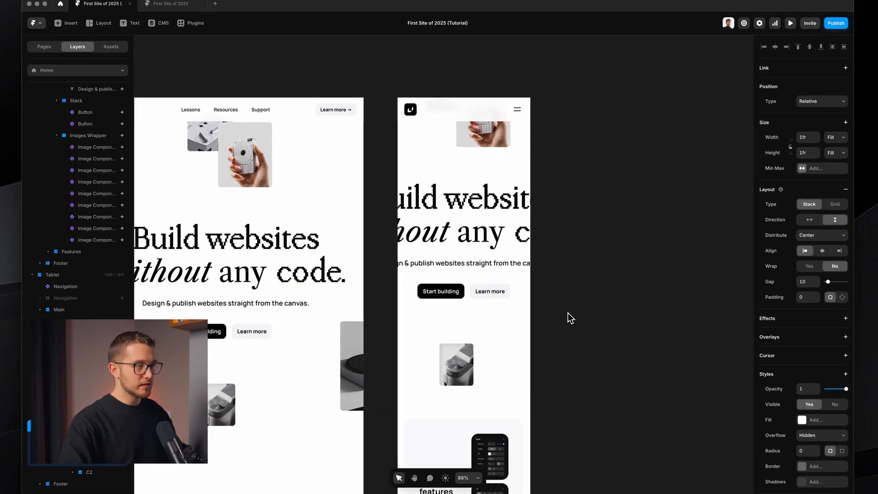
click(453, 205)
scroll(453, 205, up, 2)
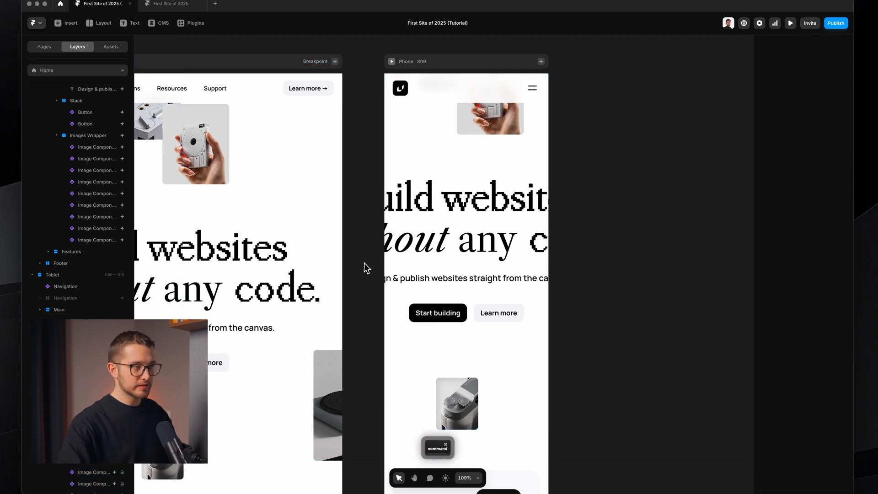
click(447, 238)
double_click(447, 238)
key(super+a)
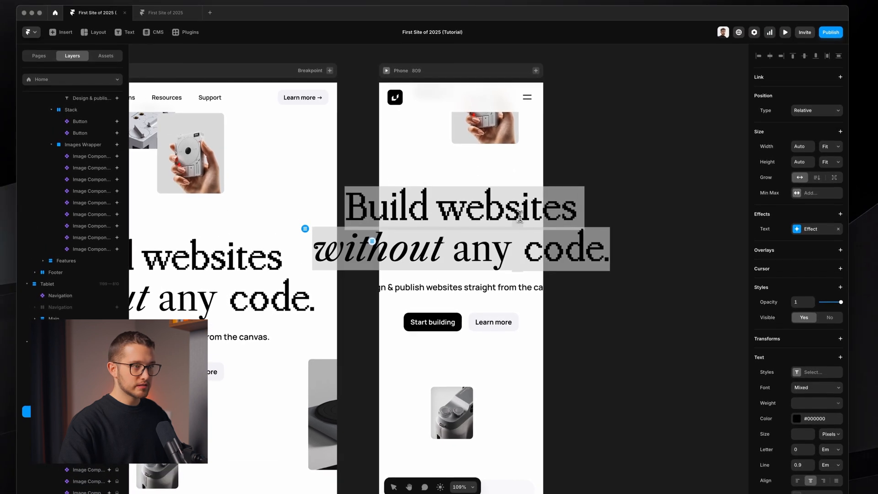
click(505, 206)
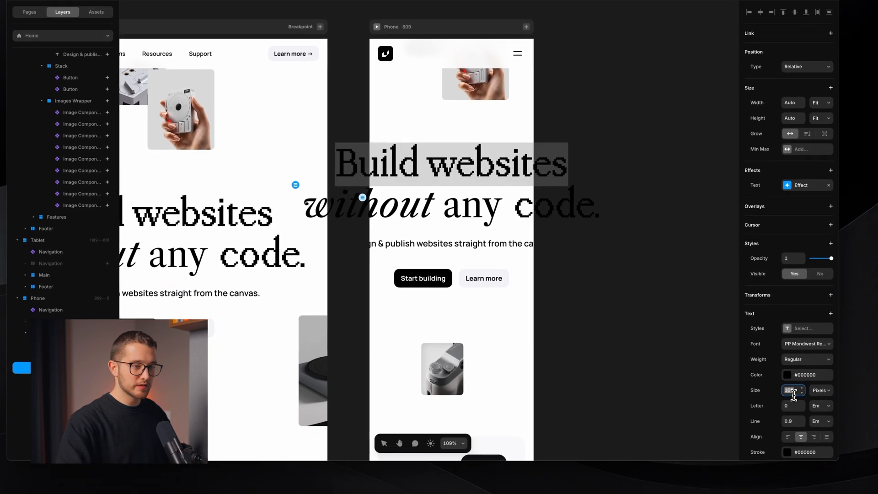
click(803, 435)
key(shift+Down)
key(shift+Down)
key(shift+Down)
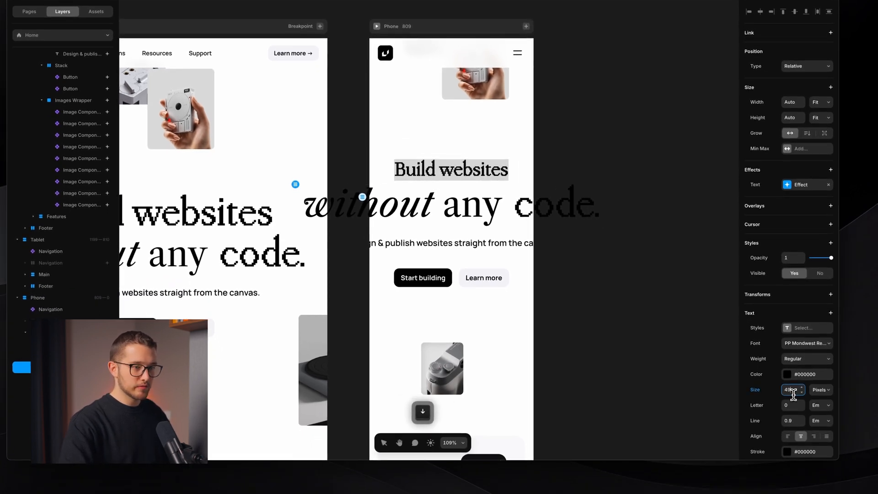
Shrink "without any code." in the Phone hero heading to match "Build websites", using one font size for the whole heading
click(515, 205)
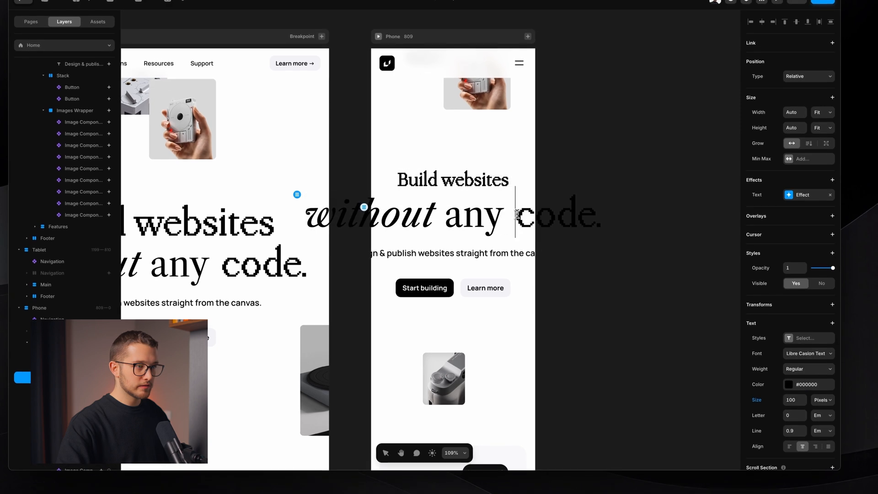
click(524, 218)
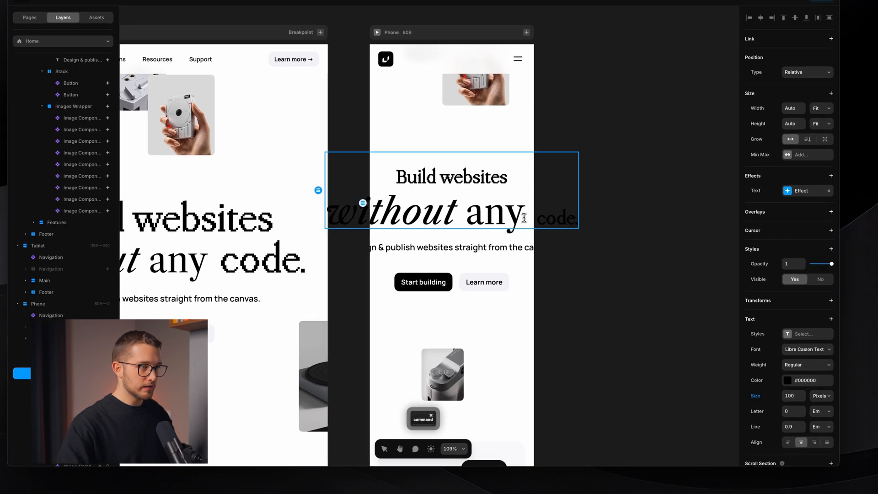
triple_click(522, 217)
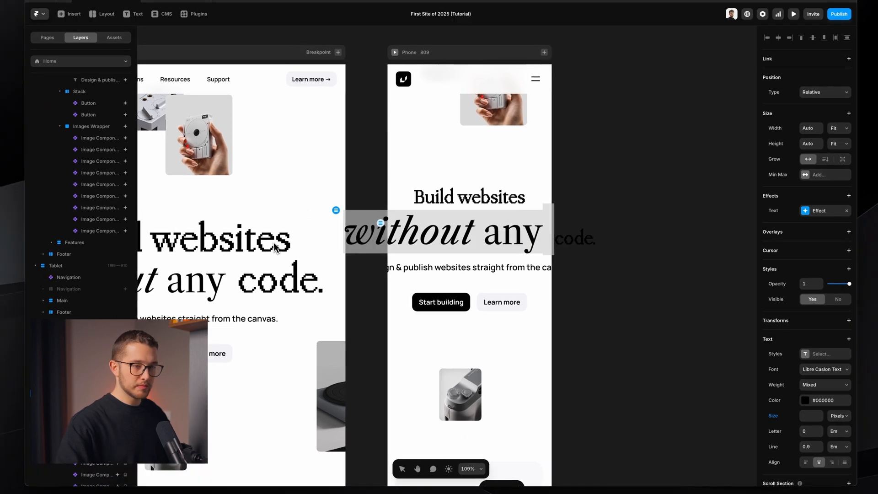
click(785, 397)
text(40)
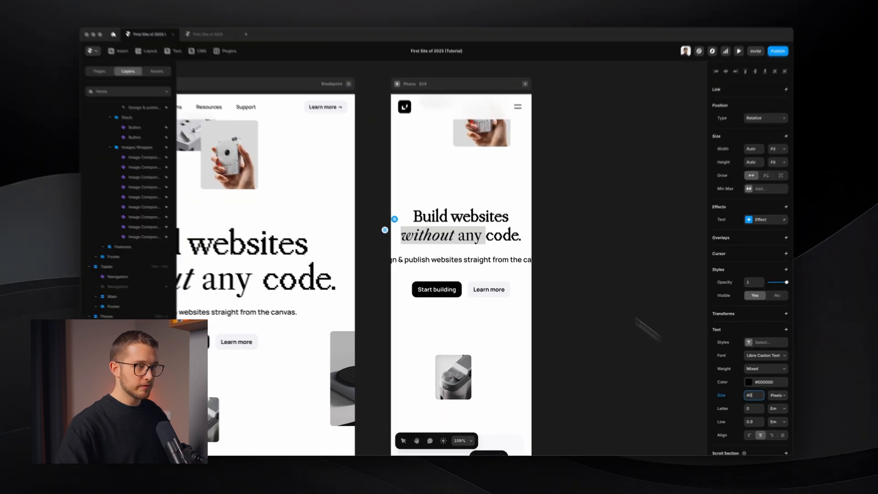
key(Escape)
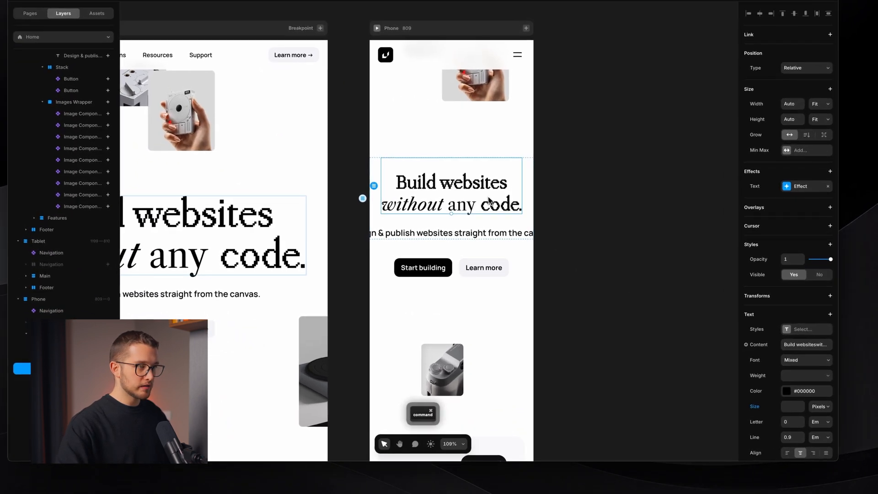
key(super+a)
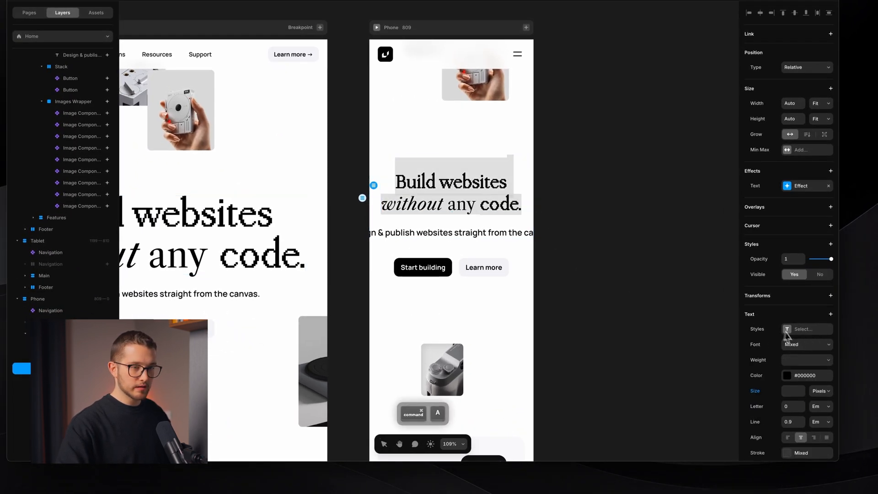
click(659, 391)
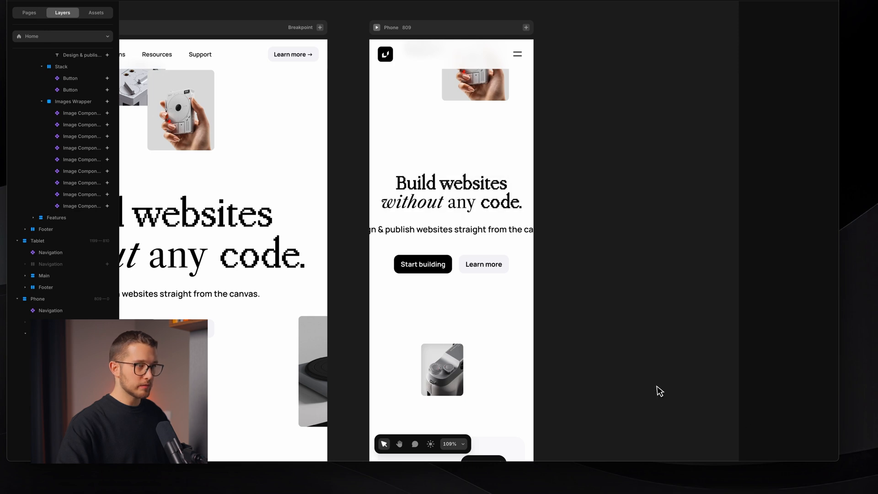
Set the width of the Desktop hero's "Design & publish websites straight from the canvas." text to Fill
scroll(490, 252, down, 3)
scroll(506, 217, up, 5)
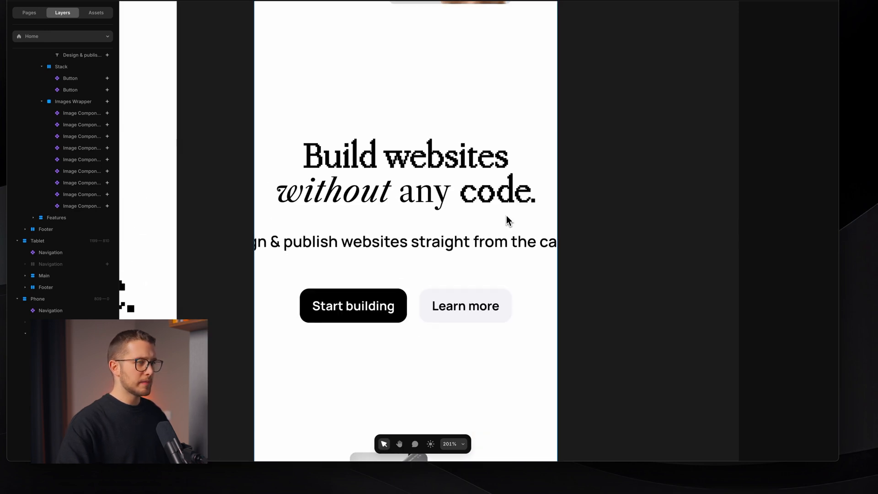
scroll(506, 215, down, 3)
click(487, 236)
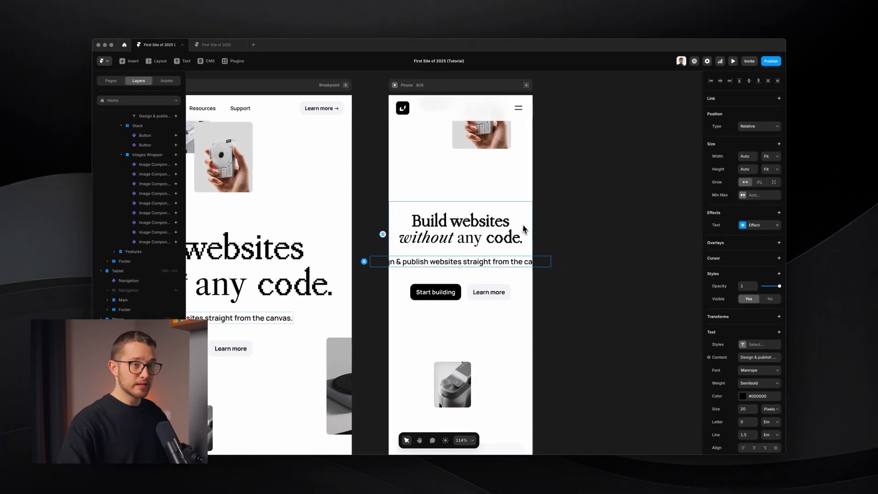
scroll(523, 225, down, 3)
scroll(523, 226, left, 7)
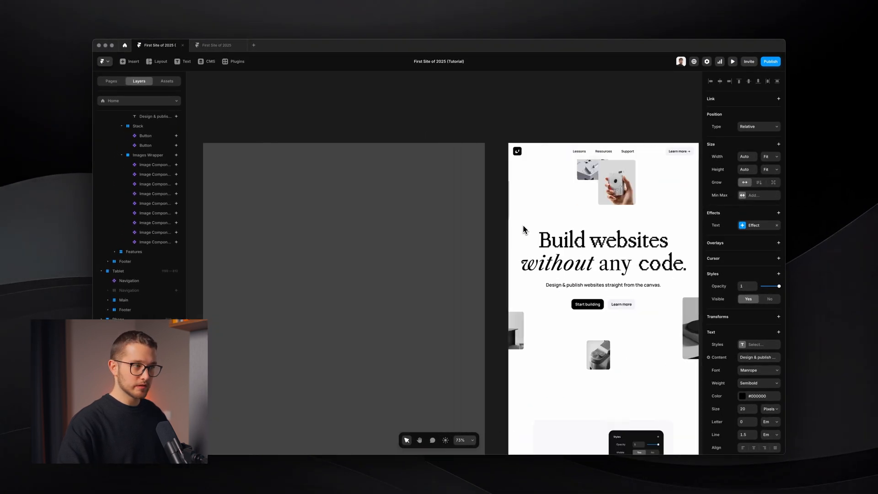
click(413, 258)
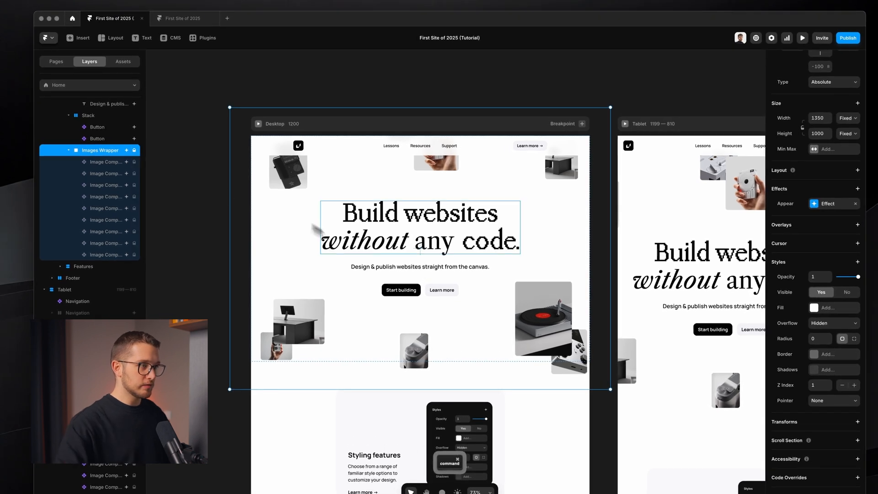
click(365, 268)
click(848, 80)
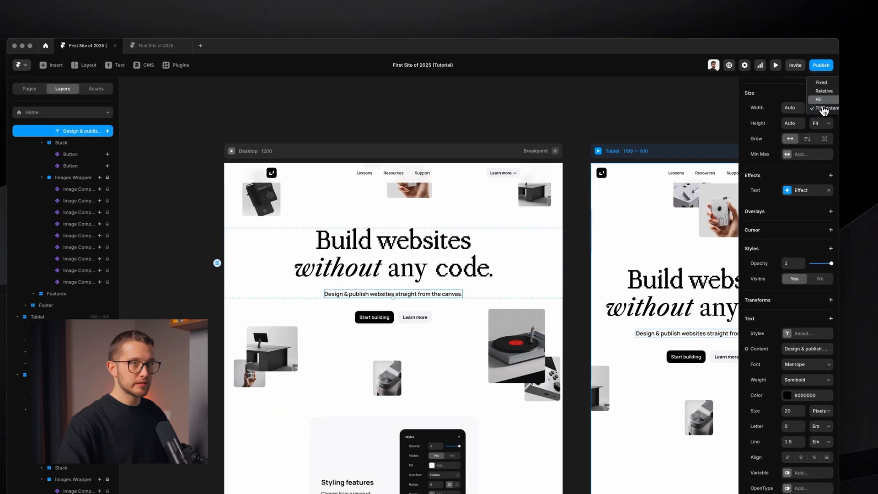
click(820, 100)
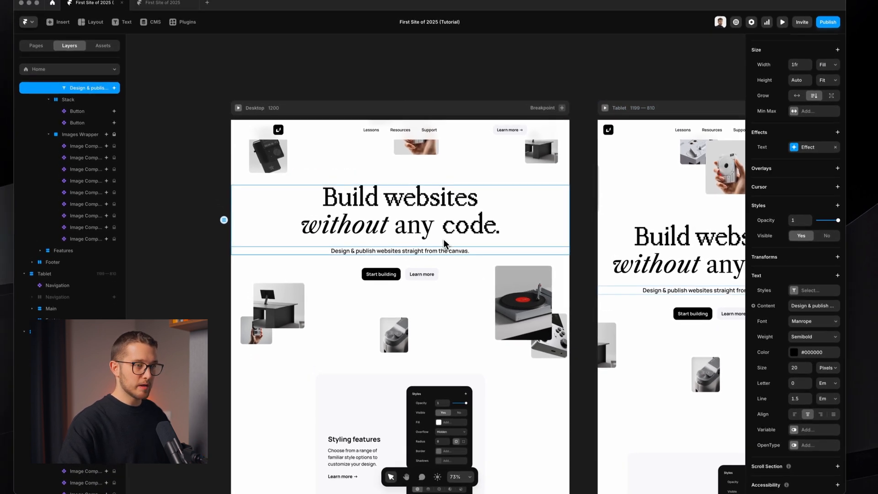
scroll(443, 239, right, 10)
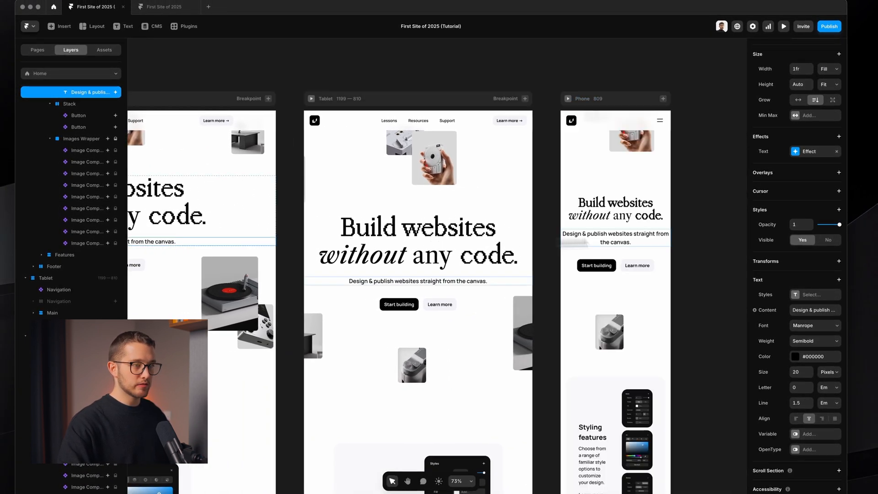
scroll(681, 235, right, 1)
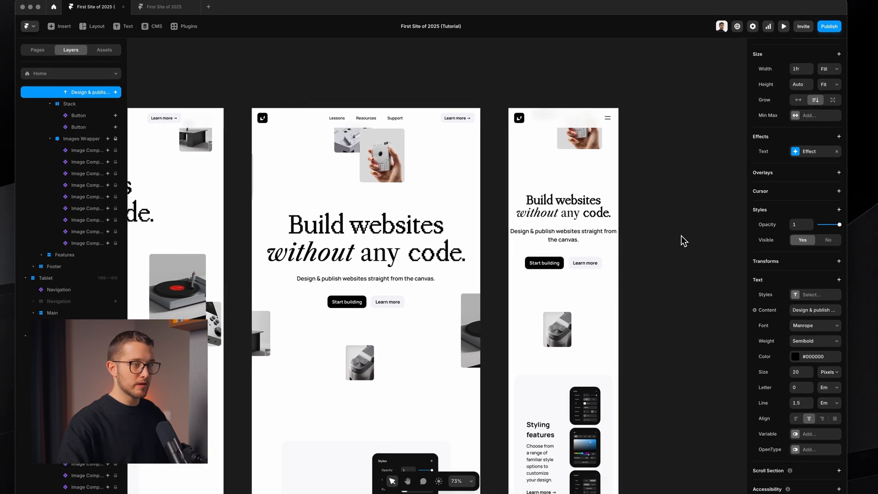
Give the Desktop Hero stack individual padding of 20 on the left and right, keeping 0 at the top and bottom
scroll(586, 232, up, 3)
scroll(474, 238, left, 6)
scroll(474, 237, down, 4)
click(415, 212)
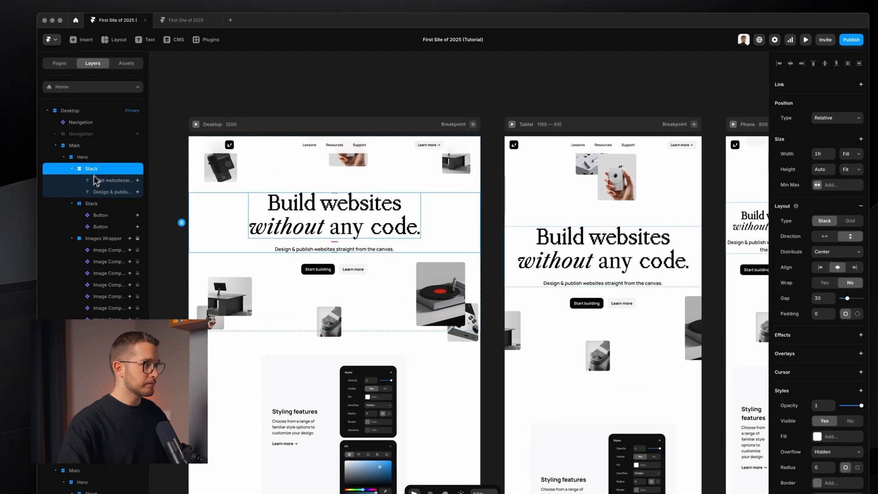
click(50, 156)
click(83, 159)
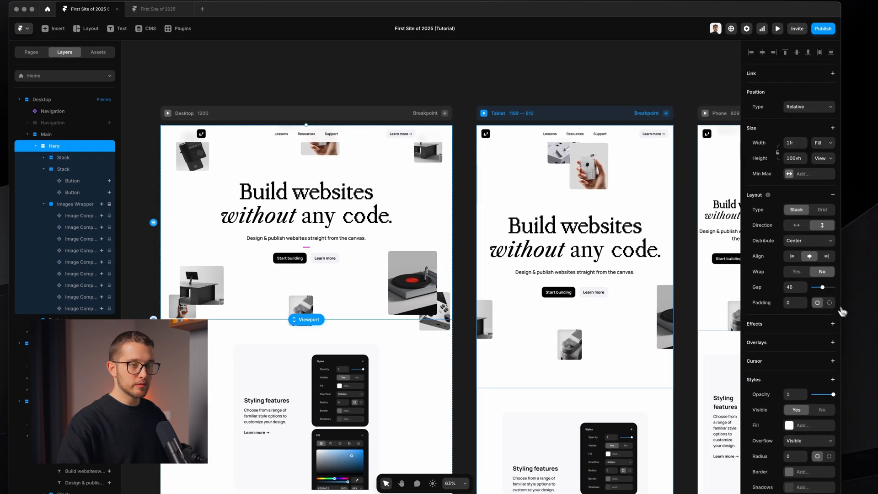
click(847, 316)
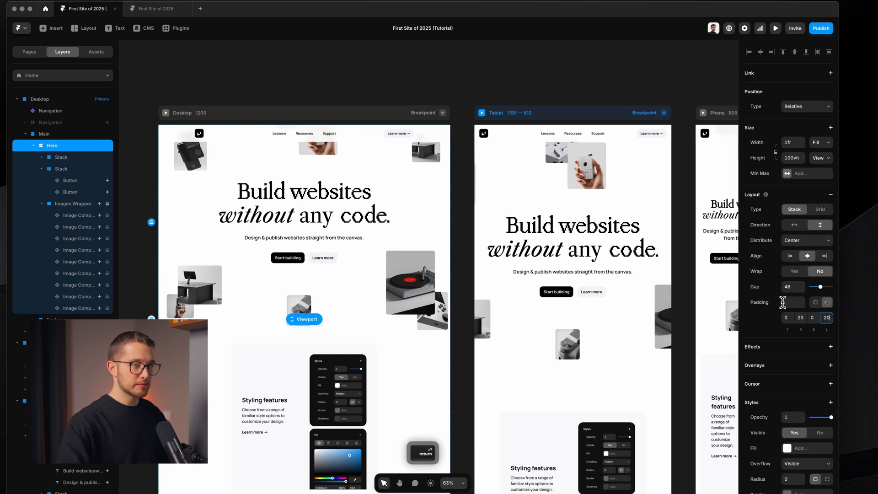
Inspect the side margins around the hero text in the Phone breakpoint
scroll(667, 265, right, 5)
scroll(589, 225, up, 5)
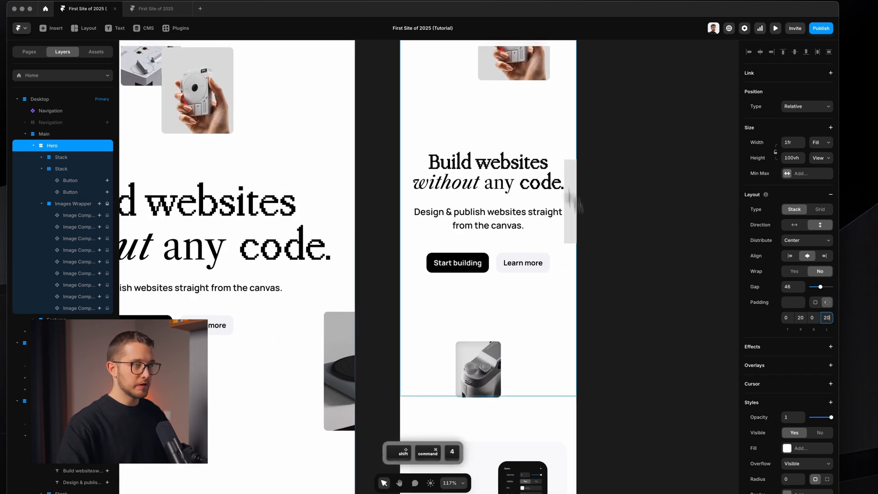
key(space)
drag(577, 206, 418, 222)
key(Escape)
scroll(421, 220, up, 3)
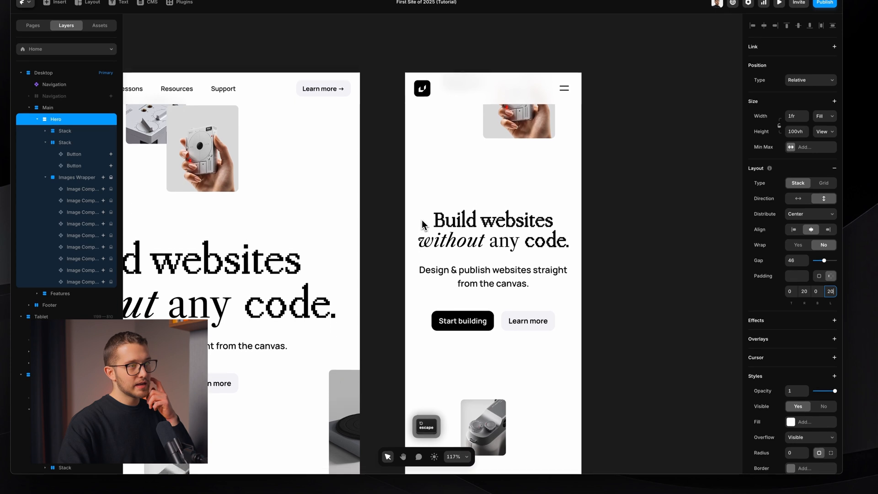
scroll(422, 220, down, 2)
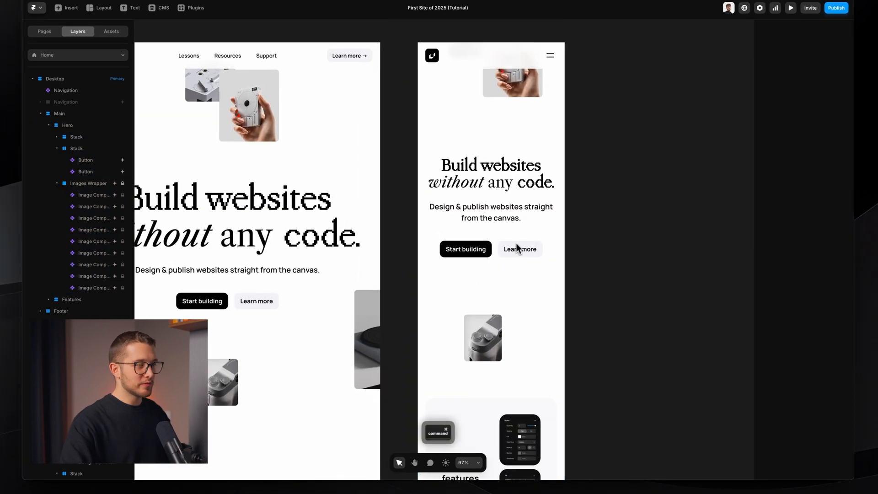
Shrink the Phone hero's Images Wrapper evenly around its centre to about 872 × 922
click(495, 276)
scroll(494, 275, down, 1)
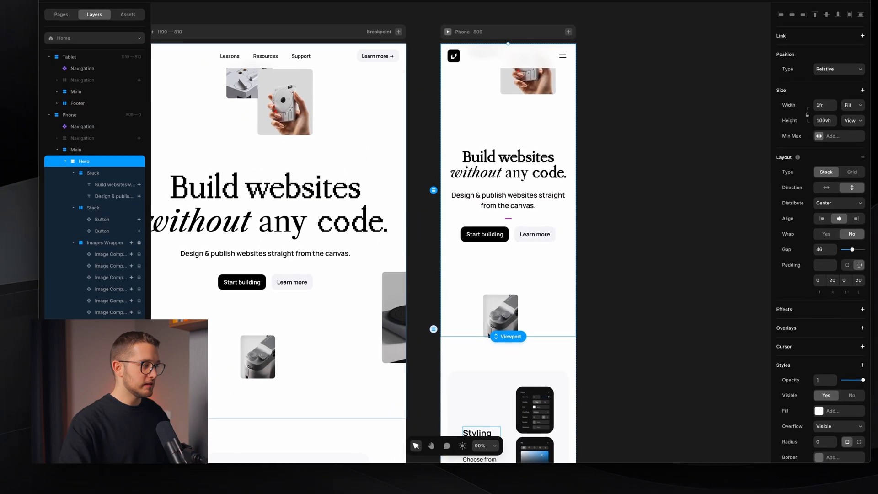
click(106, 241)
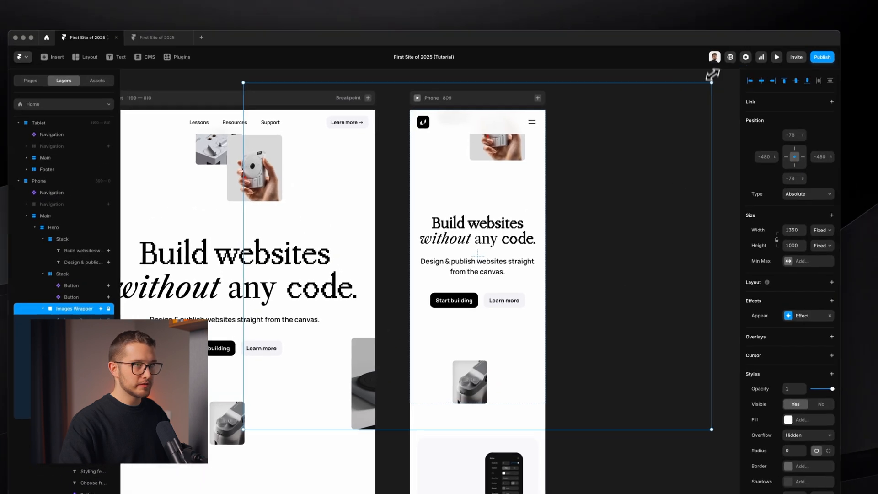
key(alt)
drag(711, 85, 610, 102)
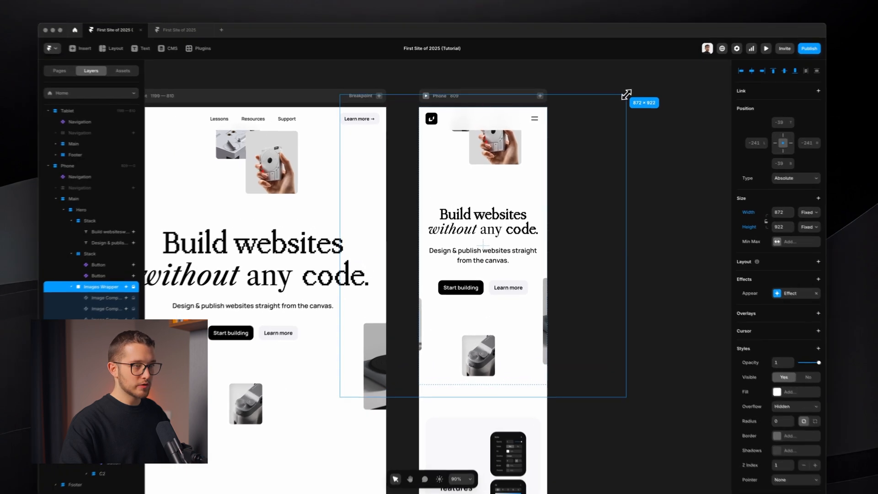
click(662, 145)
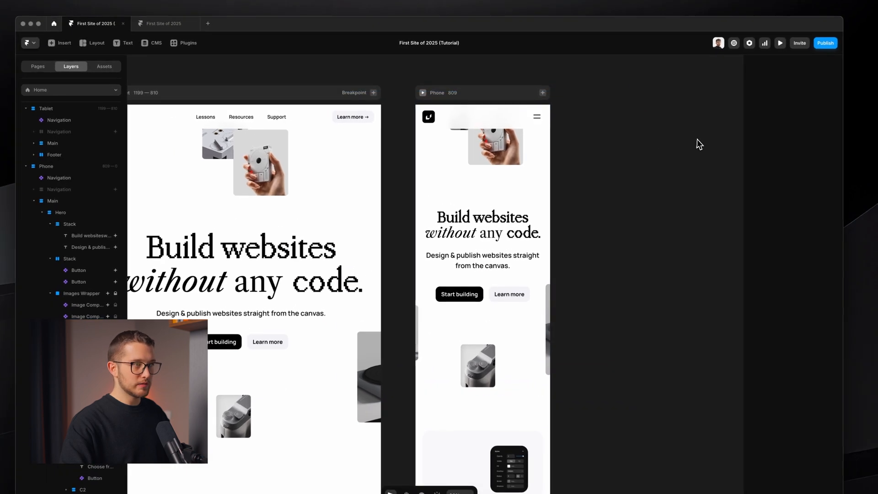
Preview the Phone breakpoint and shorten the preview to about 841 px high to check the hero images
key(super+p)
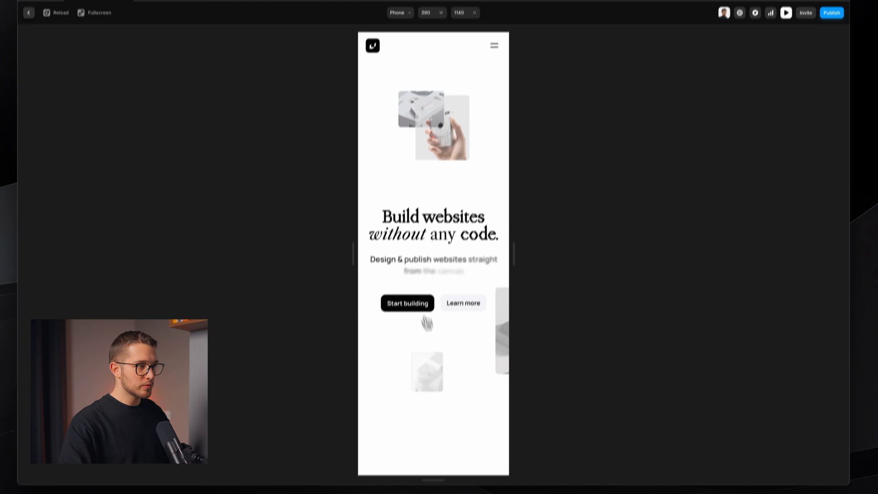
drag(443, 453, 443, 394)
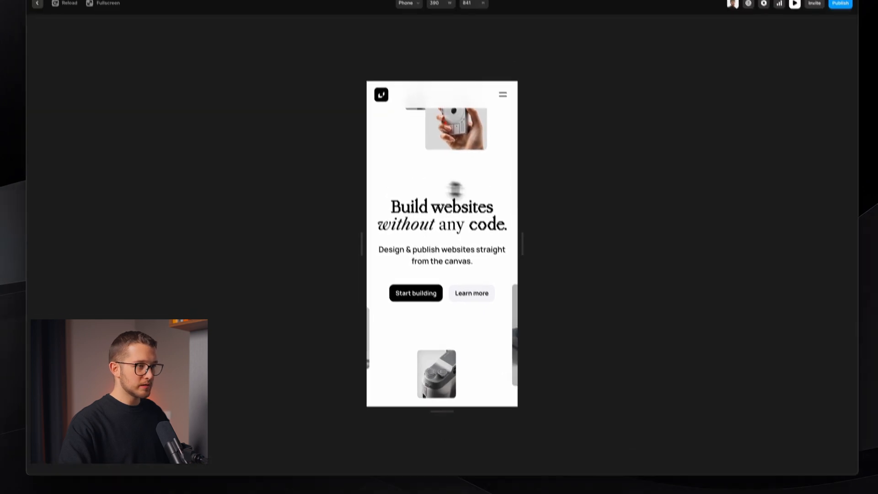
key(super+p)
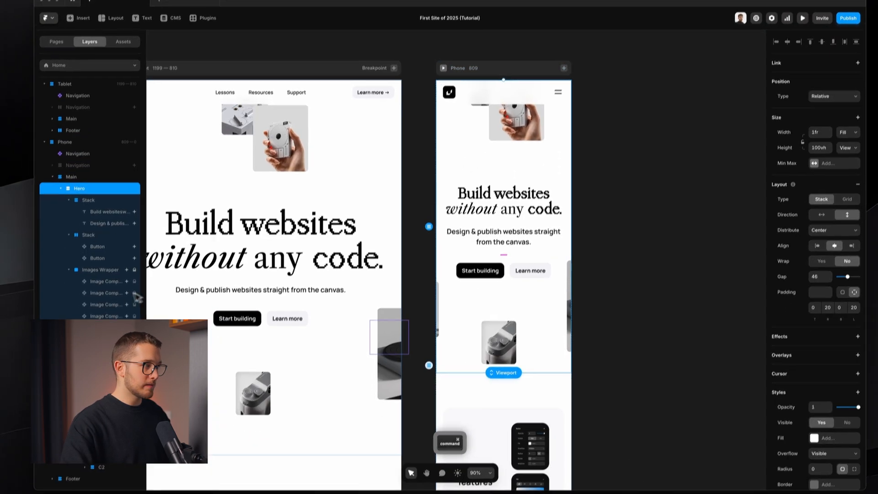
Nudge the hand-held device image and the white device image behind it downward in the Phone hero
click(104, 295)
click(107, 318)
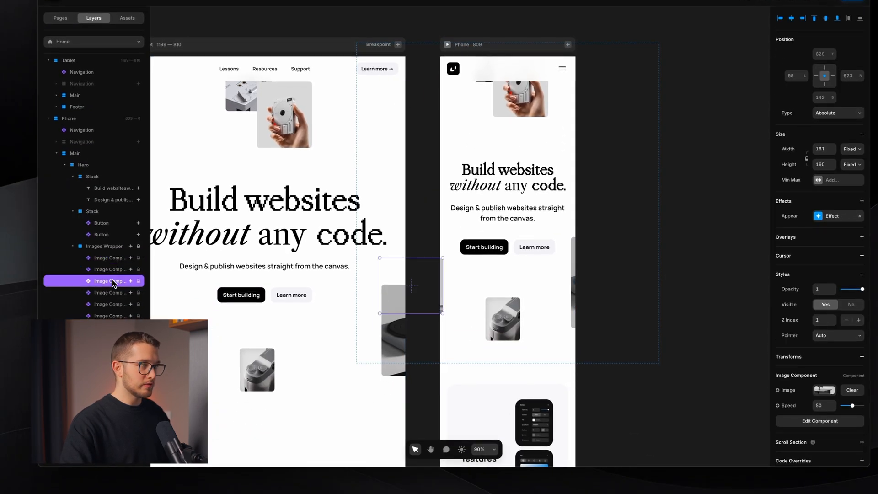
click(112, 305)
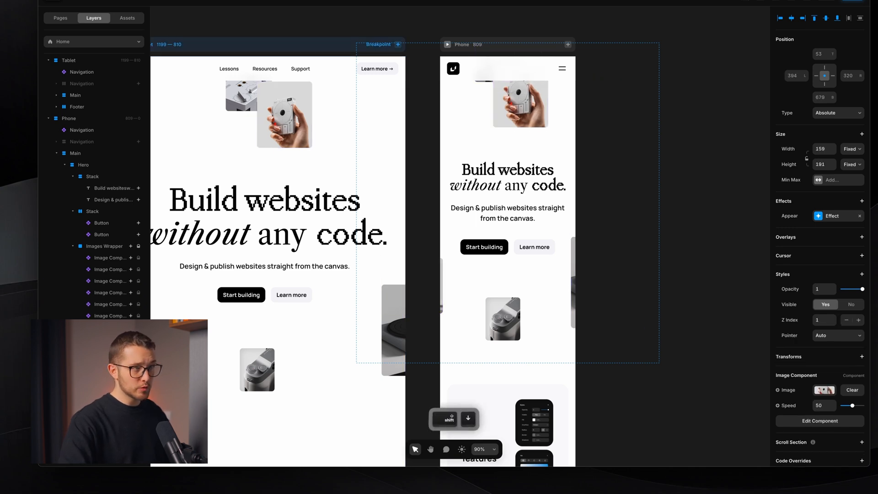
key(shift+Down)
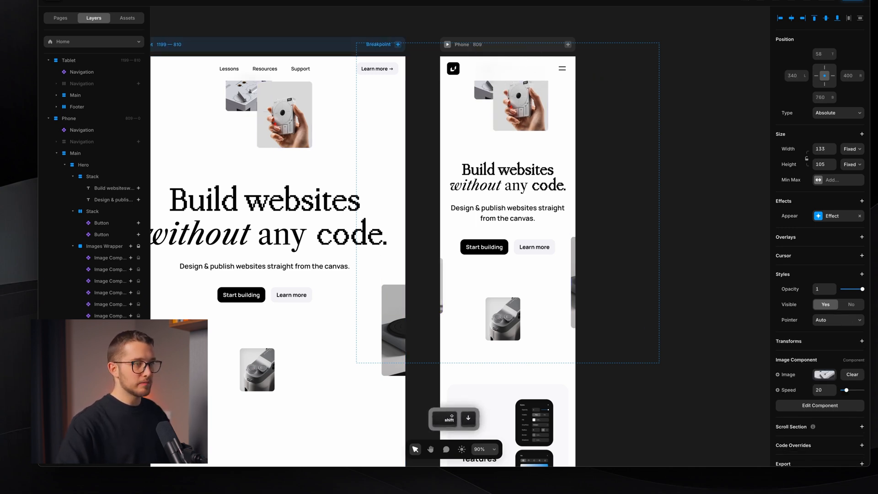
In the Phone hero, nudge the desk image about 40 px right and 40 px down, and the turntable image down and slightly inward
super+click(438, 296)
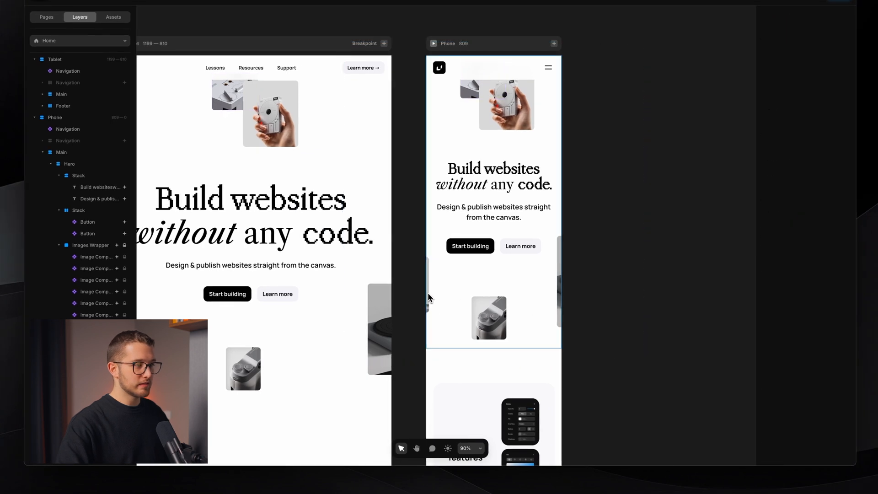
click(429, 294)
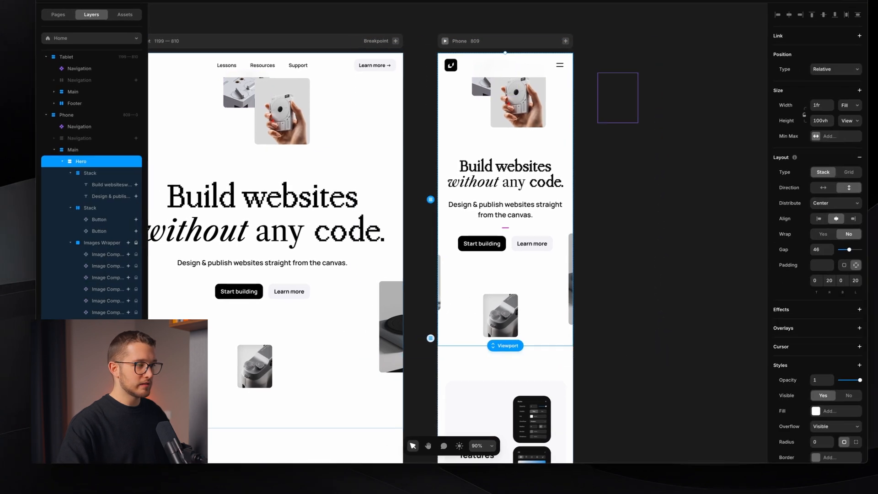
click(96, 327)
click(98, 358)
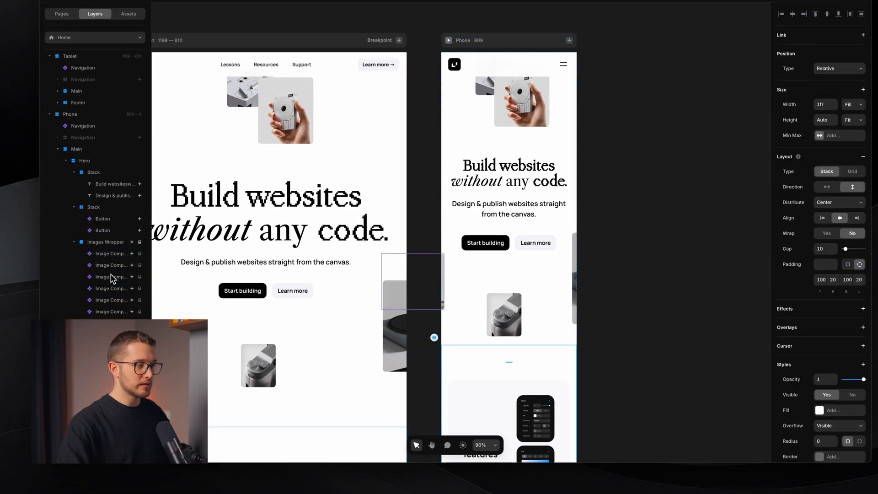
click(111, 277)
key(shift+Right)
key(shift+Down)
key(shift+Right)
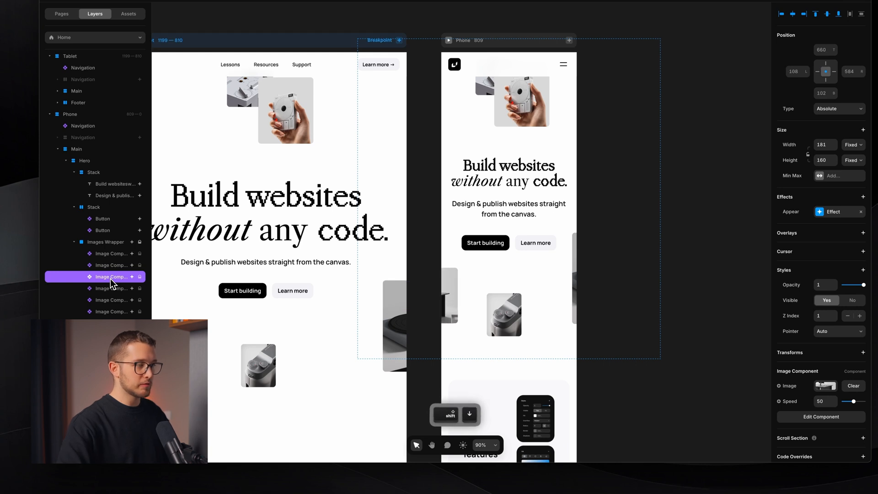
key(shift+Right)
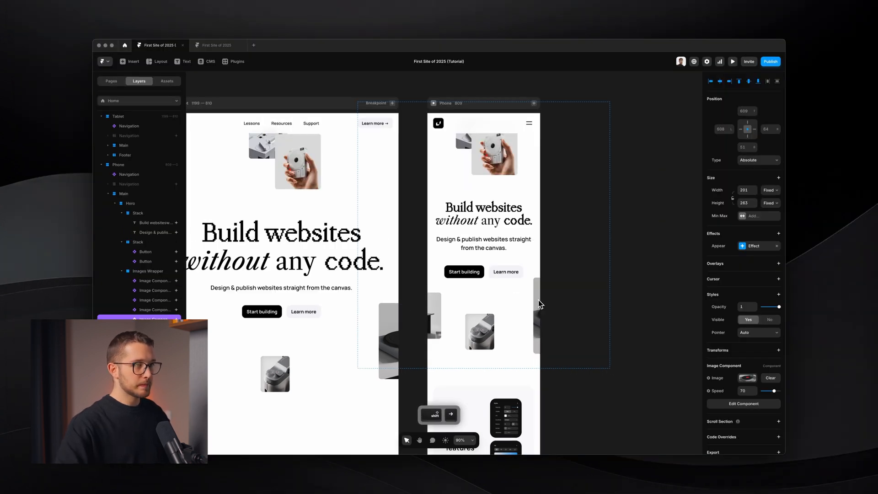
Preview the page from the Desktop breakpoint, narrow it to about 454 px, and preview it again at 1200 px
key(super+p)
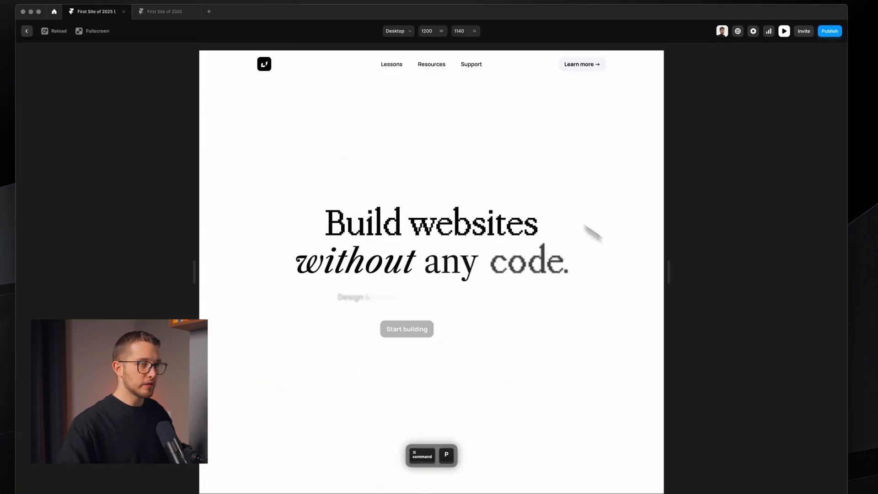
drag(672, 272, 507, 279)
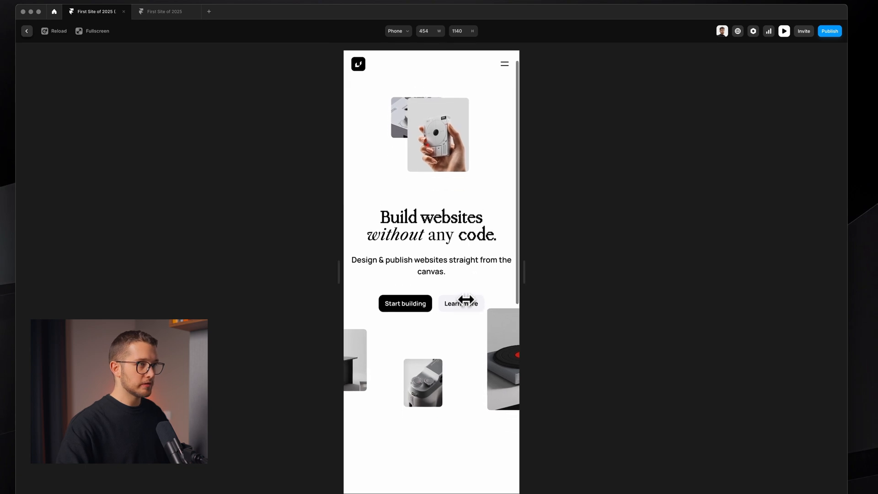
key(Escape)
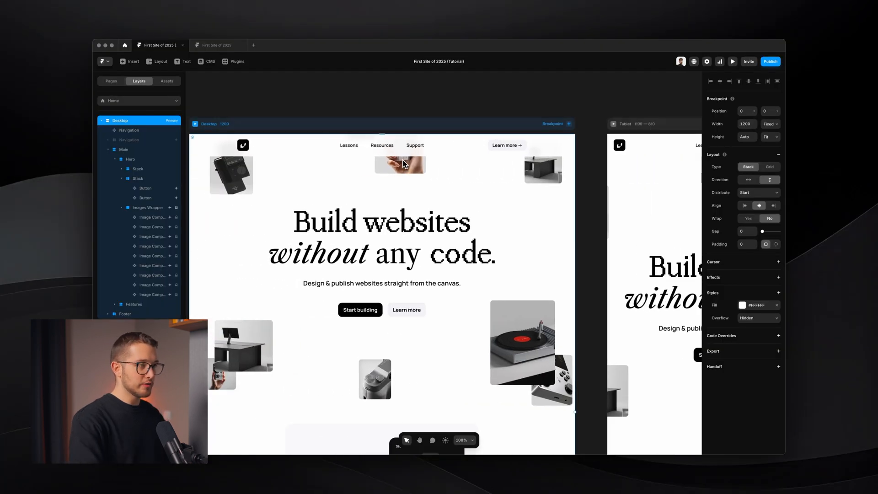
key(super+p)
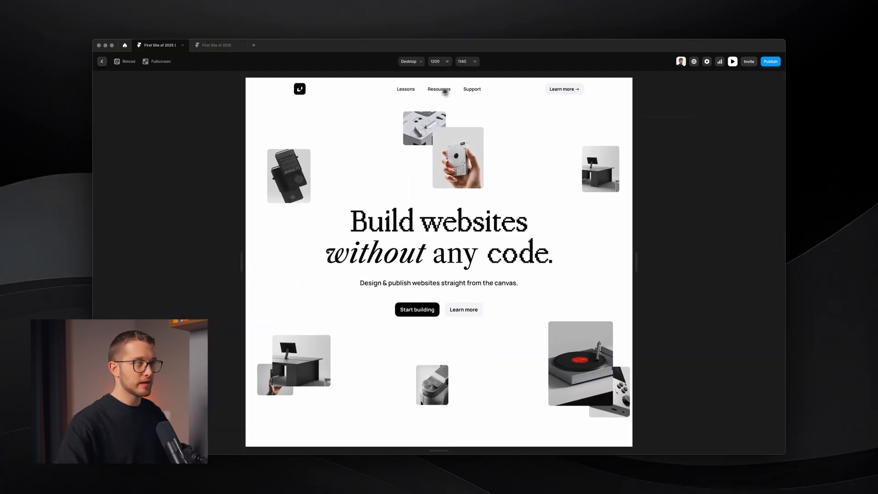
key(Escape)
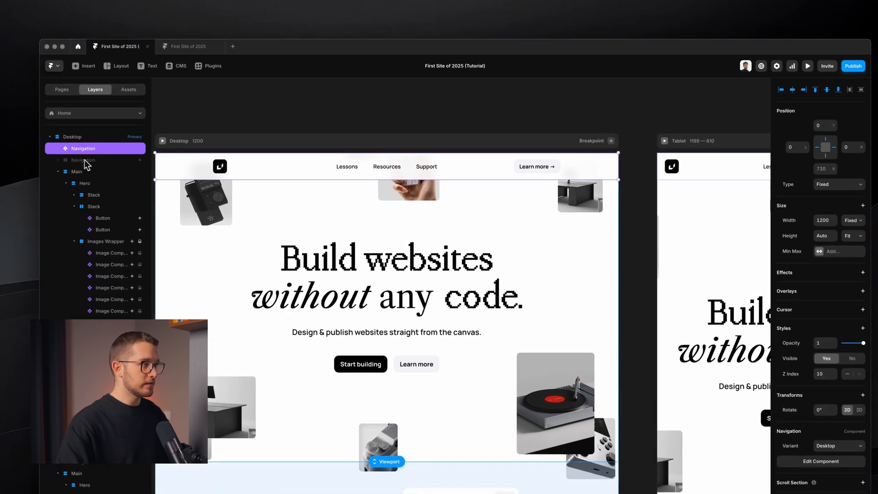
Copy the Appear effect from the hidden Desktop Navigation frame onto the Navigation component, and delete the hidden frame
click(68, 160)
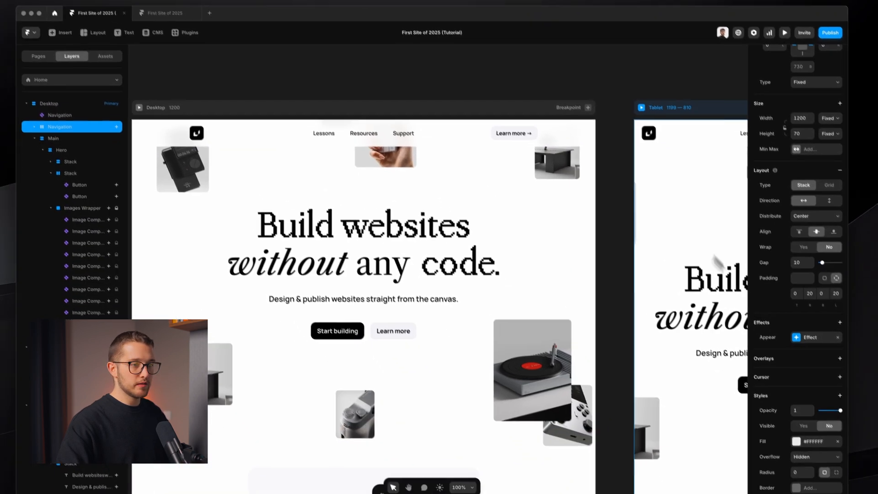
right_click(796, 374)
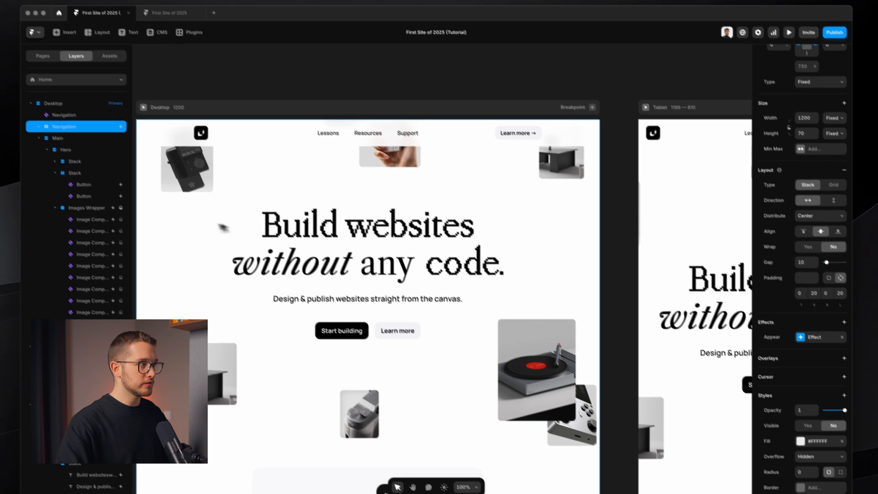
key(Escape)
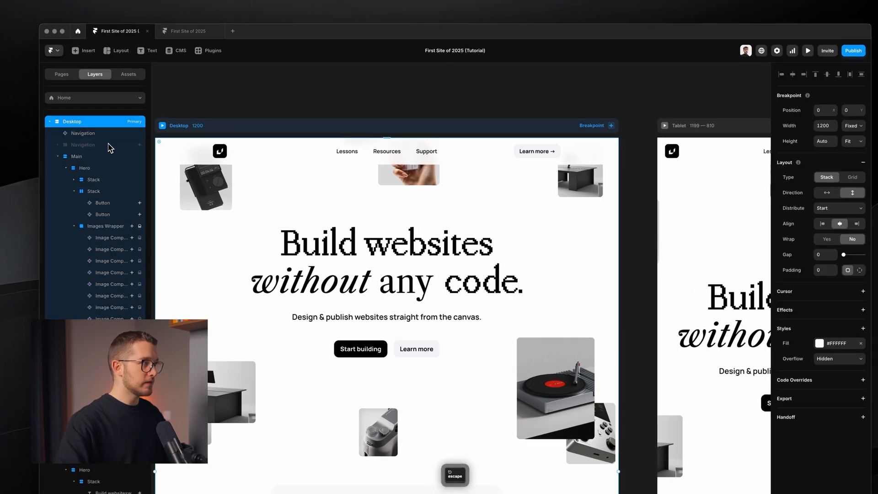
click(99, 133)
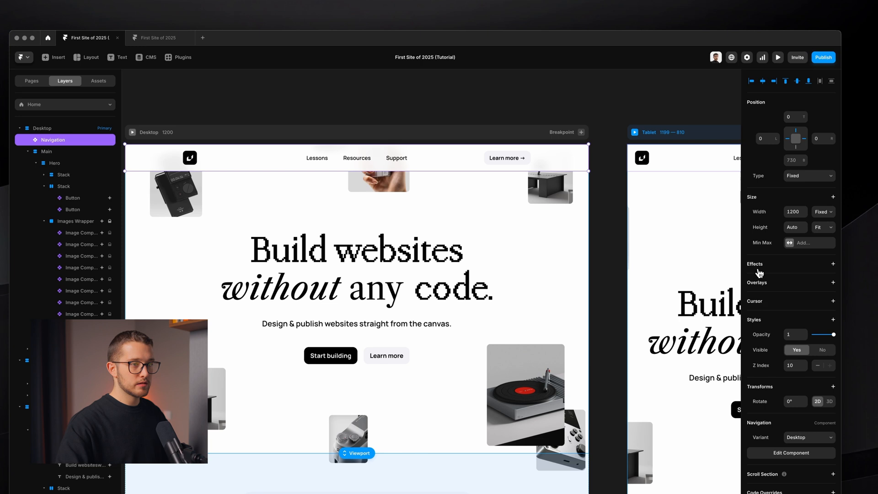
click(760, 276)
Preview the page from the Desktop breakpoint to check the Navigation's appear animation
click(471, 219)
key(super+p)
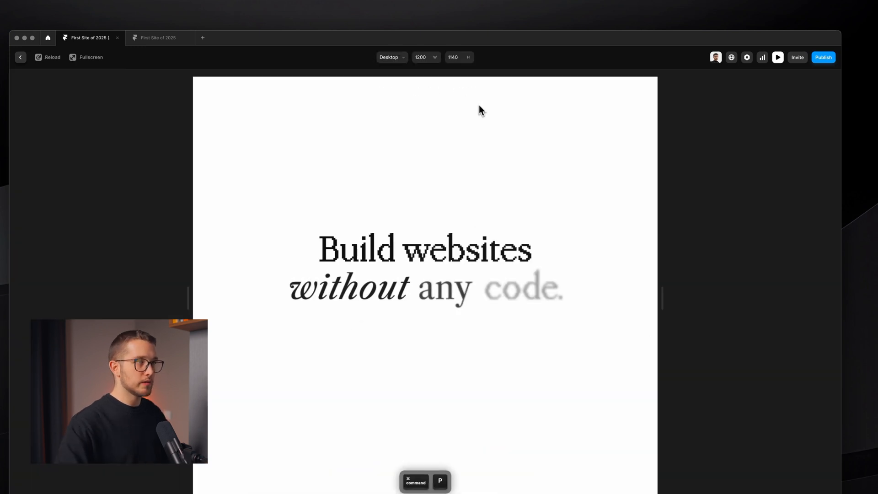
key(Escape)
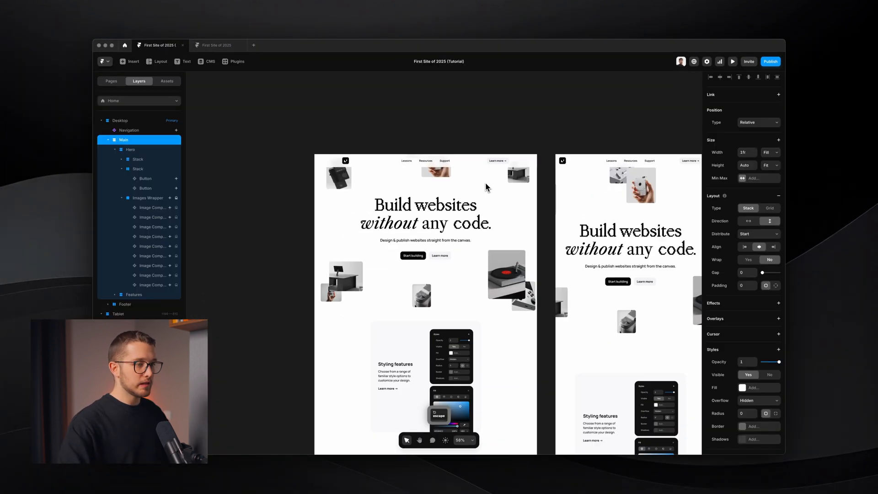
On the Phone breakpoint, stack the Styling features card vertically and set the top padding of its panels column to 0
scroll(486, 187, down, 5)
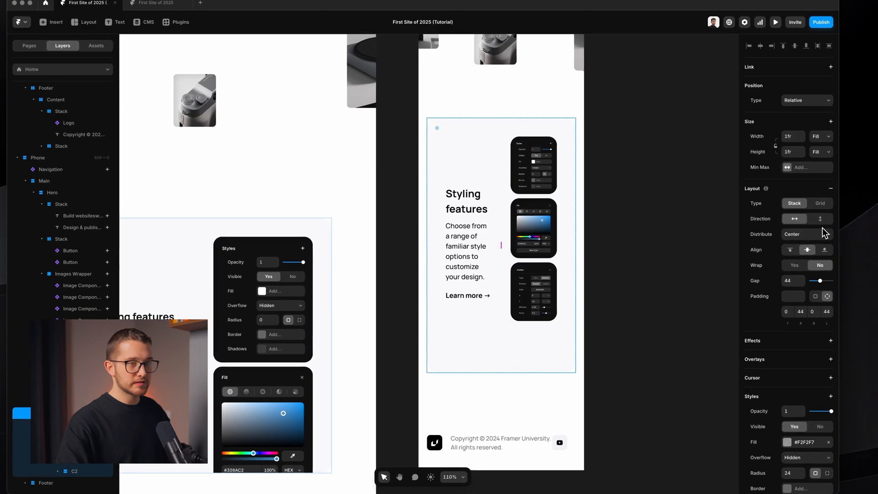
click(822, 221)
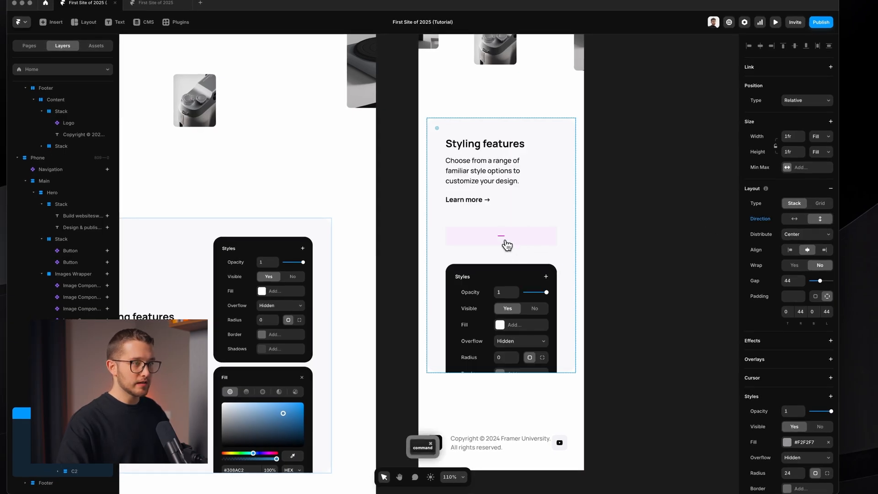
click(504, 255)
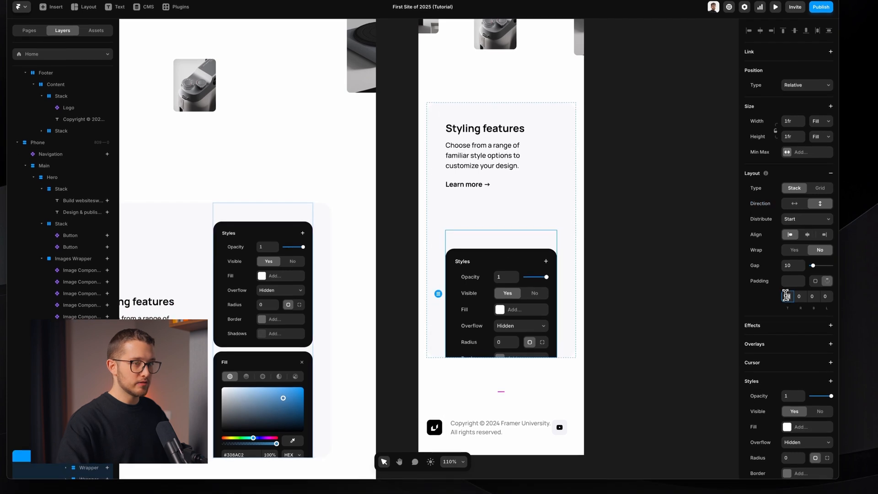
text(0)
key(Return)
key(Escape)
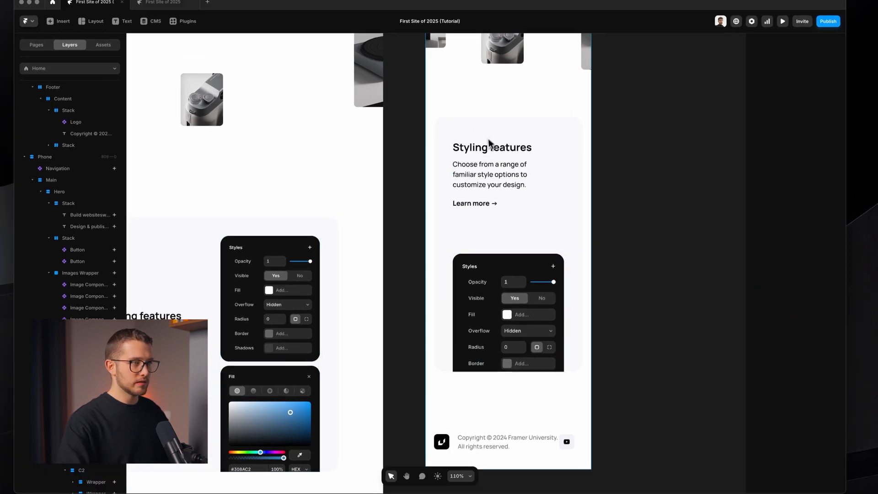
Preview the Phone breakpoint and measure the gap between the Styling features link and the panels below it
click(547, 247)
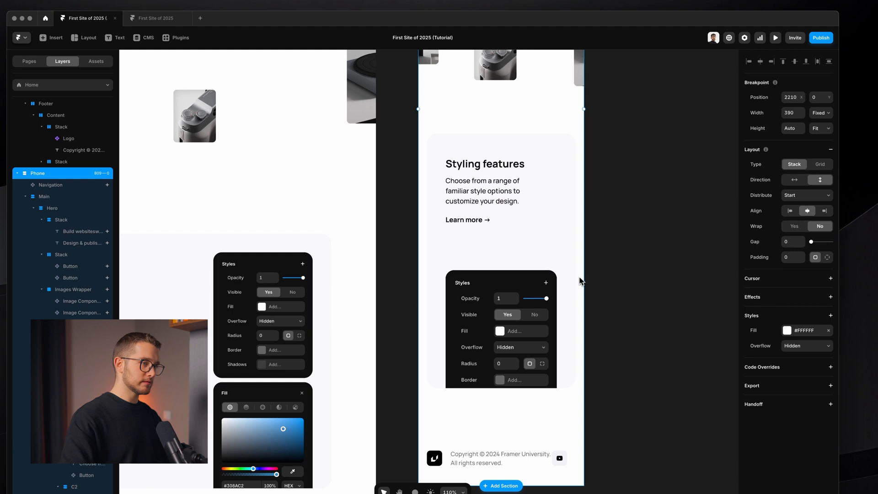
key(super+p)
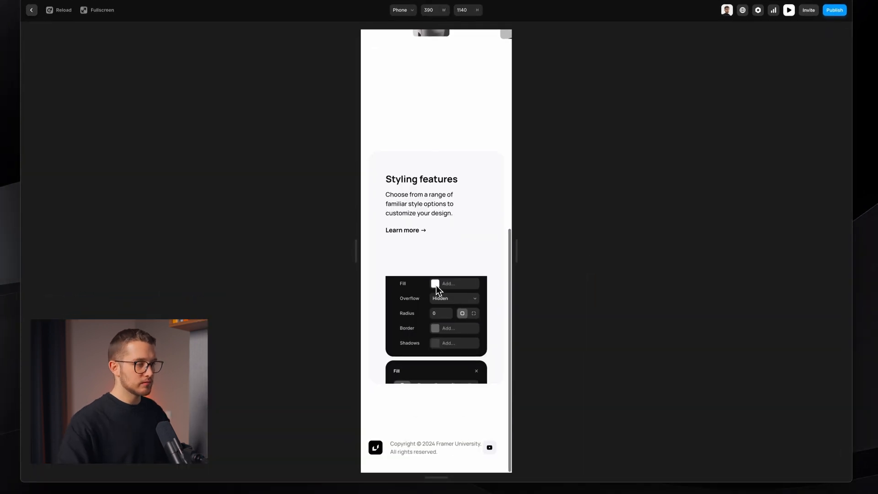
scroll(438, 286, down, 10)
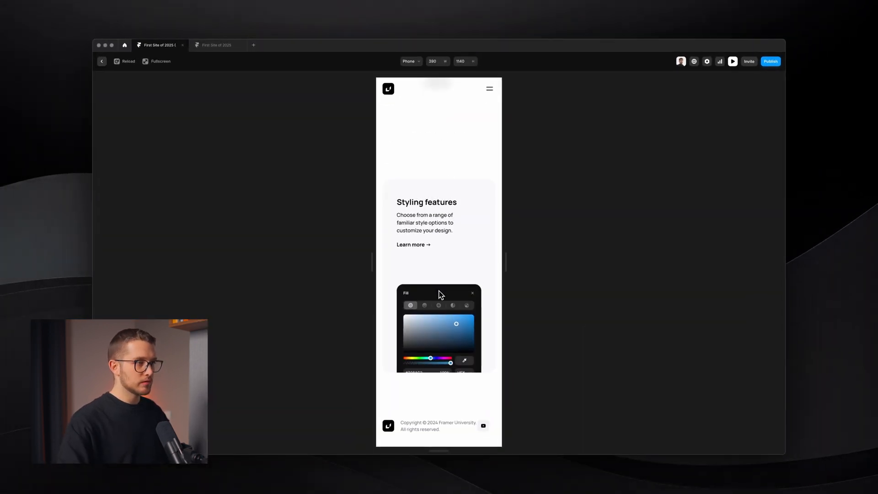
key(shift+super+4)
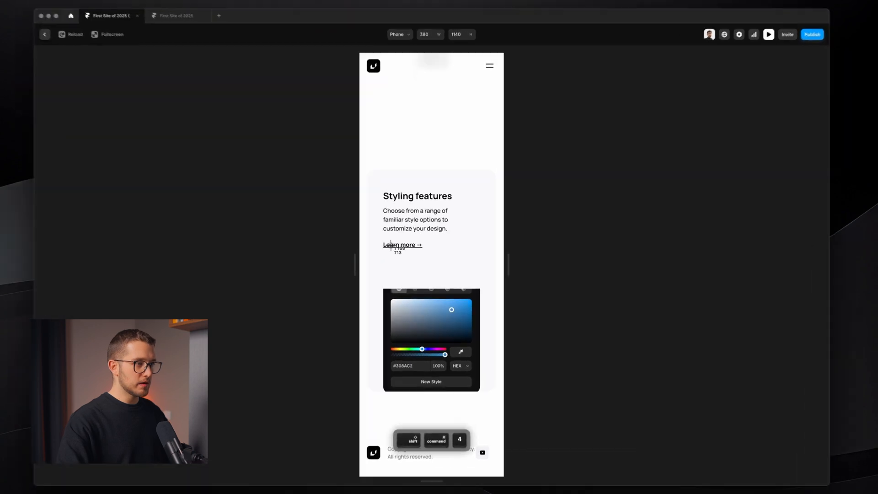
drag(403, 245, 424, 286)
key(super+p)
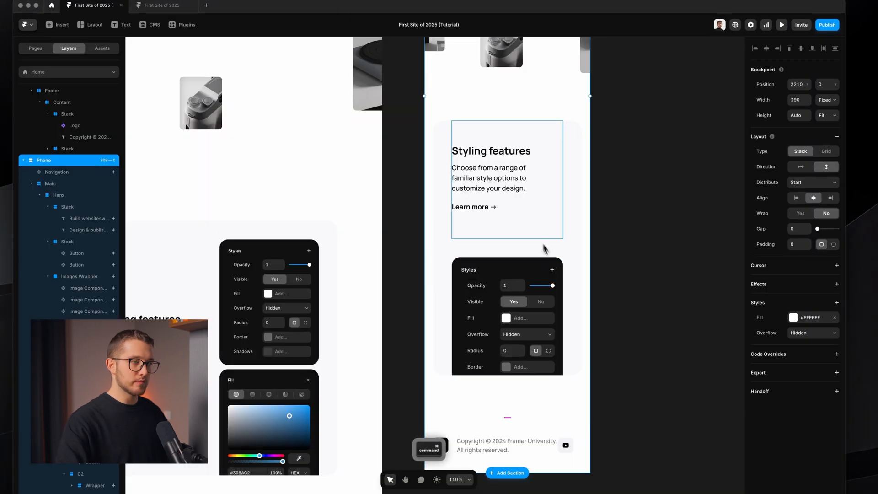
Set the Phone card's text column height to Fit Content and its top padding to 44
click(827, 154)
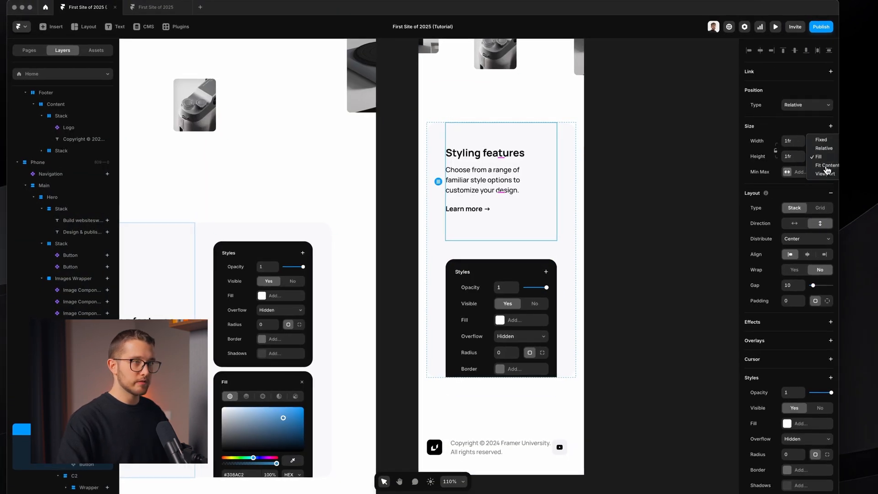
click(826, 166)
click(827, 301)
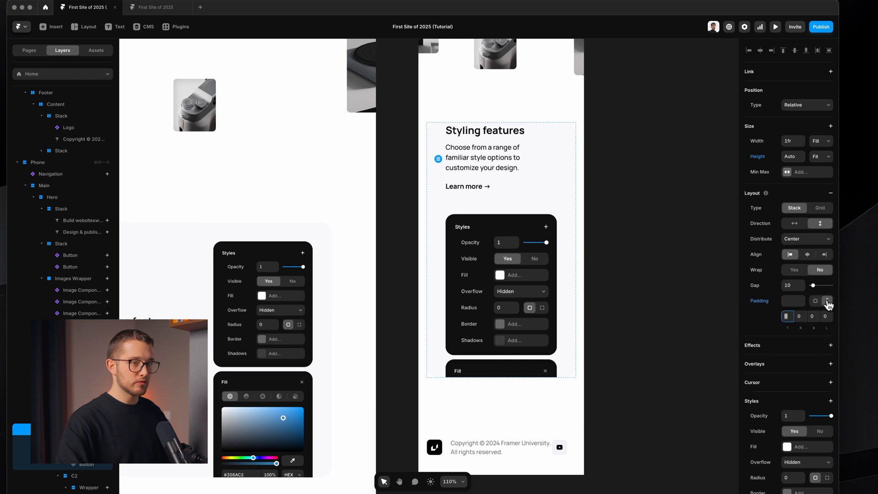
text(44)
key(Return)
Preview the Phone breakpoint to check the spacing and panel scrolling in the Styling features card
key(super+p)
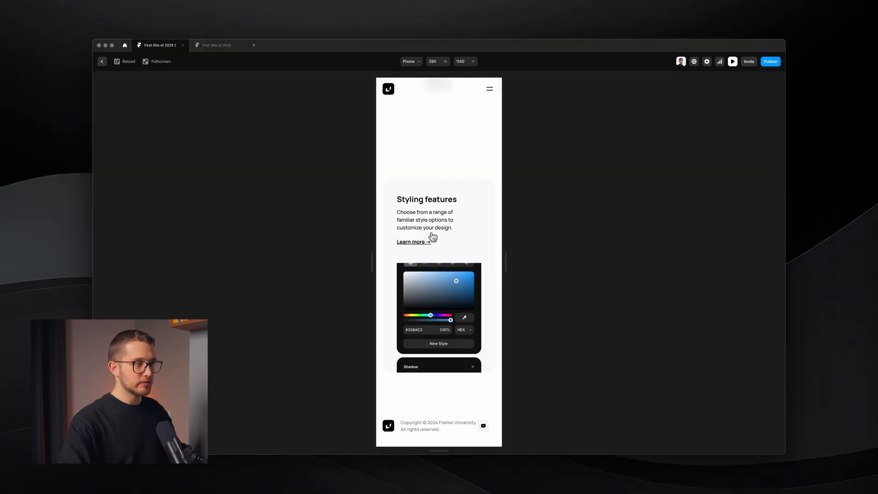
scroll(444, 248, up, 5)
scroll(445, 249, down, 2)
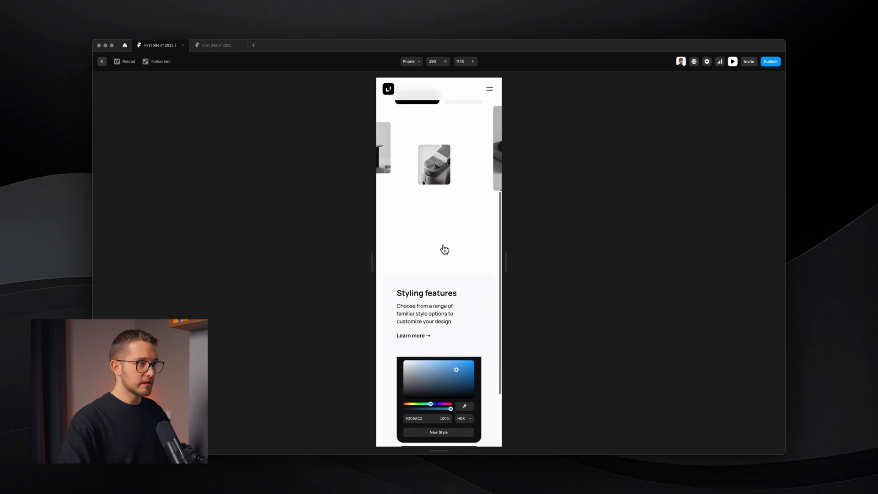
key(super+p)
On the Phone breakpoint, adjust how the footer's content stack arranges the logo, copyright text and social buttons
scroll(451, 240, down, 3)
click(513, 277)
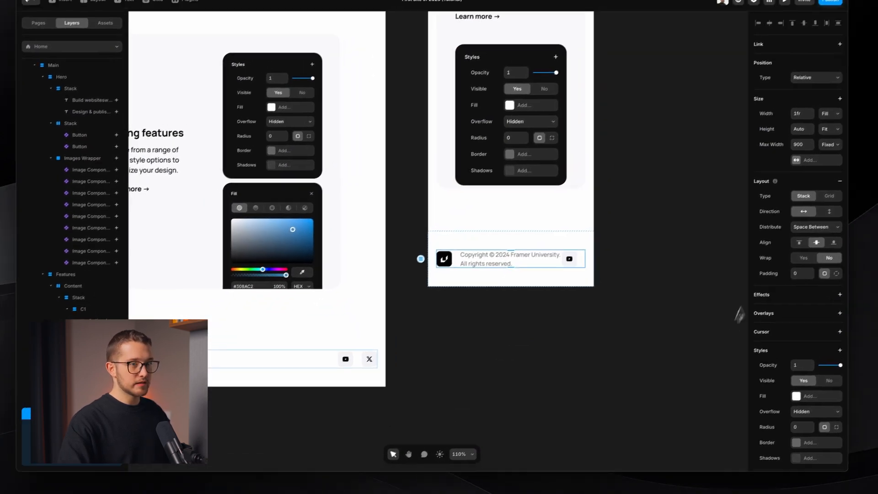
click(822, 226)
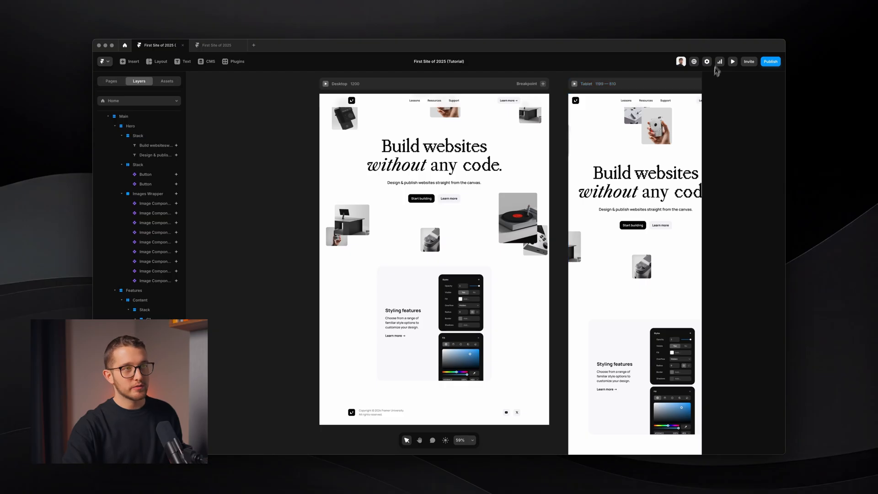
Publish the site's pending changes and open the published page
click(771, 62)
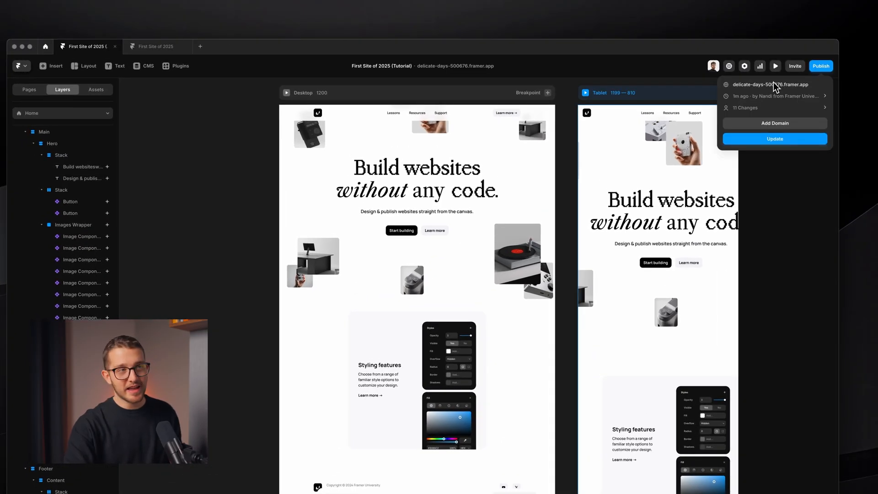
super+click(767, 87)
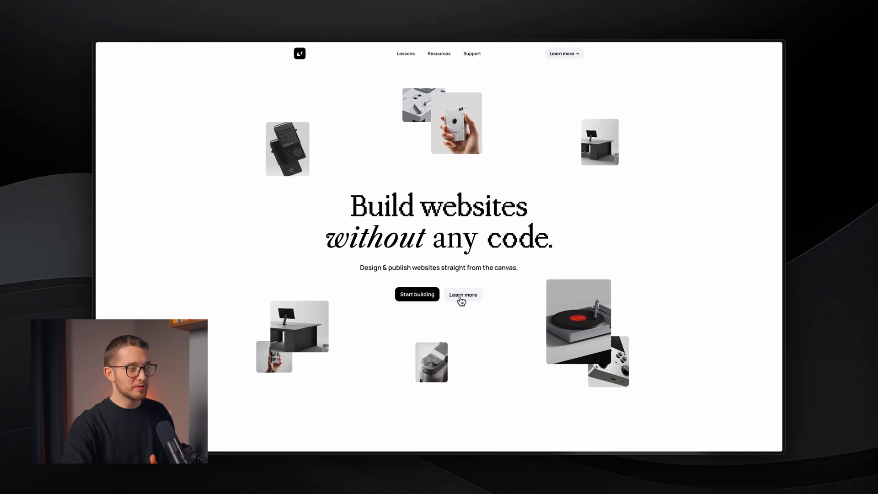
Review the hero, Styling features card and footer on the published page while it scrolls, and return to Framer
scroll(450, 339, down, 2)
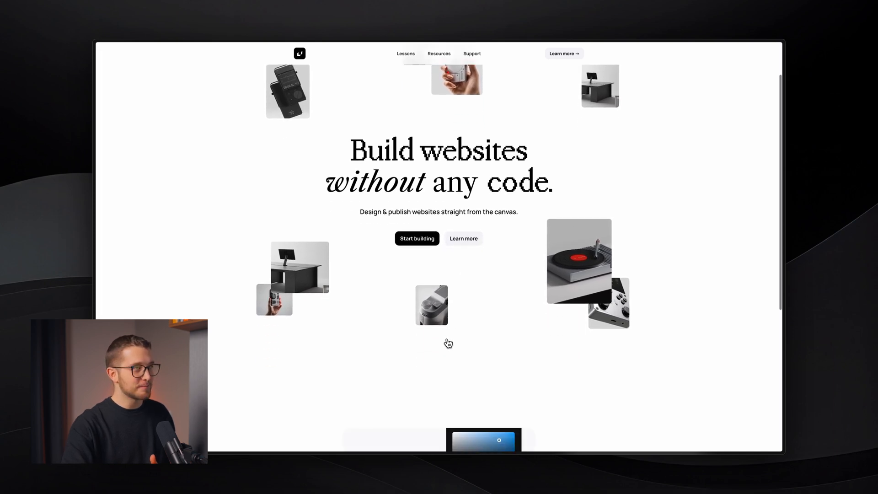
scroll(537, 296, down, 5)
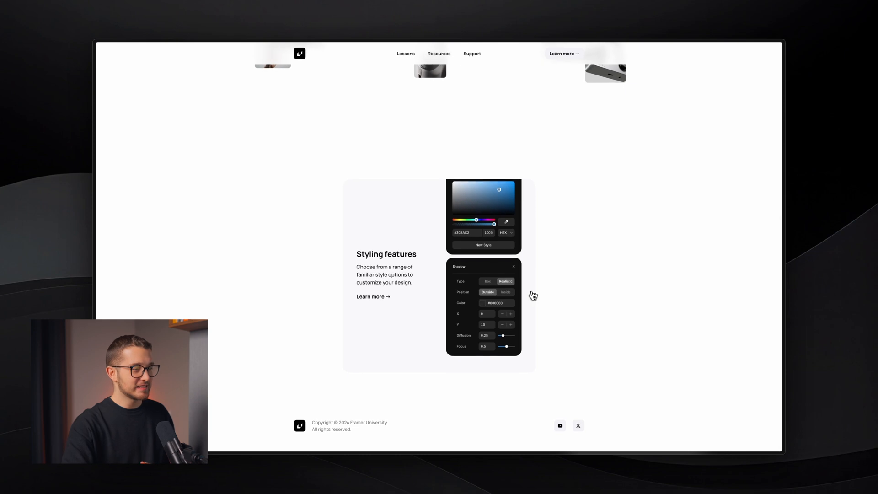
scroll(531, 296, up, 6)
scroll(533, 295, down, 6)
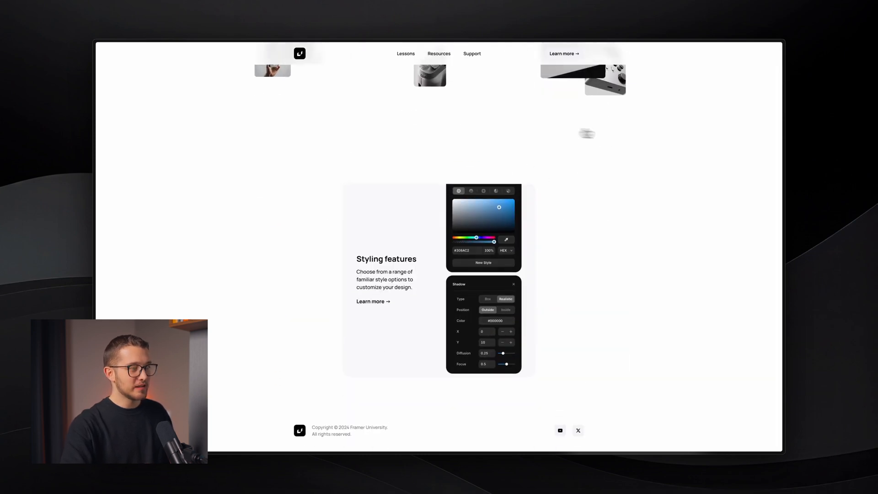
scroll(584, 133, up, 6)
key(super+Tab)
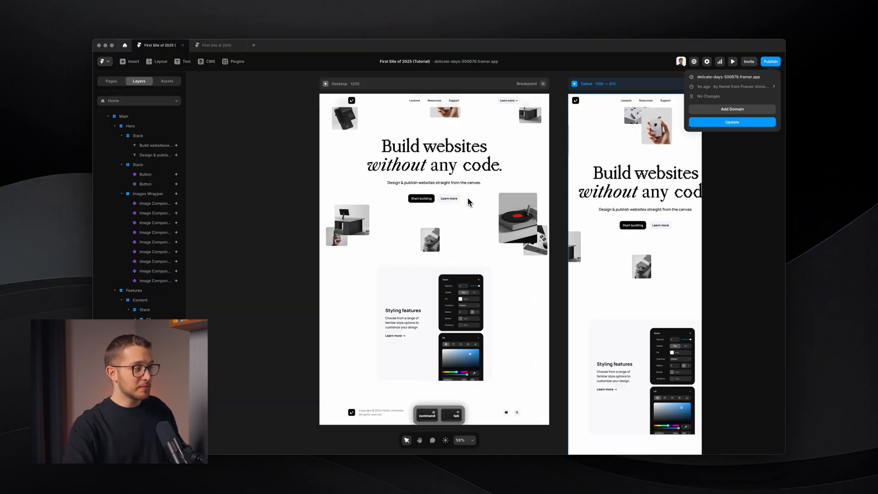